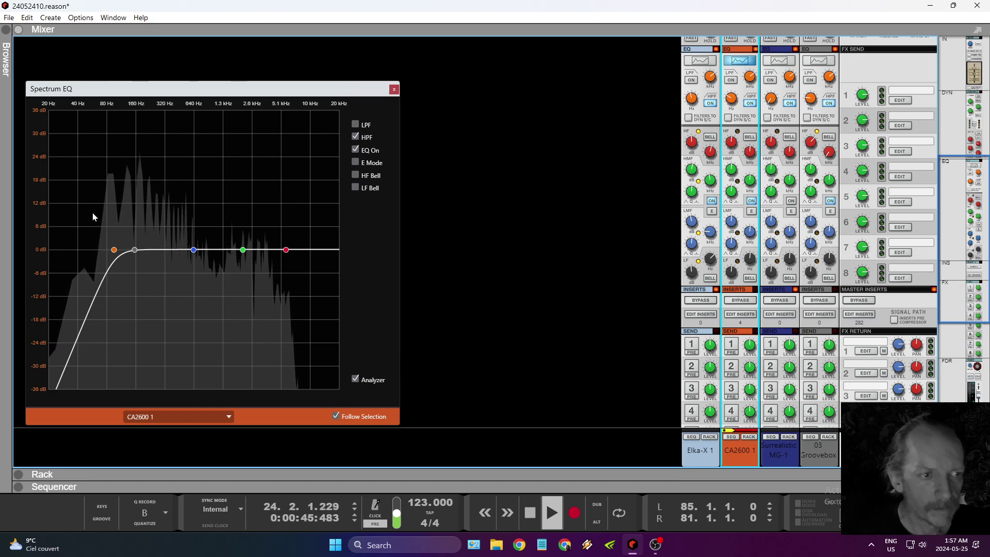
On the CA2600 1 channel EQ, enable the low-pass filter at 15.67 kHz and set the high-pass filter to 104.5 Hz.
left_click(114, 250)
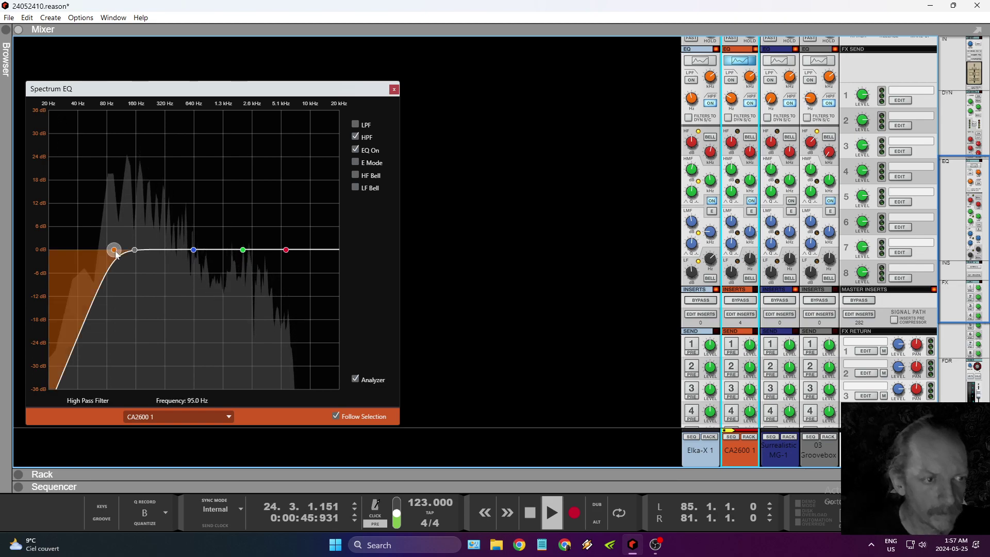
left_click(360, 125)
left_click_drag(267, 250, 117, 259)
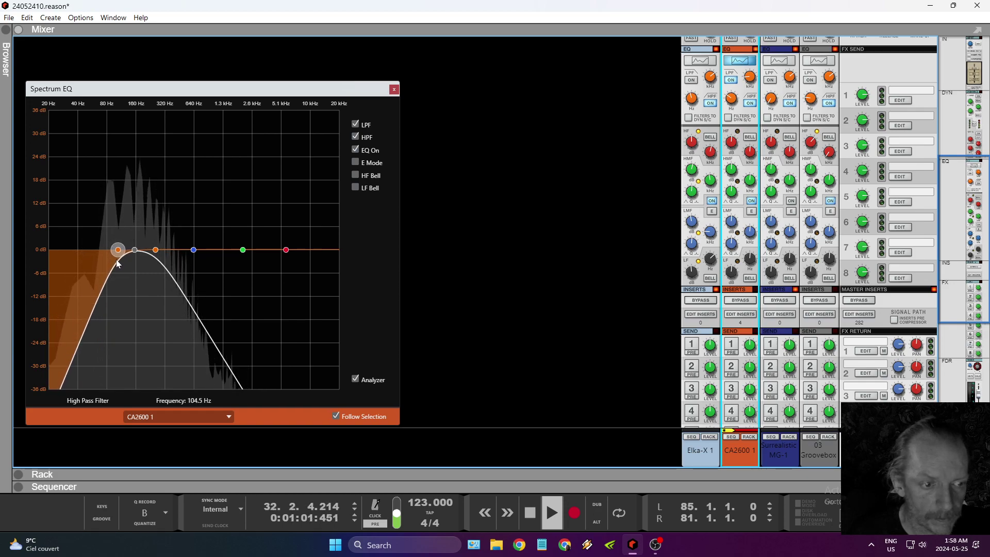
left_click_drag(155, 252, 327, 259)
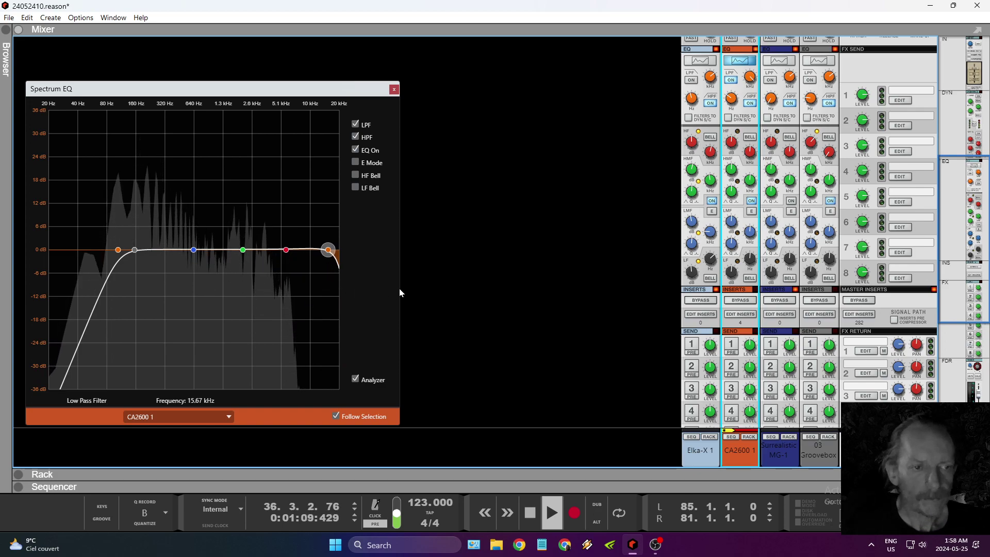
Sweep the CA2600 1 high-pass filter upward, settle it at 126.4 Hz and close the Spectrum EQ.
left_click_drag(400, 427, 346, 324)
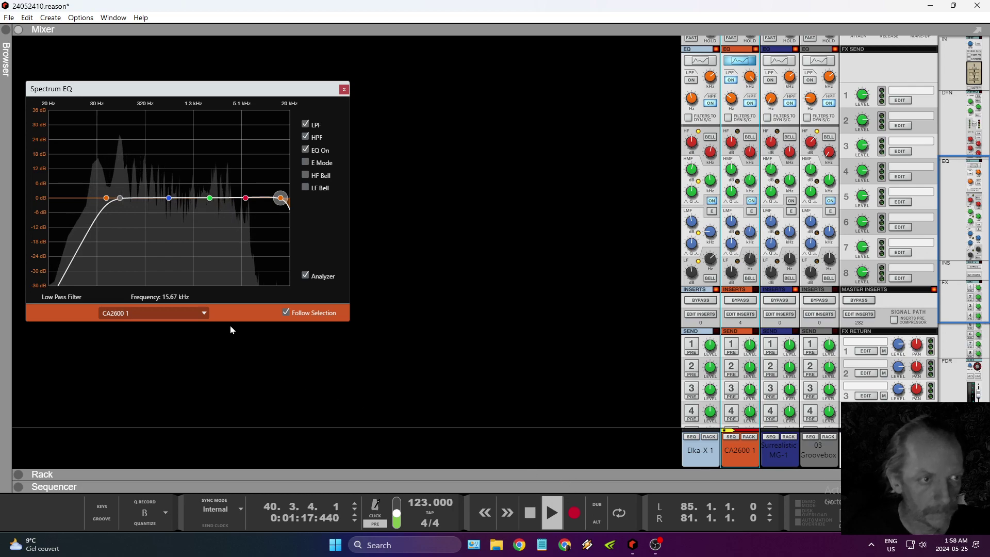
left_click(107, 200)
left_click_drag(107, 201, 255, 208)
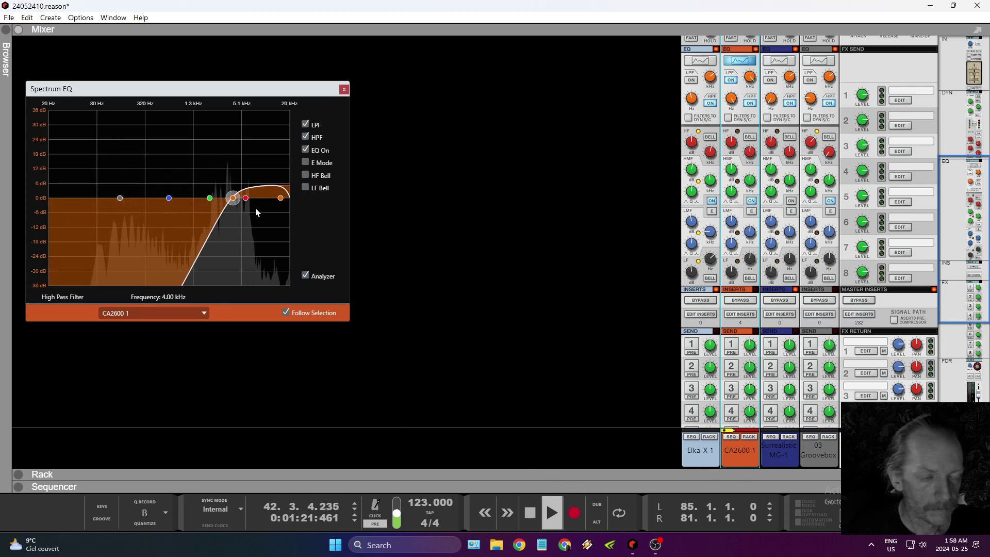
left_click_drag(246, 211, 120, 209)
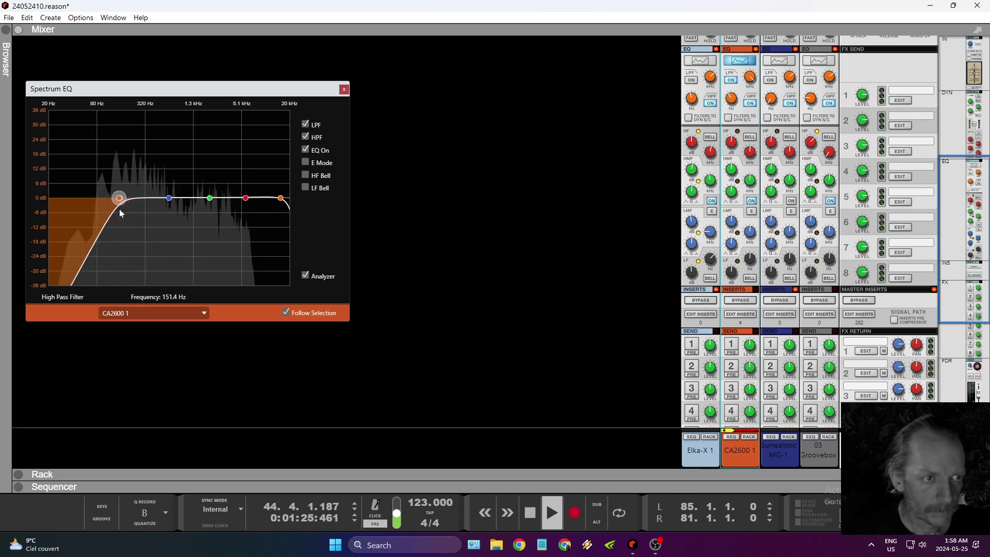
left_click_drag(120, 209, 114, 212)
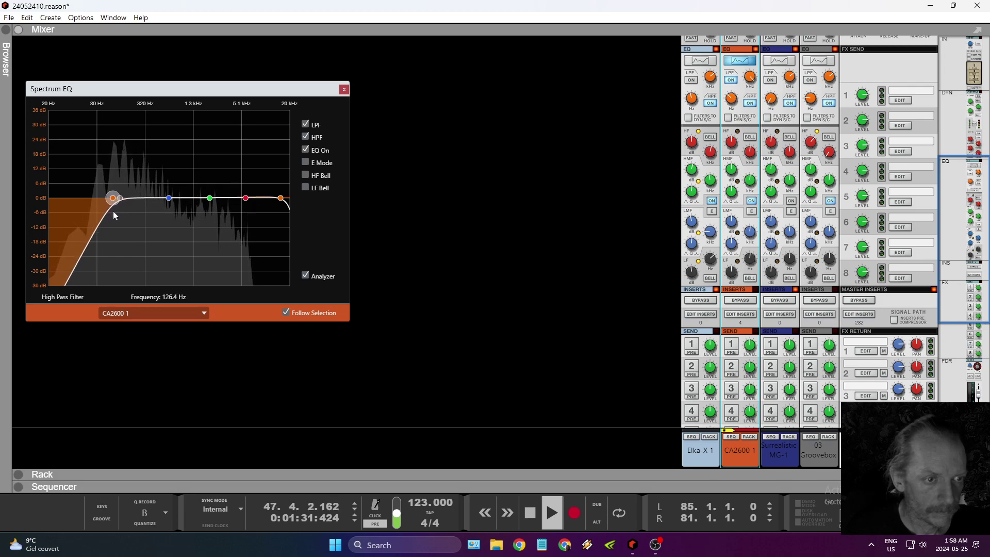
left_click(344, 89)
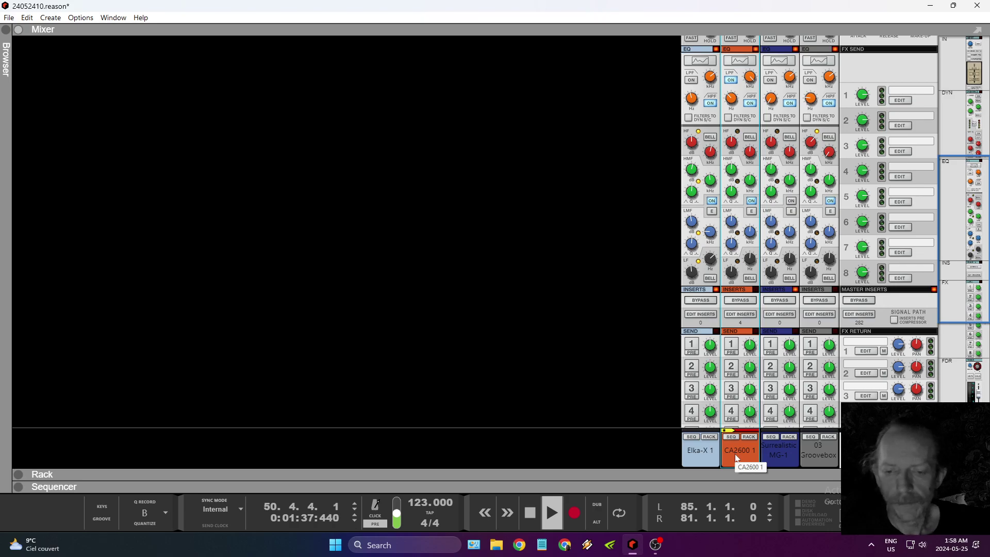
Bring up the sequencer and set the left locator to bar 61 and the right locator to bar 65.
left_click_drag(631, 486, 659, 4)
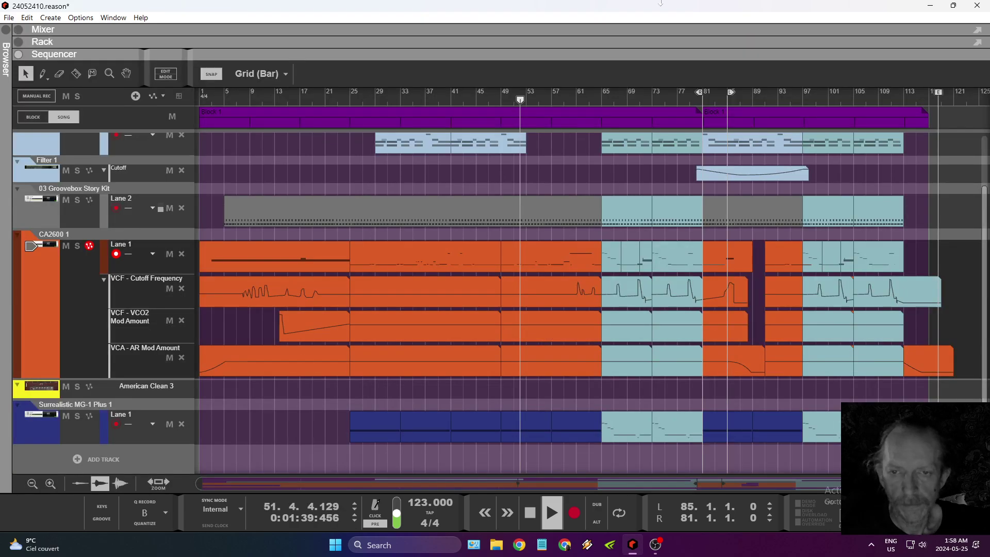
scroll(691, 282, "up", 2)
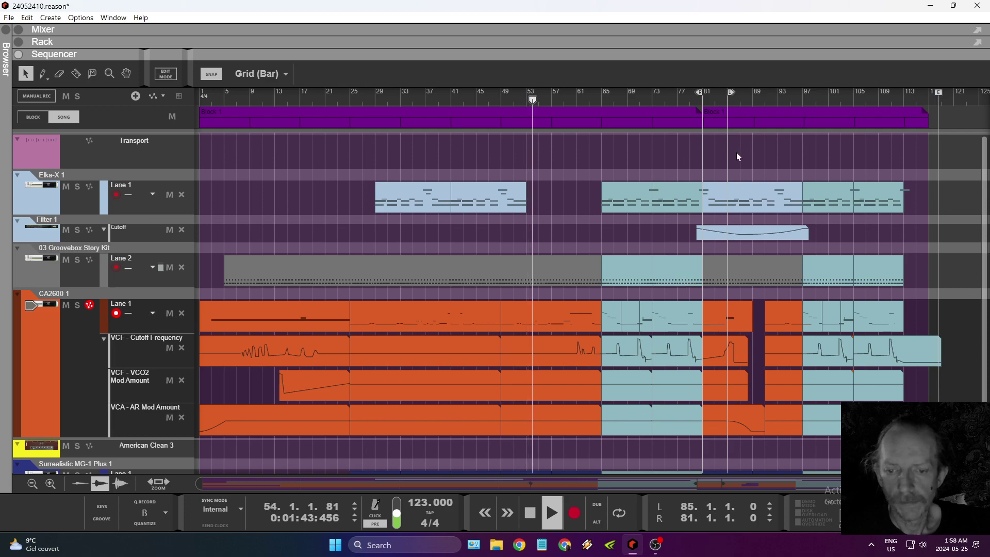
left_click_drag(732, 93, 581, 107)
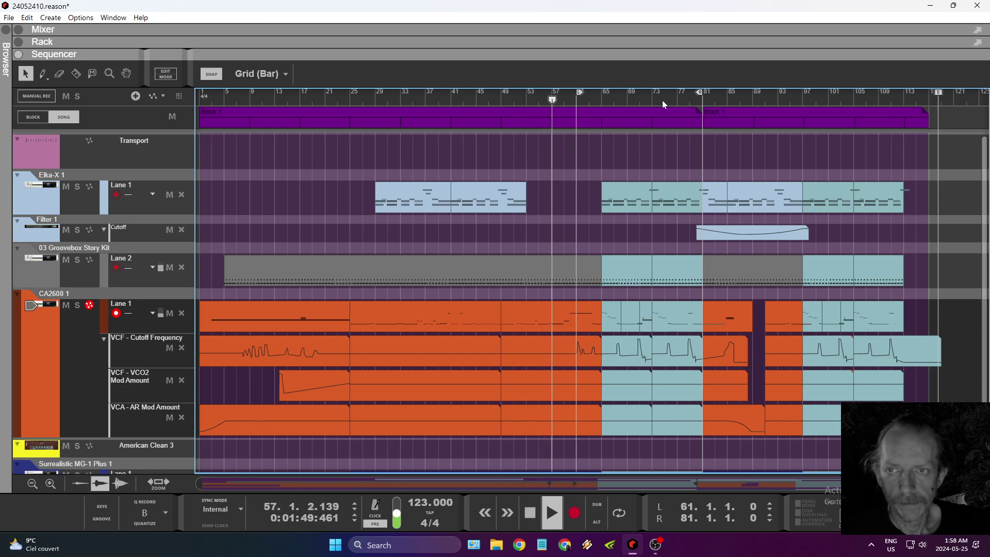
left_click_drag(700, 93, 602, 100)
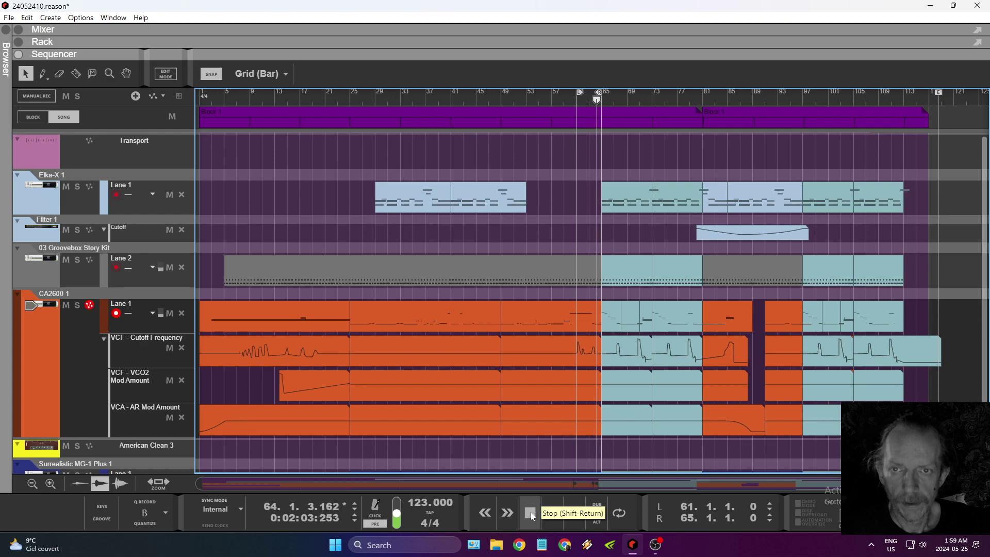
Insert empty bars between the locators at bars 61 and 65 across the arrangement.
left_click(576, 101)
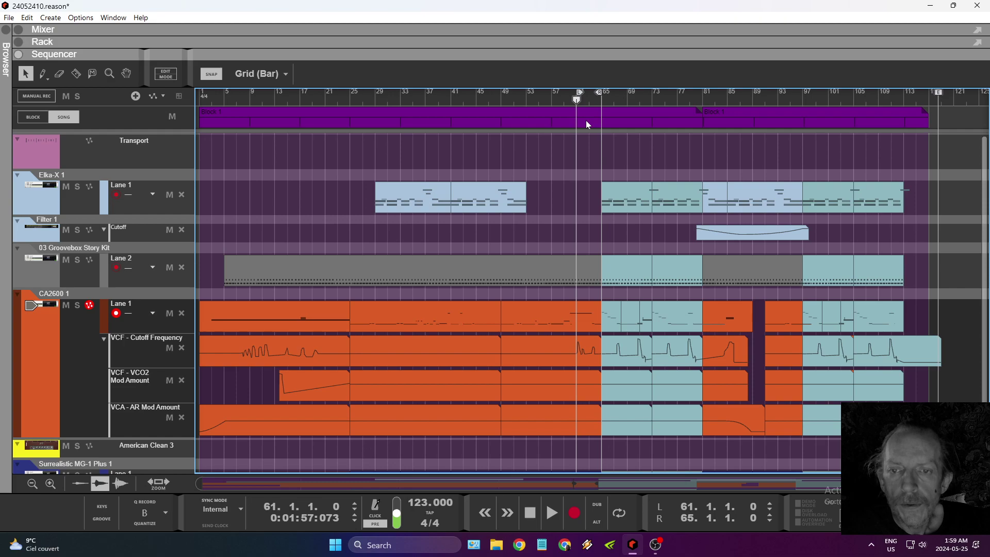
right_click(588, 156)
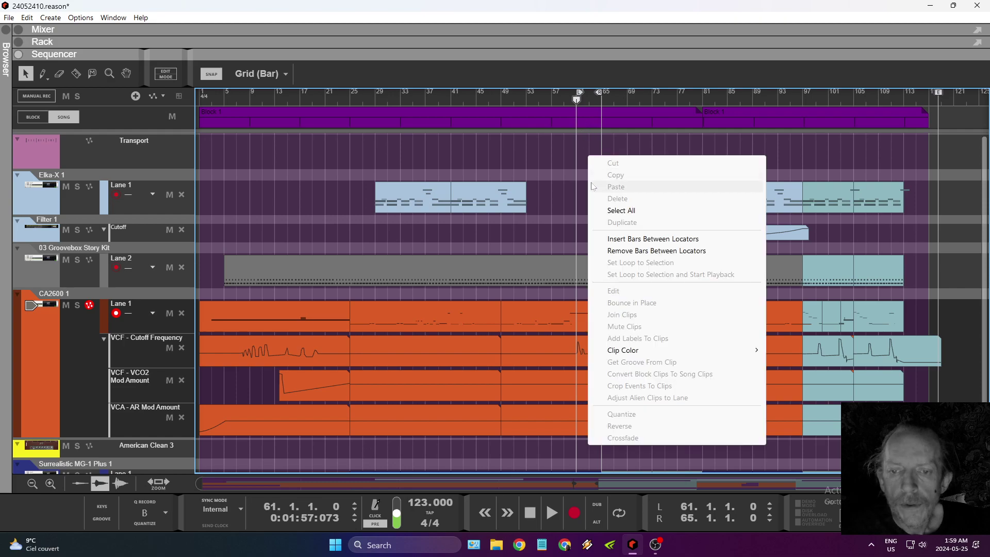
left_click(619, 239)
In the Surrealistic MG-1 Plus clip at bar 57, shorten the F2 note to four bars while the song plays.
scroll(617, 238, "down", 1)
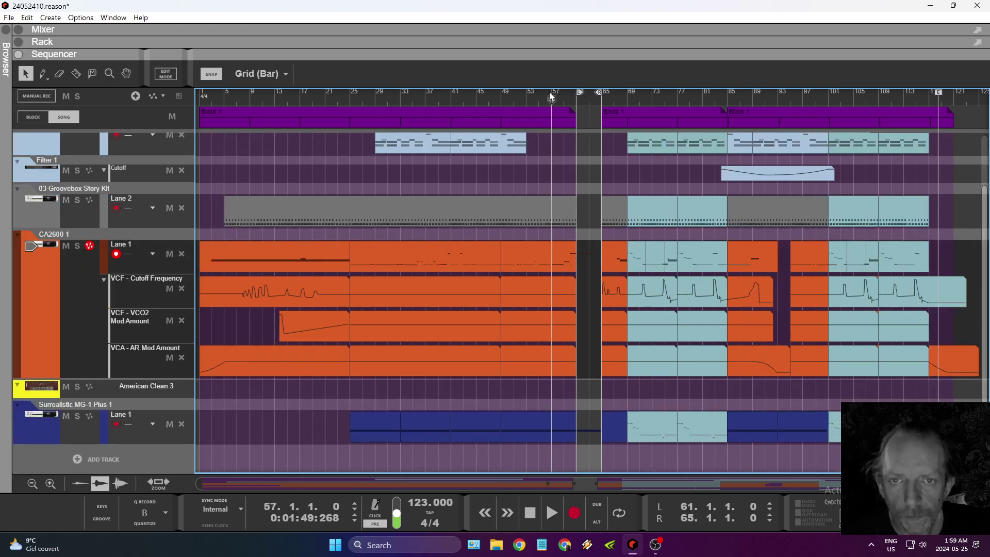
left_click(561, 511)
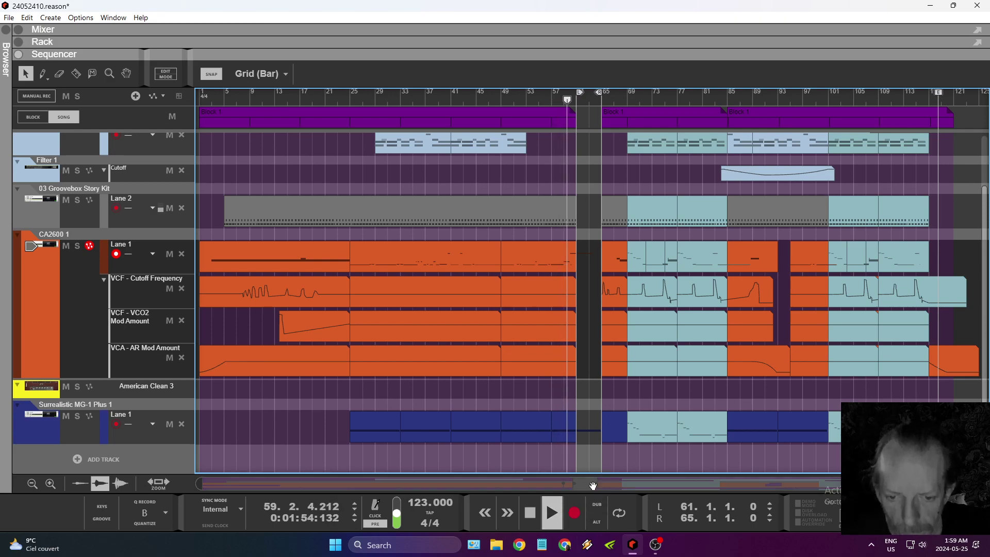
double_click(570, 420)
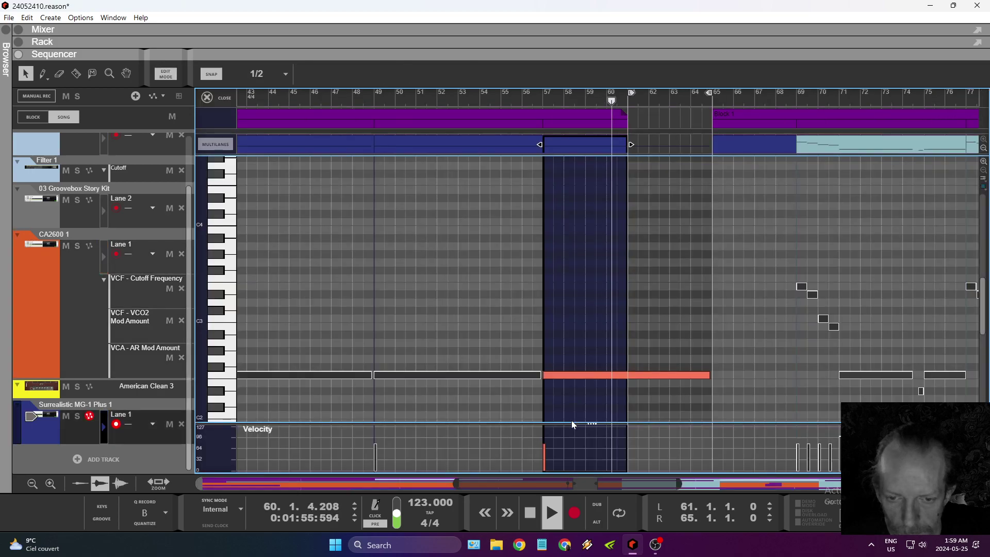
left_click(642, 376)
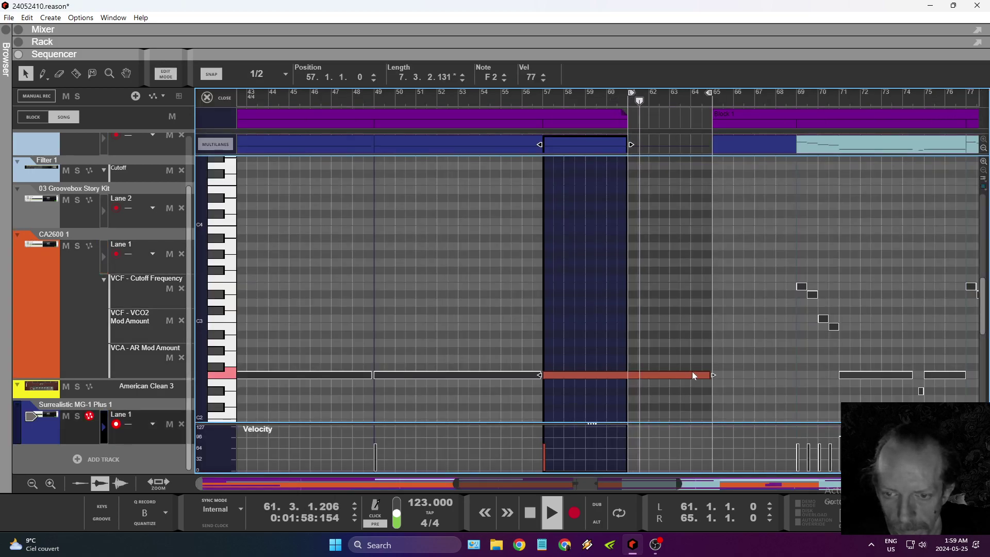
left_click_drag(706, 376, 630, 378)
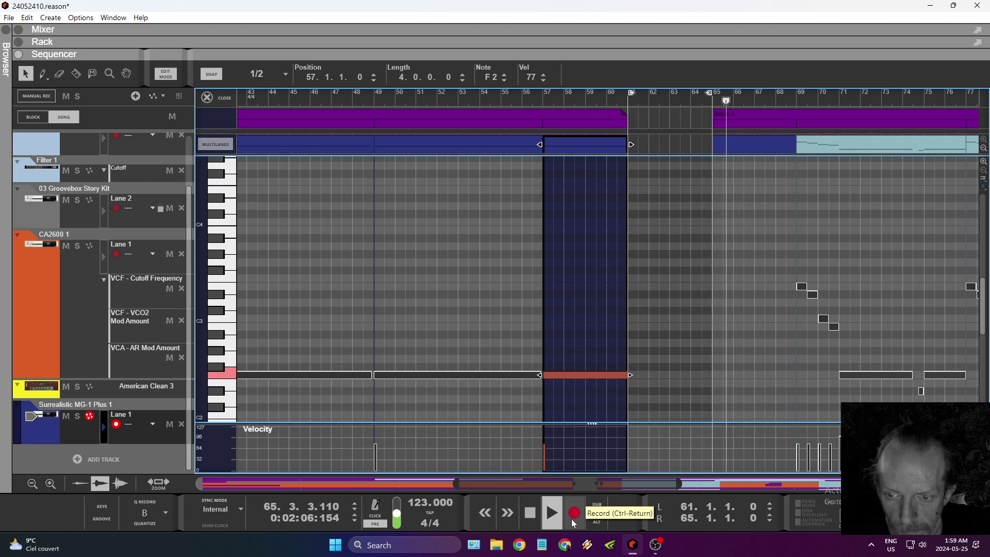
left_click(531, 514)
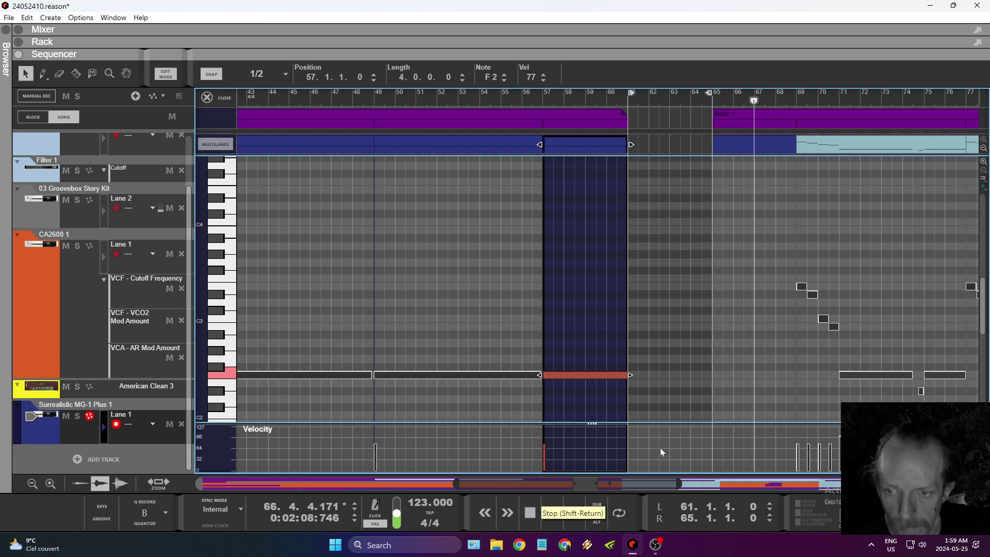
In the clip at bar 65, draw four descending half notes ending on C3 and a two-bar F2 note at bar 67.
left_click(740, 150)
scroll(739, 147, "right", 3)
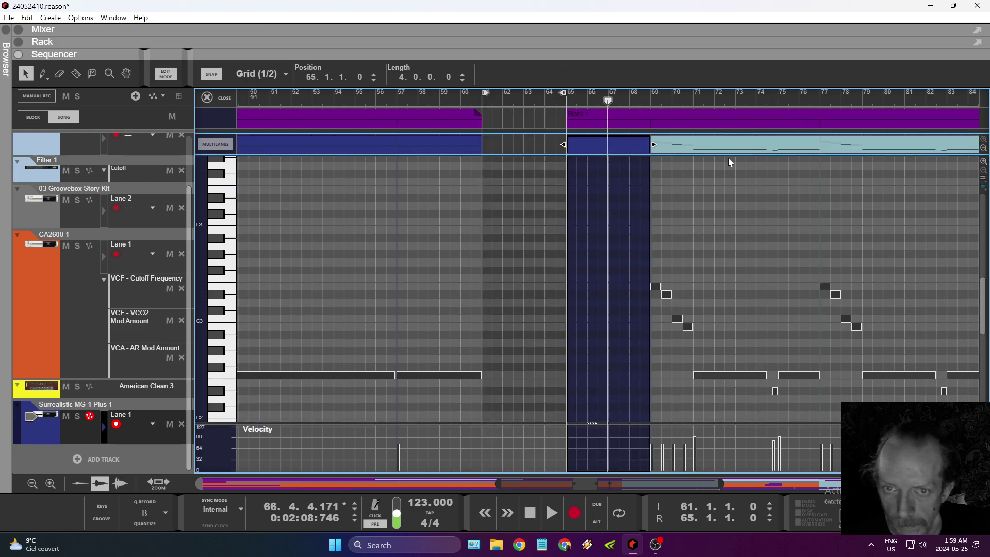
left_click(43, 74)
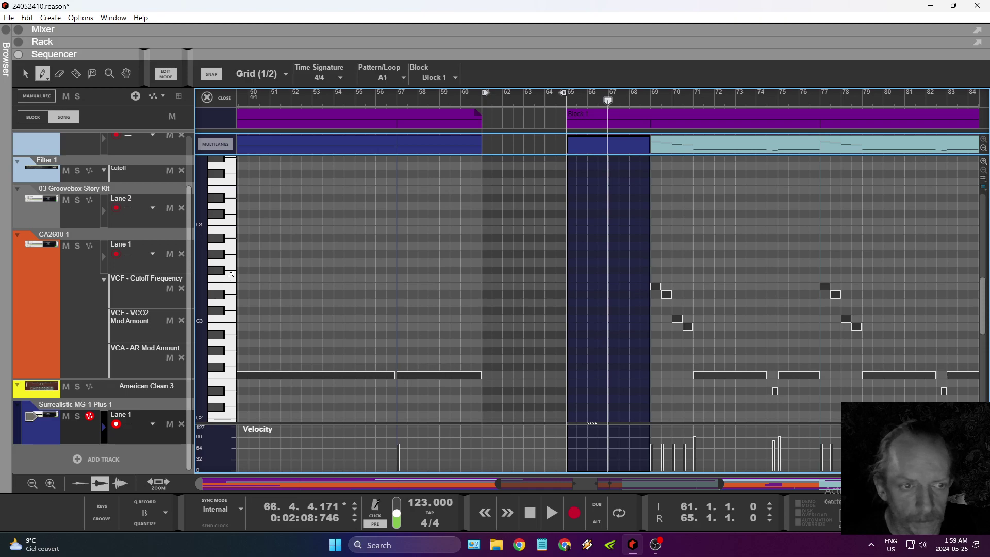
left_click(572, 278)
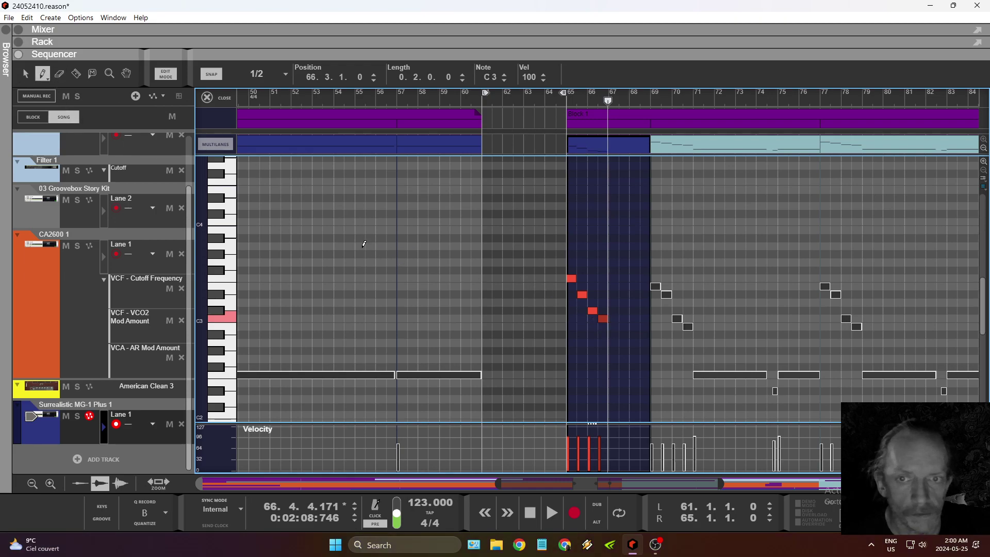
left_click(401, 106)
left_click(552, 512)
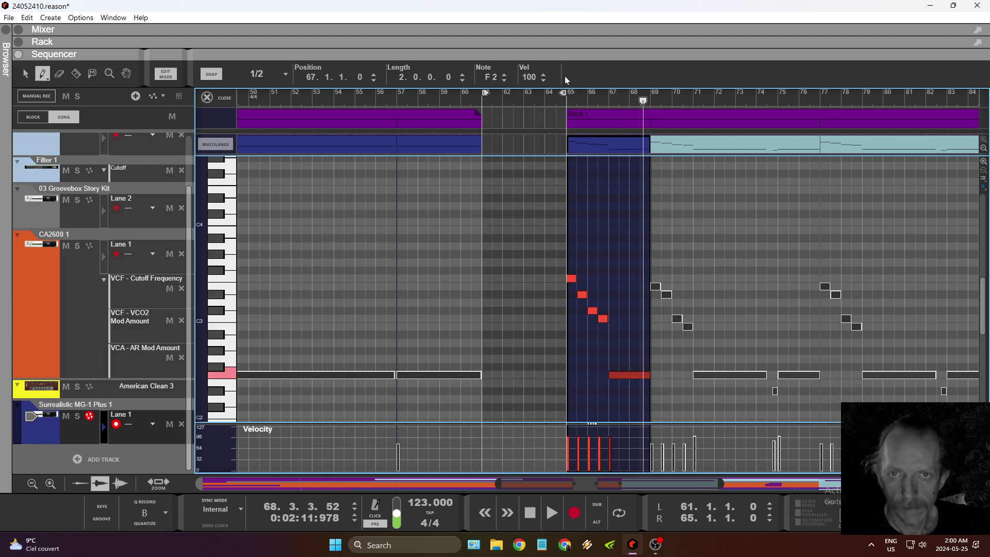
Set the loop to the Surrealistic MG-1 Plus clip from bar 65 to 69 and play it back.
left_click(546, 512)
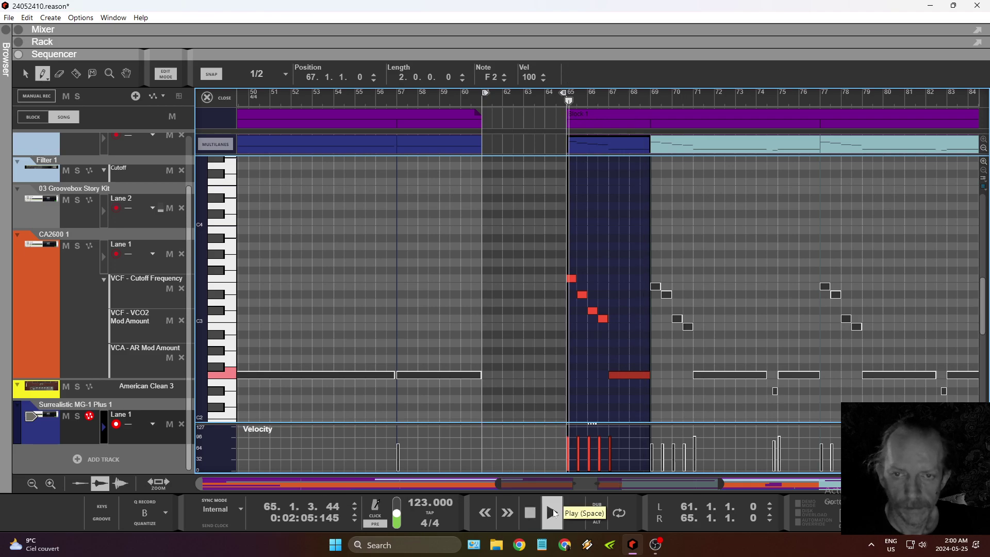
left_click(606, 141)
right_click(606, 142)
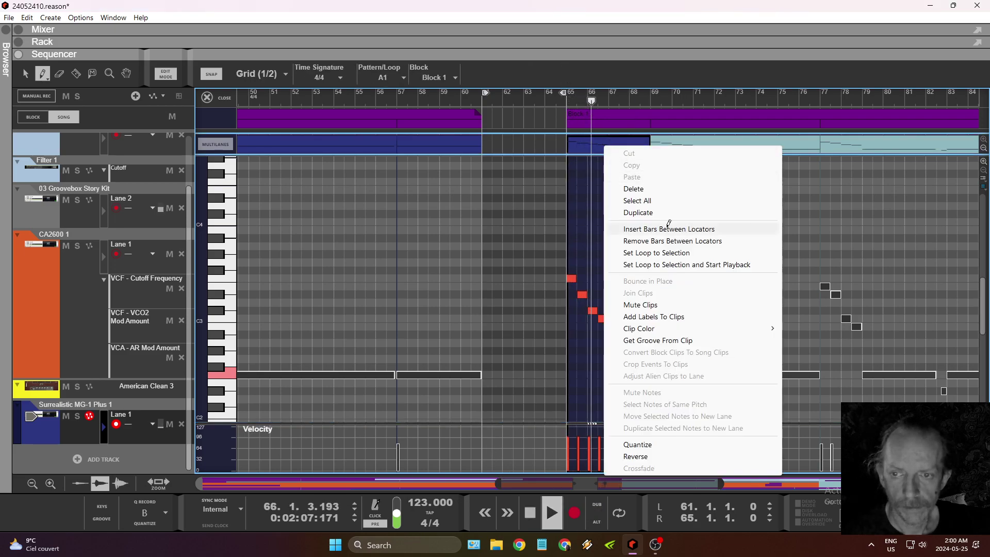
left_click(680, 253)
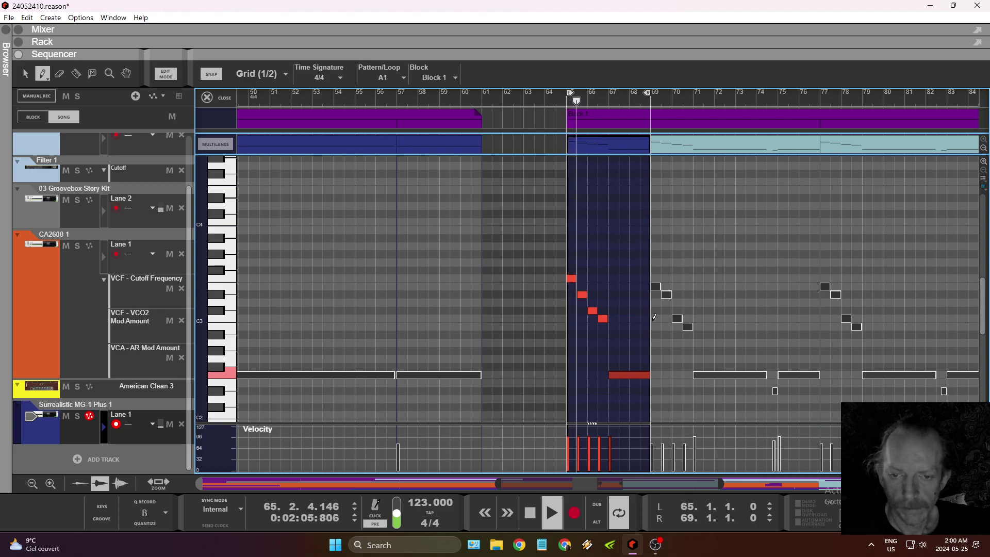
left_click(532, 513)
key("space")
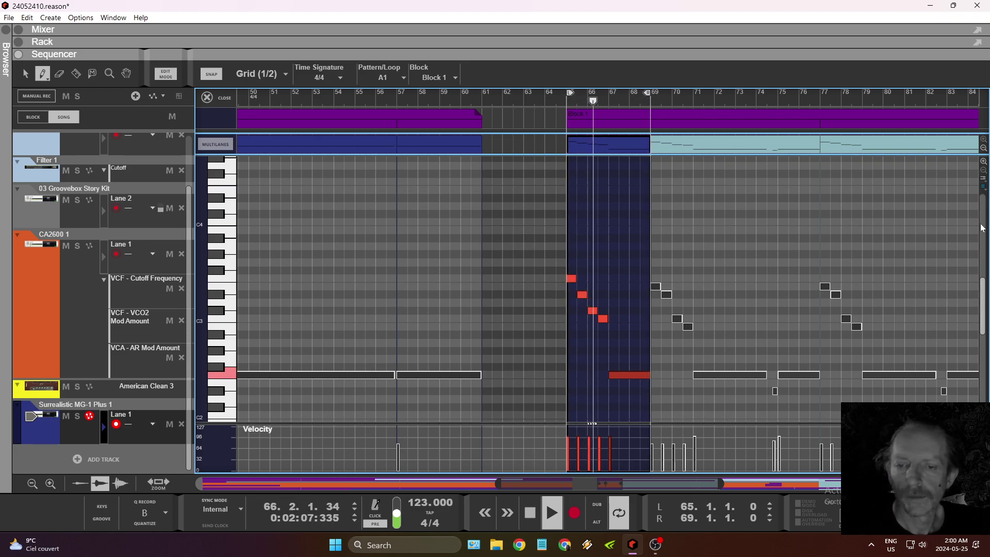
Open the Surrealistic MG-1 Plus synth and try the mixer's Tone Two level at 63.6%, returning it to minimum.
double_click(51, 416)
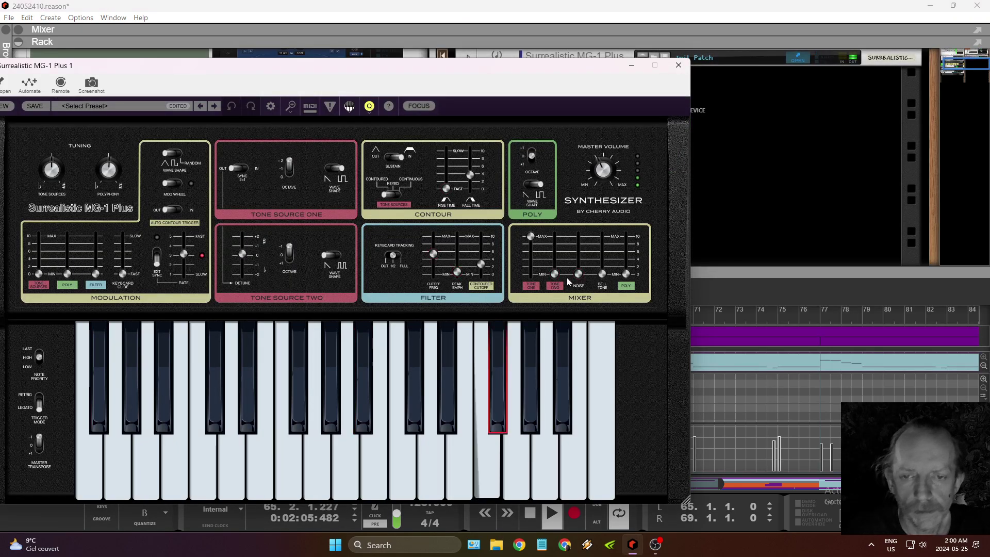
mouse_move(599, 275)
left_mouse_down()
mouse_move(594, 239)
mouse_move(598, 274)
left_mouse_up()
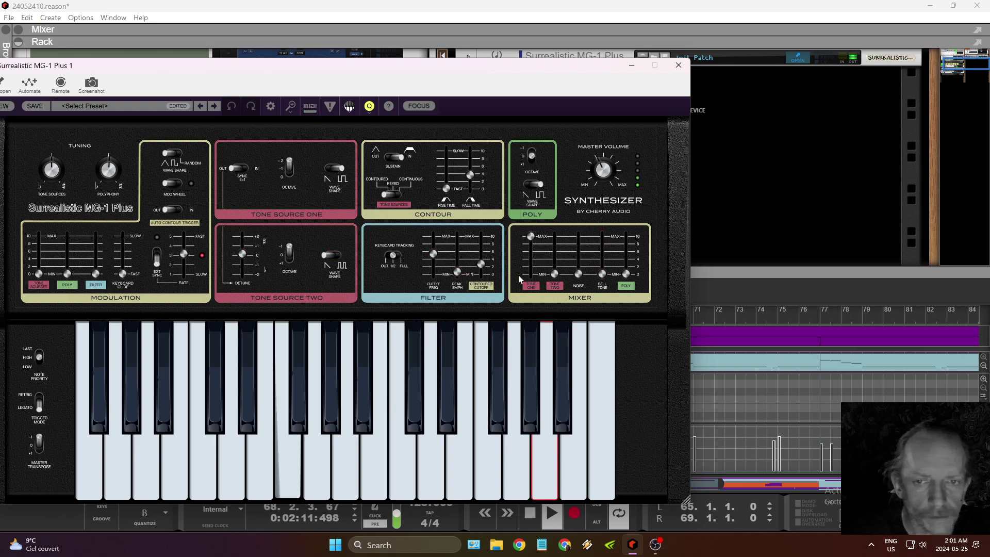
left_click_drag(555, 274, 556, 253)
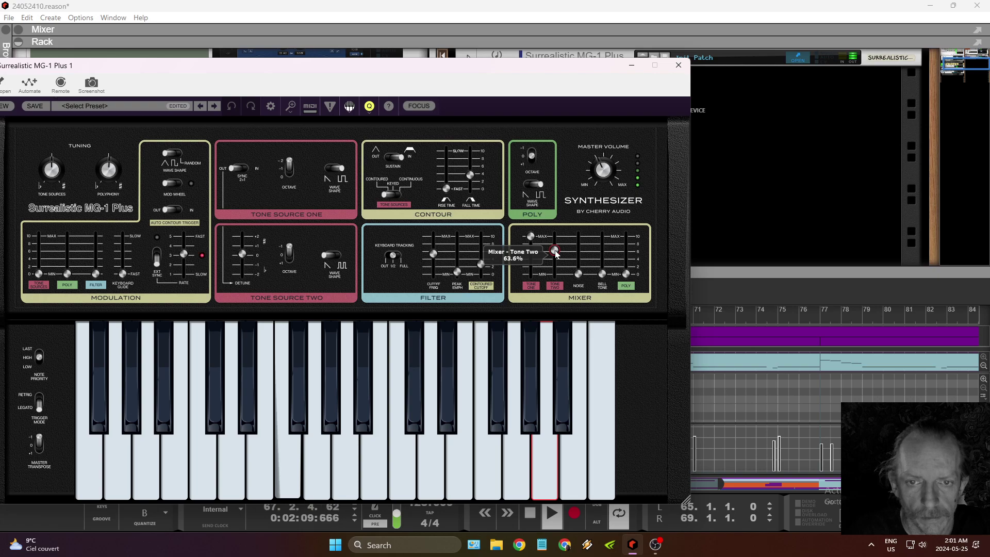
left_click_drag(556, 252, 556, 277)
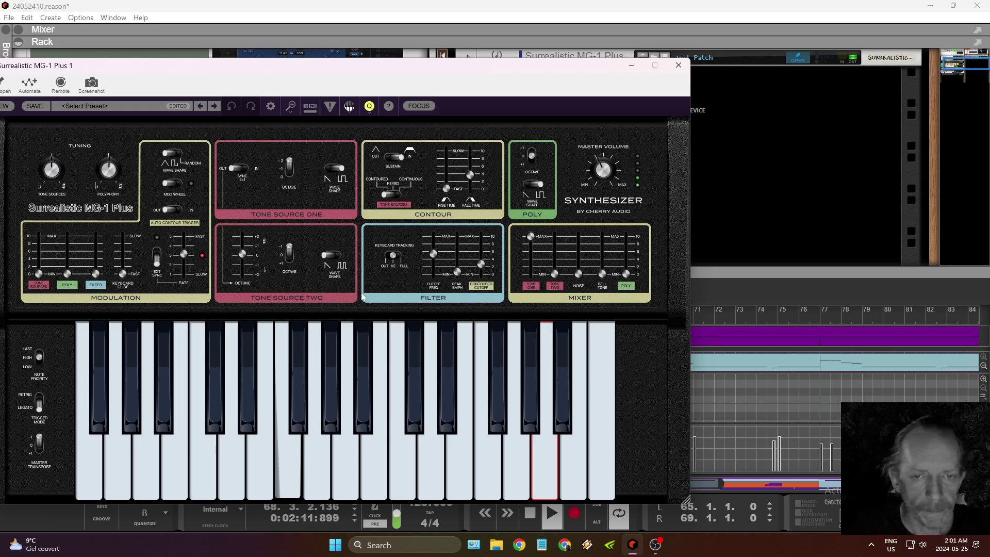
Set the synth's modulation to a square wave with the filter amount at 100%, and raise the filter's contoured cutoff.
left_click_drag(101, 275, 102, 256)
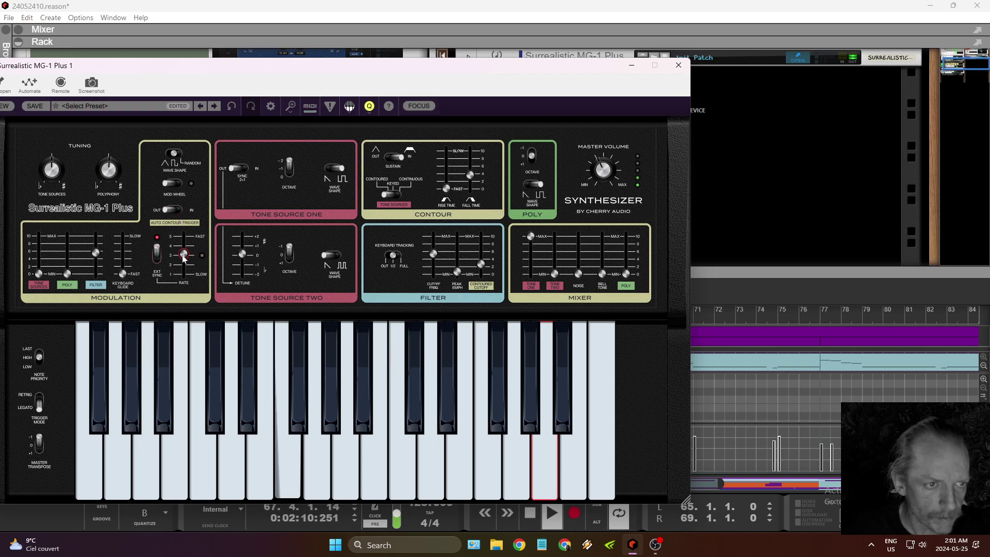
left_click_drag(98, 253, 102, 239)
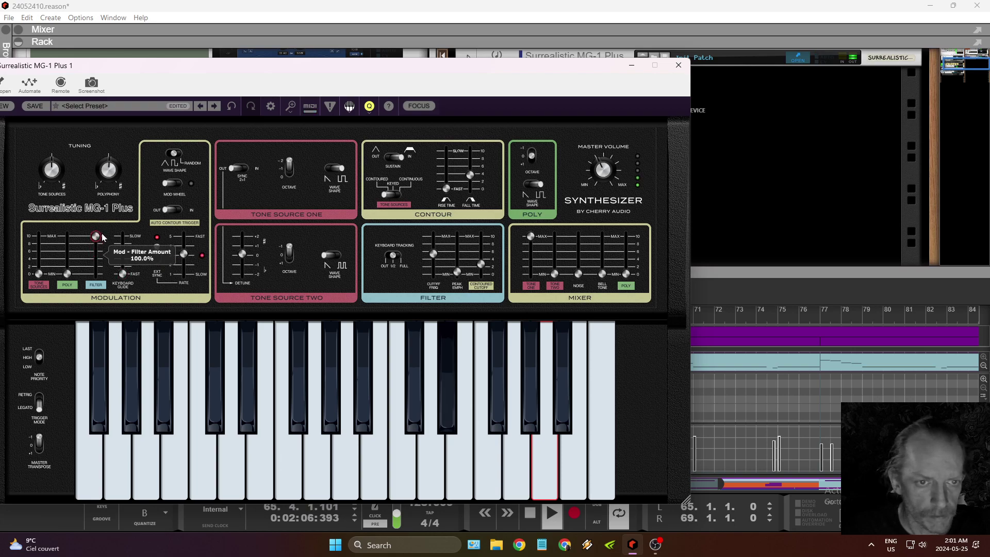
left_click_drag(457, 272, 481, 261)
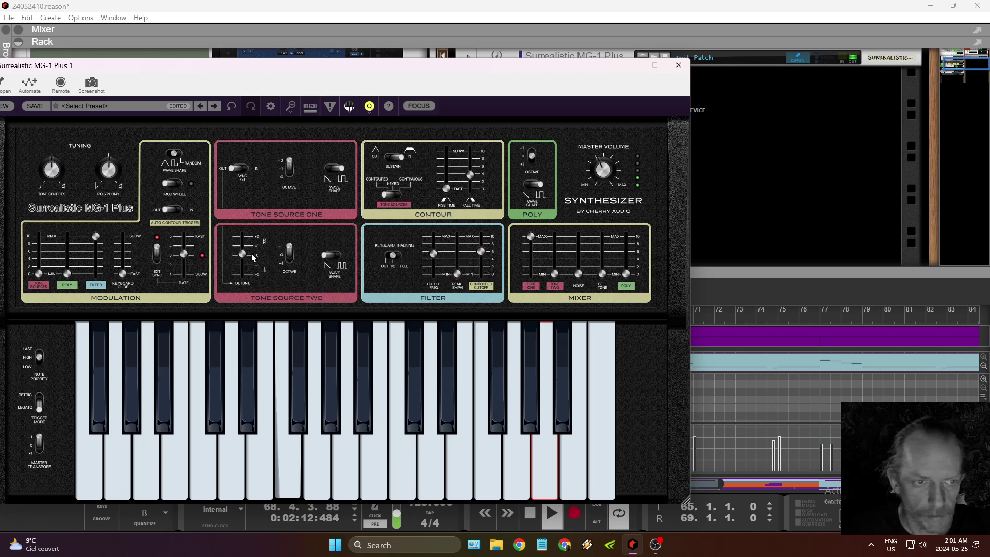
Lower the synth filter's cutoff frequency to 20 Hz, slow the modulation rate slightly, and add some filter peak emphasis.
left_click_drag(434, 253, 434, 273)
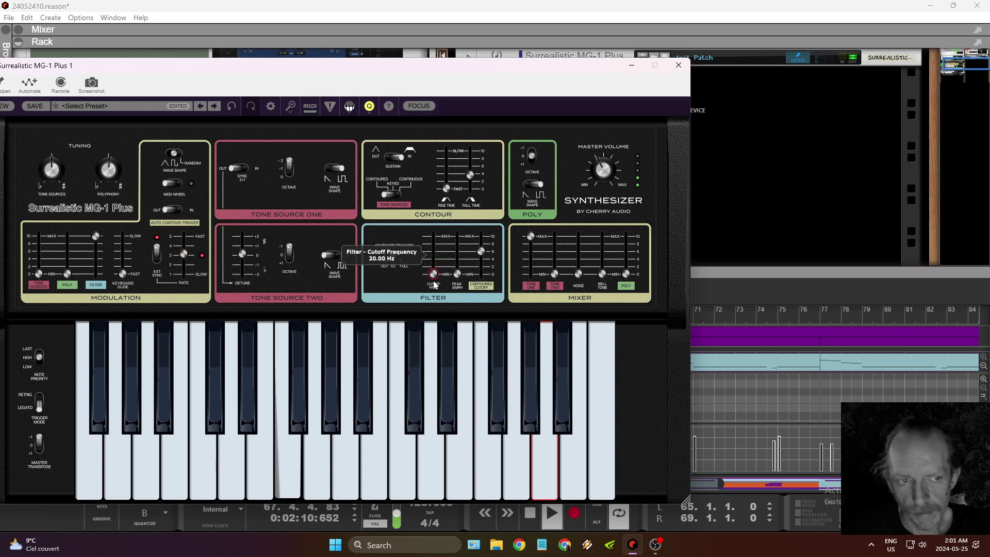
left_click_drag(184, 255, 186, 259)
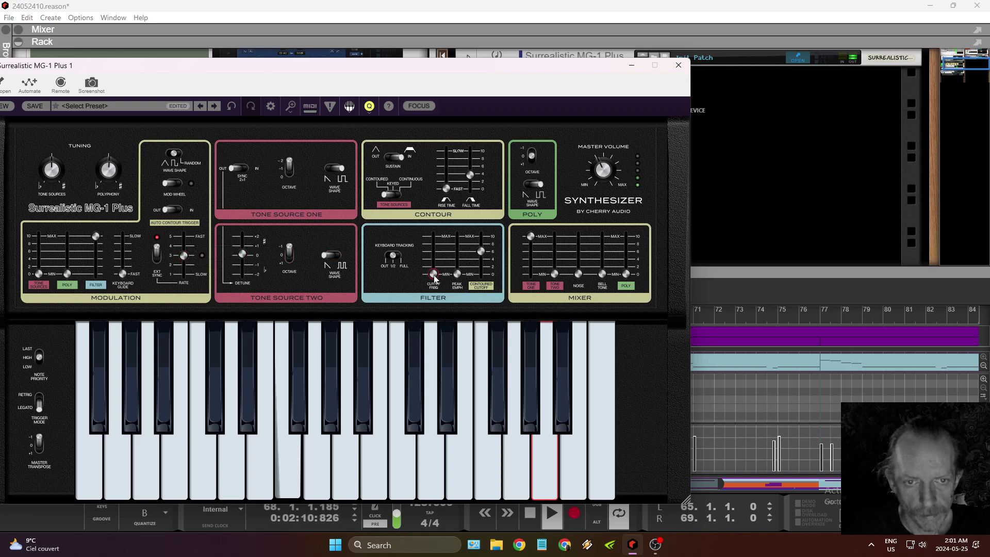
left_click_drag(455, 277, 457, 261)
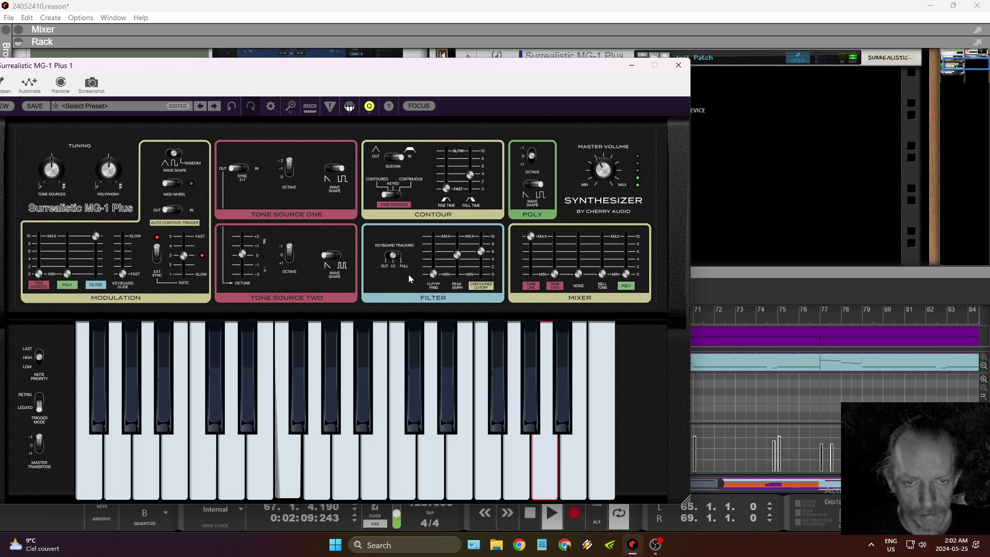
left_click_drag(456, 262, 458, 266)
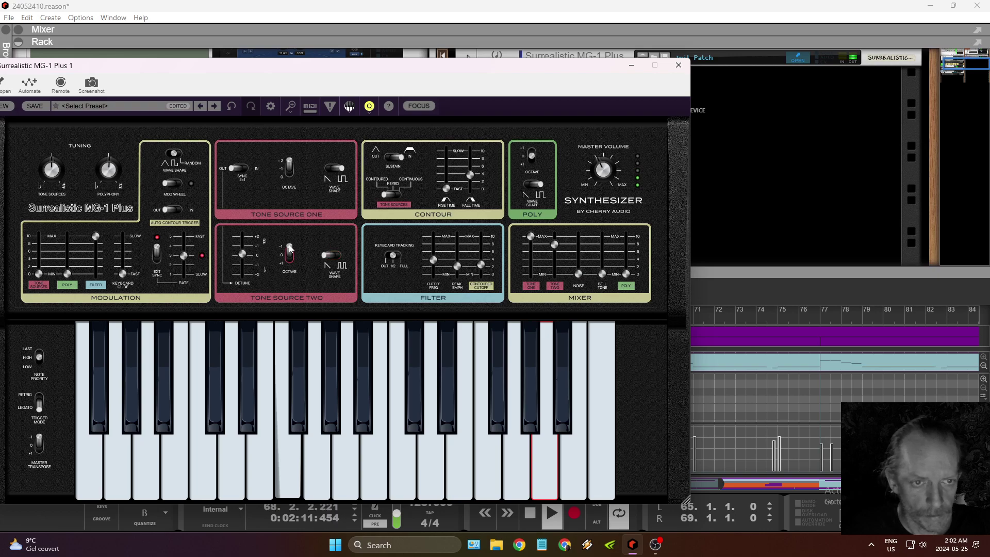
Change Tone Source Two's octave, reduce the filter's peak emphasis, and bring the modulation section's filter amount down to minimum.
left_click_drag(290, 258, 292, 276)
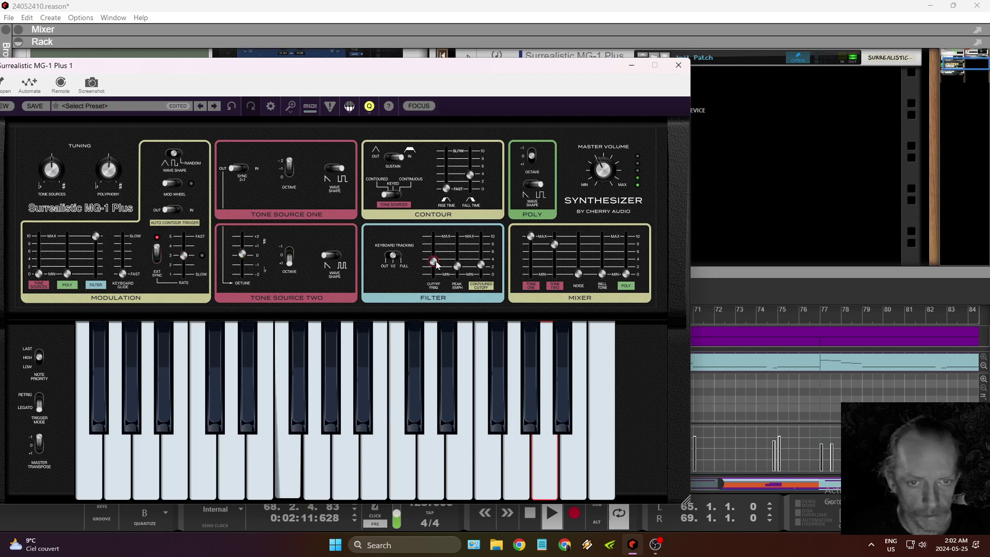
left_click_drag(457, 266, 460, 272)
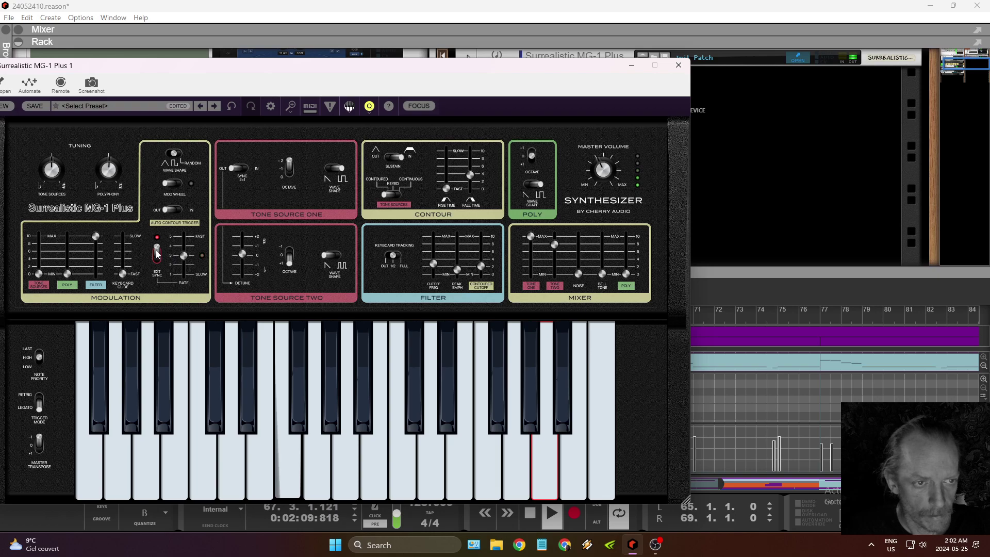
left_click_drag(98, 242, 50, 279)
left_click_drag(96, 241, 97, 279)
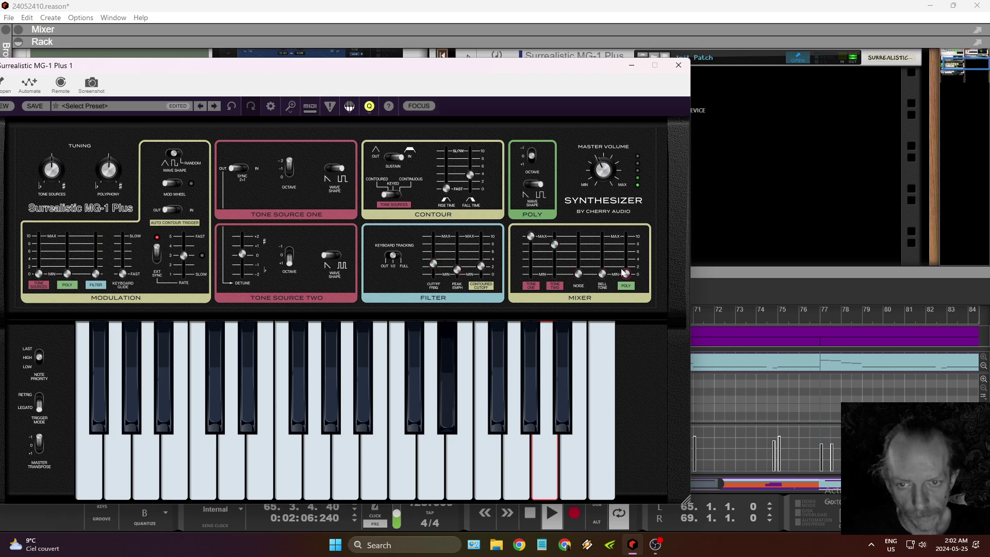
Raise the filter's cutoff frequency to 639.44 Hz, and try the mixer's Tone Two level at minimum and at 36.9%.
left_click_drag(434, 264, 432, 256)
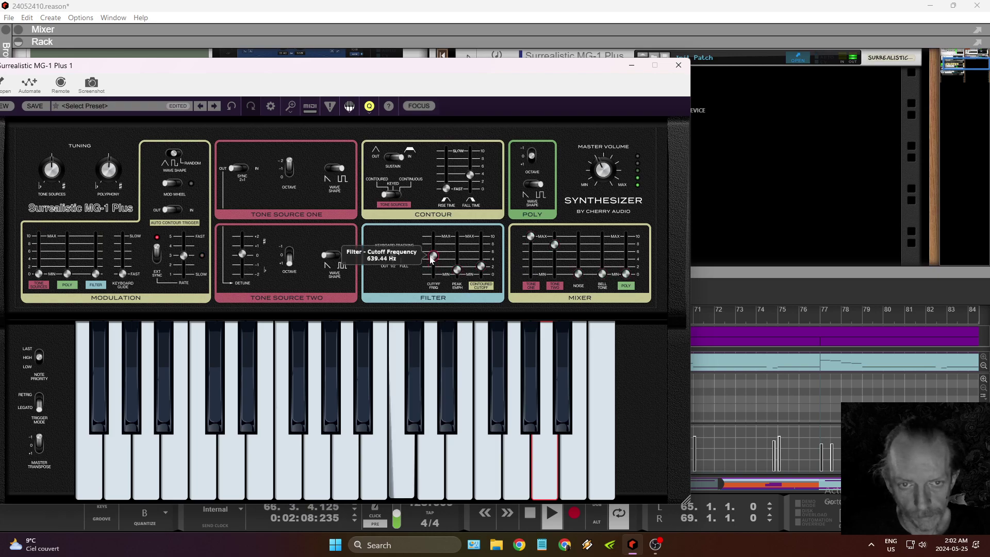
left_click_drag(554, 245, 562, 284)
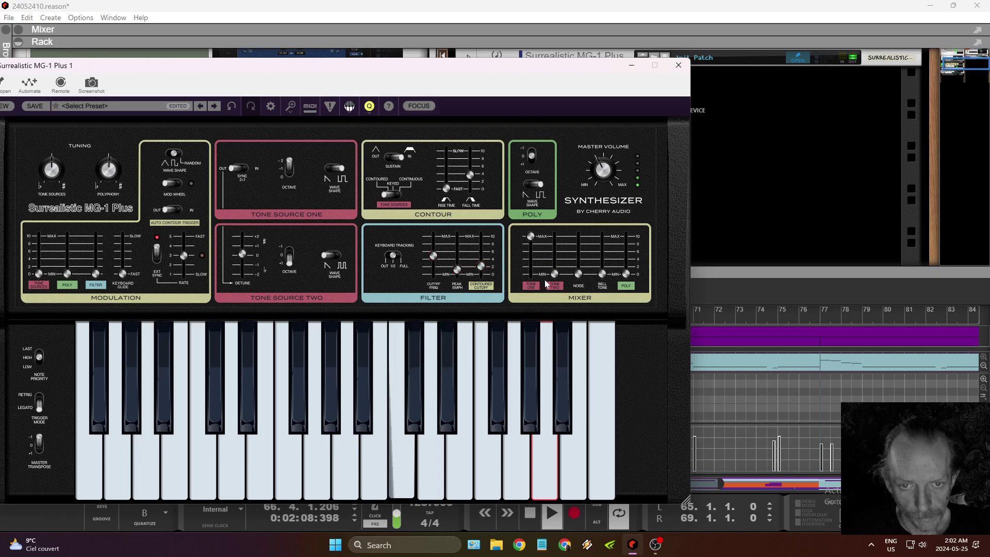
left_click_drag(555, 274, 553, 261)
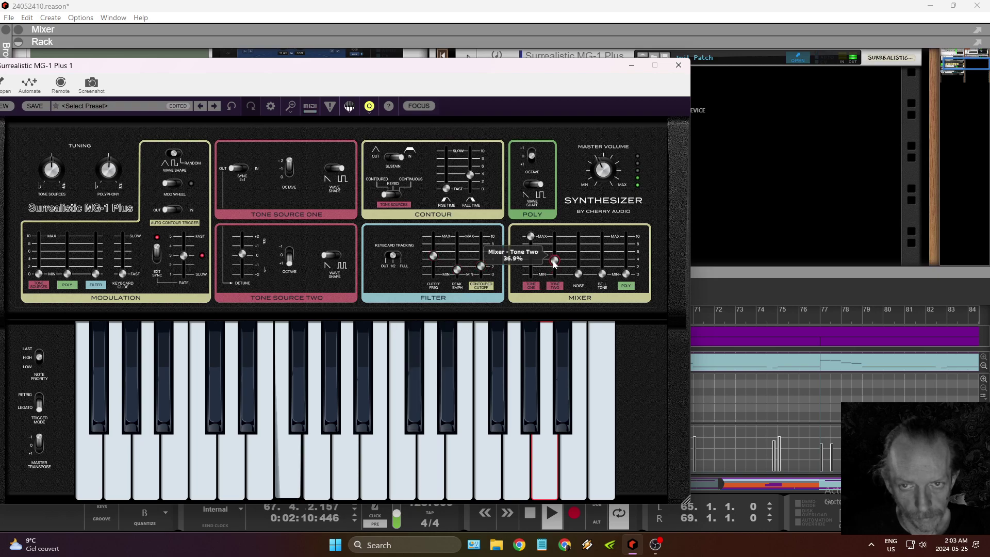
left_click_drag(554, 264, 557, 267)
Set the filter's cutoff to 256.87 Hz with minimum peak emphasis and a low contoured cutoff, and raise Tone Two in the mixer.
left_click_drag(458, 269, 438, 264)
left_click(434, 258)
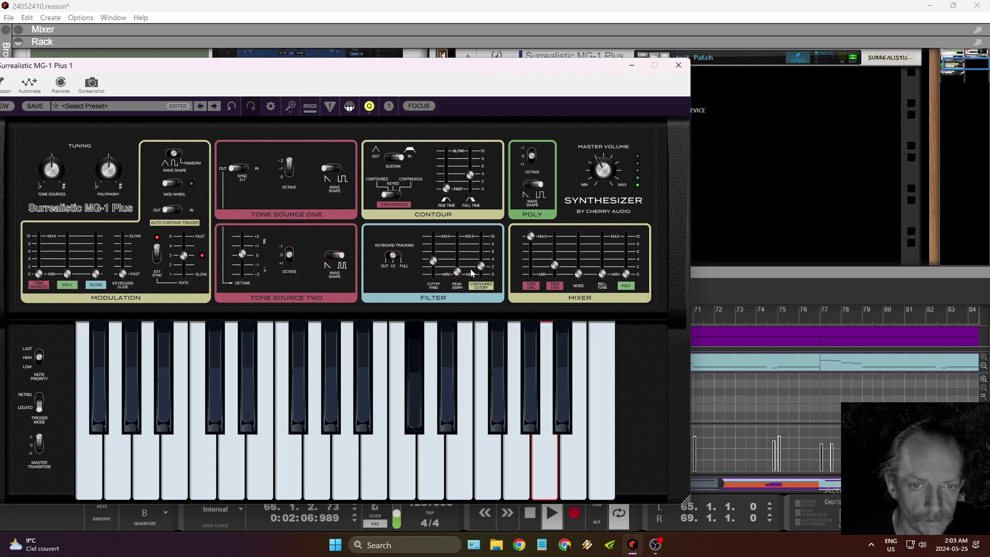
left_click_drag(555, 265, 551, 258)
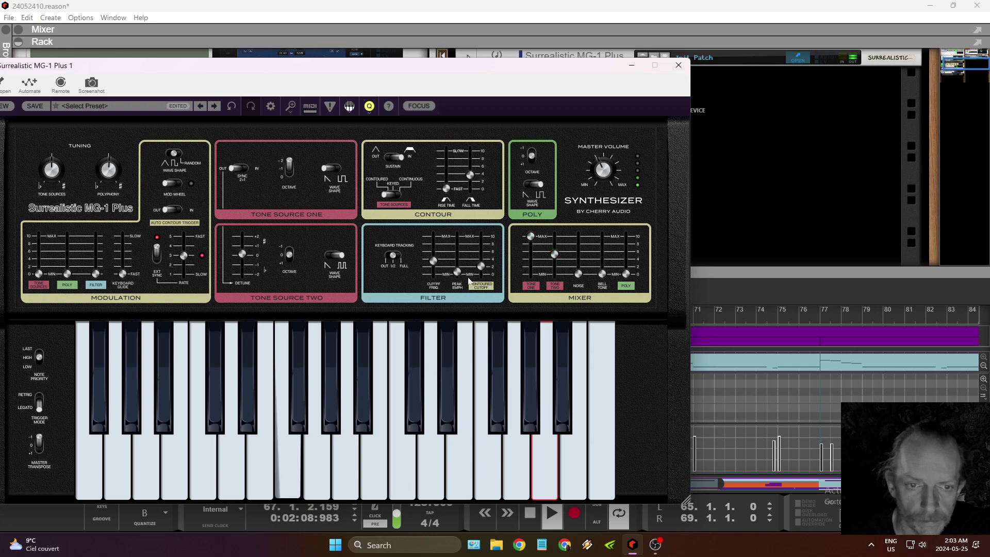
left_click_drag(434, 264, 481, 276)
mouse_move(436, 261)
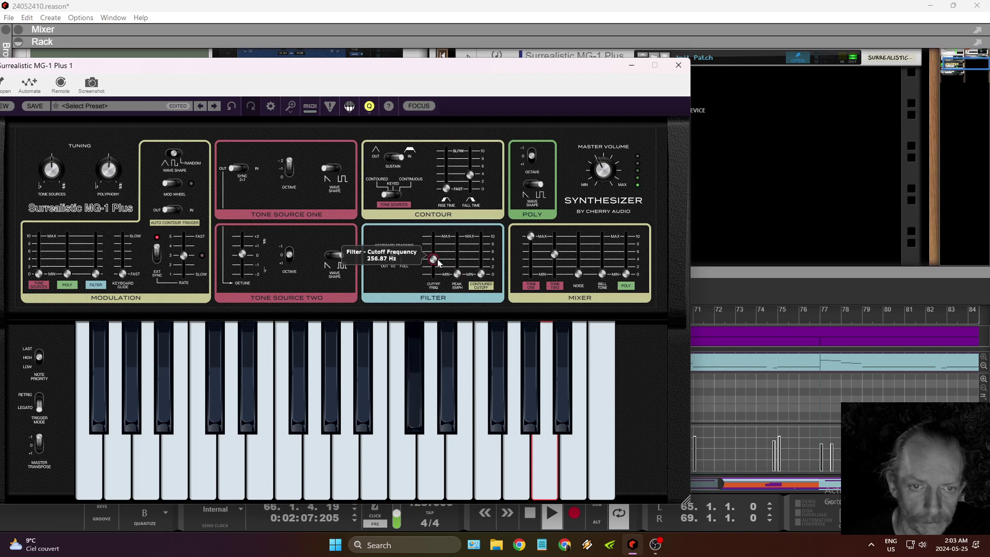
left_click_drag(481, 273, 482, 269)
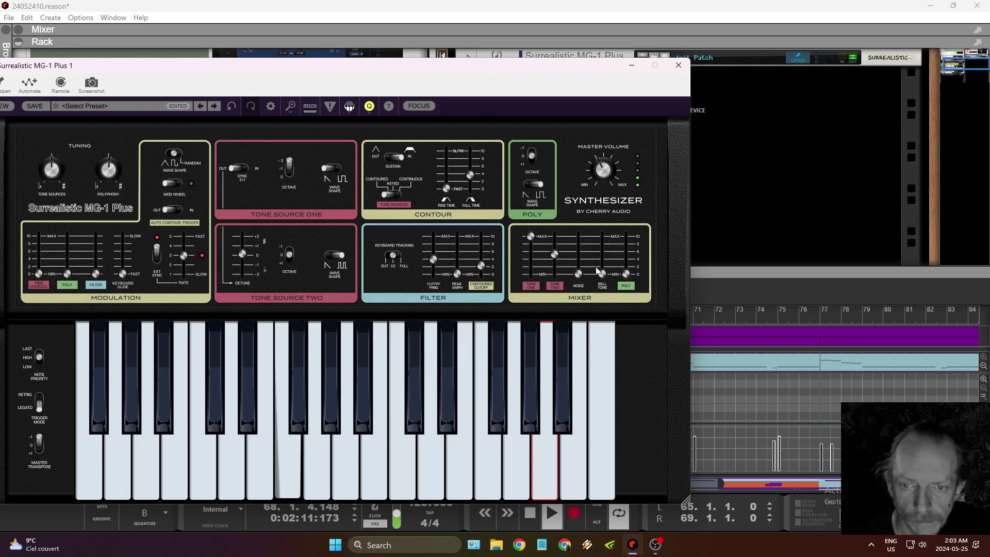
Try the mixer's Bell Tone level at 86.0%, reduce it, and close the synth window.
left_click_drag(602, 274, 596, 245)
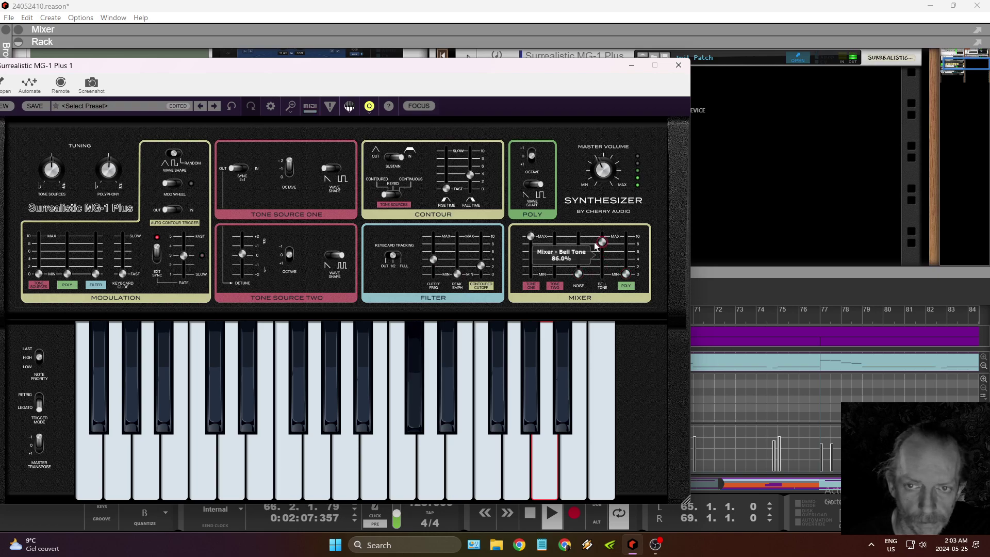
left_click_drag(596, 246, 598, 263)
left_click(679, 65)
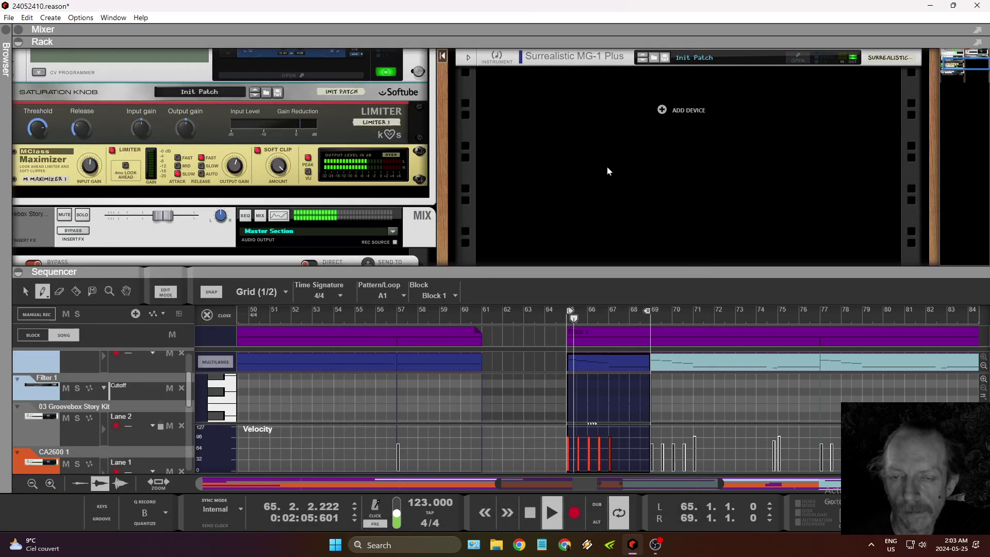
Play the song from bar 57 and enlarge the rack to look over its devices.
left_click(530, 512)
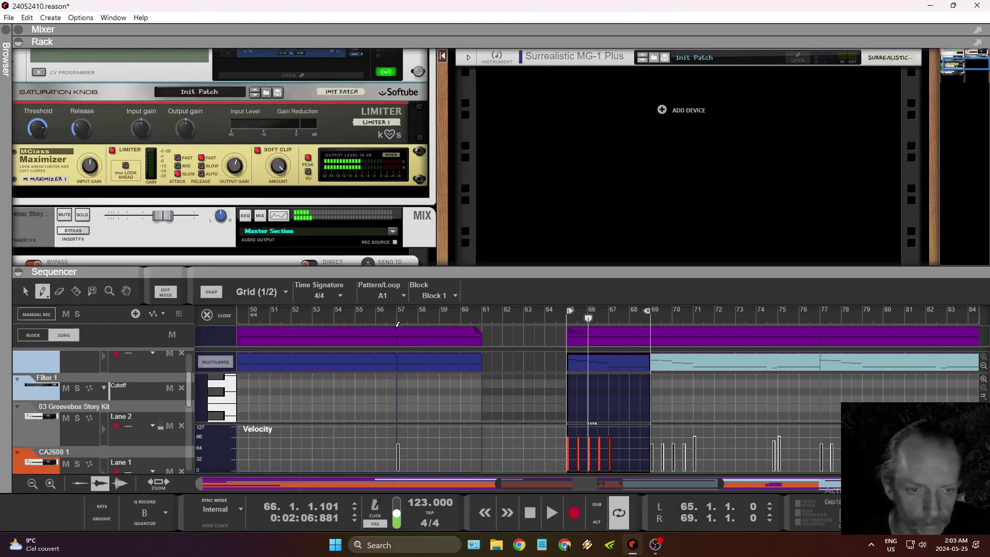
left_click(485, 512)
left_click(551, 512)
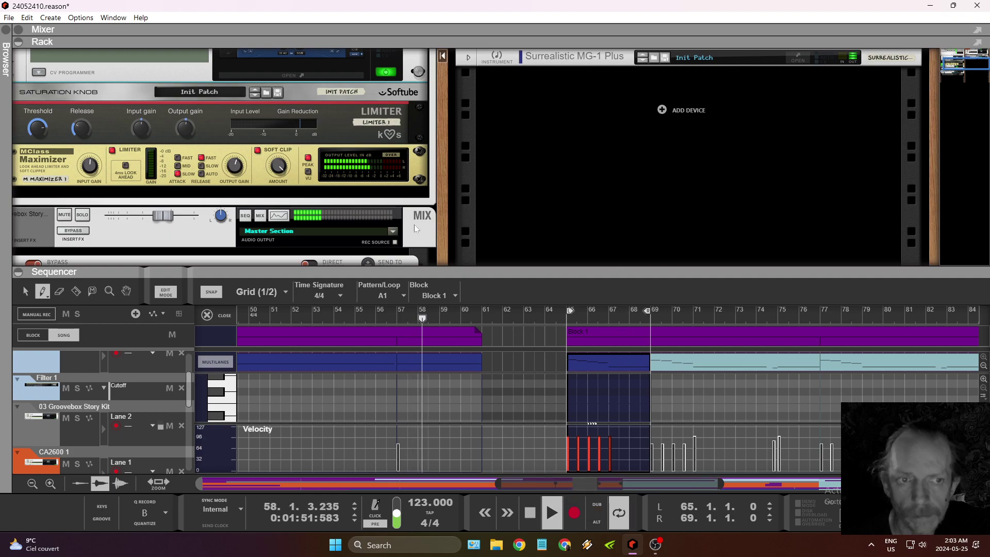
left_click_drag(340, 267, 366, 485)
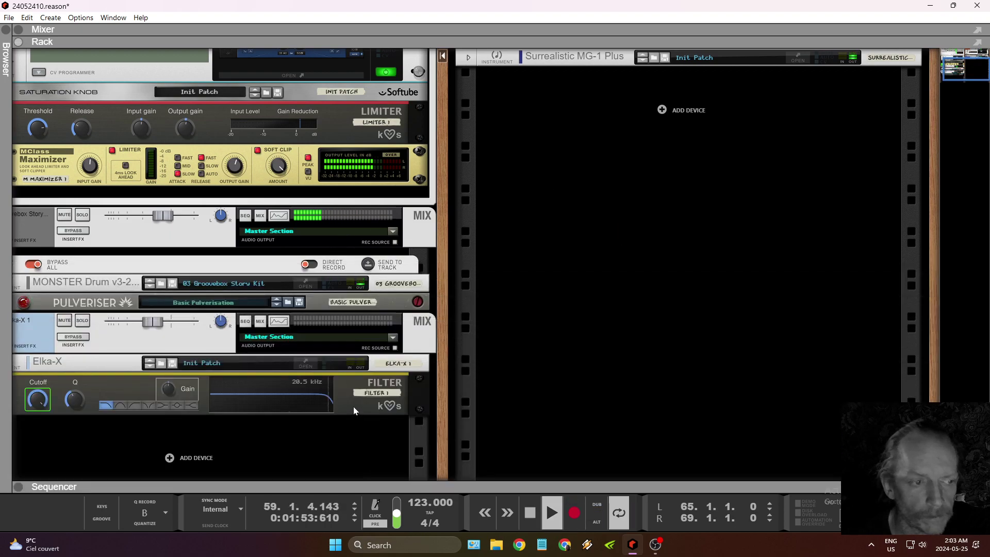
left_click_drag(440, 323, 602, 192)
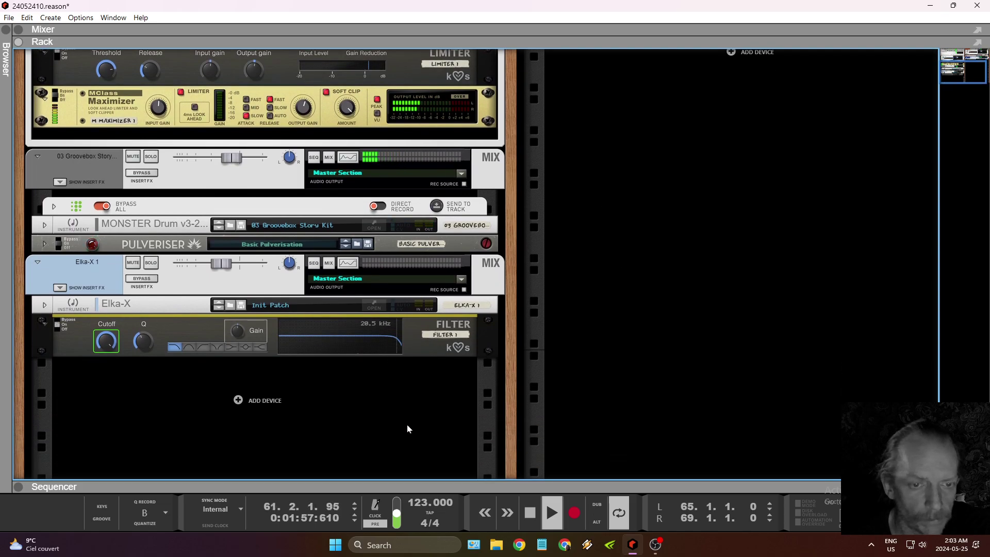
Enlarge the sequencer to reveal the bass clips' notes and listen to the song from bar 69.
left_click_drag(309, 487, 477, 135)
left_click(402, 156)
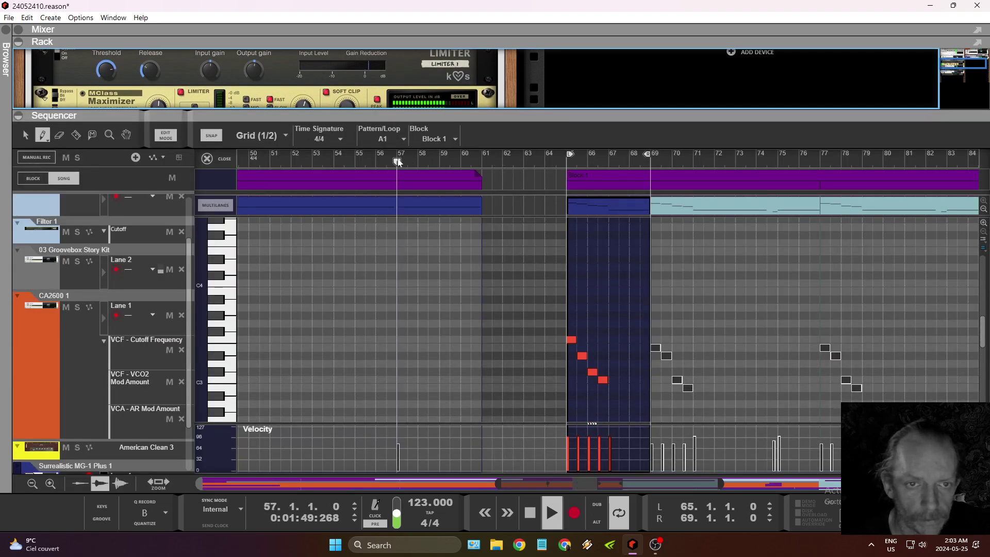
left_click(534, 516)
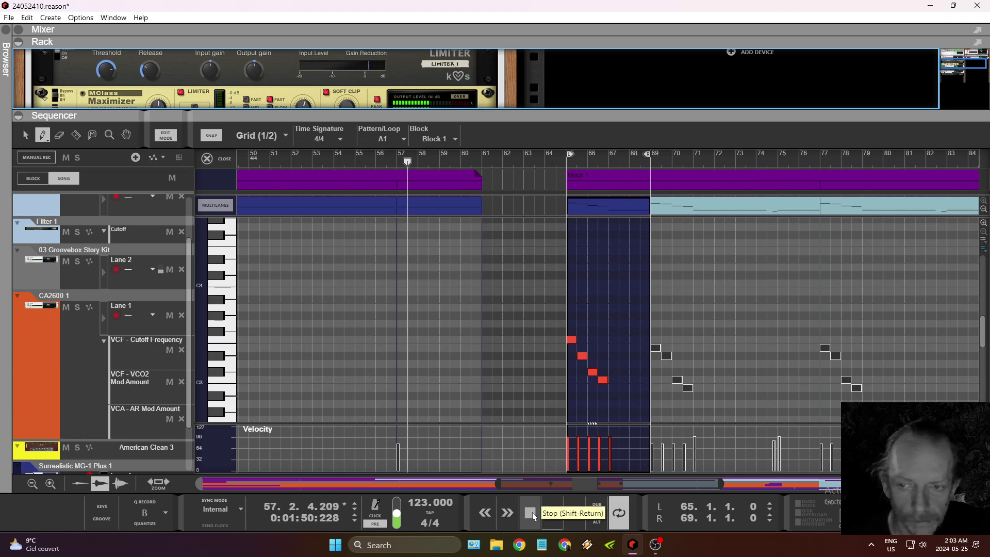
left_click(651, 160)
scroll(690, 253, "down", 4)
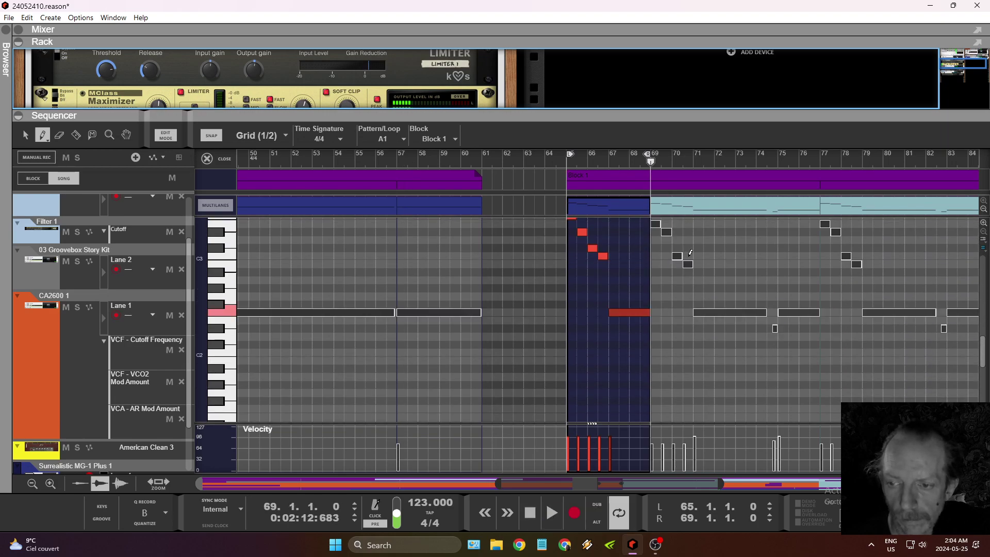
left_click(552, 513)
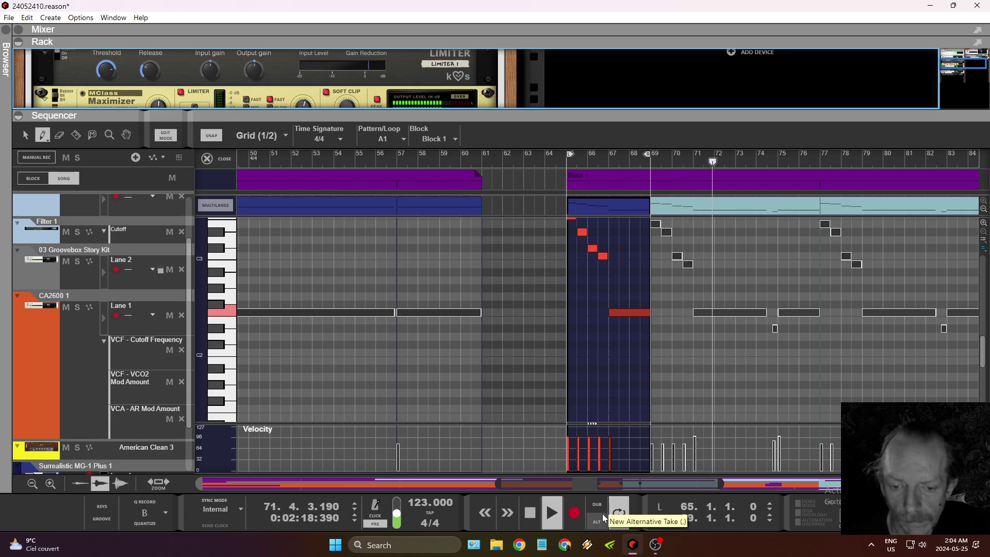
left_click(530, 513)
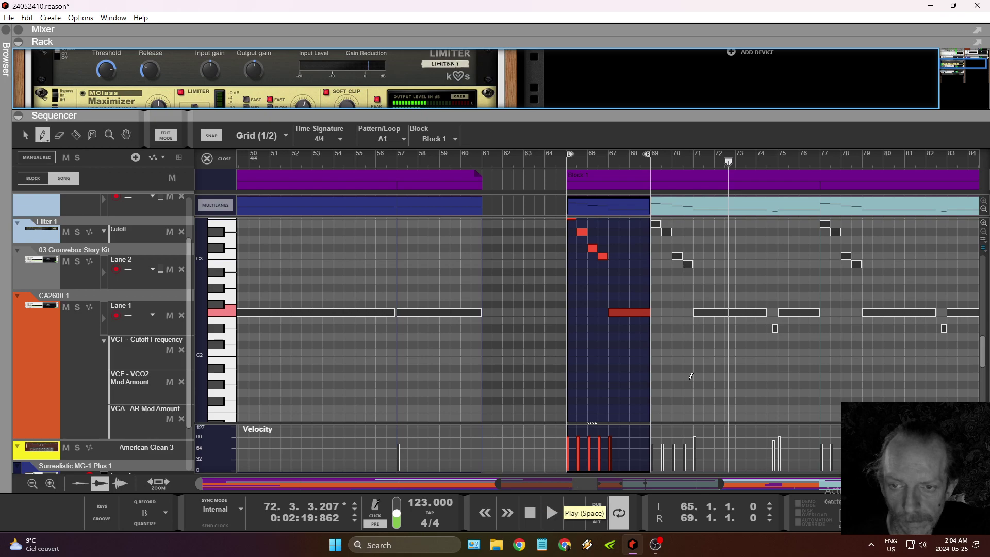
In the clip at bar 69, lengthen the B2 note to one bar, start the long F2 note at 71.3.1.0, and play it.
left_click(29, 135)
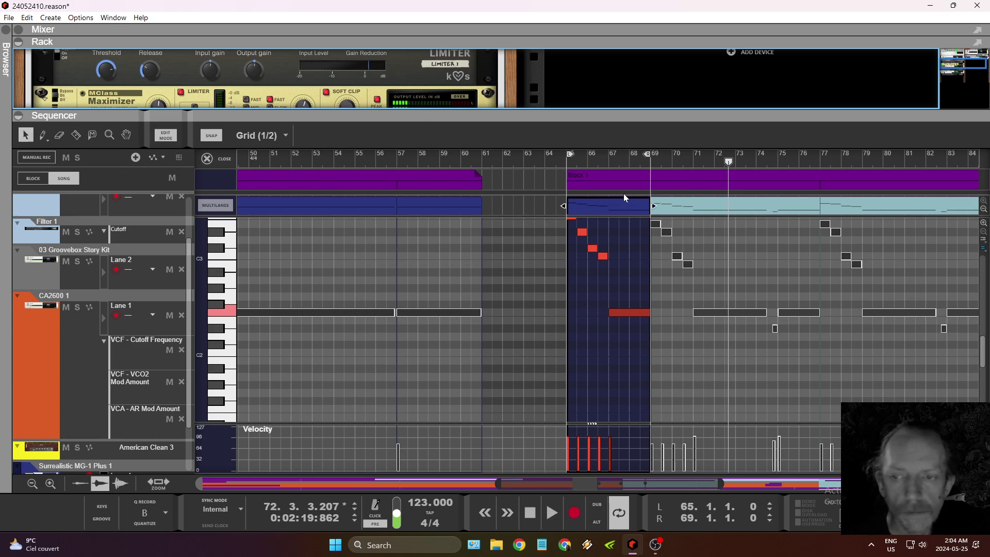
double_click(669, 208)
left_click(569, 266)
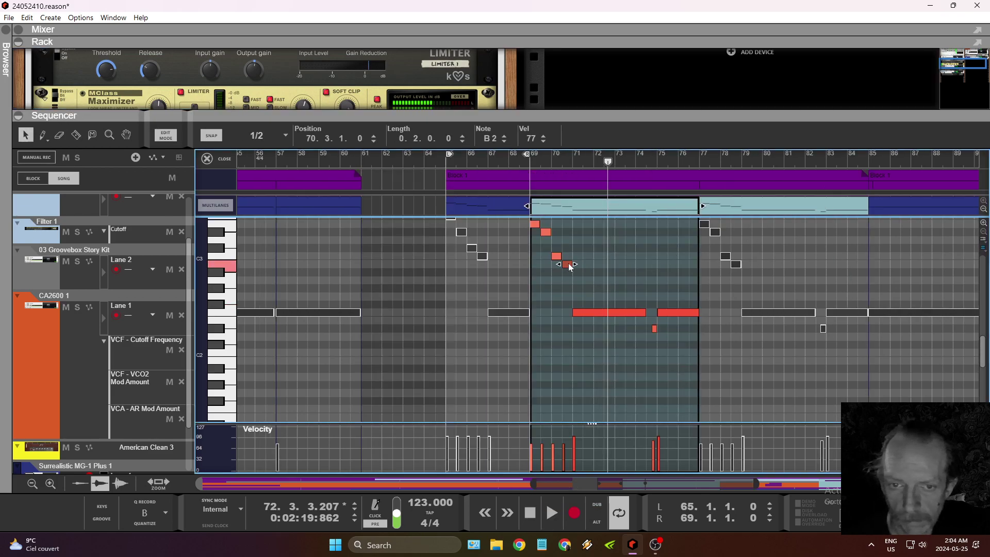
left_click(583, 313)
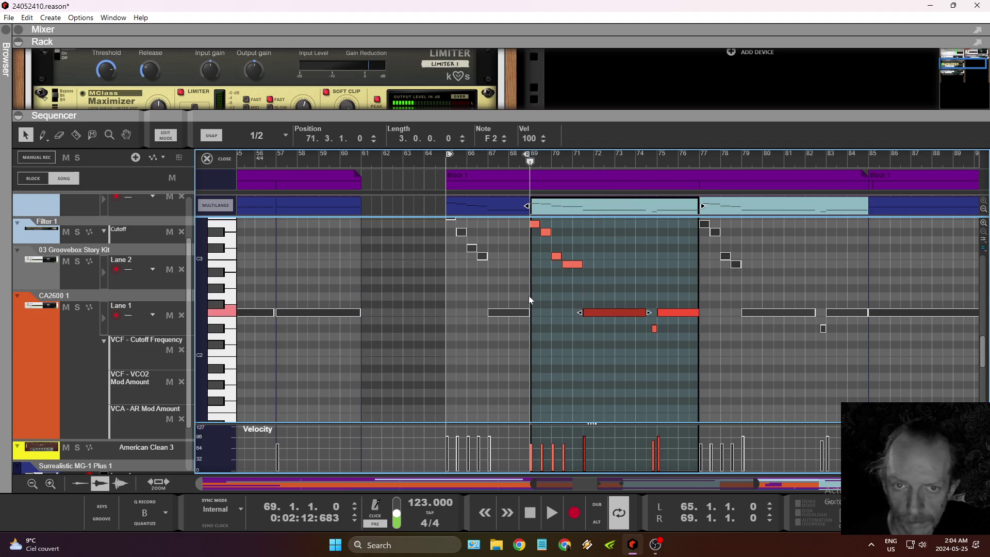
left_click(553, 512)
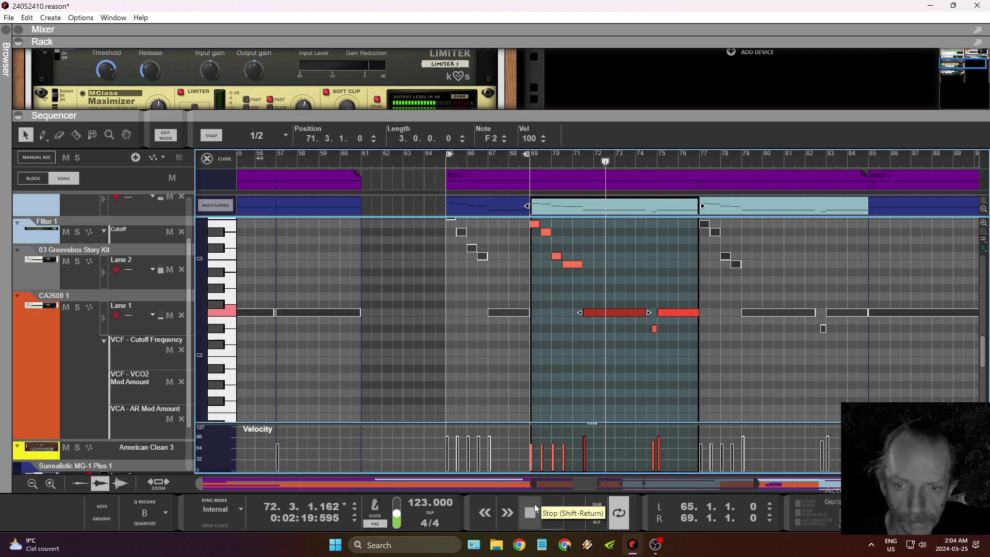
Extend the B2 note's length to 1.2.0.0, move the F2 note's start to 72.1.1.0, and play from bar 69.
left_click(576, 265)
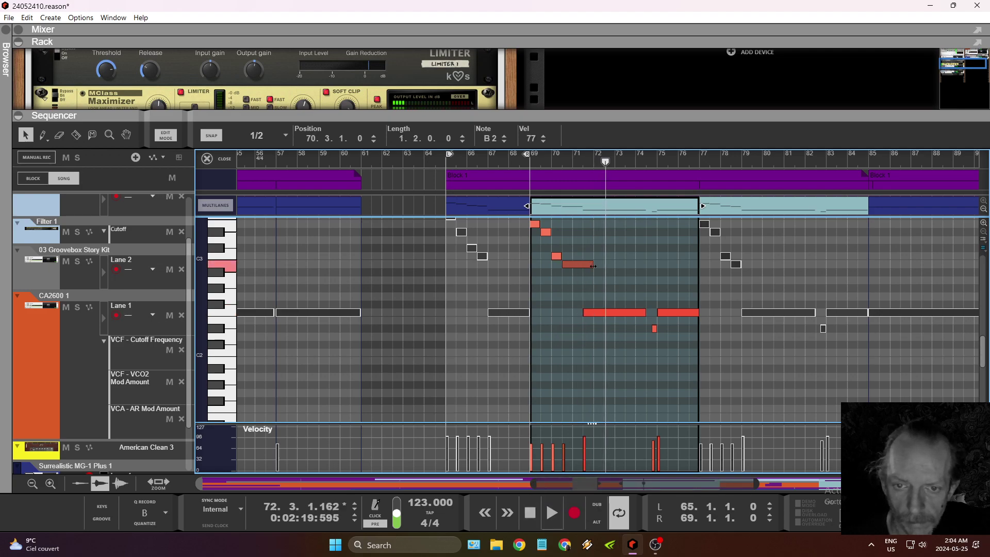
left_click(596, 316)
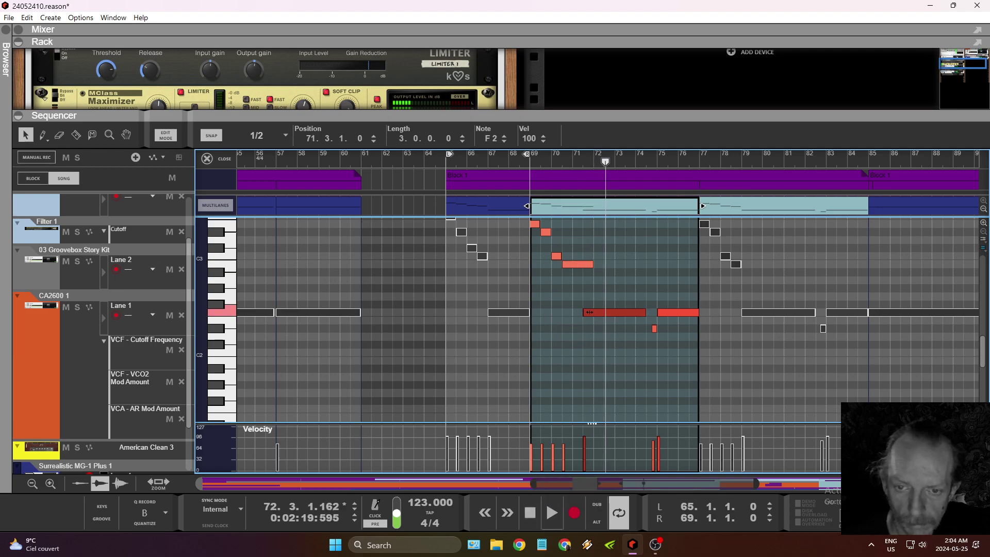
left_click(532, 161)
key("space")
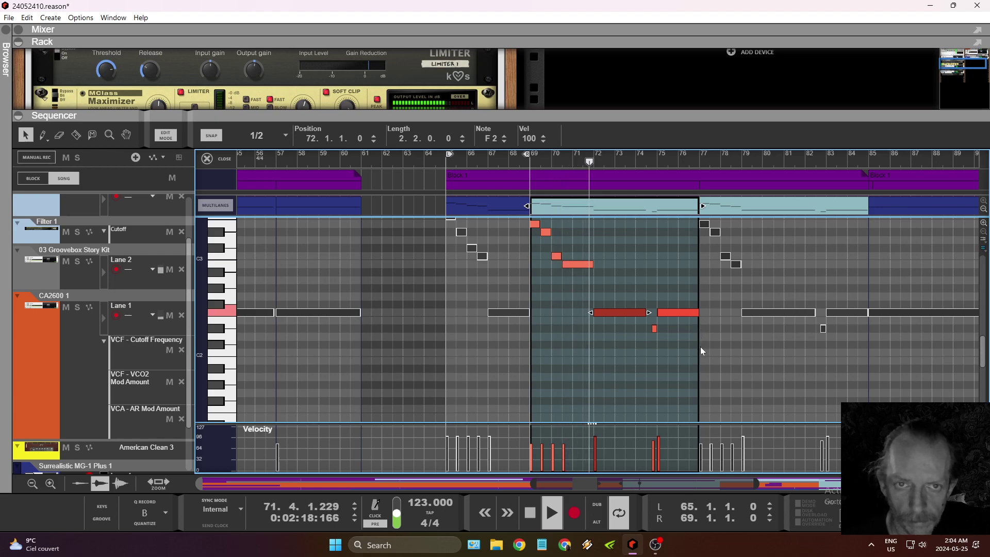
Show the rack, solo the Surrealistic MG-1 Plus channel, and open its Spectrum EQ.
key("F6")
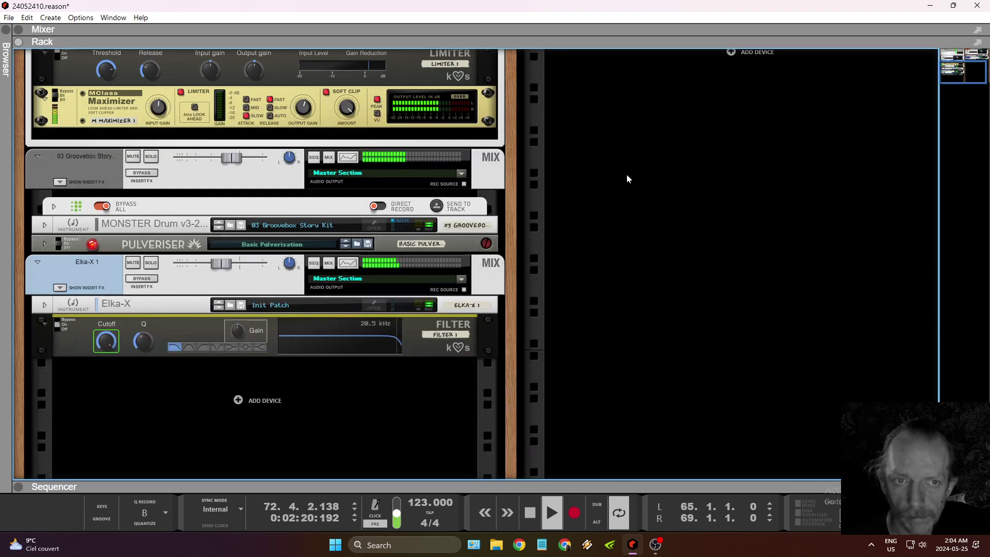
scroll(417, 208, "up", 5)
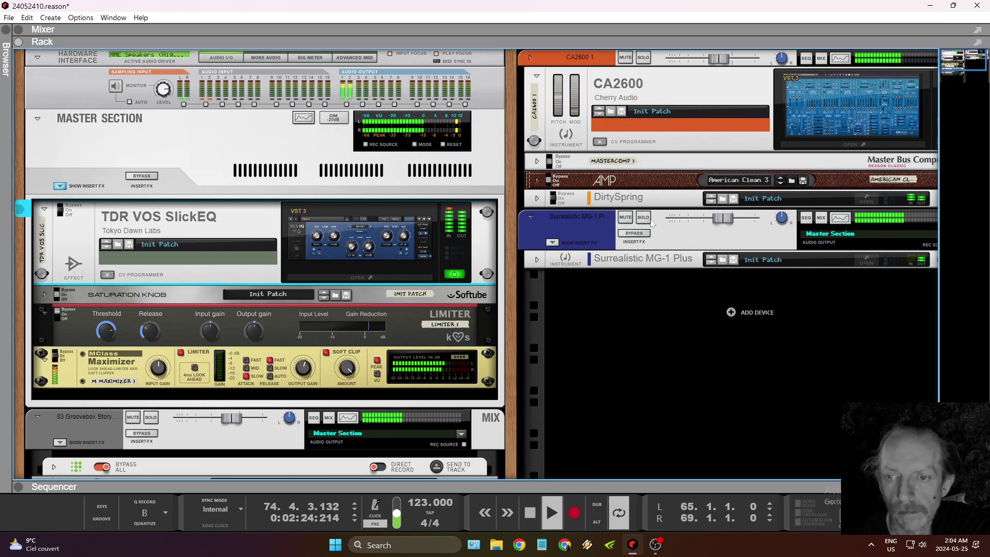
left_click(644, 218)
left_click(840, 220)
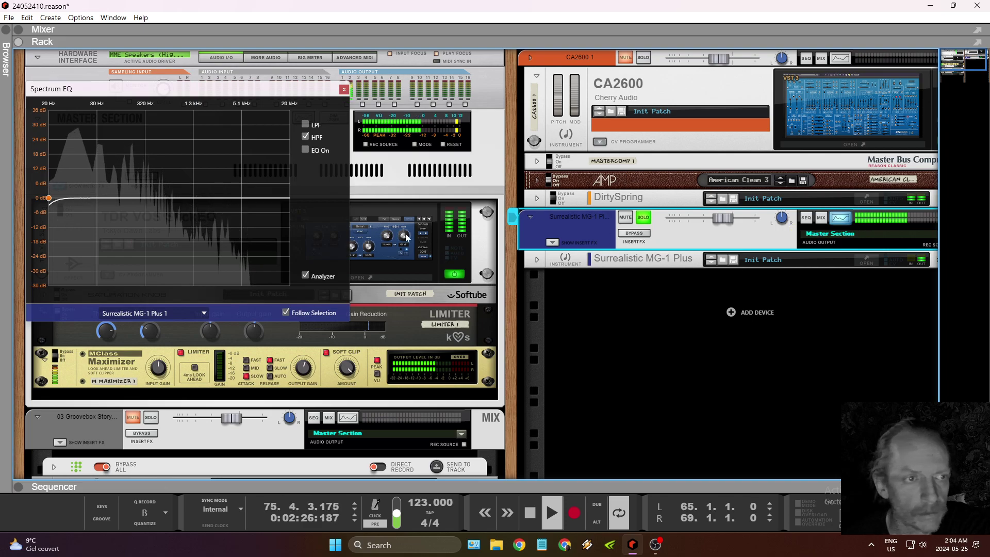
Raise the Surrealistic MG-1 channel's high-pass cutoff slightly, low-pass it at 2.79 kHz, and close the Spectrum EQ.
left_click_drag(54, 200, 60, 203)
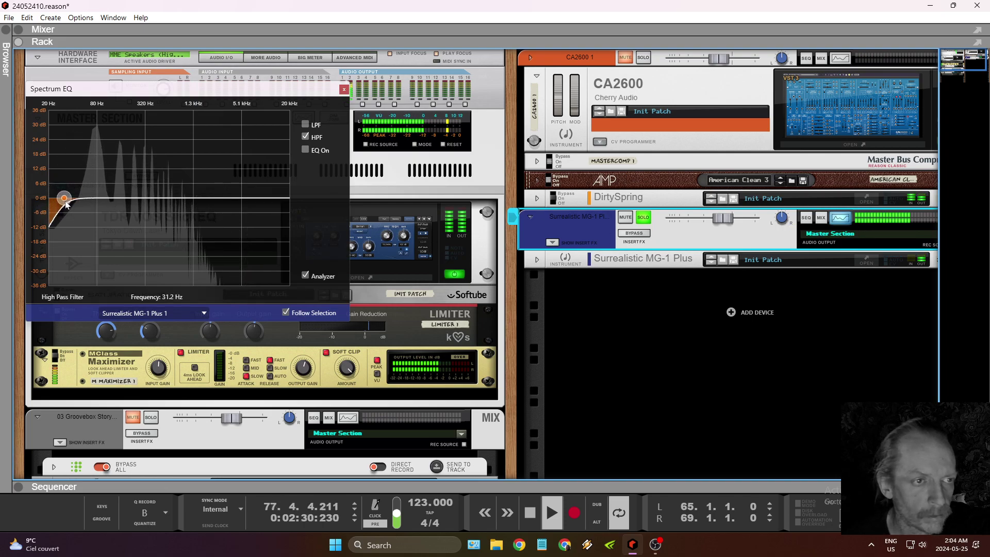
left_click_drag(289, 197, 220, 198)
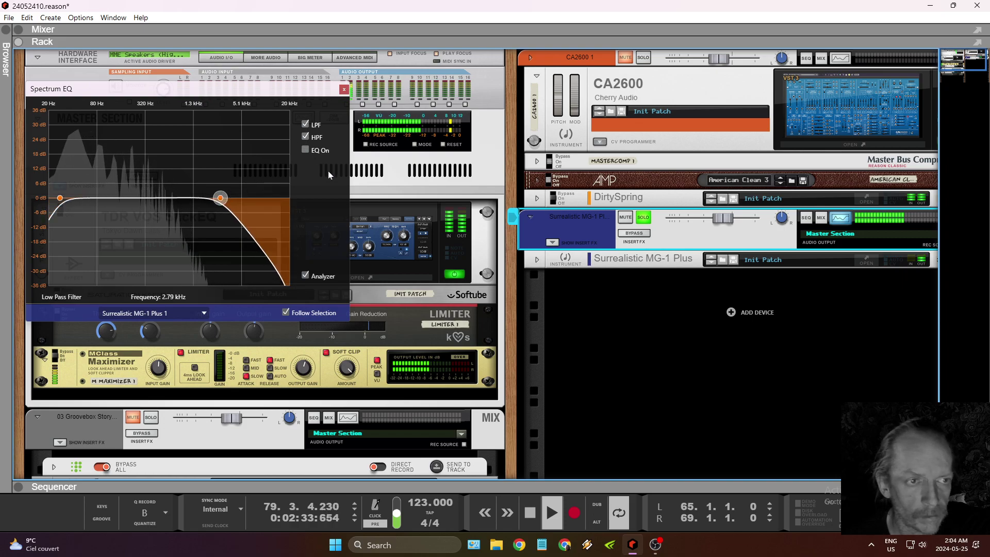
left_click(344, 89)
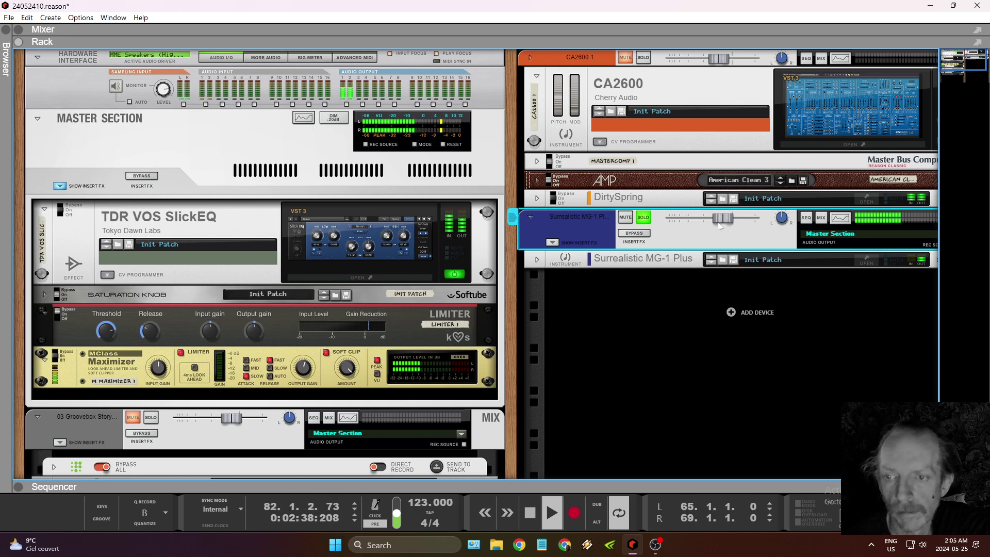
Bypass the master insert effects and switch off the master compressor in the mixer.
left_click(821, 217)
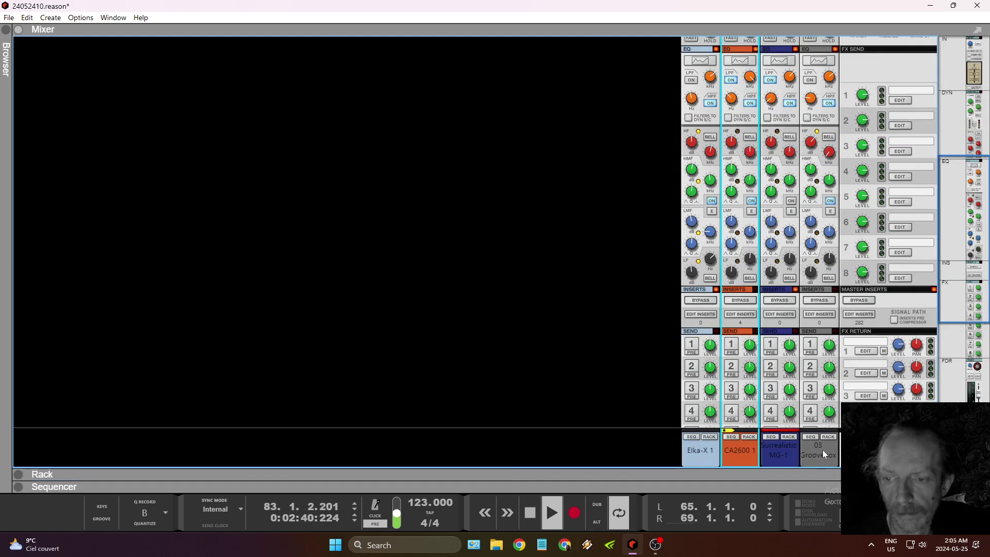
left_click_drag(748, 470, 748, 41)
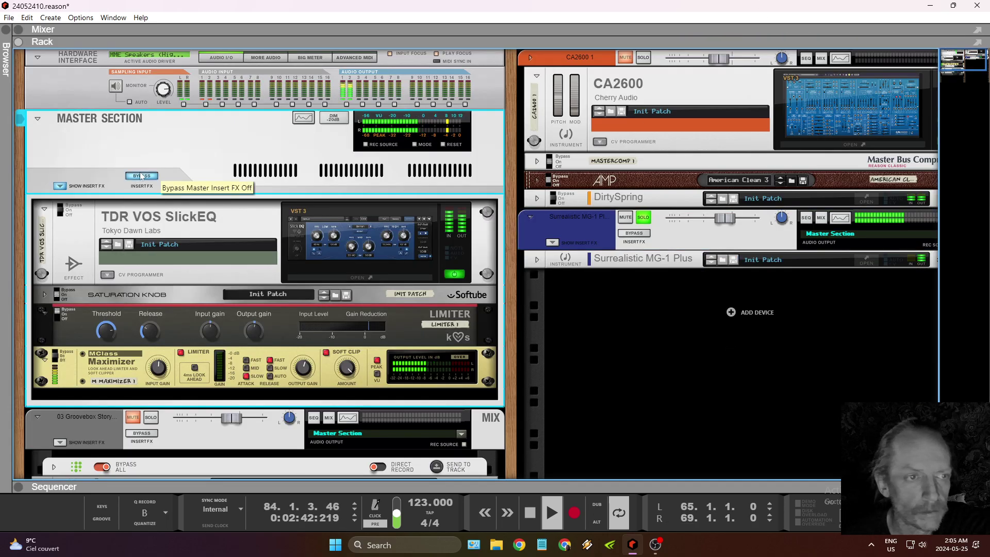
left_click_drag(648, 42, 647, 470)
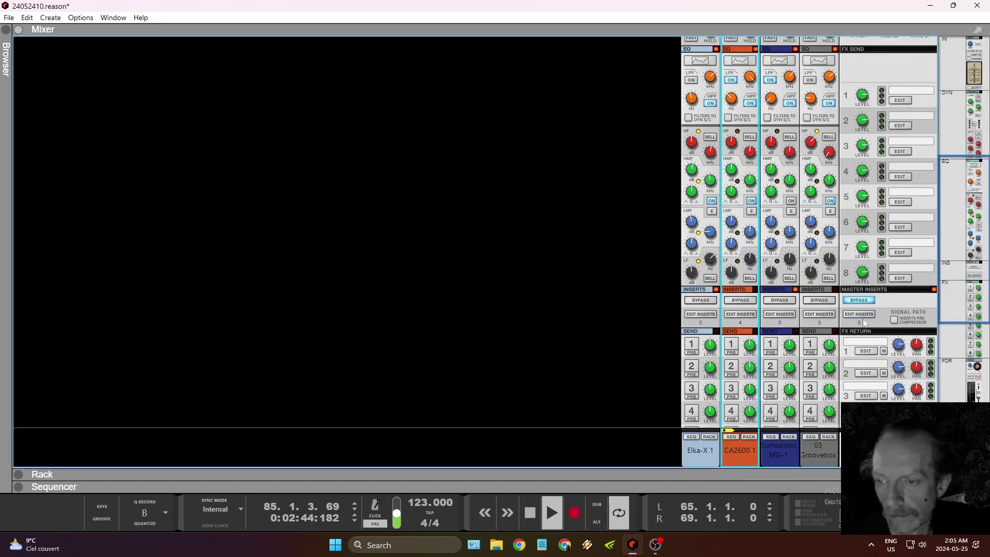
left_click(861, 180)
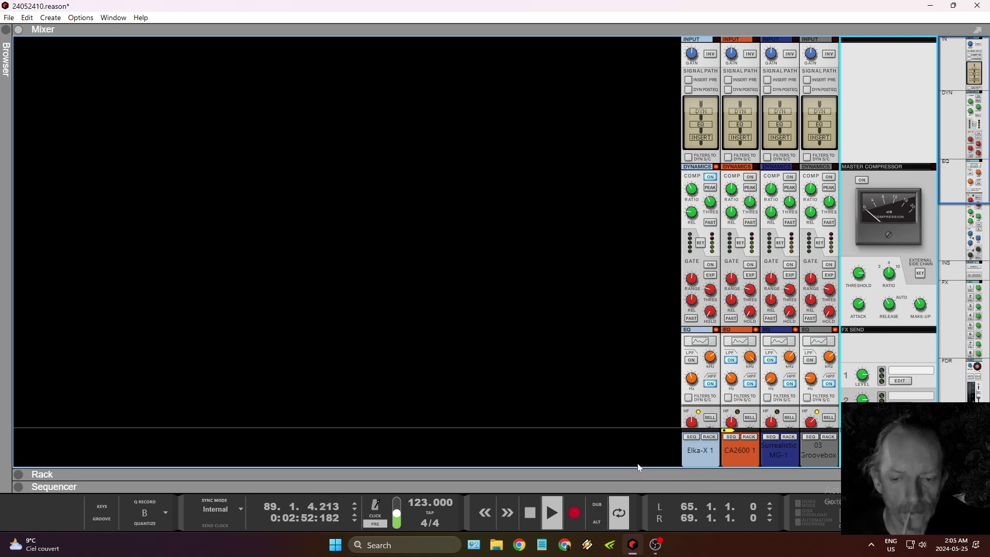
Reroute the hardware output cables from the Master Section's Master Out to its Control Room Out, then return to the rack front.
key("F6")
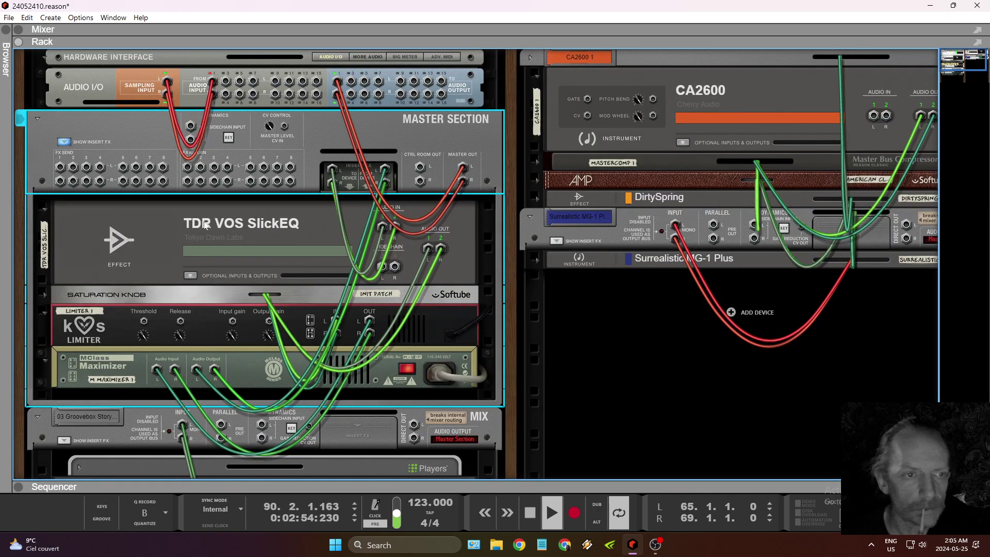
left_click_drag(460, 171, 421, 182)
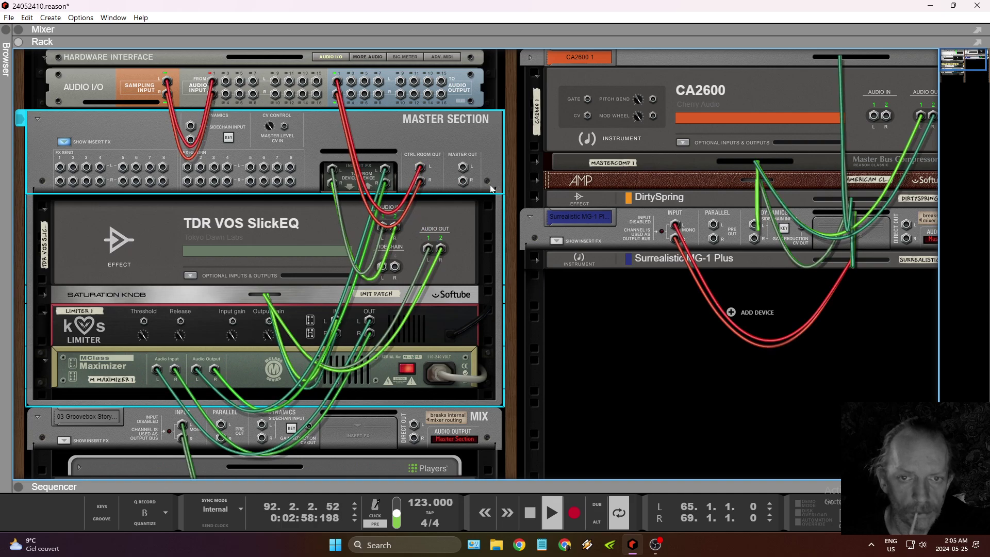
key("Tab")
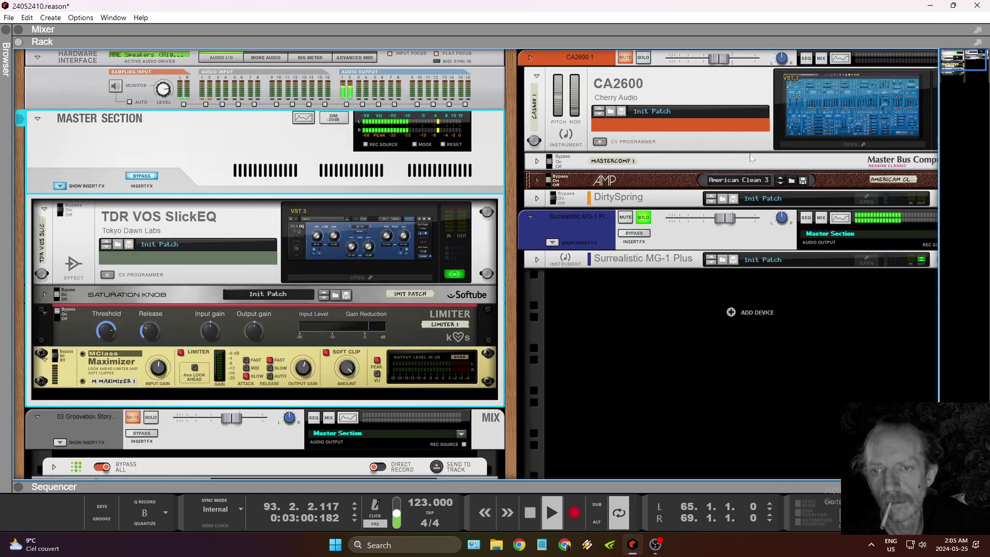
In the mixer, add the 03 Groovebox channel to the solo and raise the Surrealistic MG-1 fader to -2.26 dB.
key("F5")
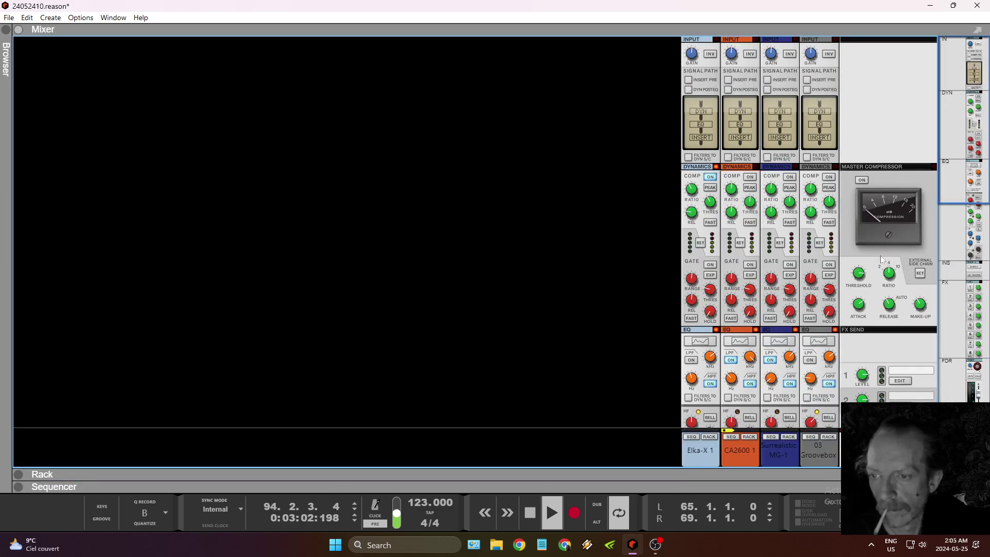
scroll(894, 306, "down", 10)
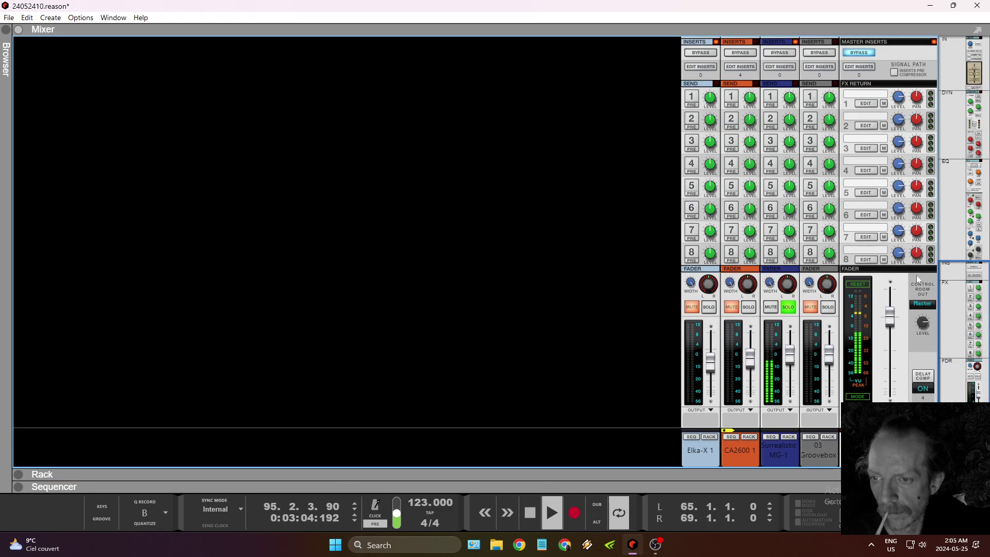
left_click(923, 322)
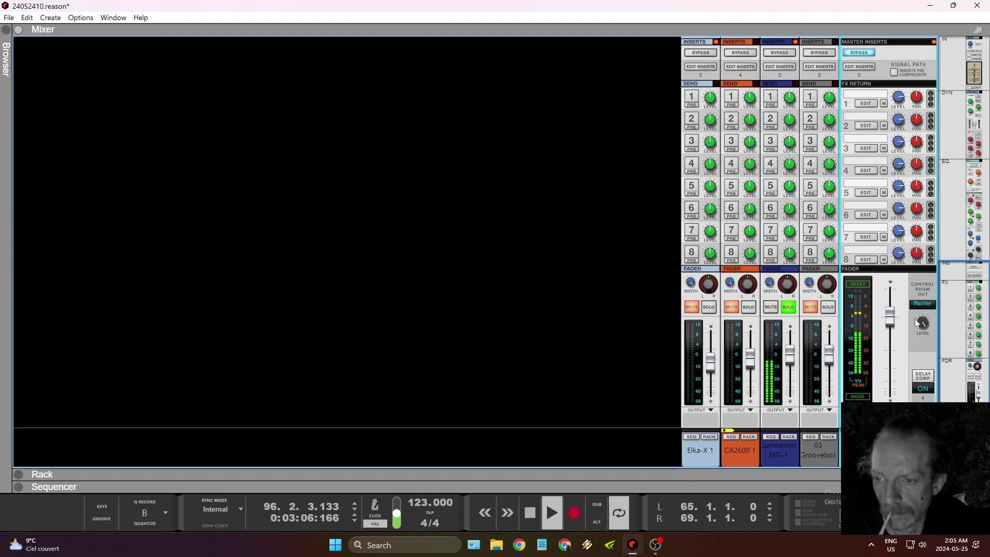
left_click(829, 308)
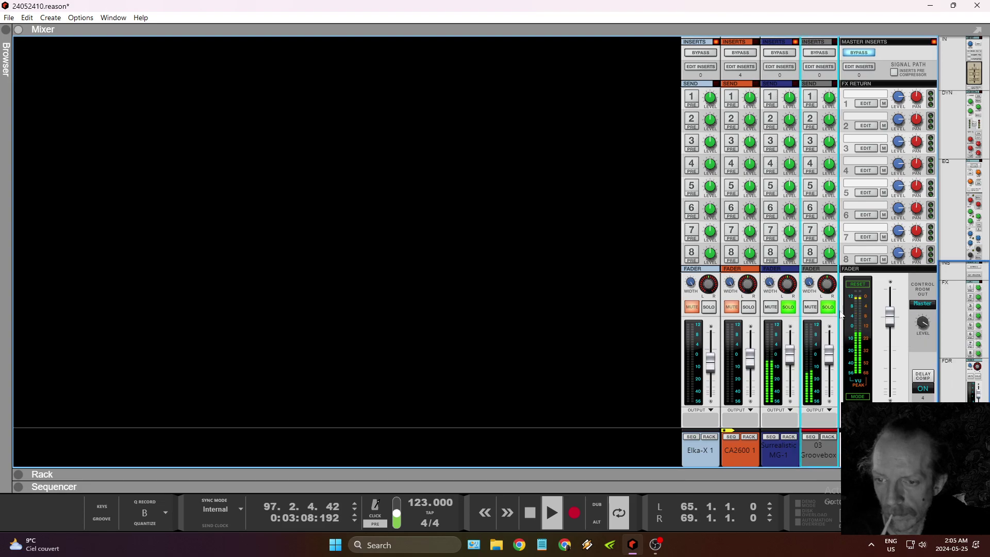
left_click(844, 330)
left_click_drag(791, 356, 792, 354)
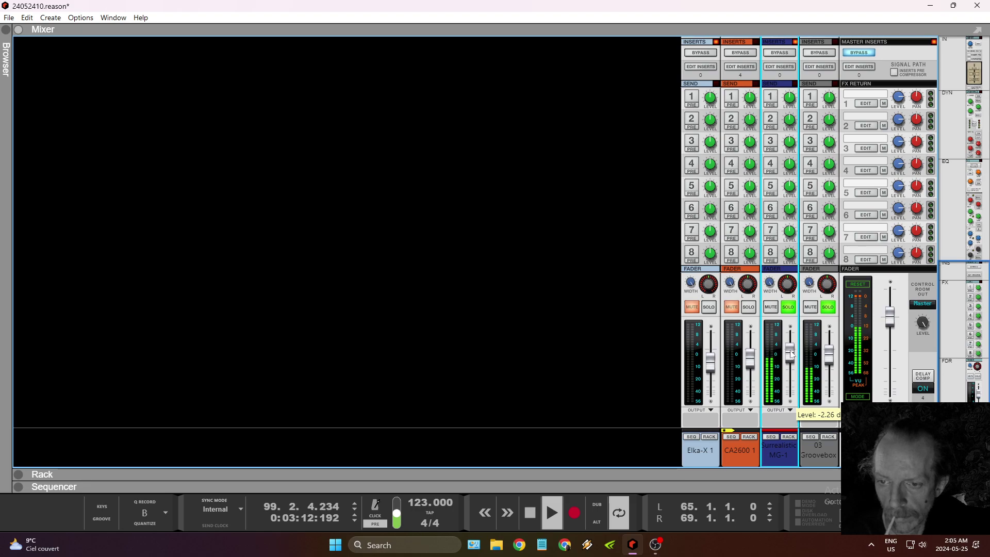
Solo the CA2600 channel too and raise its high-pass filter frequency slightly in the Spectrum EQ.
left_click(750, 308)
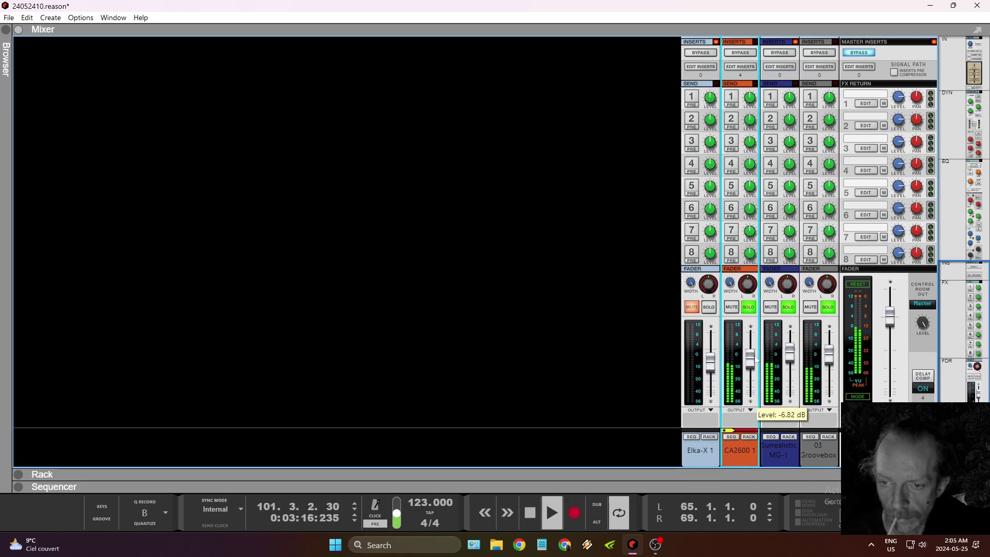
scroll(751, 341, "up", 10)
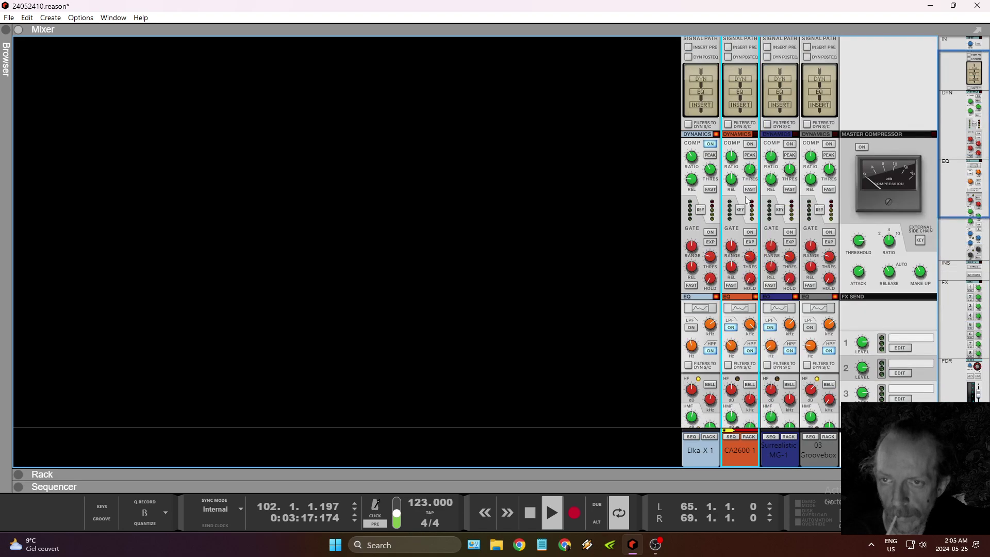
left_click(742, 313)
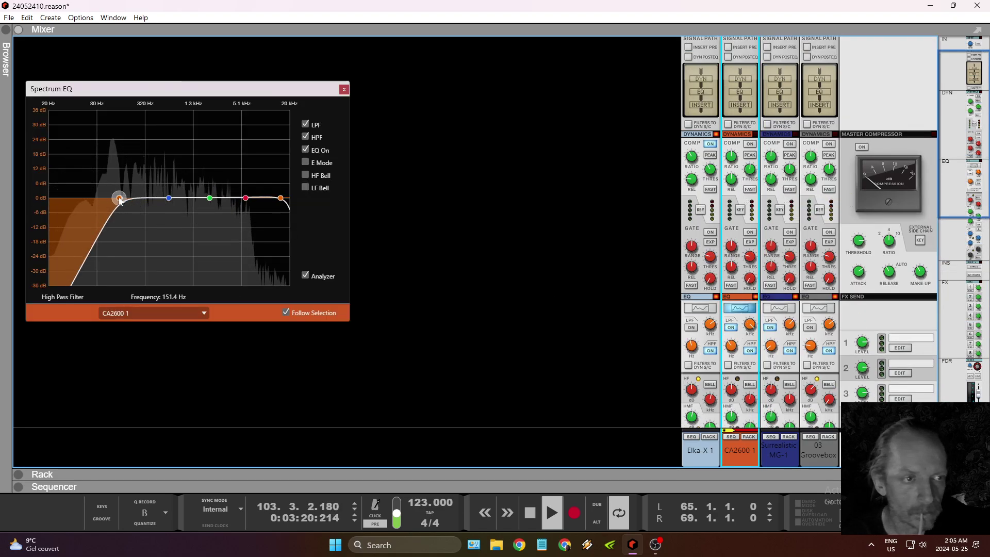
left_click_drag(119, 200, 124, 198)
left_click(245, 198)
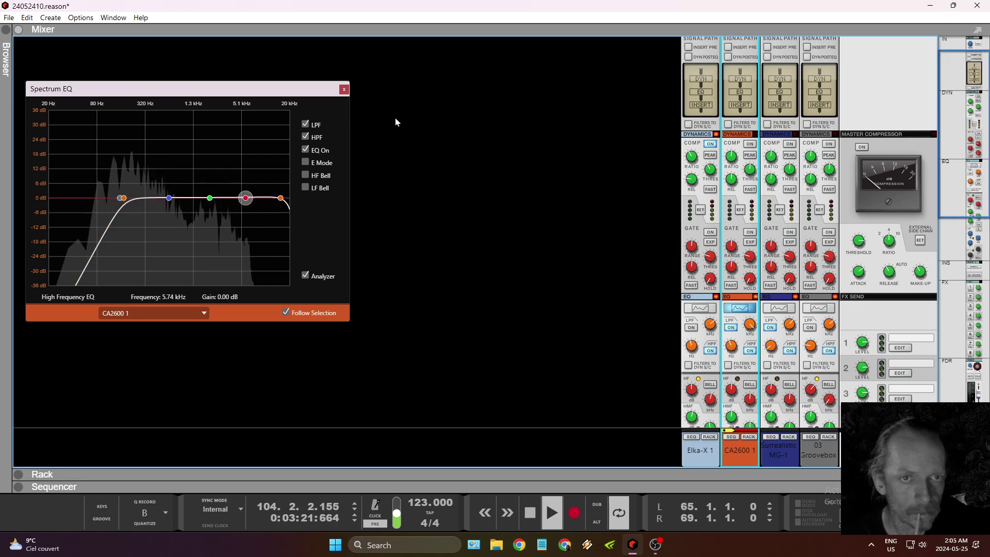
left_click(344, 90)
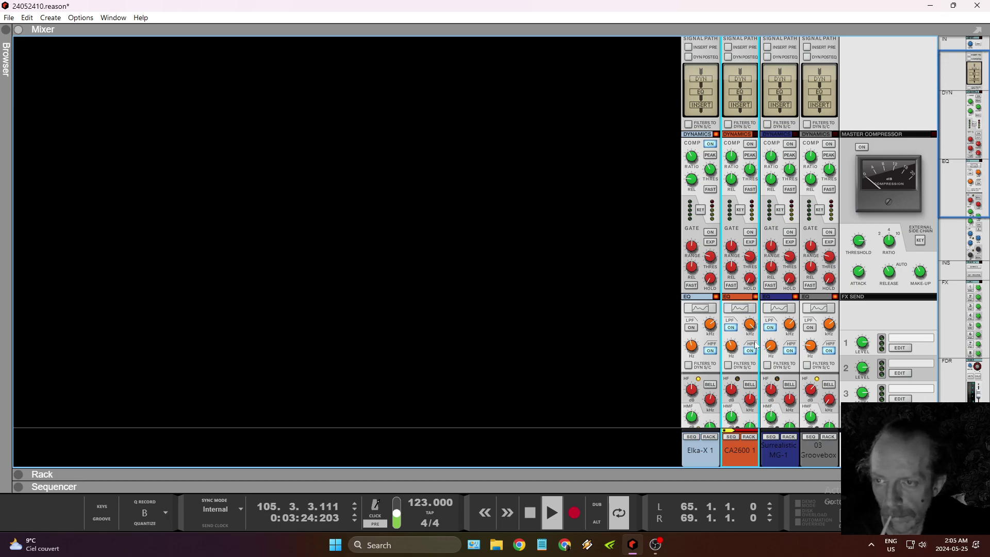
Add the Elka-X channel to the solo, pan it to -19, and set the CA2600 channel's pan to 14.
scroll(755, 344, "down", 8)
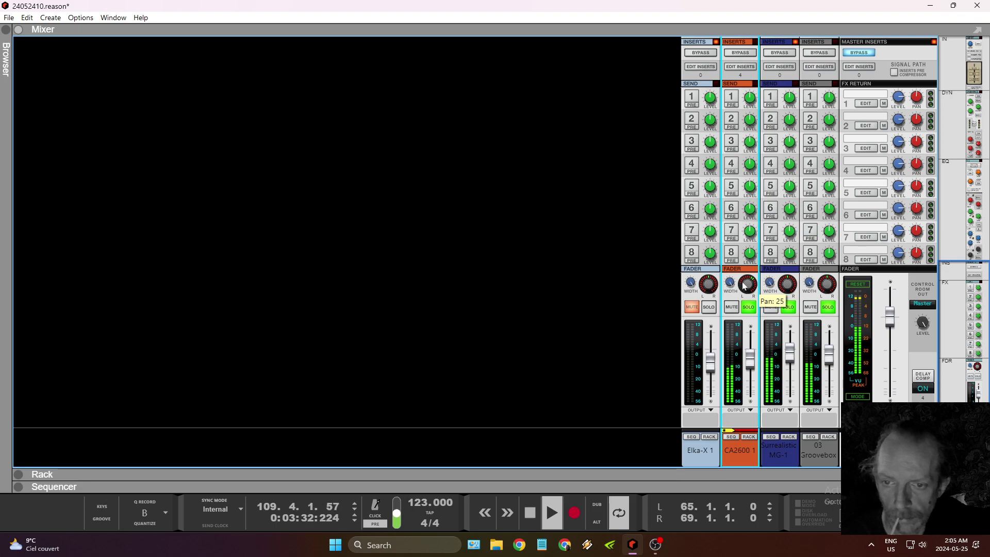
left_click(715, 298)
left_click(709, 308)
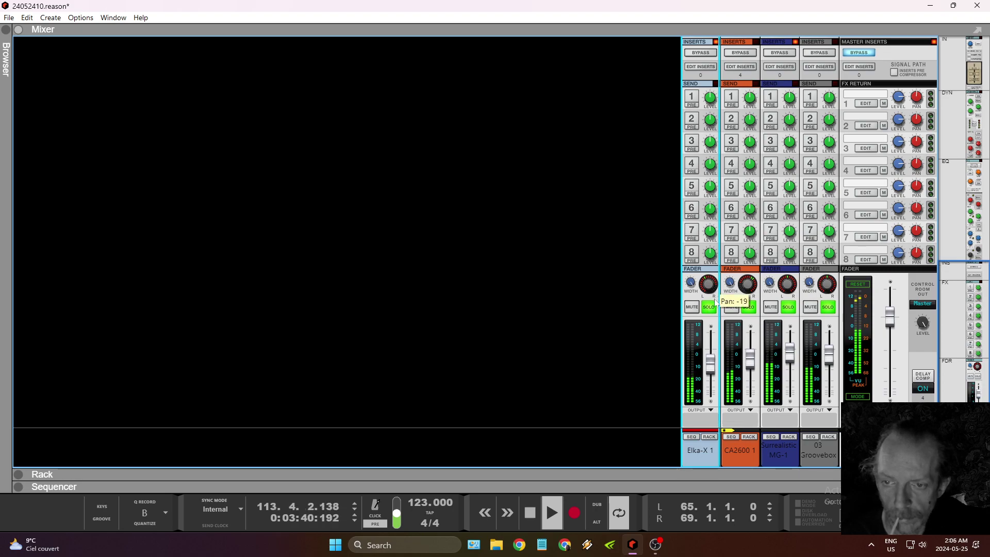
left_click(753, 292)
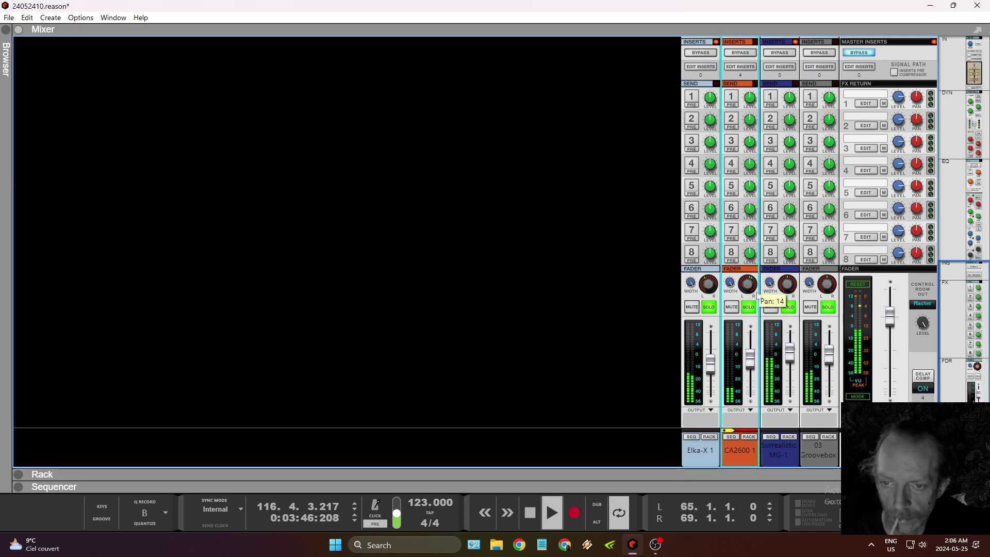
left_click(690, 283)
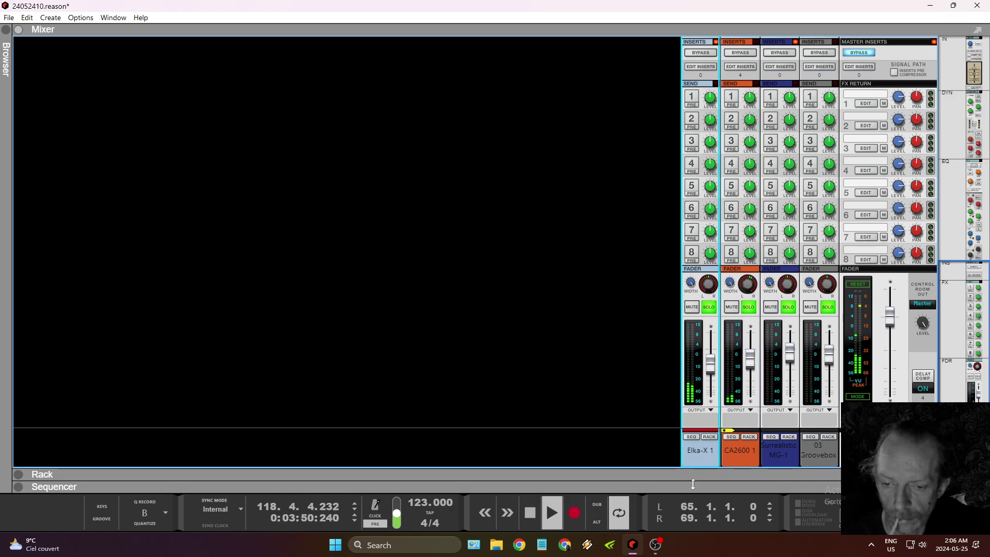
Stop playback, set the sequencer loop from bar 69 to bar 77, and play the looped section.
left_click_drag(693, 484, 704, 44)
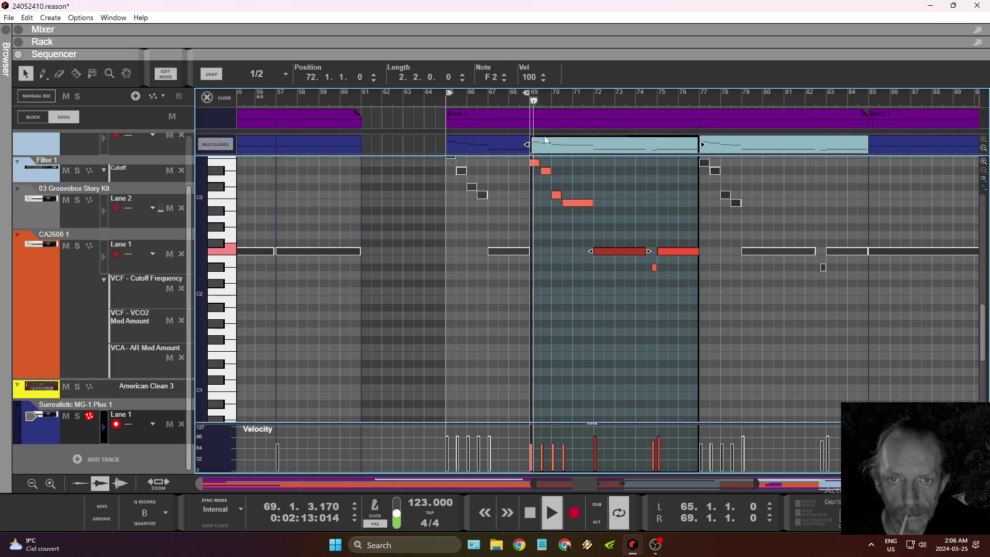
left_click(532, 511)
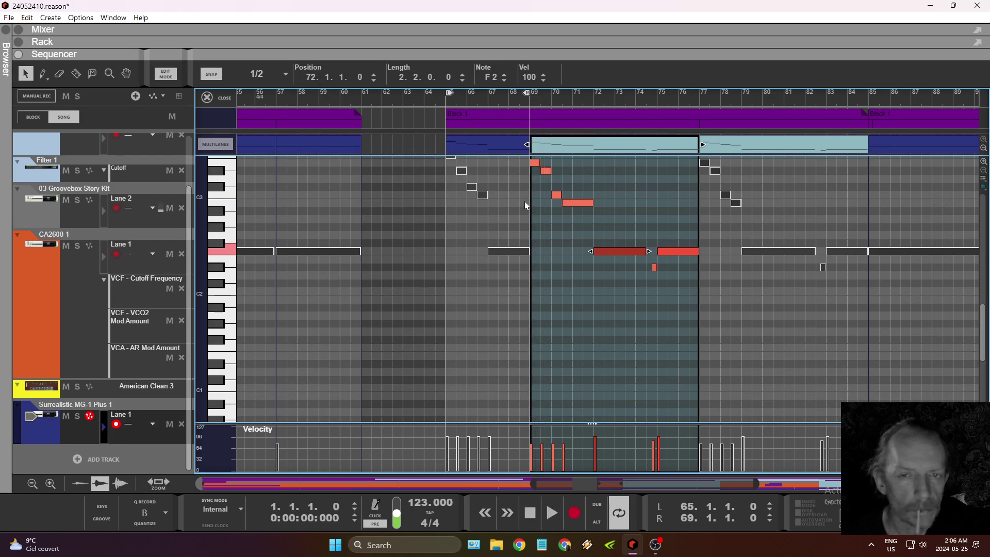
left_click_drag(448, 96, 520, 114)
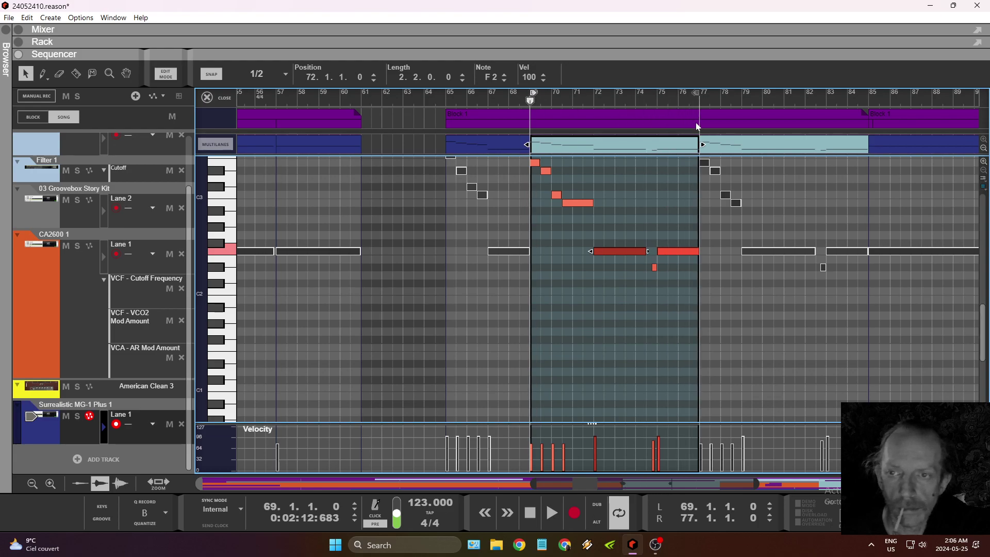
key("space")
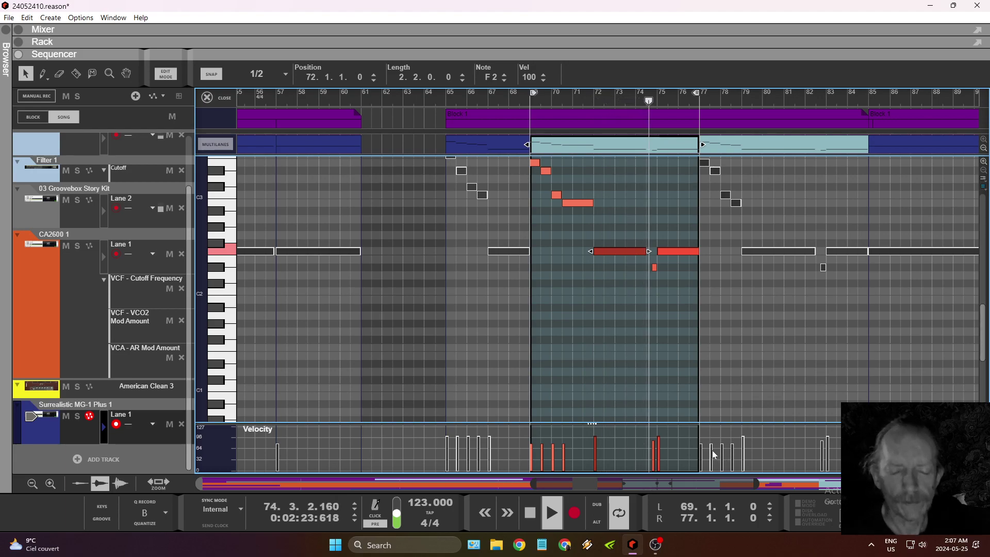
left_click(656, 546)
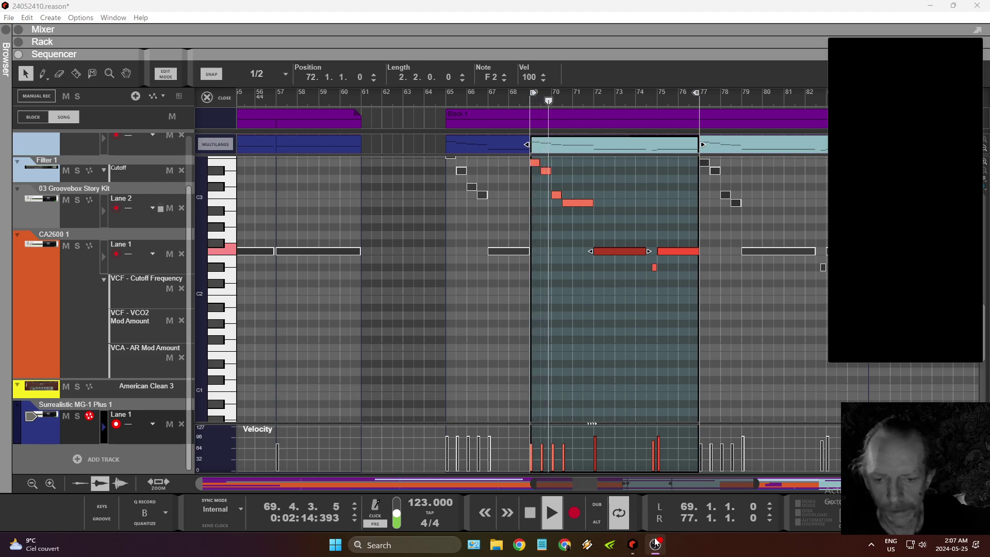
mouse_move(637, 546)
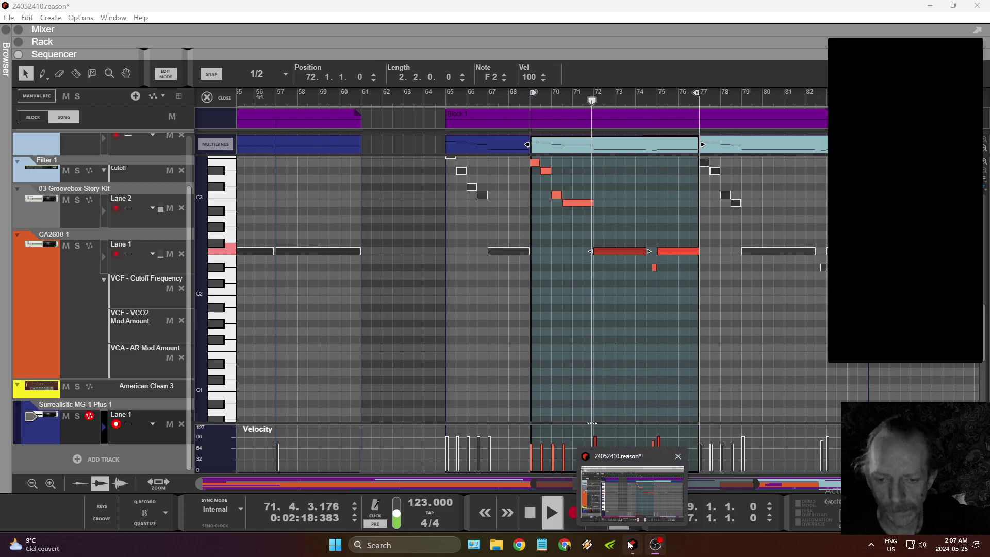
left_click(627, 513)
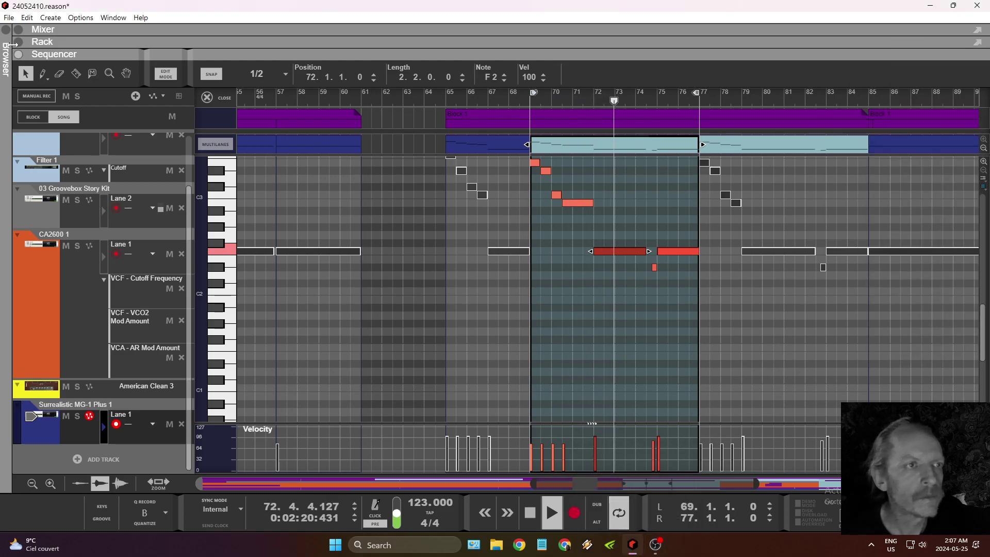
In the rack's Master Section, turn off the insert effects bypass, and collapse the insert effects before returning to the sequencer.
left_click(41, 42)
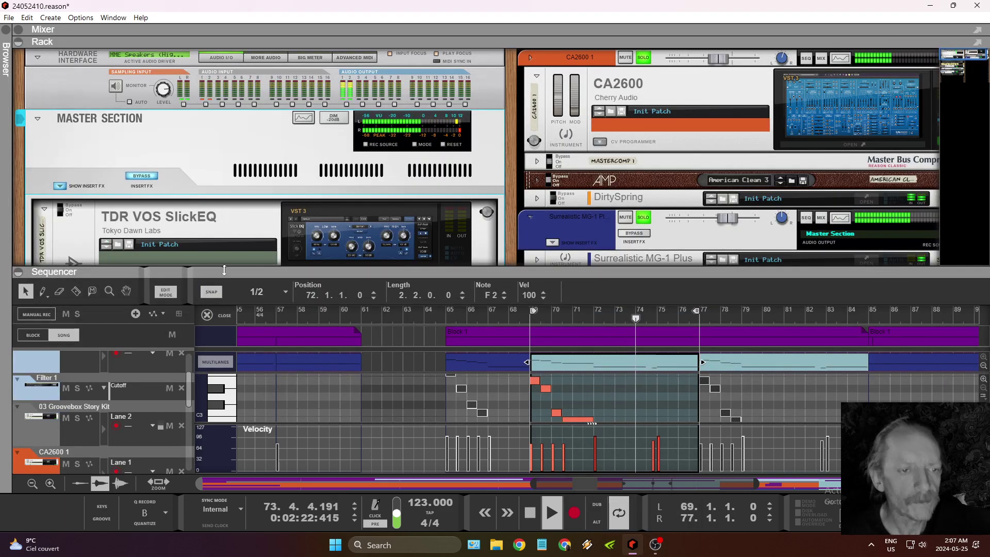
key("F7")
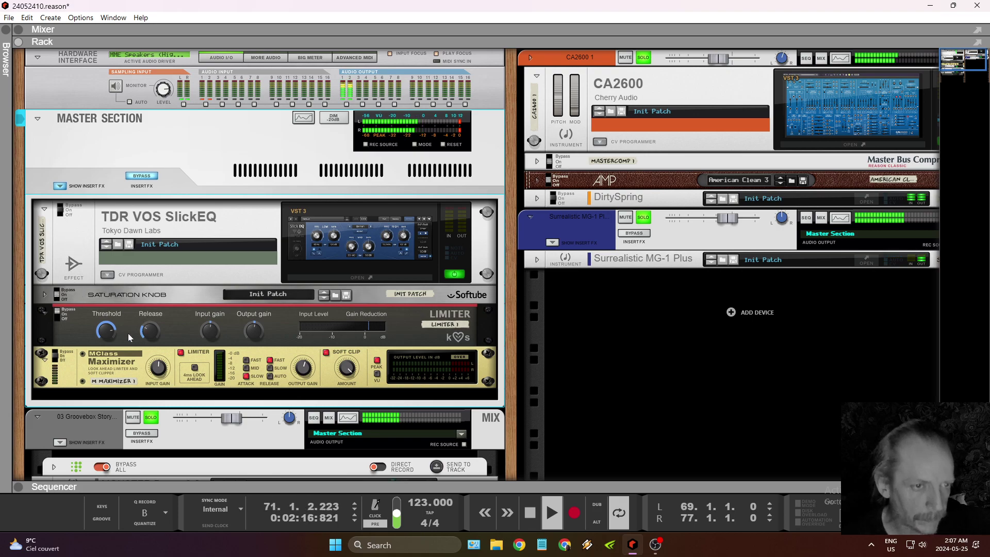
left_click(59, 359)
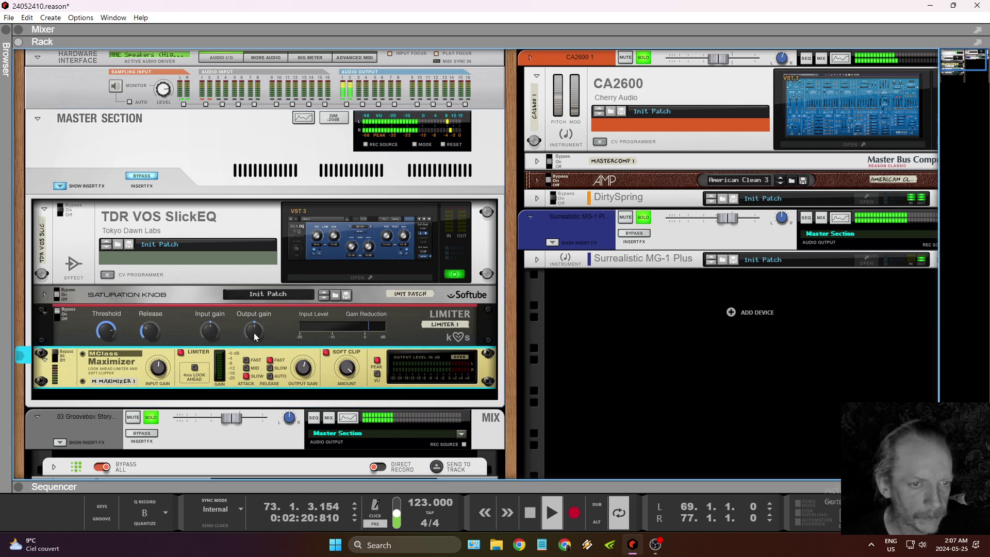
left_click(225, 334, "shift")
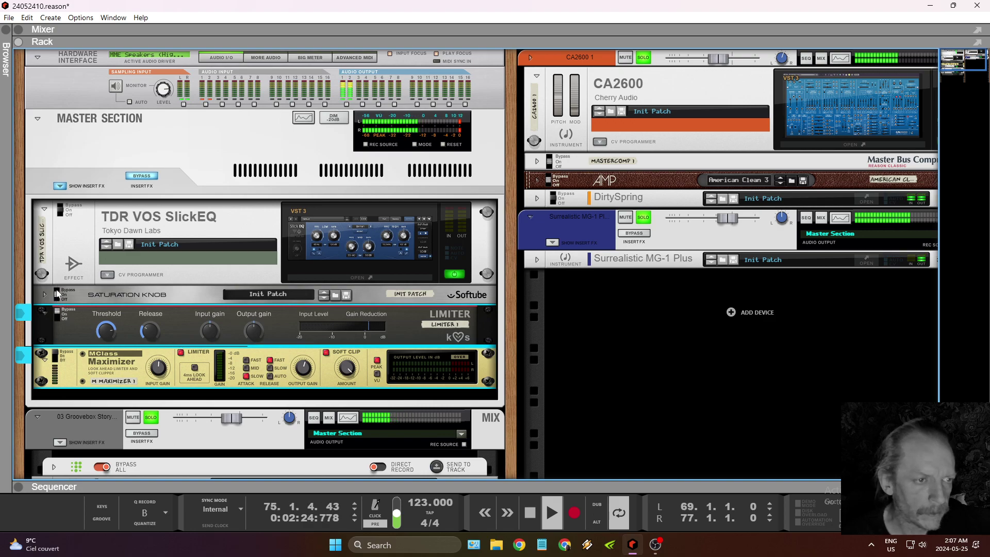
left_click(129, 176)
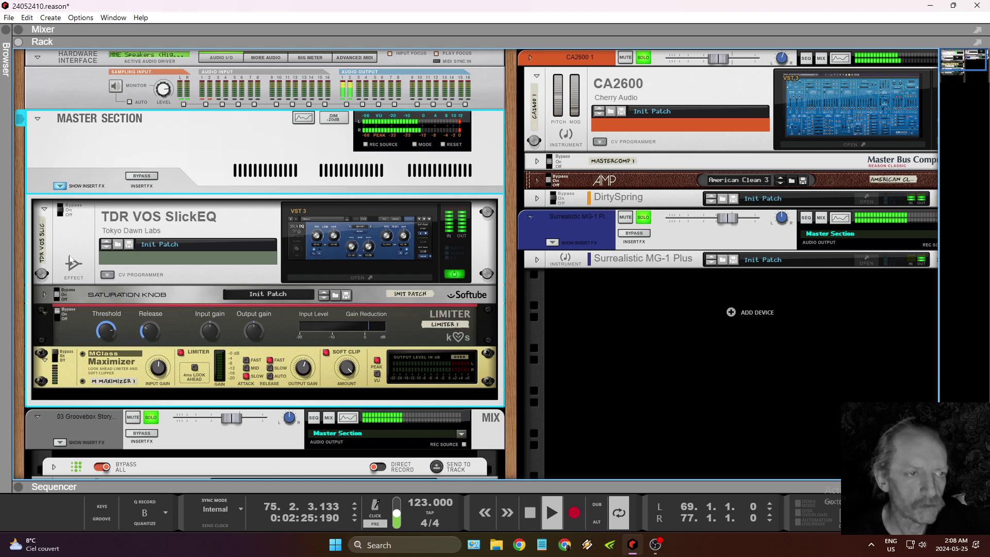
left_click(60, 186)
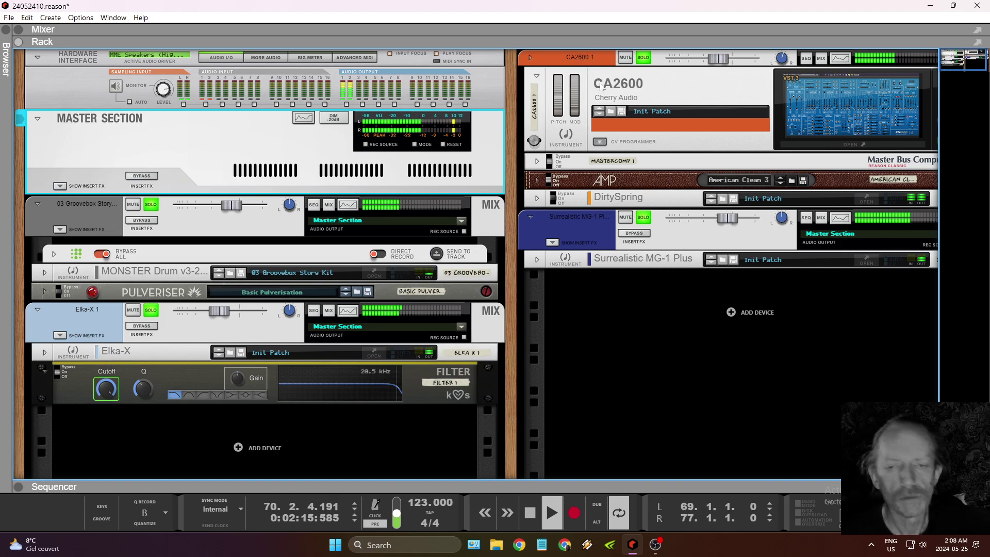
left_click_drag(571, 481, 645, 52)
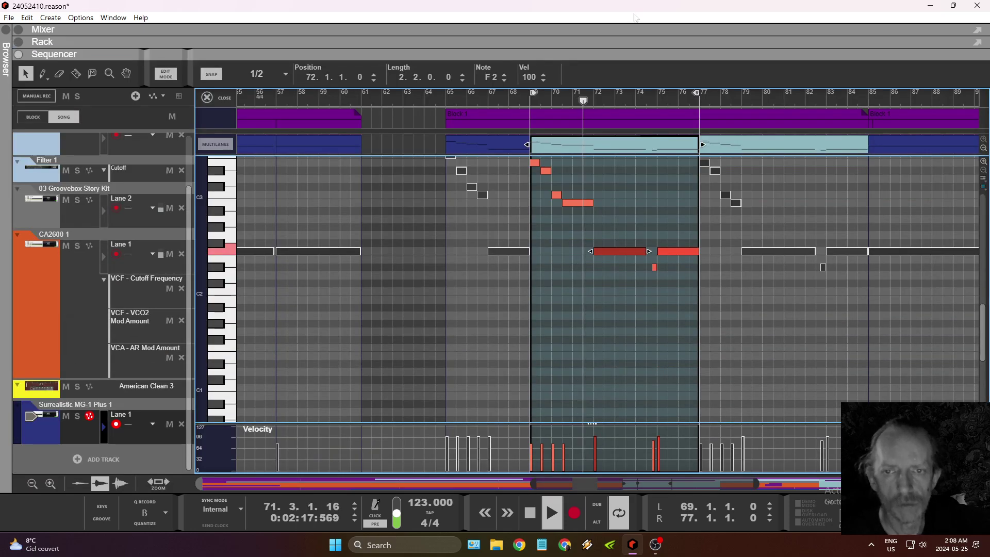
Restart playback from bar 65 with looping switched off, and stop after hearing the transition into bar 69.
left_click(531, 512)
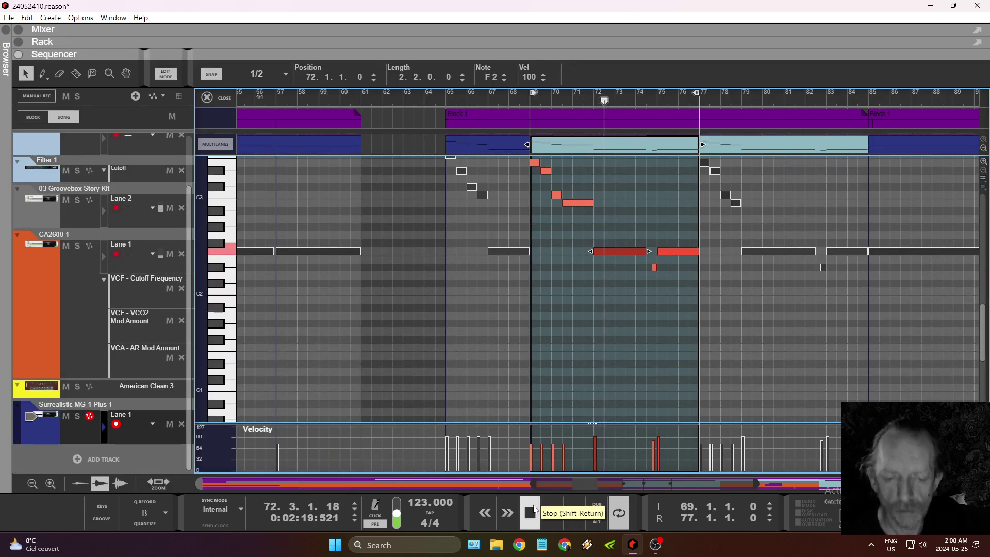
left_click(446, 103)
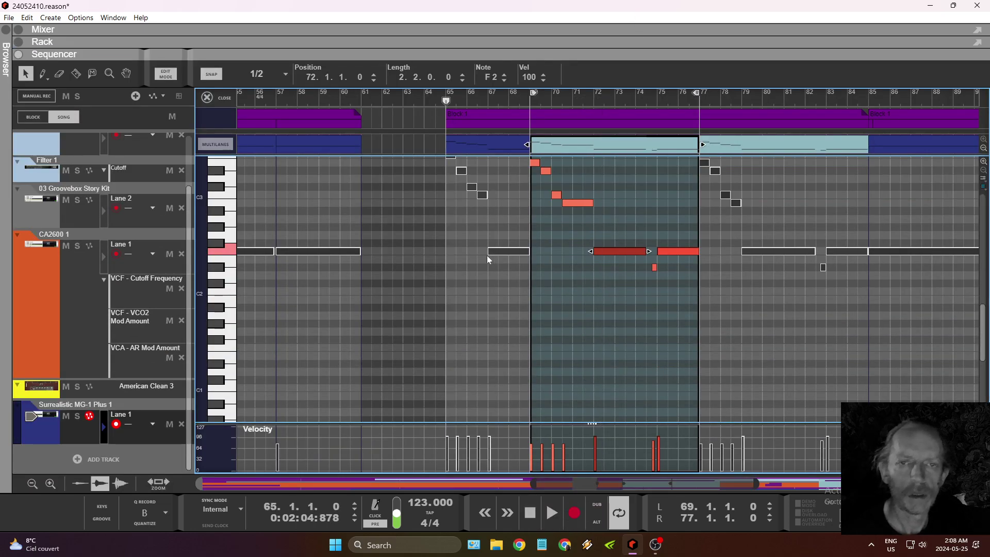
left_click(551, 504)
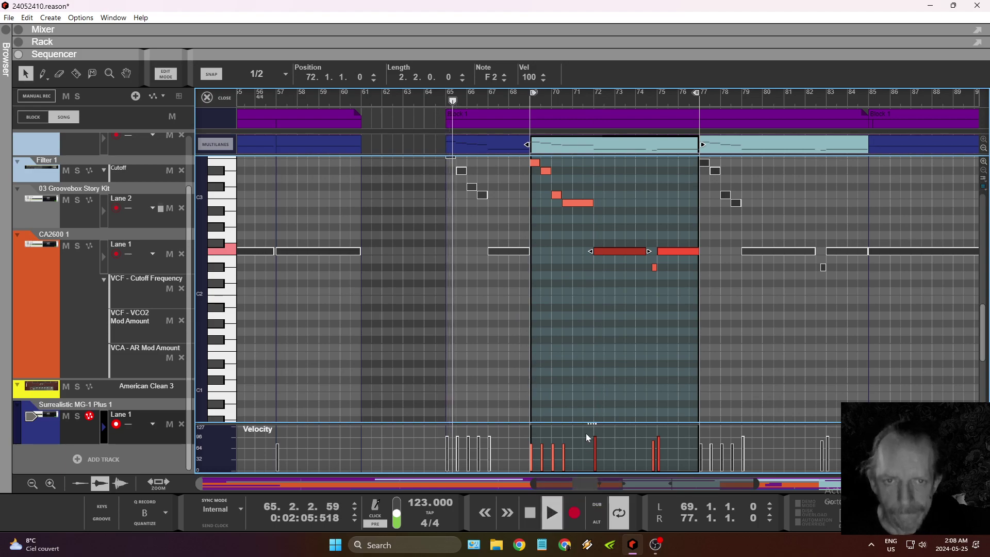
right_click(619, 512)
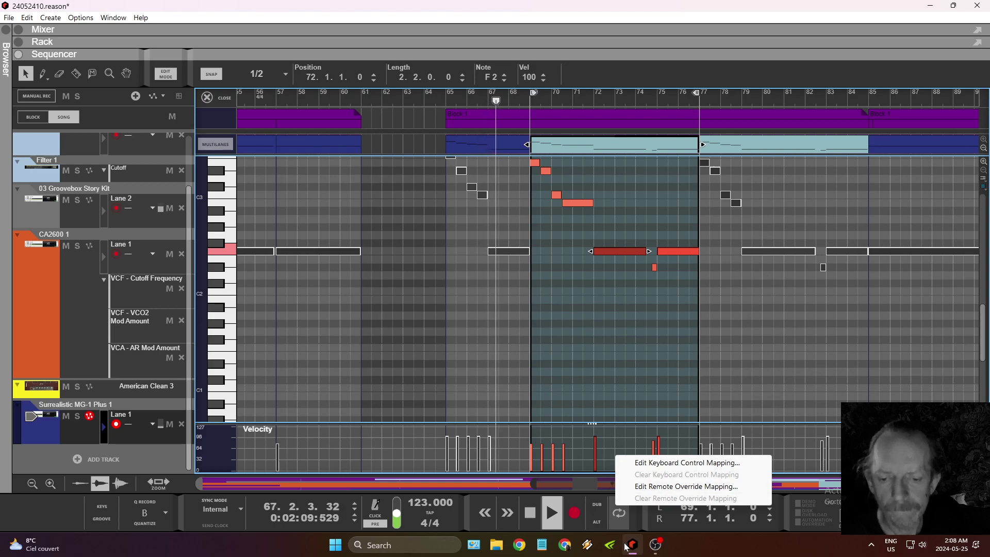
left_click(664, 9)
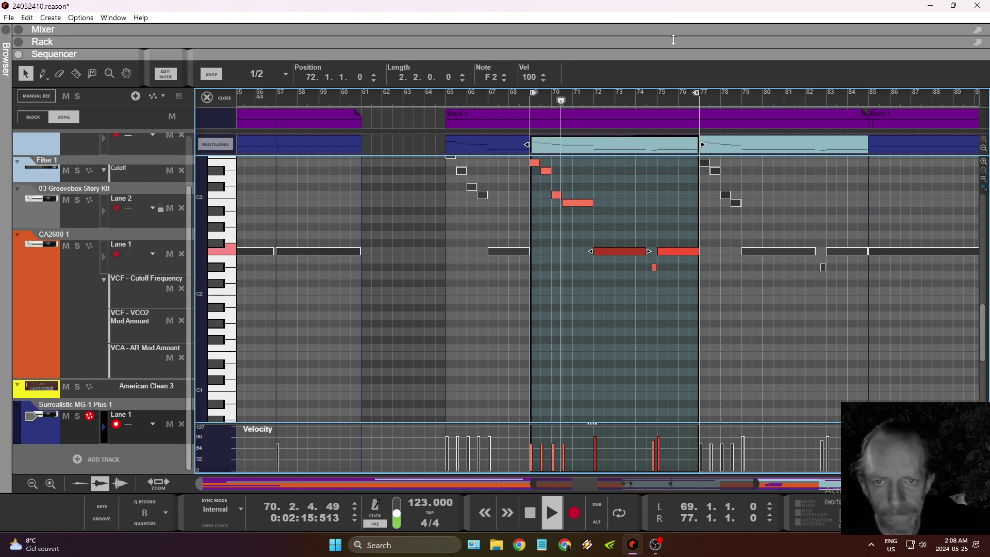
left_click(531, 513)
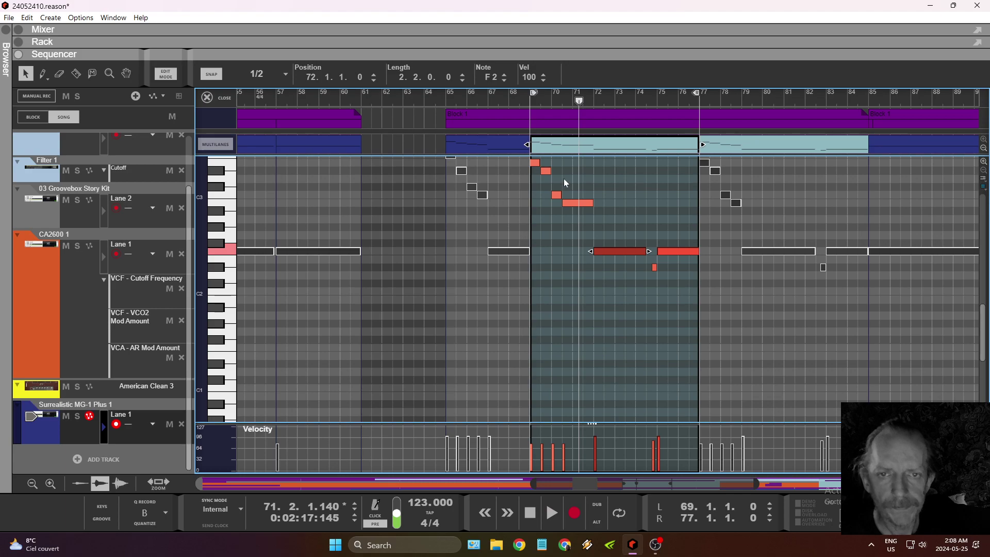
Close the note editor to return to the full arrangement and play the song from bar 29.
scroll(804, 462, "right", 10)
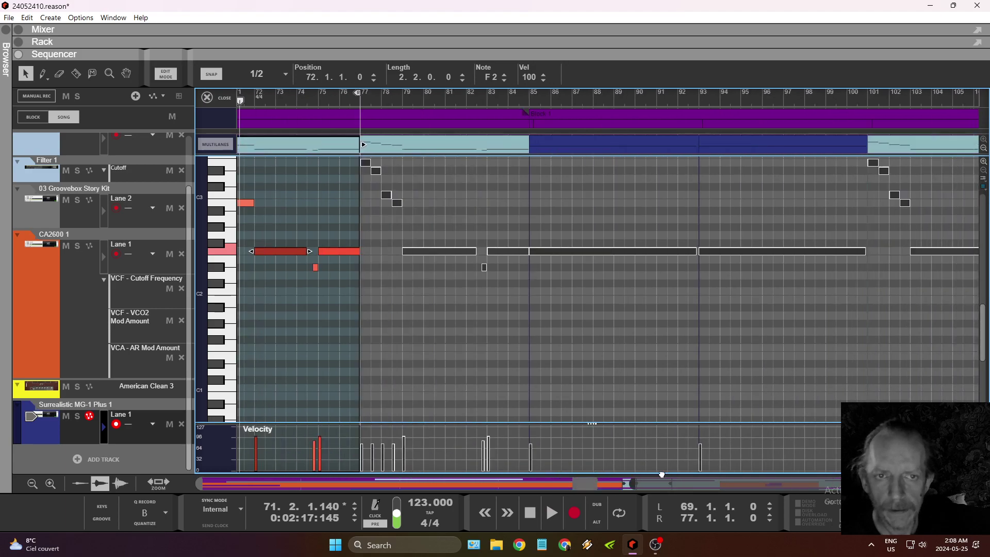
scroll(804, 463, "left", 12)
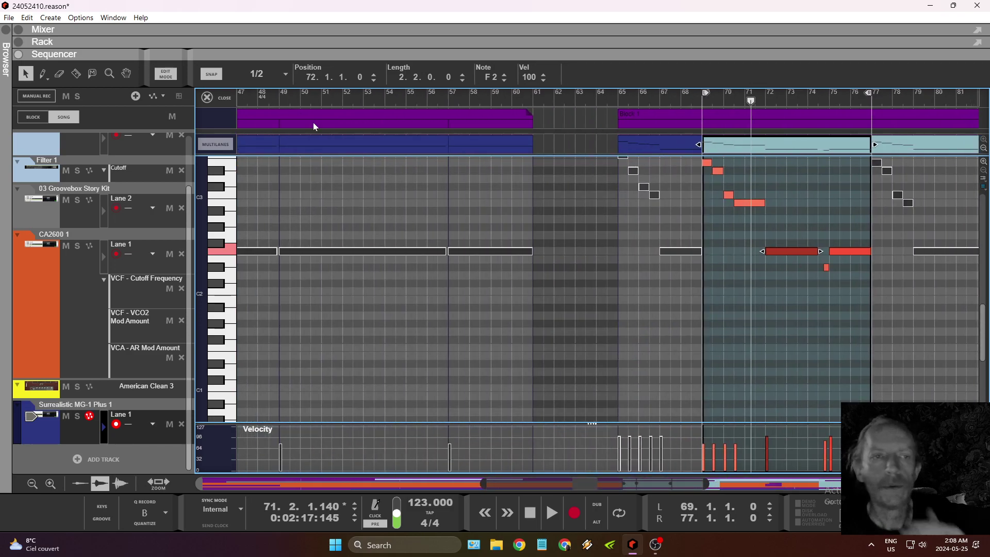
left_click(207, 98)
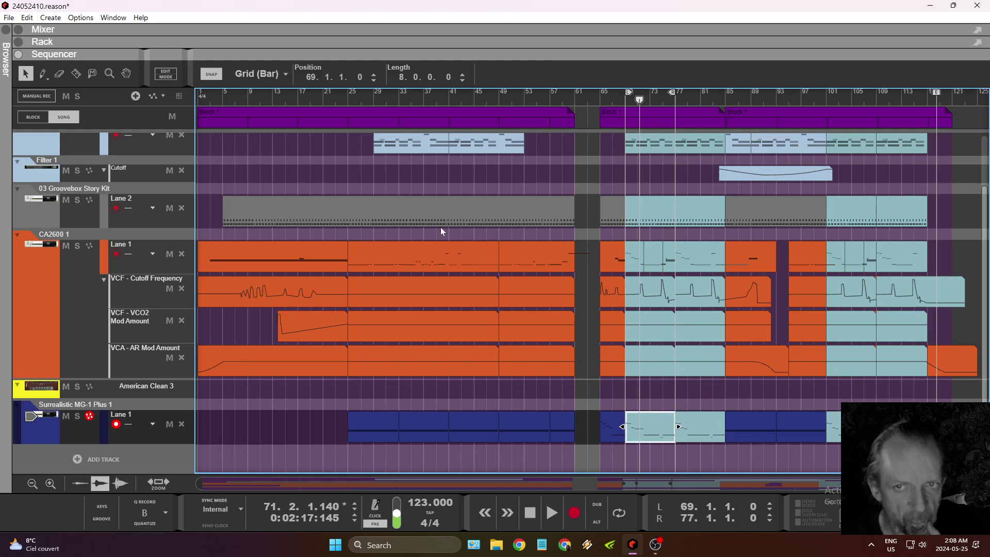
left_click_drag(573, 100, 552, 99)
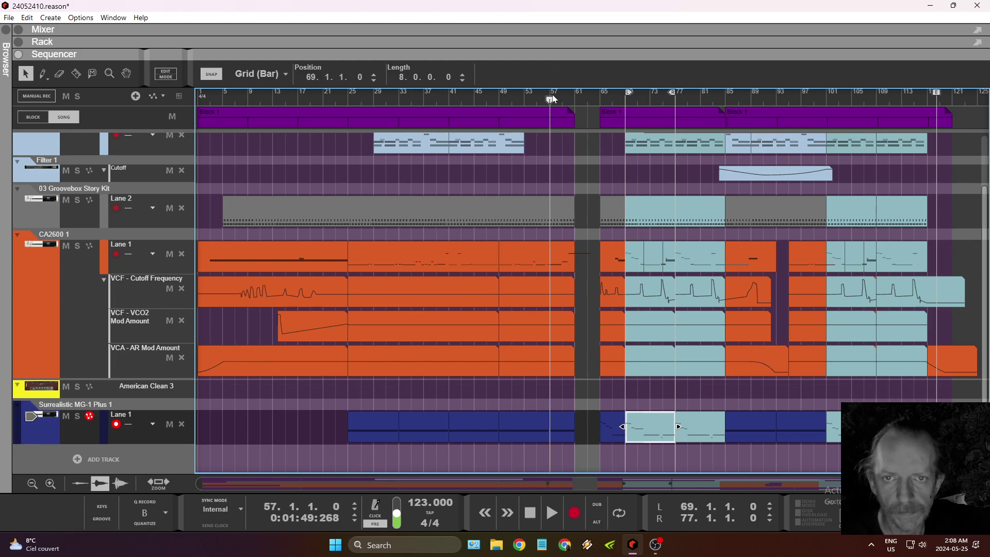
left_click(375, 94)
left_click(550, 508)
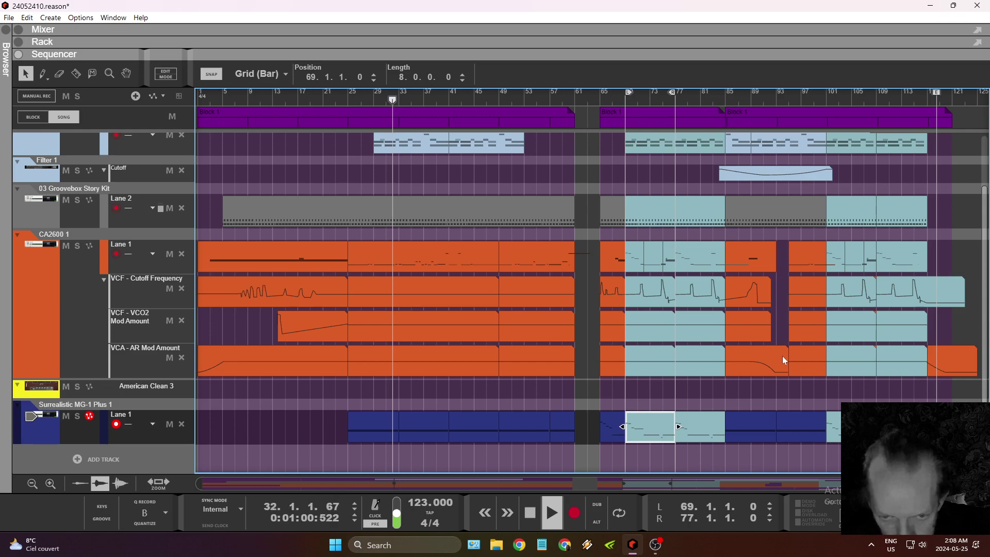
Copy the four-bar Surrealistic MG-1 clip at bar 65 to bar 61 and color both clips a lighter blue.
left_click(606, 428)
left_click_drag(607, 428, 582, 428)
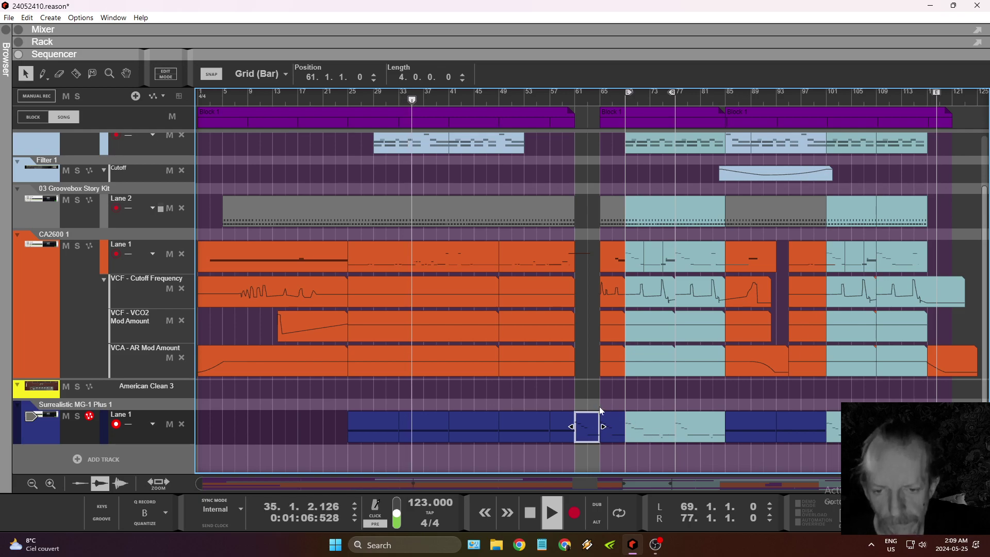
right_click(612, 432)
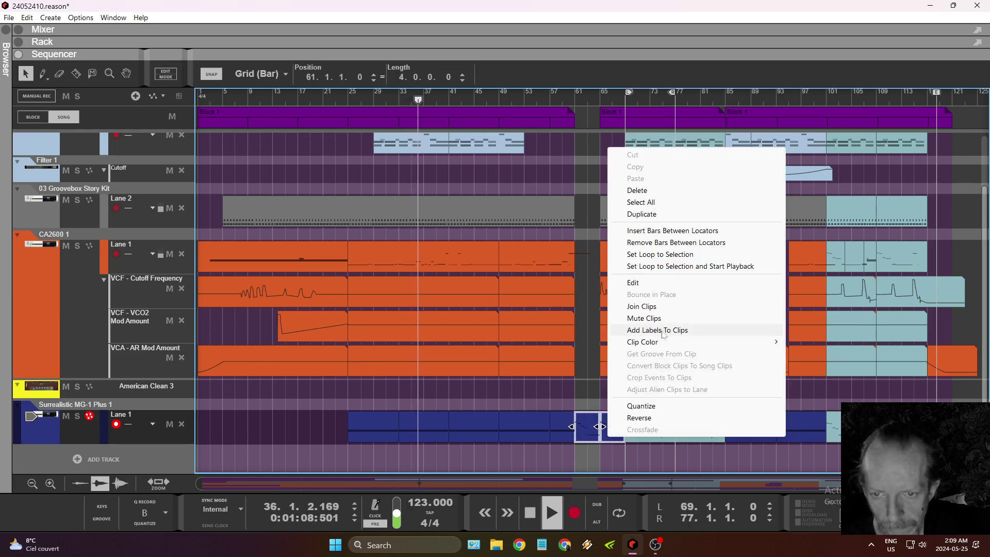
mouse_move(665, 342)
left_click(815, 441)
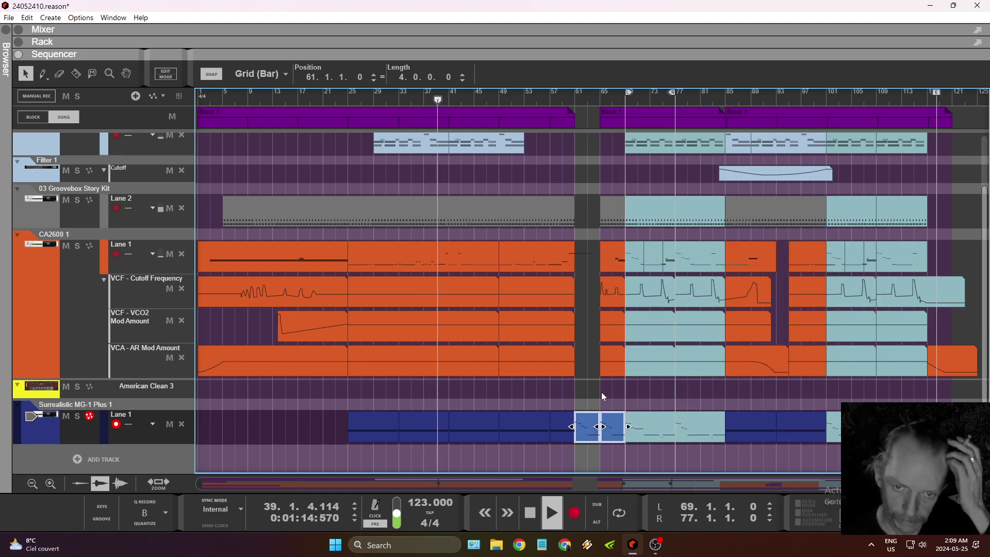
Extend the CA2600's VCA - AR Mod Amount clip starting at bar 49 to end at bar 65, and open it for inline editing.
left_click(547, 363)
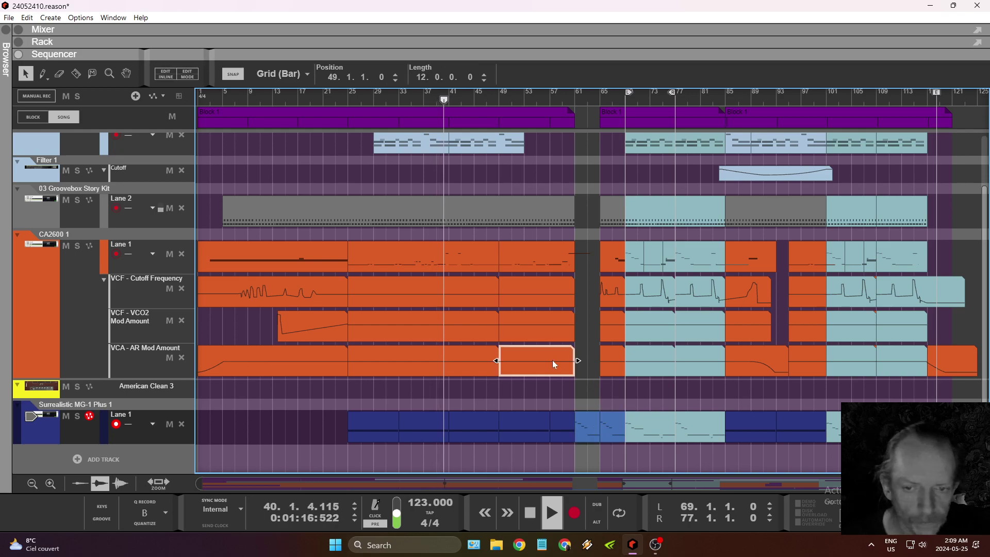
left_click_drag(584, 361, 599, 361)
double_click(576, 363)
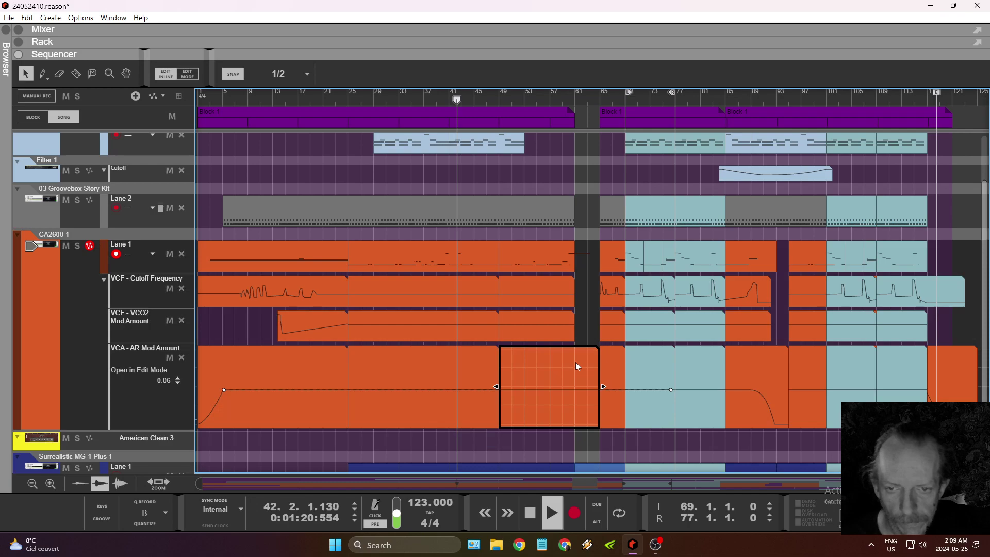
left_click(164, 77)
double_click(548, 358)
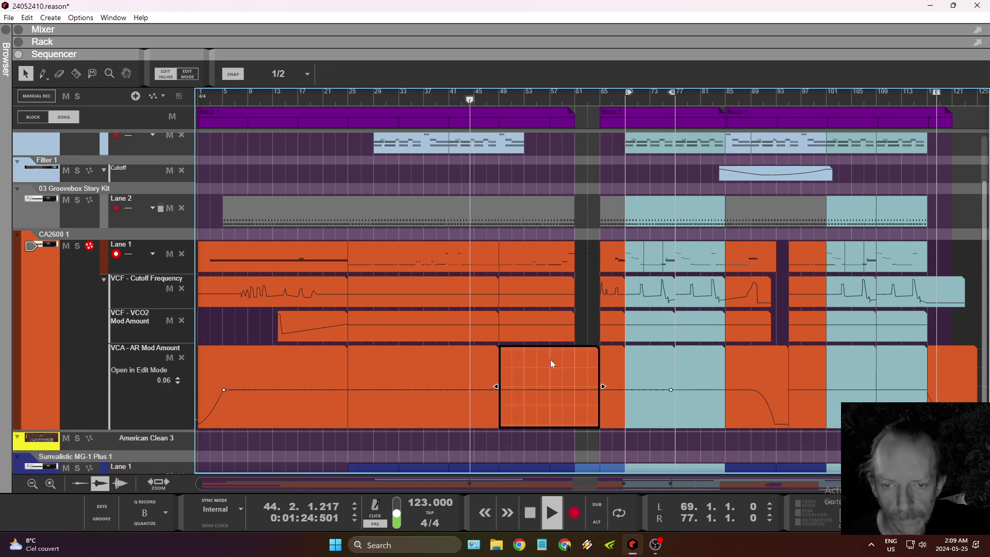
Draw a falling VCA - AR Mod Amount automation ramp from bar 61 down to about 0.04 at bar 64.
key("w")
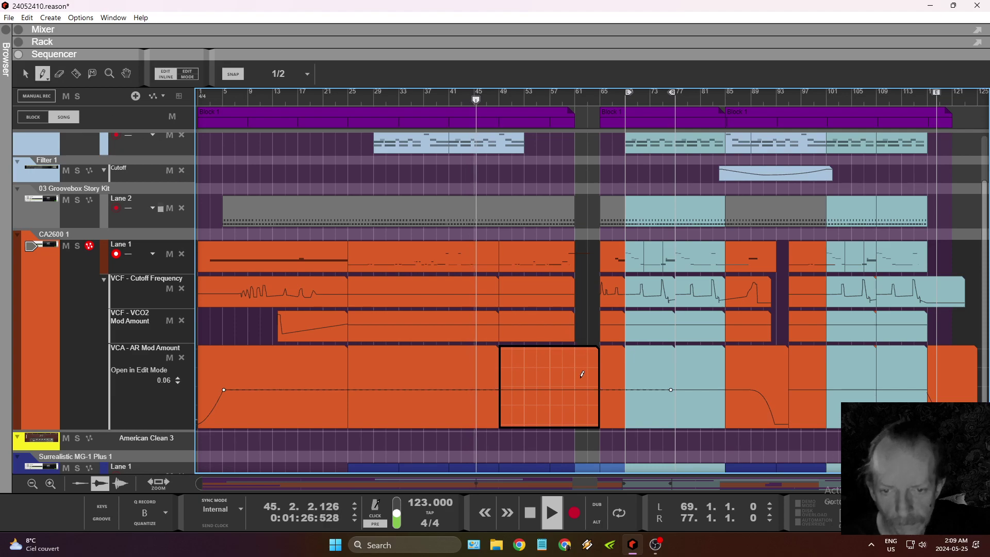
left_click(574, 392)
left_click_drag(594, 407, 595, 422)
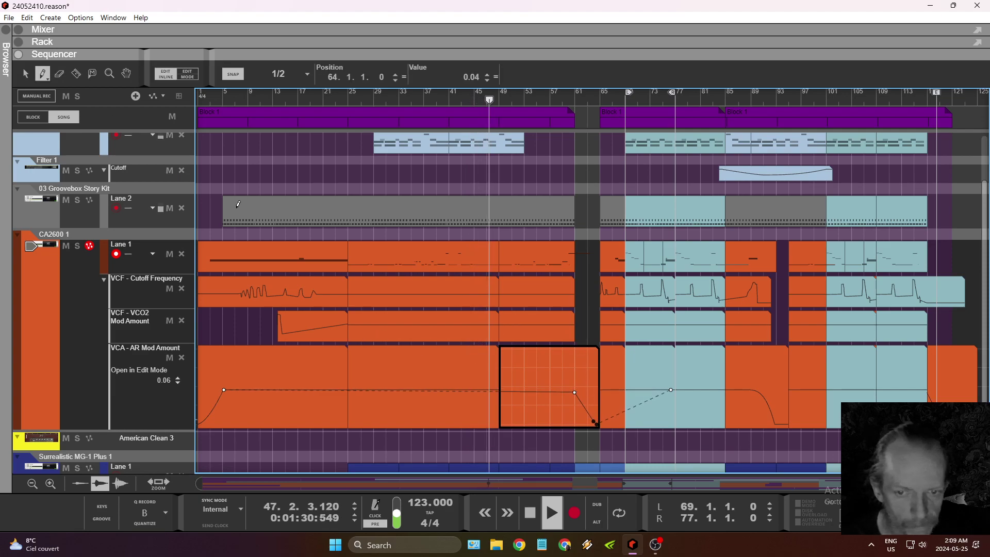
Set the automation point at bar 61 to 0.46, listen through the new transition, and stop playback.
key("q")
left_click(222, 388)
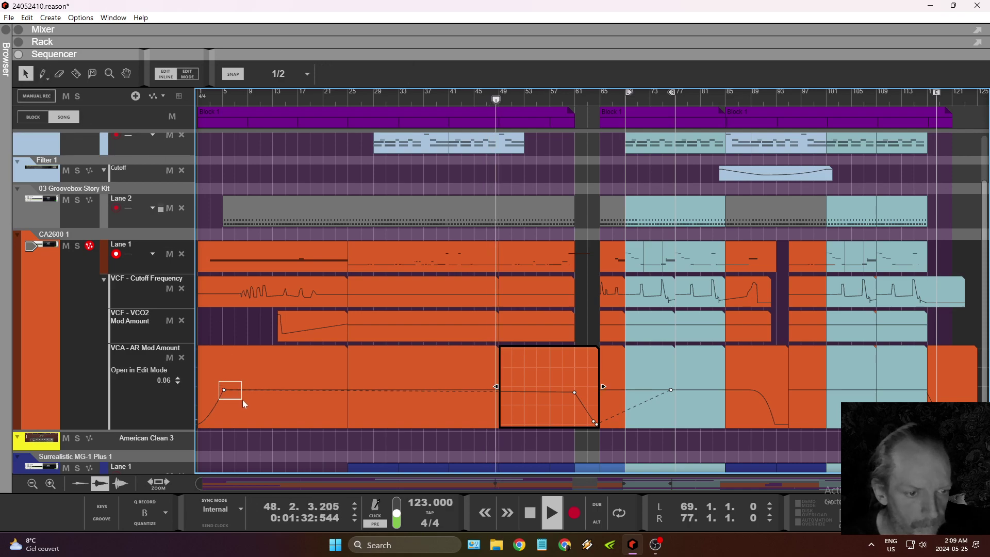
left_click(574, 392)
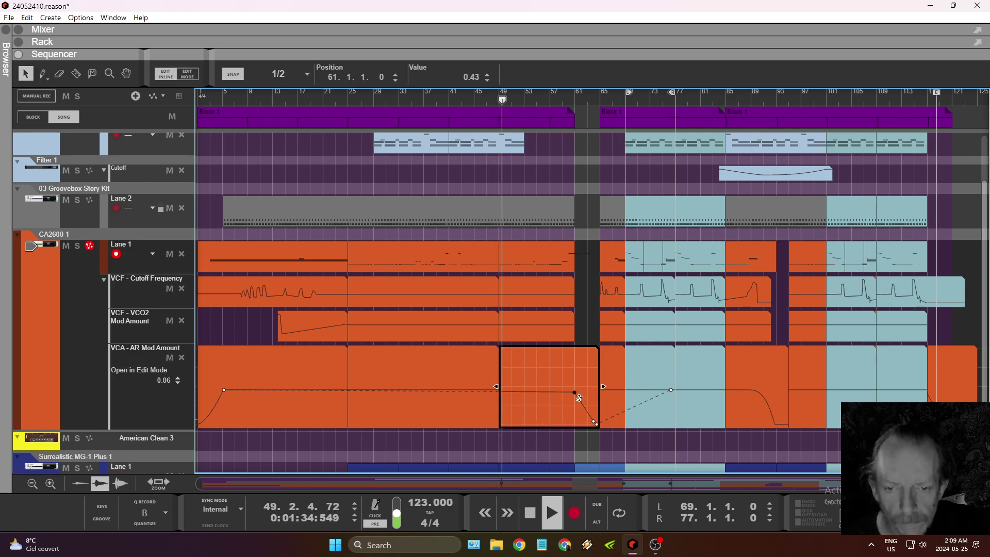
left_click(489, 75)
left_click(489, 74)
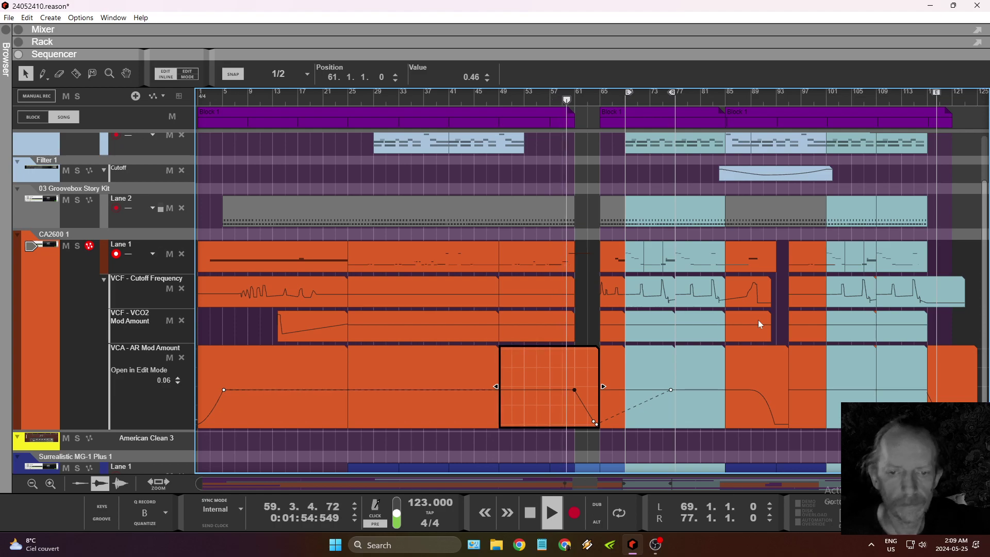
scroll(731, 254, "down", 2)
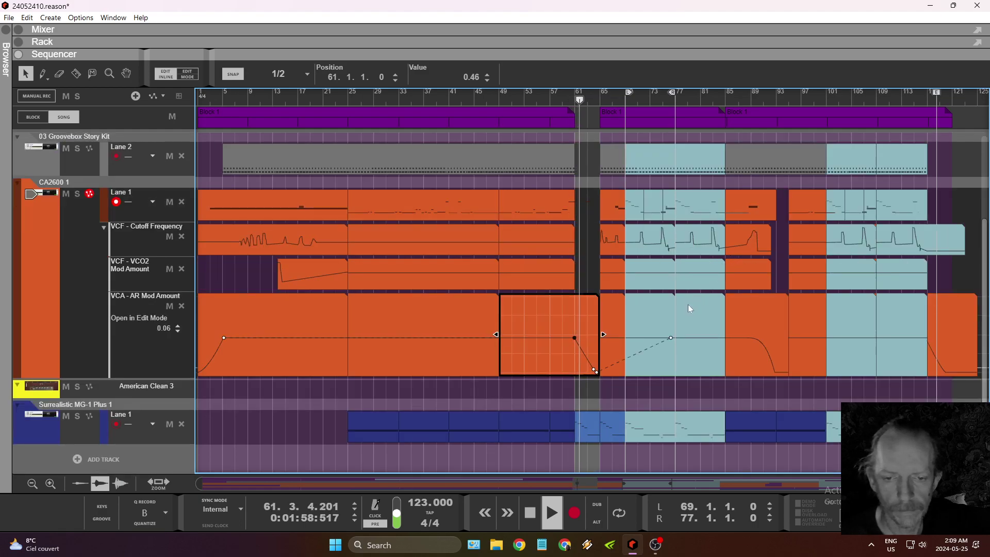
left_click(531, 510)
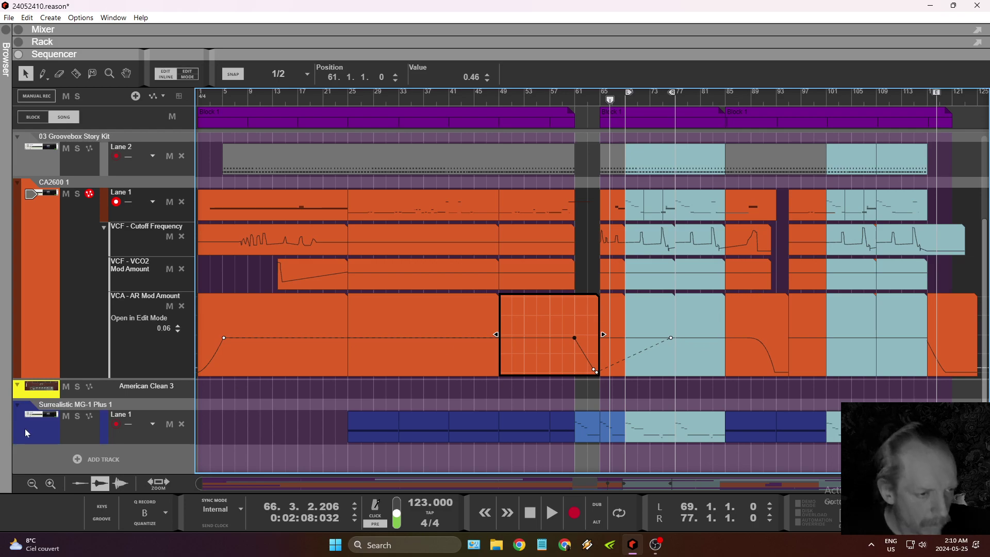
In the Surrealistic MG-1 Plus synth, lower the Tone Two mixer level to minimum and play the song from bar 29.
left_click(41, 415)
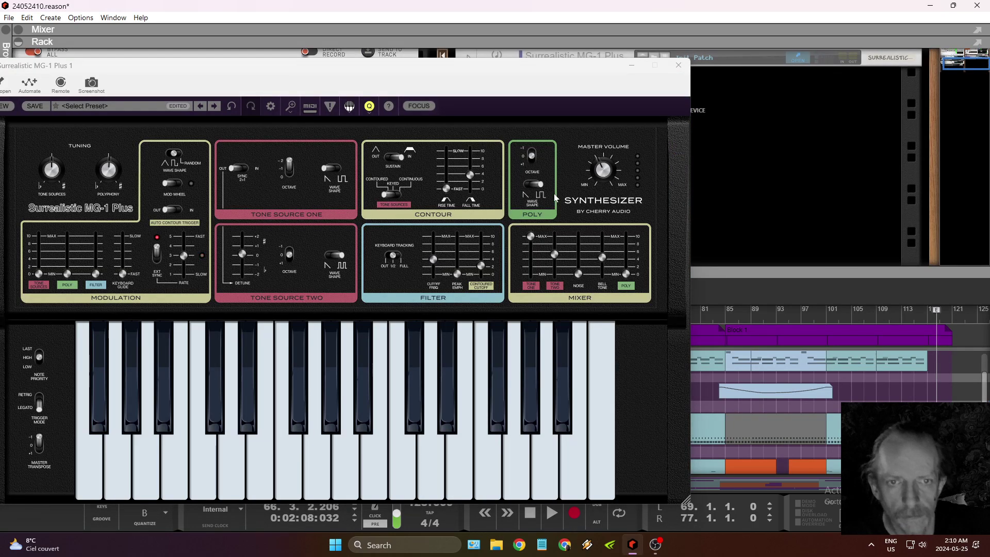
left_click_drag(452, 71, 570, 15)
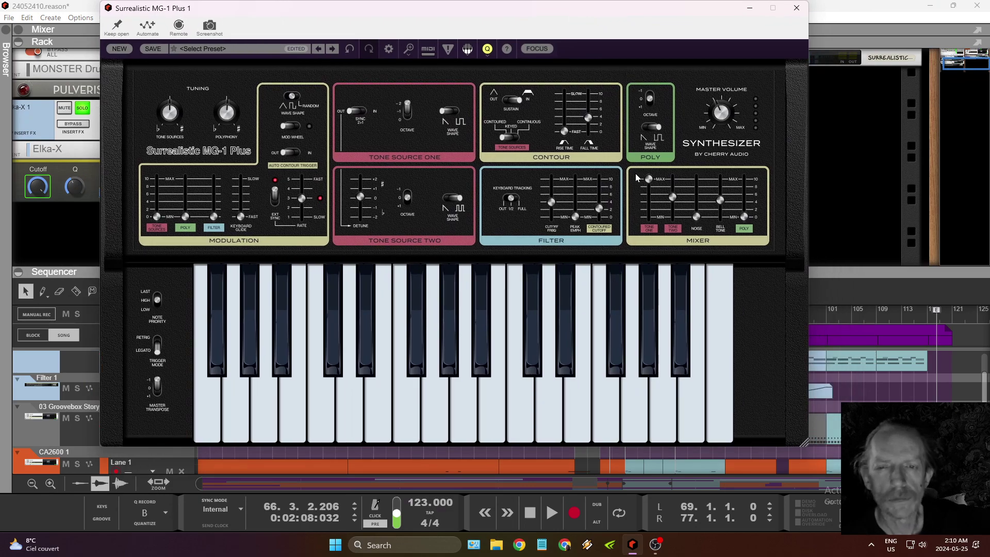
left_click_drag(674, 200, 676, 220)
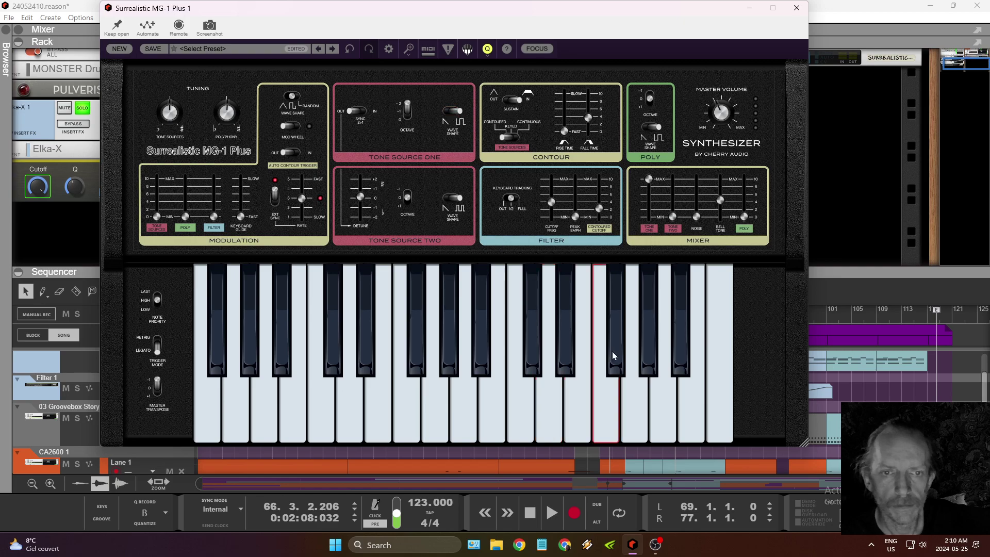
left_click(552, 515)
left_click(552, 515)
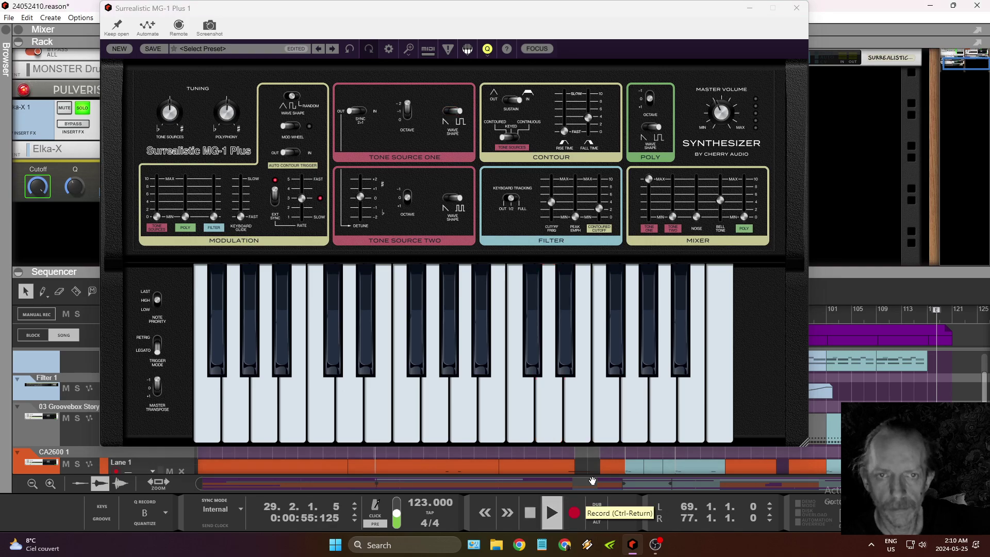
Solo the Surrealistic MG-1 Plus and 03 Groovebox Story Kit tracks, and loop playback from bar 41 to bar 57.
left_click_drag(592, 12, 510, 464)
left_click_drag(561, 294, 557, 77)
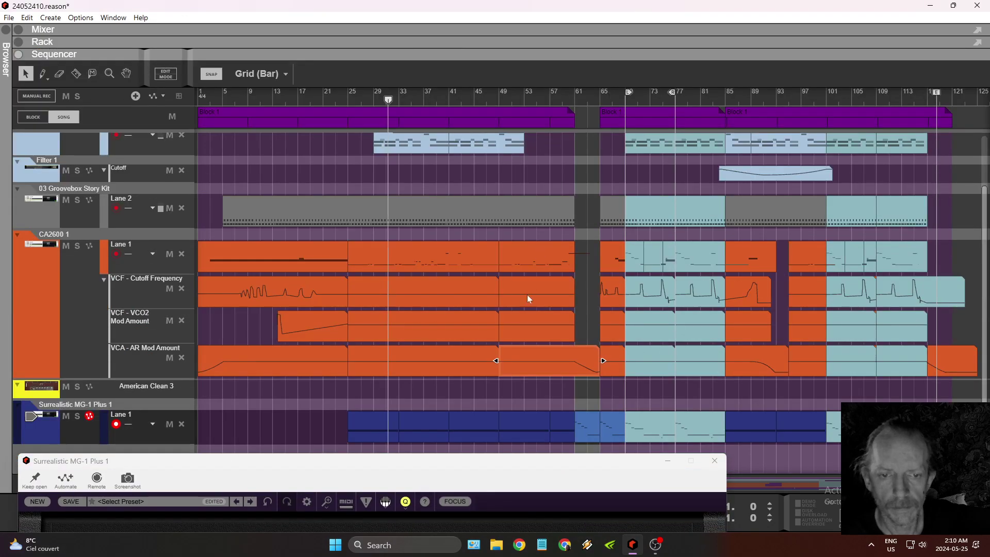
left_click_drag(460, 463, 604, 7)
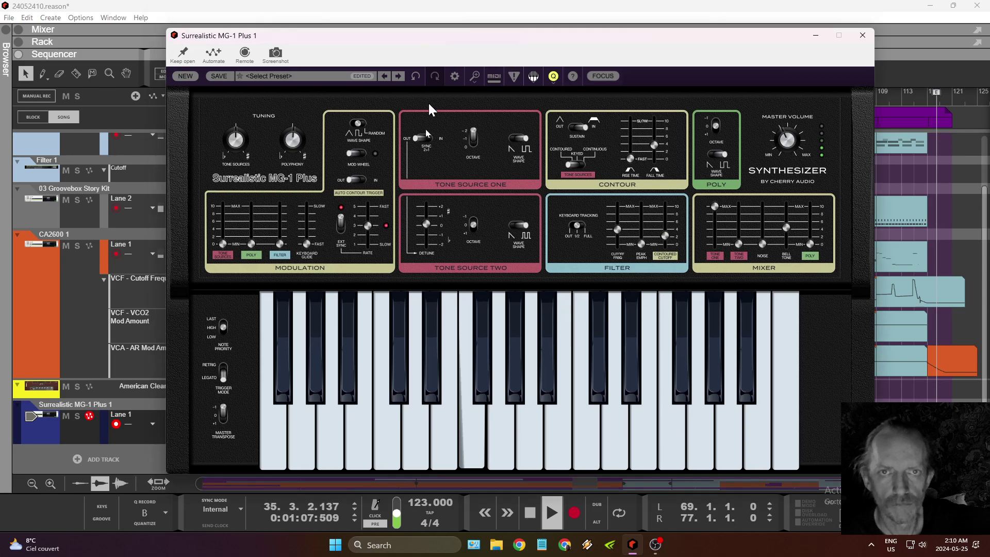
left_click_drag(428, 101, 325, 508)
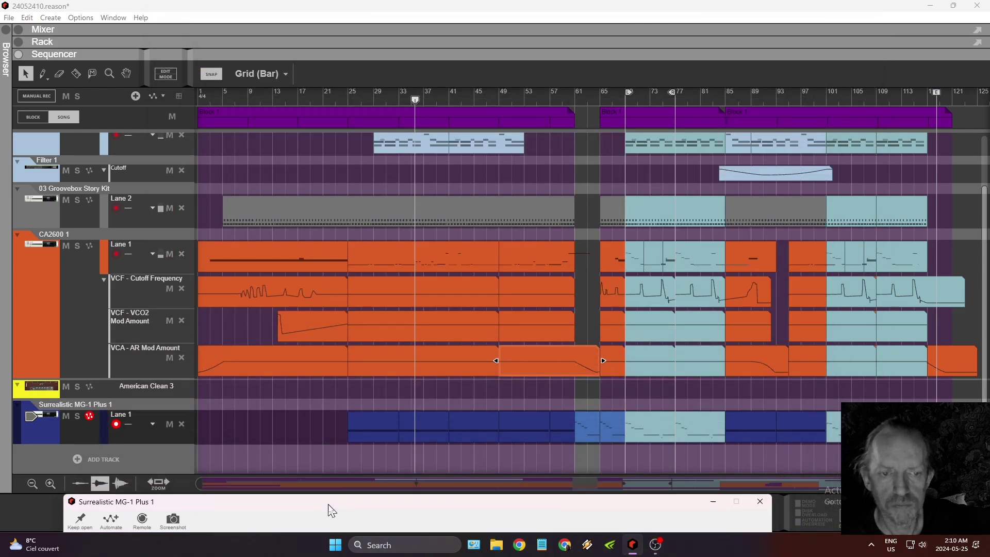
left_click(77, 416)
left_click(78, 199)
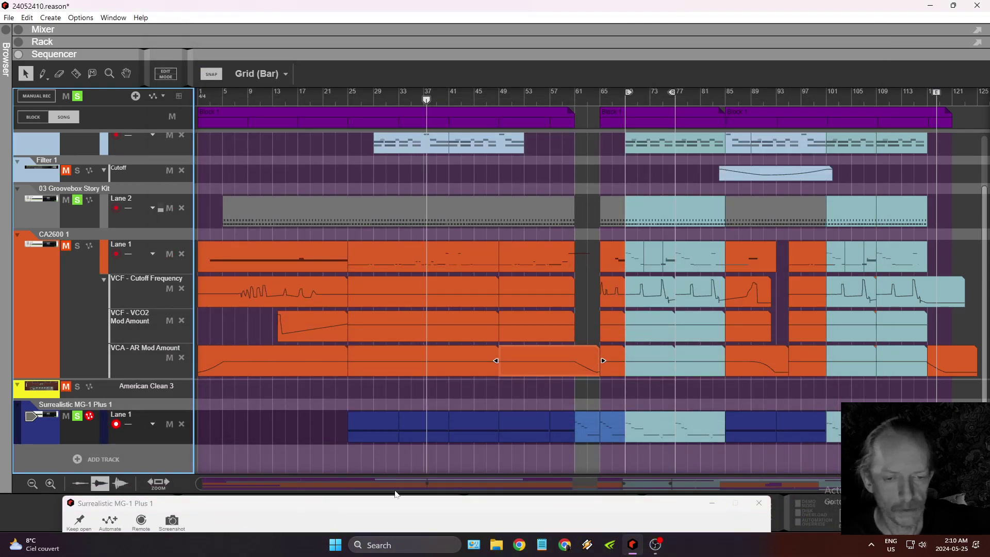
left_click_drag(629, 93, 450, 112)
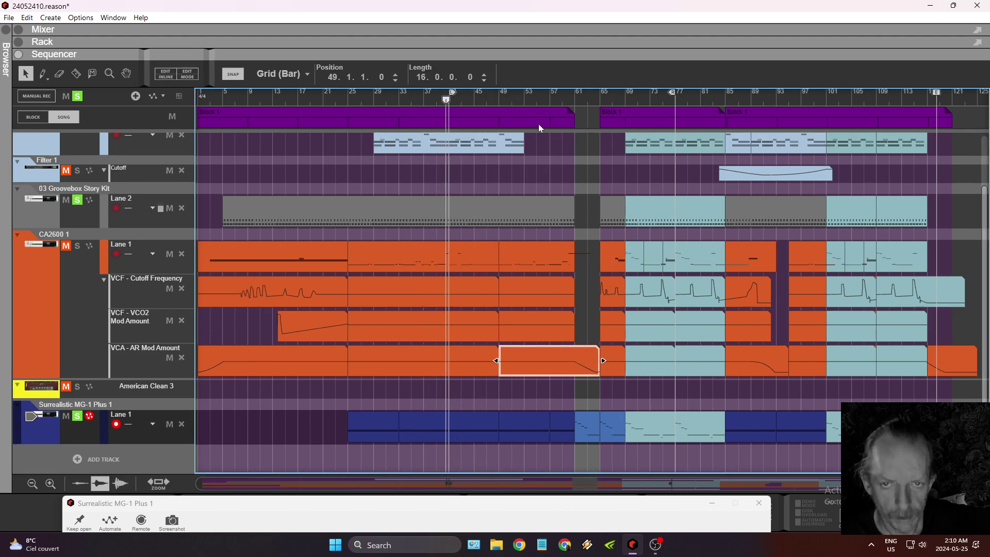
left_click_drag(672, 93, 549, 98)
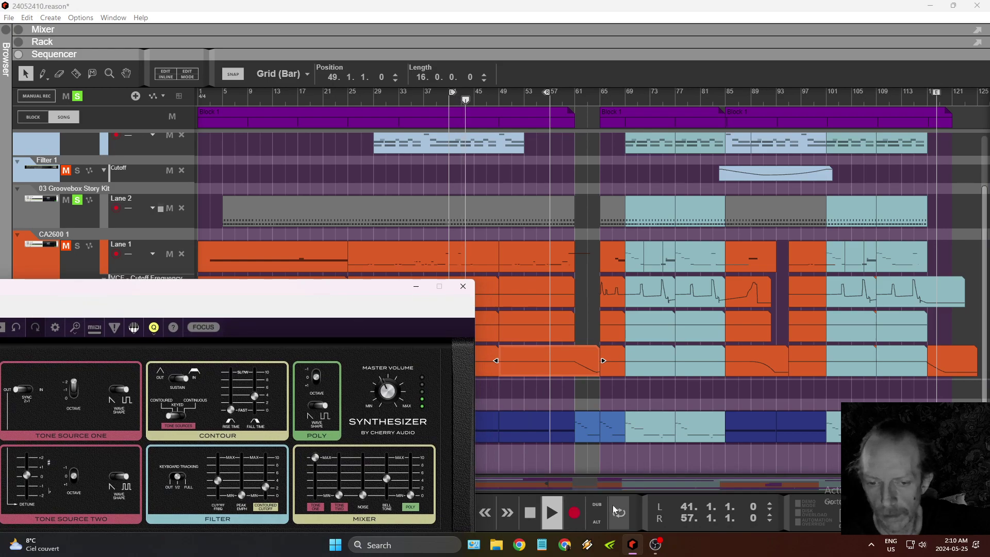
In the Surrealistic MG-1 Plus synth, lower the filter's Contoured Cutoff and the mixer's Bell Tone level to minimum.
left_click_drag(382, 287, 801, 40)
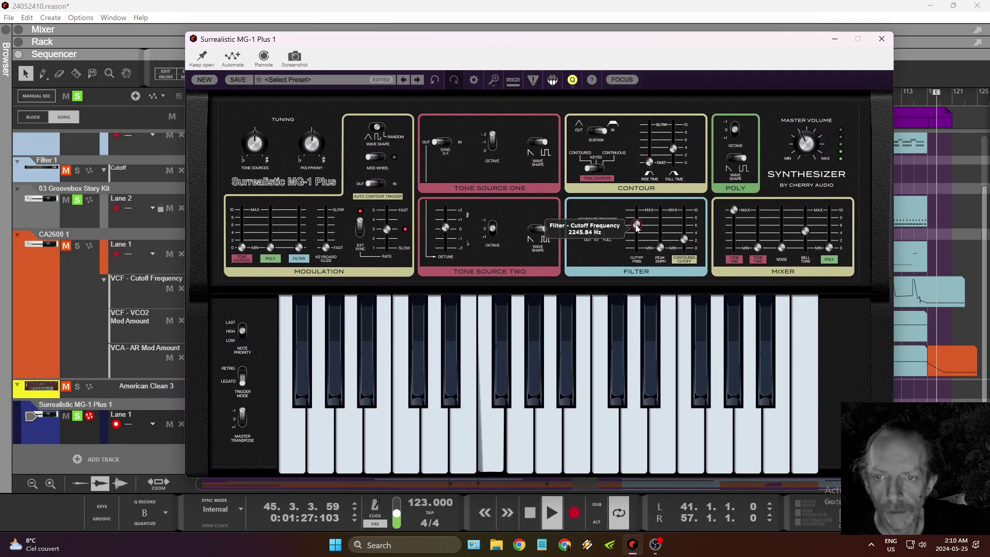
left_click_drag(684, 240, 687, 265)
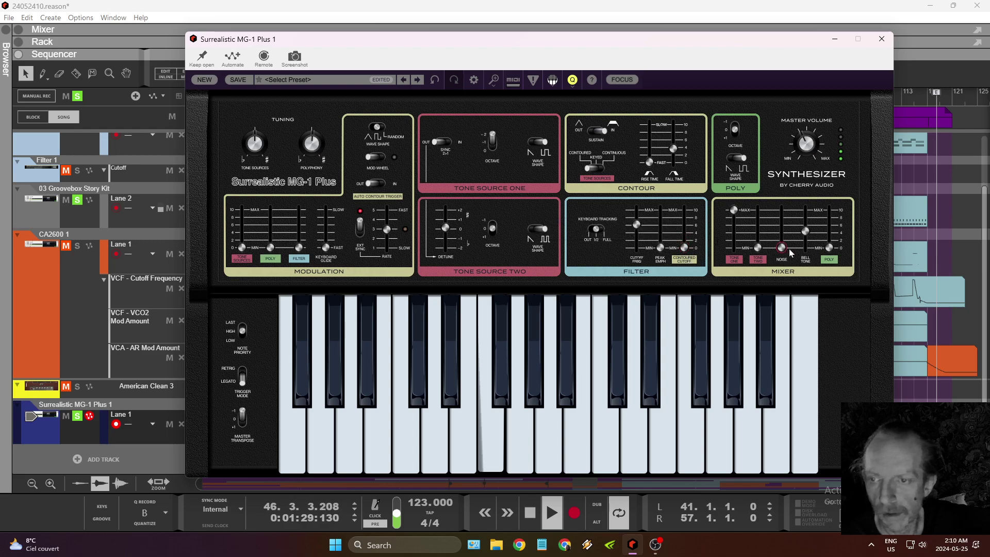
left_click_drag(806, 231, 806, 248)
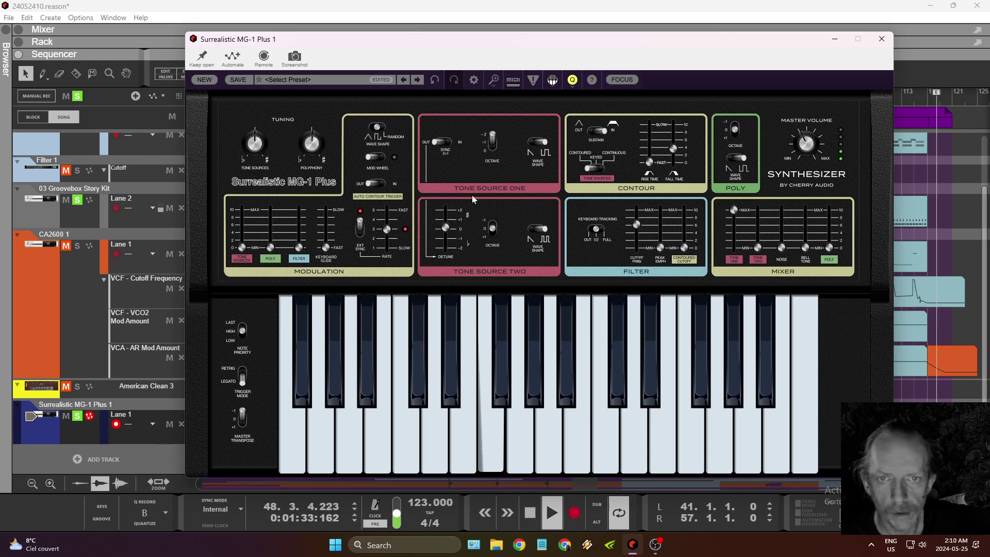
left_click(494, 147)
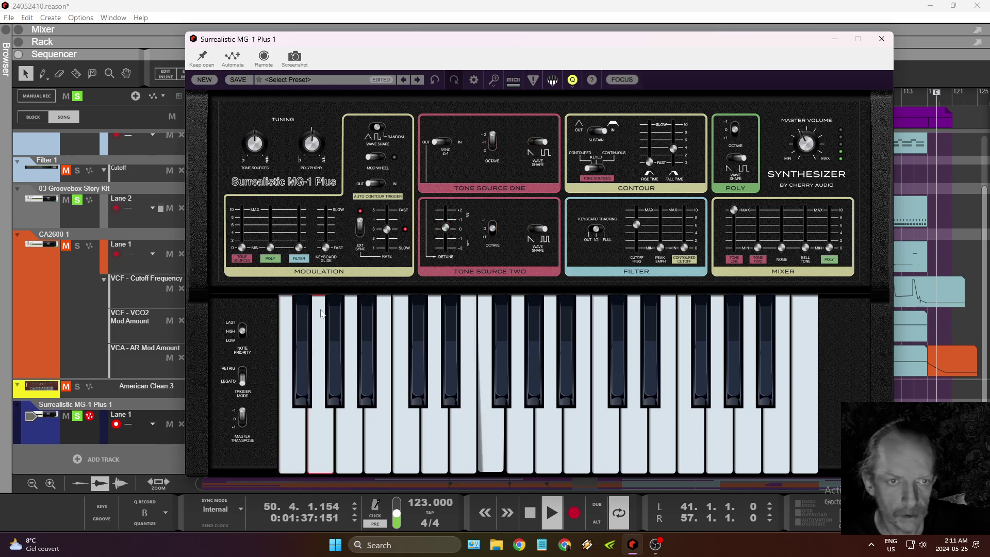
Set the synth's Filter modulation amount to about 4 and slightly lower the filter's cutoff frequency.
left_click_drag(304, 252, 298, 214)
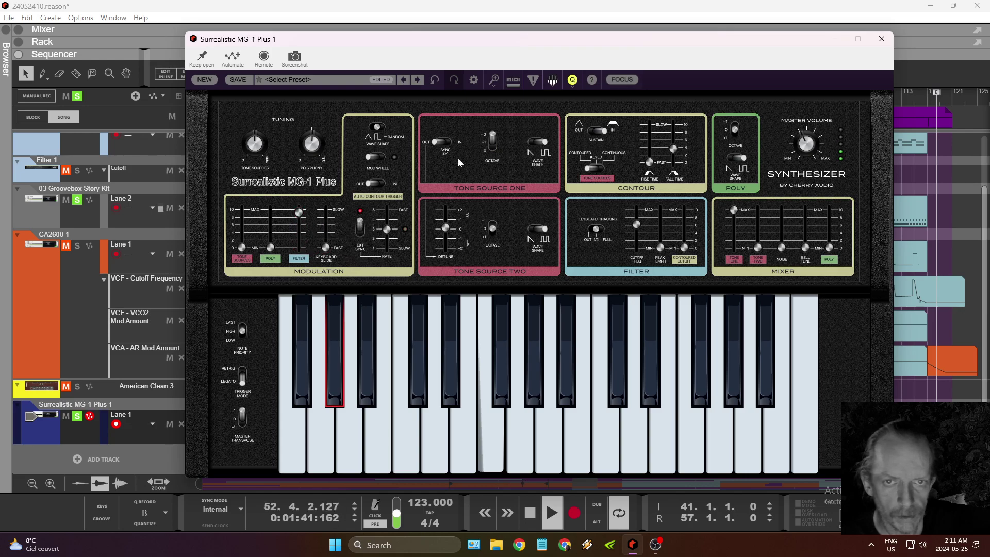
left_click_drag(640, 229, 635, 232)
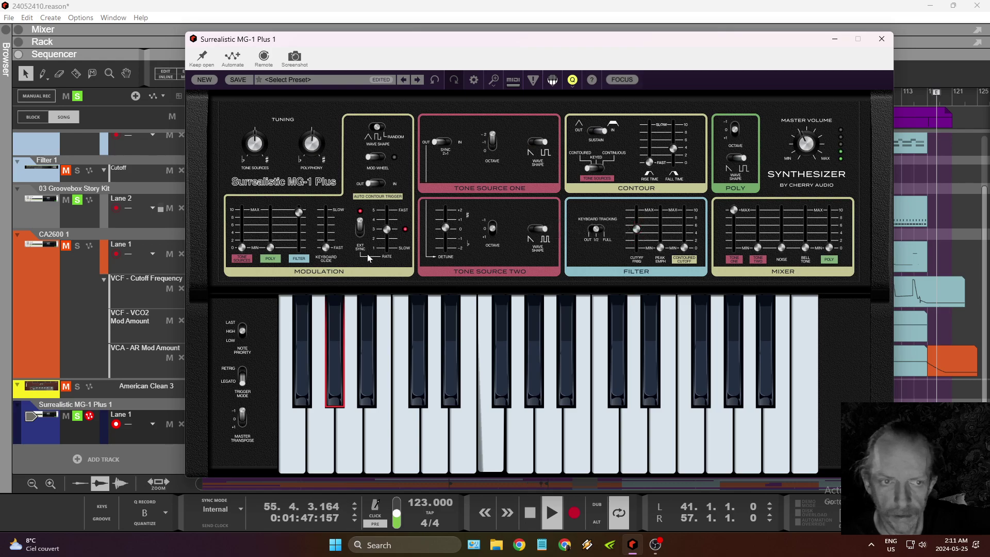
left_click_drag(304, 213, 310, 237)
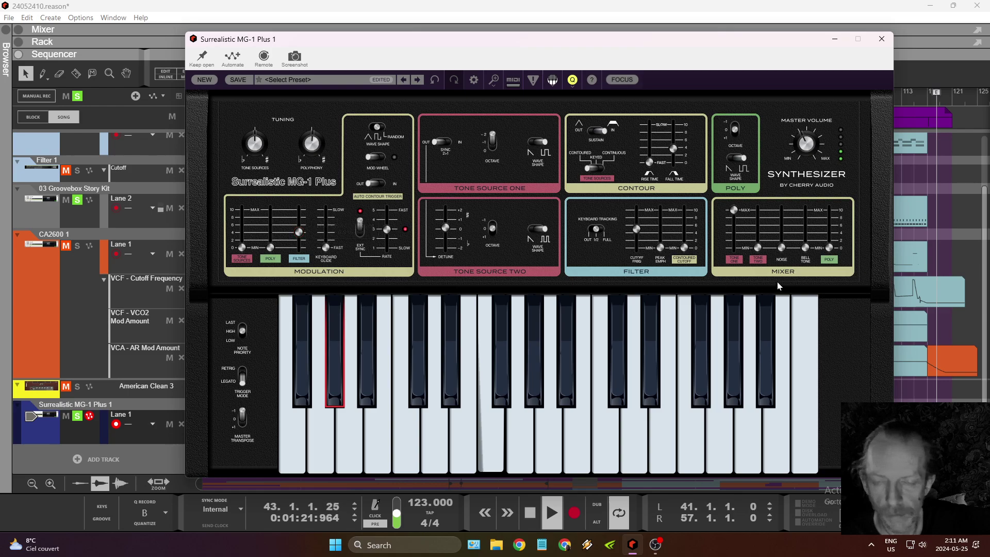
Raise the Tone Two mixer level to about 3, set the Master Volume to 60.6%, and close the synth.
left_click_drag(758, 246, 765, 238)
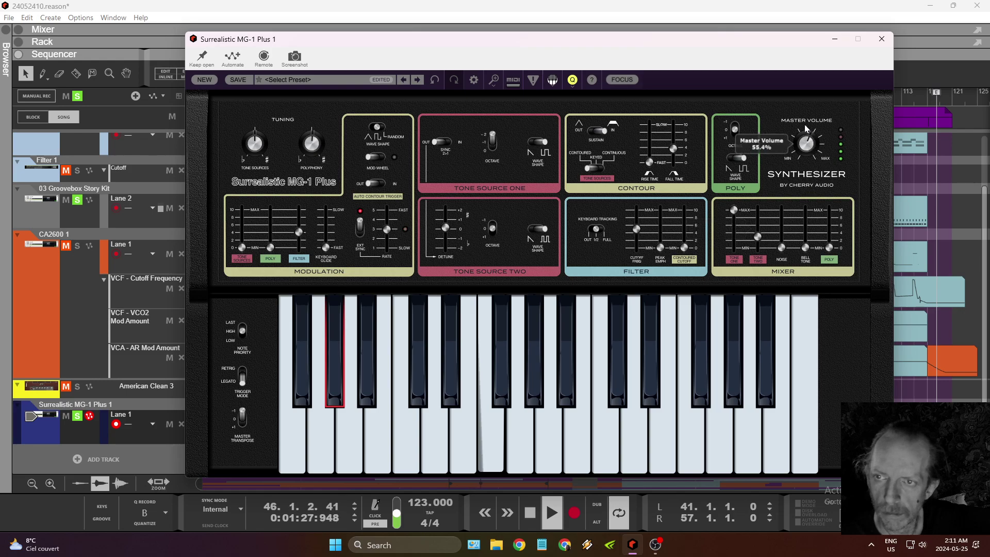
left_click_drag(805, 120, 805, 114)
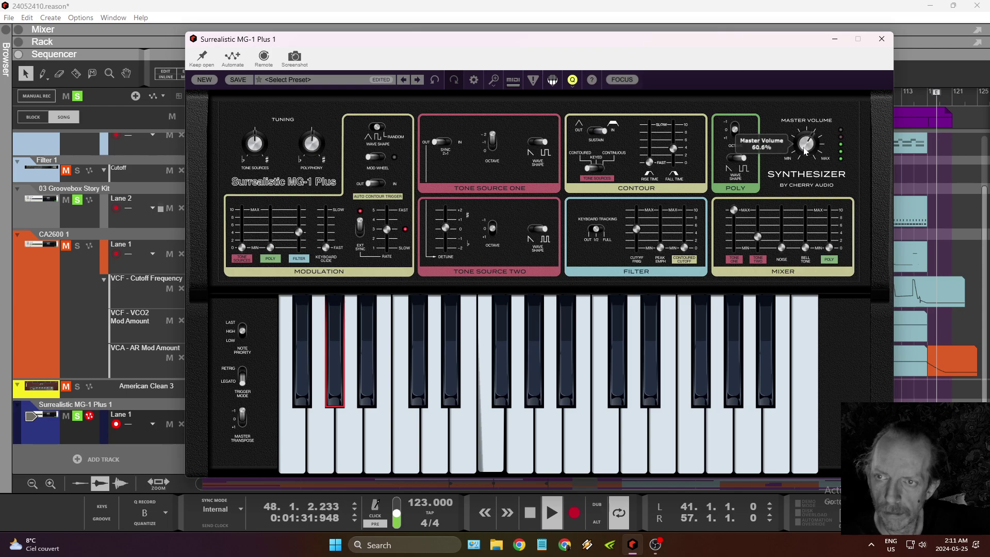
left_click(882, 38)
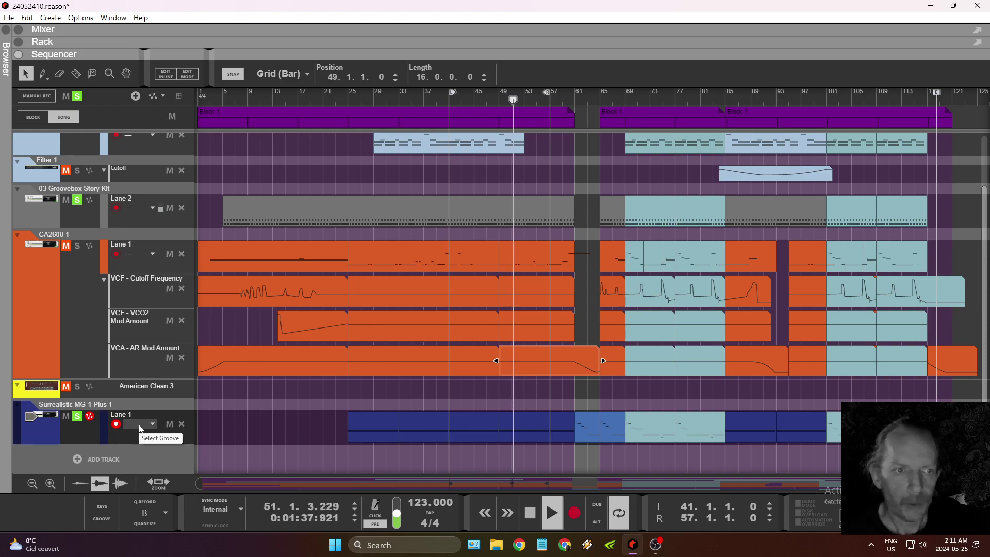
In the Surrealistic MG-1 channel's Spectrum EQ, set the high-pass filter to about 80 Hz and the low-pass filter to 6.68 kHz.
key("F5")
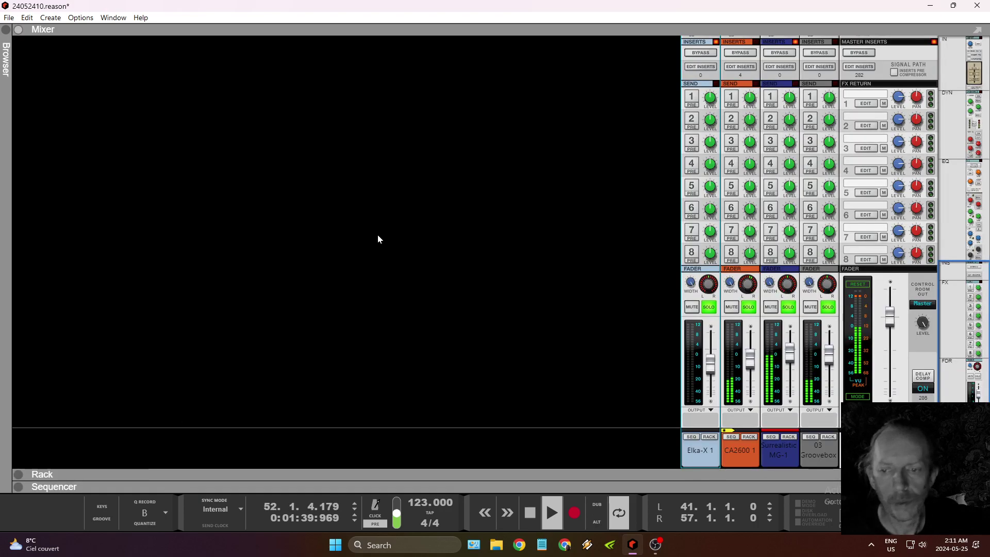
scroll(786, 219, "up", 10)
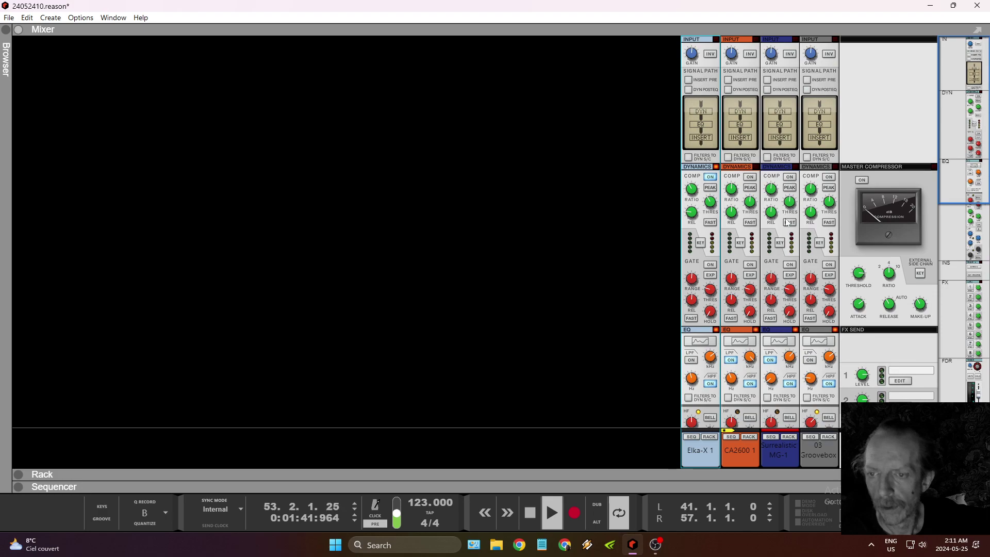
left_click(779, 341)
left_click_drag(58, 198, 94, 212)
left_click_drag(221, 210, 251, 206)
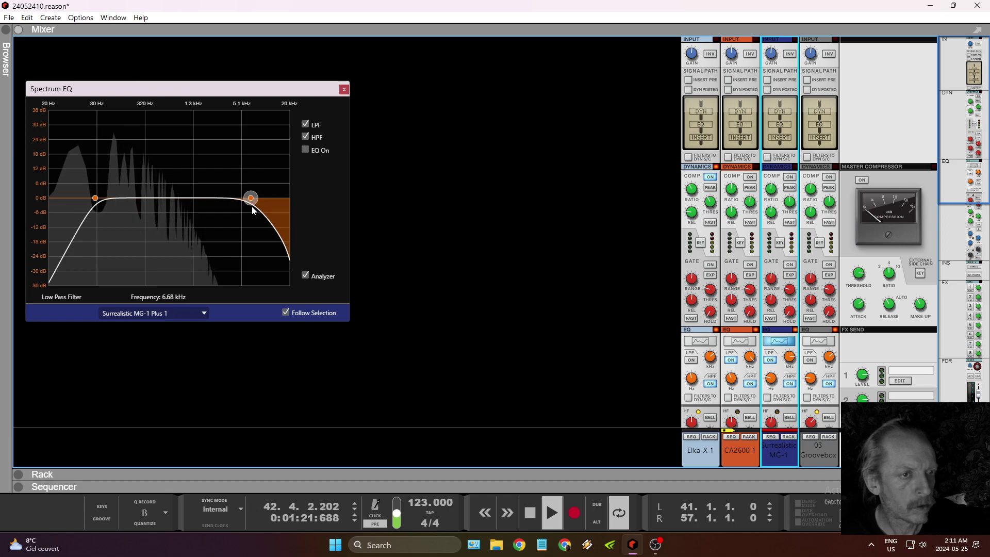
left_click(344, 89)
Rebalance the mix by slightly lowering the Surrealistic MG-1 channel fader and slightly raising the CA2600 channel fader.
scroll(790, 361, "down", 10)
scroll(791, 362, "down", 3)
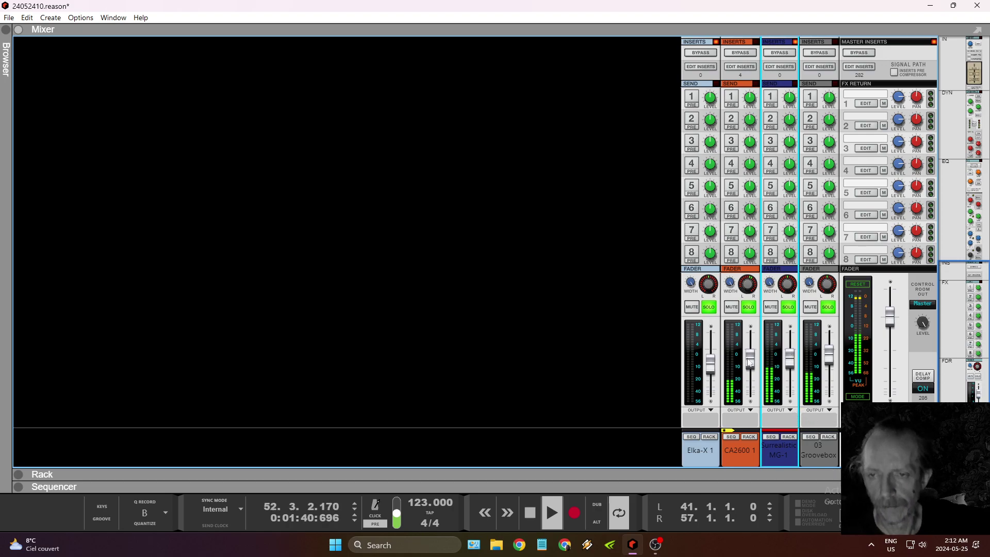
left_click(750, 292)
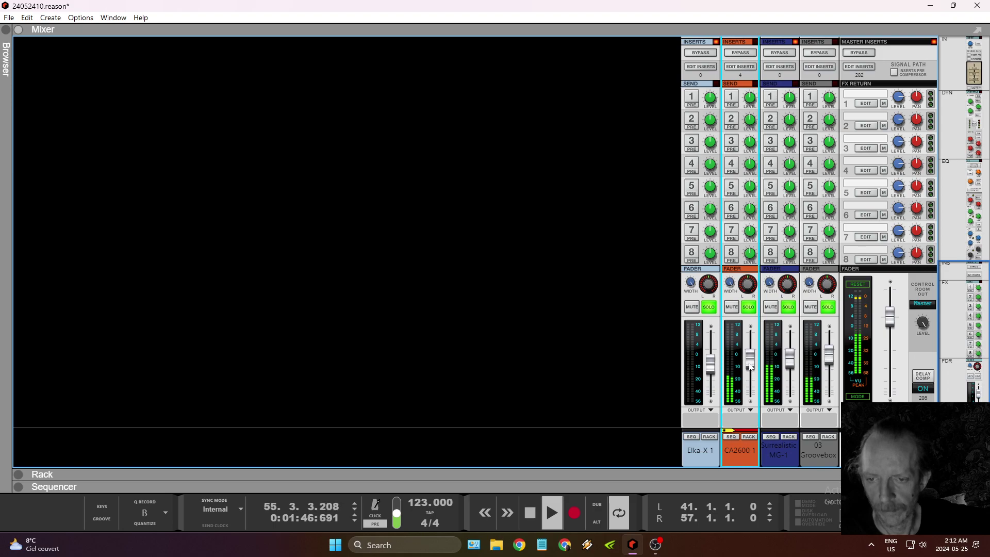
mouse_move(751, 367)
left_click_drag(751, 366, 749, 365)
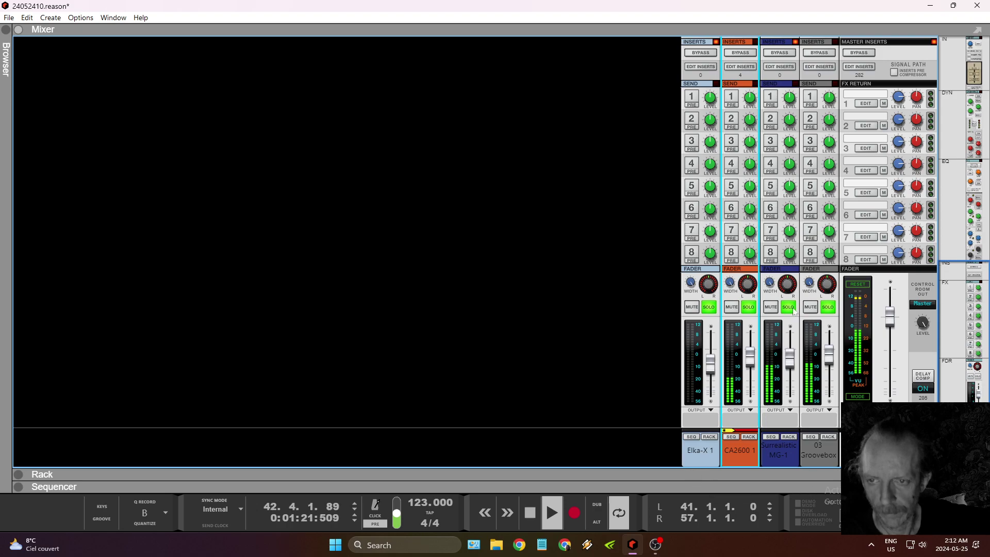
Add a kHs Bitcrush effect to the Surrealistic MG-1 Plus device in the rack.
left_click(776, 288)
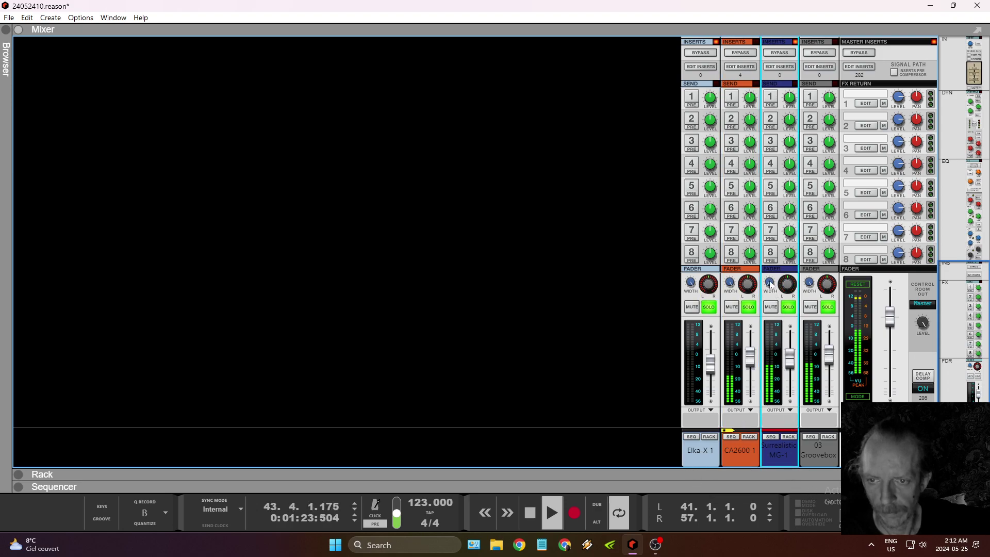
left_click(789, 438)
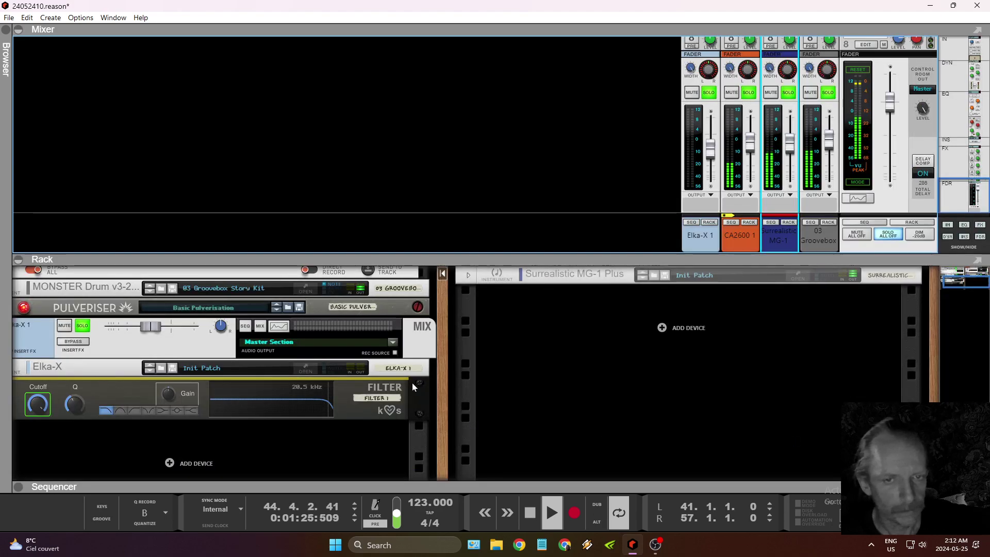
right_click(555, 287)
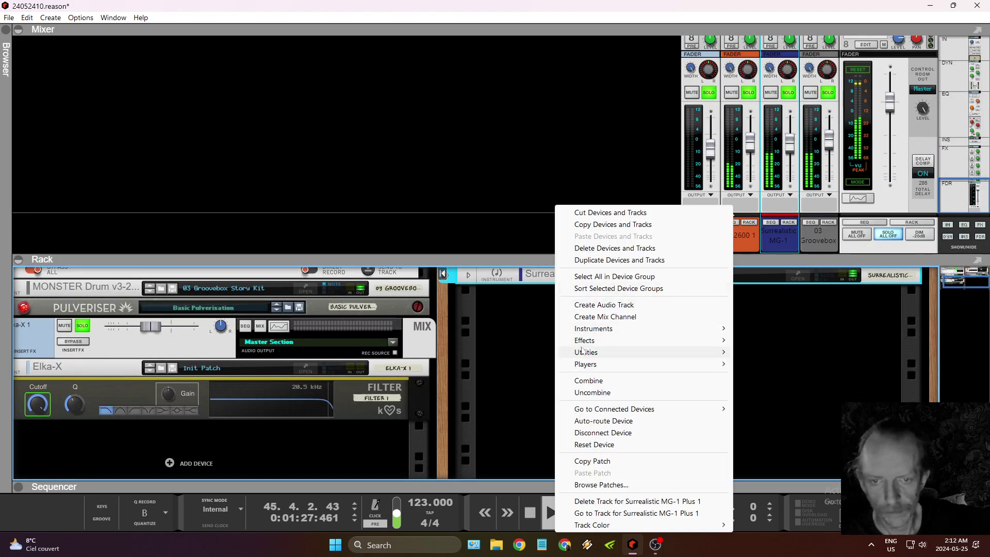
mouse_move(645, 340)
mouse_move(787, 223)
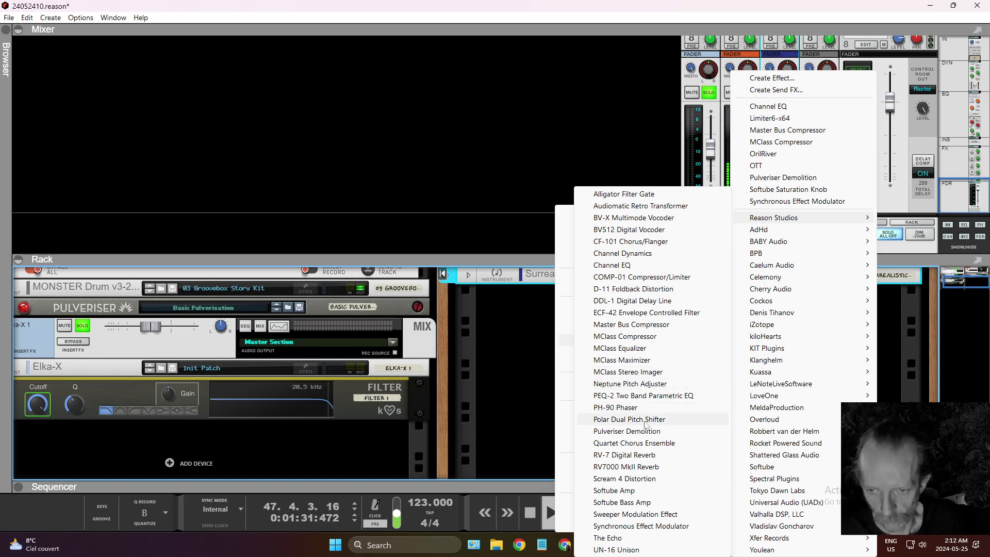
mouse_move(791, 468)
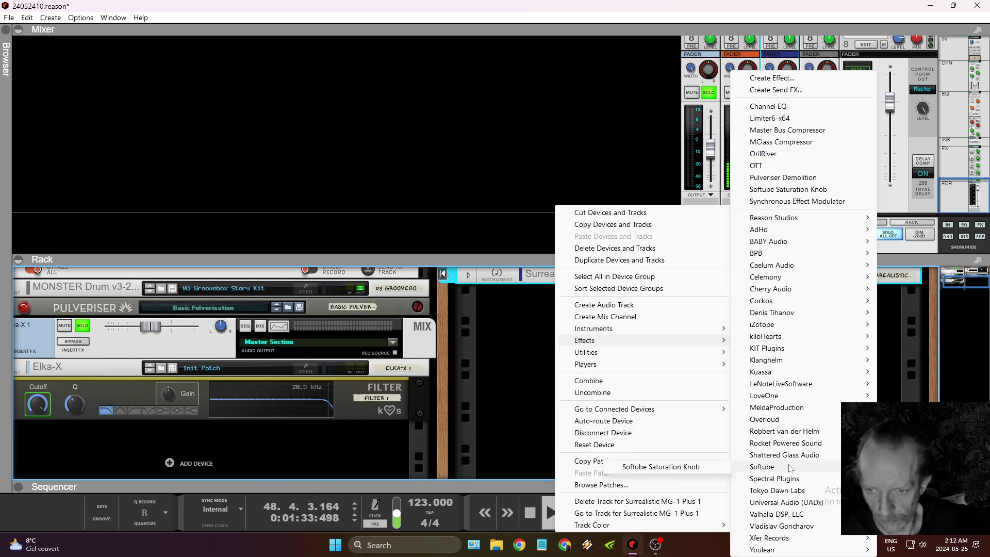
mouse_move(786, 341)
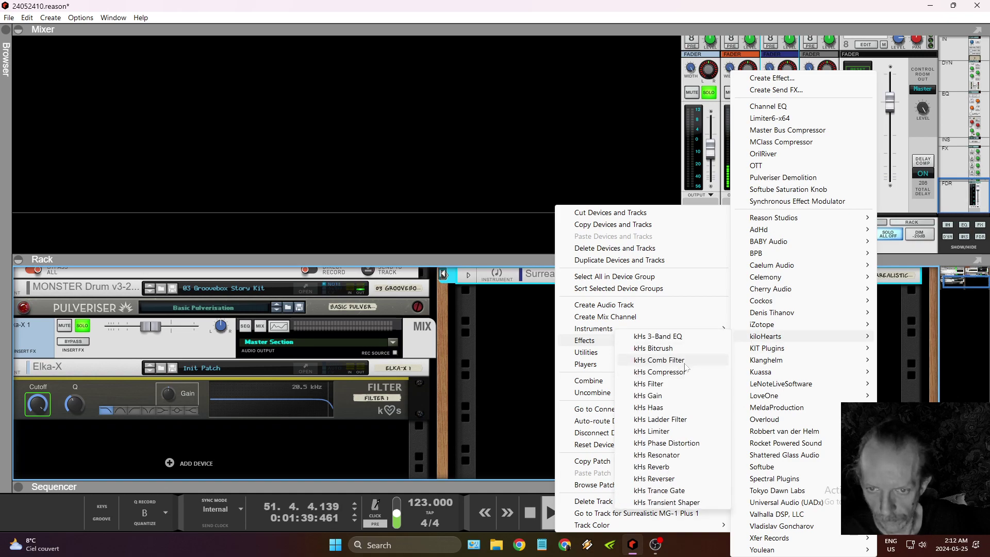
left_click(685, 348)
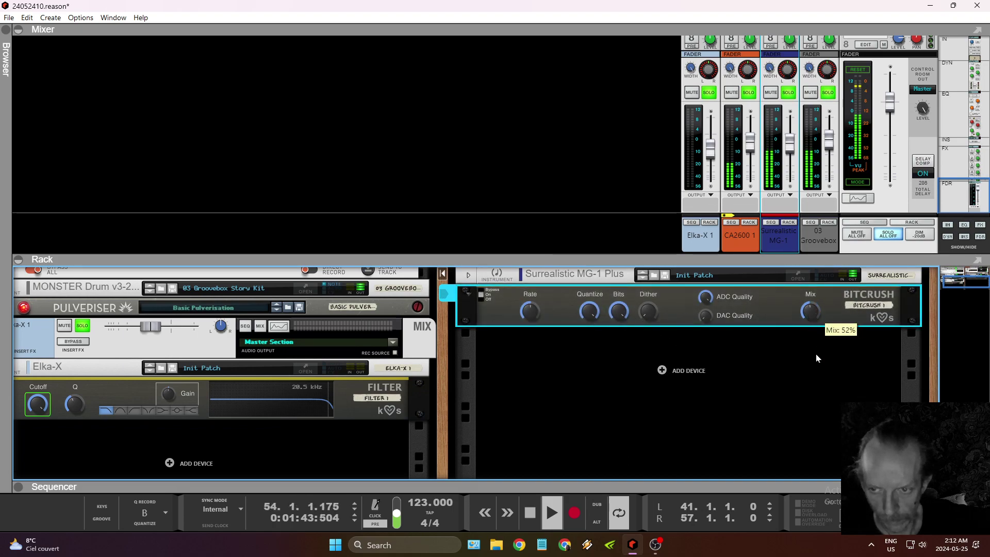
On the Bitcrush effect, lower Quantize, adjust the ADC Quality and Rate, and set the Mix to 22%.
mouse_move(816, 355)
left_mouse_down()
mouse_move(822, 389)
mouse_move(803, 351)
left_mouse_up()
left_click_drag(705, 300, 728, 251)
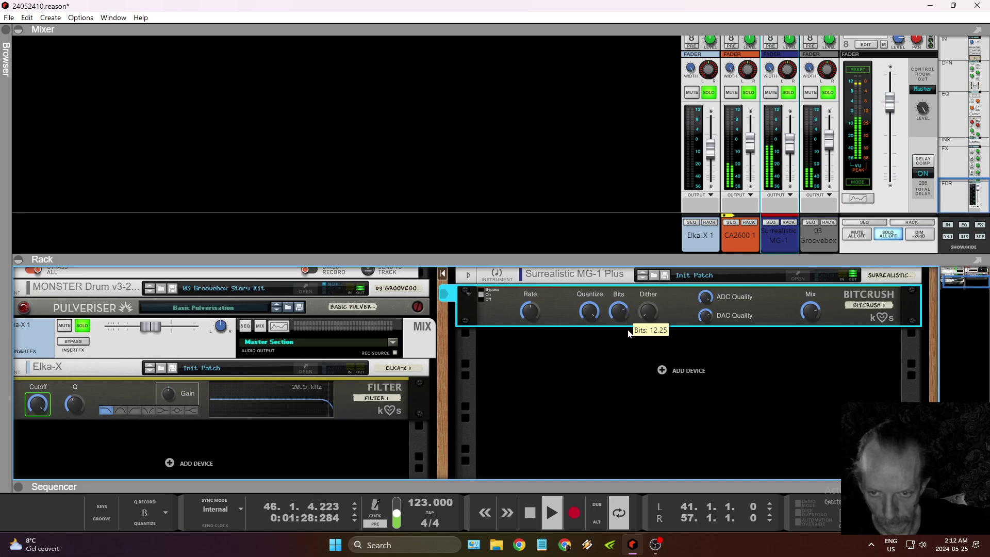
left_click_drag(593, 314, 615, 379)
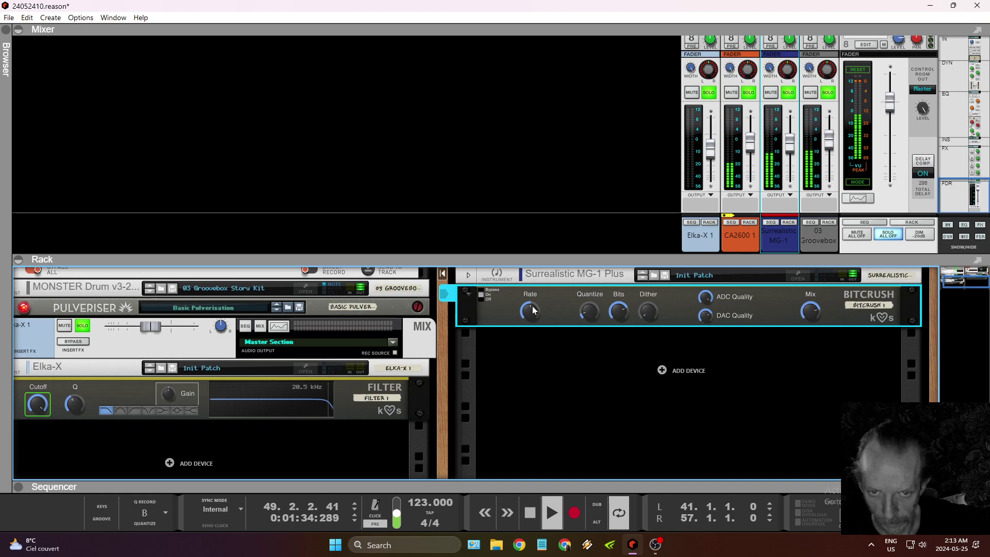
left_click_drag(536, 331, 527, 296)
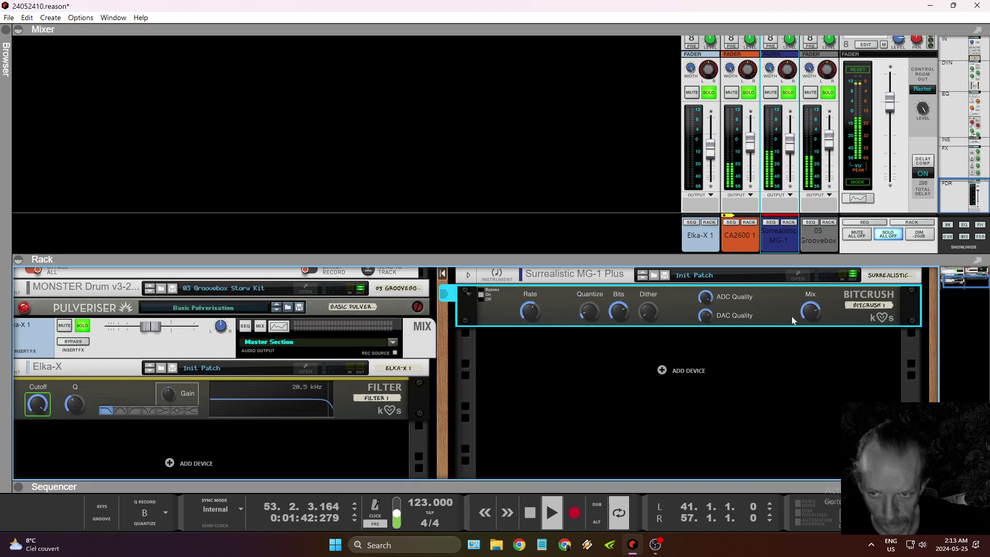
left_click_drag(803, 366, 799, 354)
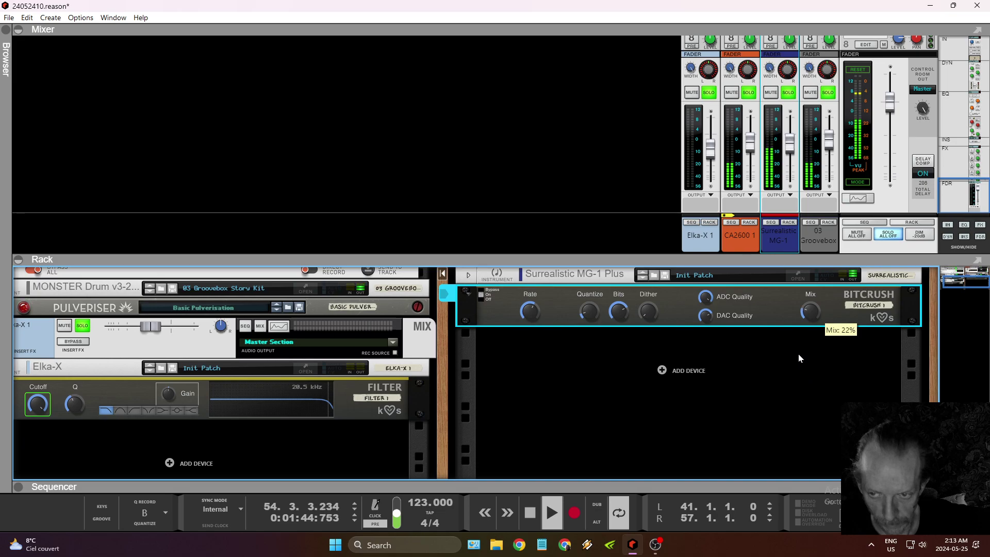
right_click(785, 309)
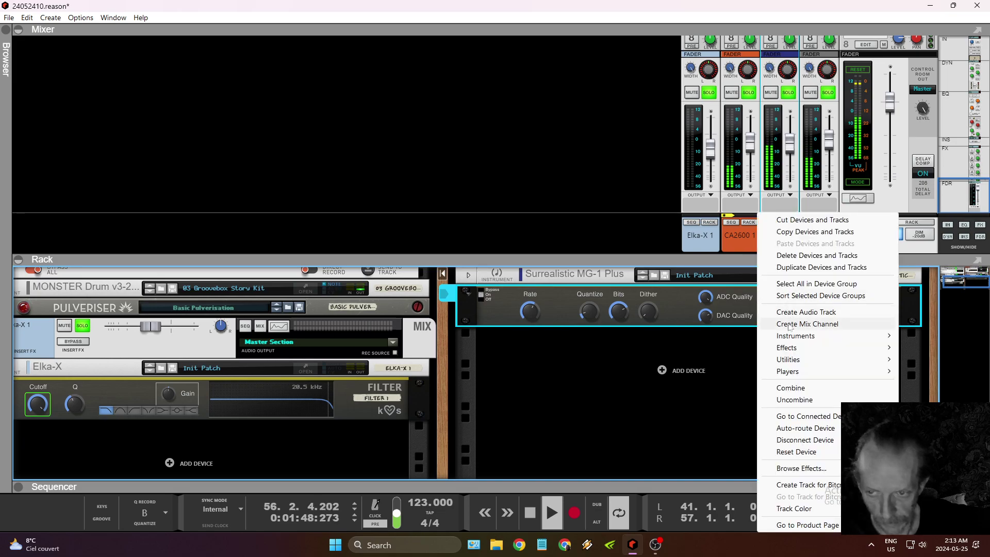
left_click(525, 124)
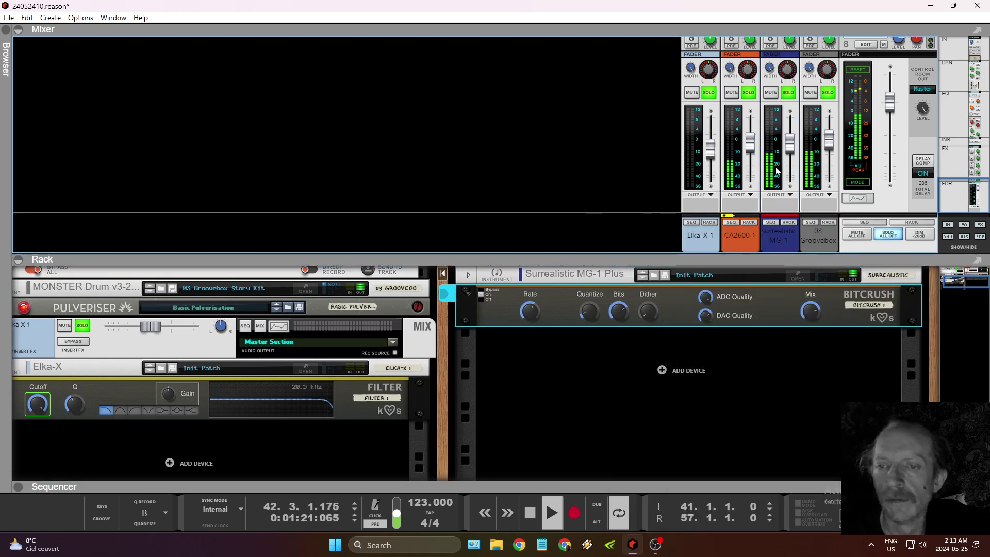
Clear all track solos in the sequencer, switch off looping, and stop playback after listening to about bar 82.
key("F7")
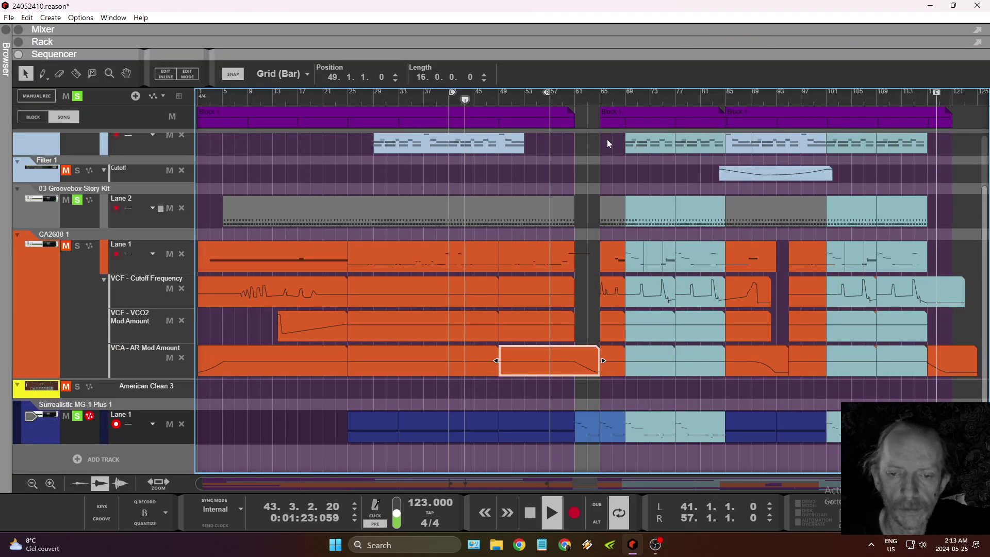
left_click(77, 112)
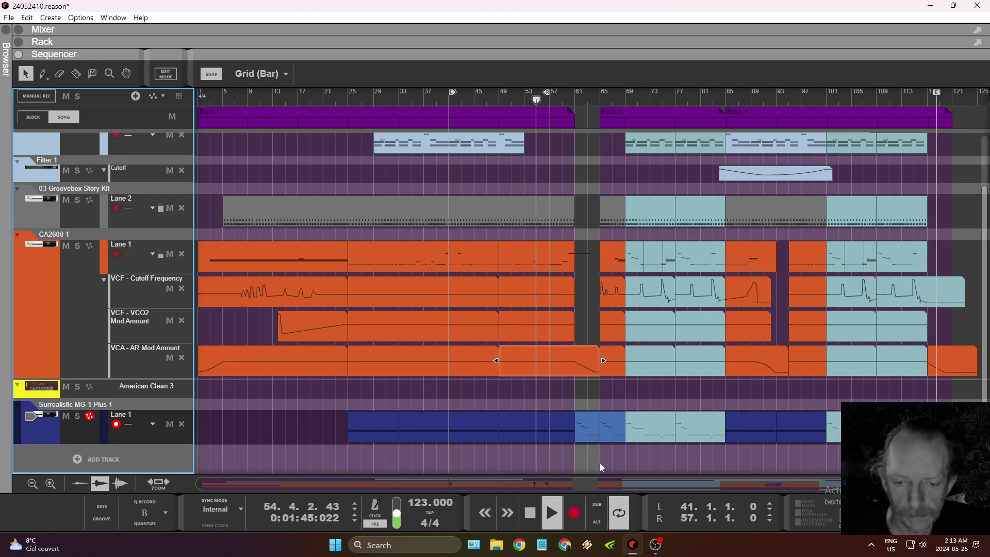
left_click(620, 513)
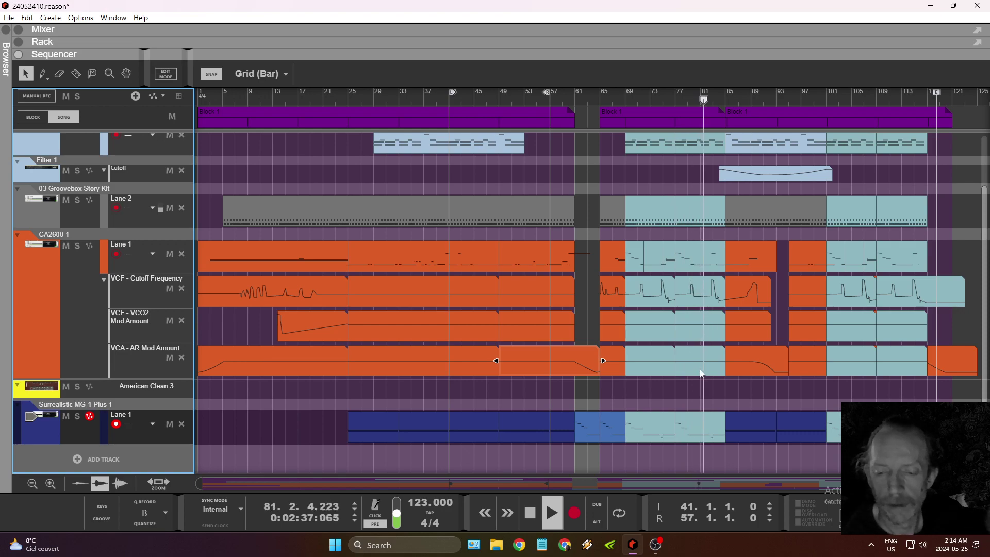
left_click(530, 512)
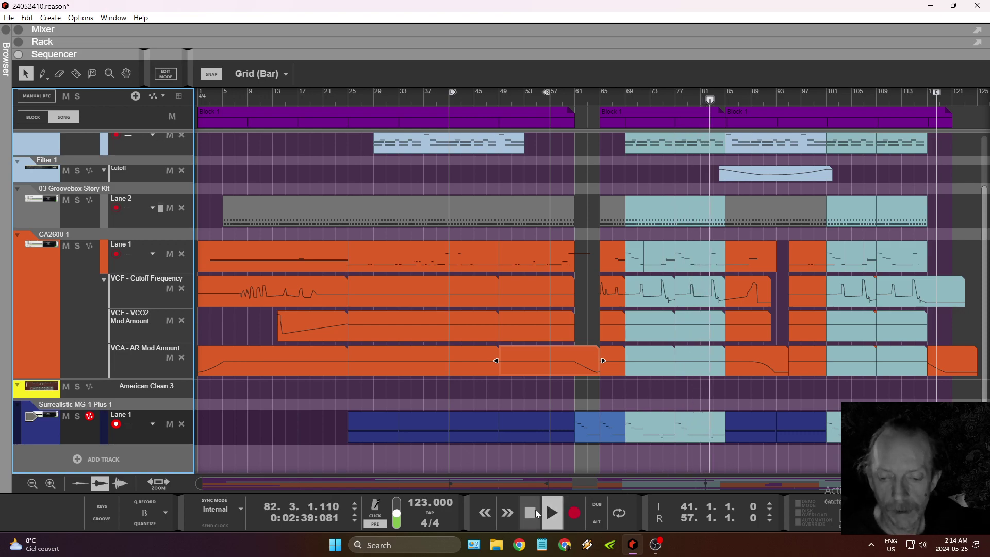
Replace the Surrealistic MG-1 Plus clip at bar 77 with a duplicate of the clip at bar 69.
right_click(698, 428)
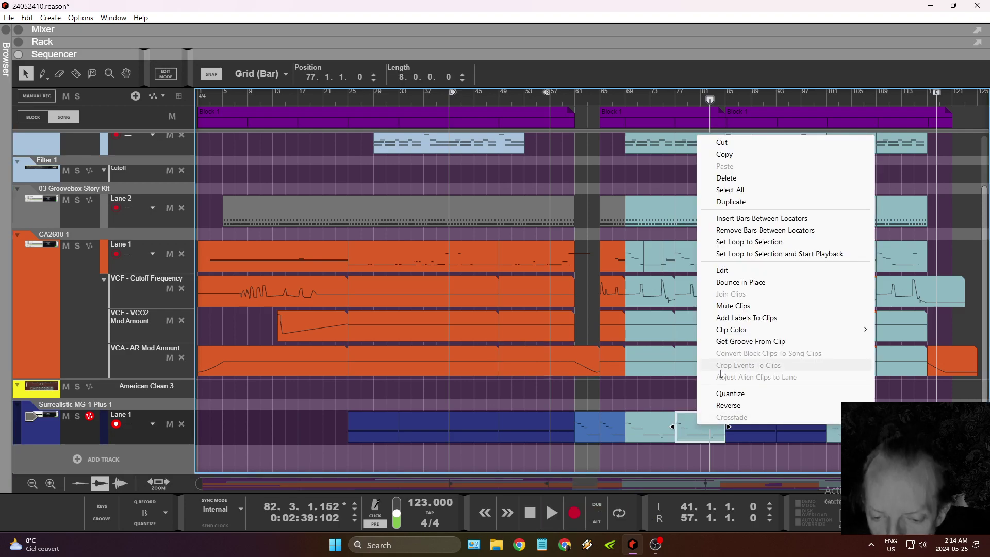
left_click(727, 178)
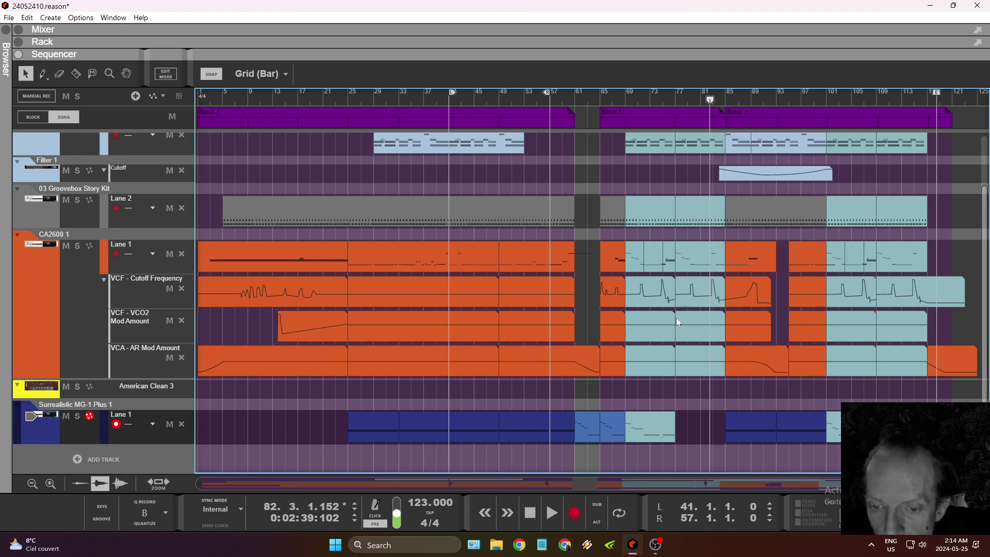
left_click(648, 424)
right_click(646, 424)
left_click(670, 195)
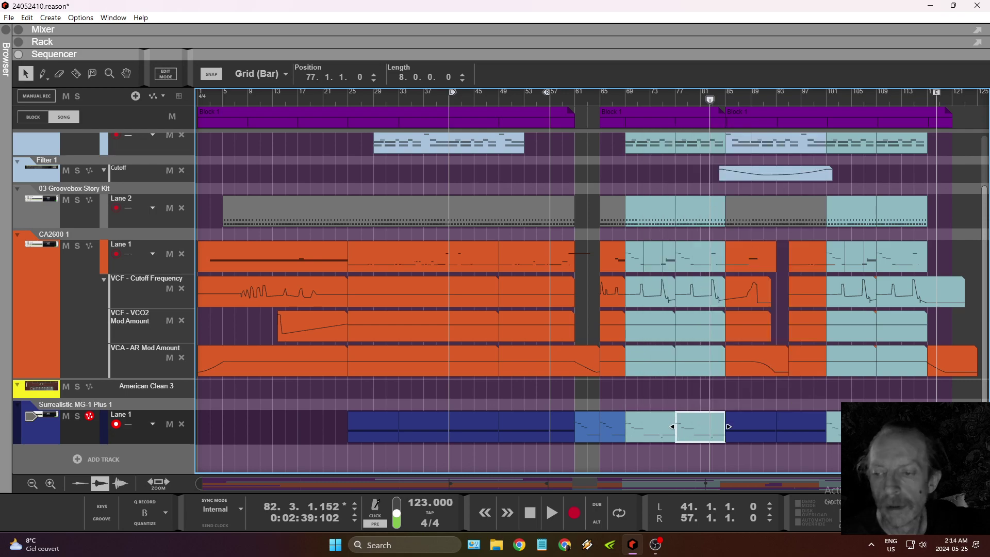
Replace the Surrealistic MG-1 Plus clips starting at bar 101 with copies of the two clips at bars 69 and 77.
left_click_drag(729, 427, 880, 427)
right_click(880, 427)
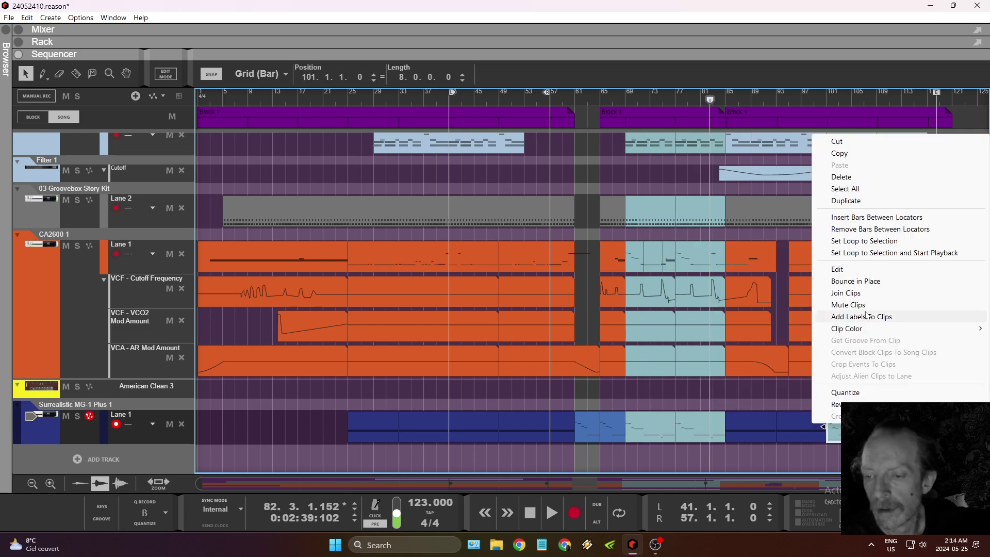
left_click(866, 177)
left_click_drag(651, 398, 840, 440)
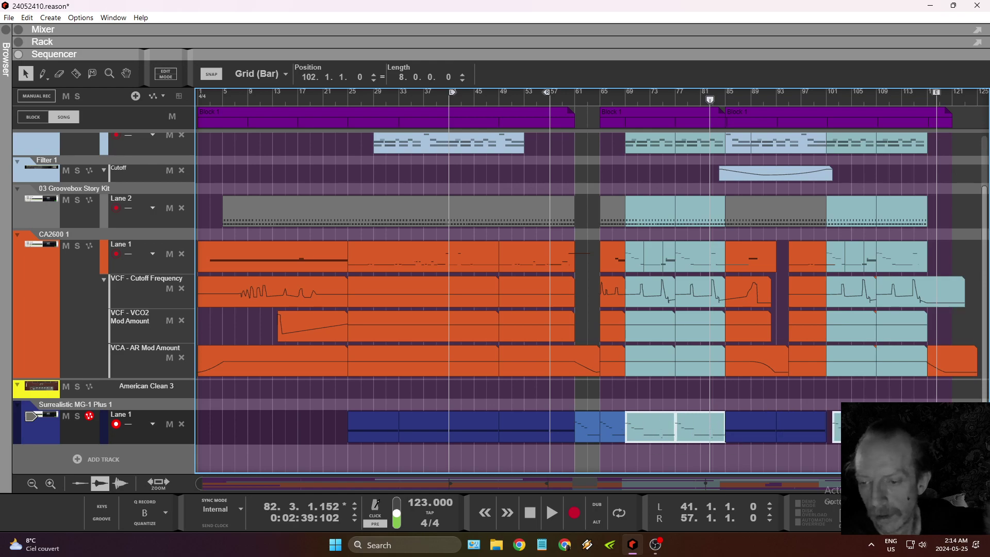
Play the song from the start and show the American Clean 3 amp in the enlarged rack.
left_click(534, 511)
left_click(536, 511)
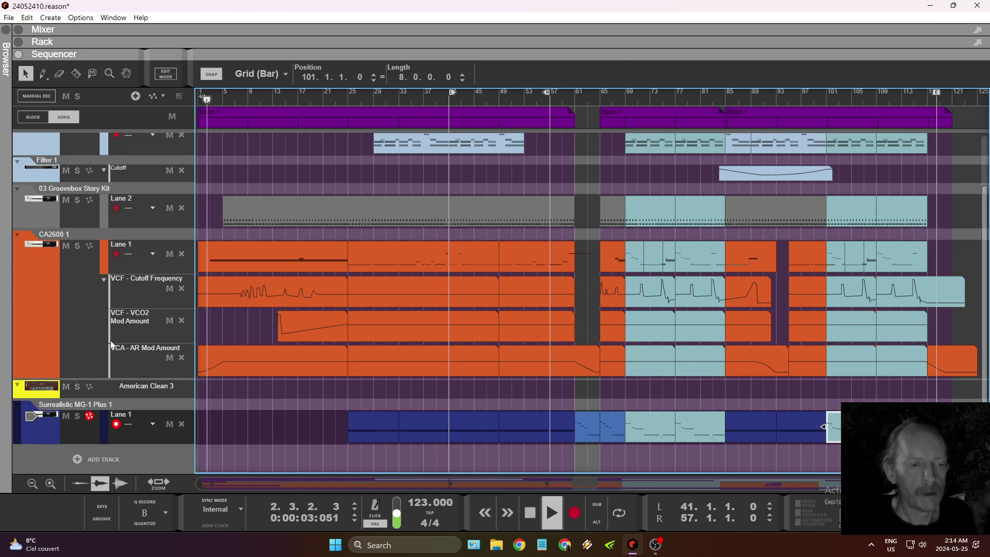
double_click(55, 390)
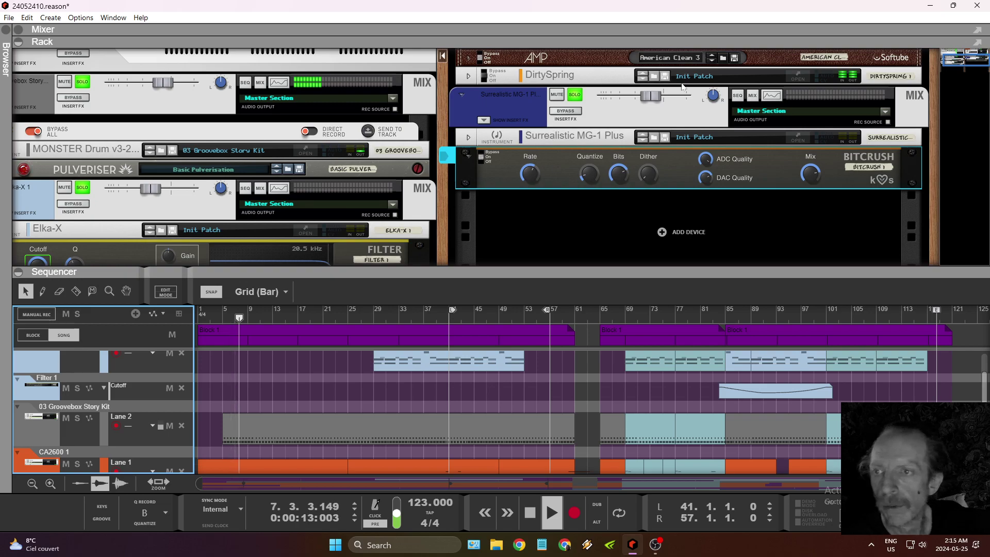
left_click_drag(524, 267, 524, 113)
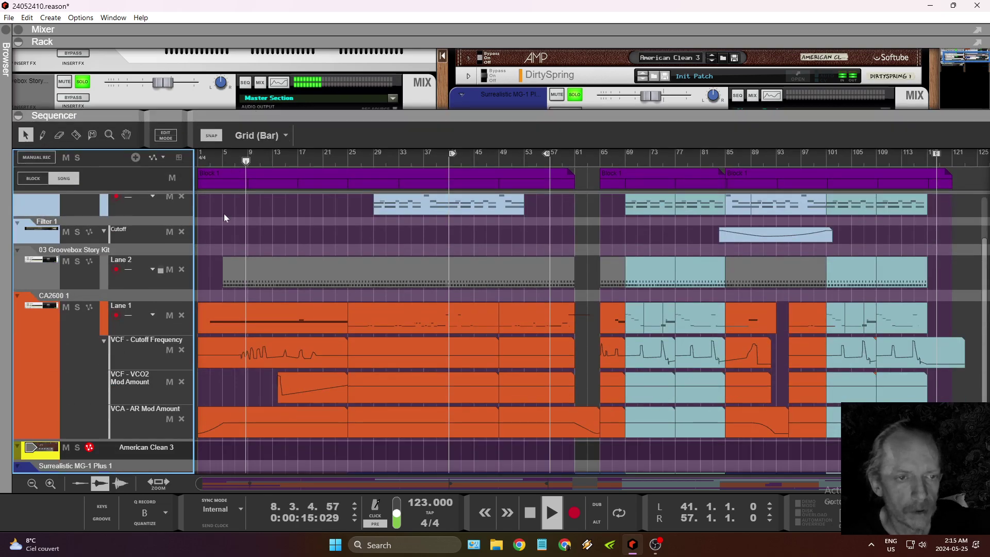
key("F7")
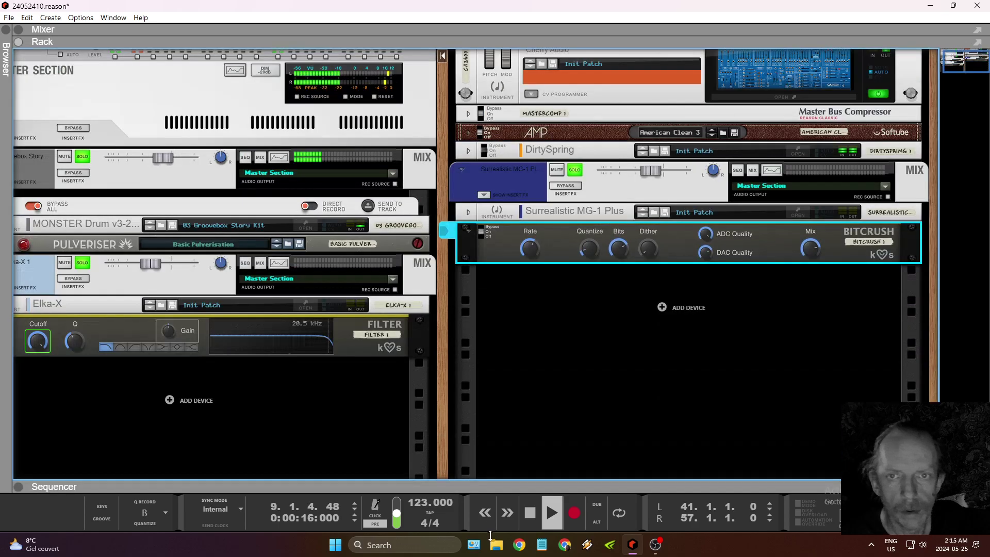
Compare the American Clean 3 amp bypassed and enabled, try its Bass at 10.0, and set its Mid to 5.8.
left_click(480, 131)
left_click(481, 131)
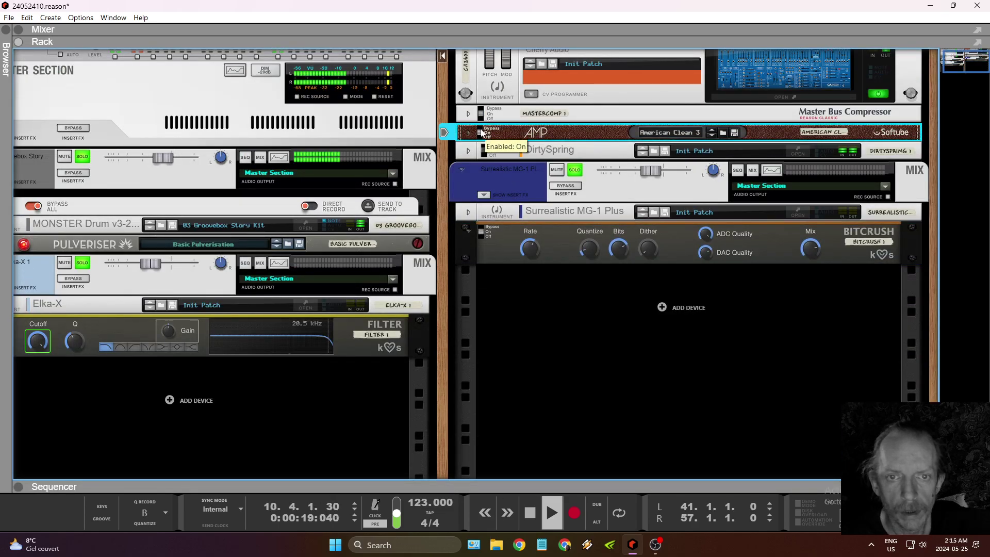
left_click(468, 133)
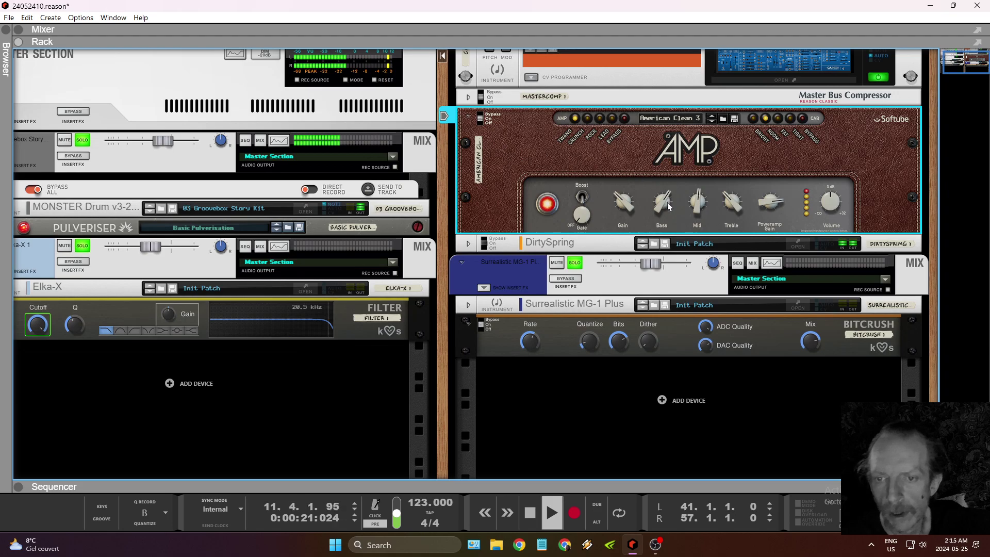
mouse_move(664, 211)
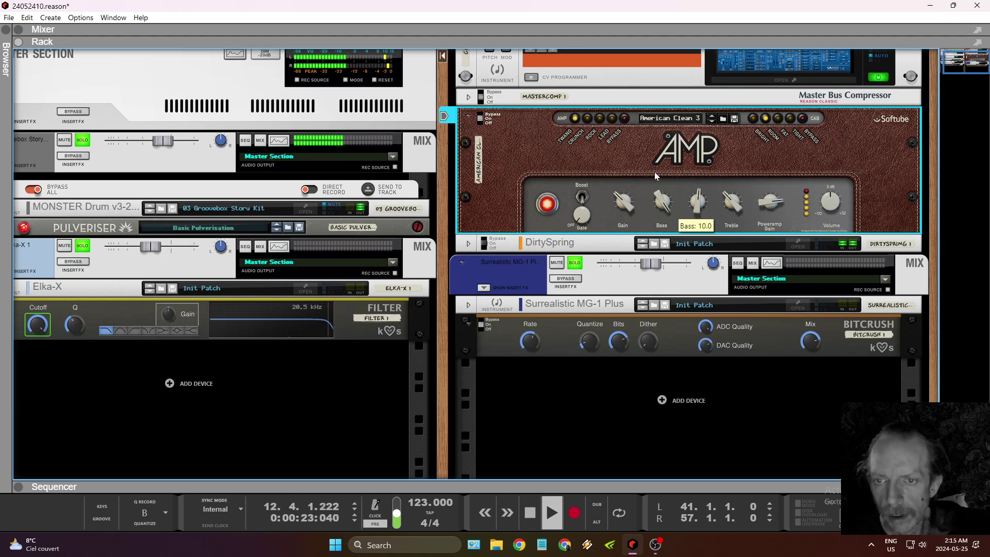
mouse_move(698, 202)
left_mouse_down()
mouse_move(711, 238)
mouse_move(699, 201)
left_mouse_up()
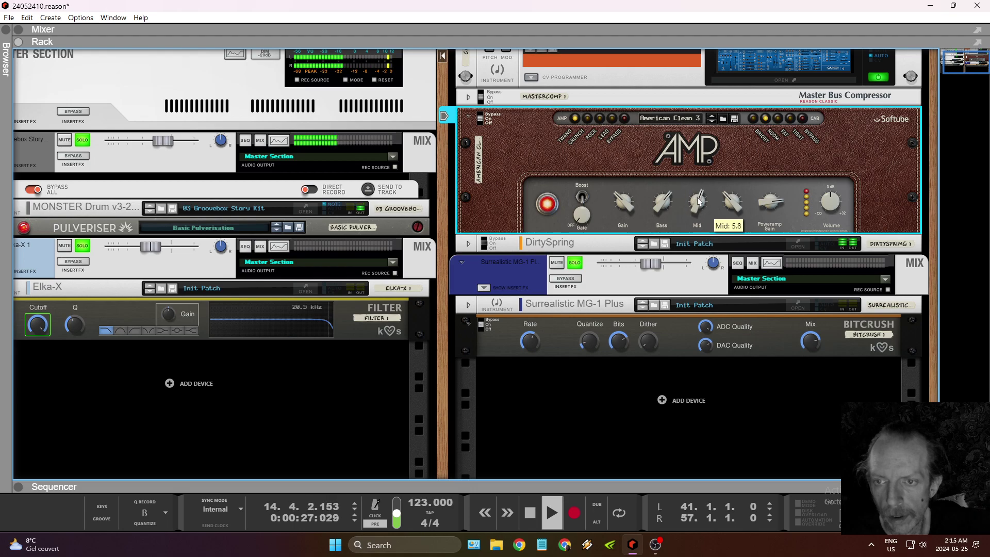
Mute the first VCF - Cutoff Frequency automation clip on the CA2600 track, starting at bar 1.
left_click_drag(526, 483, 521, 57)
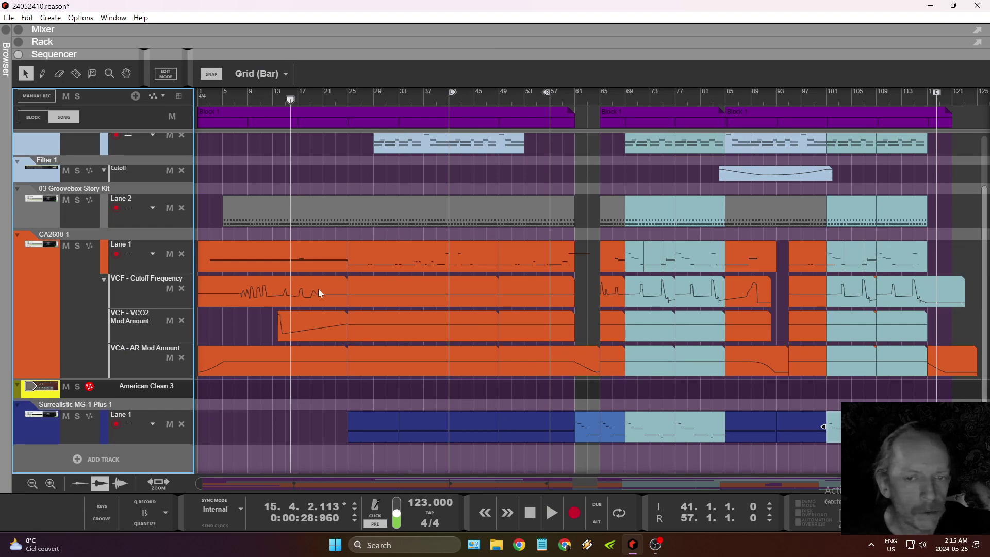
left_click(300, 296)
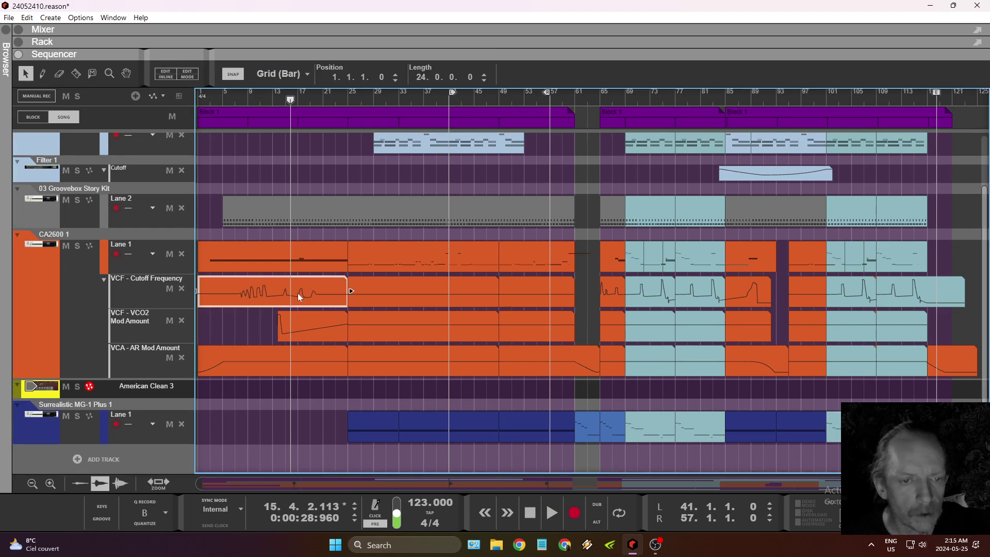
right_click(299, 297)
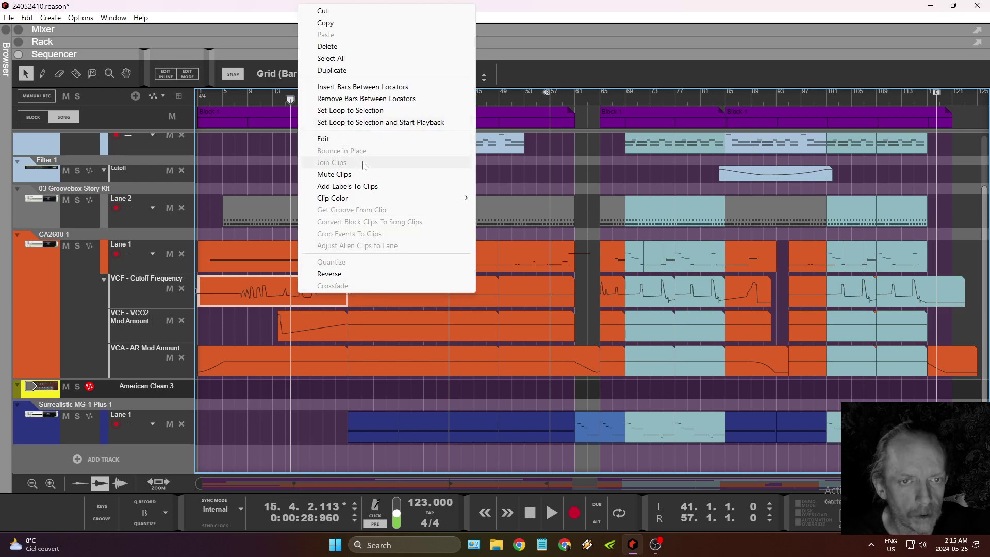
left_click(330, 171)
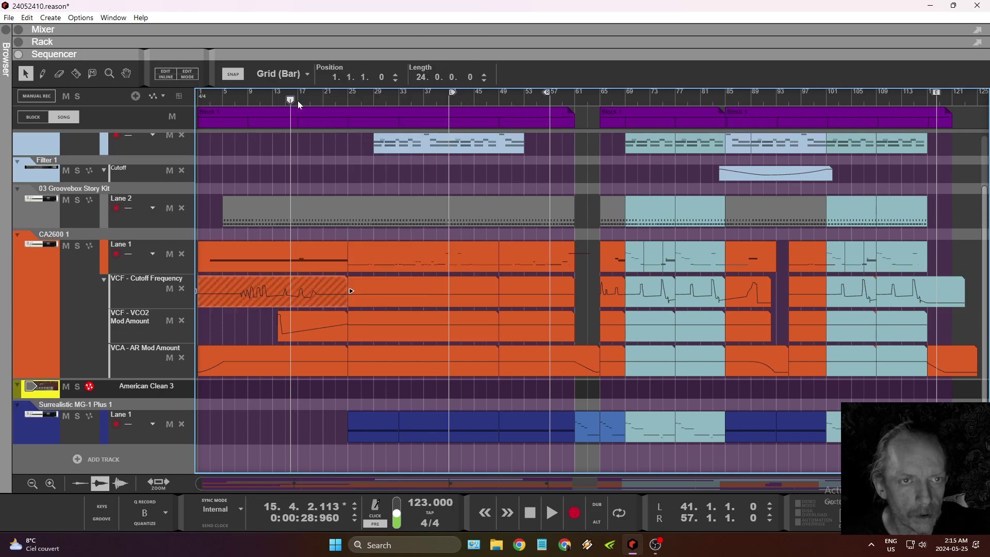
Restart playback from the beginning and delete the American Clean 3 track while keeping its device.
key("Home")
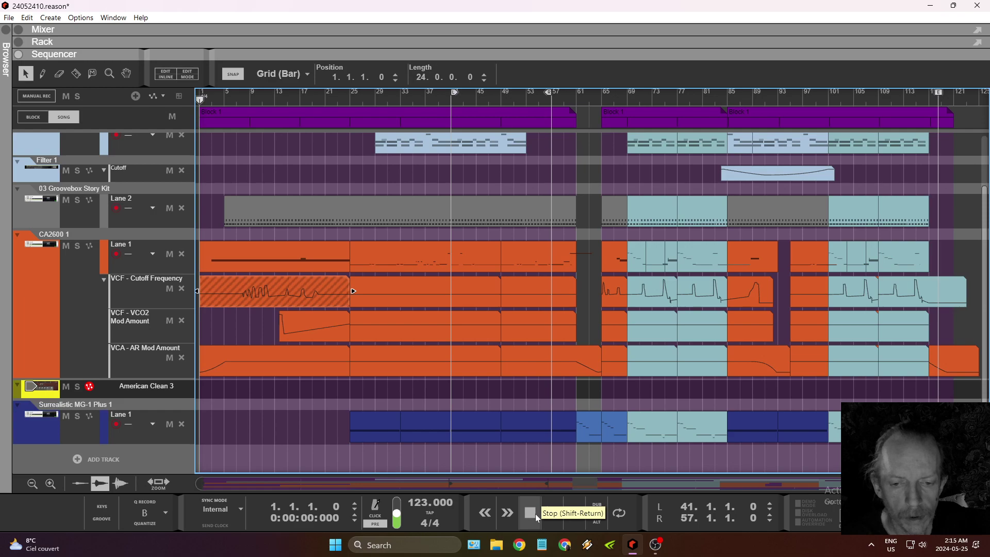
left_click(551, 512)
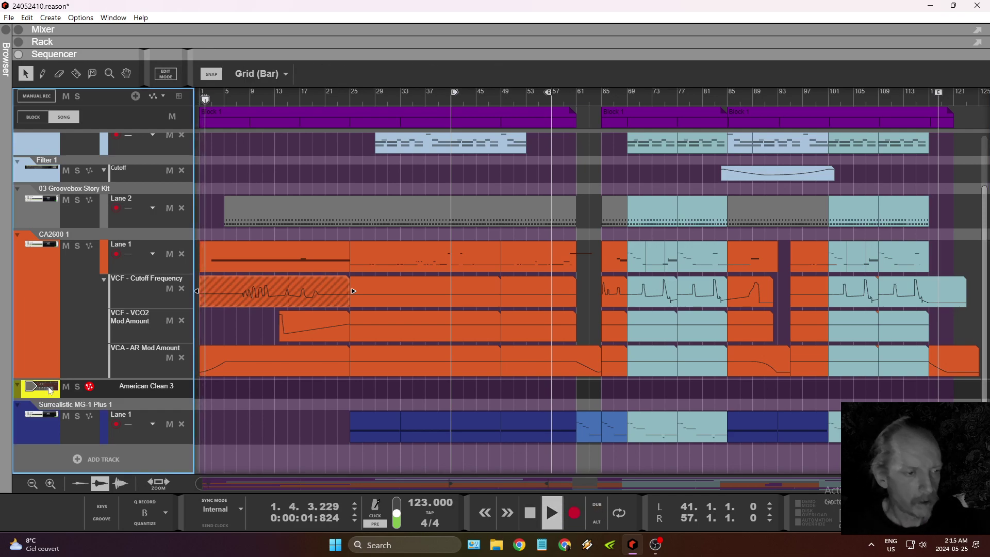
right_click(49, 388)
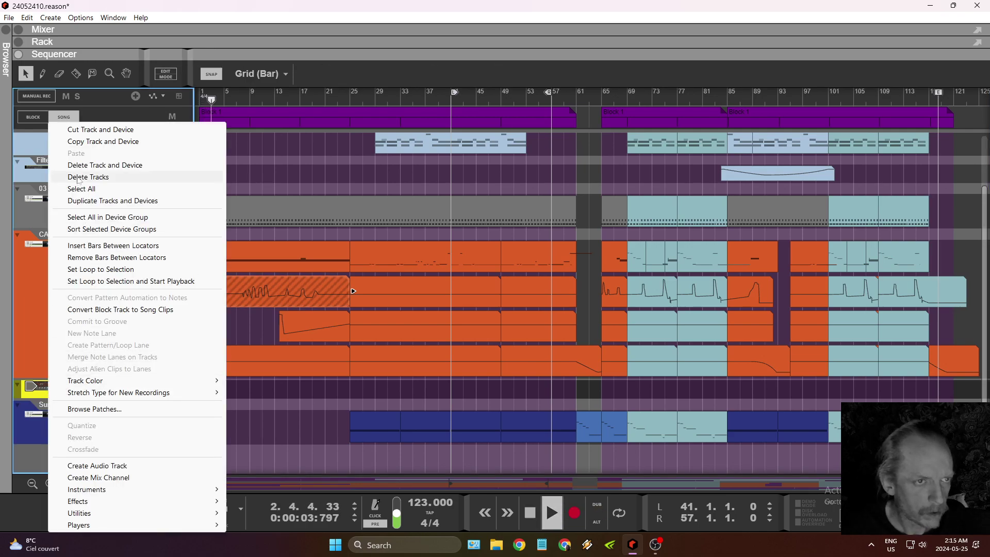
left_click(78, 178)
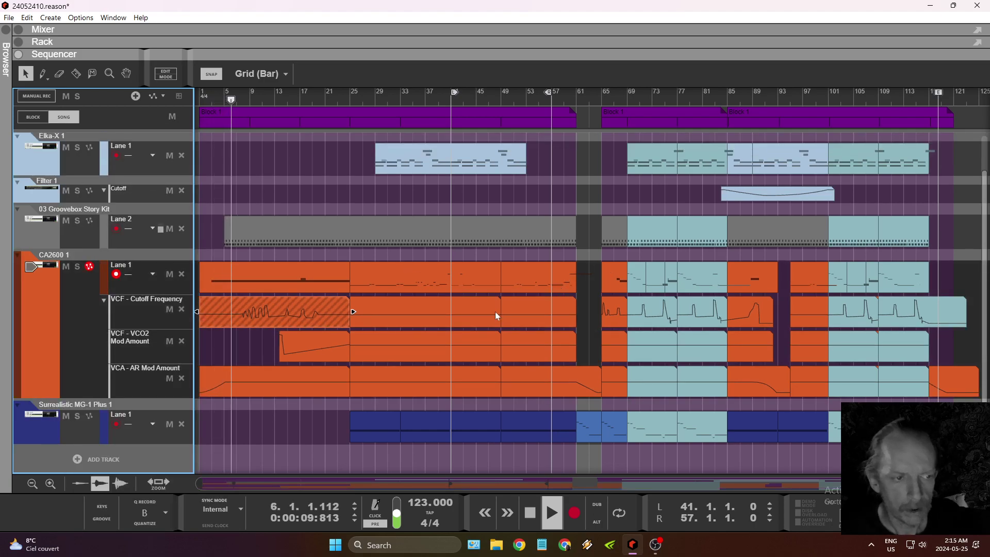
Mute the first VCF - VCO2 Mod Amount automation clip, starting at bar 13.
left_click(308, 342)
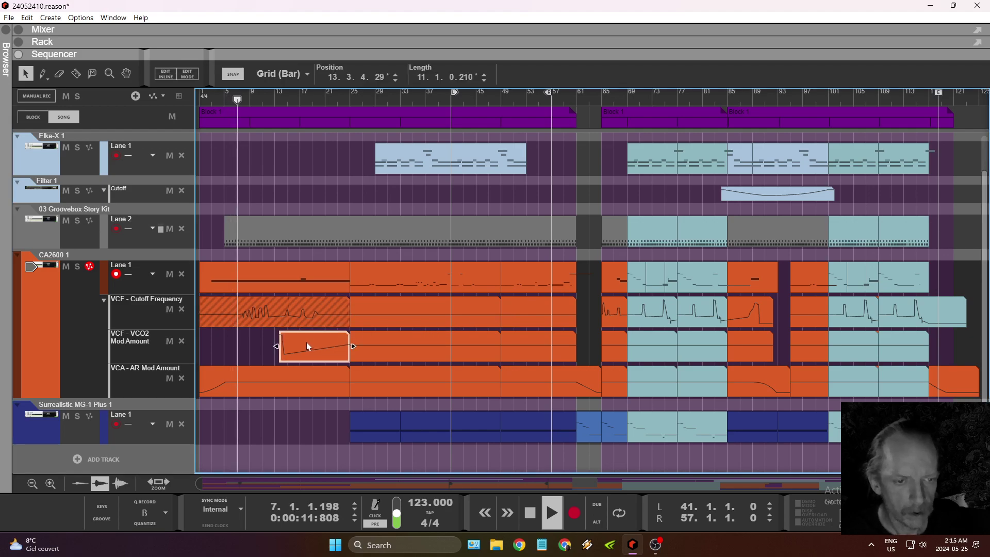
right_click(306, 342)
left_click(356, 224)
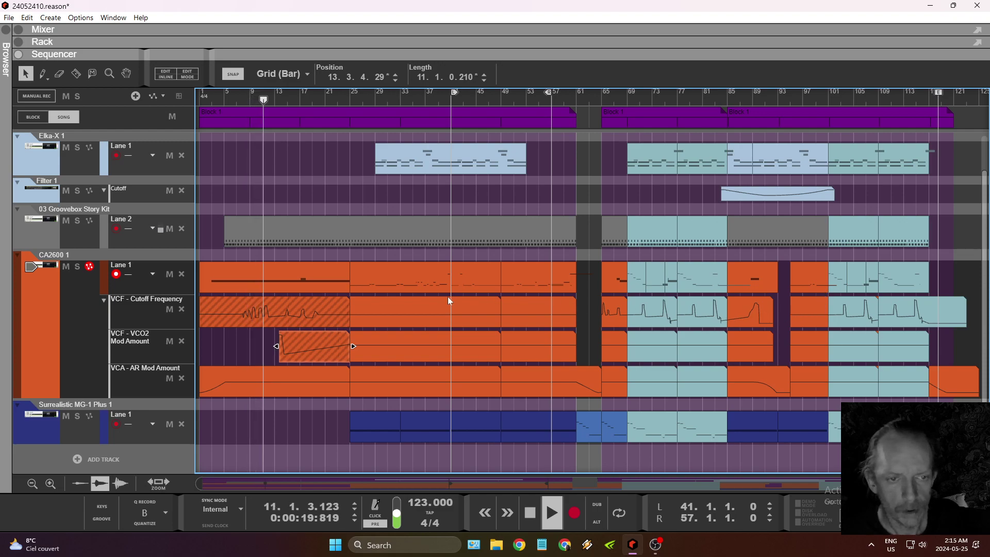
Stop playback, try splitting the first CA2600 note clip at bar 13 with the Razor, and undo the split.
left_click(298, 279)
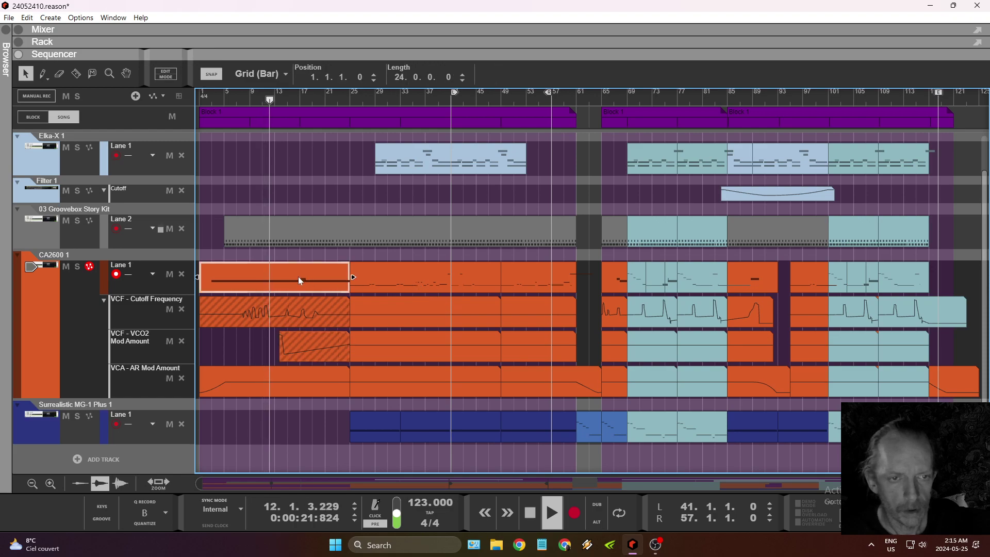
right_click(298, 278)
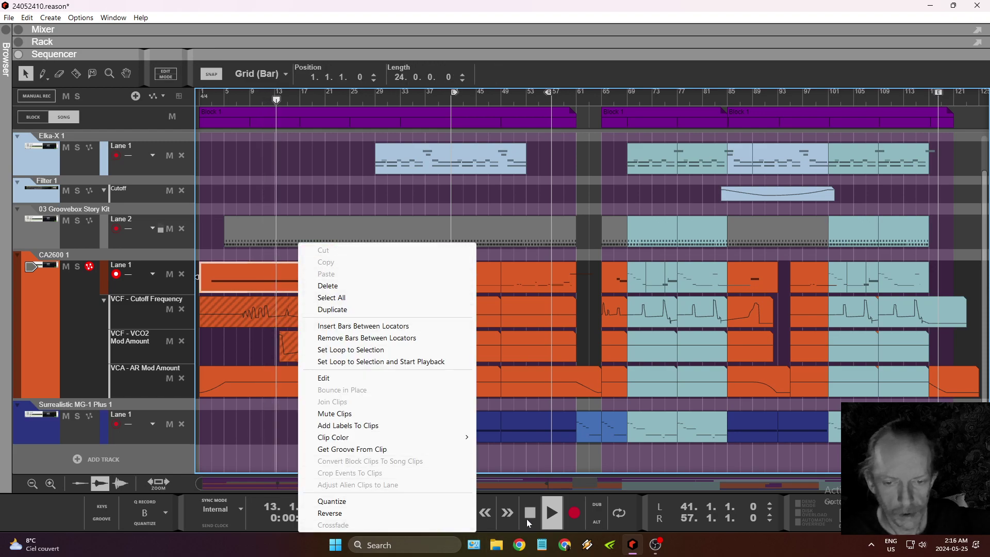
left_click(420, 514)
left_click(74, 75)
left_click(277, 269)
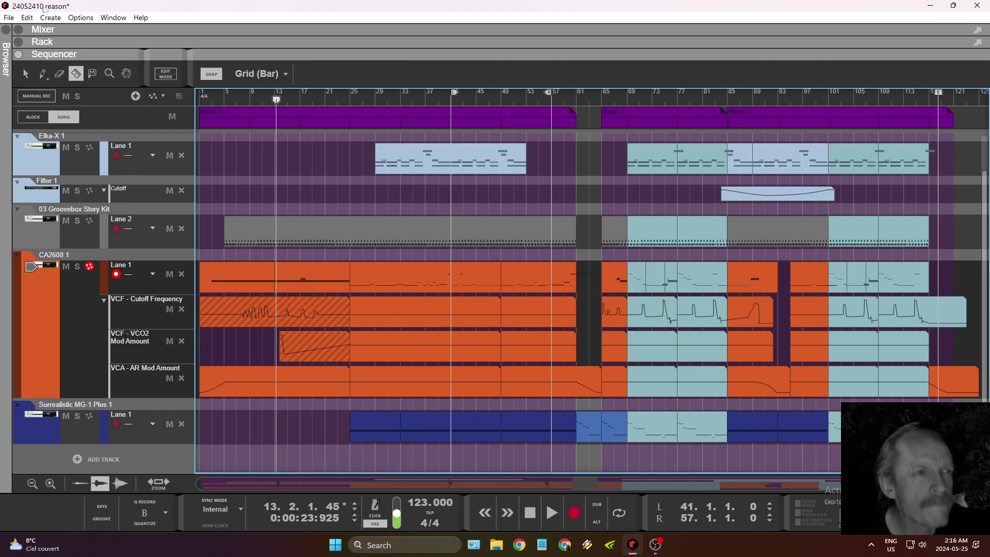
left_click(27, 18)
left_click(50, 18)
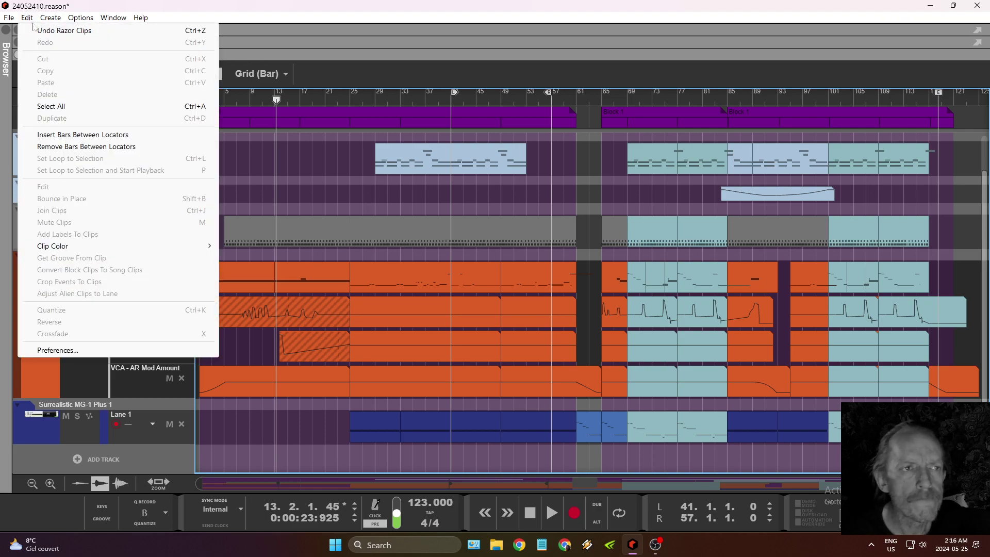
left_click(38, 33)
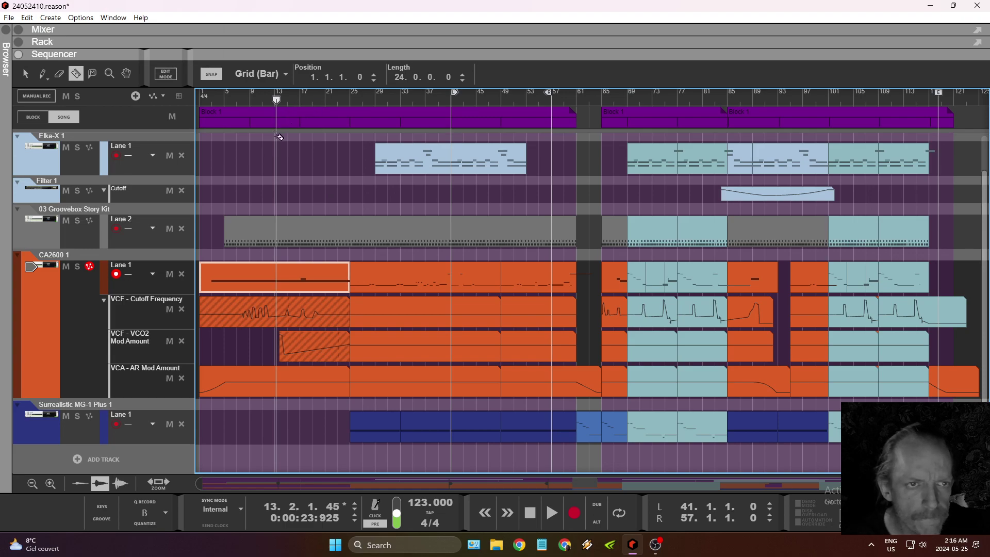
Split the first CA2600 note clip at bars 9 and 17, and open the middle section for note editing.
left_click(252, 268)
left_click(25, 73)
double_click(277, 278)
left_click(487, 145)
Try to cut the long CA2600 note at bar 9 with the Razor, and return to the Selection tool.
left_click(75, 73)
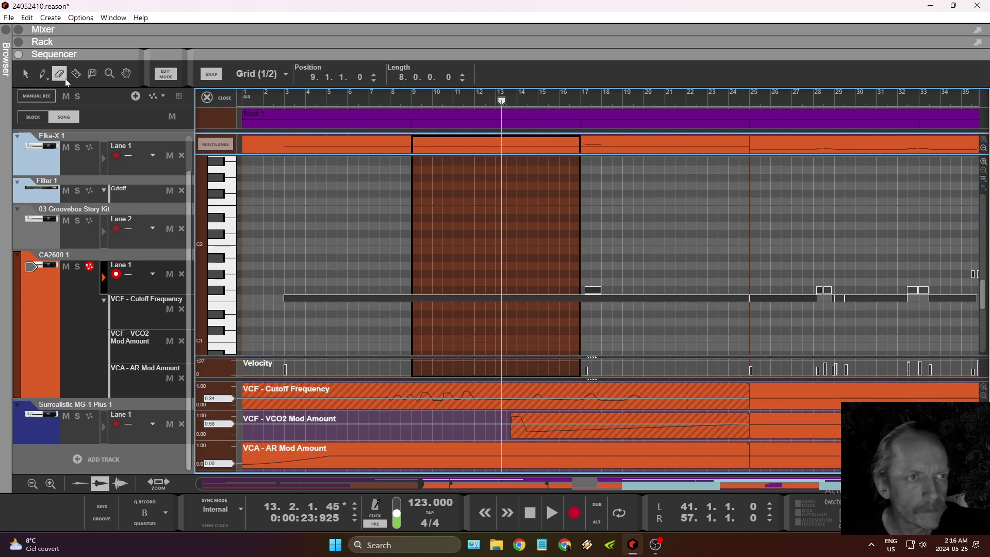
left_click(414, 294)
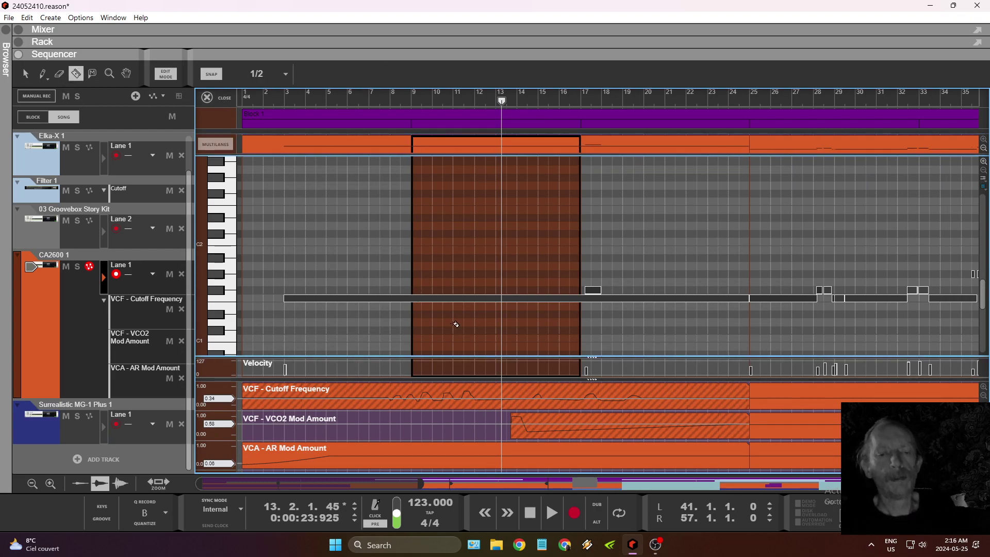
key("q")
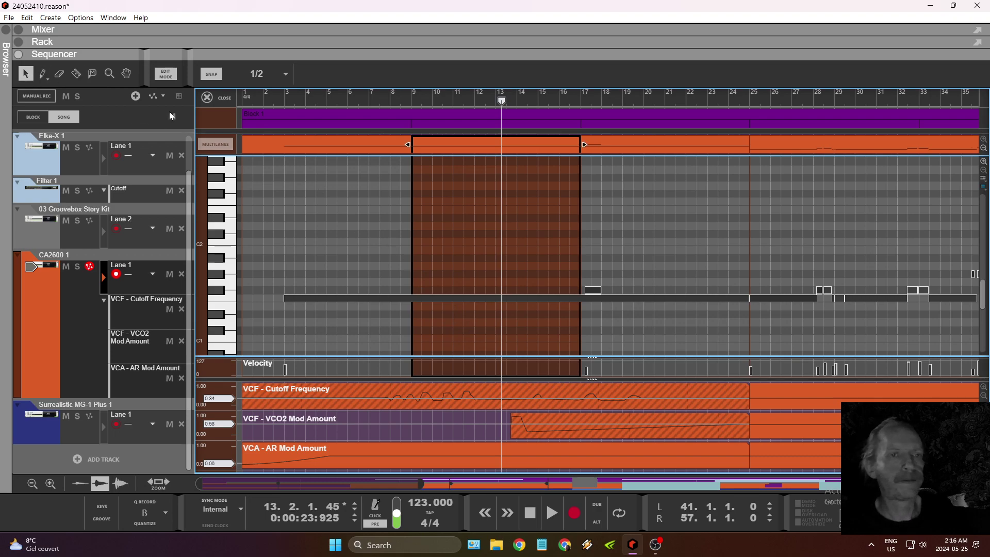
Split the long CA2600 note at bar 9 with the Razor and delete the part after the cut.
left_click(320, 150)
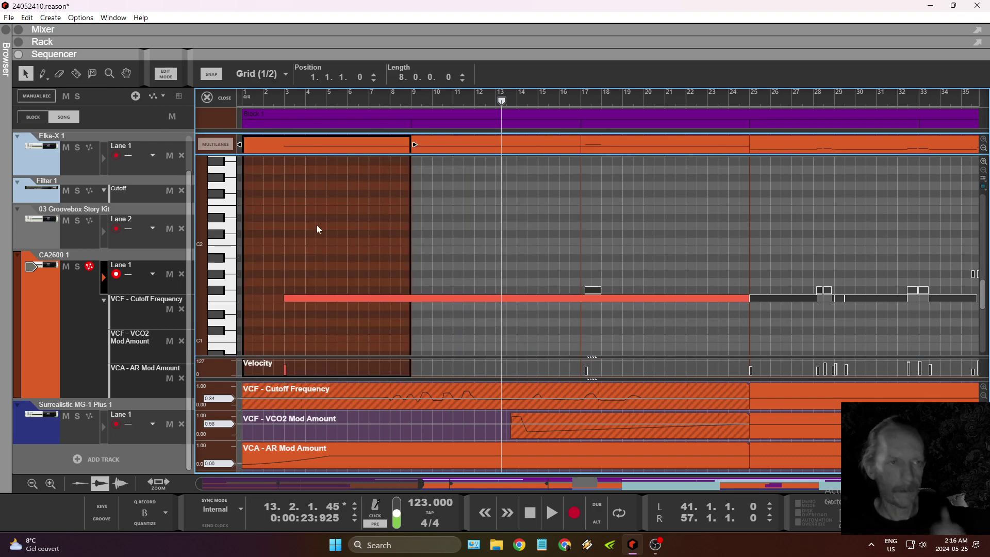
left_click(76, 73)
left_click(414, 299)
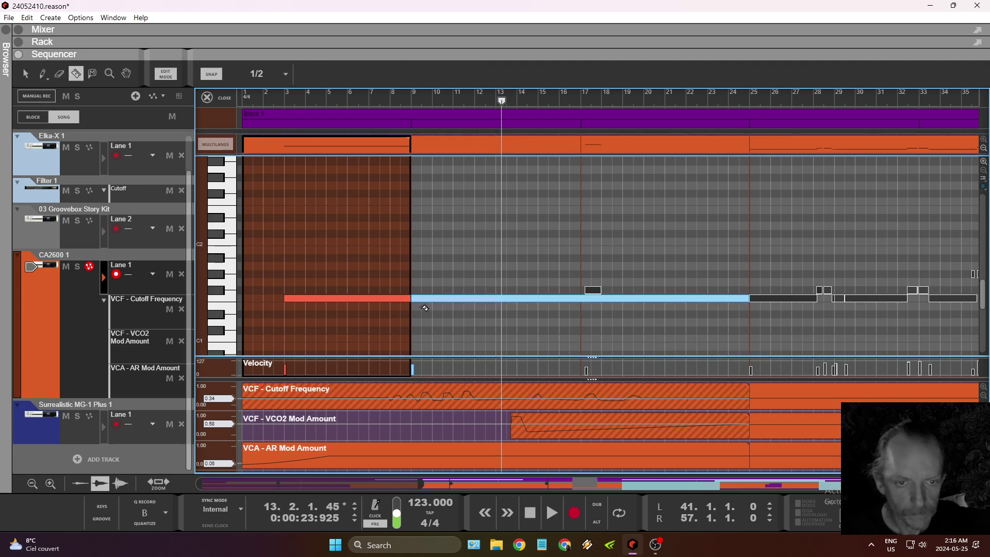
key("q")
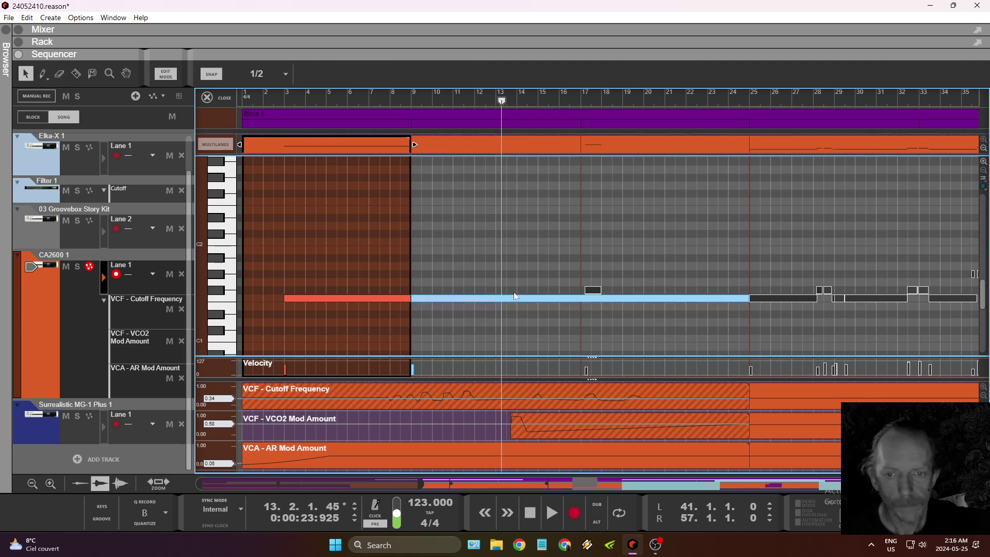
key("Delete")
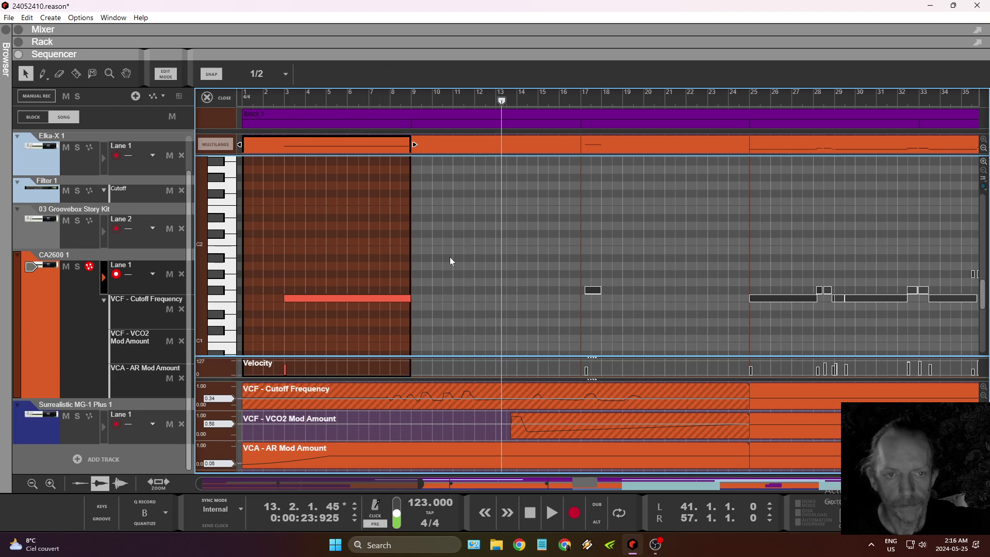
In the CA2600 clip at bar 9, draw a two-bar F1, a two-beat F#1 at bar 11 and a five-bar F1 at bar 12.
left_click(440, 150)
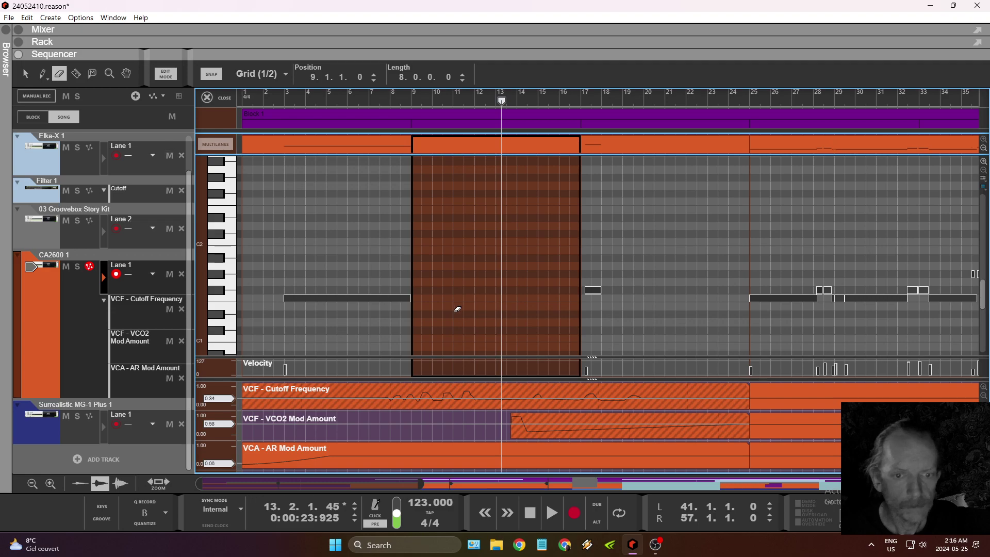
left_click(45, 74)
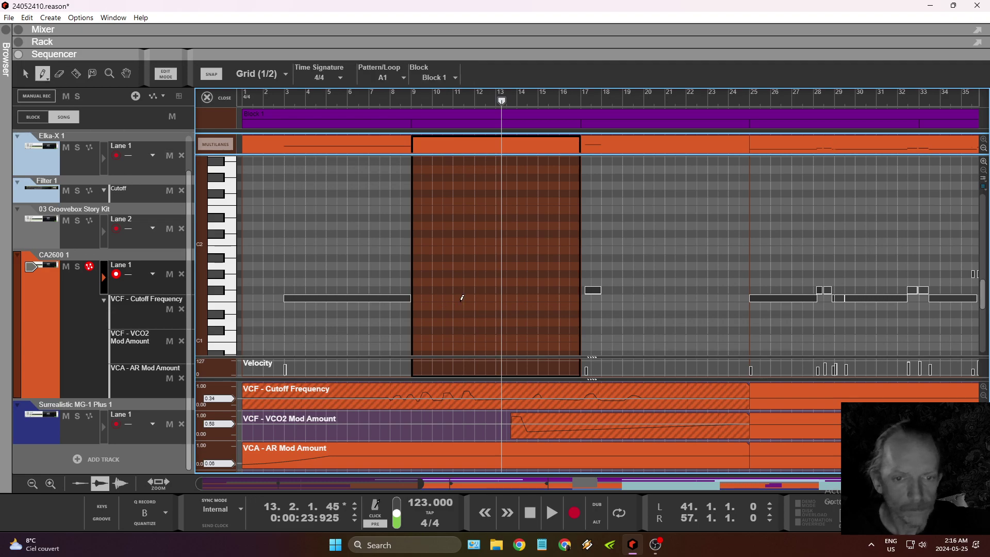
left_click_drag(417, 293, 431, 295)
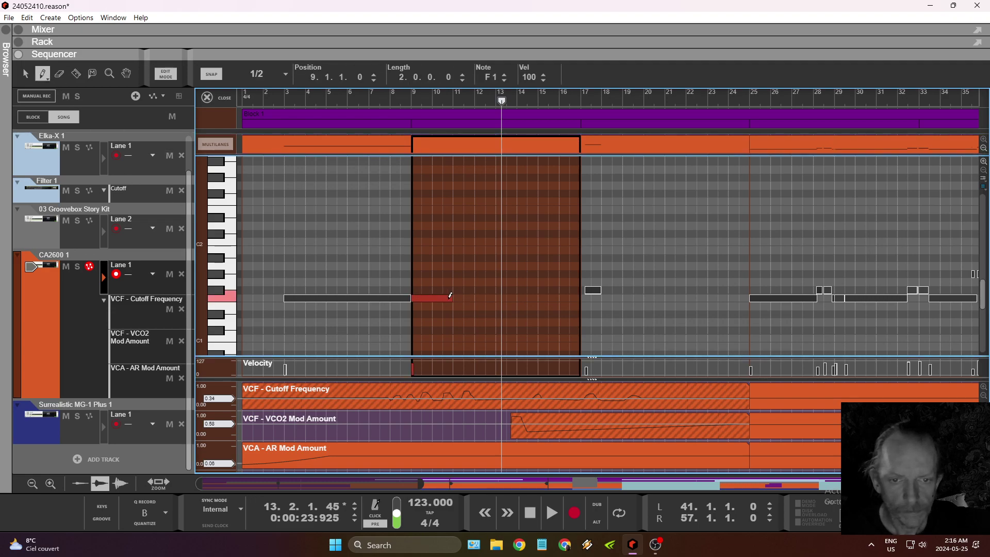
left_click(458, 291)
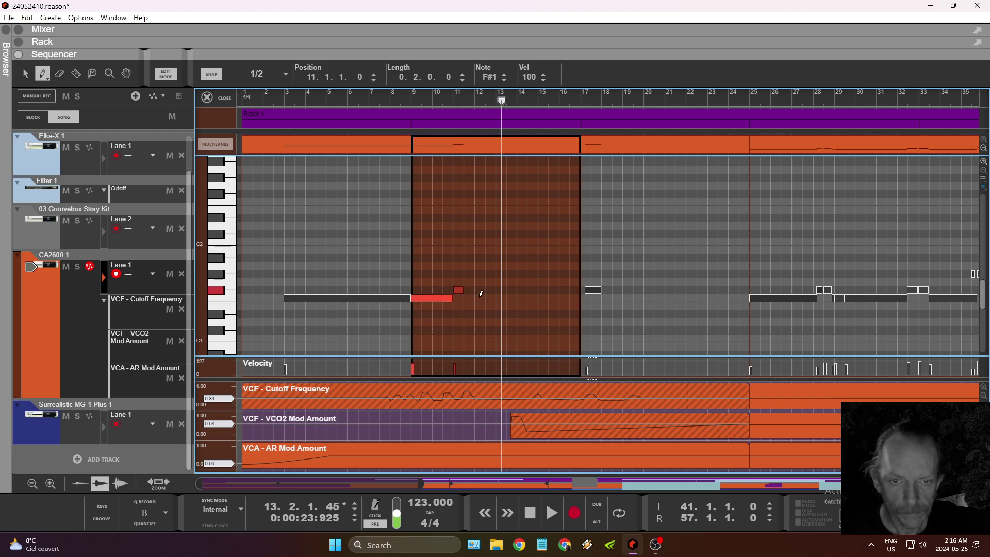
left_click_drag(482, 293, 498, 294)
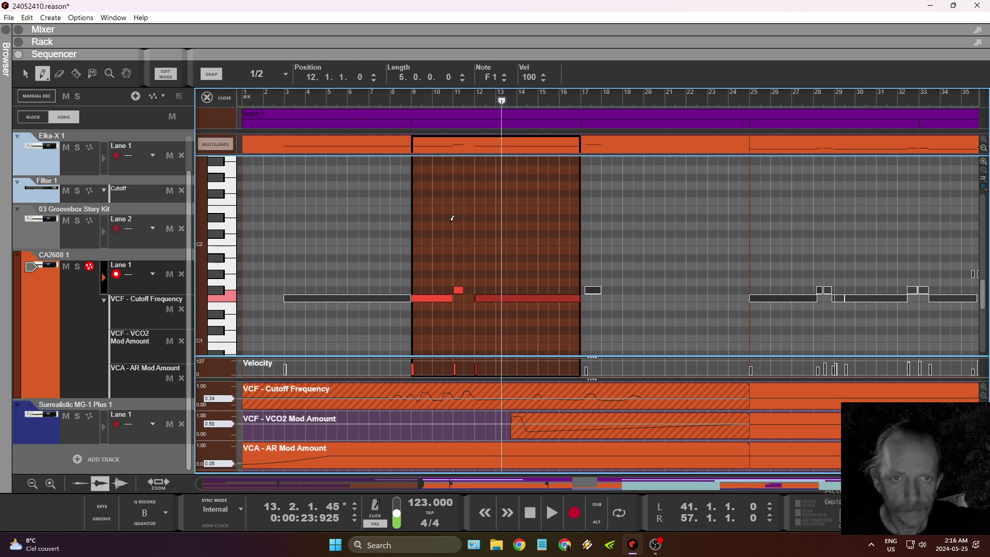
Play back the redrawn CA2600 notes through bar 17, and stop playback with the Selection tool active.
left_click(530, 512)
left_click(551, 512)
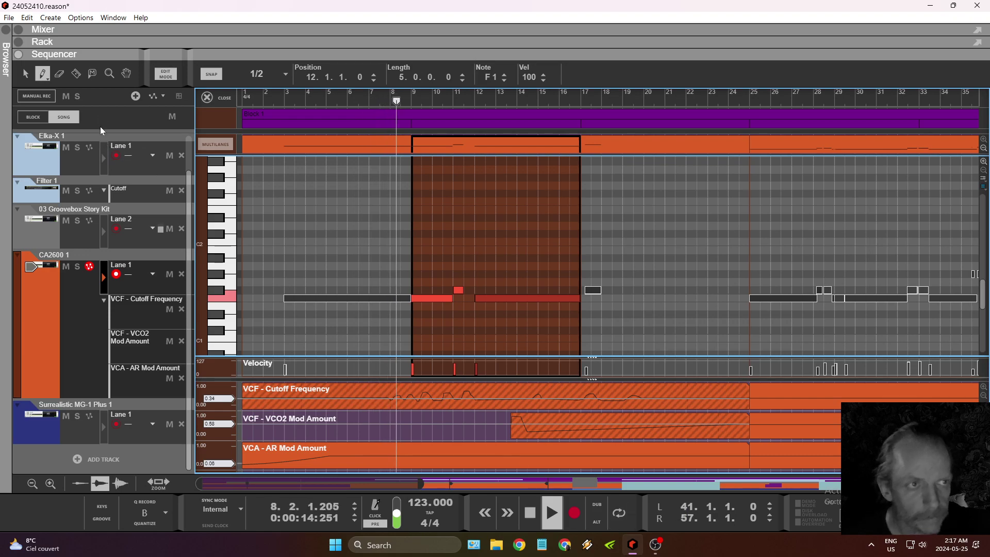
left_click(80, 74)
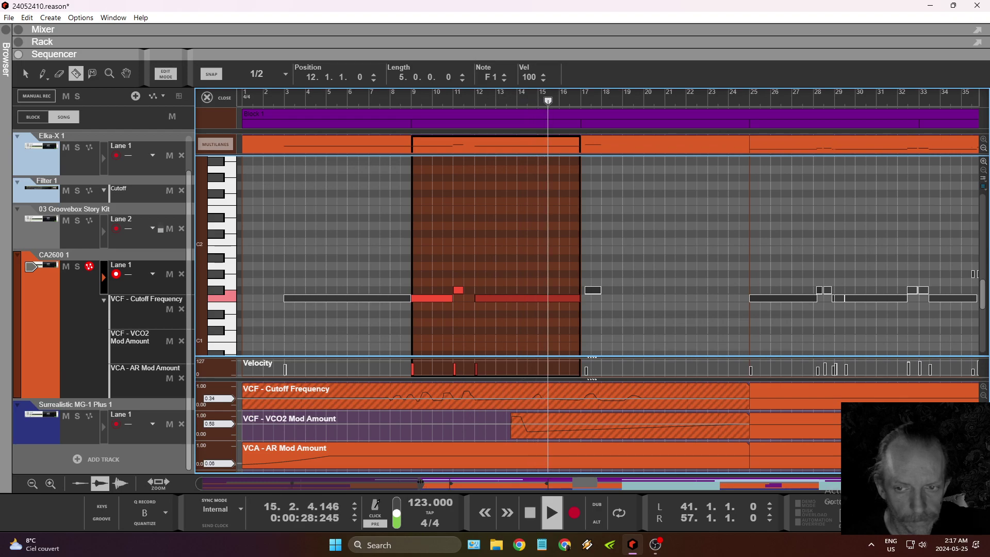
left_click(26, 73)
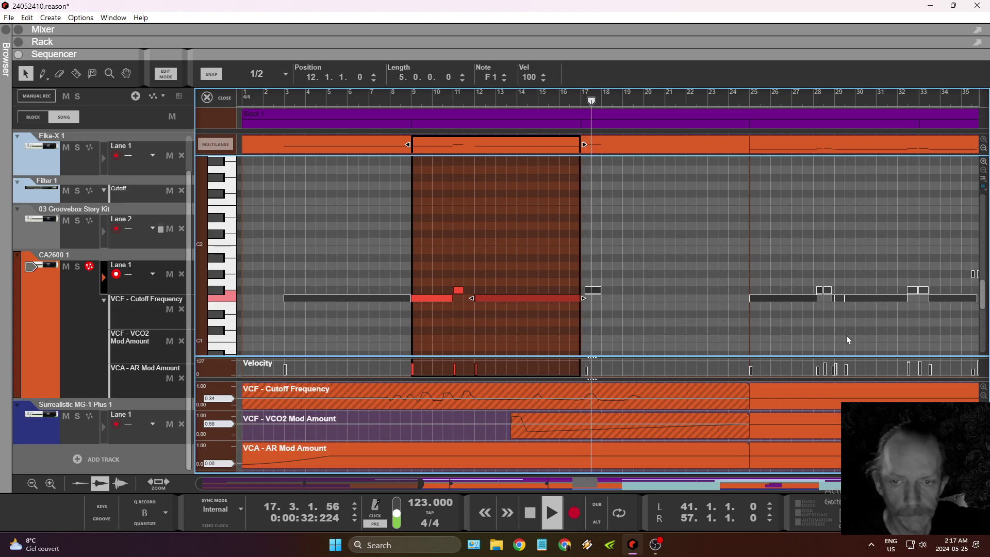
left_click(530, 513)
In the CA2600 clip starting at bar 17, move the F#1 note to the start of bar 17.
left_click(615, 150)
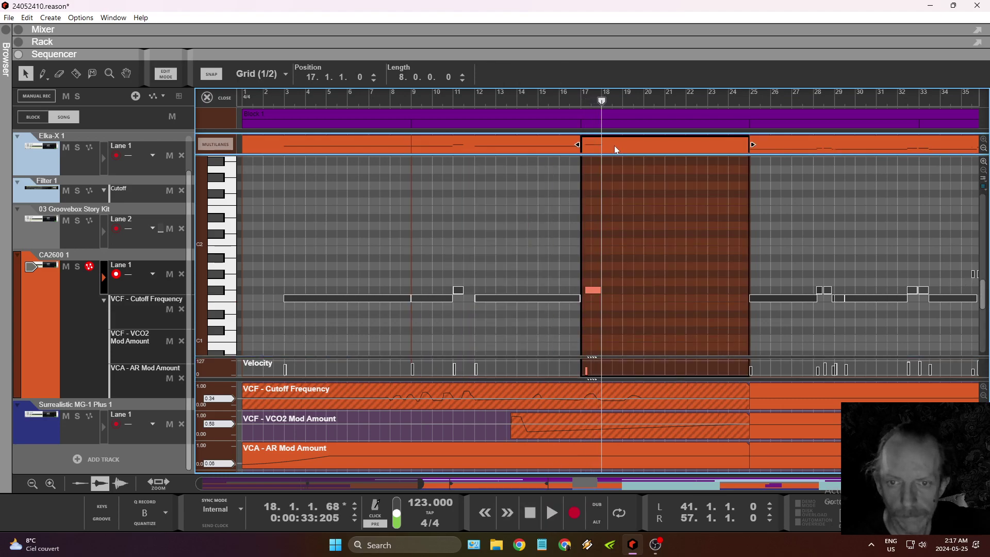
left_click_drag(595, 289, 590, 290)
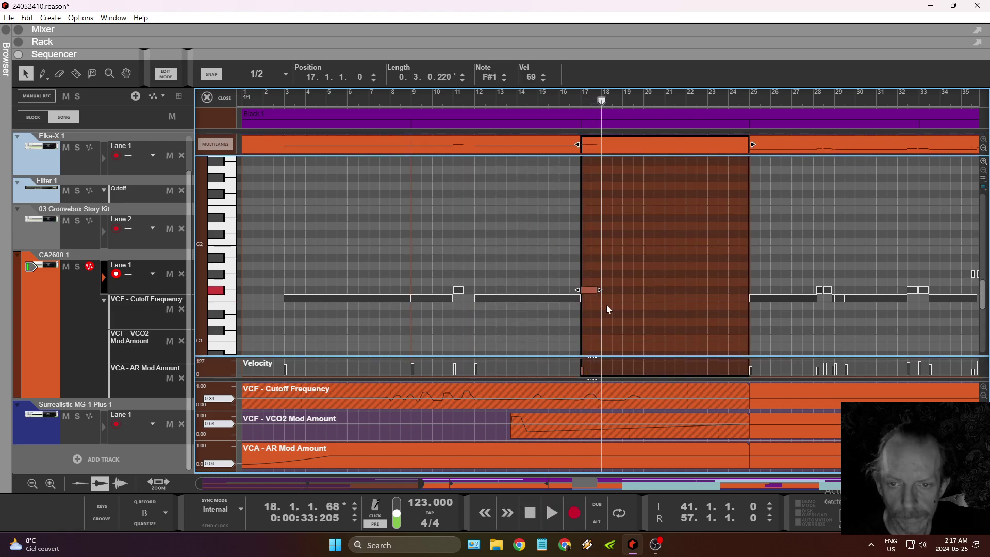
scroll(633, 313, "down", 5)
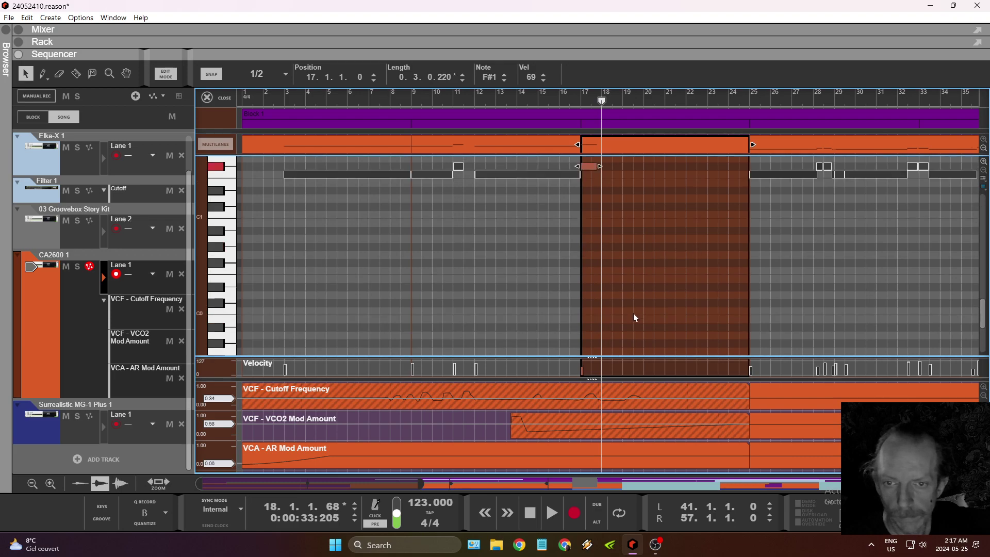
In the CA2600 clip at bar 17, draw two-beat notes A1 at bar 18 and F#1 at 18.3, and a five-bar F1 at bar 20.
left_click(543, 144)
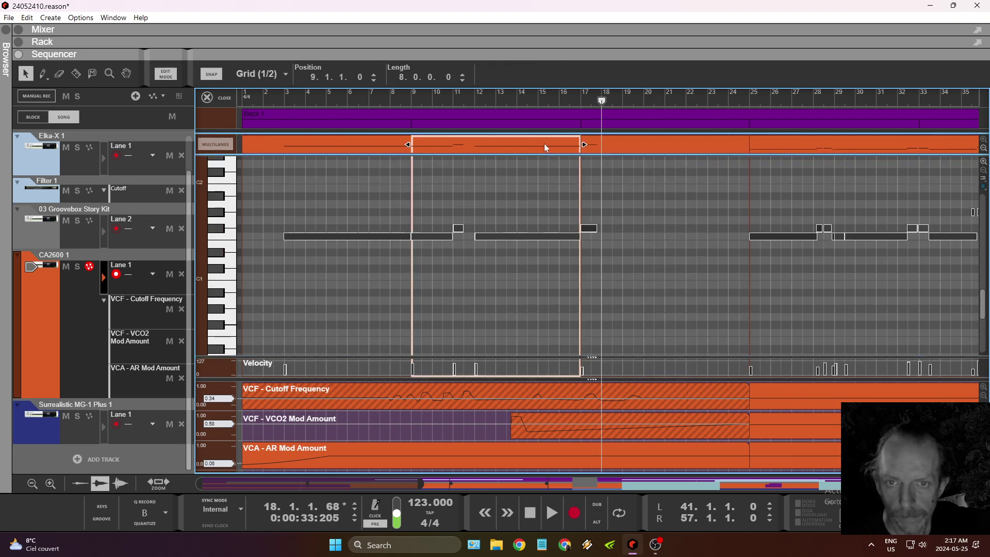
left_click(603, 149)
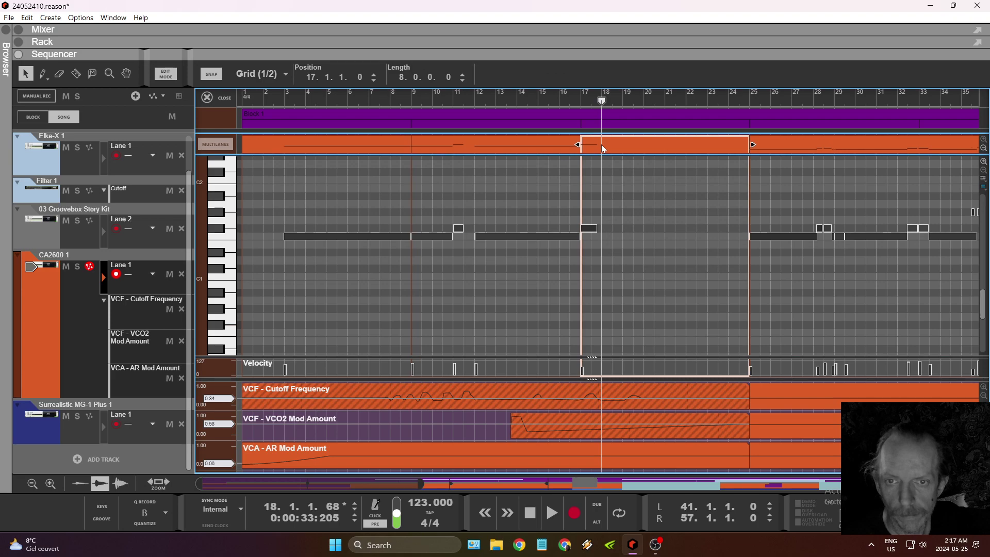
double_click(602, 145)
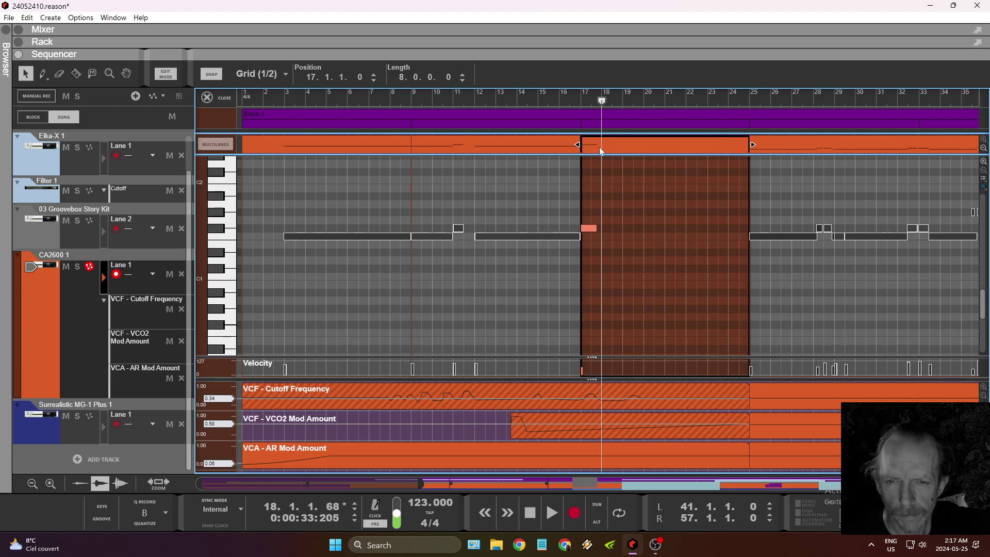
key("w")
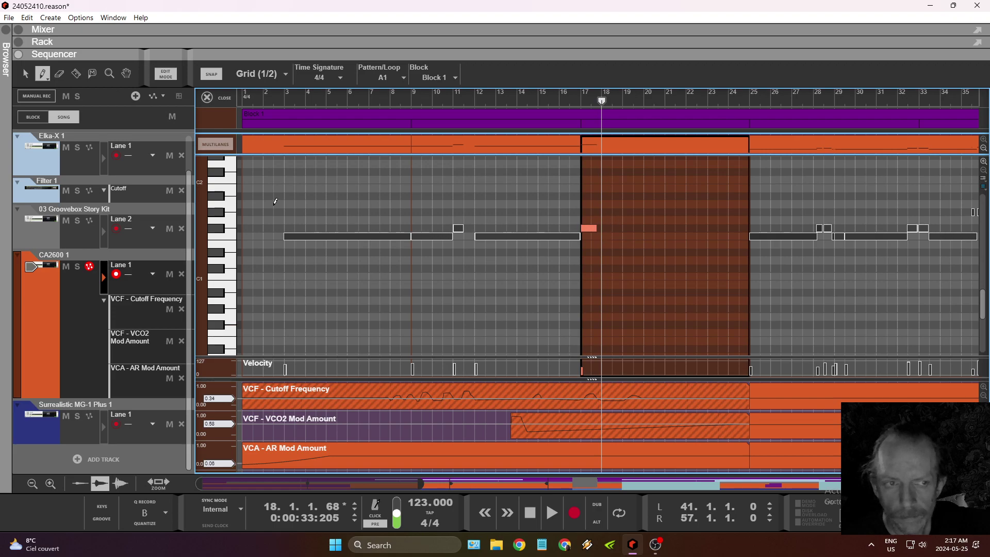
left_click(222, 209)
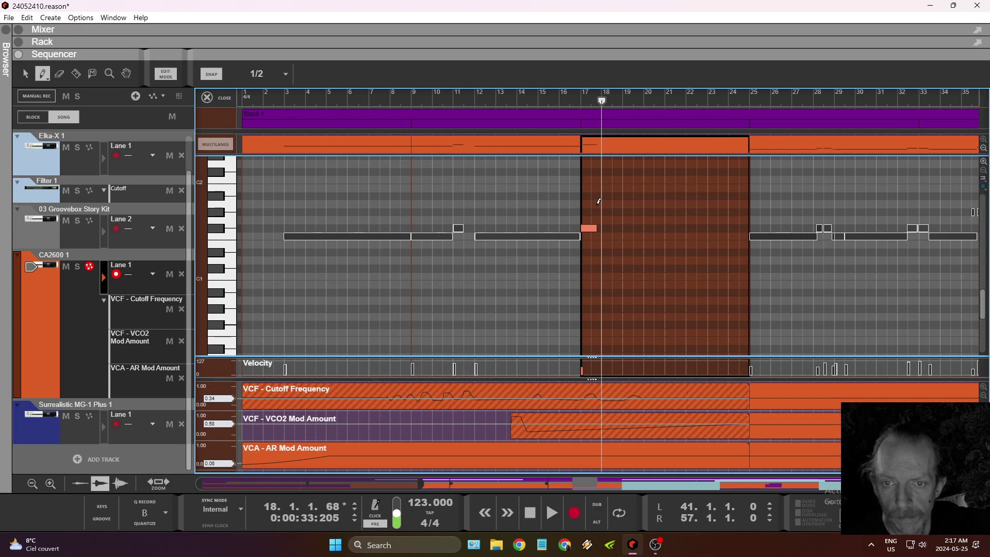
left_click(605, 201)
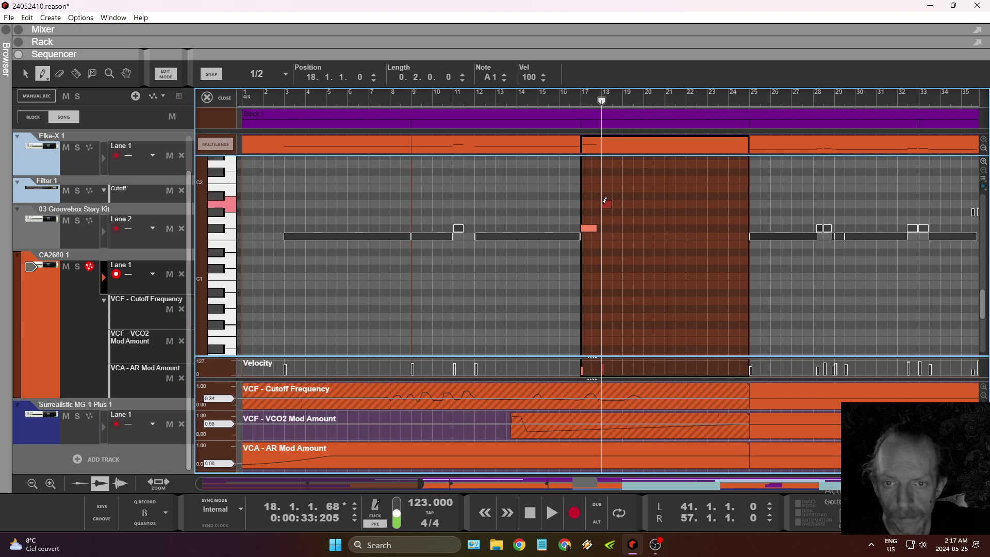
left_click(619, 226)
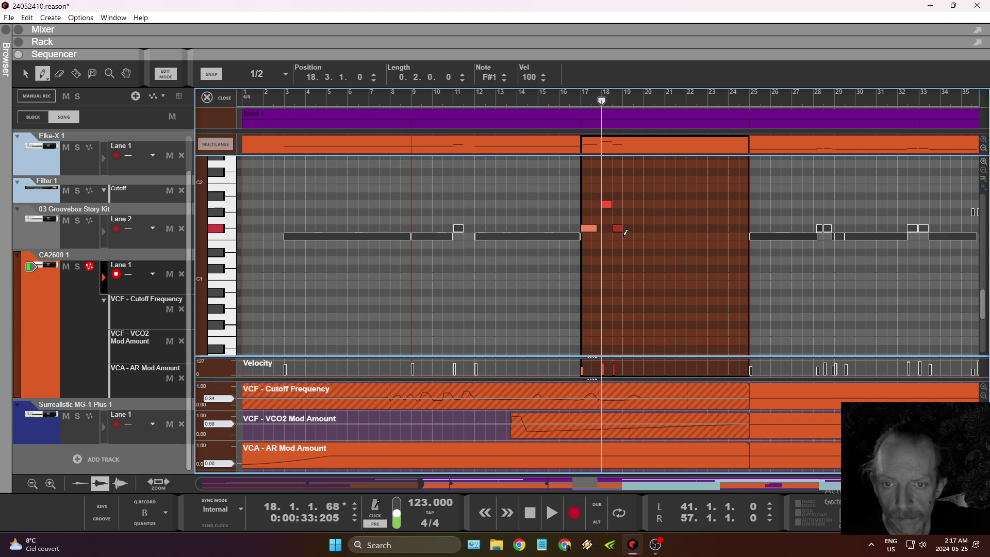
left_click_drag(646, 235, 737, 233)
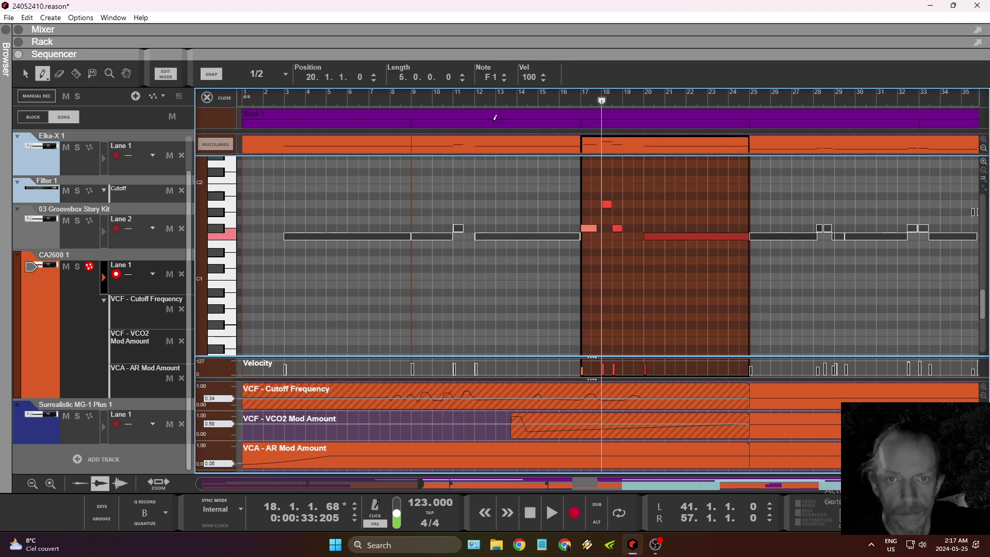
Play from bar 12, lengthen the F#1 note at 18.3 to one bar and two beats, and leave note editing.
left_click(471, 104)
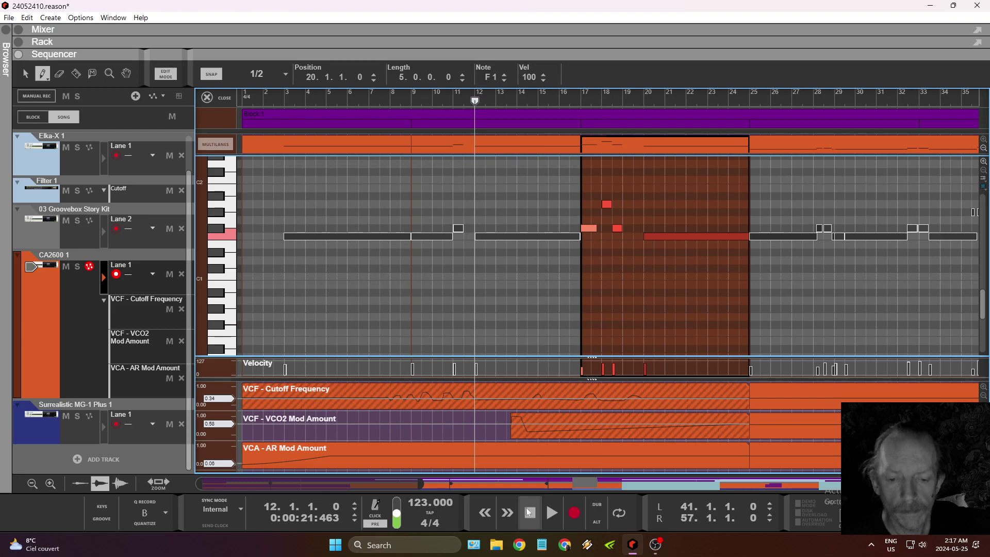
left_click(552, 513)
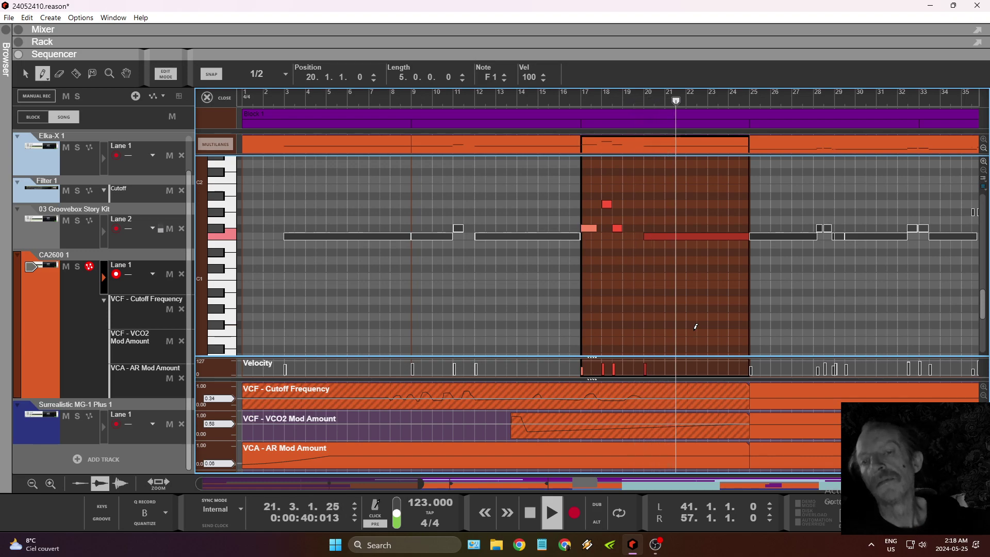
left_click(26, 74)
left_click(617, 228)
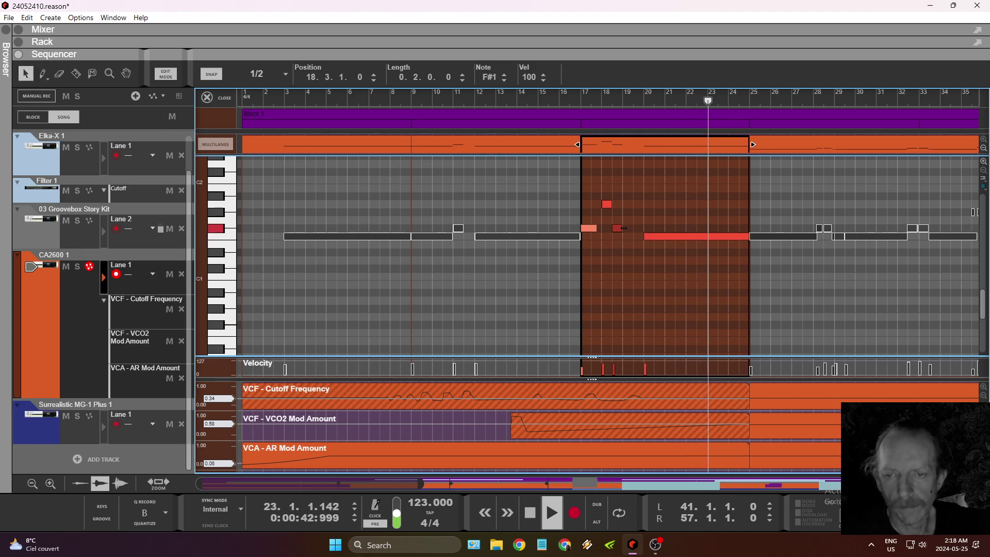
left_click_drag(621, 228, 646, 228)
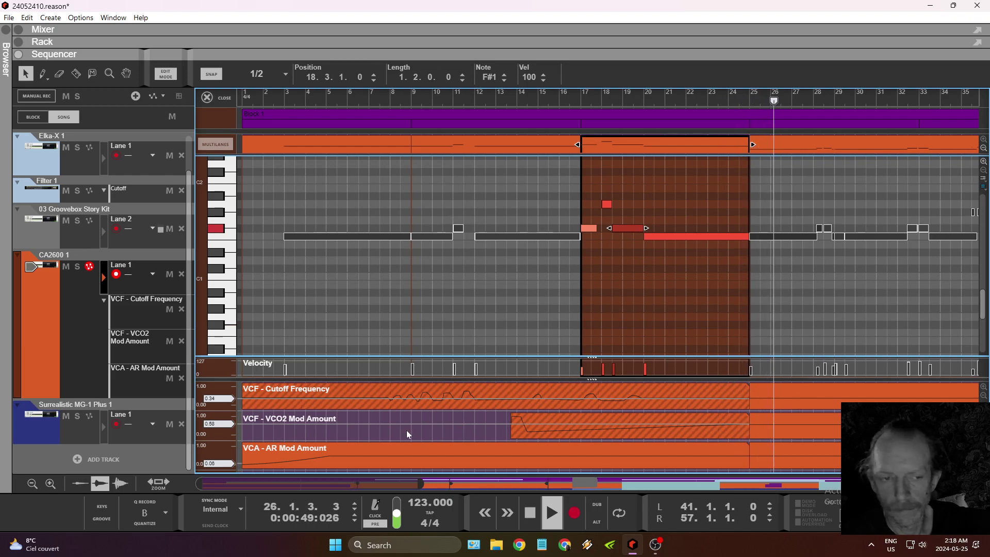
left_click(204, 100)
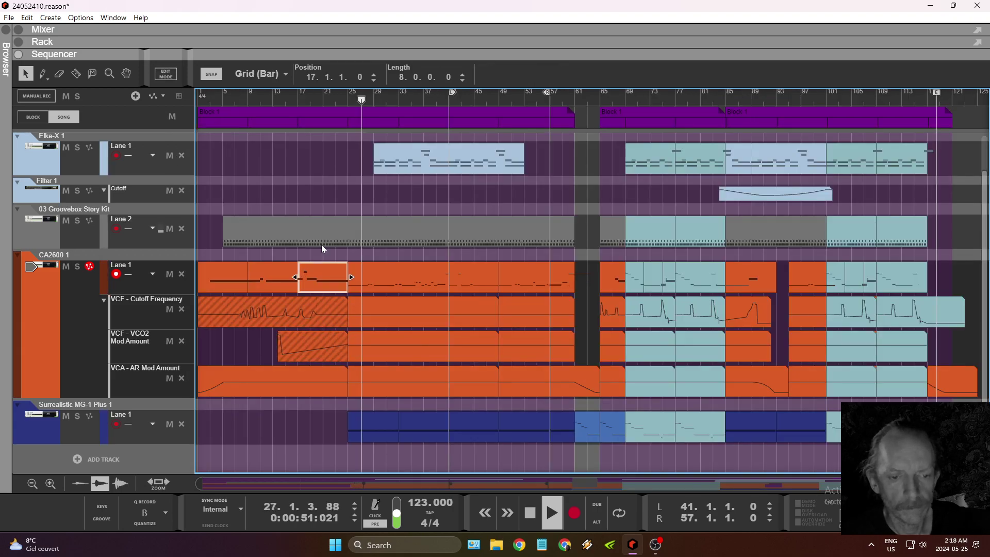
Solo the Surrealistic MG-1 Plus track briefly to hear it alone, unsolo it and stop playback.
left_click(78, 417)
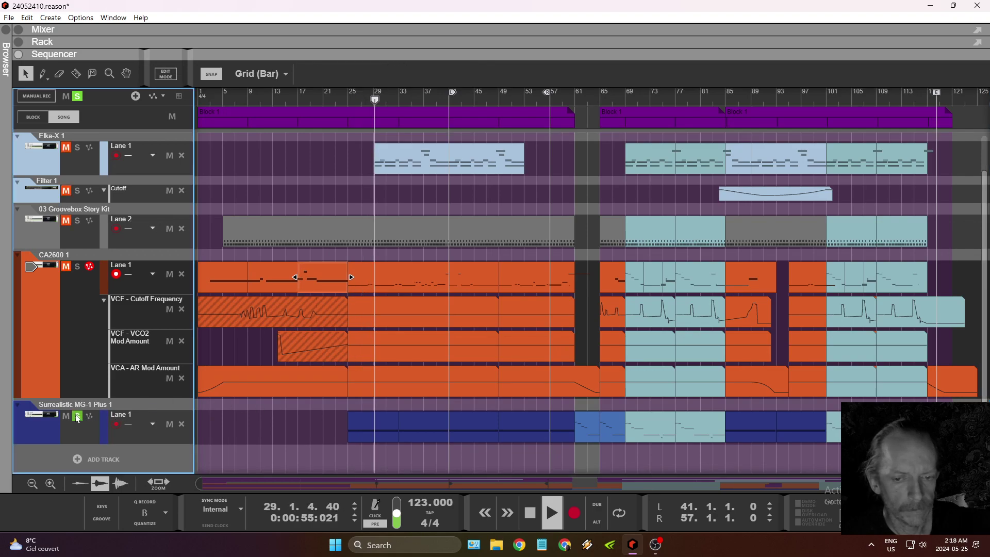
left_click(77, 416)
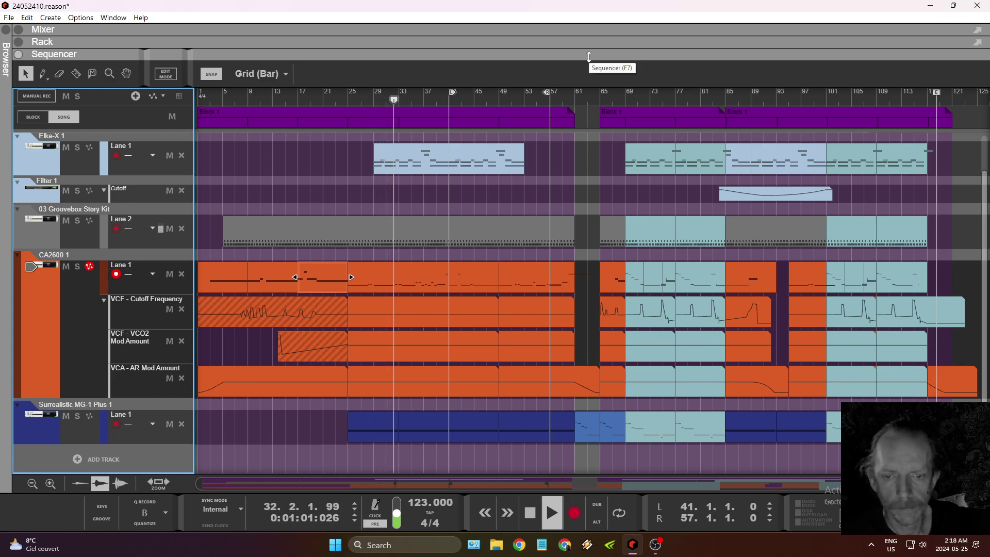
left_click(530, 513)
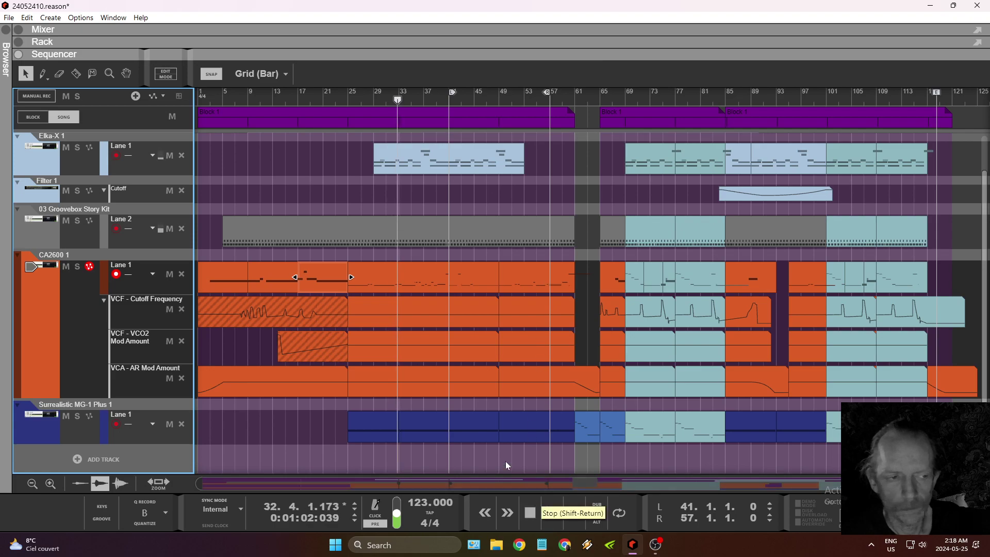
Open the Surrealistic MG-1 Plus instrument, audition a few keys on its keyboard, and close it.
double_click(42, 415)
left_click(531, 349)
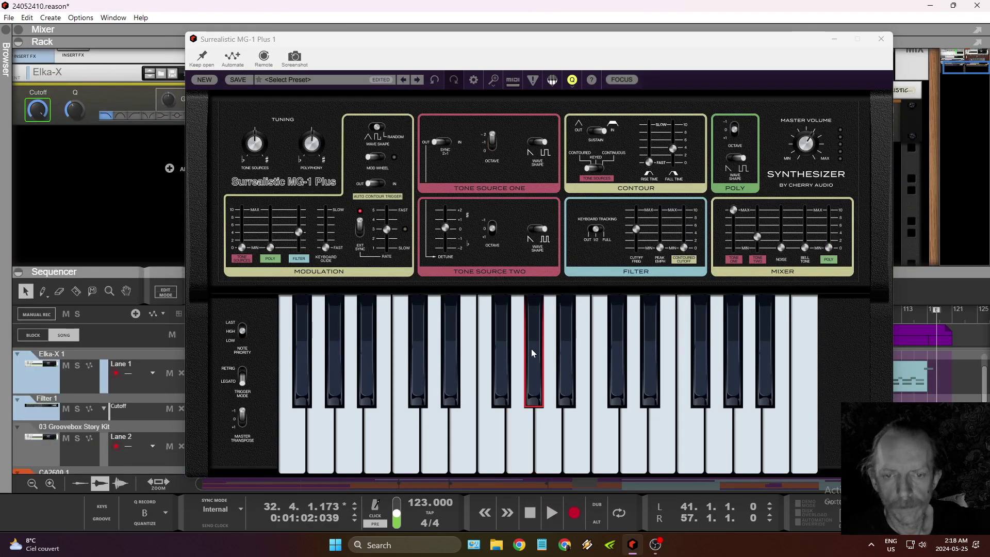
left_click(500, 448)
mouse_move(500, 448)
left_mouse_down()
mouse_move(467, 443)
mouse_move(488, 441)
left_mouse_up()
left_click(881, 40)
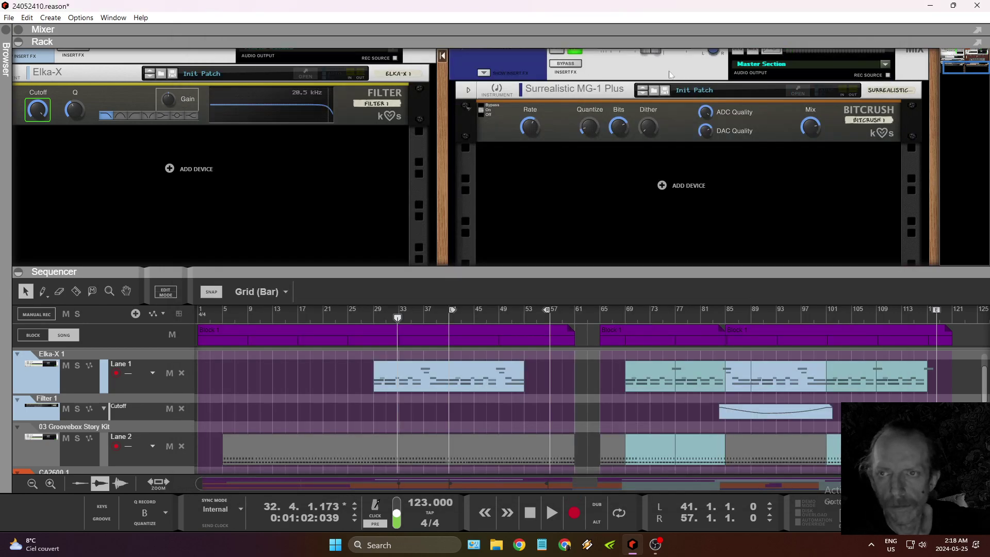
Lower the Surrealistic MG-1 Plus channel's high-pass filter to 26.5 Hz in the Spectrum EQ, and enlarge the sequencer area.
scroll(670, 75, "up", 2)
left_click(771, 109)
left_click_drag(95, 202, 59, 199)
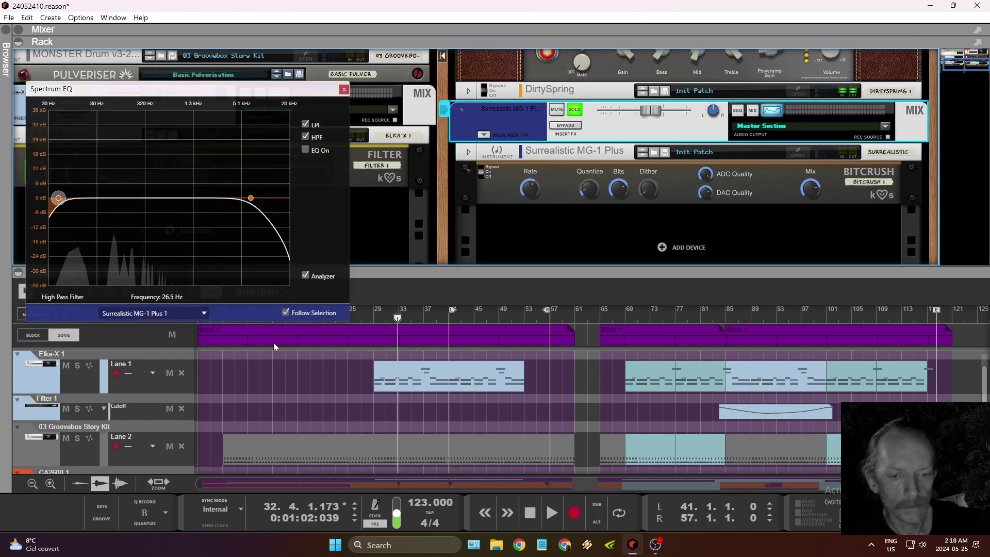
left_click(344, 90)
left_click_drag(446, 269, 446, 110)
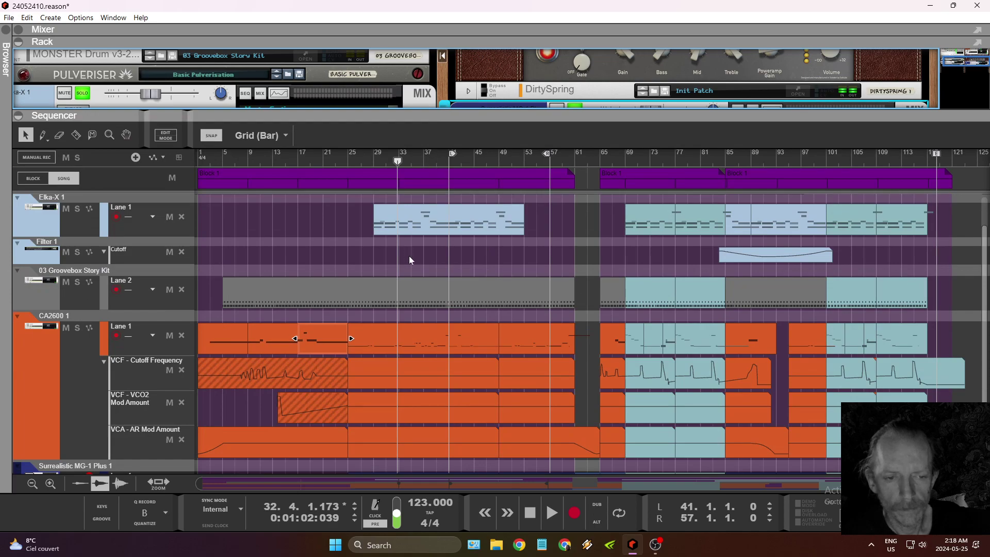
Play the song from bar 25, enlarge the rack, and show the Surrealistic MG-1 Plus channel in the Spectrum EQ.
scroll(385, 289, "down", 2)
left_click(359, 155)
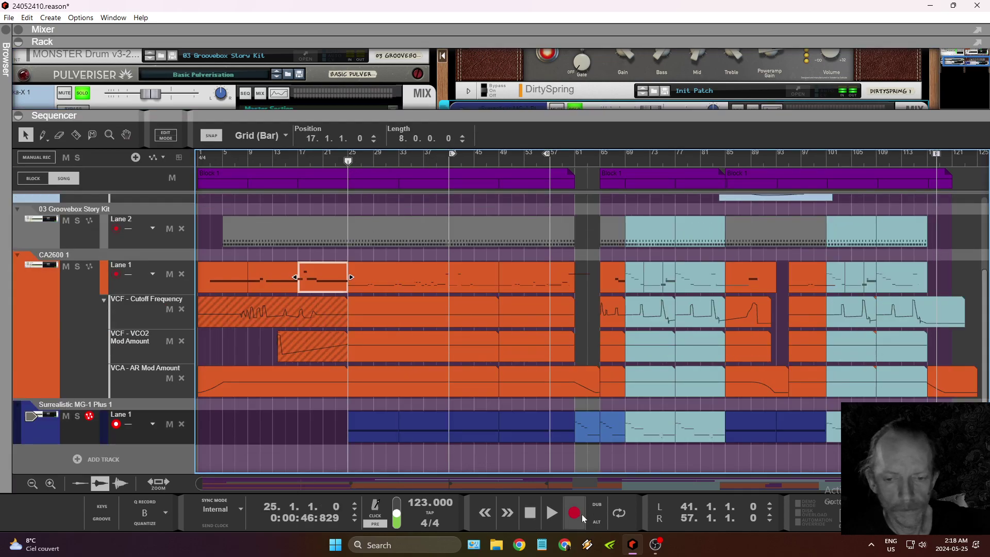
left_click(556, 507)
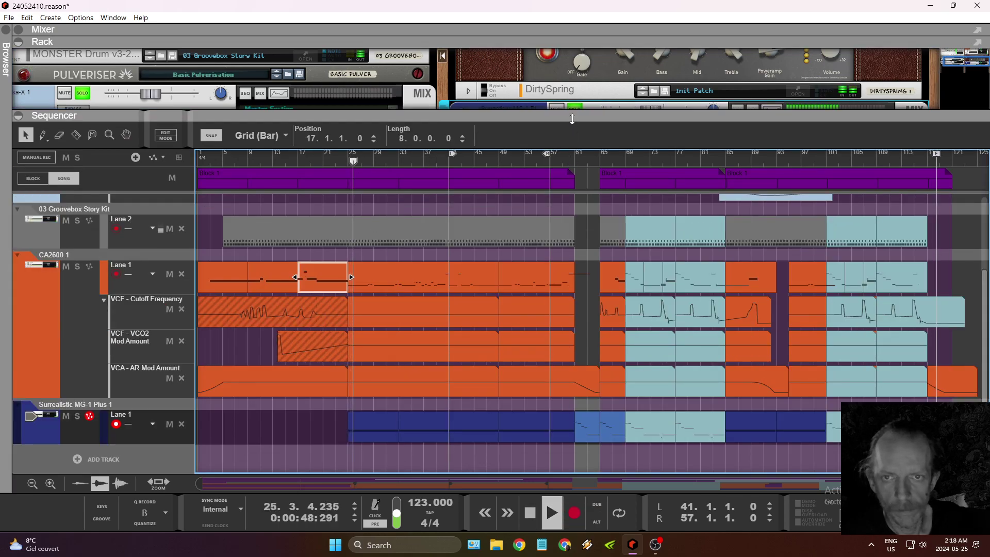
left_click_drag(671, 110, 770, 255)
left_click(772, 149)
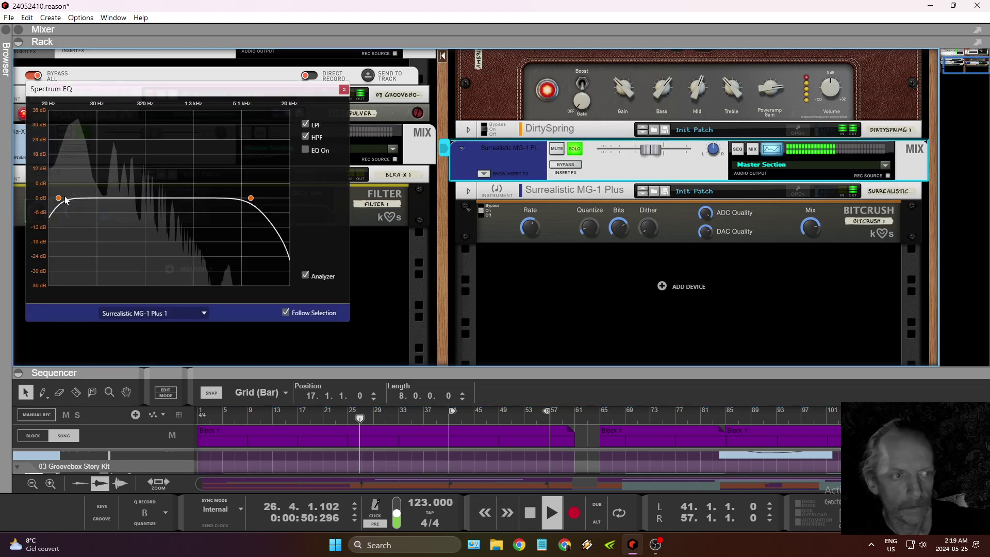
Switch on the Surrealistic MG-1 Plus channel's EQ bands, select the low-mid and low-pass points, and stop playback.
left_click(305, 149)
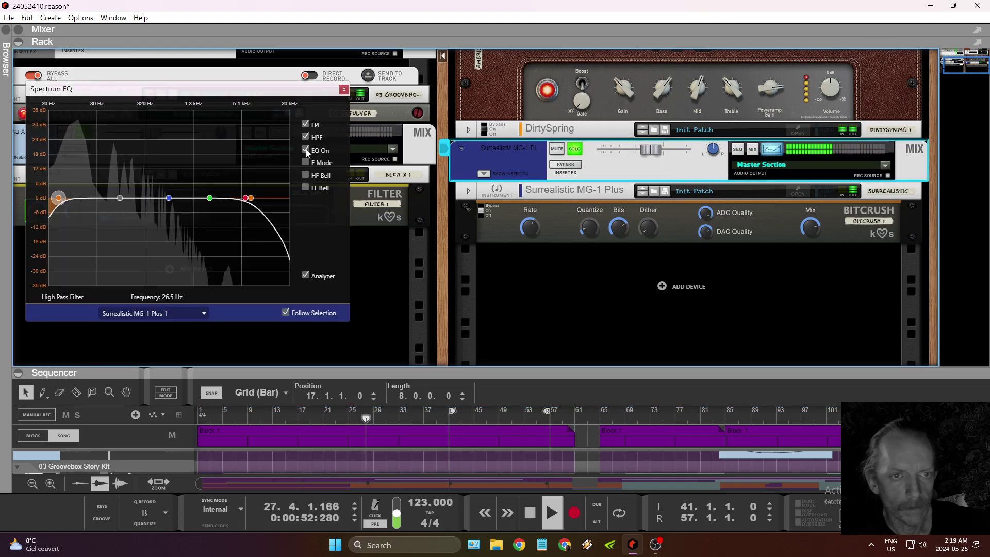
left_click(168, 198)
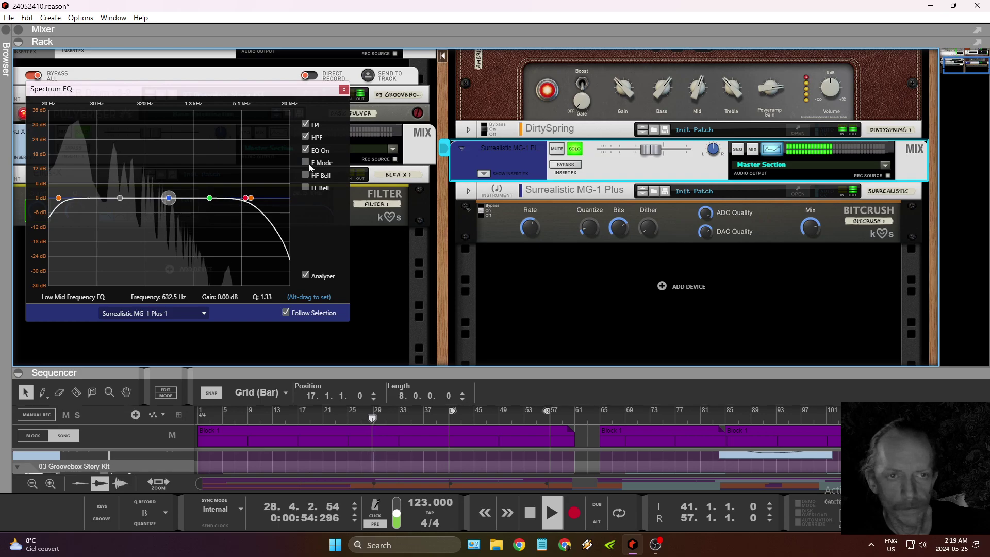
left_click(251, 198)
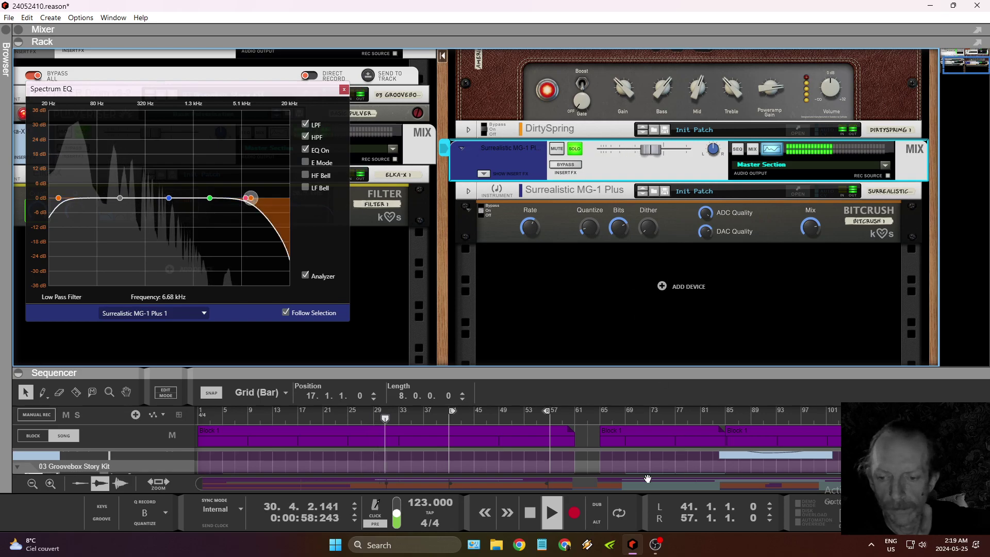
key("space")
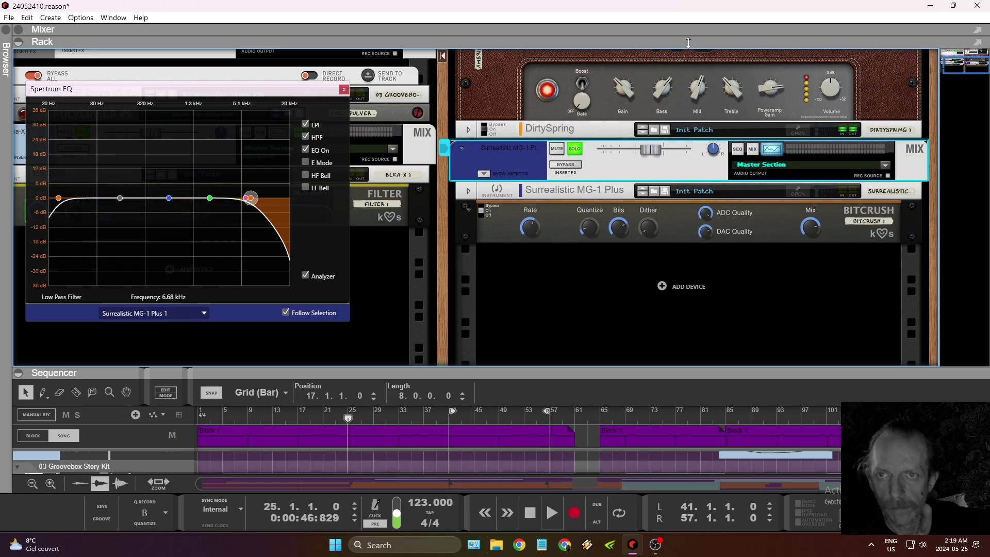
Reveal the mixer, solo the Surrealistic MG-1 Plus channel there, and play from bar 41.
left_click_drag(689, 42, 689, 240)
left_click(858, 183)
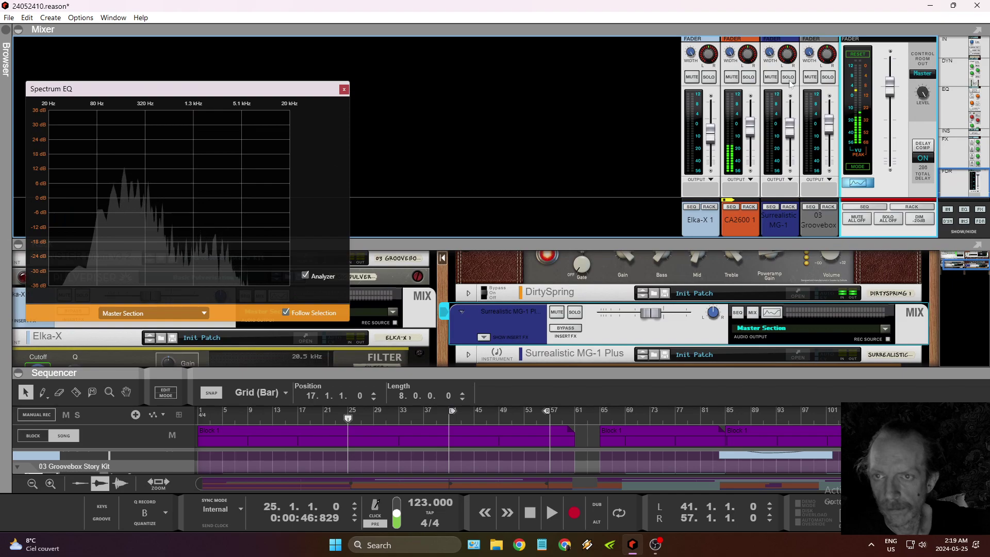
left_click(788, 76)
left_click(530, 512)
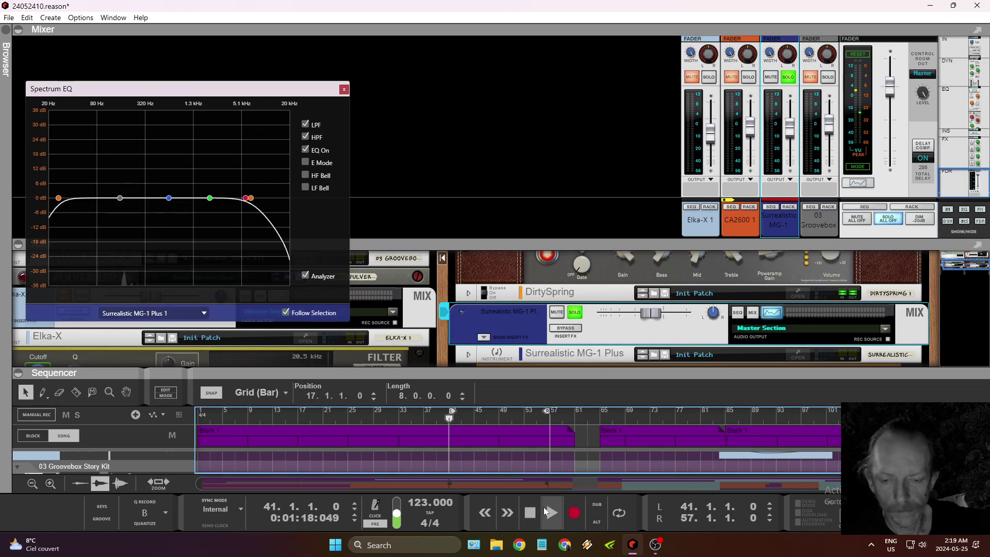
left_click(545, 512)
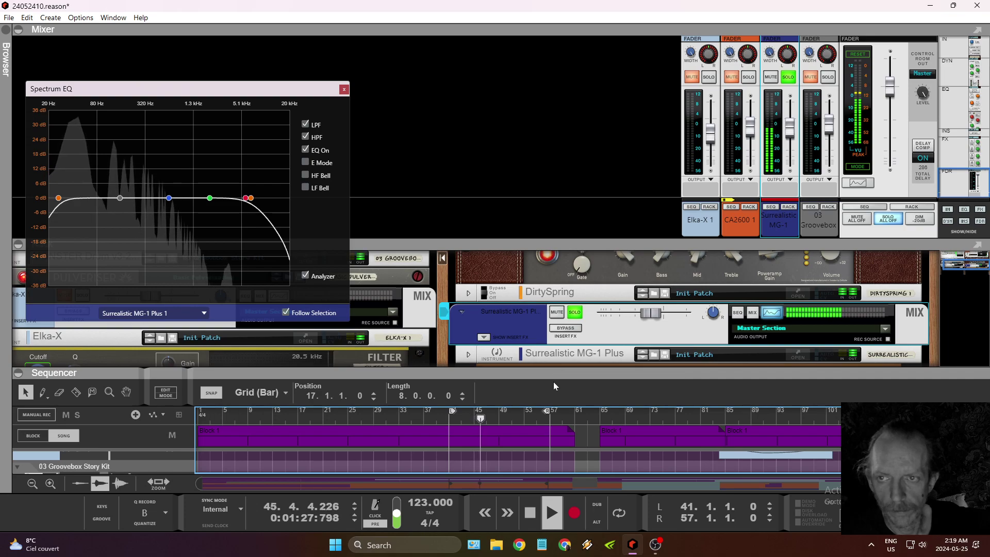
Solo the 03 Groovebox channel as well, and switch on the master compressor, checking its attack, release and threshold.
left_click(817, 129)
scroll(858, 122, "up", 3)
scroll(858, 122, "up", 8)
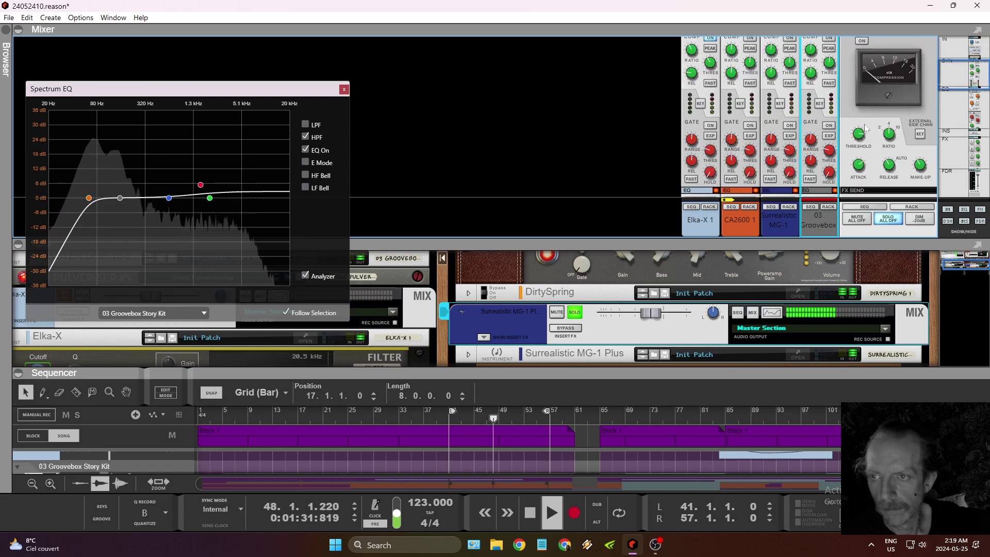
left_click(921, 166)
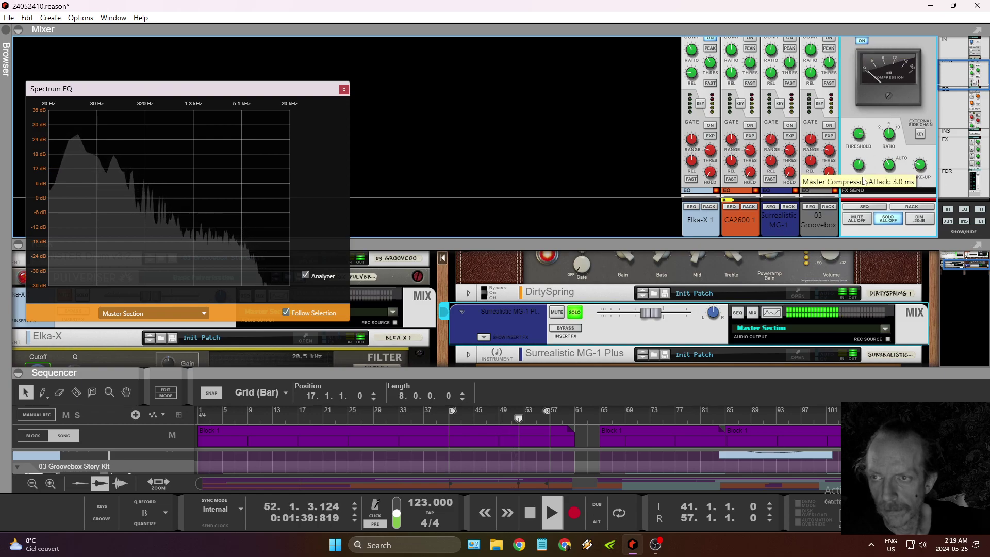
scroll(859, 164, "up", 3)
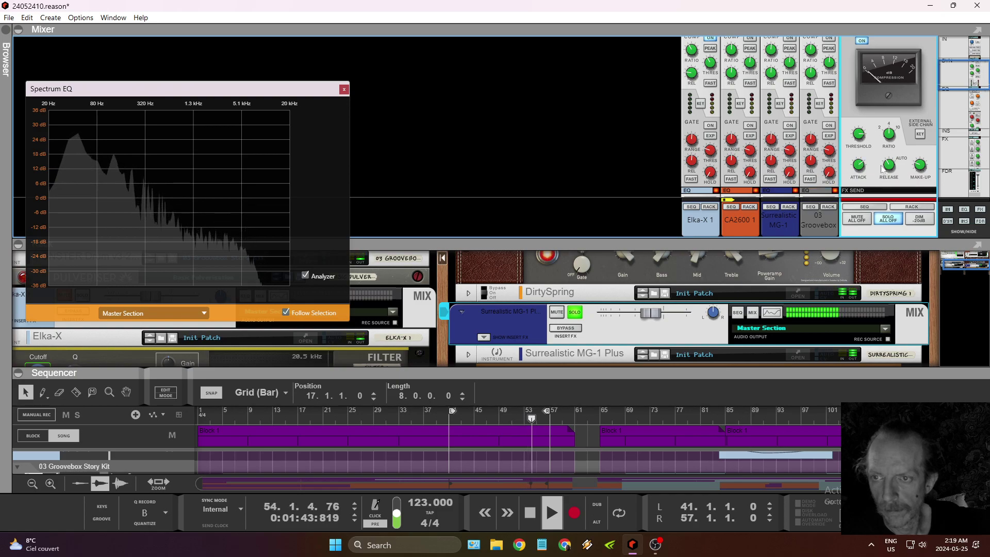
mouse_move(894, 183)
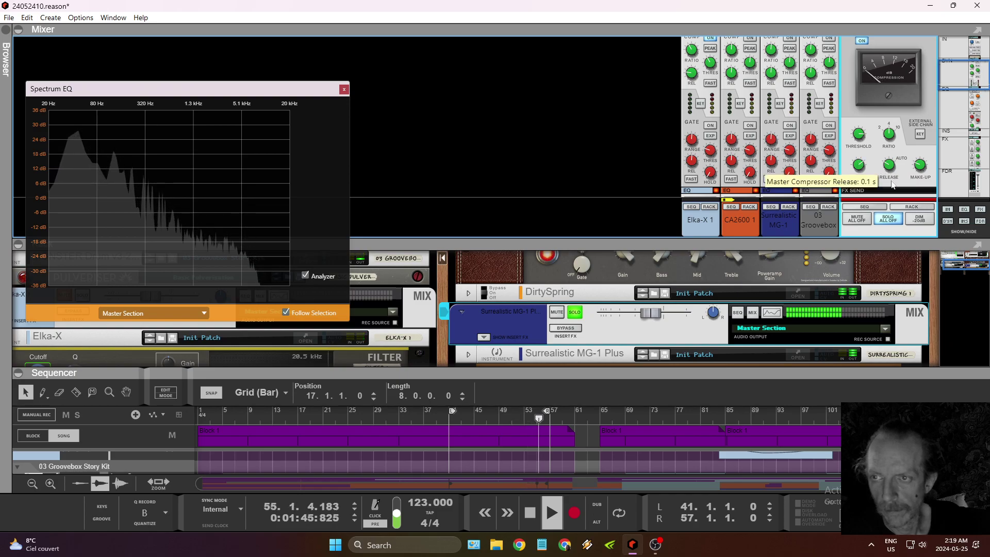
mouse_move(865, 143)
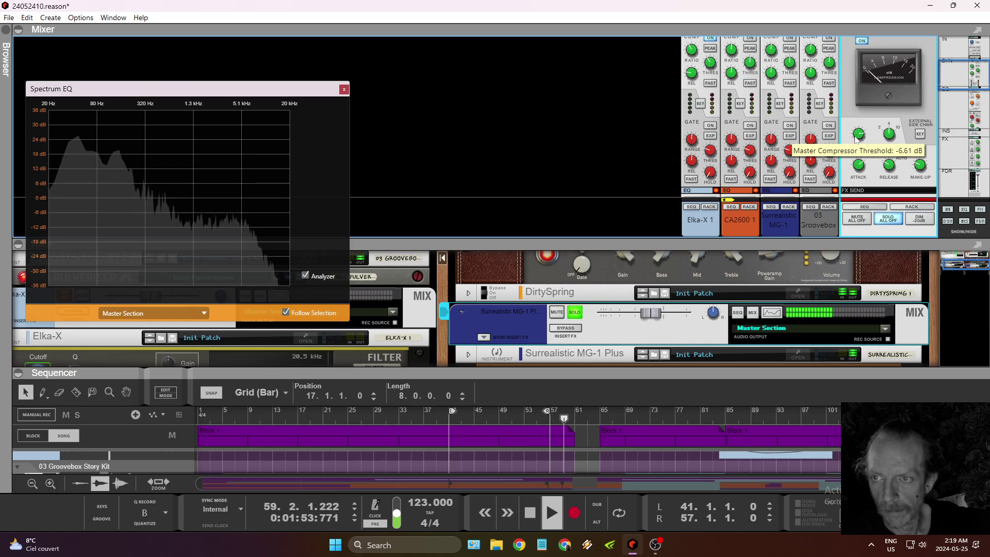
scroll(856, 163, "down", 5)
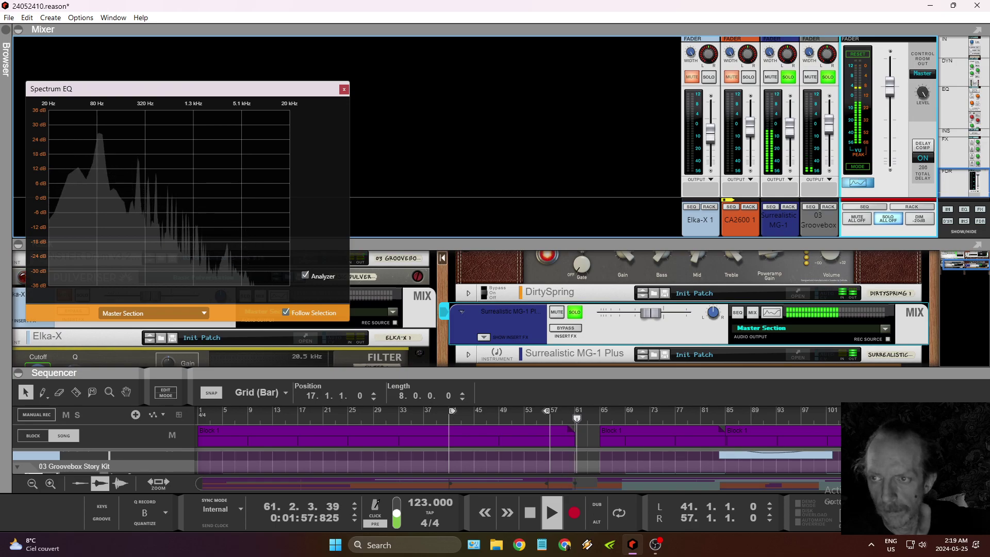
scroll(905, 143, "up", 5)
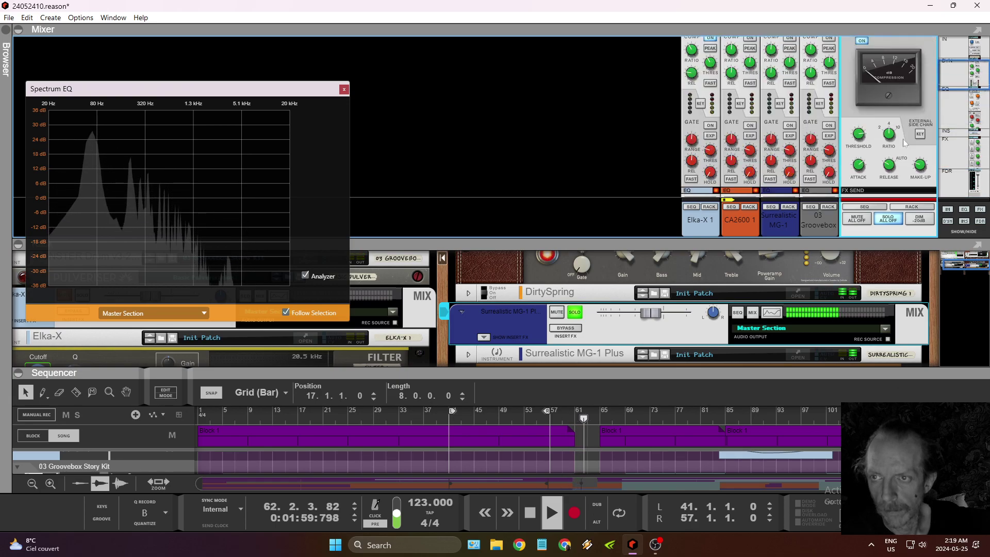
scroll(905, 143, "down", 3)
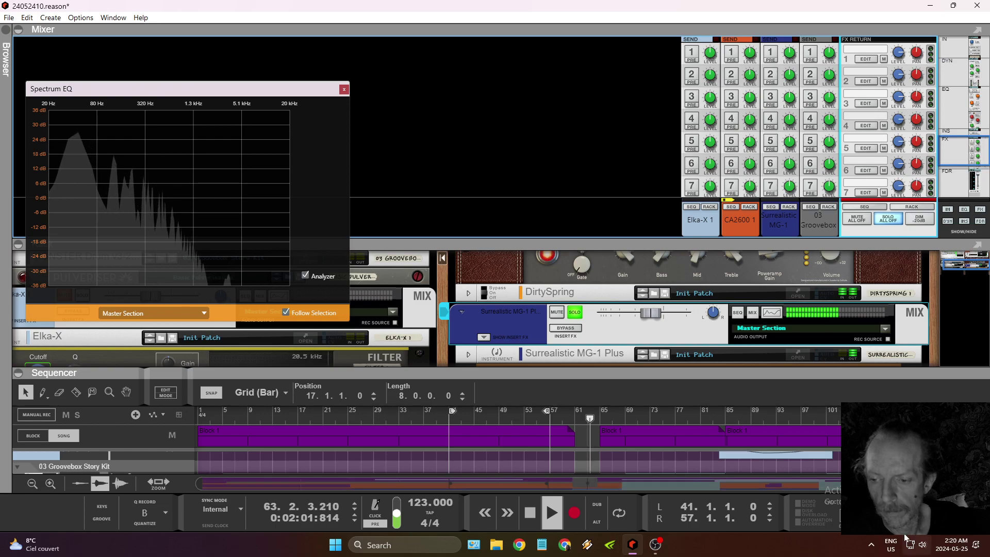
Expand the mixer to fill the workspace and close the Spectrum EQ window.
left_click(925, 545)
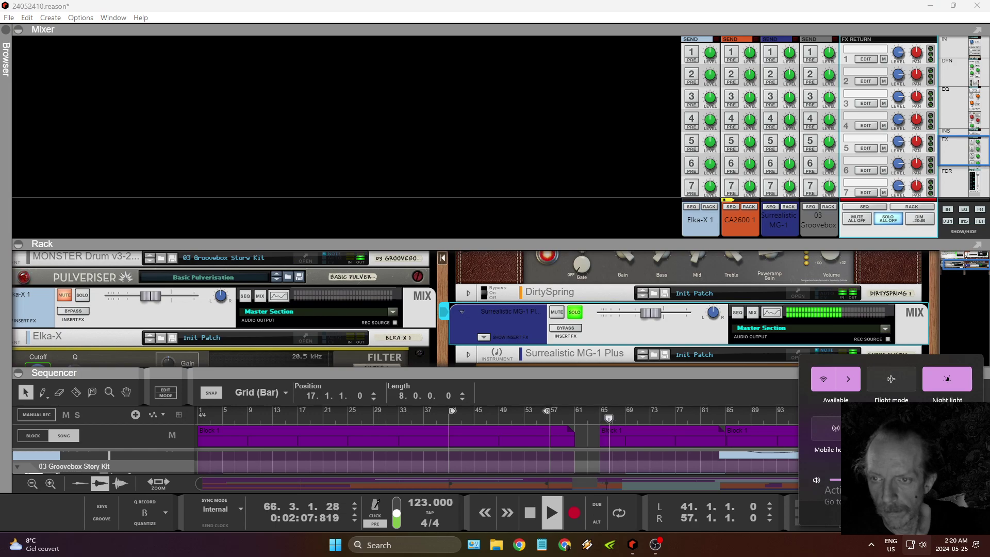
left_click(781, 262)
key("F6")
key("F7")
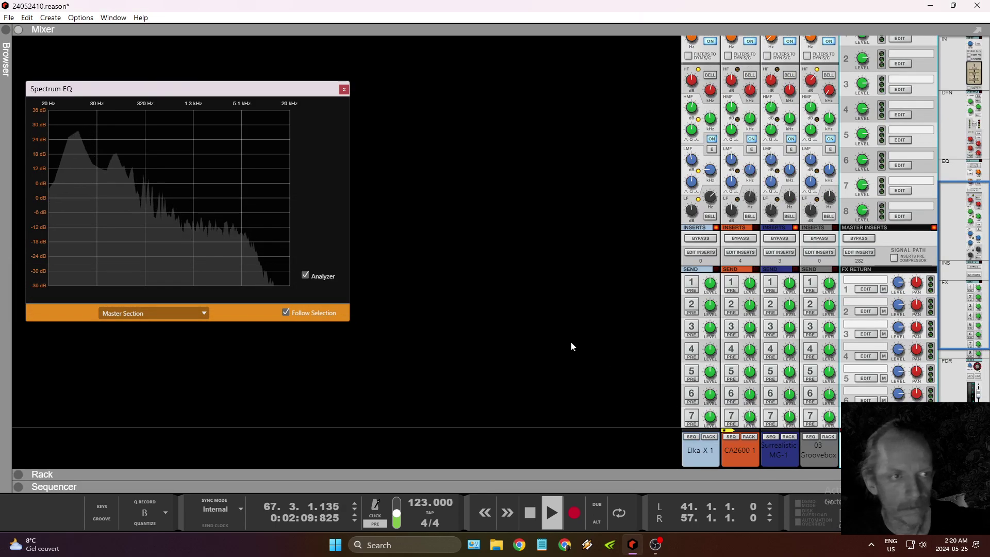
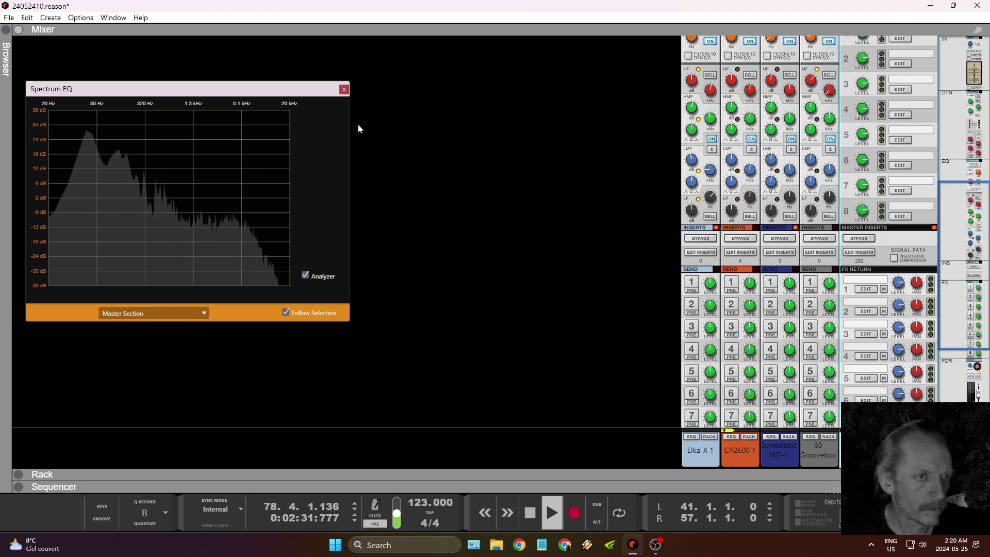
left_click(345, 91)
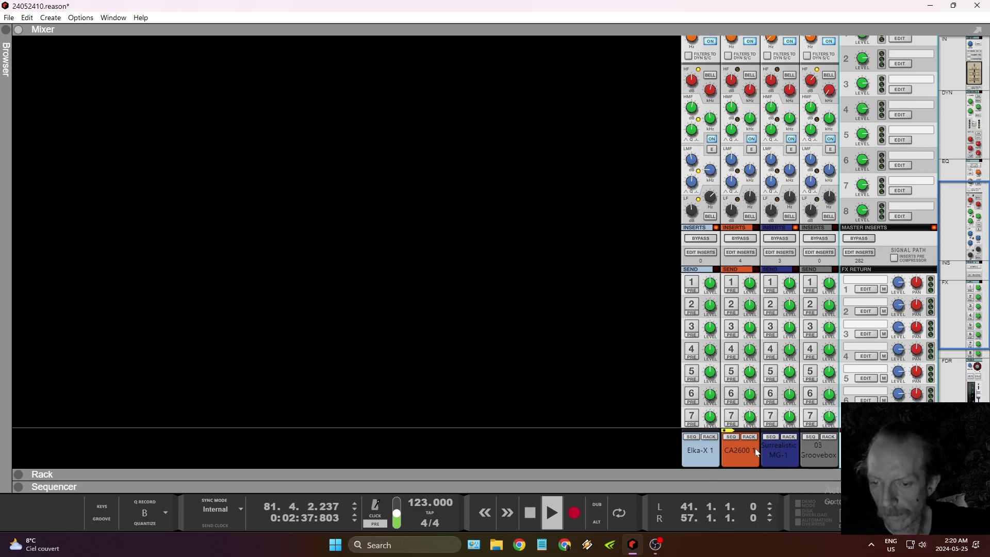
Reopen the Surrealistic MG-1 Plus channel's Spectrum EQ and enable E Mode, HF Bell and LF Bell.
scroll(743, 309, "up", 10)
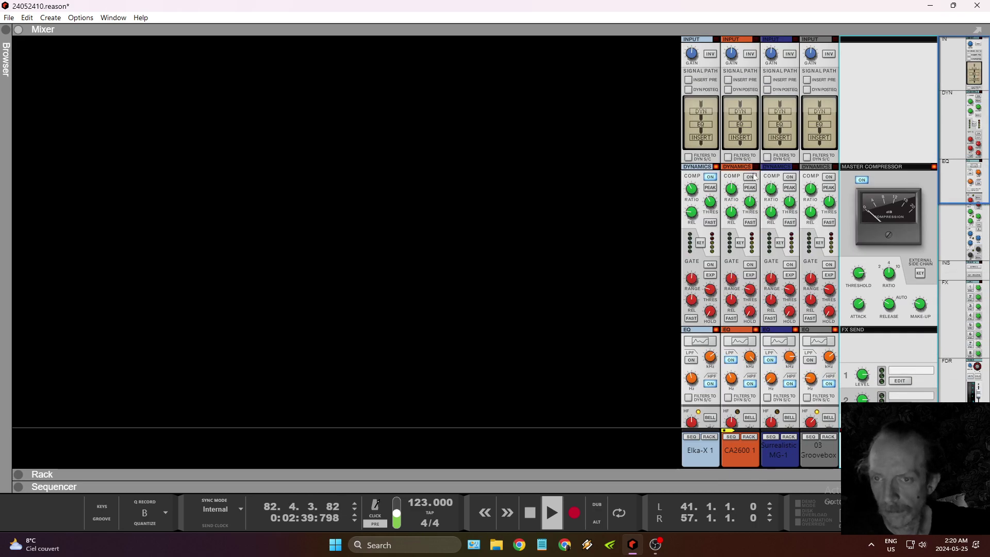
left_click(739, 341)
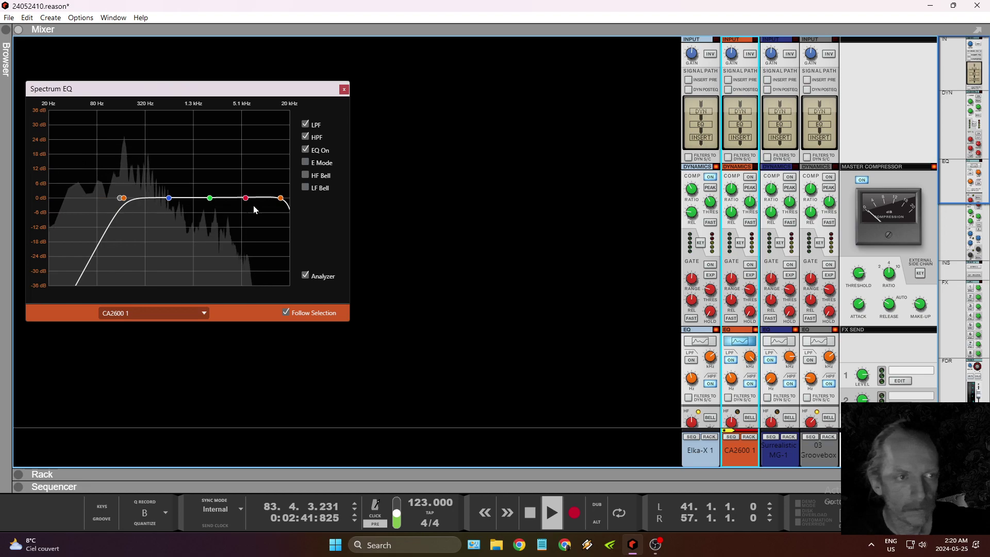
left_click(779, 341)
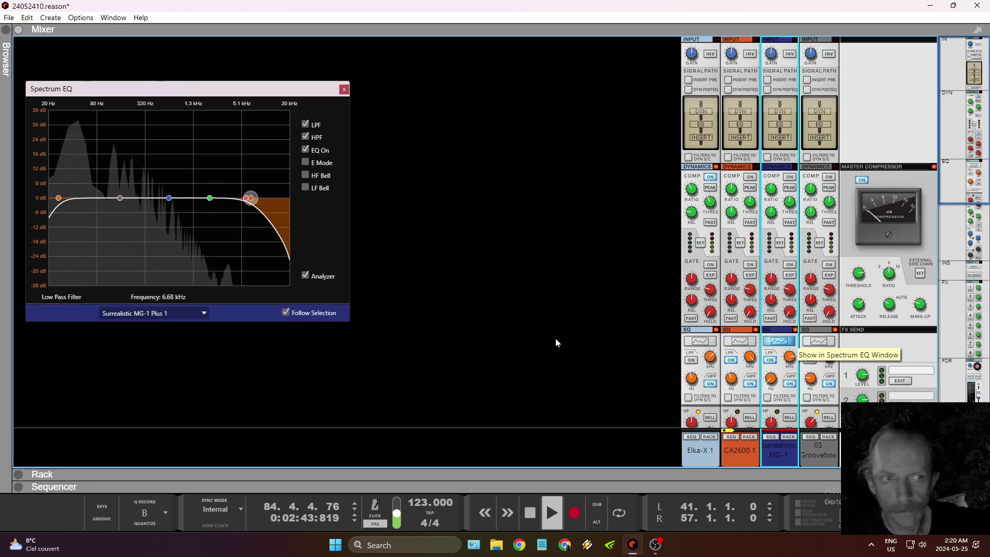
left_click(305, 163)
left_click(306, 175)
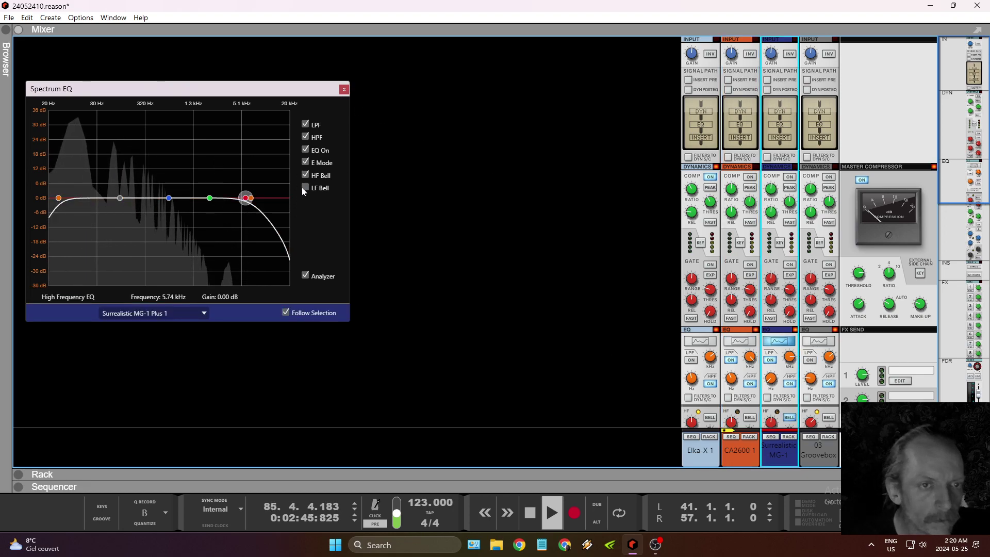
left_click(305, 188)
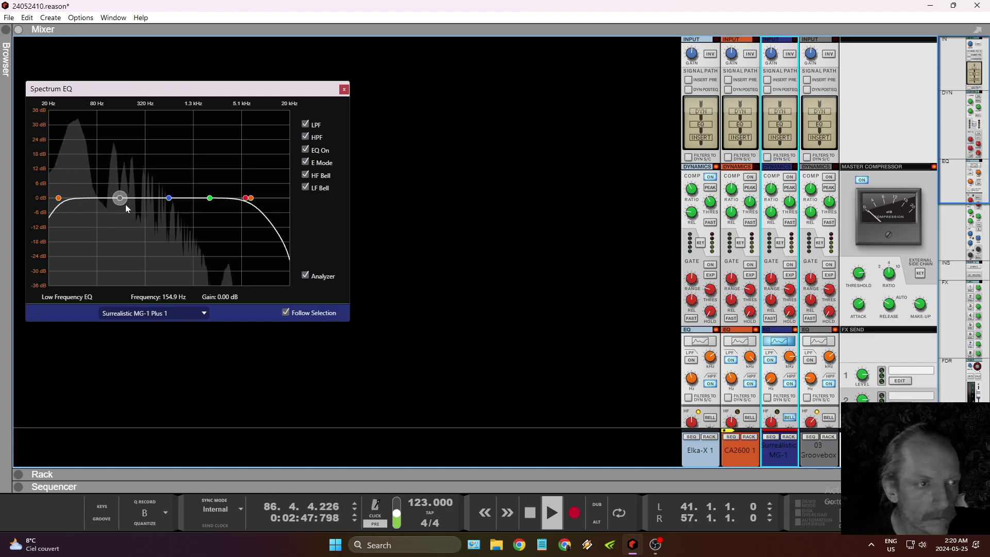
Set the low band to 75.8 Hz at -1.90 dB and the high band to 3.85 kHz at 12.70 dB, and raise the low-pass cutoff.
left_click_drag(119, 198, 96, 208)
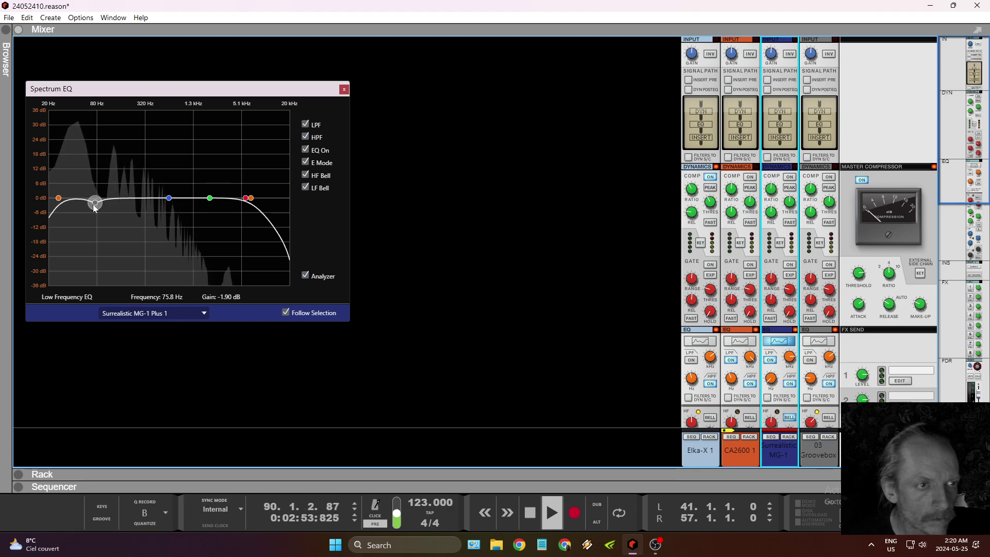
left_click(246, 199)
left_click_drag(251, 201, 233, 170)
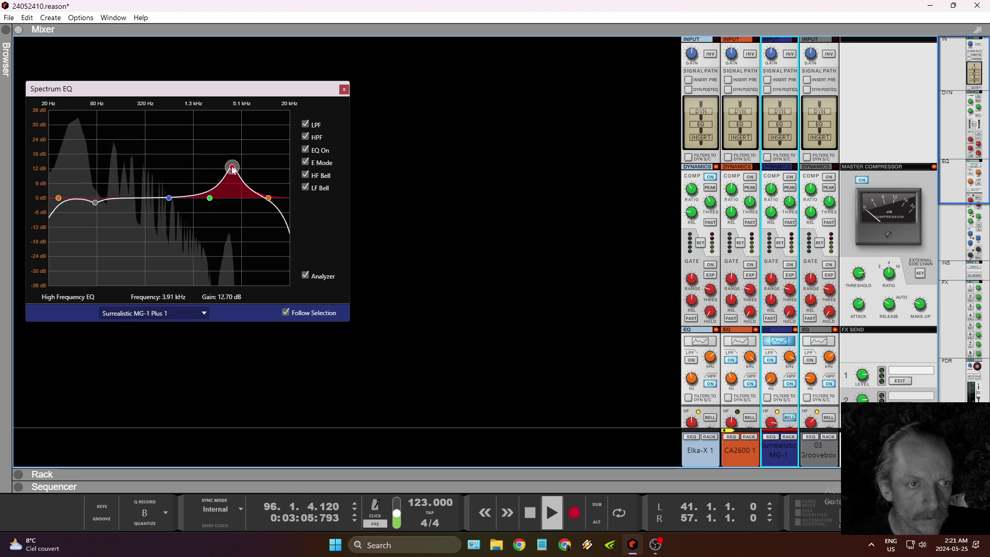
left_click_drag(233, 170, 232, 169)
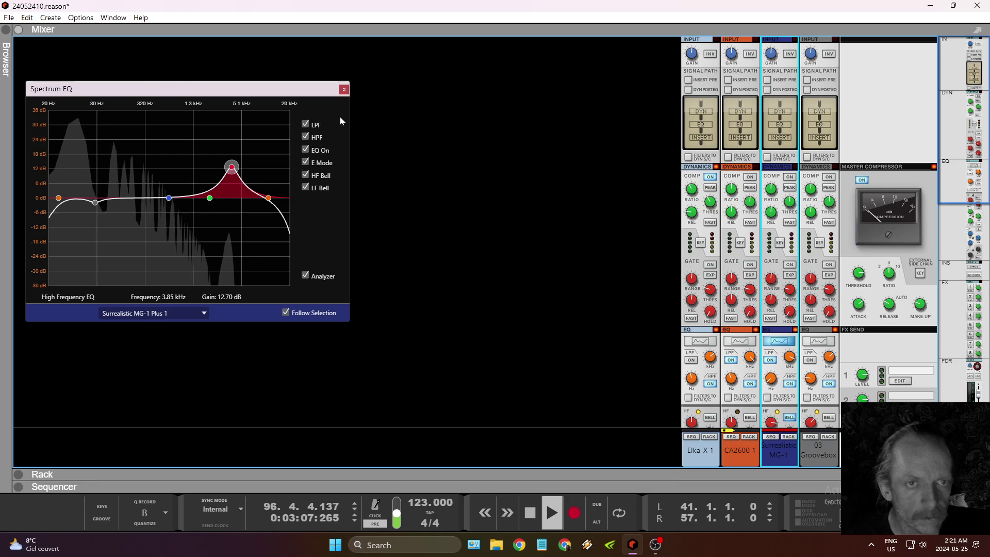
left_click(344, 91)
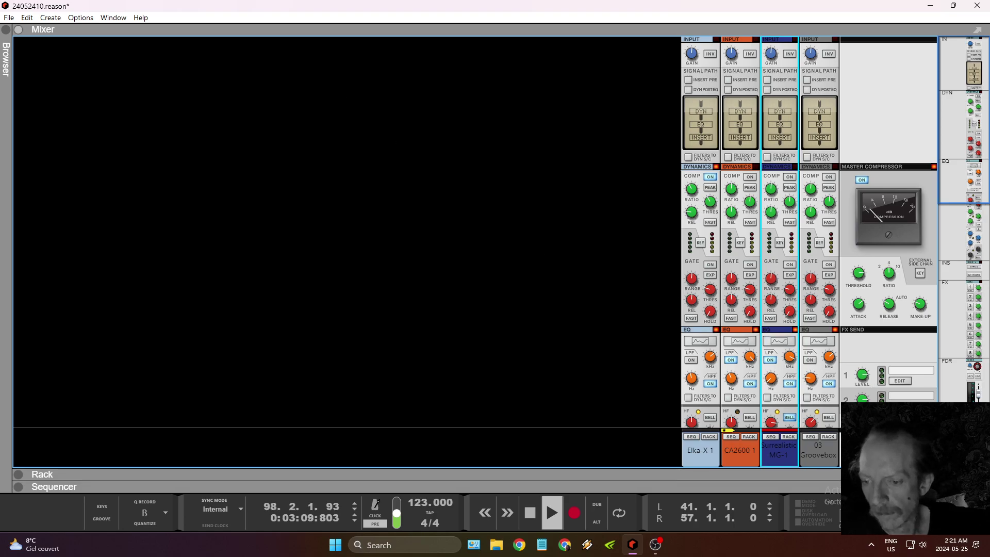
Return to the sequencer, switch to the rack view, and solo the CA2600 1 channel alongside the other soloed channels.
left_click_drag(726, 485, 679, 79)
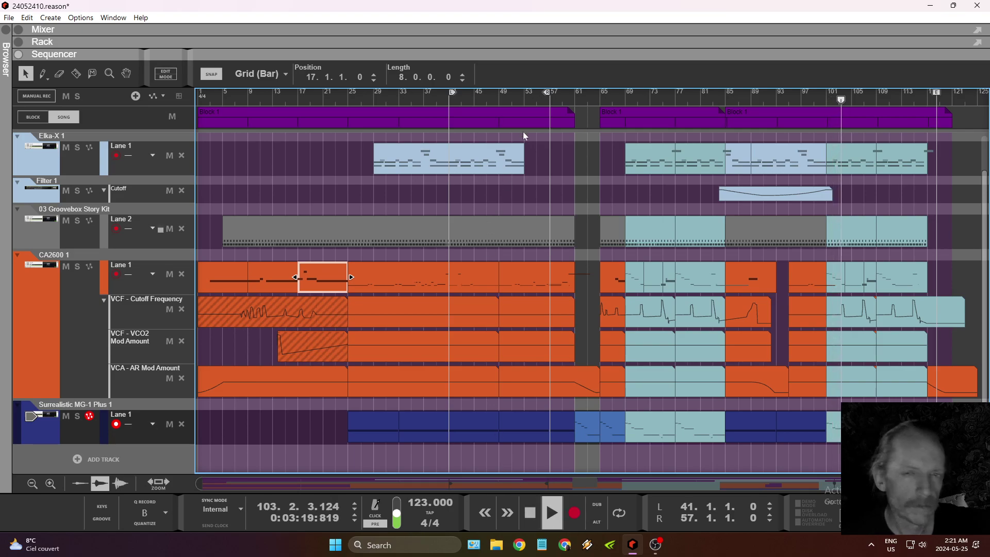
key("F6")
scroll(563, 280, "up", 3)
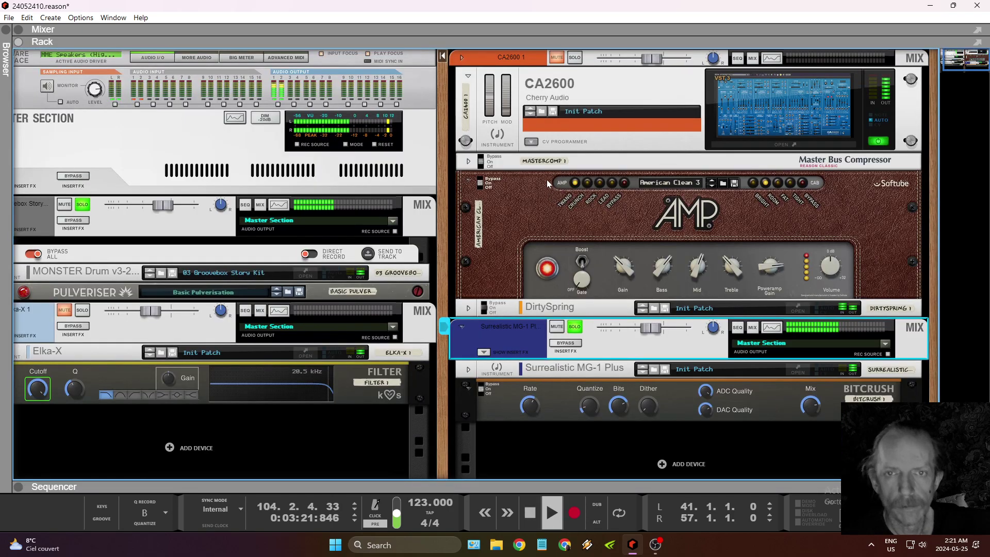
left_click(575, 58)
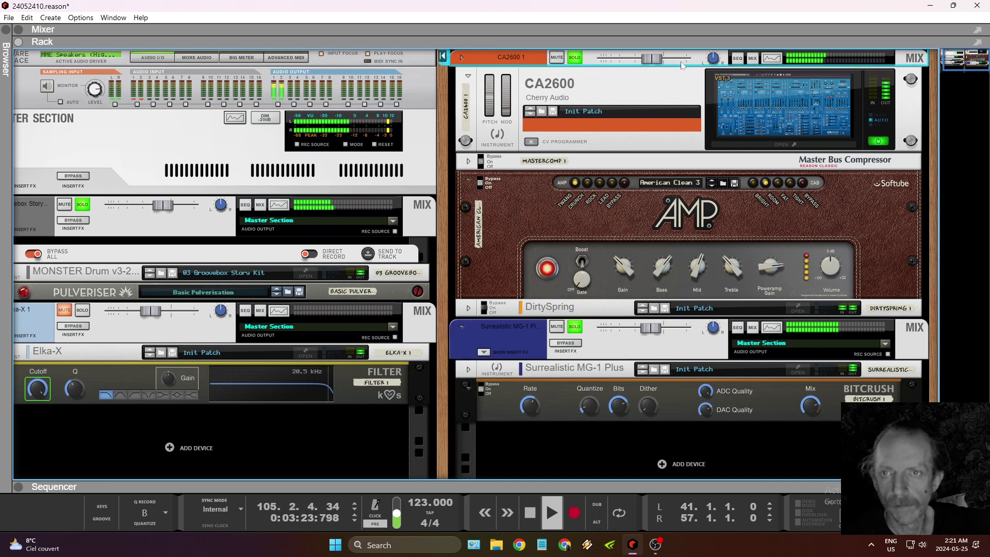
mouse_move(664, 65)
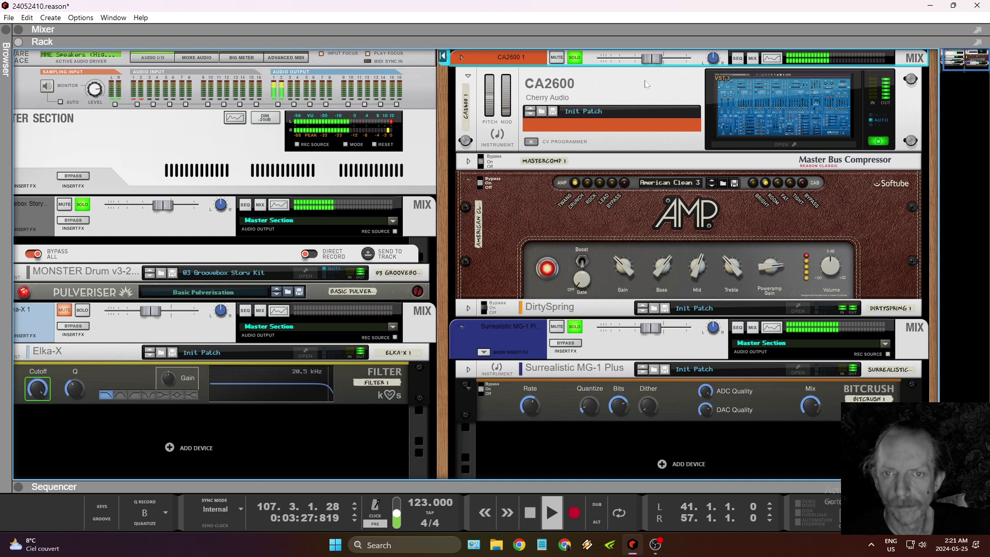
Unfold the CA2600's Master Bus Compressor, set its threshold to -14.30 dB, and adjust the make-up gain.
left_click(469, 163)
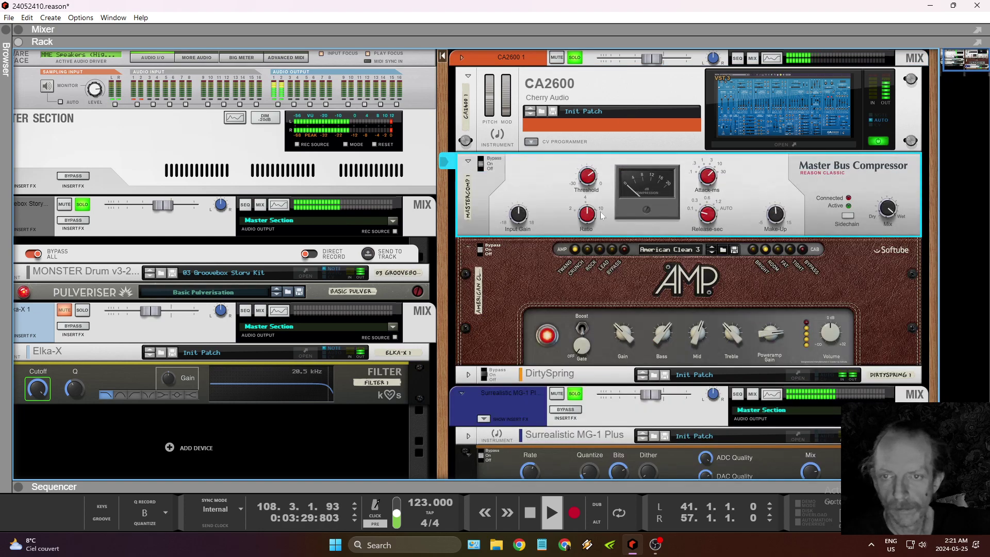
left_click_drag(595, 183, 602, 203)
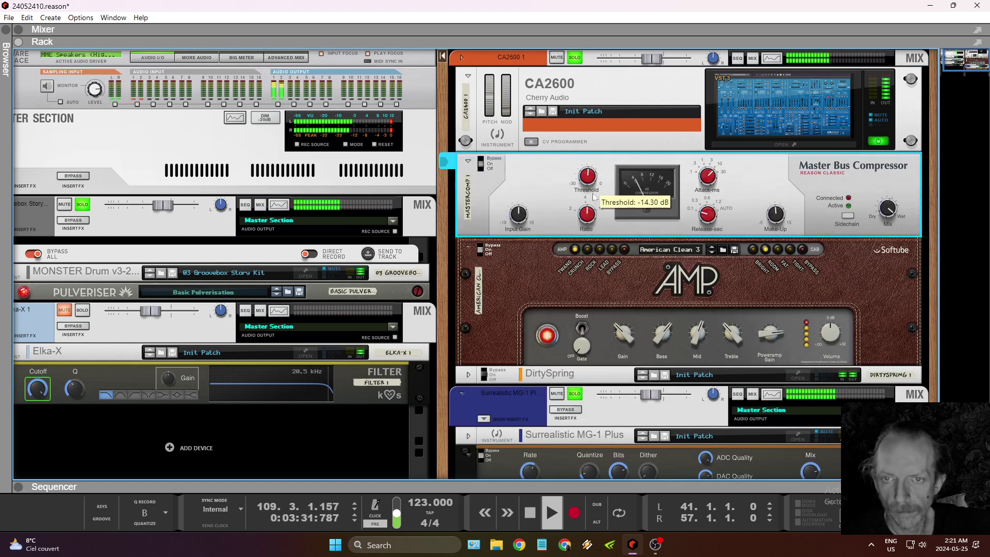
mouse_move(781, 217)
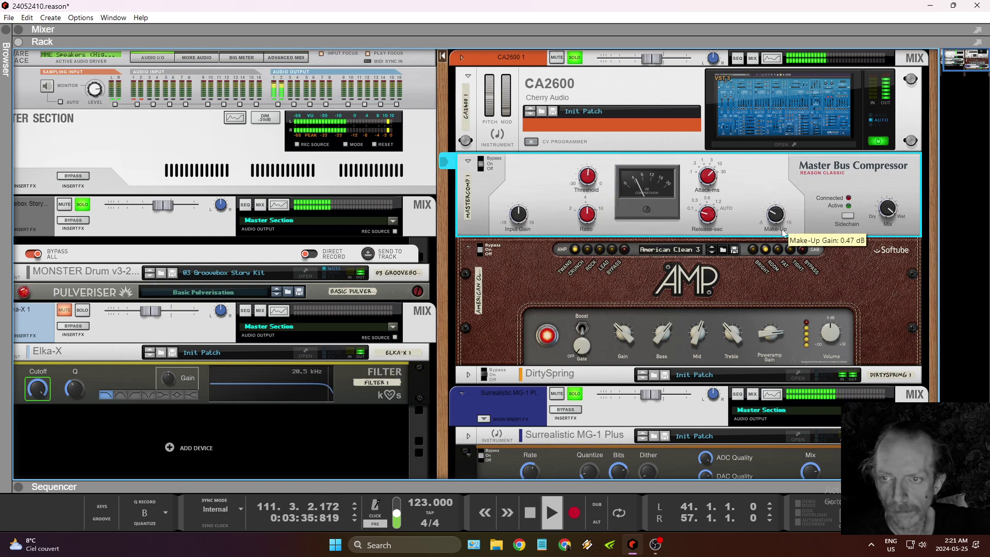
left_click_drag(781, 228, 776, 224)
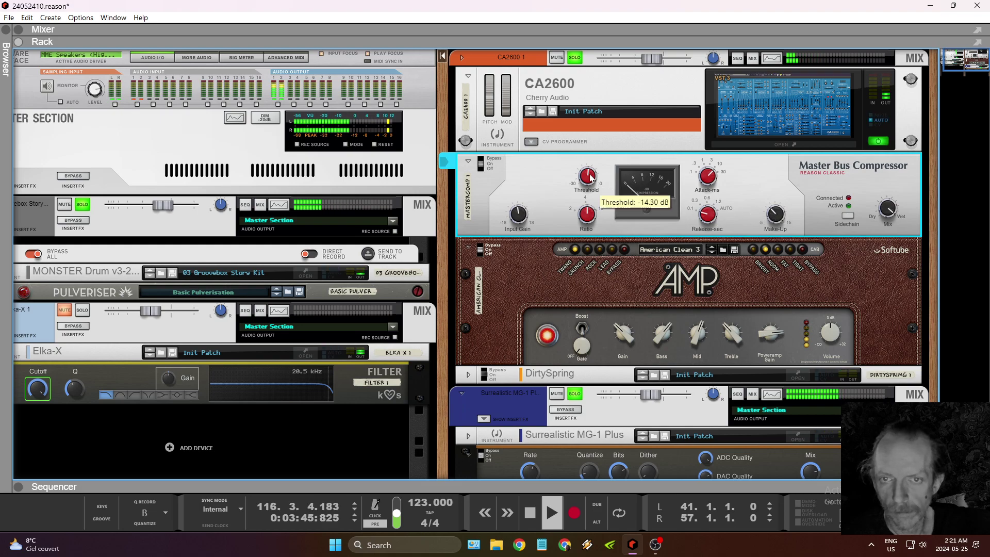
Restart playback from bar 41 and expand the rack to fill the workspace.
key("F7")
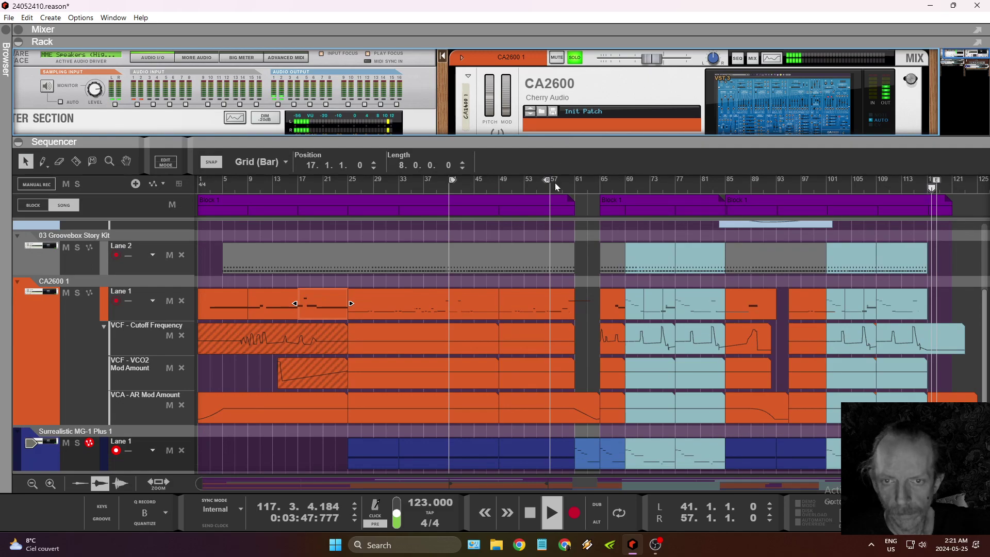
left_click(453, 186)
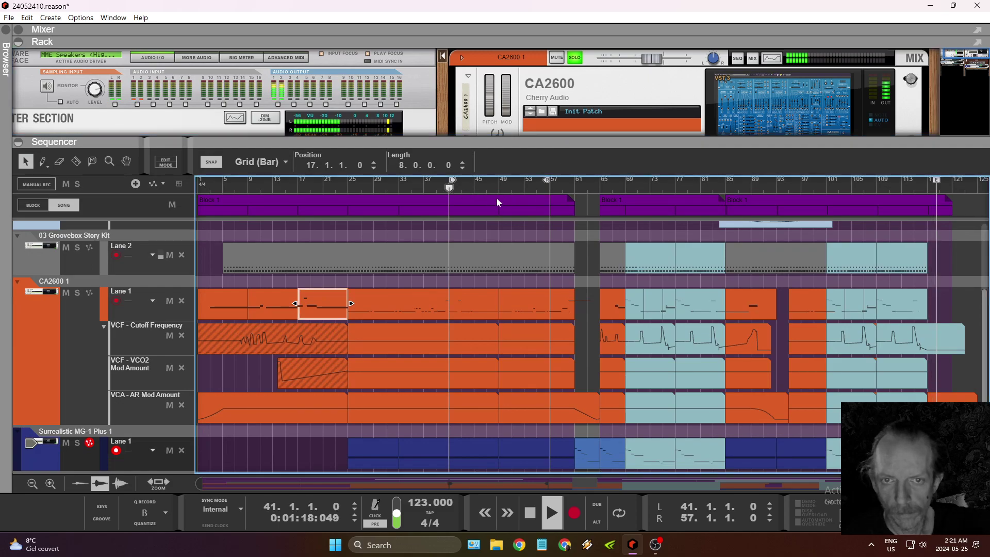
left_click(540, 511)
left_click(527, 511)
left_click(452, 188)
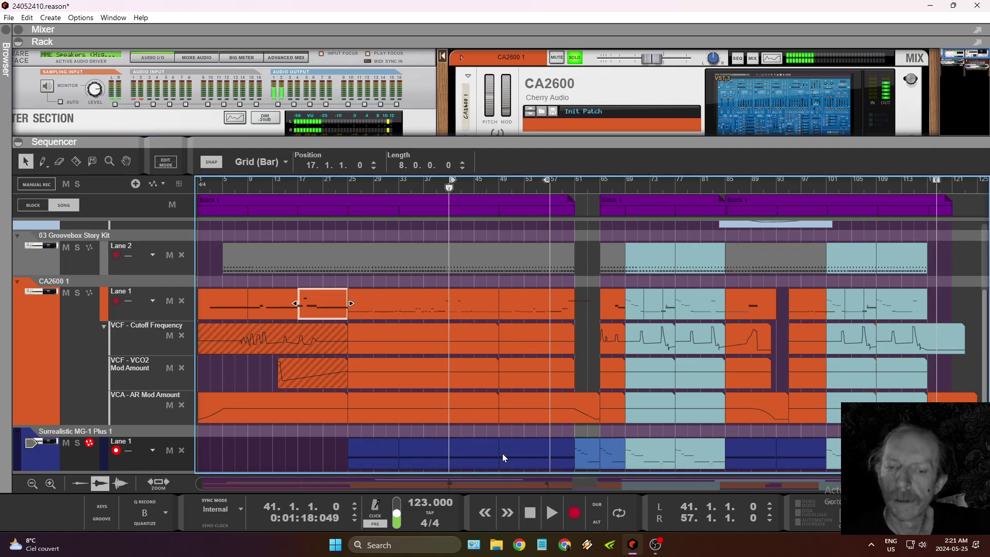
left_click(552, 512)
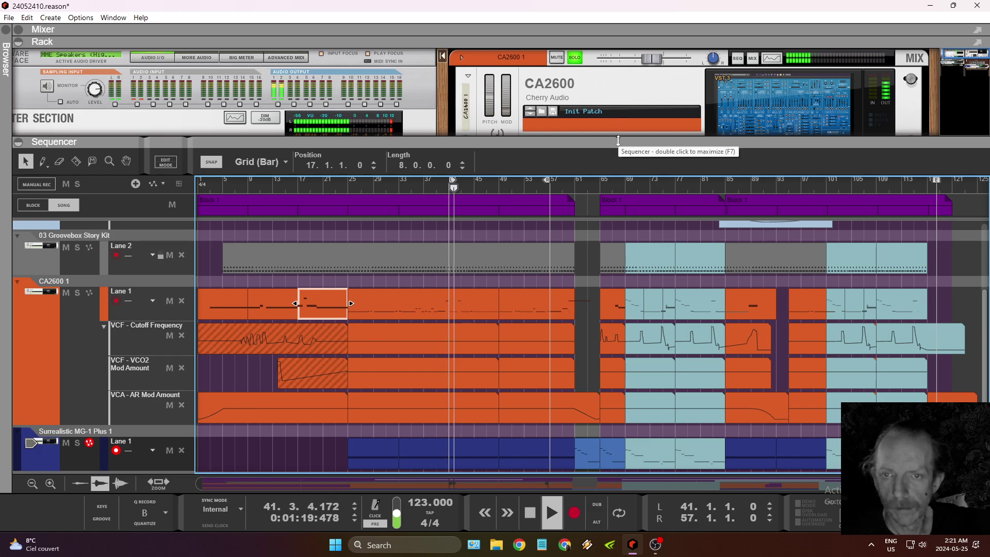
left_click_drag(618, 138, 611, 553)
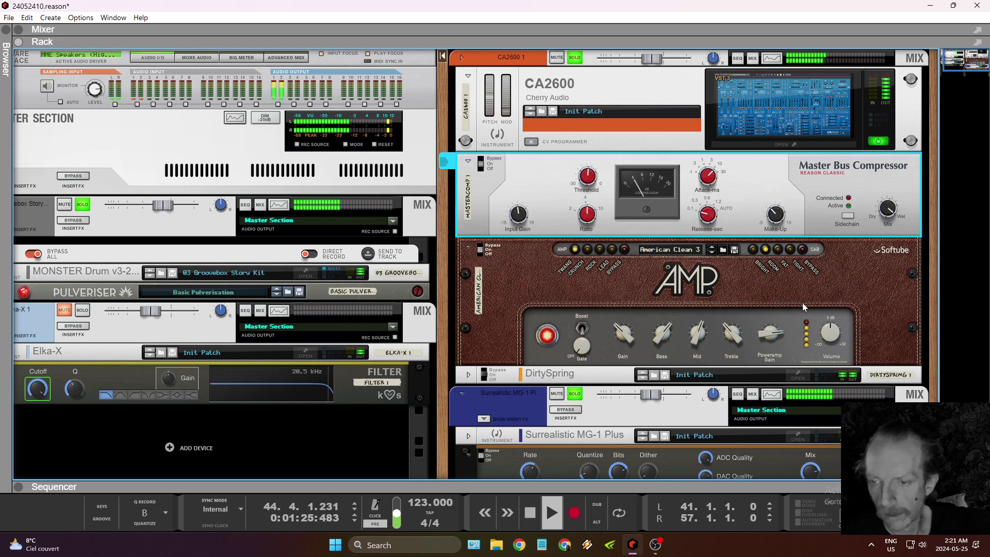
Try a lower Mid setting on the CA2600's amp and undo it, and test the Boost switch before returning it to Normal.
left_click_drag(697, 335, 704, 361)
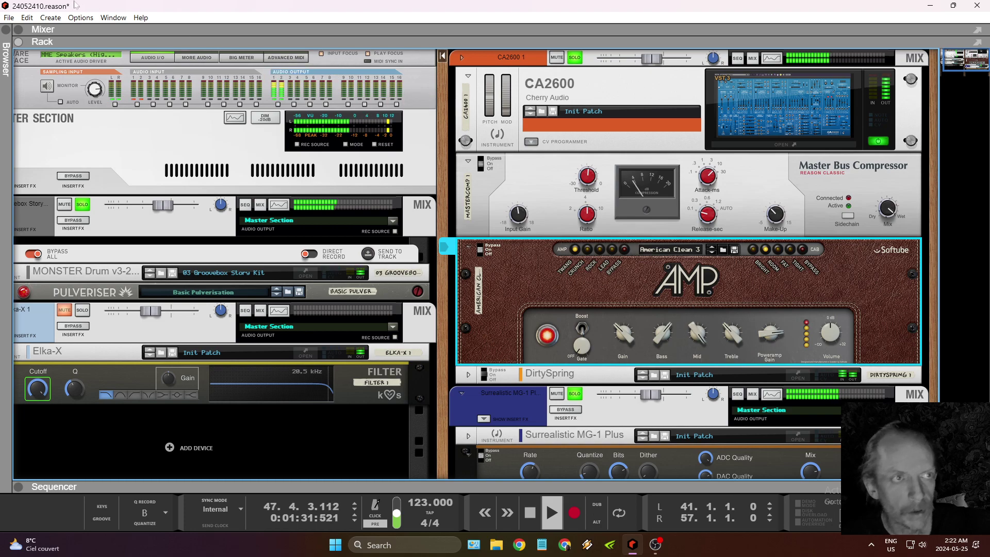
left_click(27, 17)
left_click(34, 30)
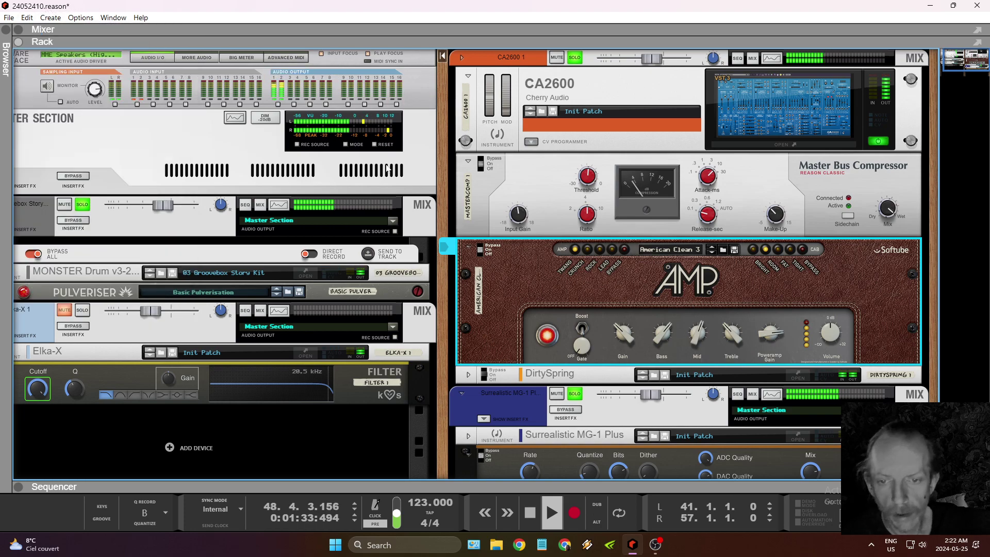
left_click(584, 327)
left_click(585, 328)
left_click(586, 330)
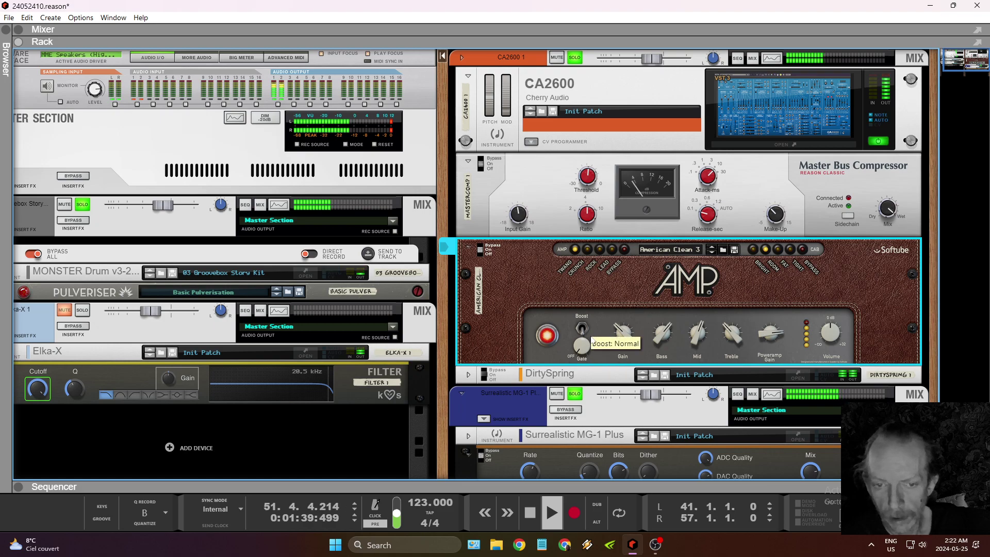
Compare the CA2600's DirtySpring reverb with bypass, set its Mix to 18, and close its window.
left_click(485, 375)
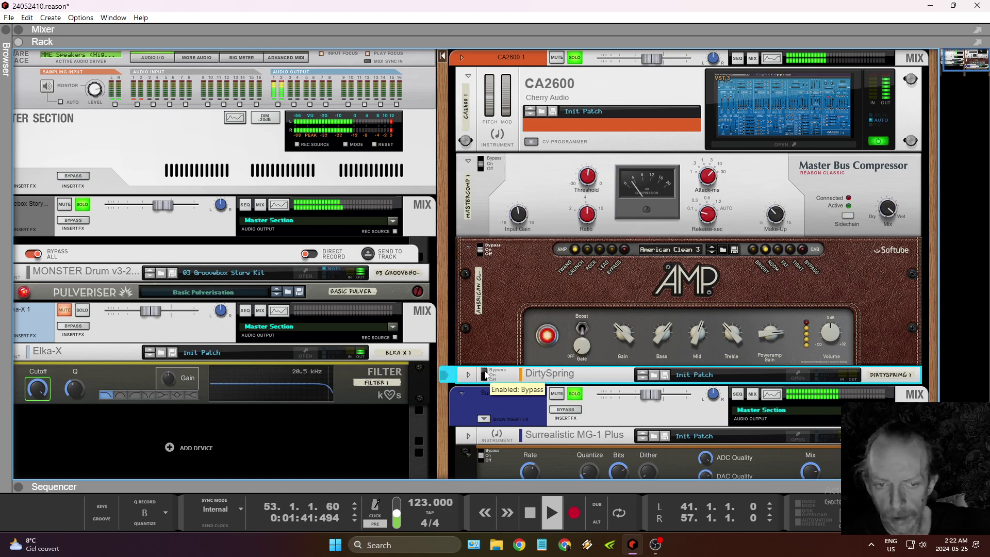
left_click(797, 378)
left_click_drag(298, 178, 303, 150)
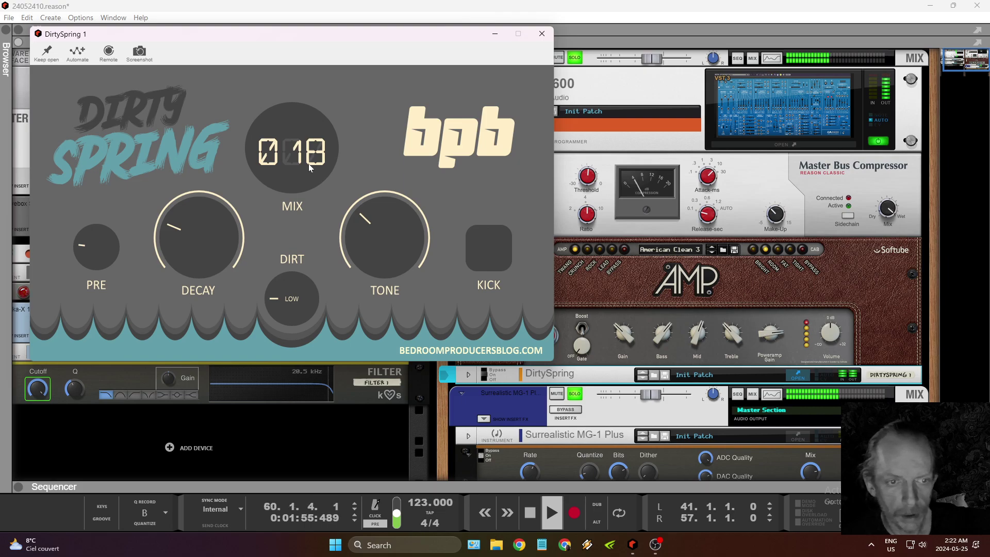
left_click(541, 34)
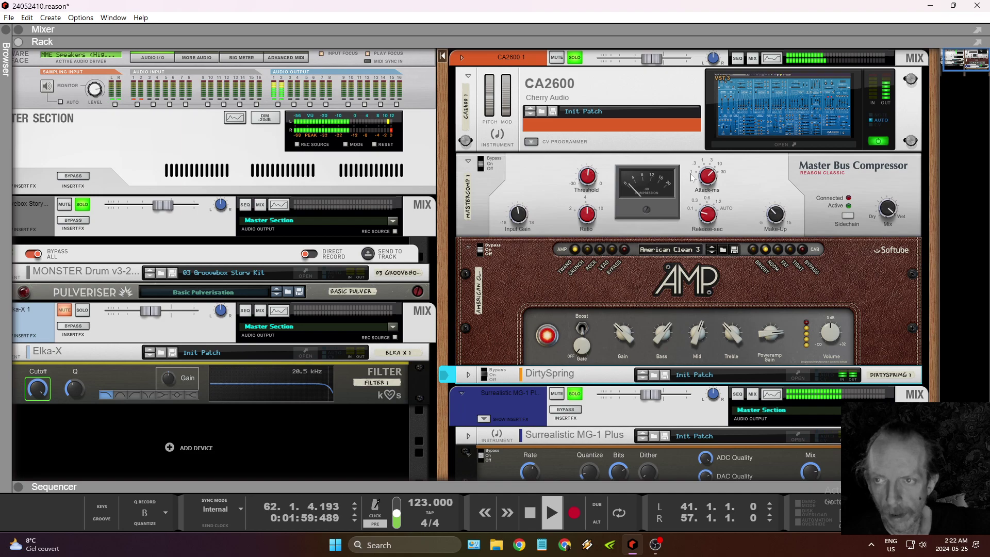
Maximize the sequencer and restart playback from the beginning of the song.
key("F7")
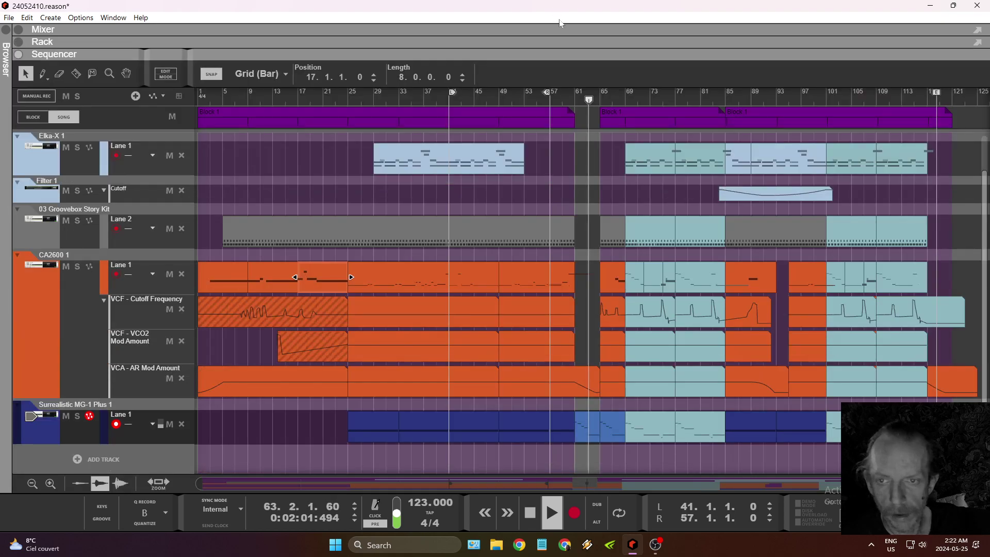
left_click(532, 513)
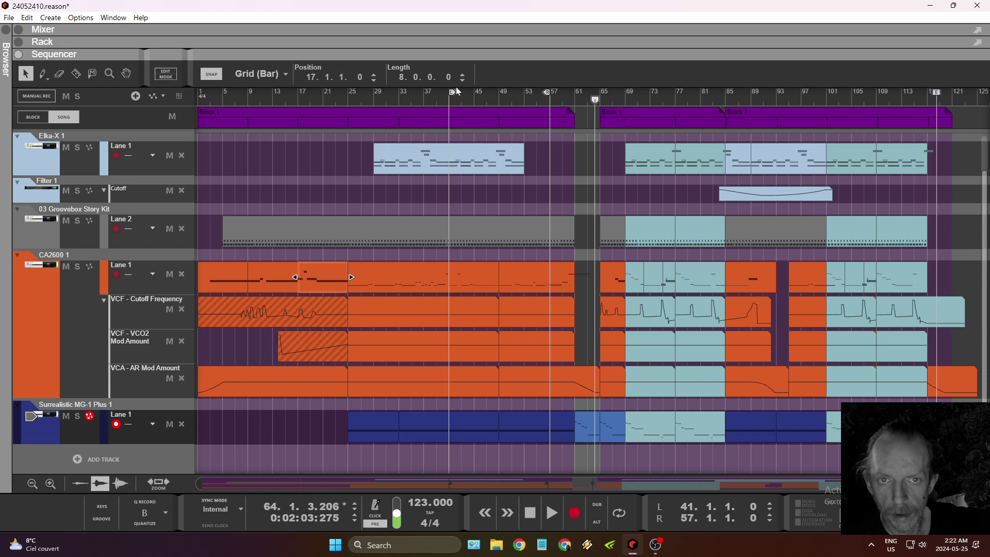
left_click(530, 512)
left_click(550, 513)
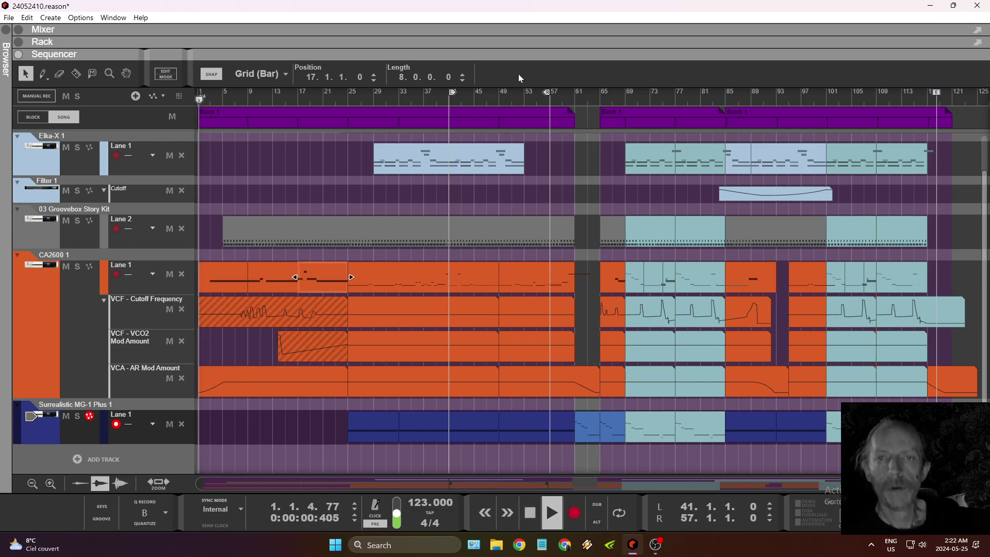
Save the song as a new Reason file named 24052411.
left_click(5, 18)
left_click(30, 110)
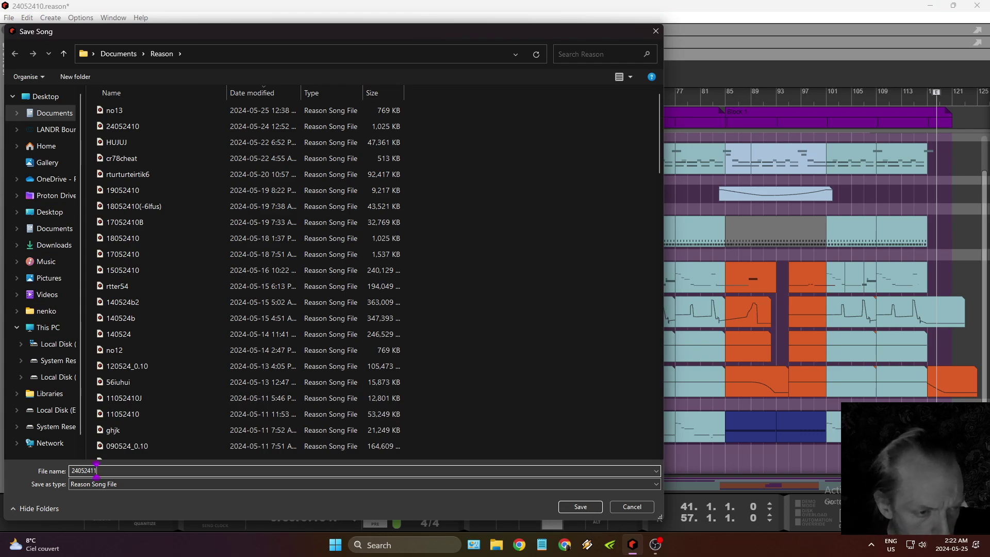
key("Return")
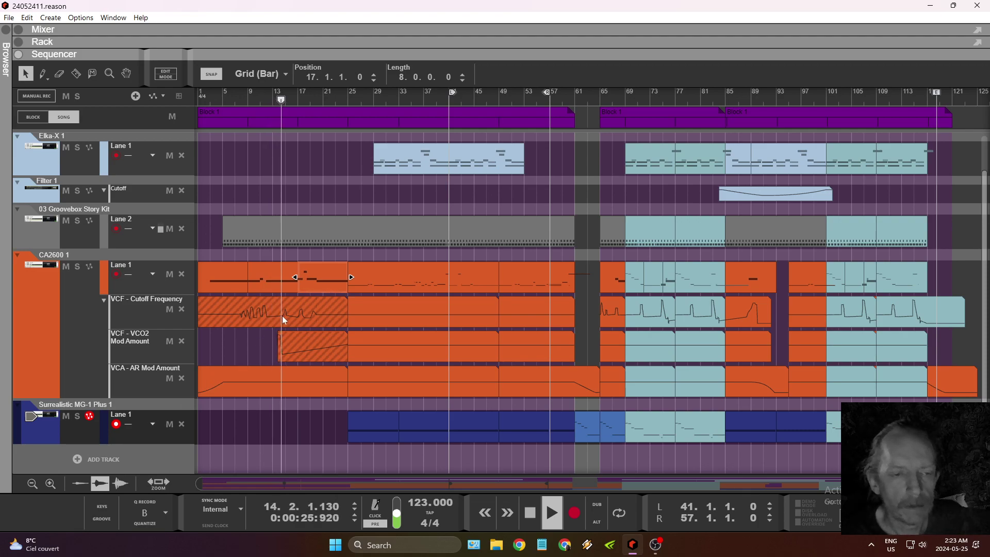
Replace the CA2600 VCF Cutoff Frequency clip at bar 25 with a copy of the muted opening clip, and unmute the copy.
left_click(379, 310)
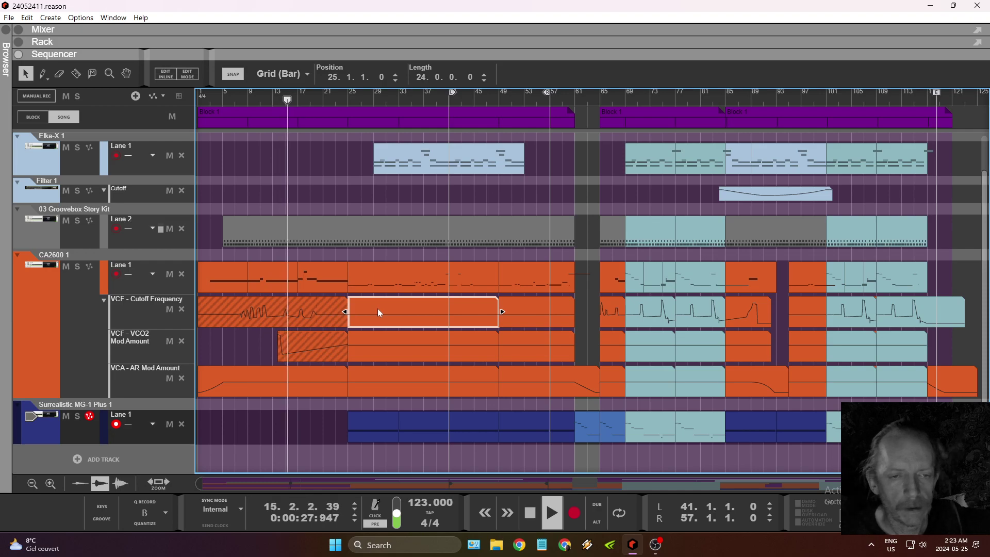
right_click(378, 310)
left_click(454, 64)
left_click(292, 314)
left_click_drag(293, 318, 444, 307)
right_click(444, 306)
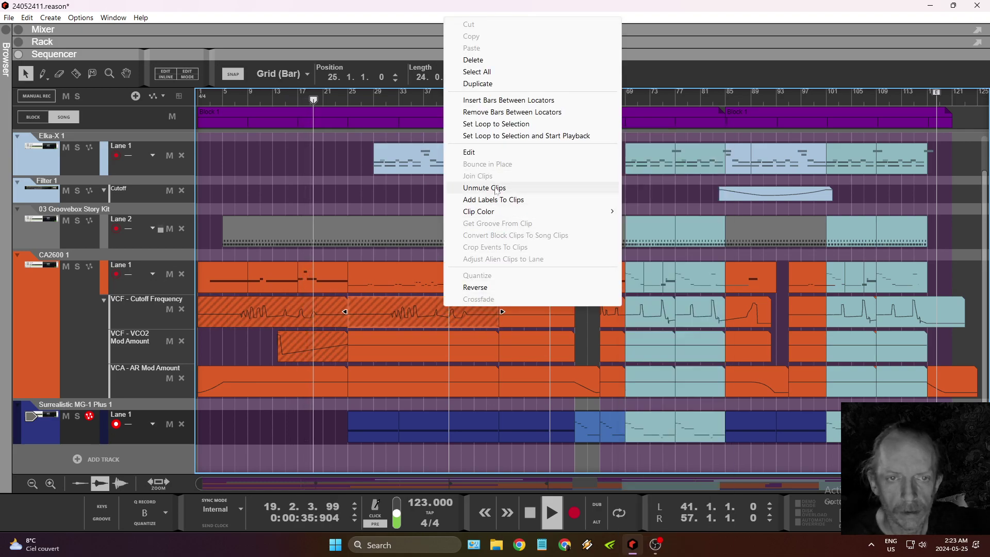
left_click(496, 189)
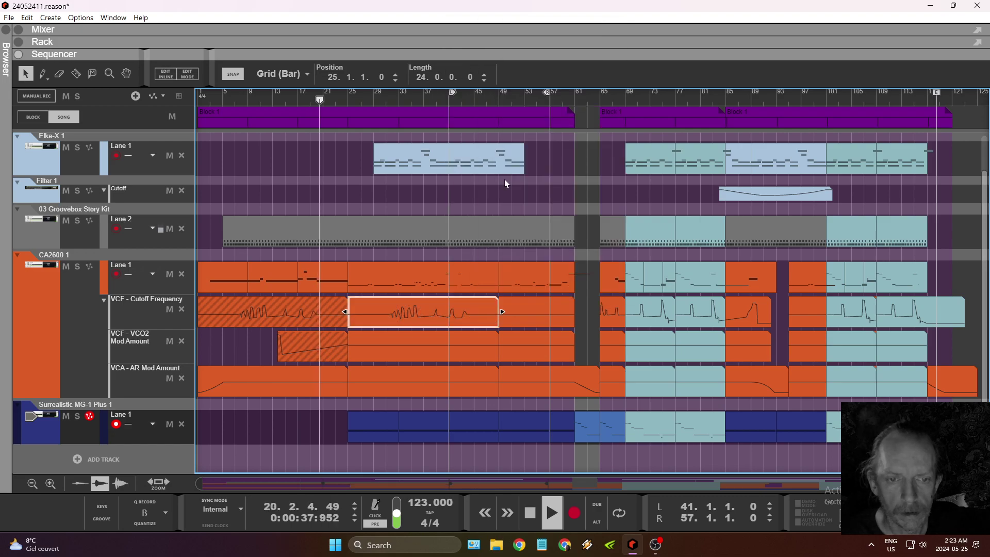
Open the copied cutoff clip for inline editing and set its first and last automation points to 0.36.
double_click(414, 317)
left_click_drag(389, 309, 428, 381)
left_click_drag(263, 484, 351, 483)
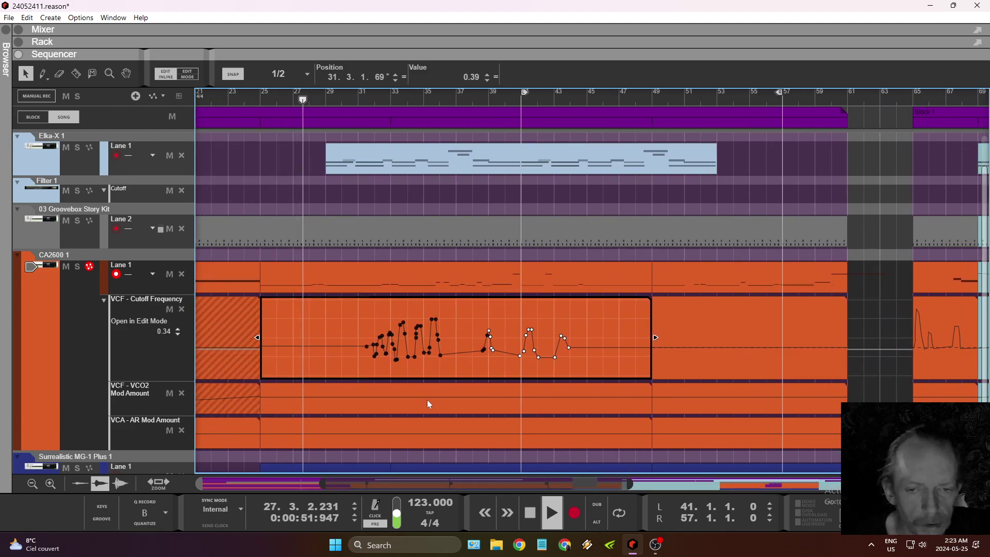
mouse_move(374, 311)
left_mouse_down()
mouse_move(433, 327)
mouse_move(382, 313)
left_mouse_up()
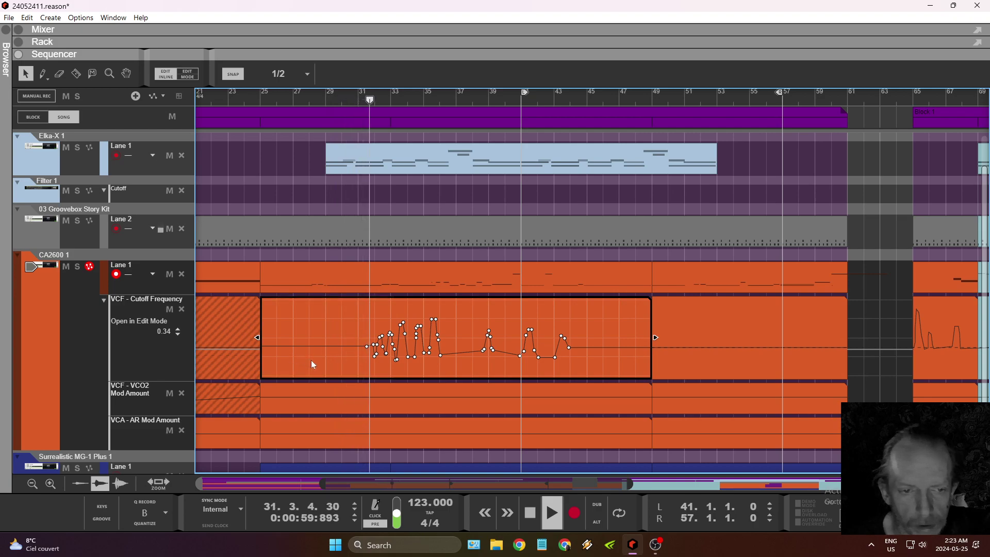
left_click(367, 347)
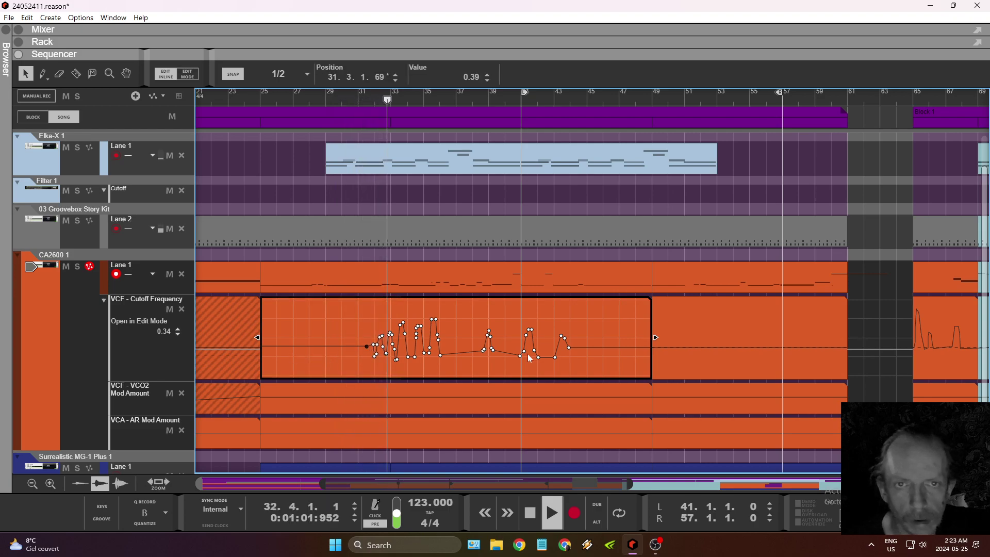
left_click(568, 346, "shift")
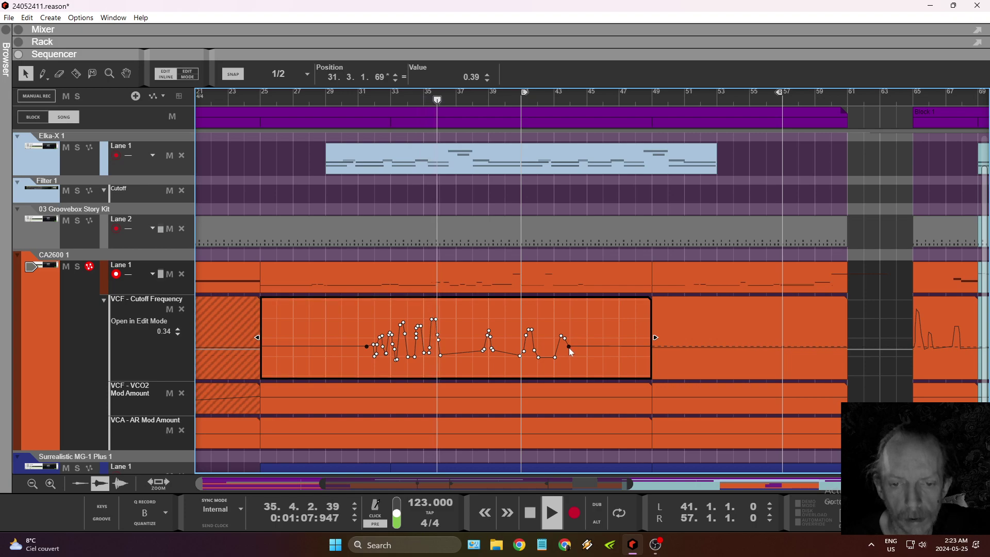
left_click_drag(569, 347, 571, 349)
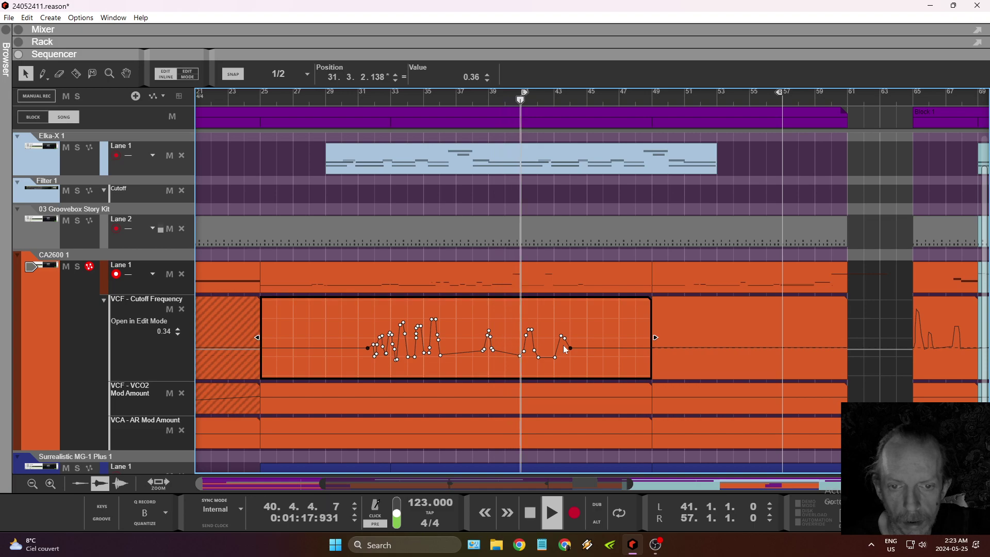
Raise the low cutoff automation points between about bars 40 and 43 to form one broad hump, and select all the curve's points.
left_click_drag(517, 355, 512, 332)
left_click_drag(514, 344, 558, 348)
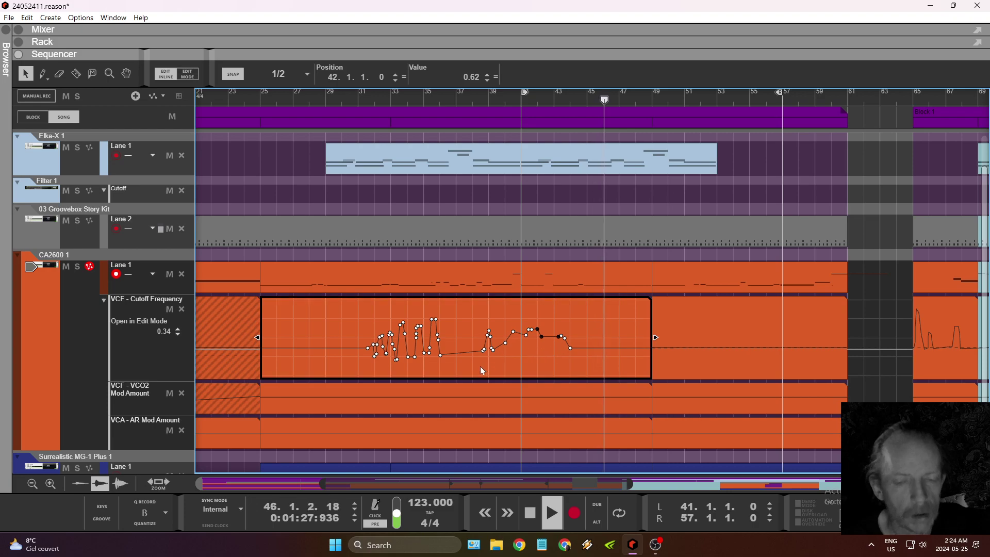
left_click_drag(352, 311, 593, 380)
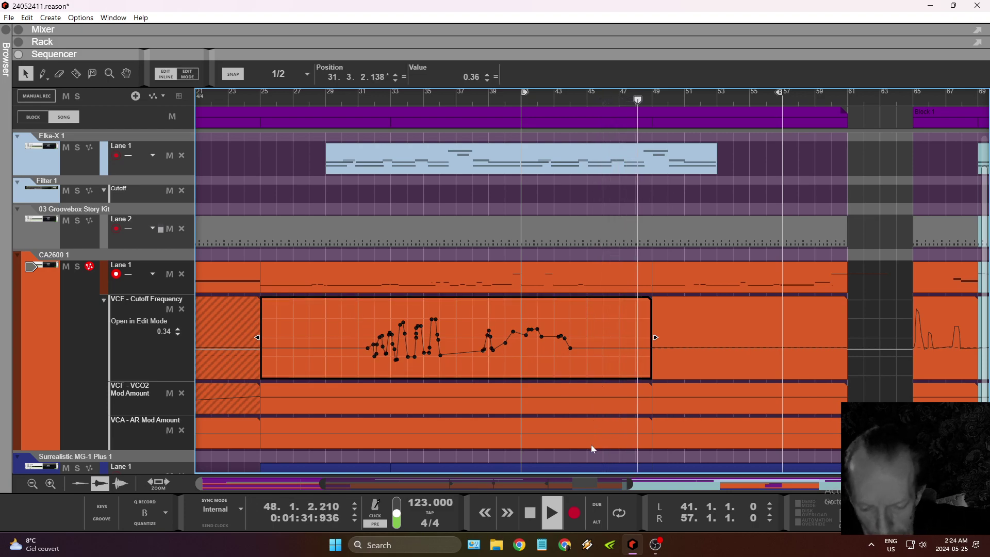
Stop playback and restart it from bar 29, where the first Elka-X clip begins.
double_click(532, 513)
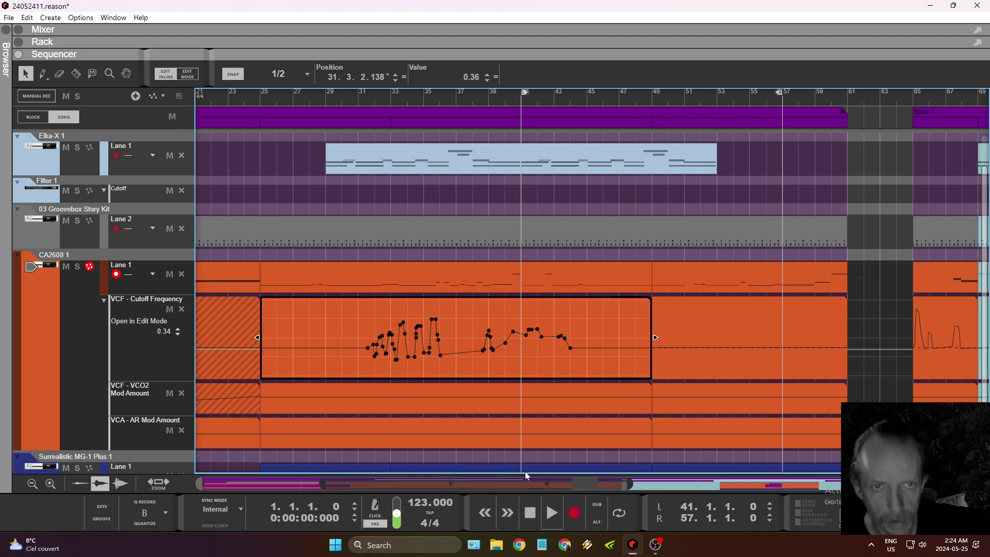
right_click(366, 168)
left_click(321, 100)
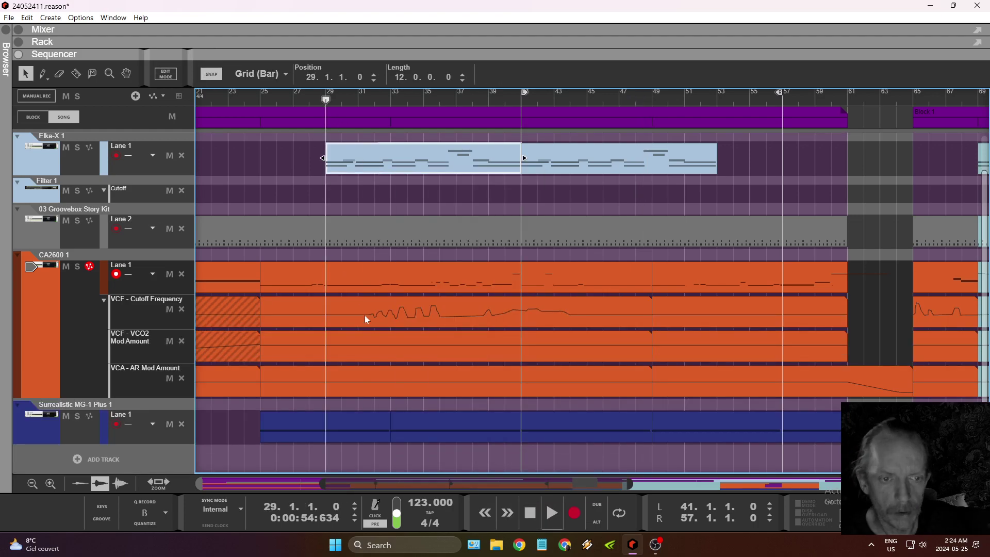
left_click(552, 512)
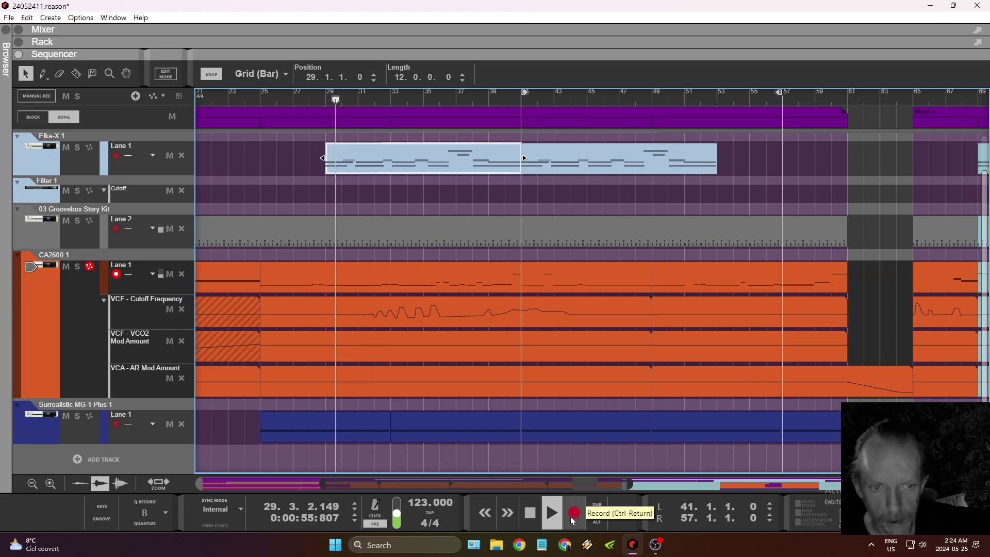
Reopen the CA2600 cutoff clip inline and draw automation points midway through bars 36 and 38 at about 0.43.
double_click(409, 311)
left_click_drag(629, 483, 431, 482)
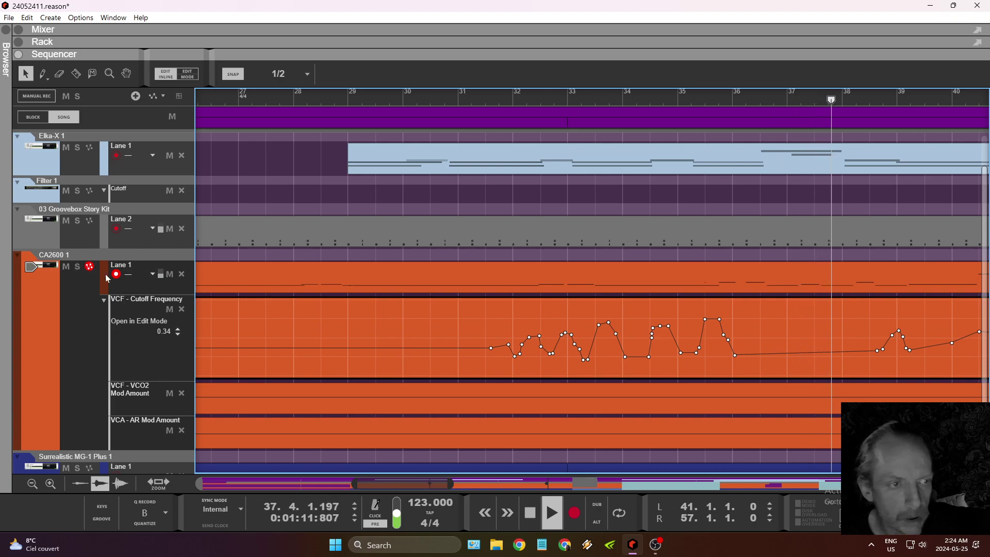
left_click(43, 74)
left_click(748, 343)
left_click(869, 343)
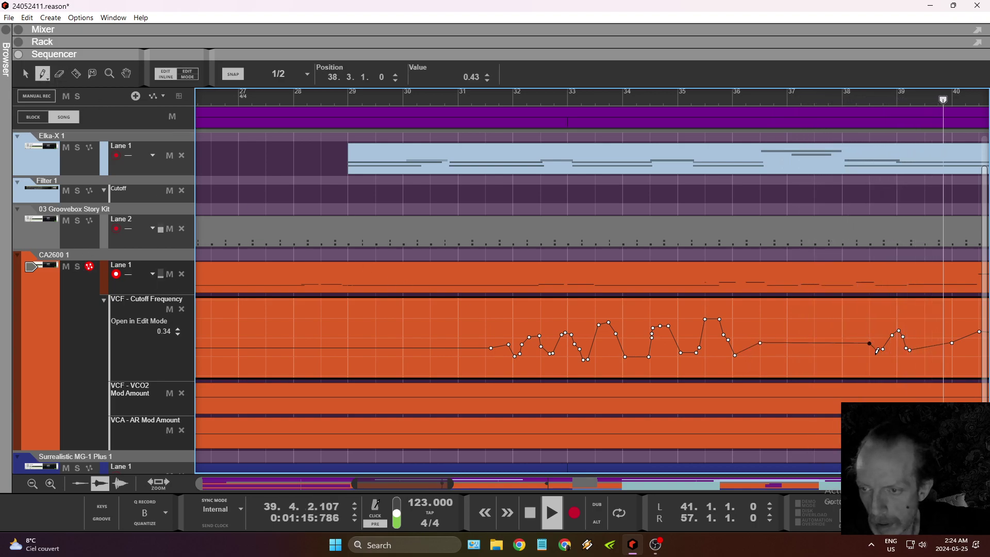
Stop playback and erase all the cutoff frequency automation points in the CA2600 clip between bars 25 and 49.
left_click(952, 356)
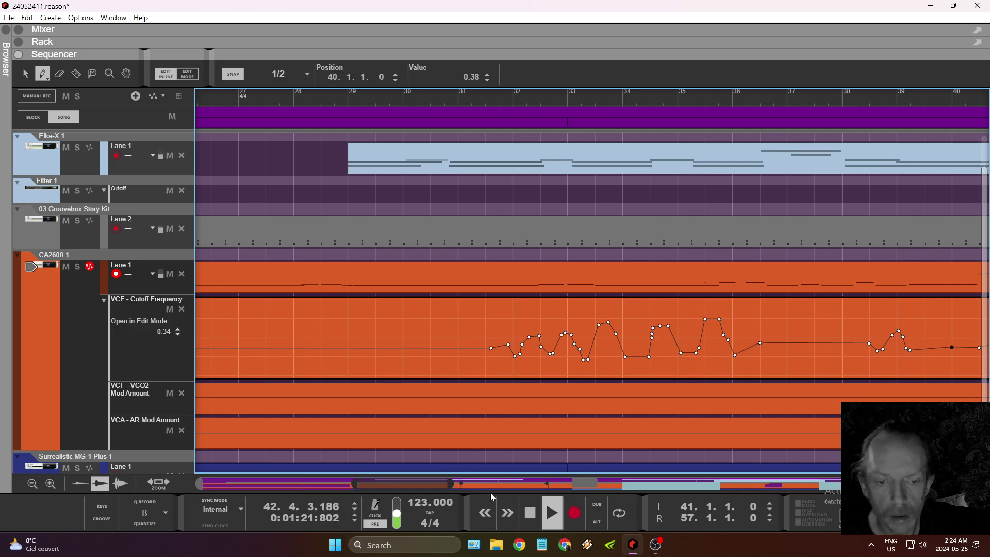
left_click(530, 513)
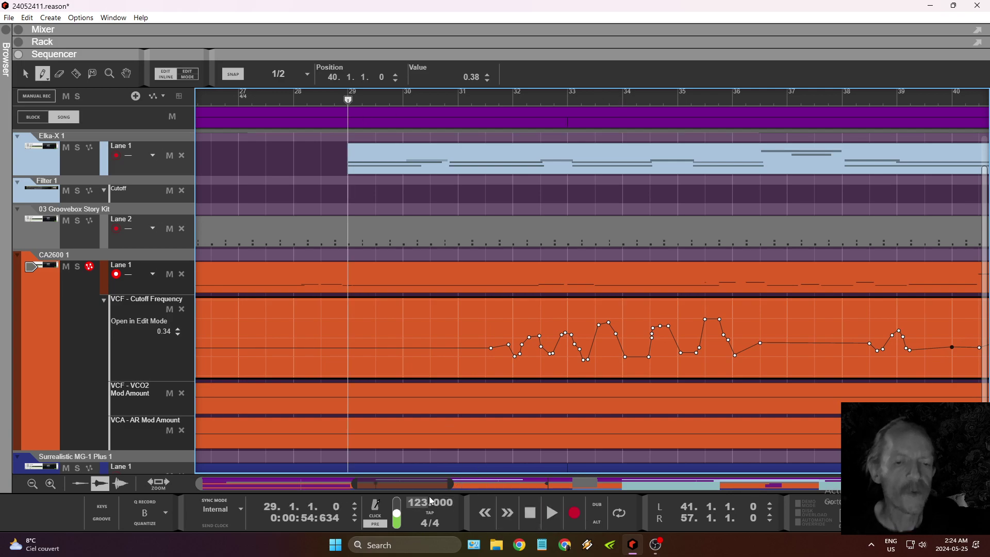
left_click_drag(452, 485, 786, 484)
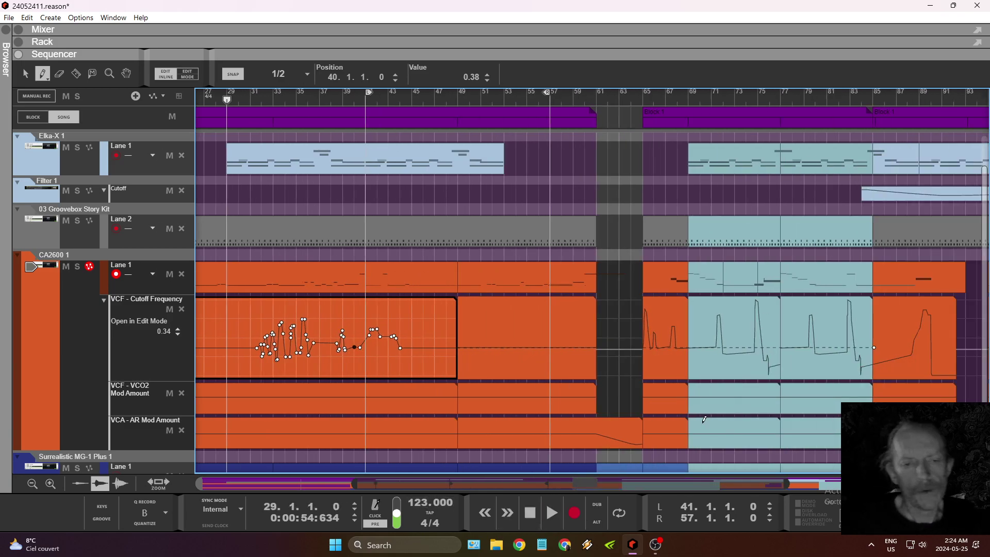
left_click(60, 74)
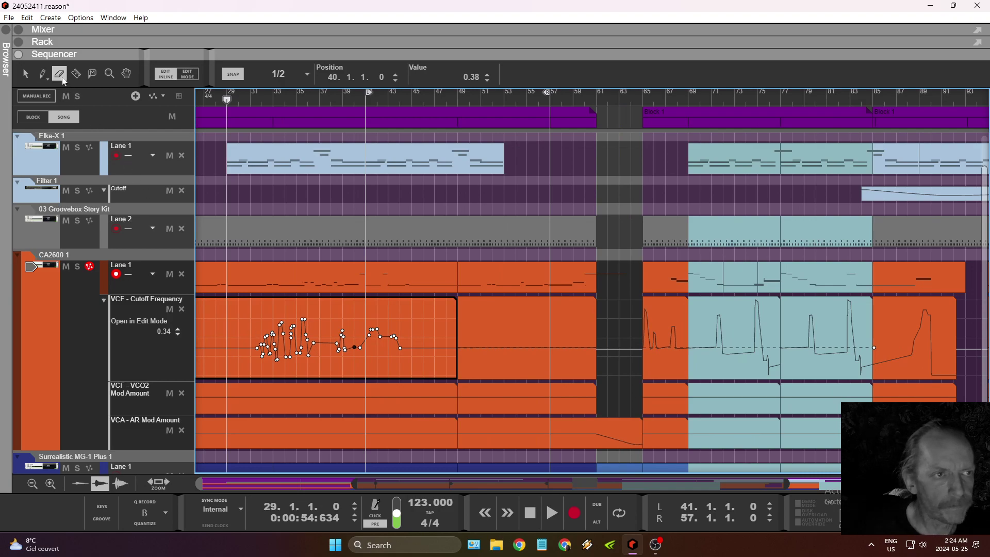
mouse_move(253, 290)
left_mouse_down()
mouse_move(309, 364)
mouse_move(452, 376)
left_mouse_up()
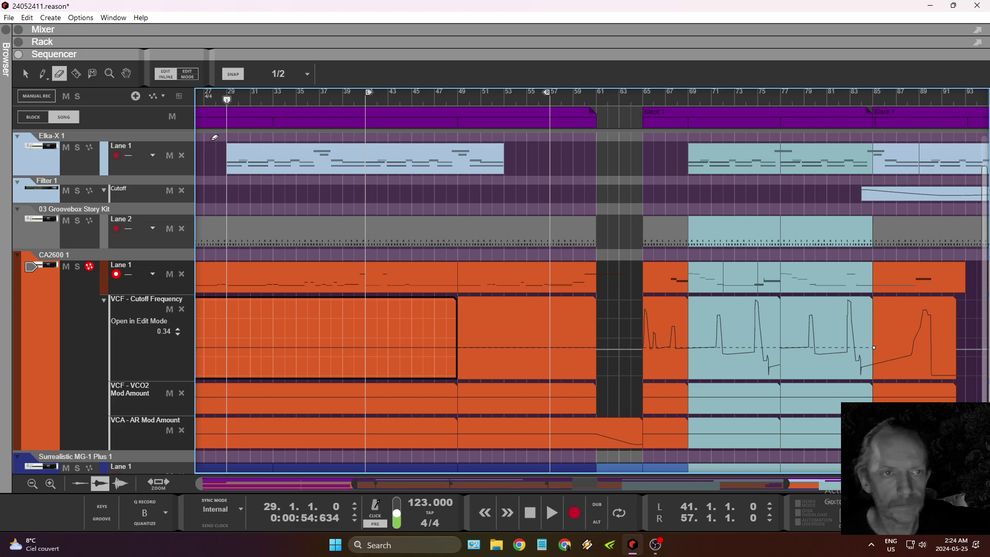
left_click(530, 514)
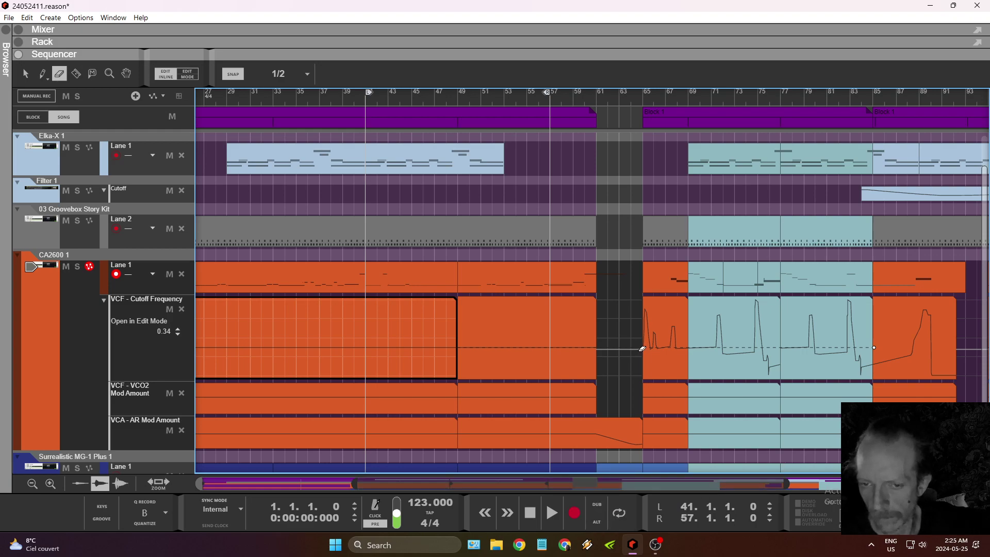
Undo the deletion of the CA2600 cutoff automation point at bar 85.
left_click(25, 74)
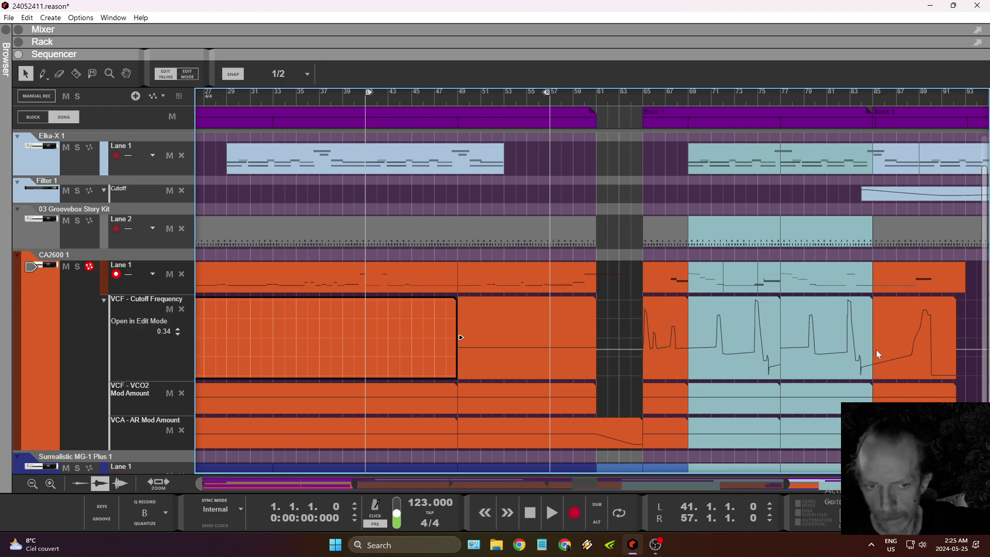
left_click(27, 18)
left_click(37, 31)
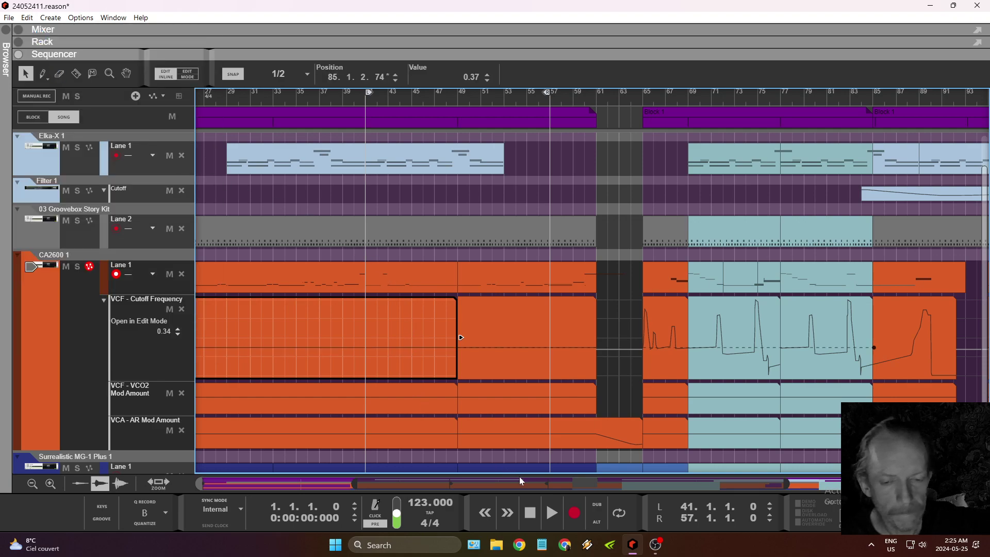
left_click_drag(517, 480, 146, 492)
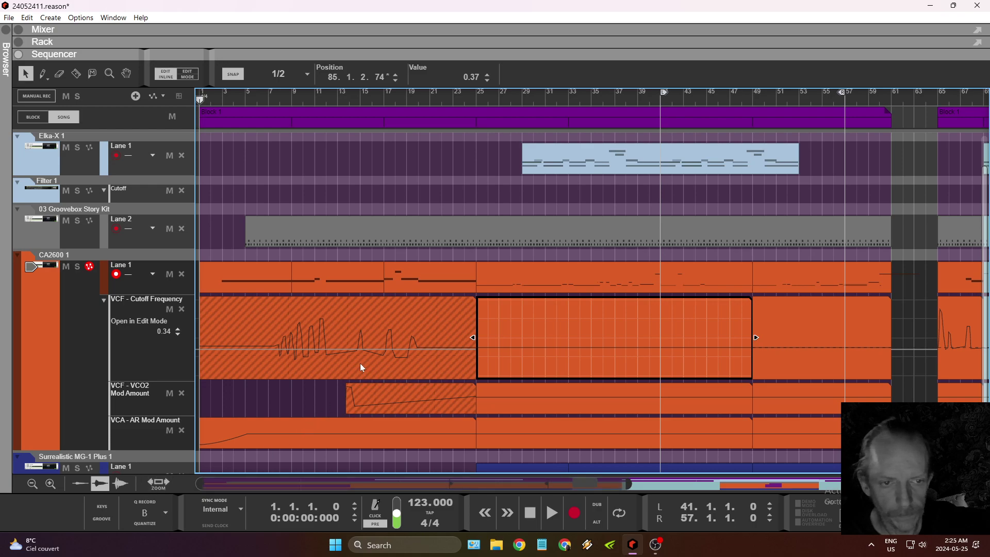
right_click(362, 342)
left_click(343, 344)
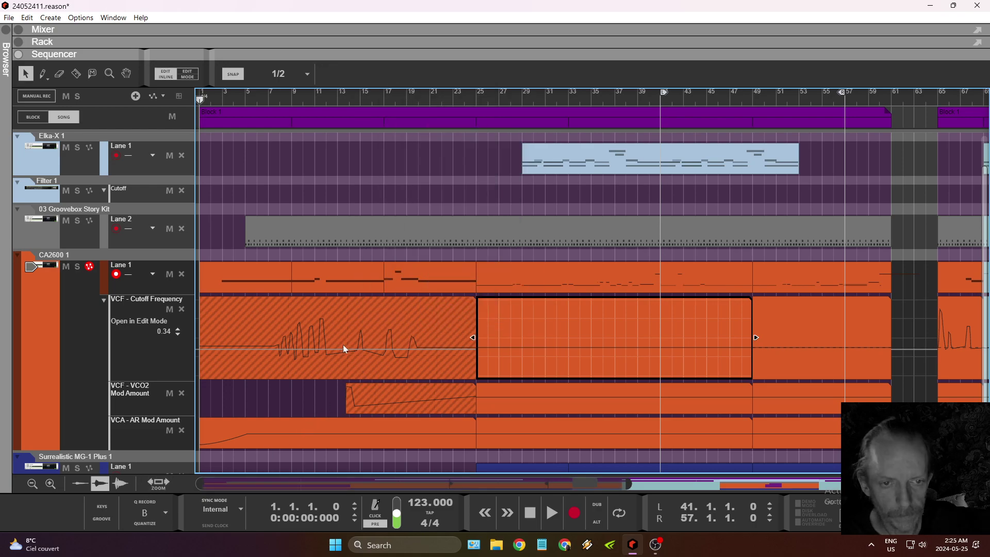
right_click(342, 345)
left_click(326, 343)
left_click(326, 341)
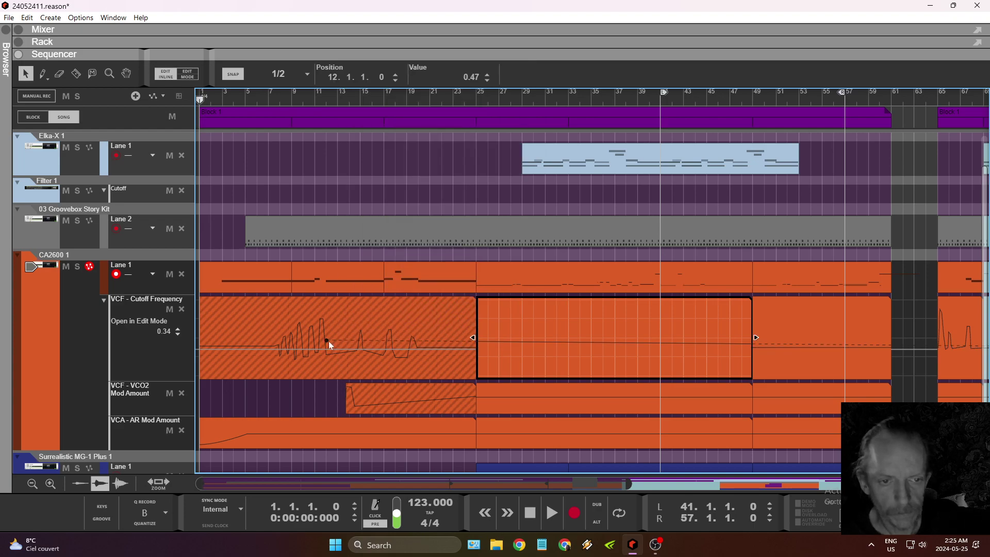
key("Delete")
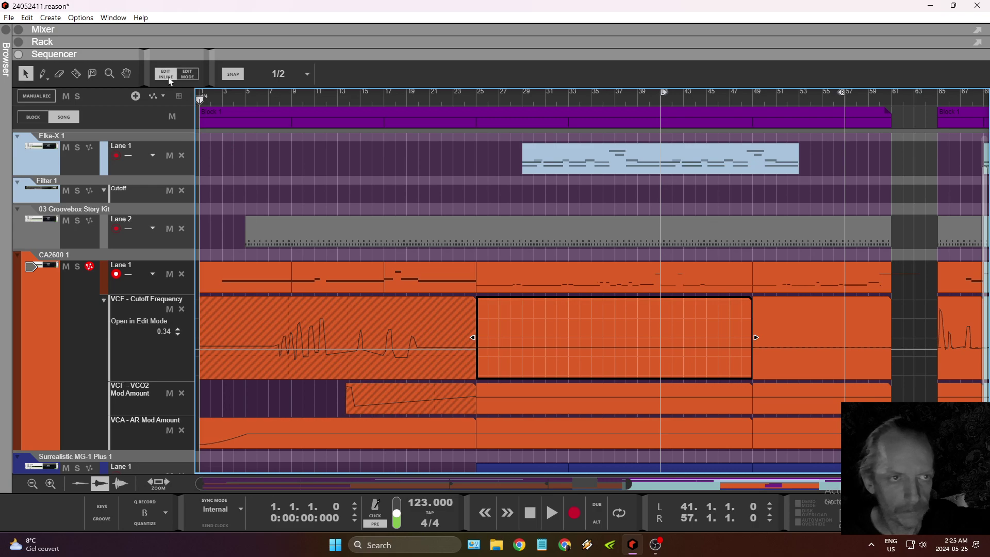
Lower the peak points of the muted CA2600 cutoff frequency clip at bars 1 to 25 together, setting the value to 0.40.
left_click(324, 306)
left_click_drag(304, 338, 432, 342)
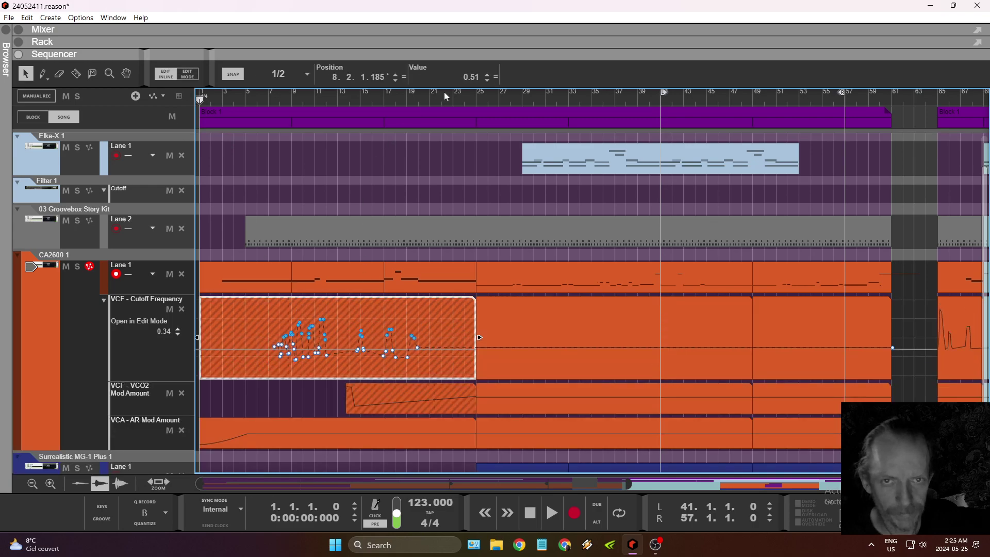
left_click_drag(471, 79, 475, 110)
Play the song from bar 5.
left_click(243, 97)
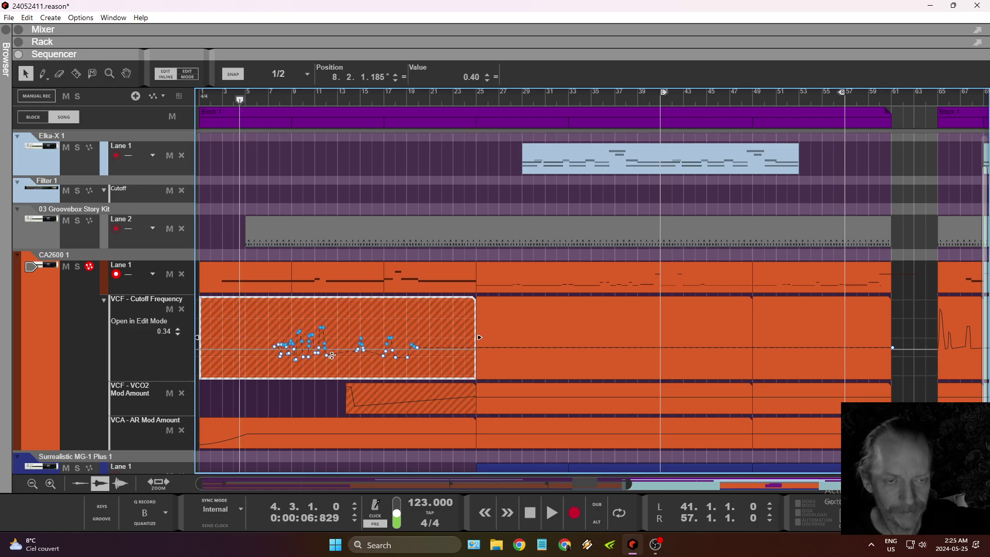
left_click(484, 513)
left_click(507, 512)
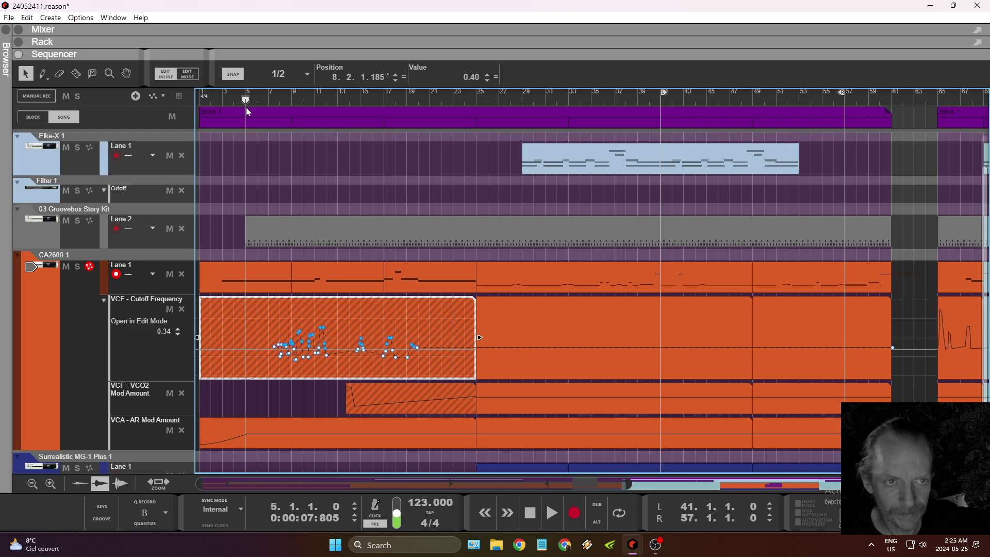
left_click(552, 512)
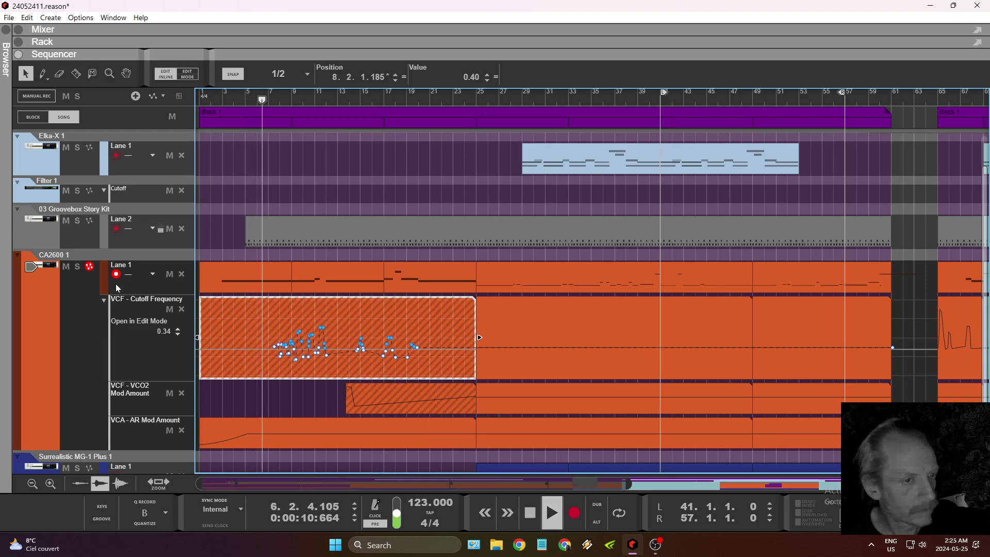
Leave inline editing and unmute the CA2600 cutoff frequency clip at bars 1 to 25.
left_click(161, 76)
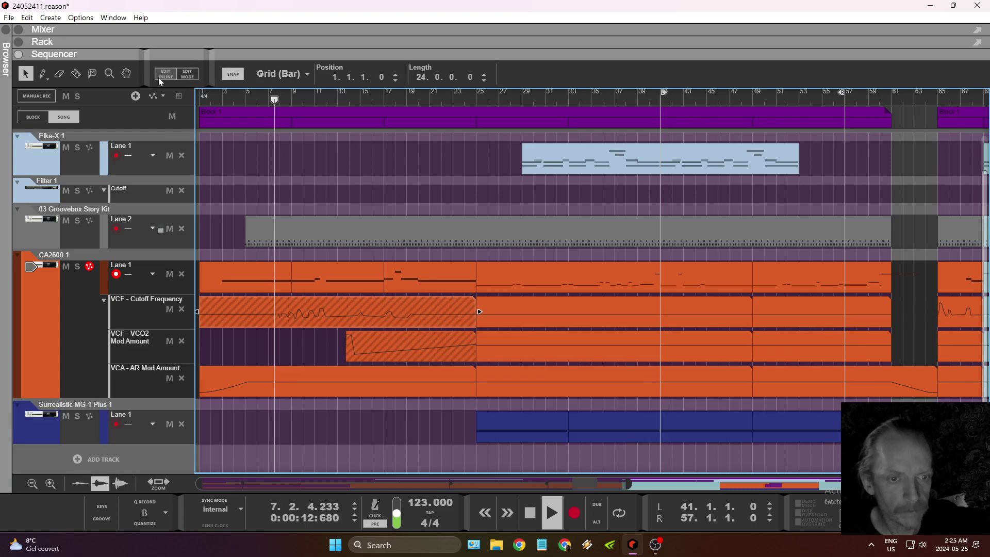
right_click(358, 315)
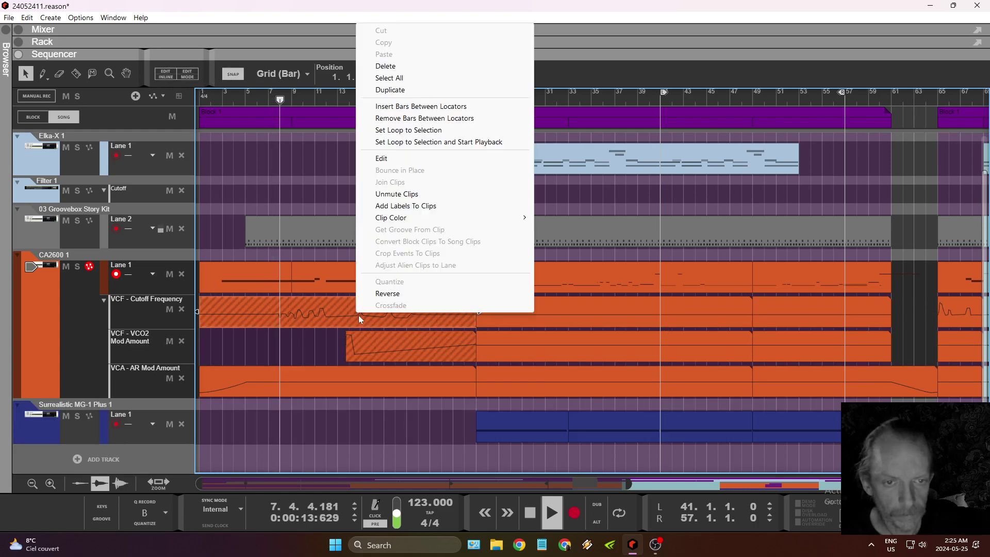
left_click(403, 197)
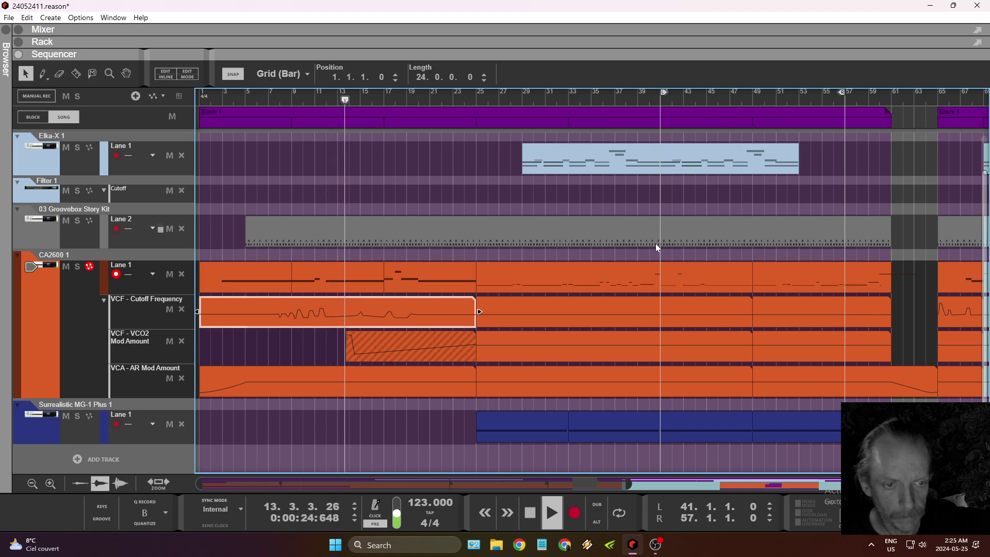
Listen to the CA2600 track soloed, unsolo it and stop playback.
left_click(77, 267)
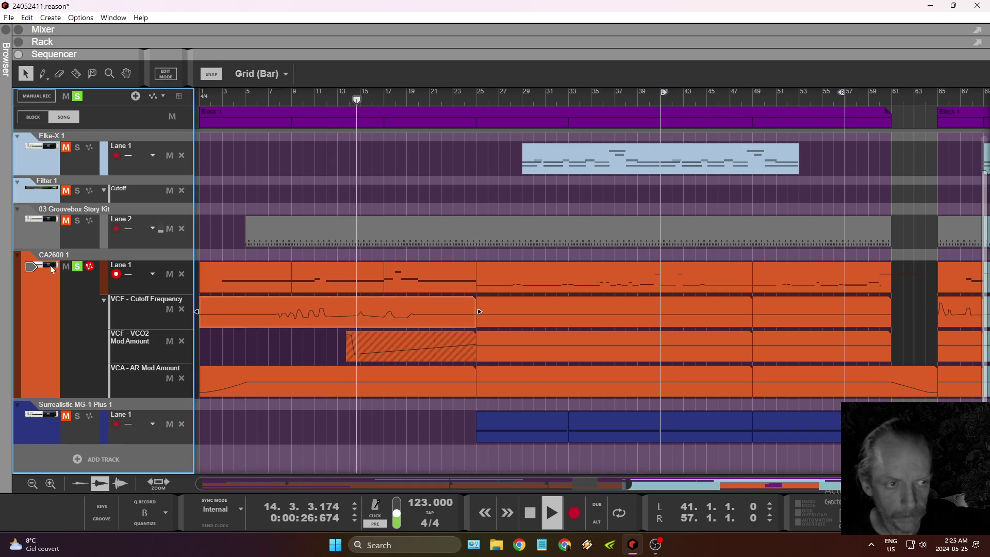
left_click(77, 267)
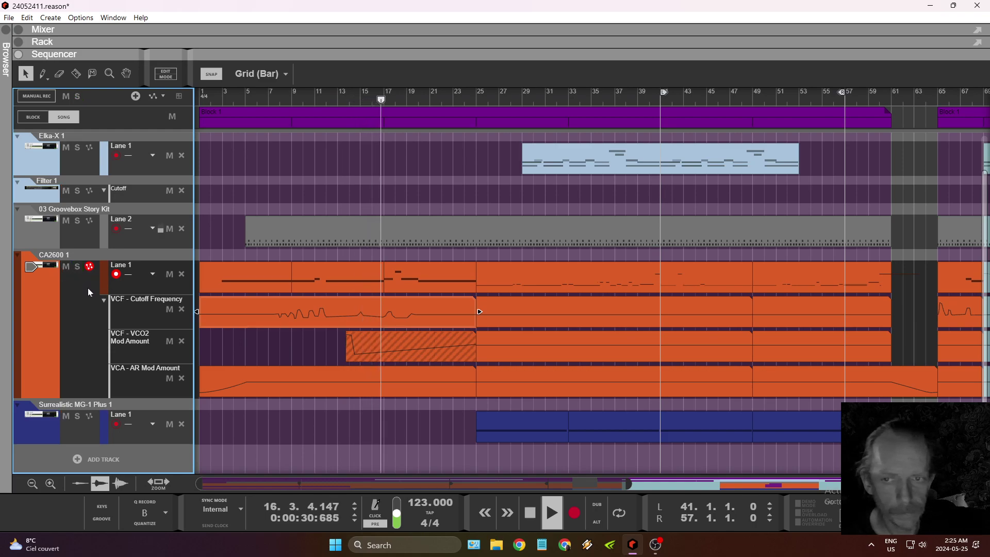
left_click(530, 512)
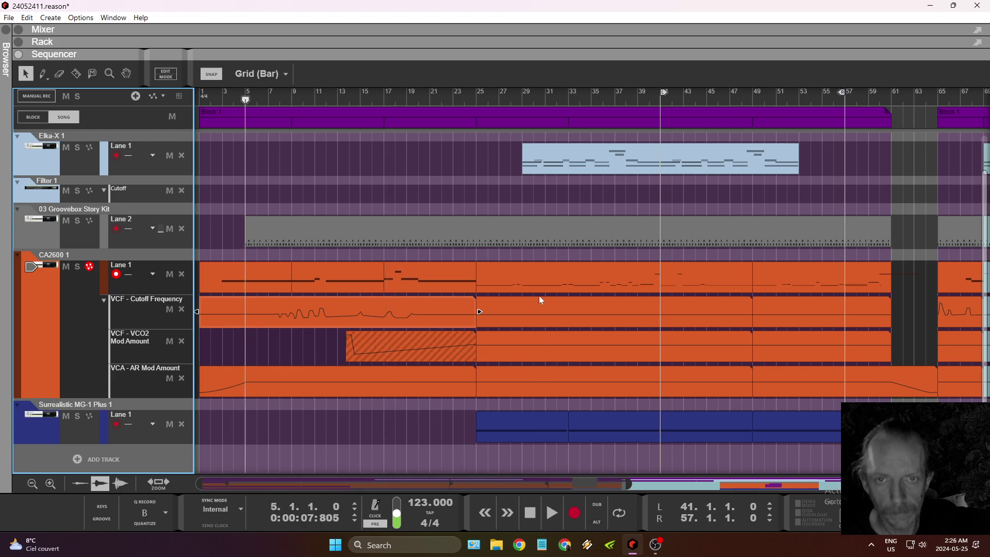
Play the song from bar 1 and stop it, returning to the start.
key("Home")
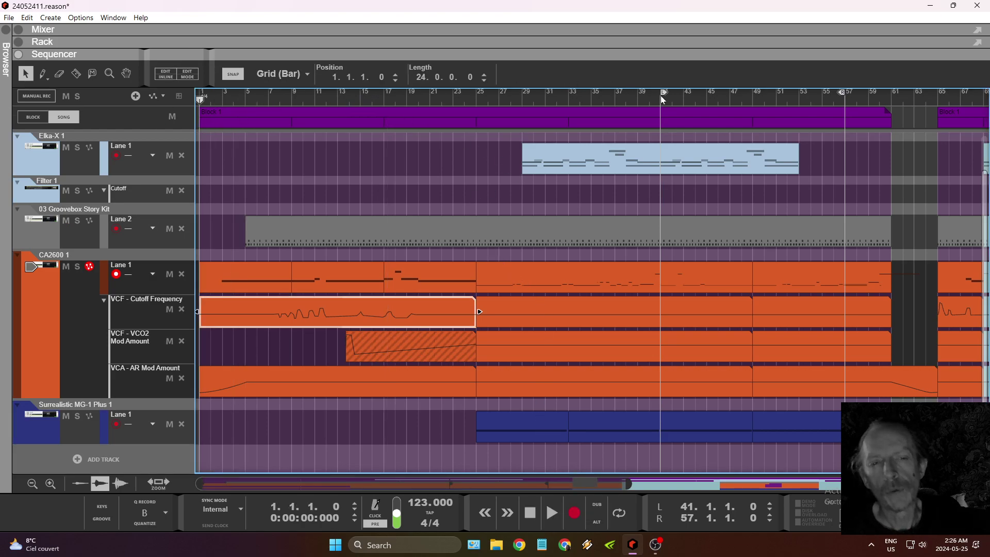
left_click(544, 525)
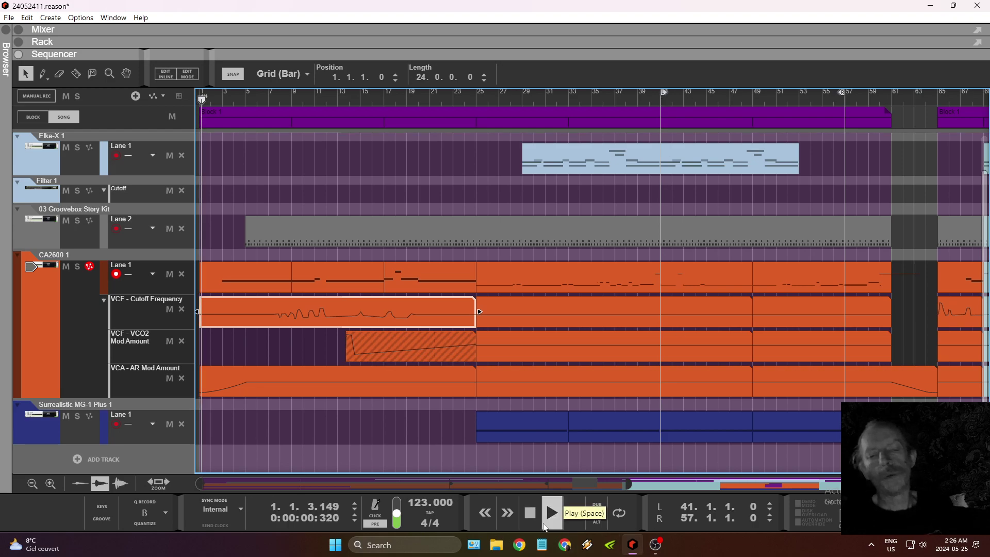
right_click(537, 518)
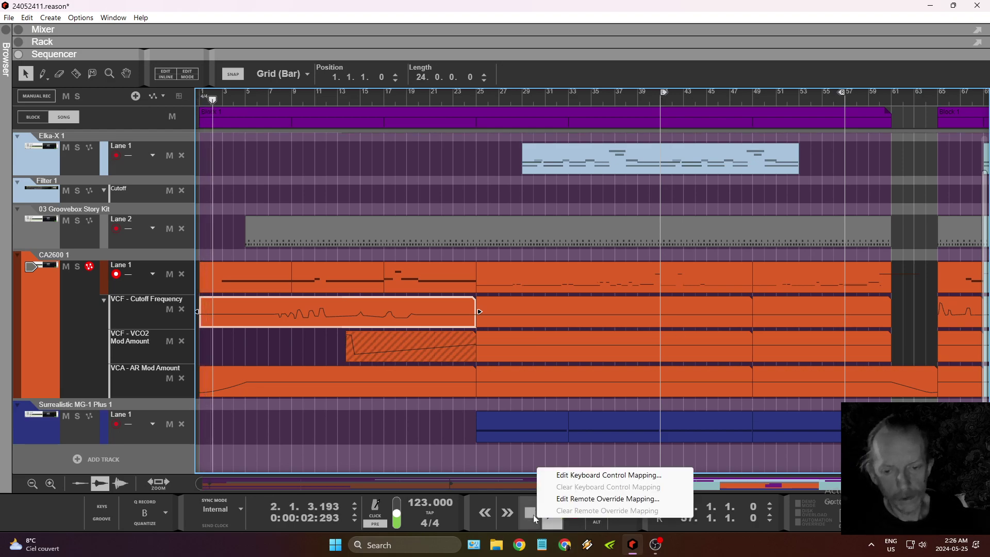
left_click(531, 514)
left_click(532, 514)
Set the left loop locator to bar 9 and the right loop locator to bar 17.
left_click(518, 432)
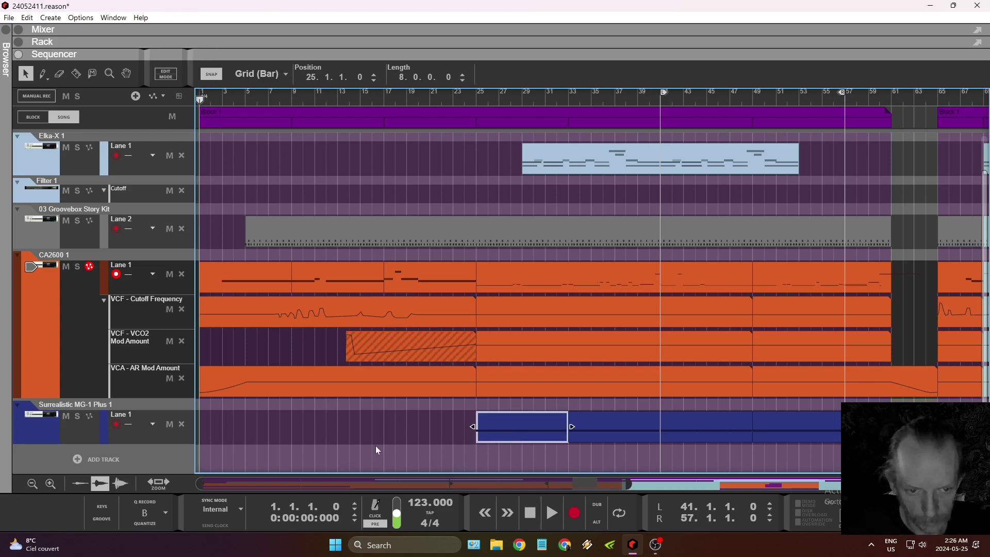
left_click(293, 101)
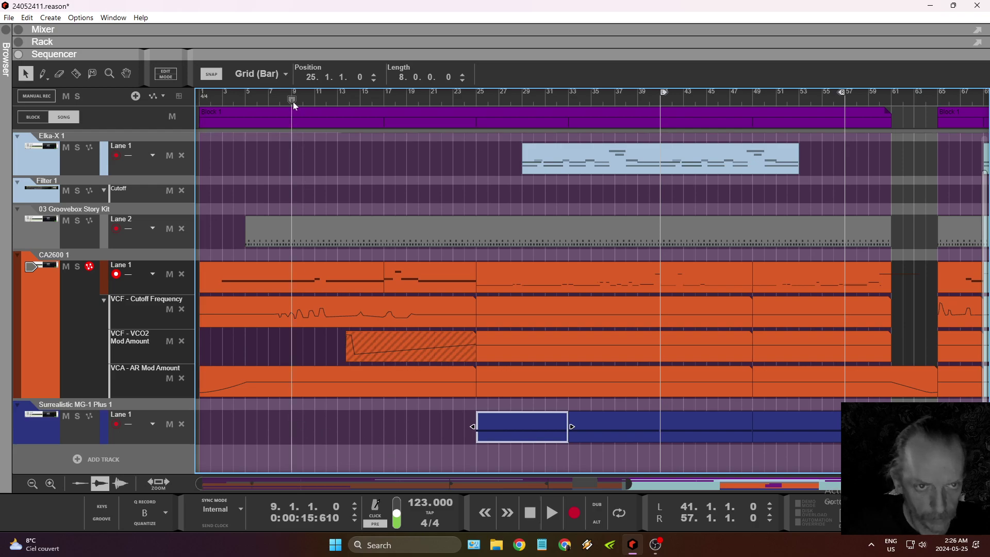
left_click(293, 101, "ctrl")
left_click(384, 99, "alt")
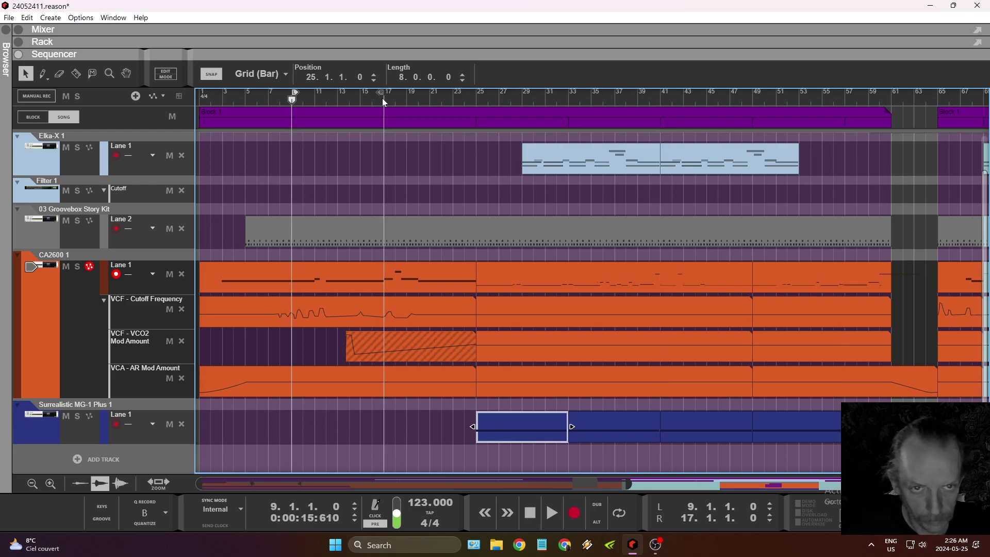
Stop playback and switch off the master compressor in the mixer, returning to the sequencer.
left_click_drag(368, 55, 368, 487)
left_click(530, 513)
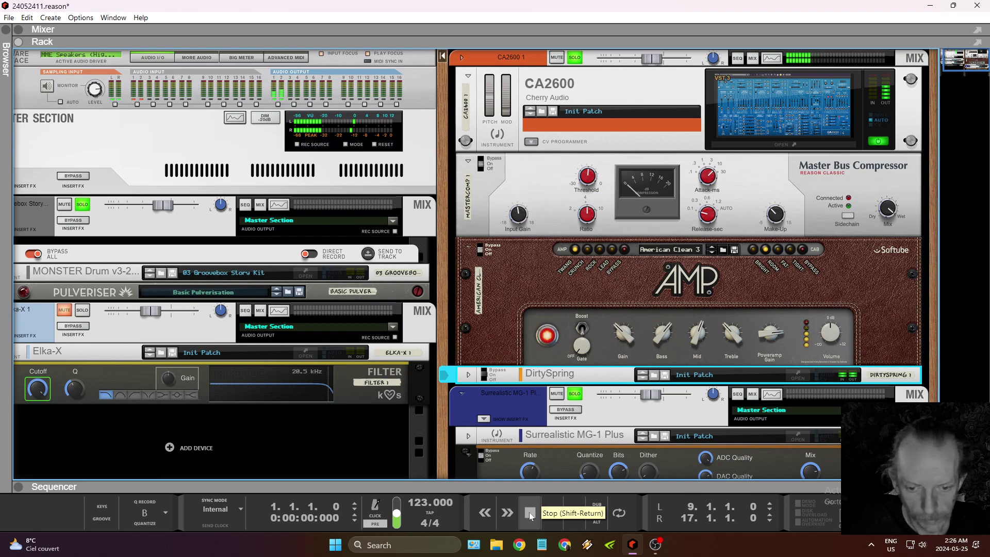
key("F5")
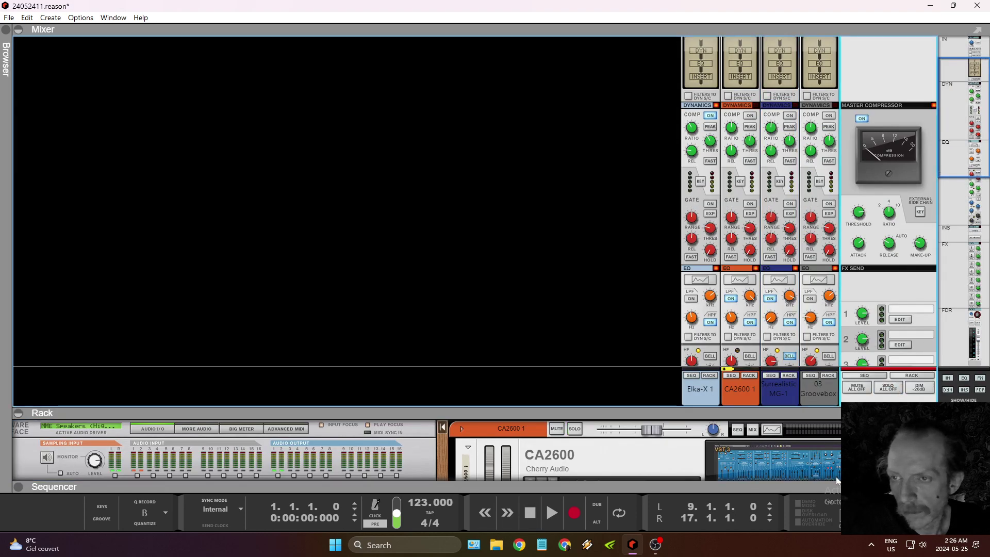
left_click(862, 119)
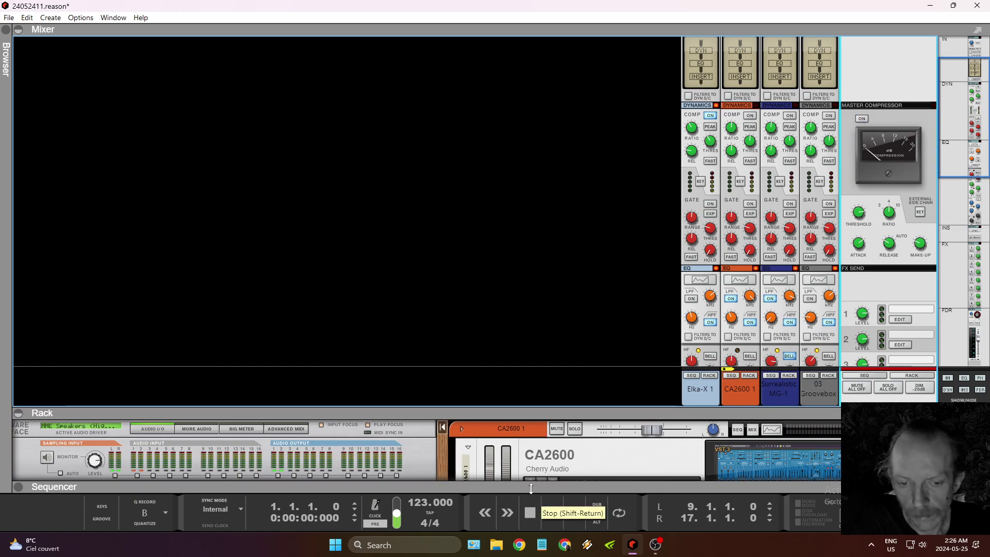
left_click_drag(537, 487, 506, 54)
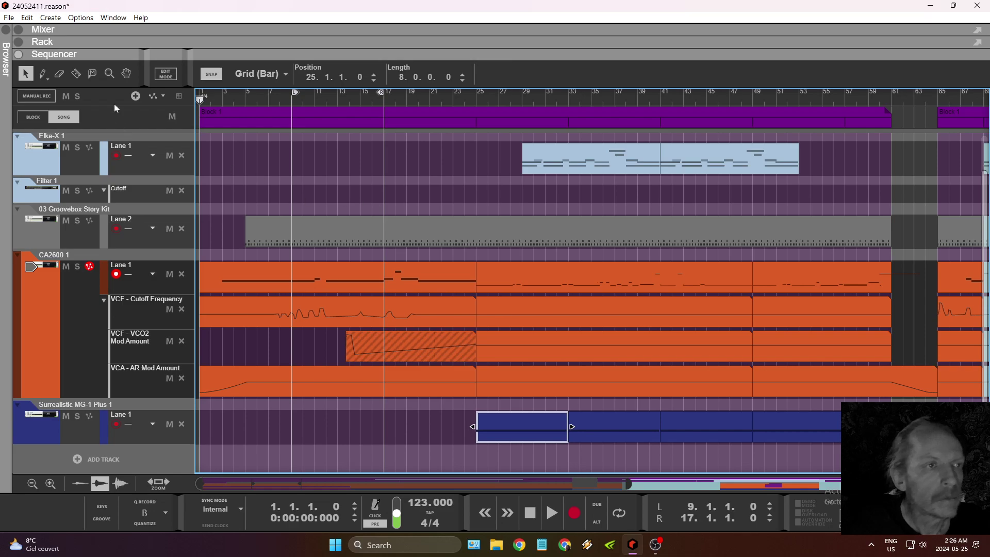
Reduce the interface scale and collapse all devices in the rack column that holds the CA2600.
key("F6")
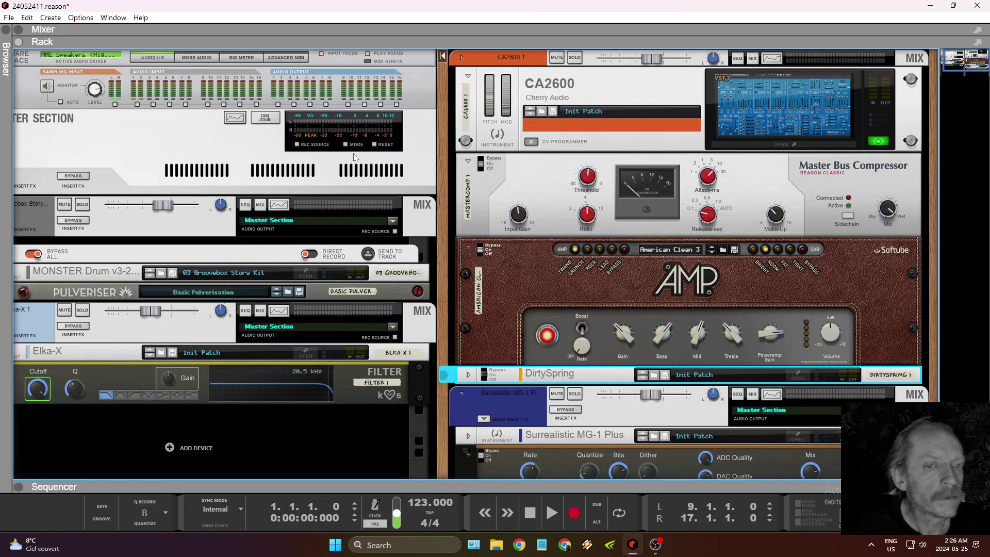
left_click(78, 17)
mouse_move(206, 217)
left_click(320, 241)
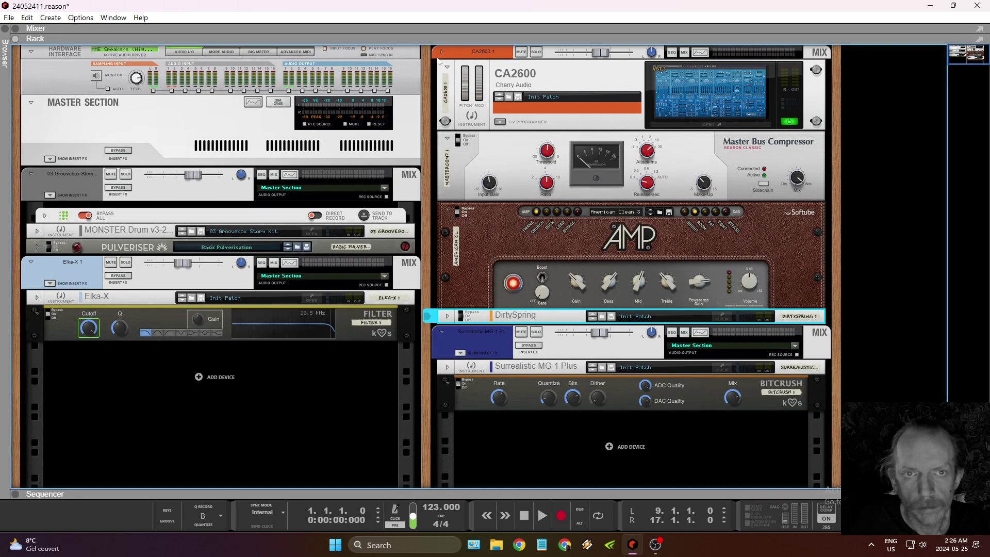
left_click(439, 52)
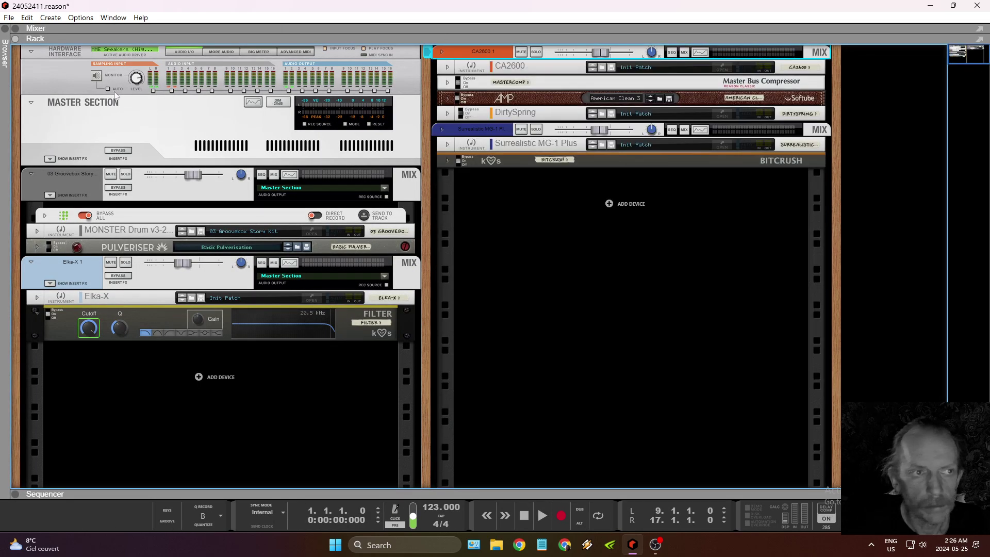
Collapse all devices in the Master Section's rack column and open the instrument browser for a new device below Filter 1.
left_click(30, 103, "alt")
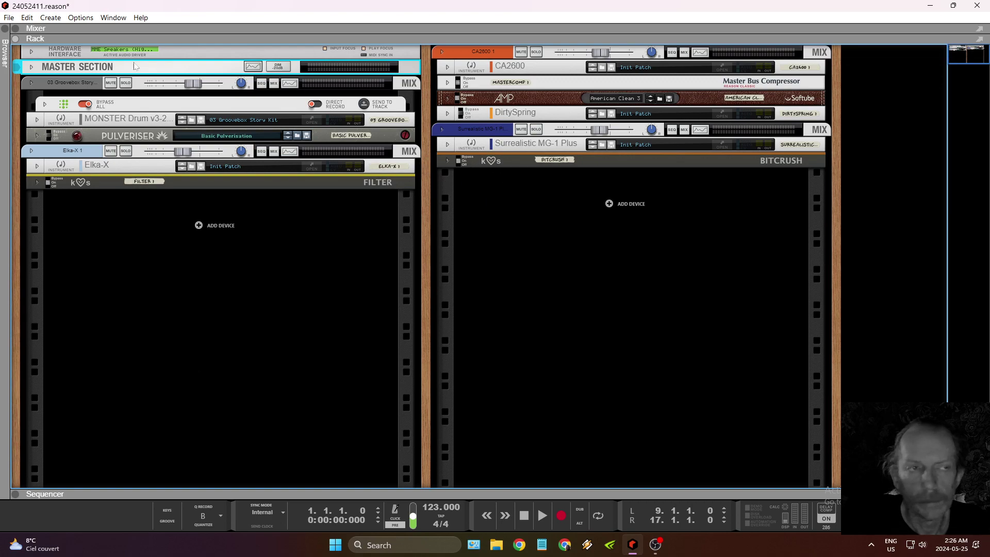
left_click(191, 183)
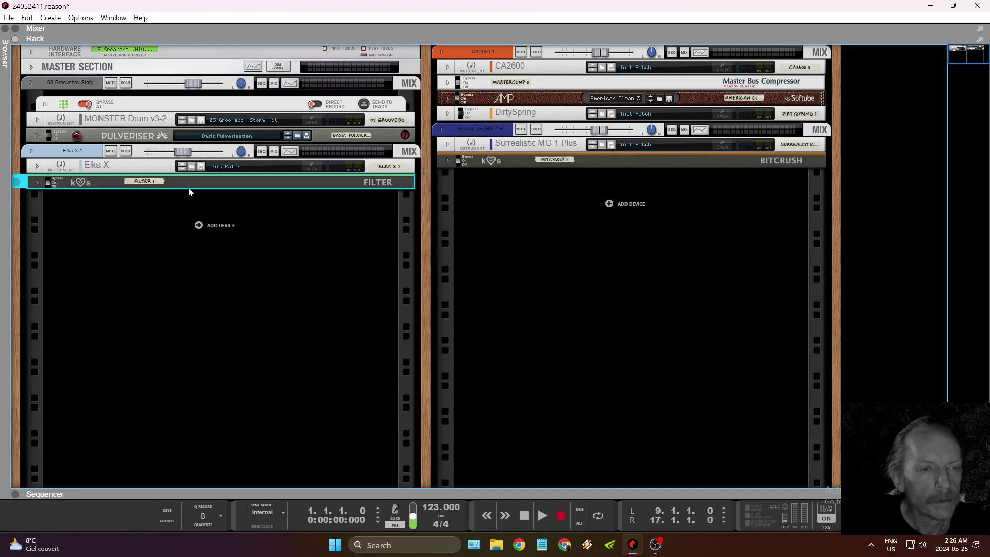
right_click(199, 226)
left_click(223, 284)
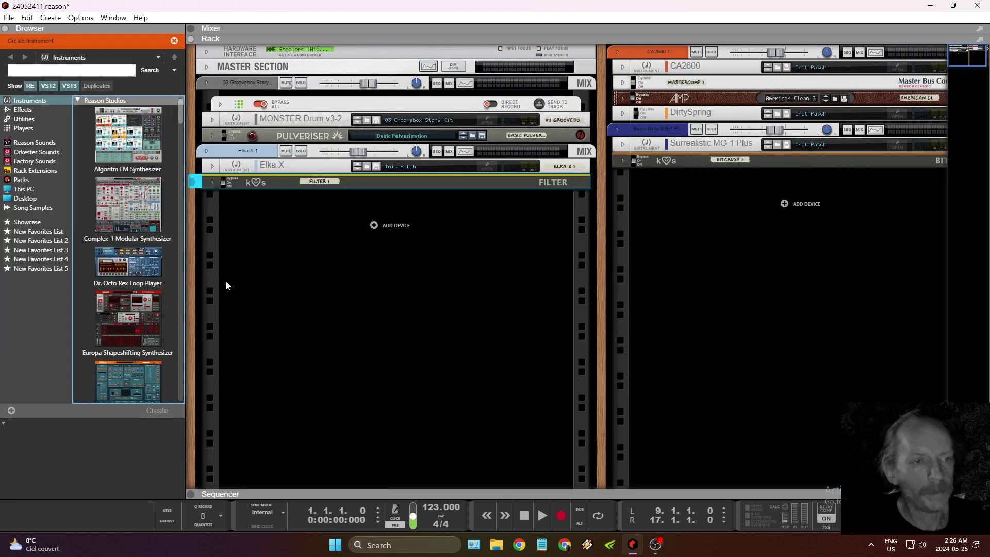
Increase the application zoom so the rack and browser are displayed larger.
left_click(74, 18)
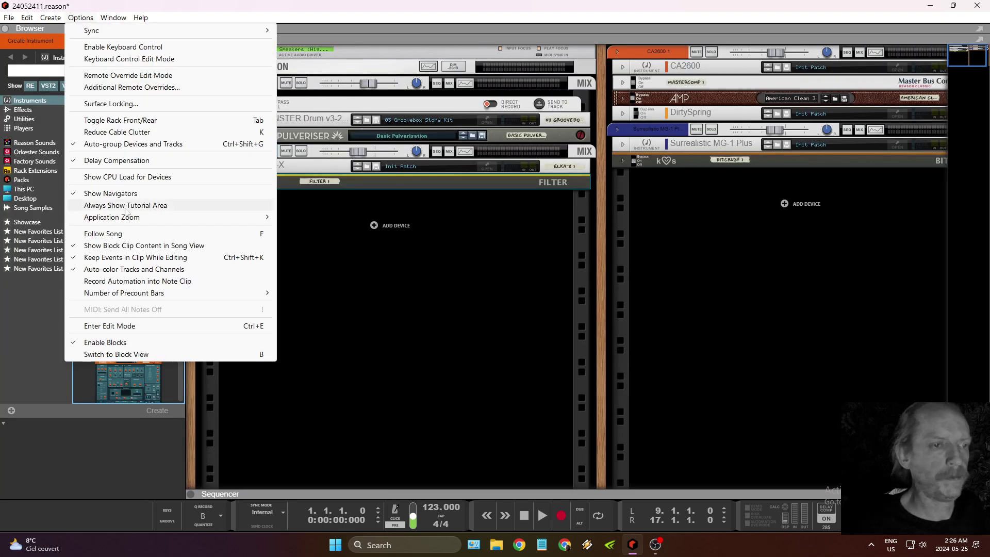
mouse_move(124, 217)
left_click(325, 265)
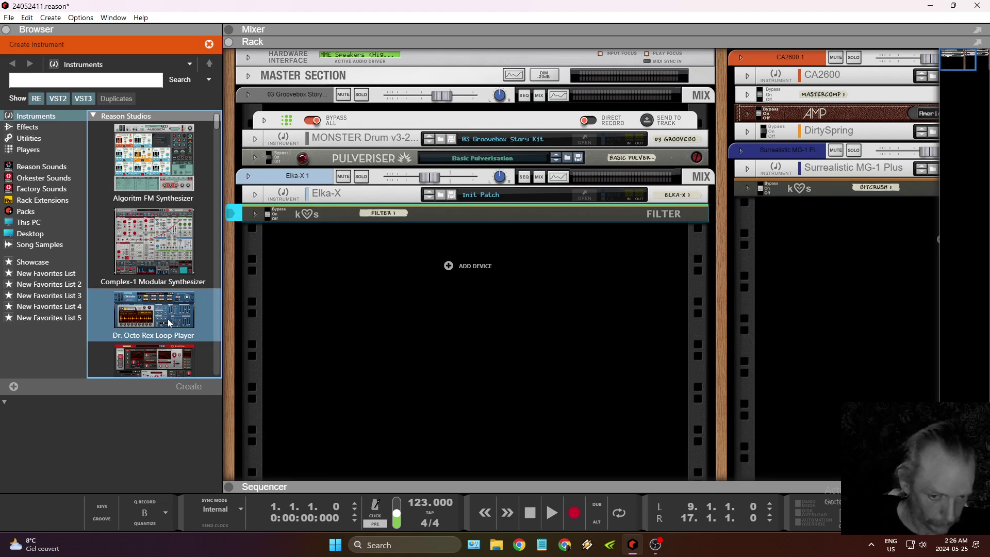
left_click(651, 550)
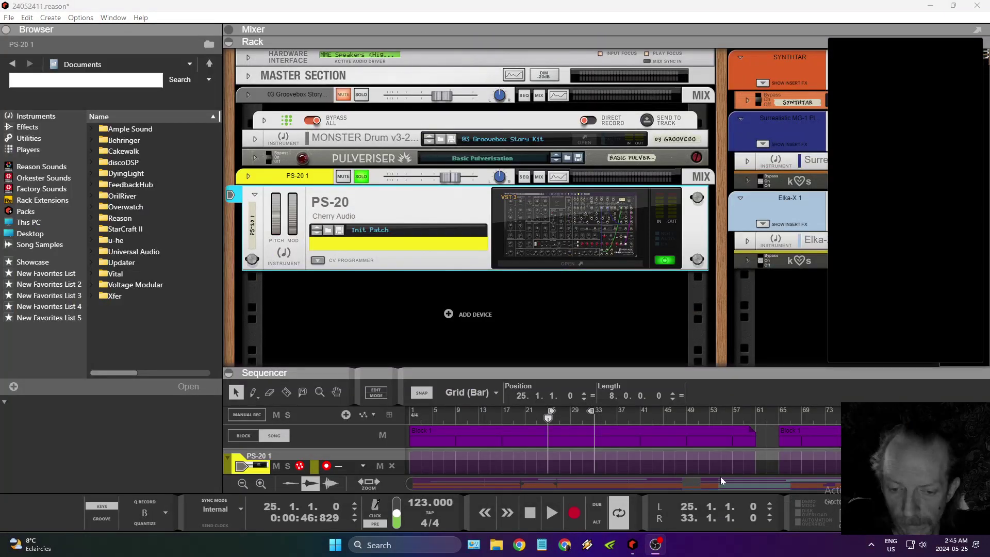
Open the PS-20 synthesizer panel, reduce its display size and move it so the sequencer transport is uncovered.
left_click(629, 543)
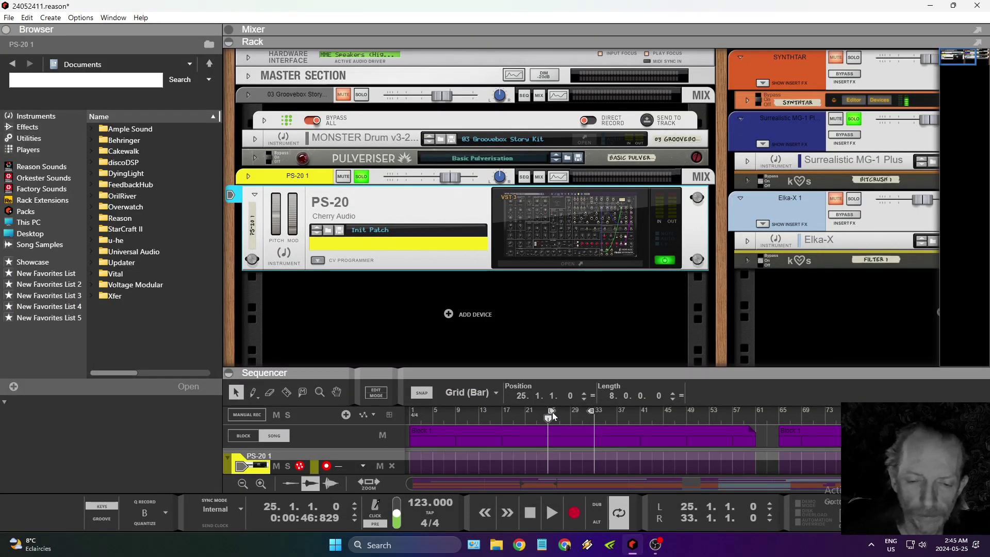
left_click(569, 230)
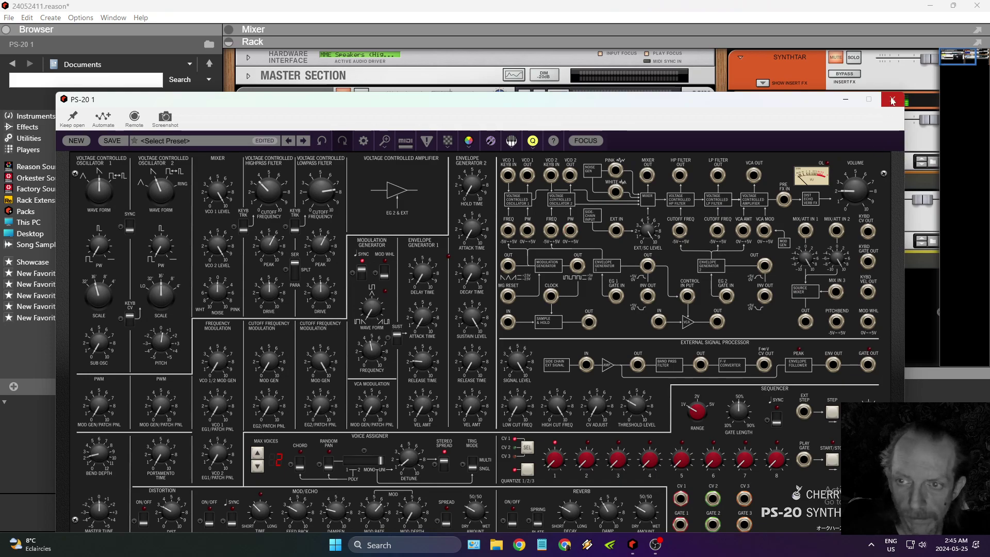
left_click_drag(742, 103, 675, 84)
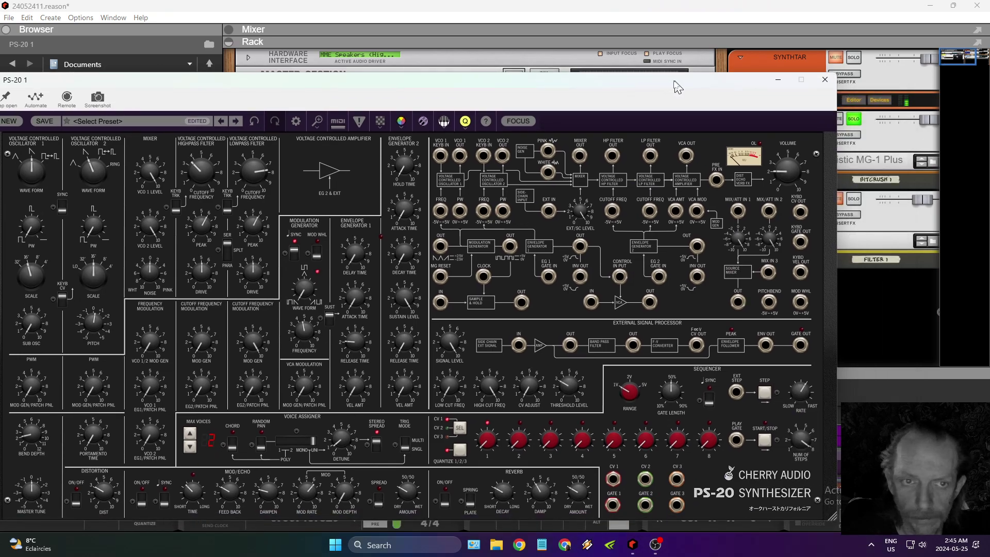
left_click(318, 121)
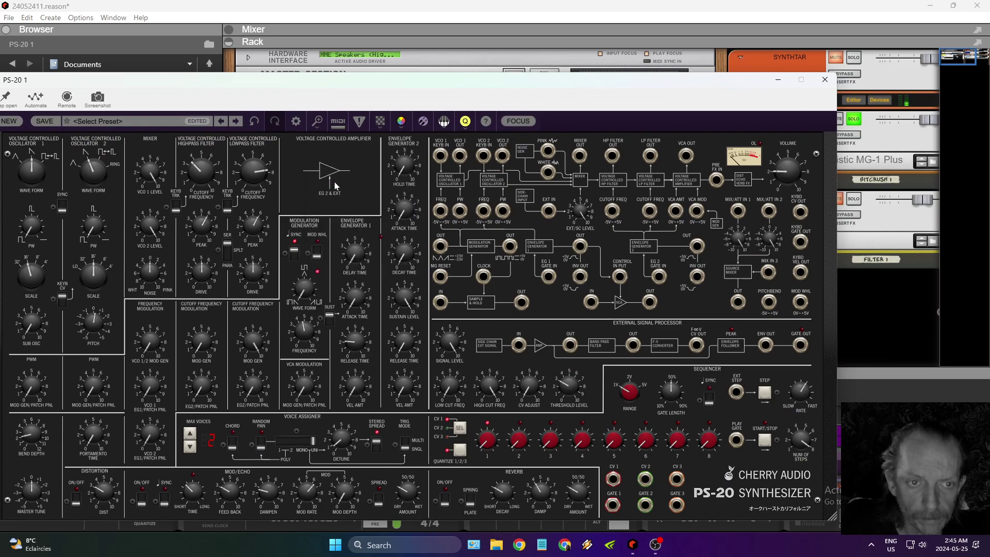
left_click(337, 179)
left_click_drag(498, 86, 479, 14)
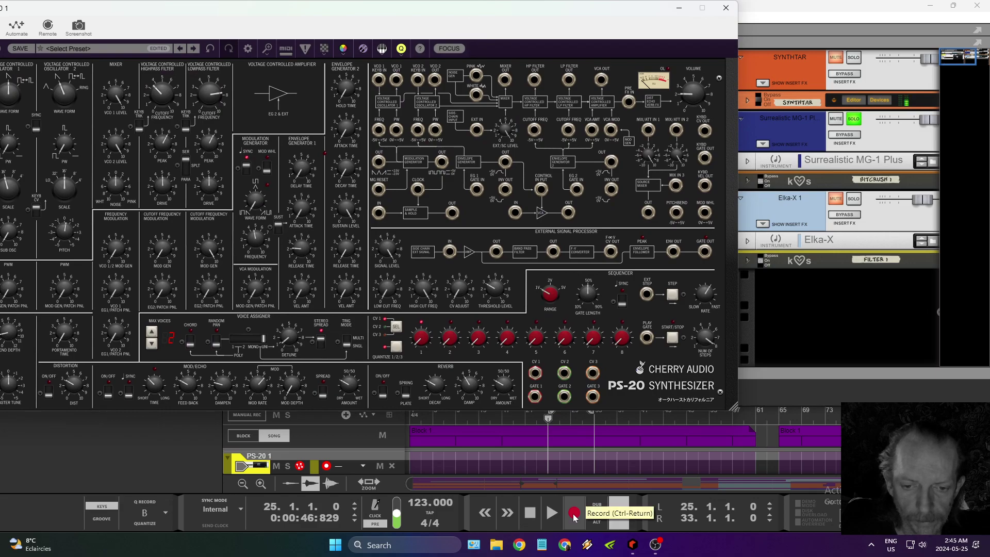
Record an eight-bar clip on the PS-20 1 track from bar 25, end it at bar 33, and play it looped.
left_click(574, 514)
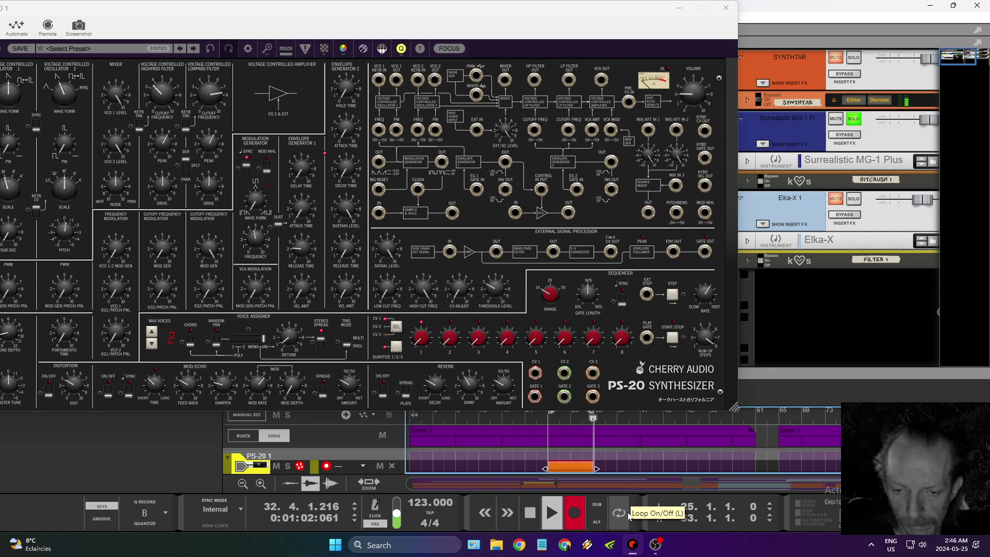
key("space")
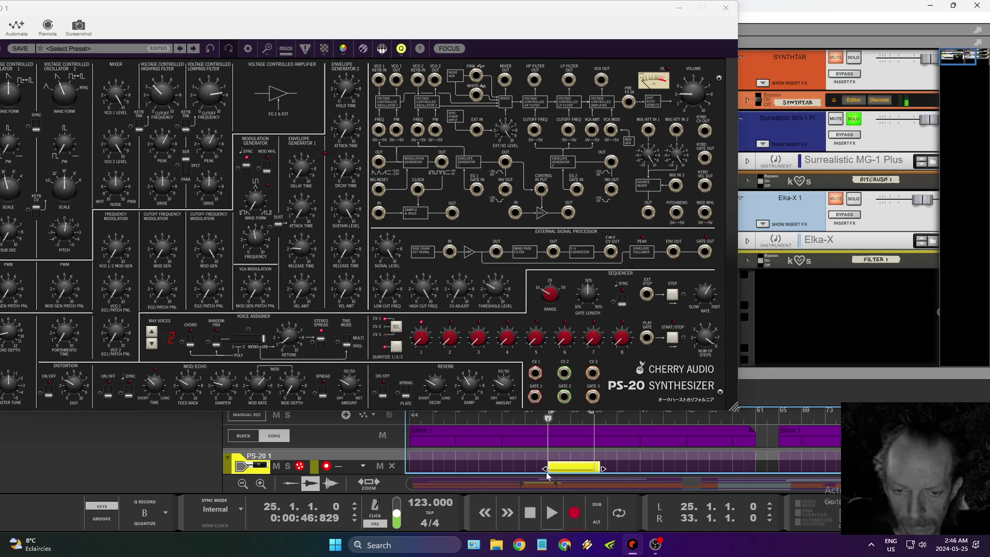
right_click(589, 470)
left_click(642, 293)
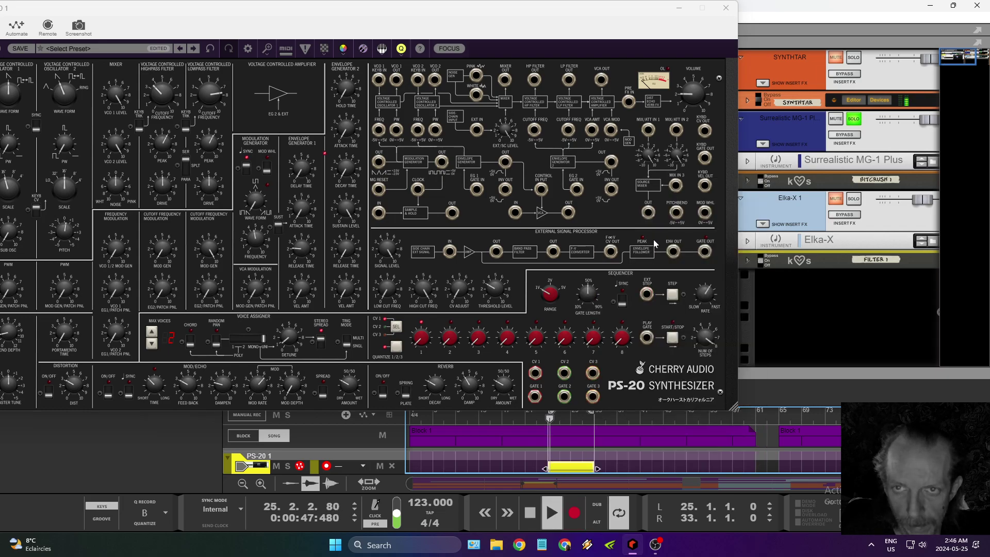
Close the PS-20 panel and add a Master Bus Compressor effect to the PS-20 device.
left_click(726, 8)
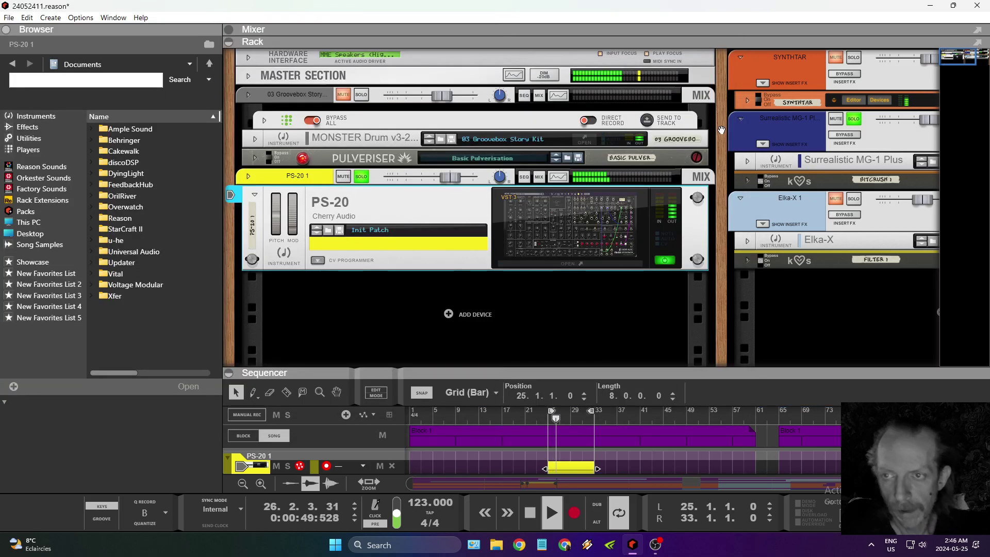
right_click(436, 204)
mouse_move(464, 338)
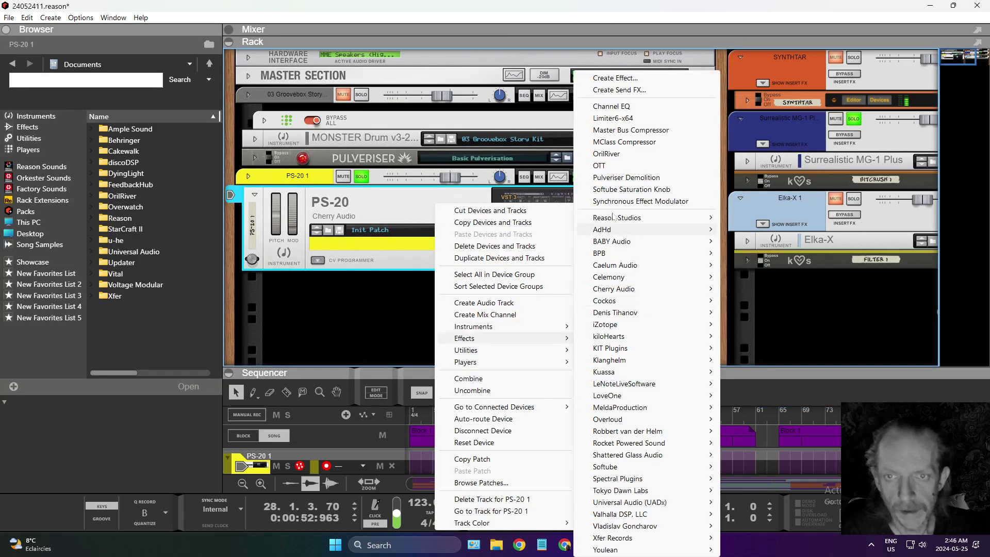
left_click(625, 143)
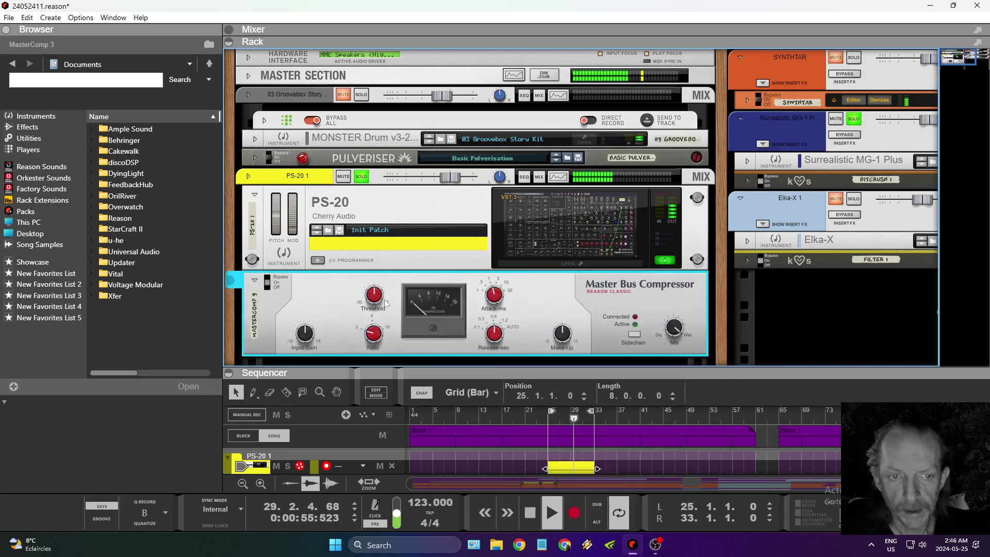
Adjust the threshold and make-up gain of the PS-20's Master Bus Compressor and set its input gain to about 2.82 dB.
mouse_move(382, 311)
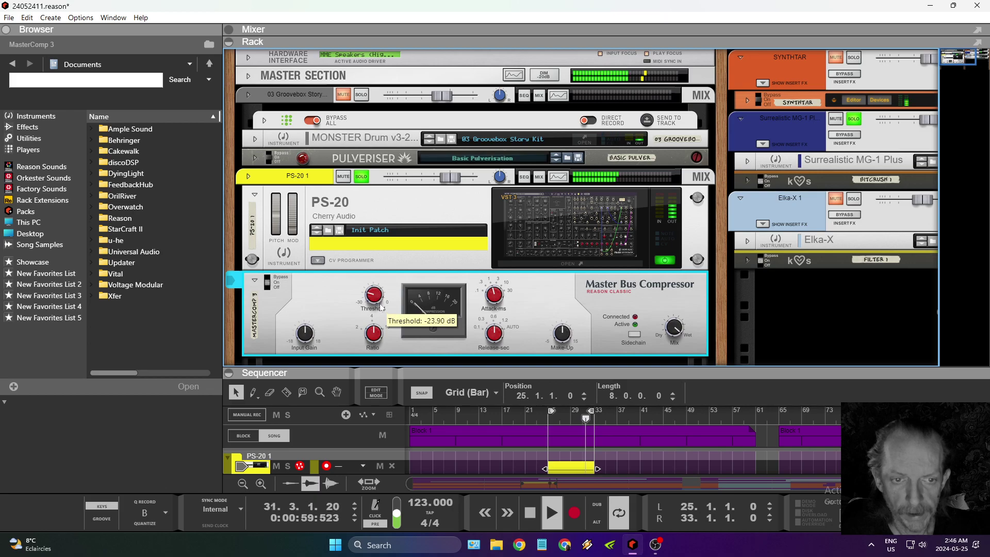
mouse_move(301, 328)
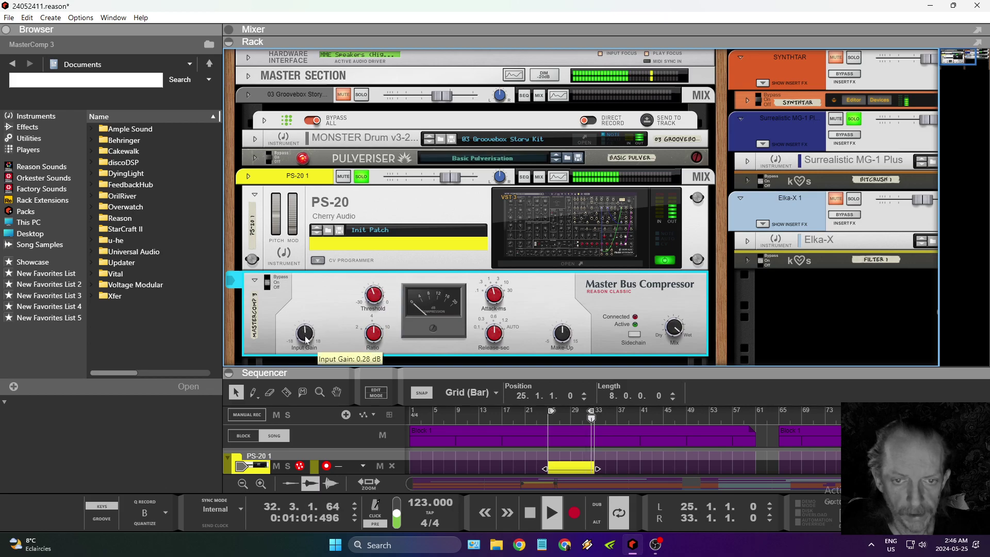
left_click(619, 223)
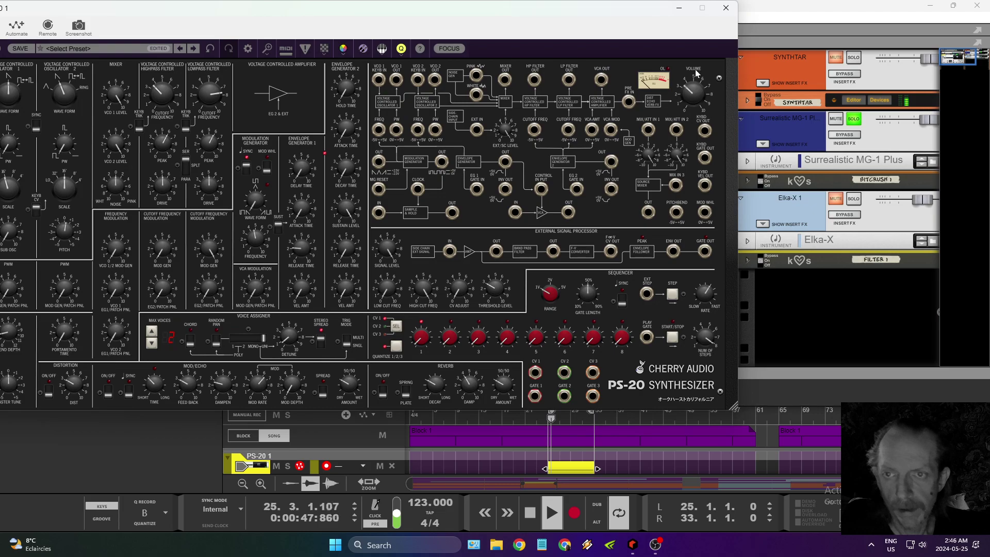
left_click(726, 8)
left_click(562, 336)
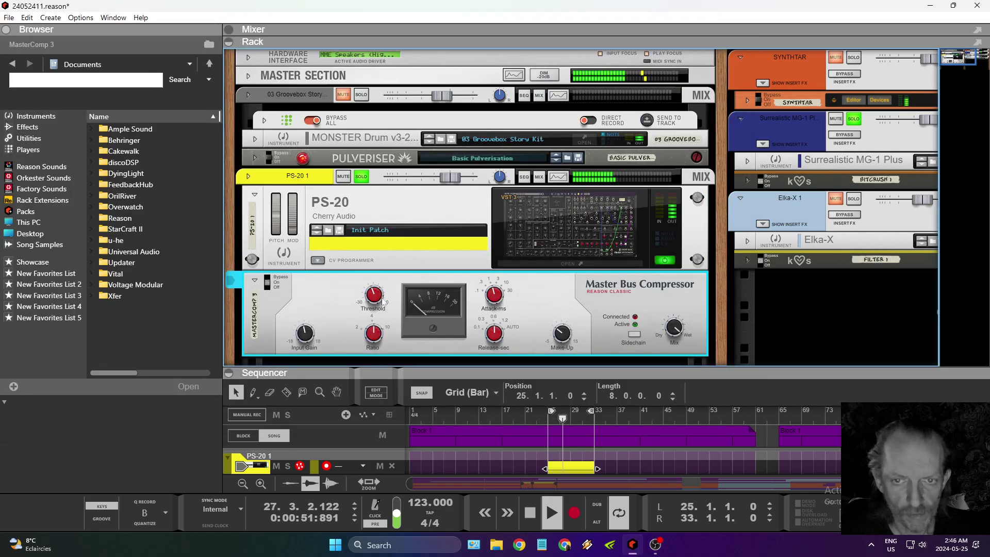
mouse_move(310, 325)
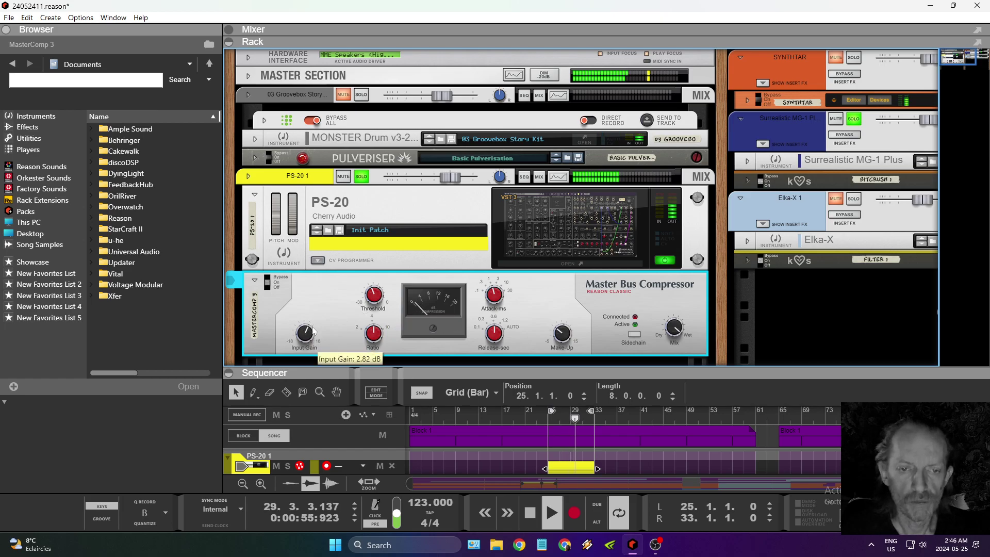
mouse_move(563, 343)
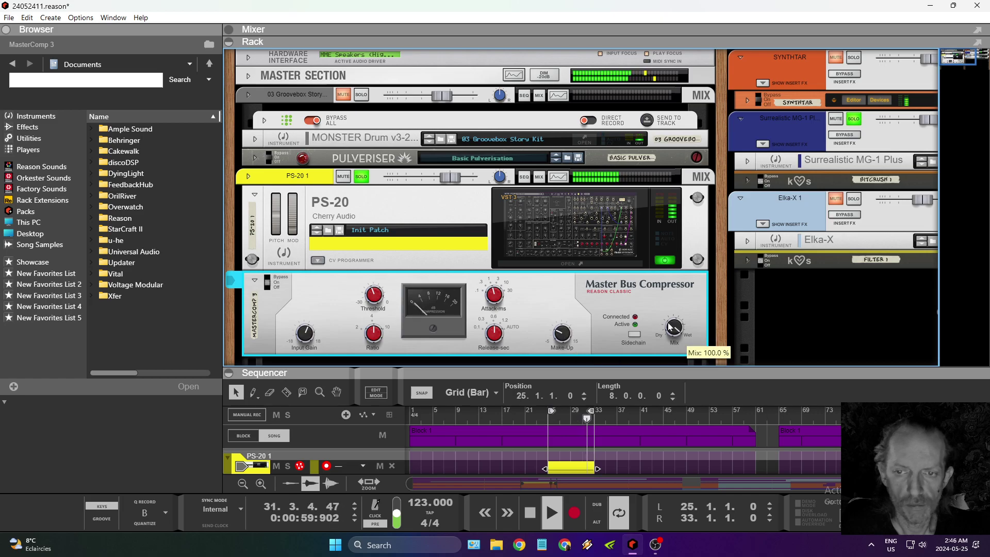
Lower the PS-20 1 channel level to about -2.69 dB and enable its high-pass filter at roughly 190 Hz.
left_click(451, 180)
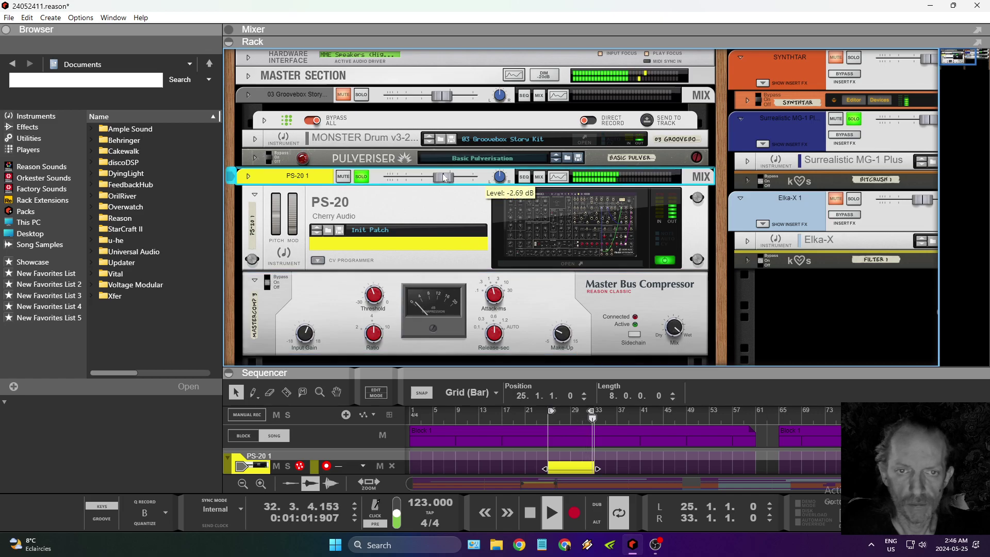
left_click(559, 177)
left_click(709, 157)
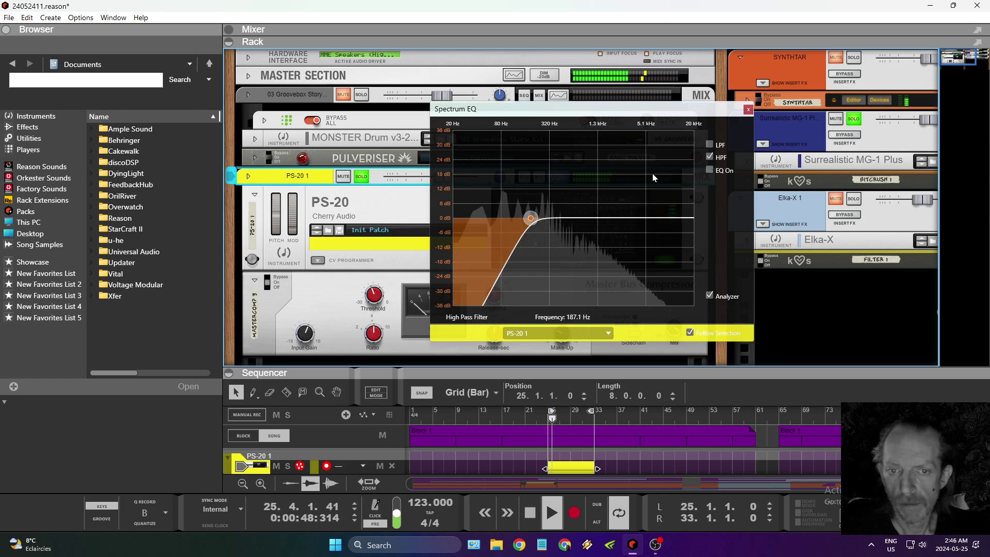
mouse_move(537, 215)
left_mouse_down()
mouse_move(508, 218)
mouse_move(536, 218)
mouse_move(528, 230)
left_mouse_up()
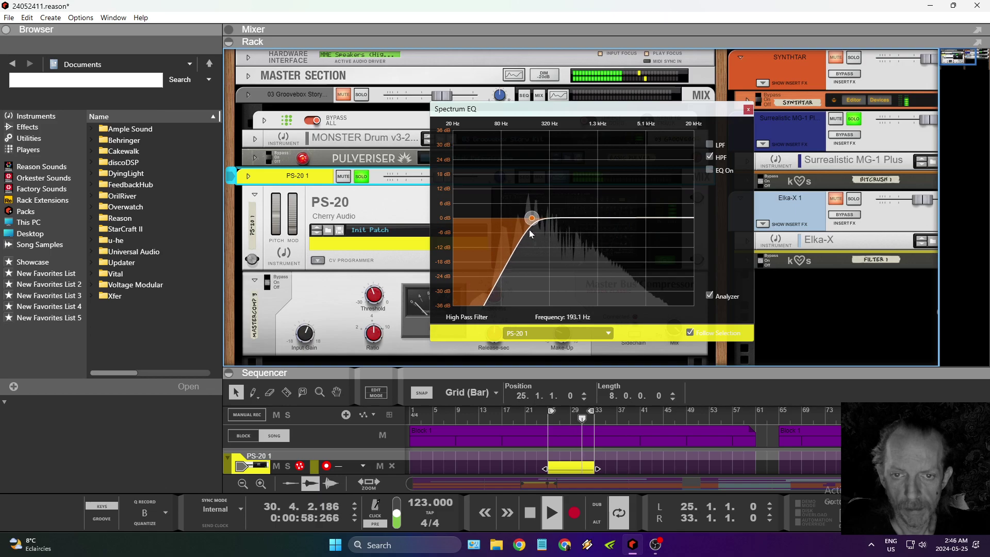
Enable the PS-20 1 channel's low-pass filter at about 9.78 kHz and close the Spectrum EQ.
left_click(710, 145)
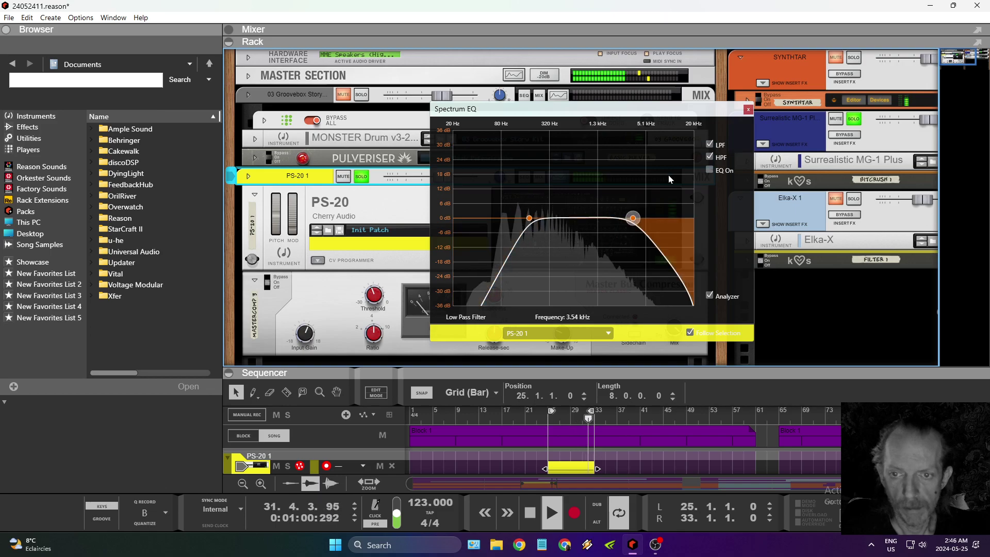
left_click_drag(635, 218, 666, 225)
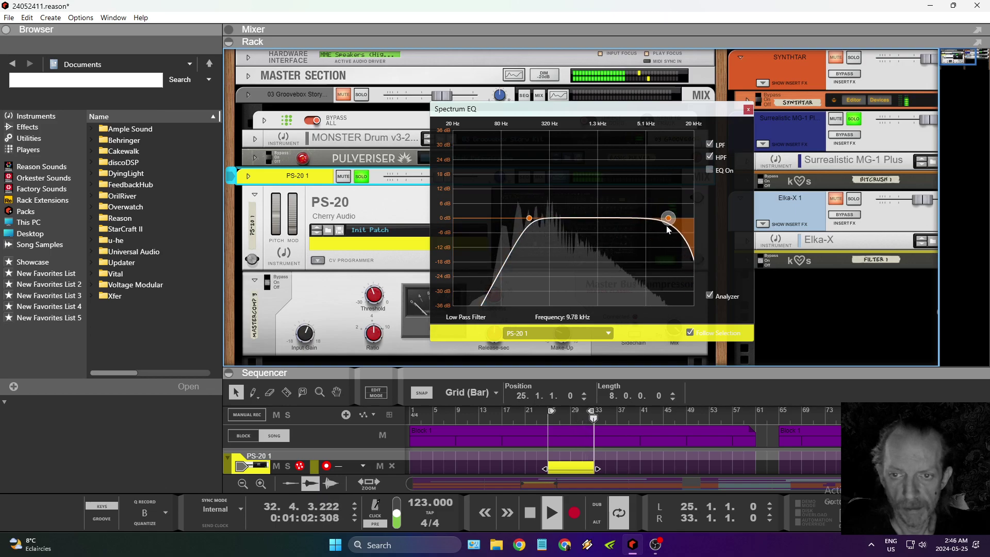
left_click(748, 110)
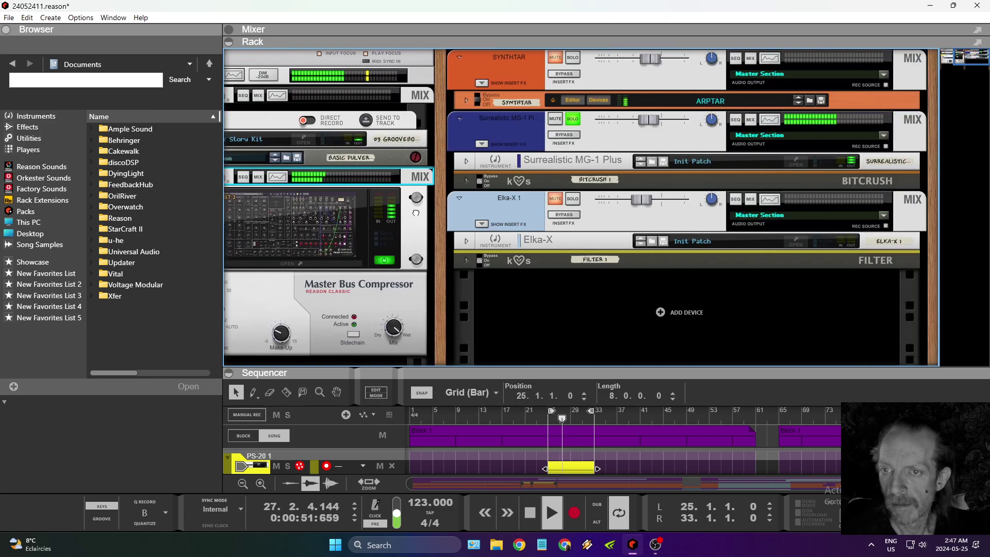
Open the Surrealistic MG-1 Plus 1 channel's Spectrum EQ and set its high-frequency band to about 3.59 kHz with 6.67 dB gain.
left_click(743, 135)
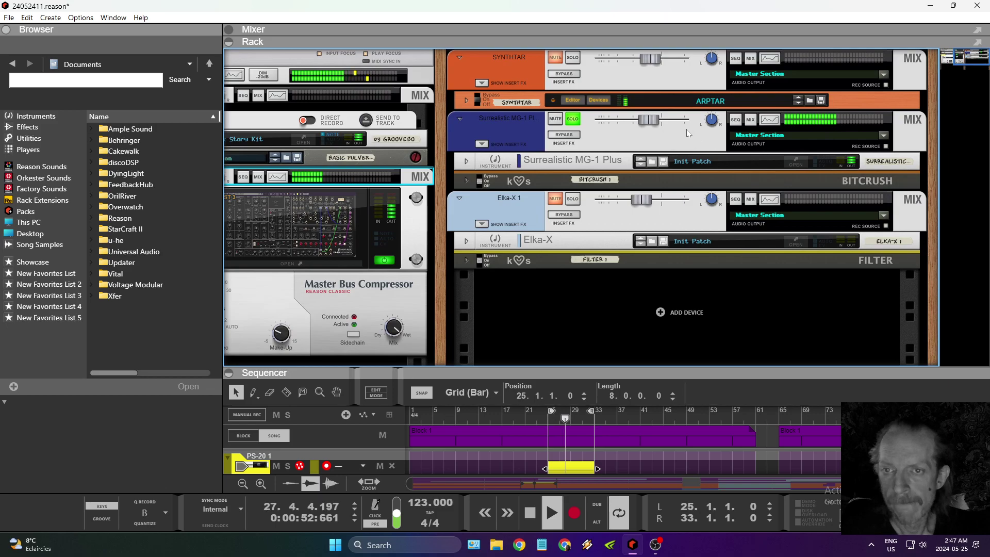
left_click(770, 120)
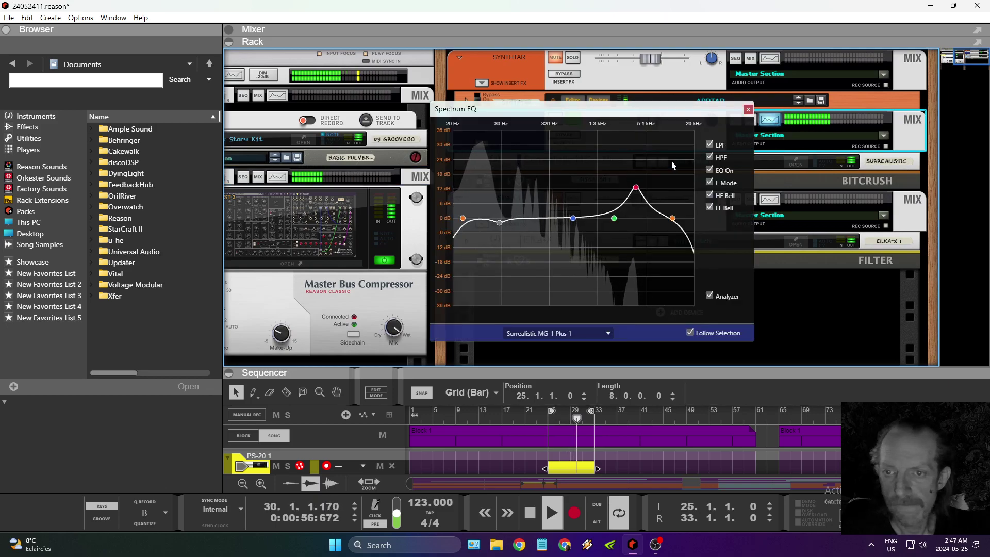
mouse_move(638, 189)
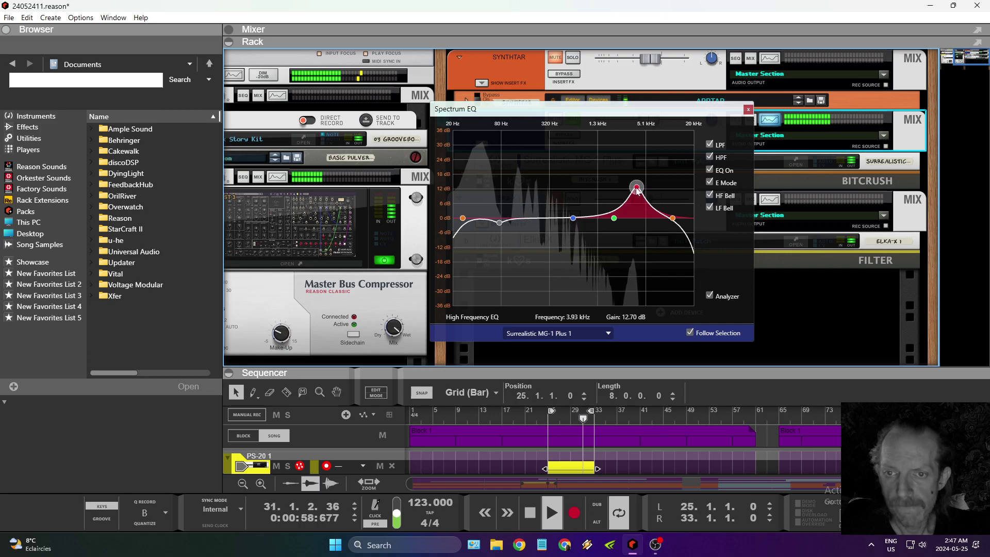
left_click_drag(638, 189, 634, 204)
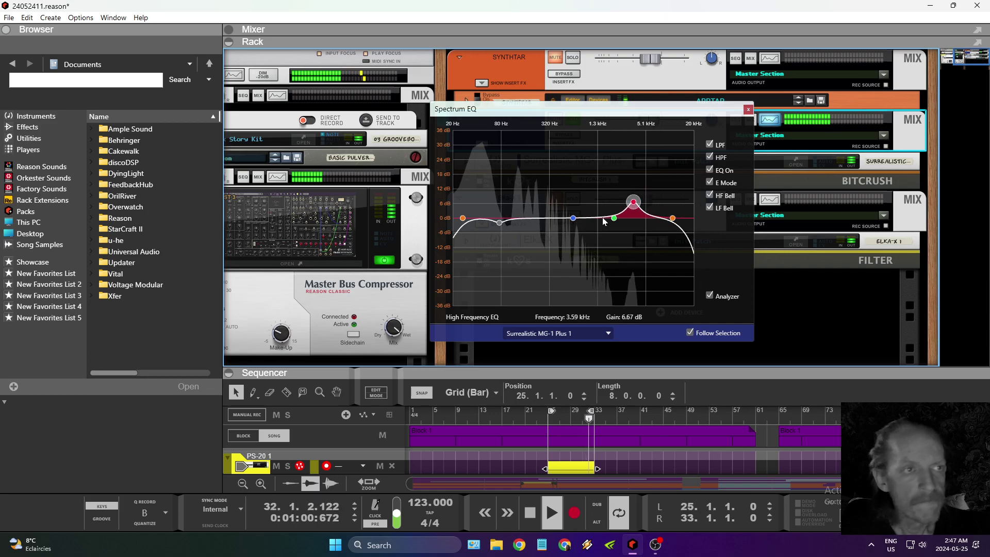
Undo the last high-frequency band change on the Surrealistic MG-1 Plus 1 channel.
left_click(27, 18)
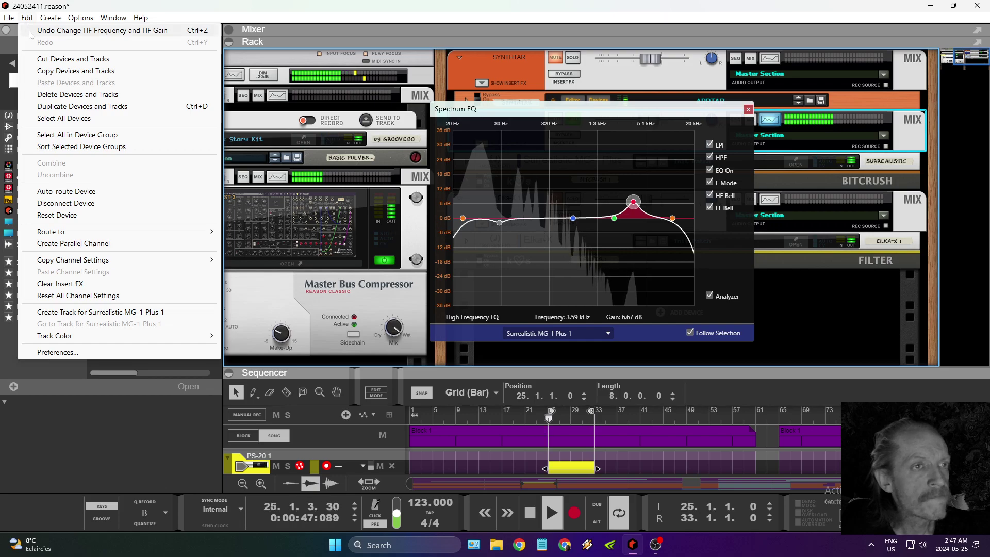
left_click(62, 29)
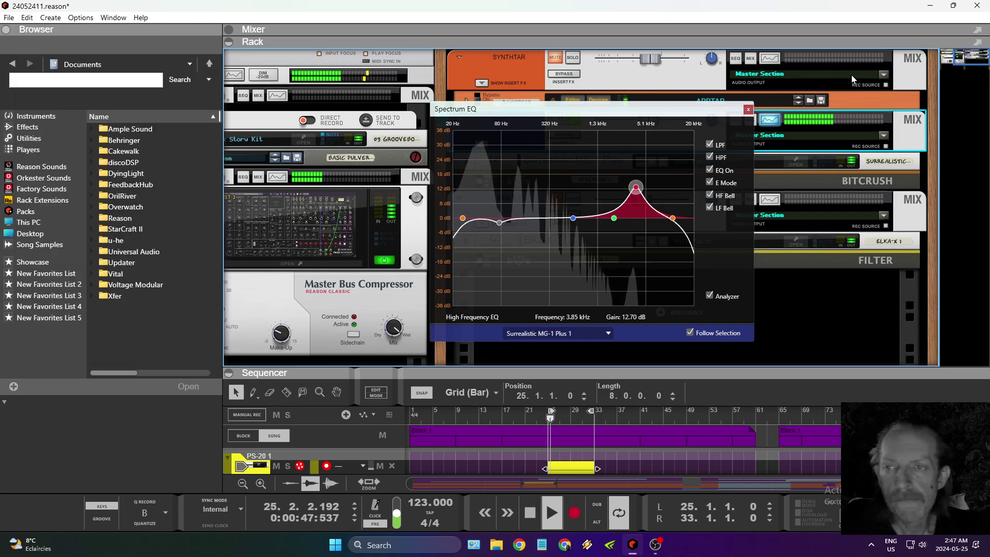
Close the Spectrum EQ and set the Bitcrush 1 device on the Surrealistic MG-1 Plus channel to Bypass.
left_click(779, 120)
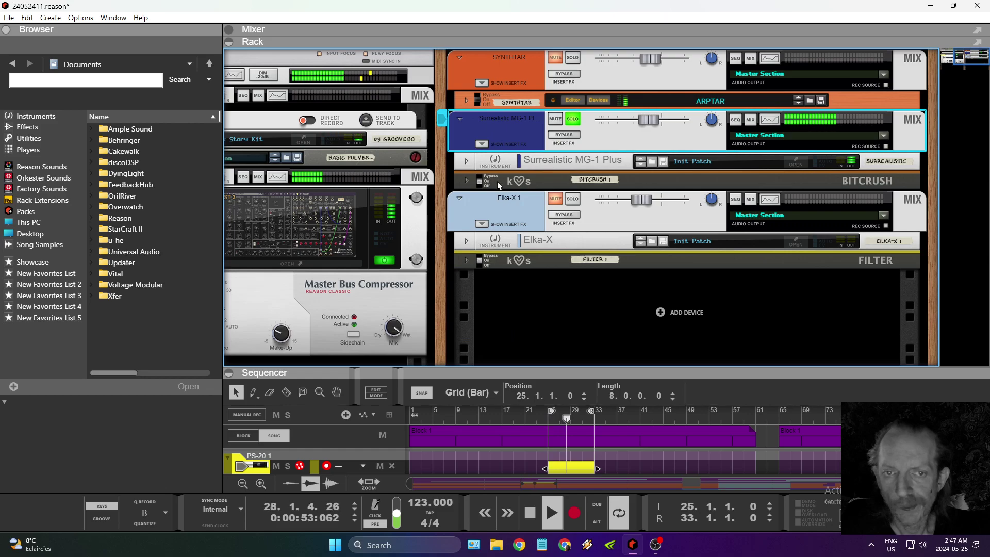
left_click(480, 180)
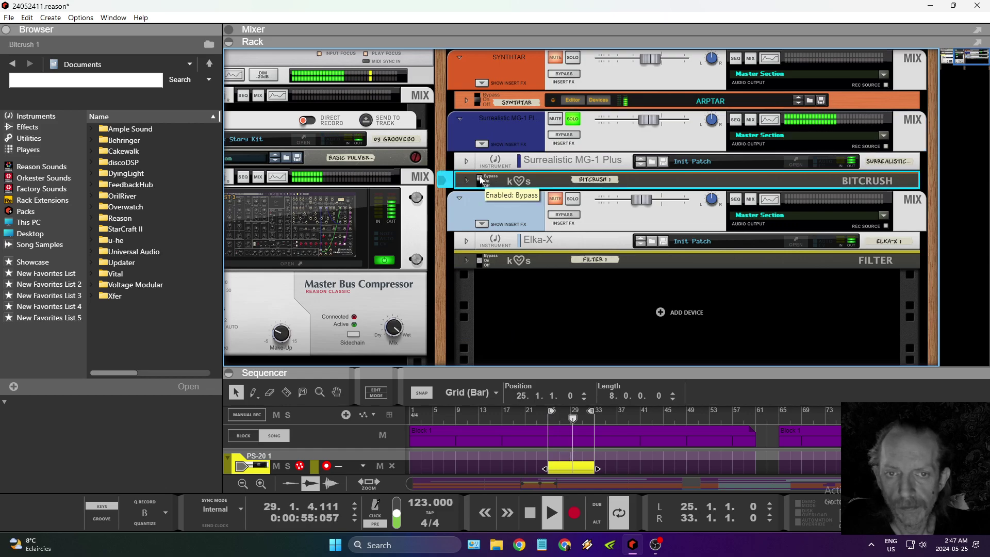
In the Surrealistic MG-1 Plus synth, lower the mixer's Tone Two level to 0% and set the filter cutoff frequency to 332 Hz.
left_click(794, 164)
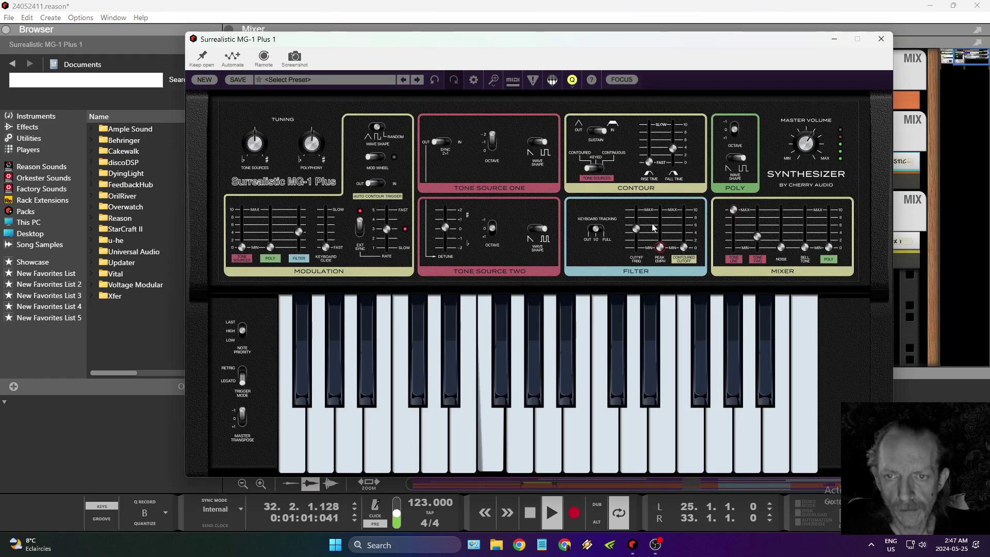
left_click_drag(636, 232, 636, 221)
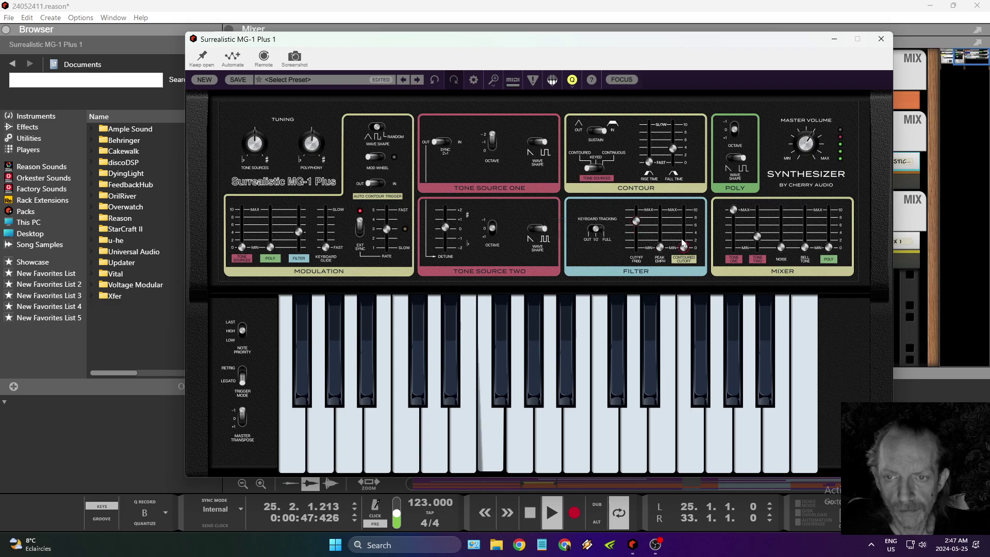
left_click_drag(746, 235, 761, 262)
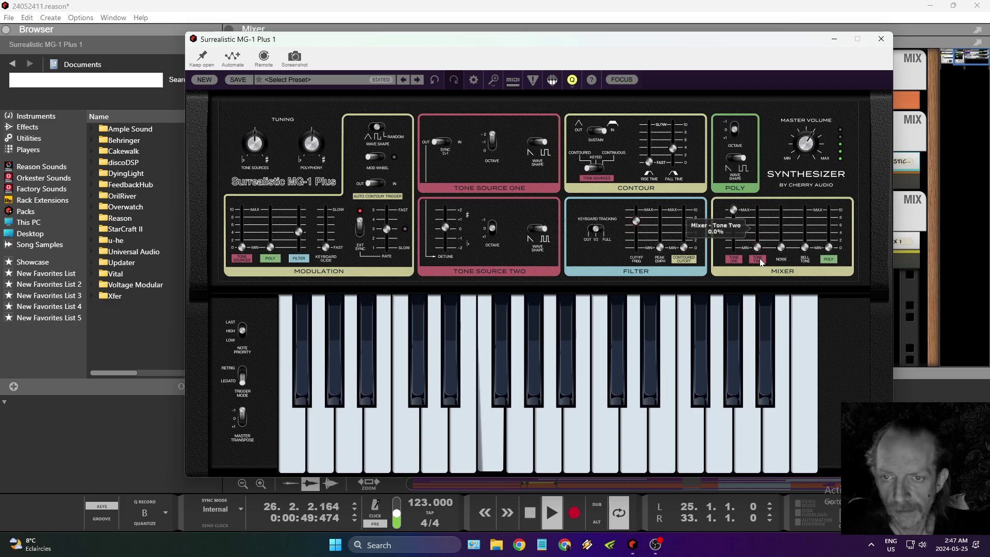
mouse_move(639, 229)
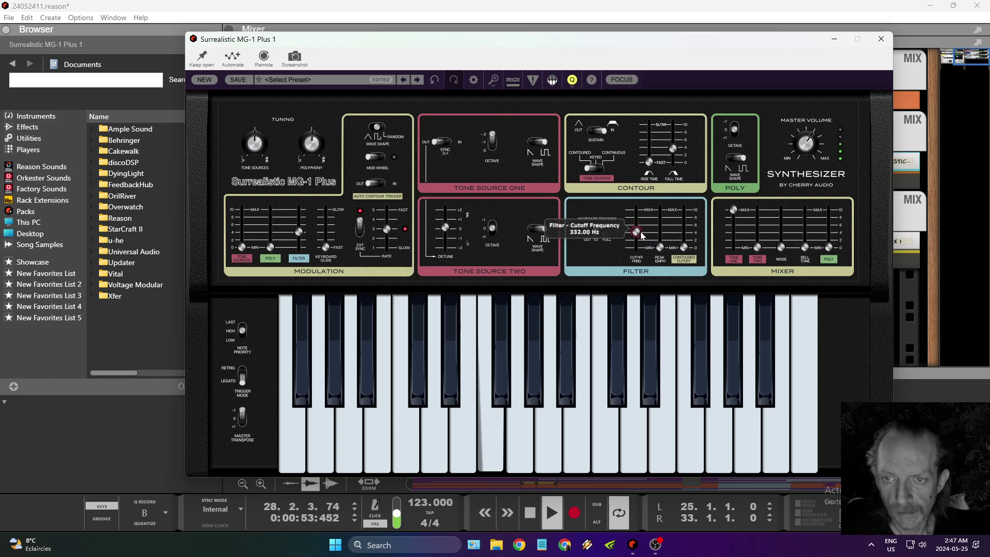
Fine-tune the Surrealistic MG-1 Plus synth's master volume.
left_click_drag(806, 144, 824, 292)
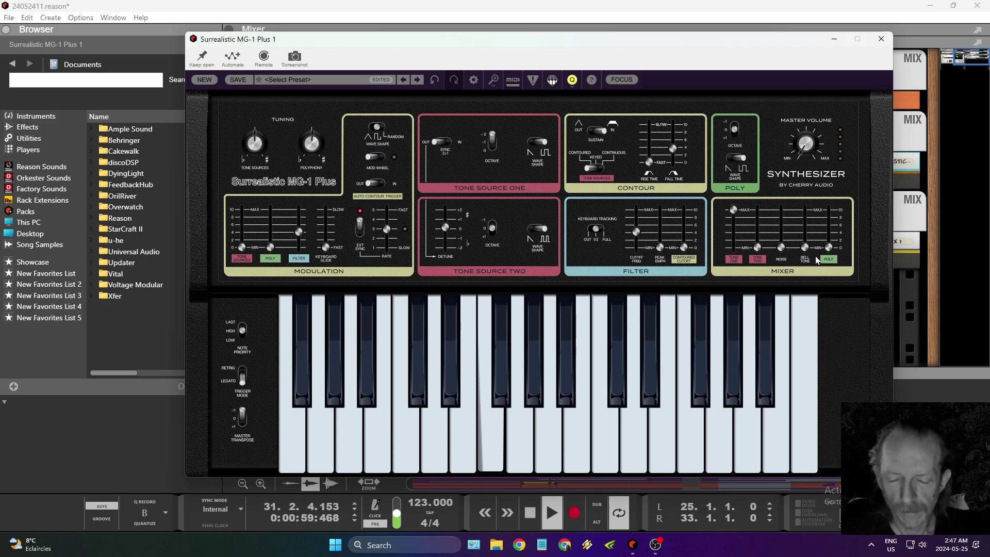
left_click_drag(812, 220, 813, 195)
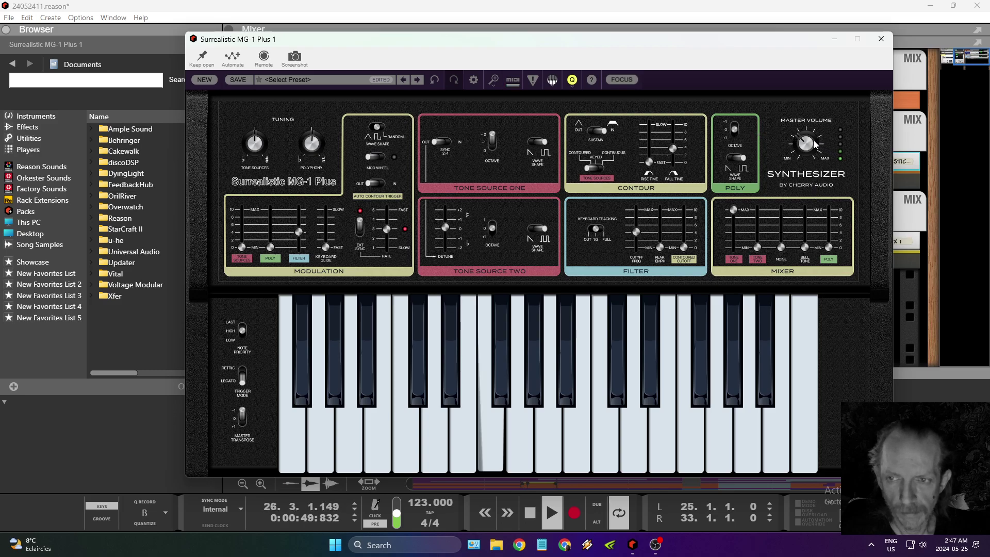
left_click_drag(815, 145, 809, 129)
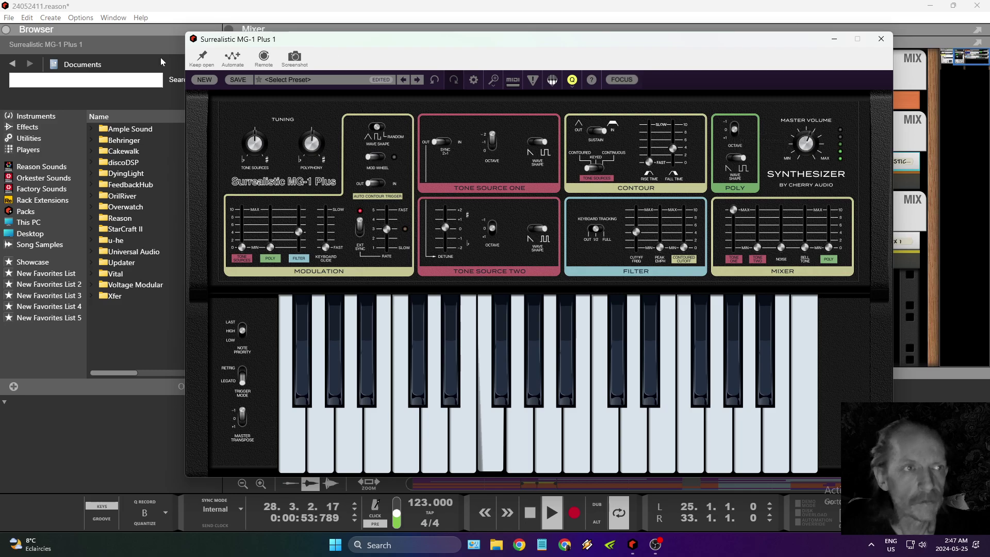
Collapse the browser, show the Master Section's Spectrum EQ, and move it clear of the Surrealistic MG-1 Plus channel.
left_click(6, 31)
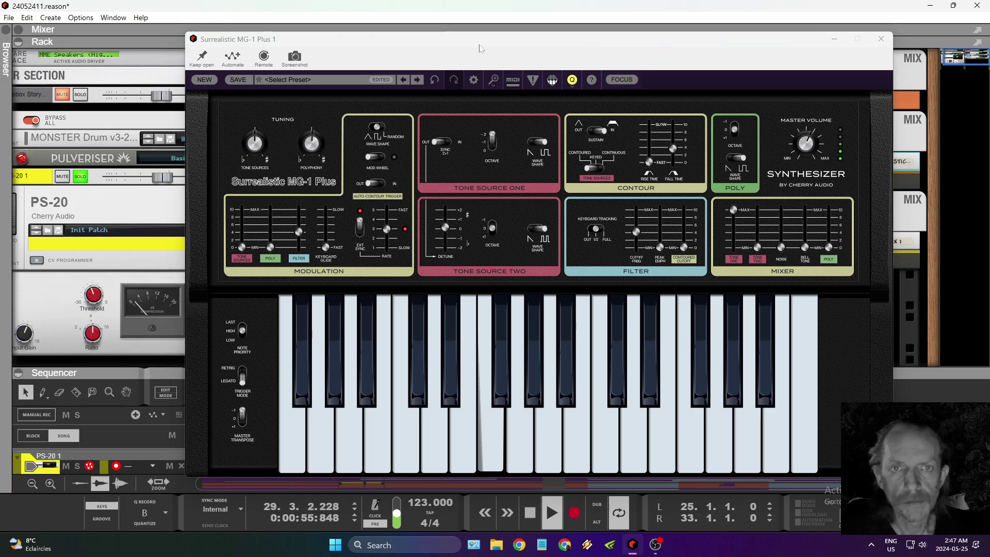
left_click_drag(481, 48, 452, 272)
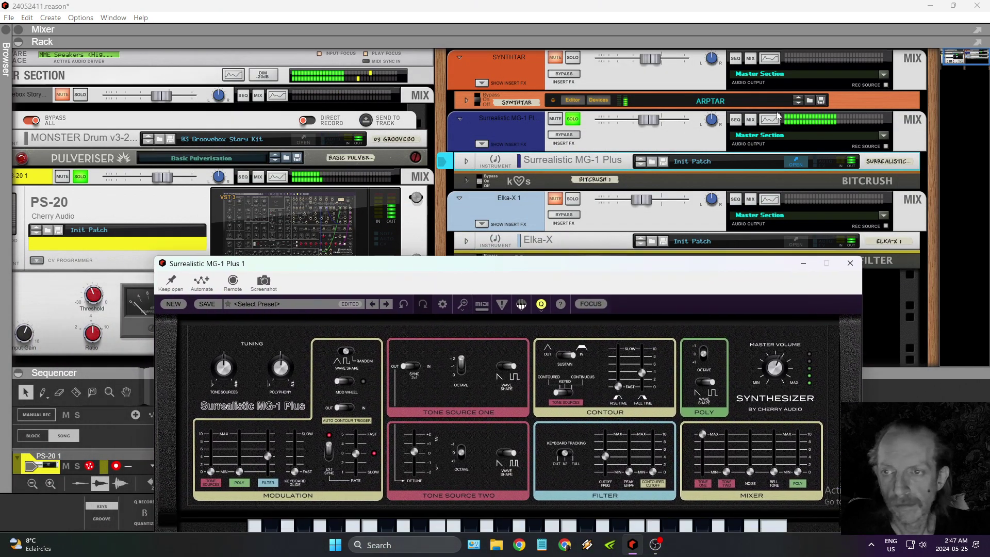
left_click(233, 75)
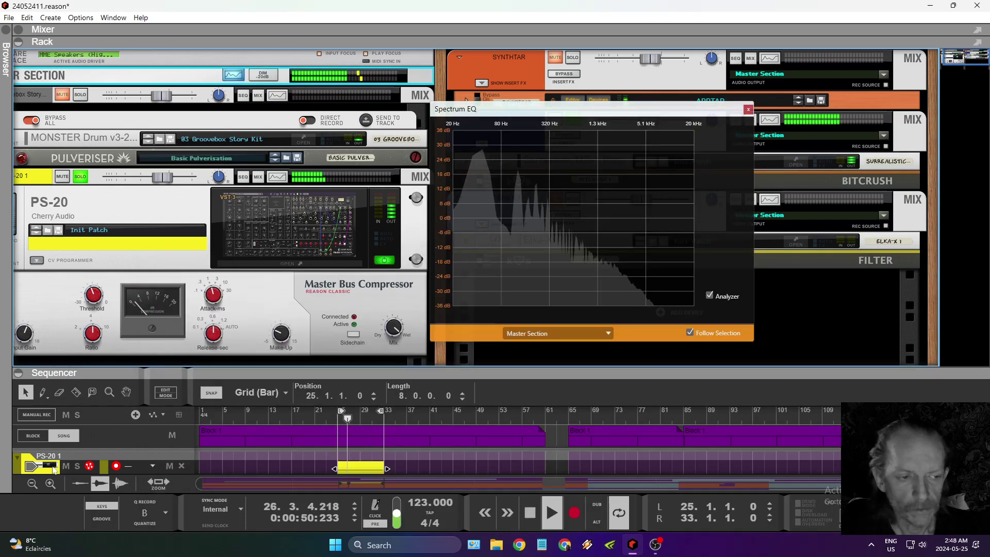
left_click_drag(516, 340, 235, 319)
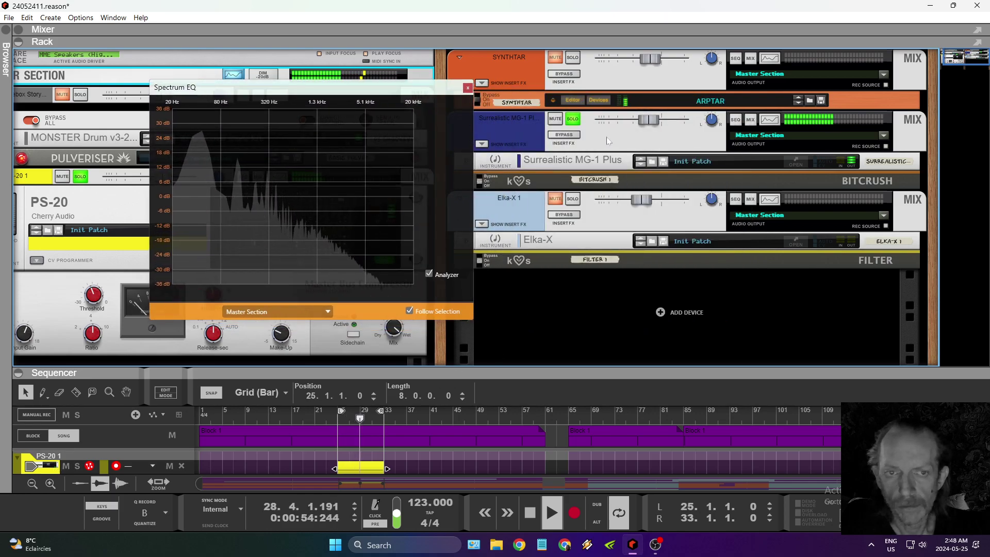
Set the Surrealistic MG-1 Plus 1 channel level to -4.44 dB, check the Master Section's spectrum, and close the Spectrum EQ.
left_click(652, 120)
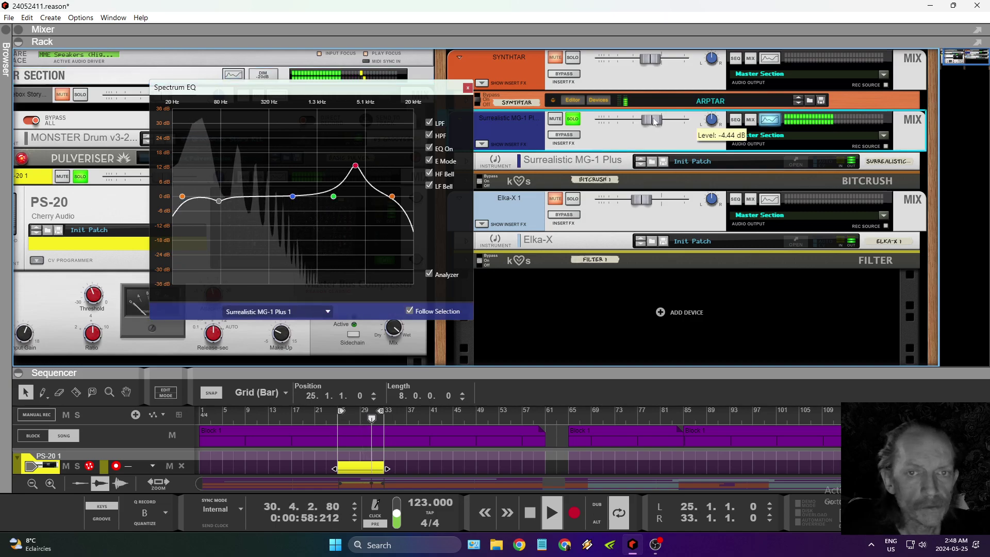
left_click(233, 75)
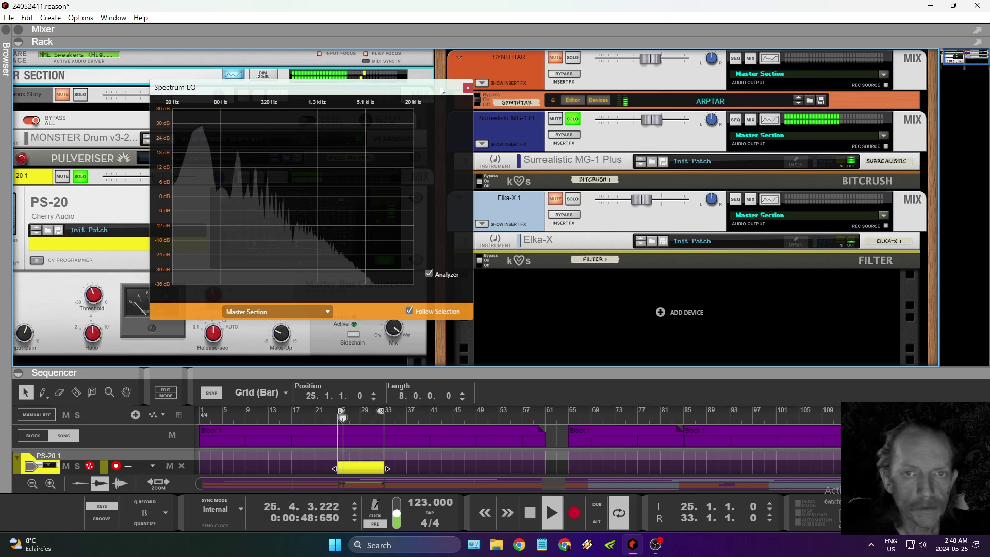
left_click(468, 88)
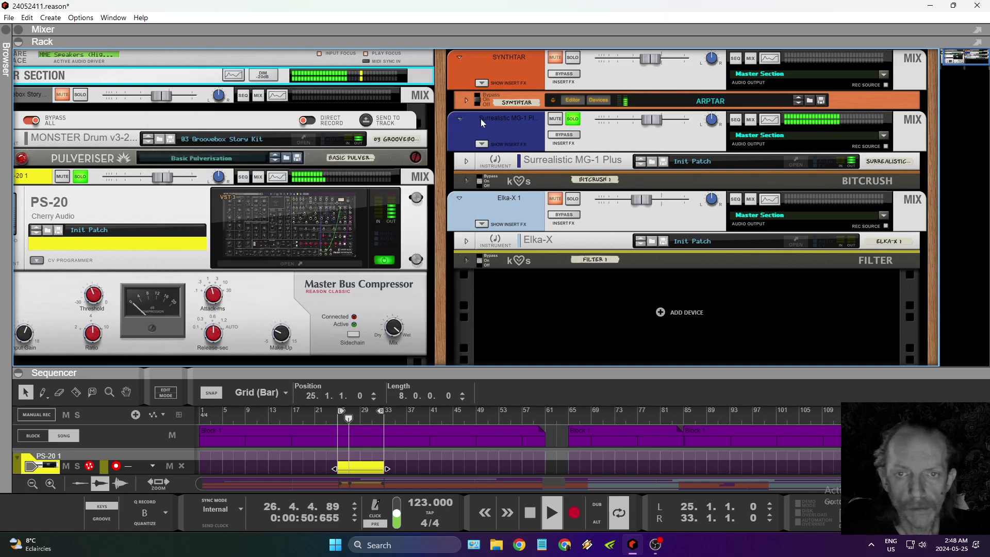
Move the Surrealistic MG-1 Plus 1 device group directly above the PS-20 1 channel in the rack.
scroll(450, 217, "left", 3)
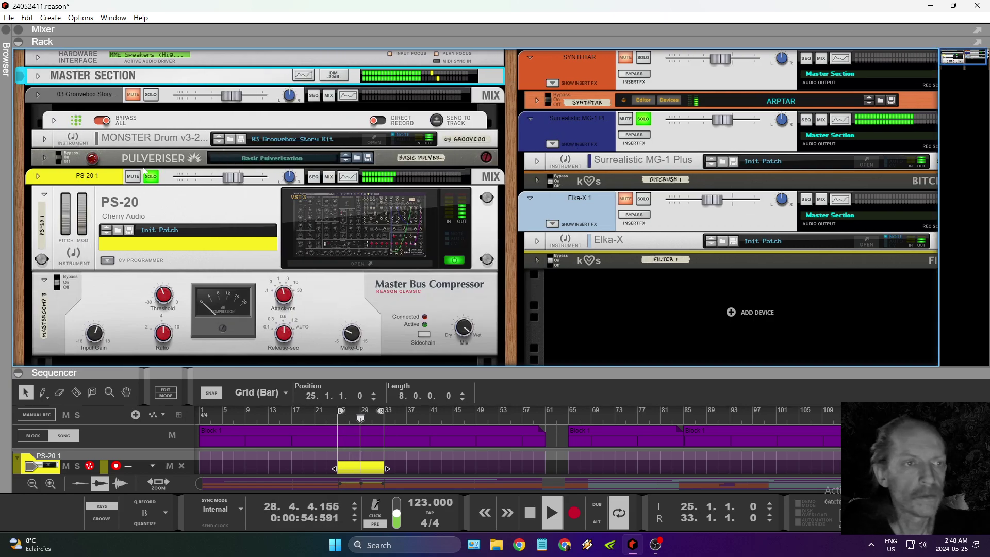
left_click_drag(565, 126, 185, 196)
Set the PS-20 1 track color to Slate Blue.
left_click(62, 263)
right_click(62, 263)
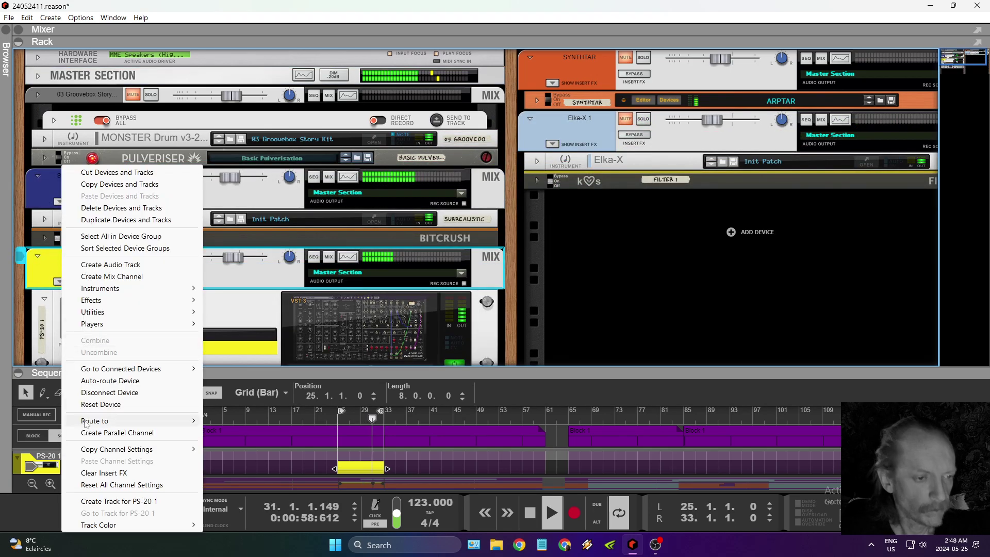
mouse_move(103, 526)
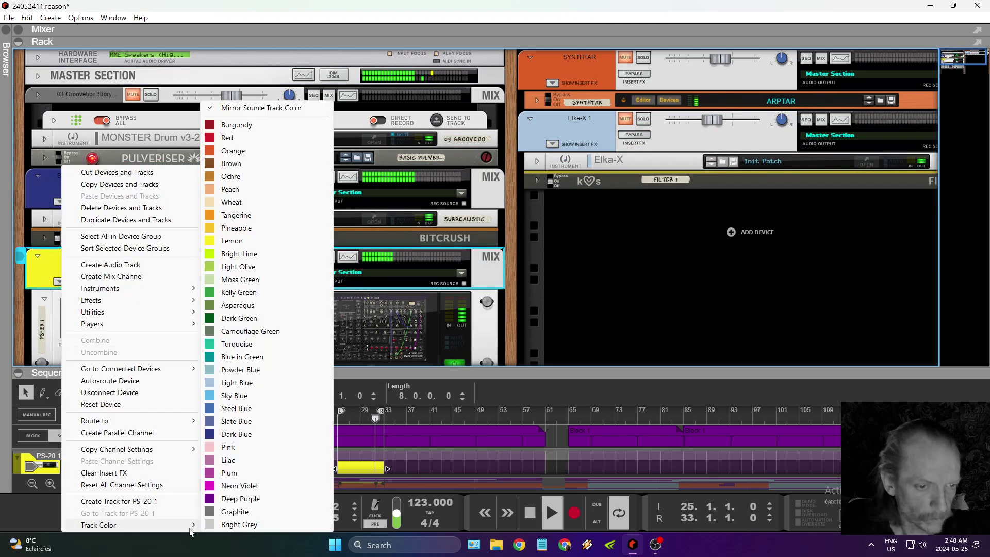
left_click(274, 422)
Fold the PS-20 and its Master Bus Compressor, and solo the 03 Groovebox Story channel.
left_click(45, 300)
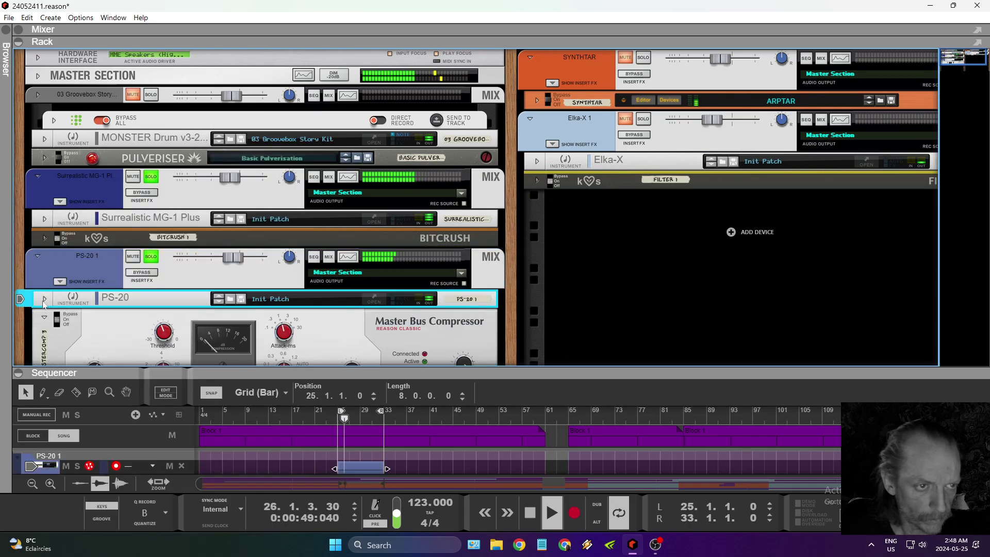
left_click(45, 317)
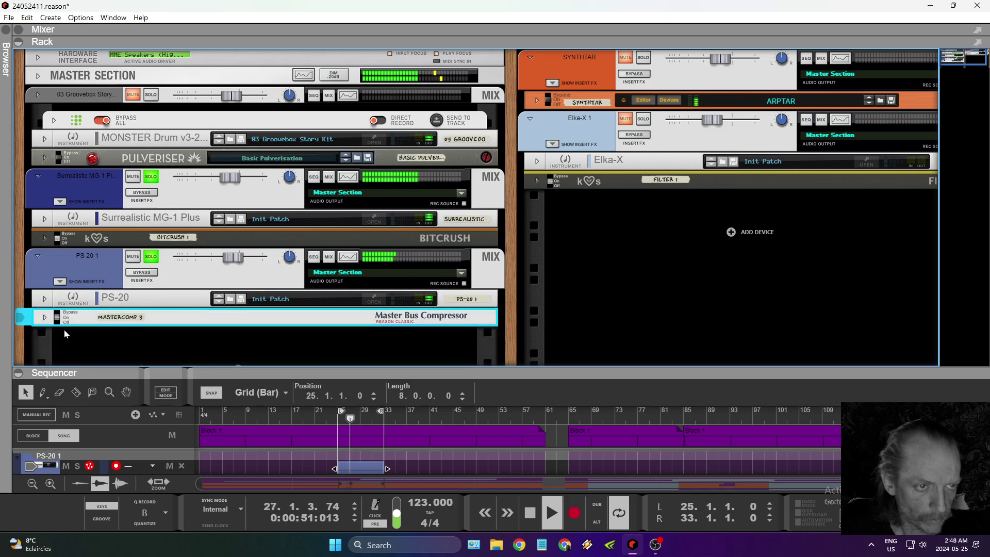
left_click(151, 94)
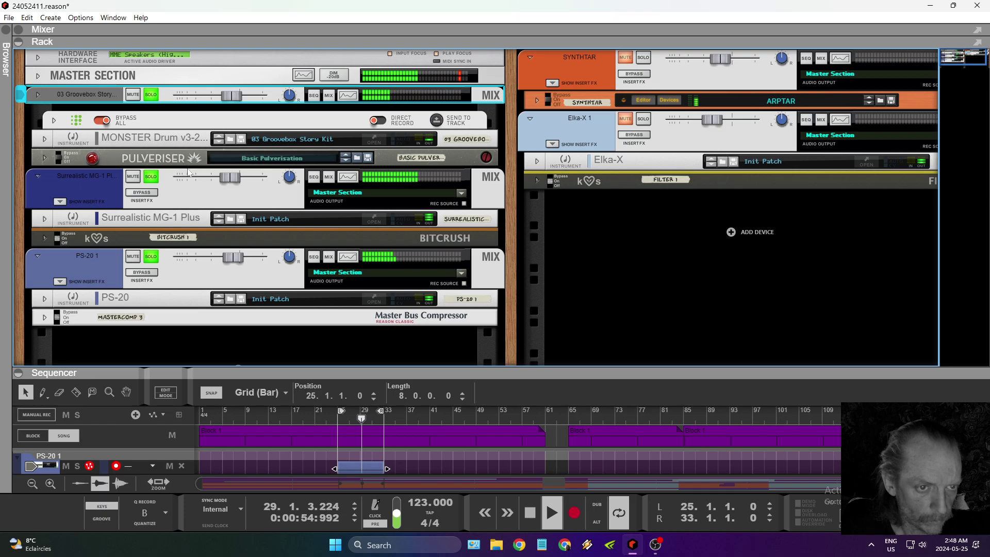
Route the Surrealistic MG-1 Plus 1 and PS-20 1 channels together to a new output bus.
left_click(114, 194)
left_click(101, 263, "shift")
right_click(100, 263)
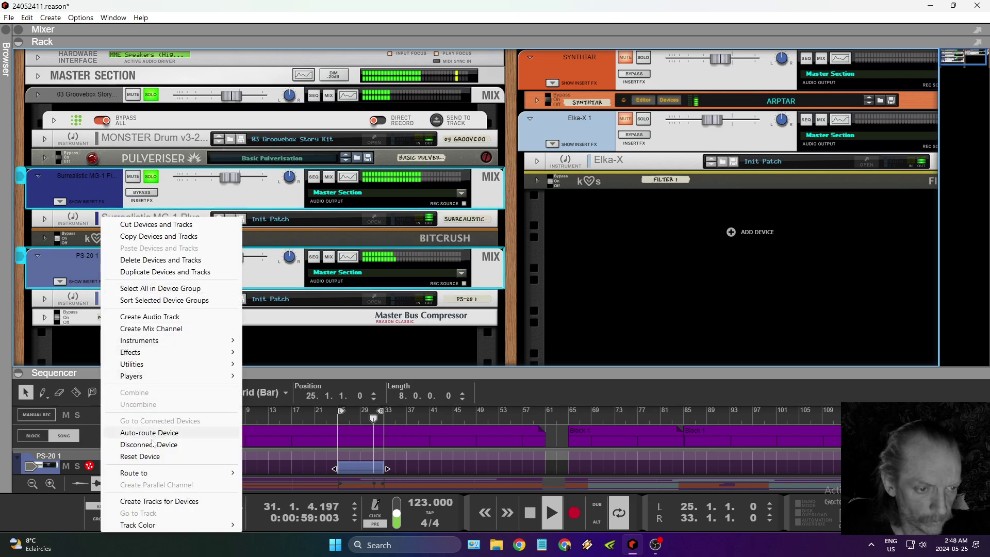
mouse_move(155, 474)
left_click(284, 473)
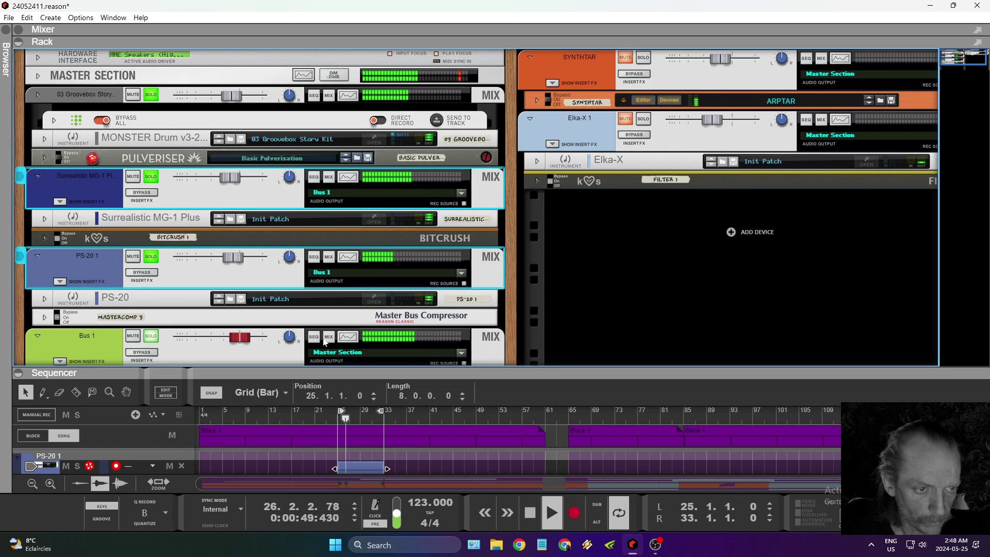
Add an MClass Compressor as an insert effect on Bus 1.
left_click(60, 361)
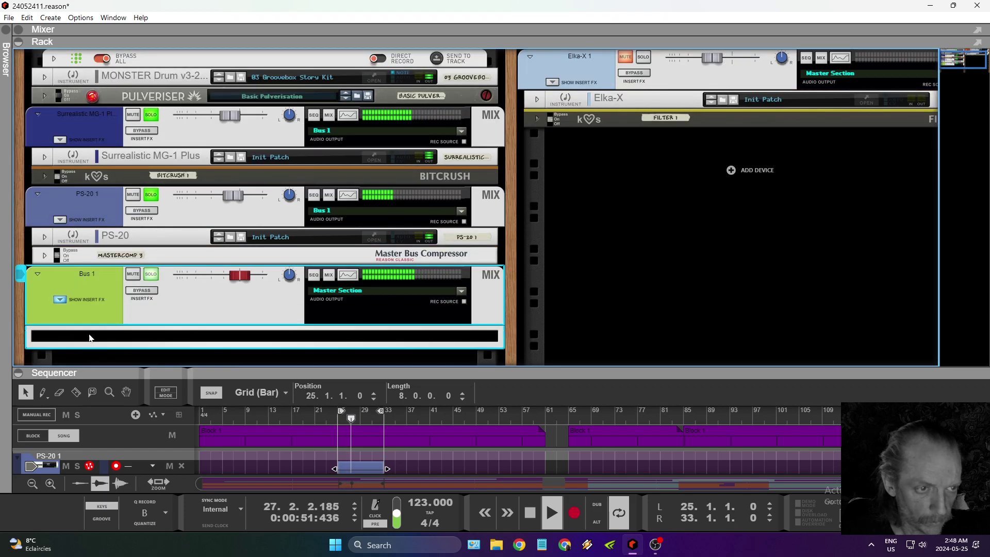
right_click(93, 338)
mouse_move(126, 301)
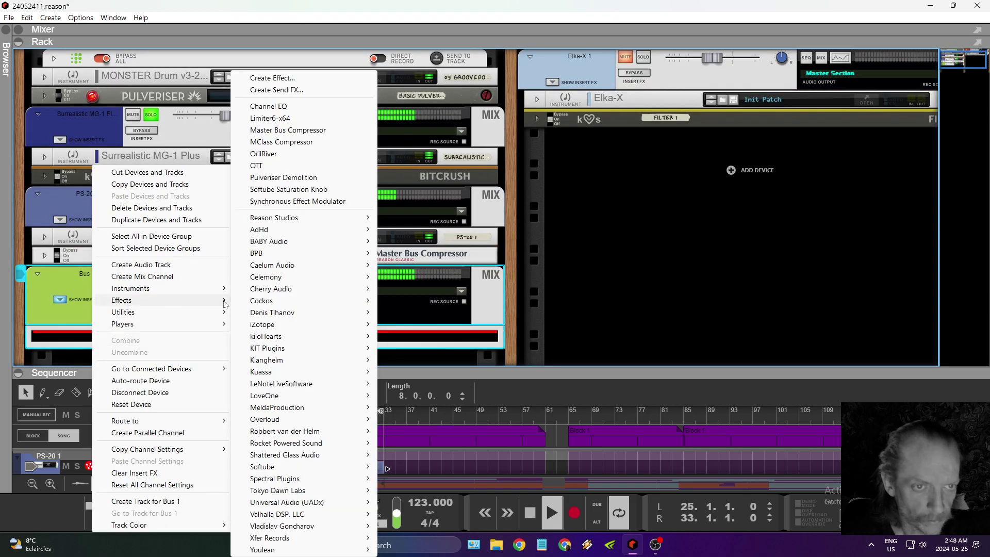
left_click(338, 143)
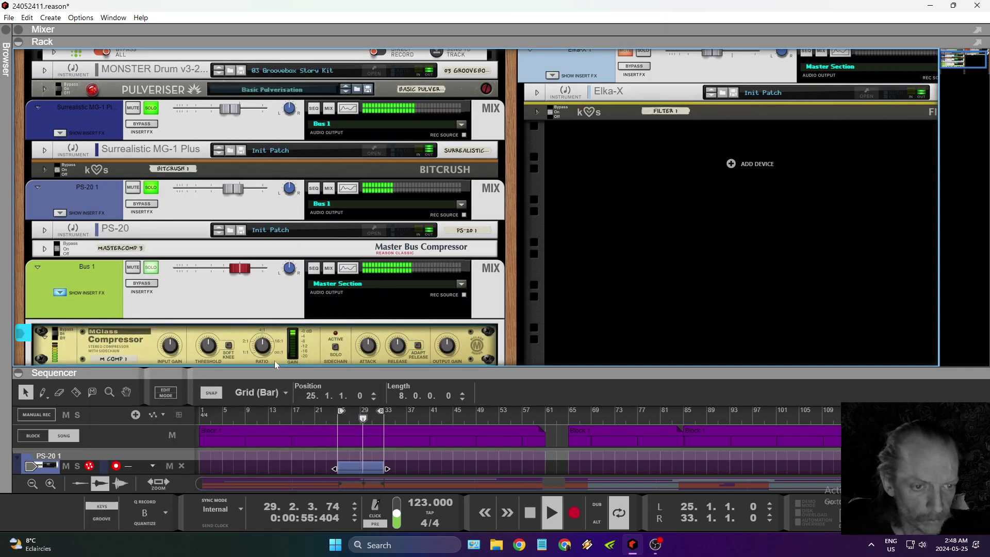
Set the Bus 1 MClass Compressor's ratio to about 1.22:1 and its threshold to about -13.3 dB.
left_click_drag(269, 357, 274, 373)
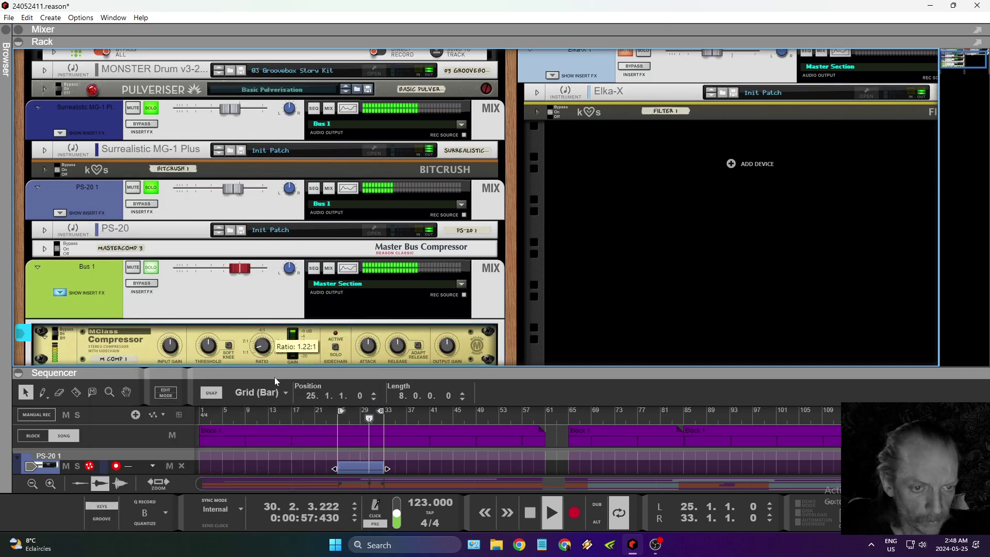
mouse_move(211, 346)
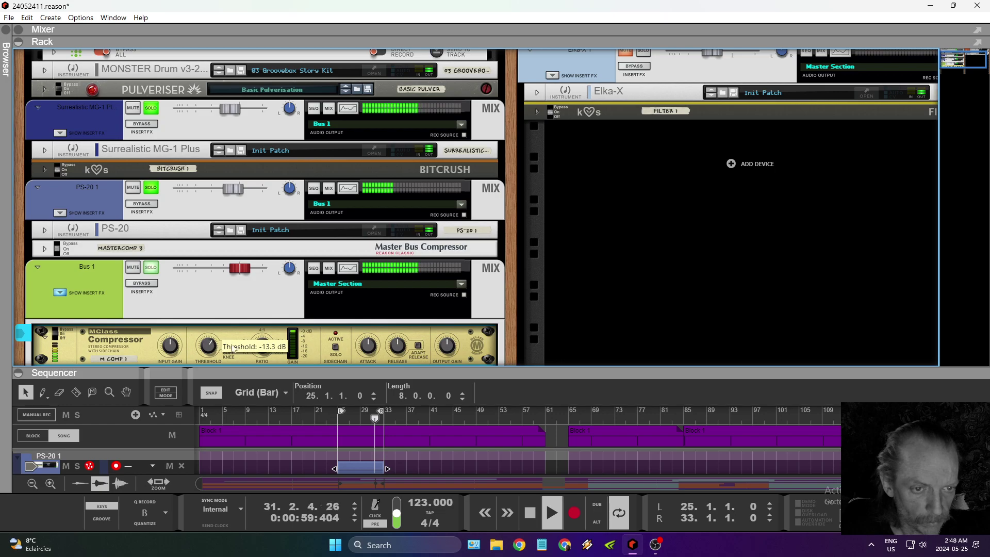
mouse_move(266, 350)
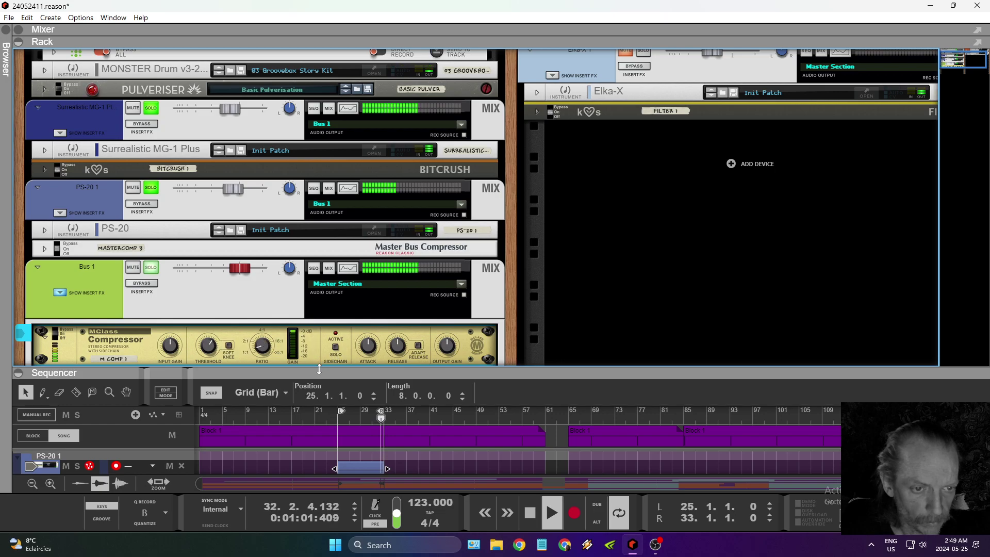
scroll(261, 273, "down", 4)
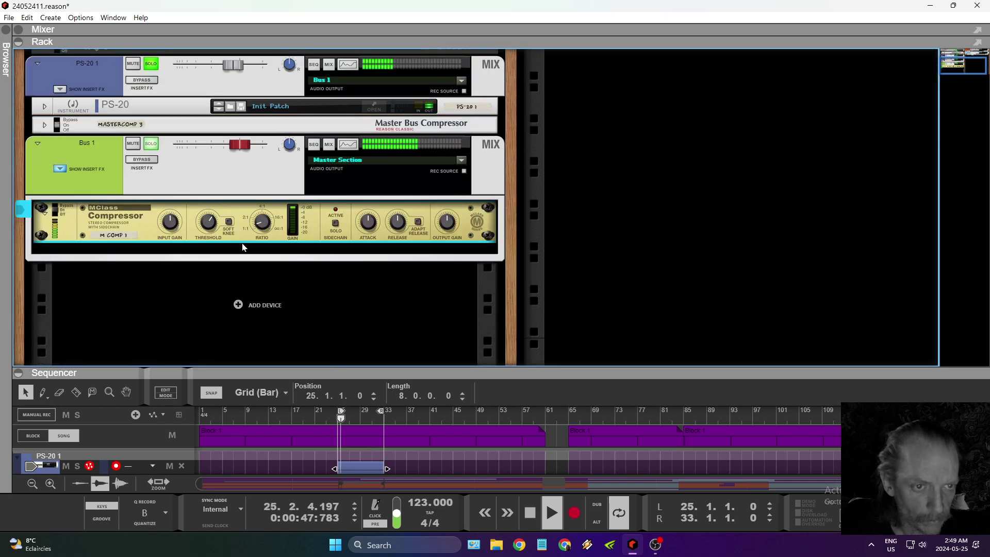
scroll(244, 249, "up", 4)
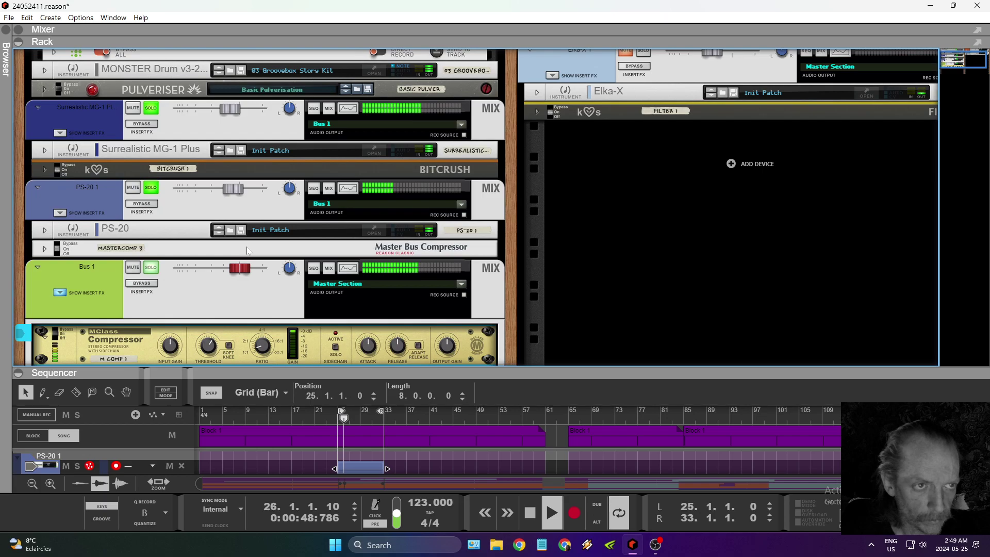
Show the Surrealistic MG-1 Plus 1 channel's insert effects and set the Synchronous effect's Dry/Wet to about 52%.
left_click(60, 133)
left_click_drag(467, 371, 472, 403)
left_click_drag(463, 281, 478, 373)
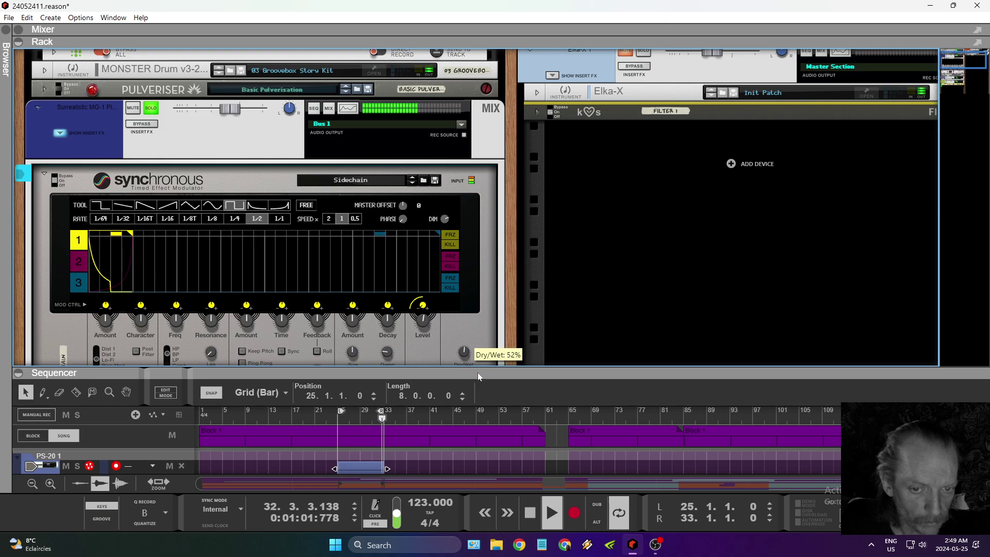
Raise the threshold of the Surrealistic MG-1 Plus channel's Master Bus Compressor and set its input gain to about -2.25 dB.
scroll(471, 344, "down", 4)
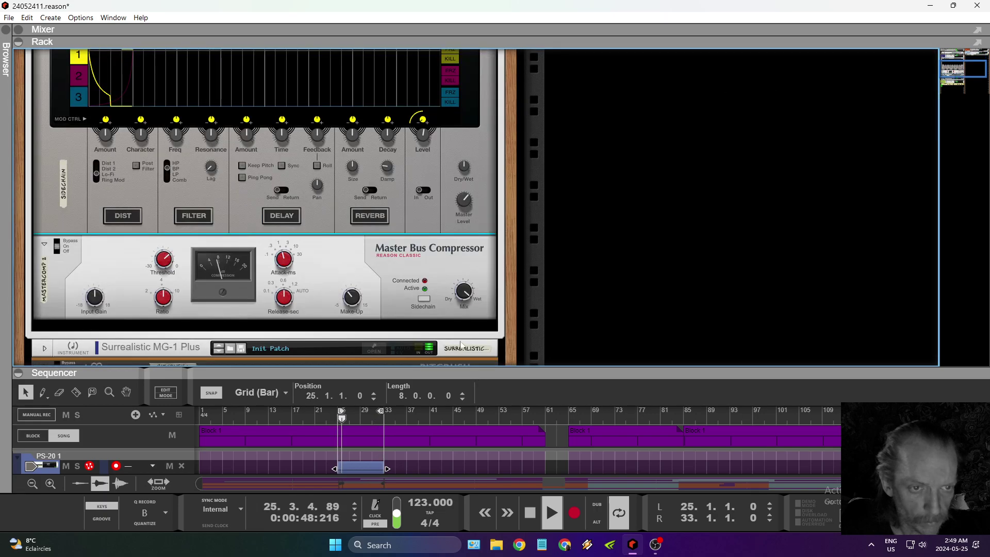
scroll(463, 346, "down", 3)
mouse_move(170, 133)
left_click_drag(170, 132, 168, 125)
mouse_move(98, 180)
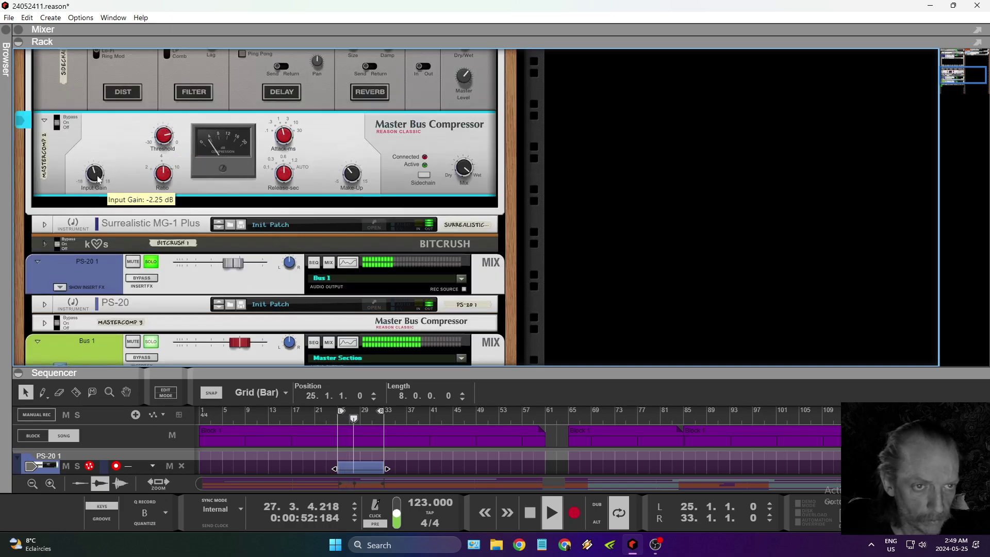
Set the input gain of the Surrealistic MG-1 Plus channel's Master Bus Compressor to about -3.65 dB.
left_click_drag(98, 183, 98, 181)
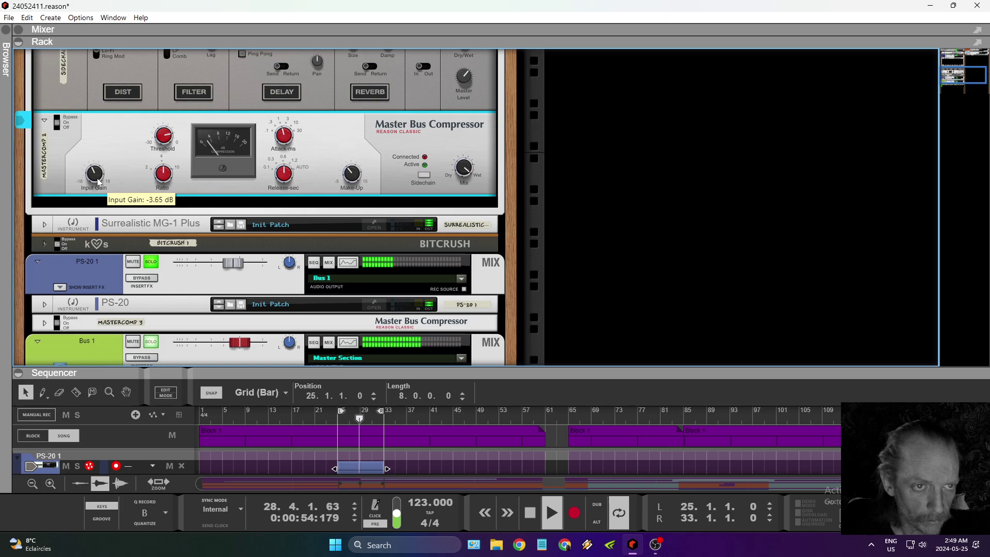
Add a Synchronous Effect Modulator as an insert effect on Bus 1, below the MClass Compressor.
scroll(267, 251, "down", 5)
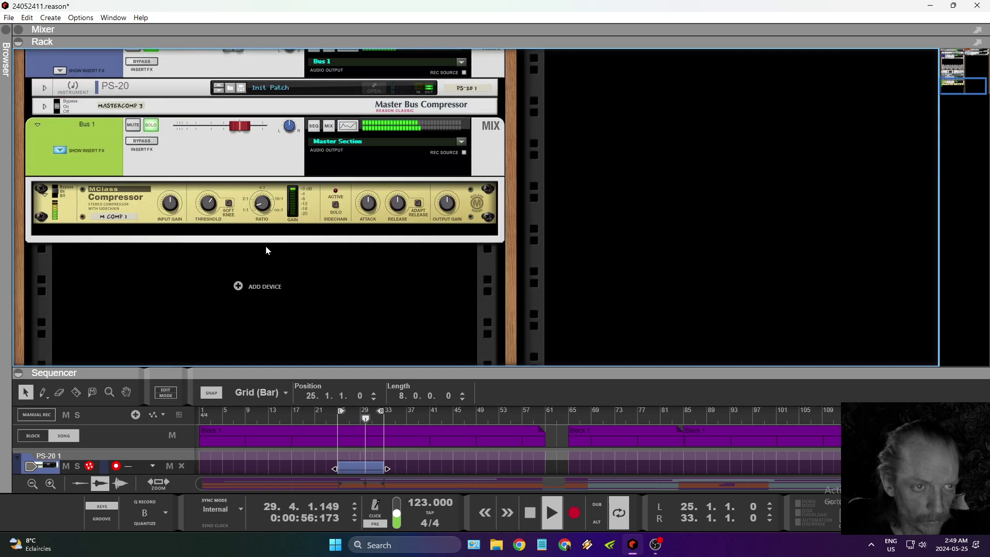
right_click(220, 228)
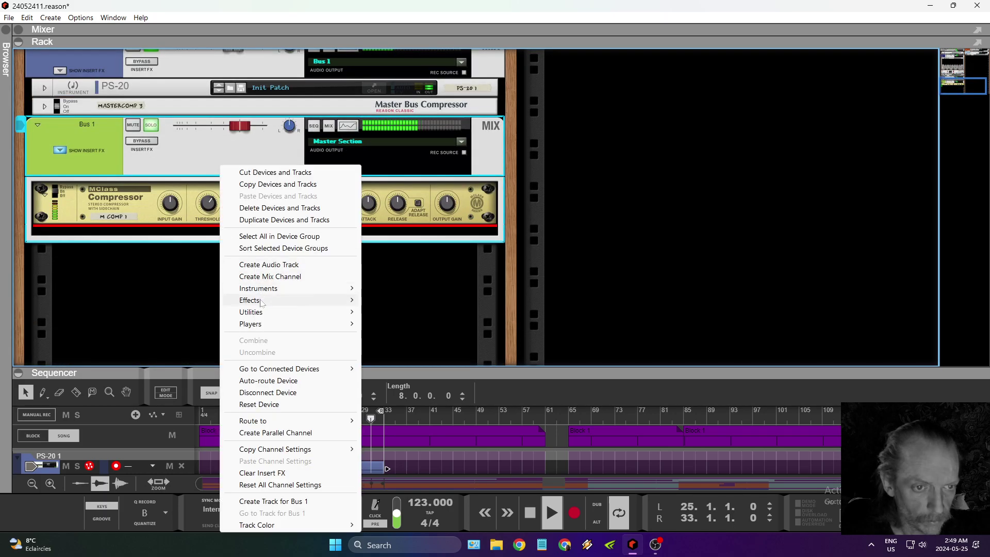
mouse_move(309, 300)
left_click(425, 201)
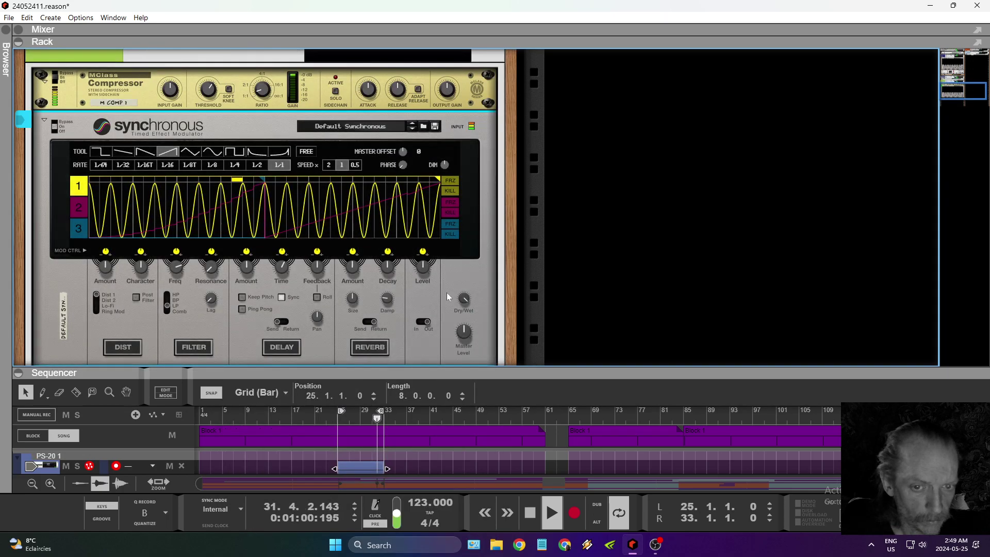
Load the Sidechain patch from the Pumping effect patches into Bus 1's Synchronous effect.
left_click(423, 126)
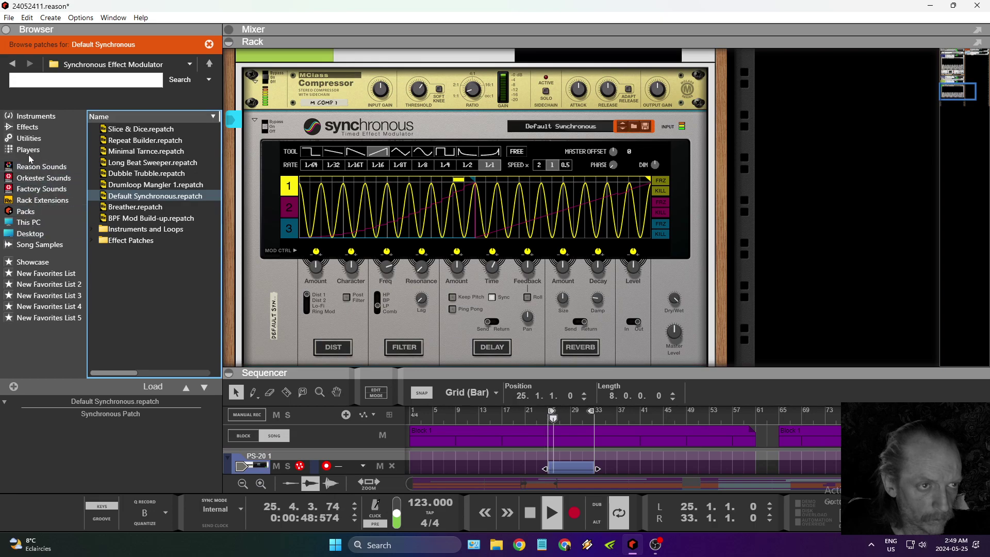
double_click(120, 240)
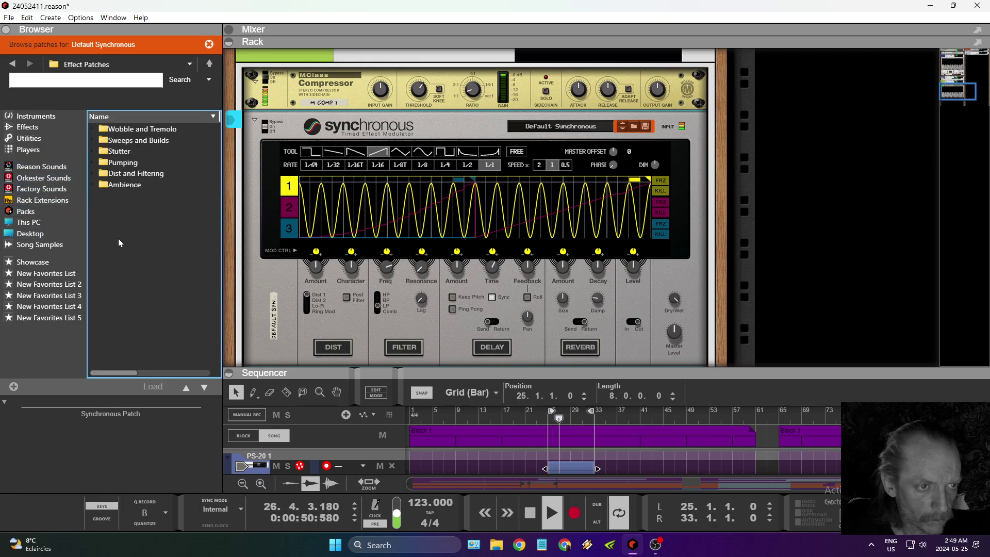
double_click(122, 163)
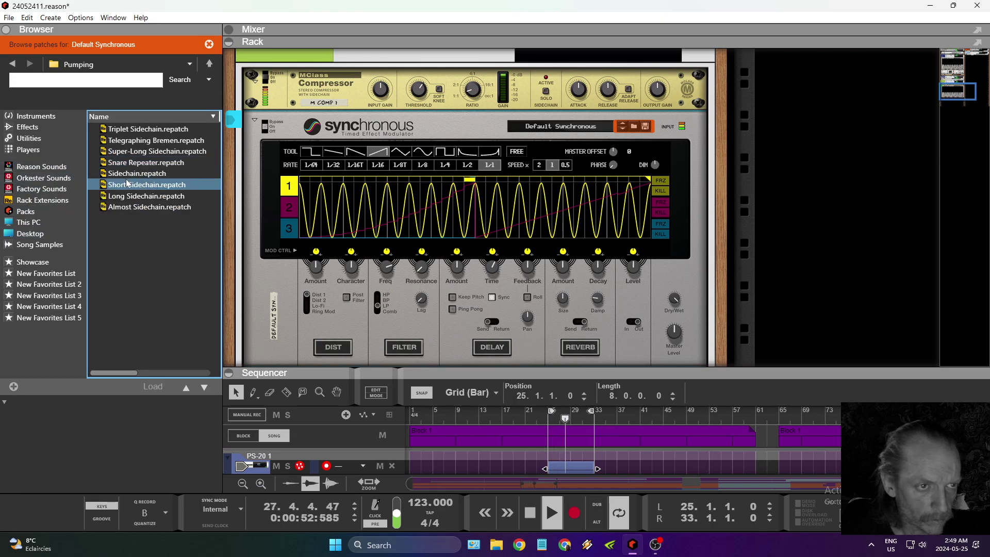
double_click(127, 174)
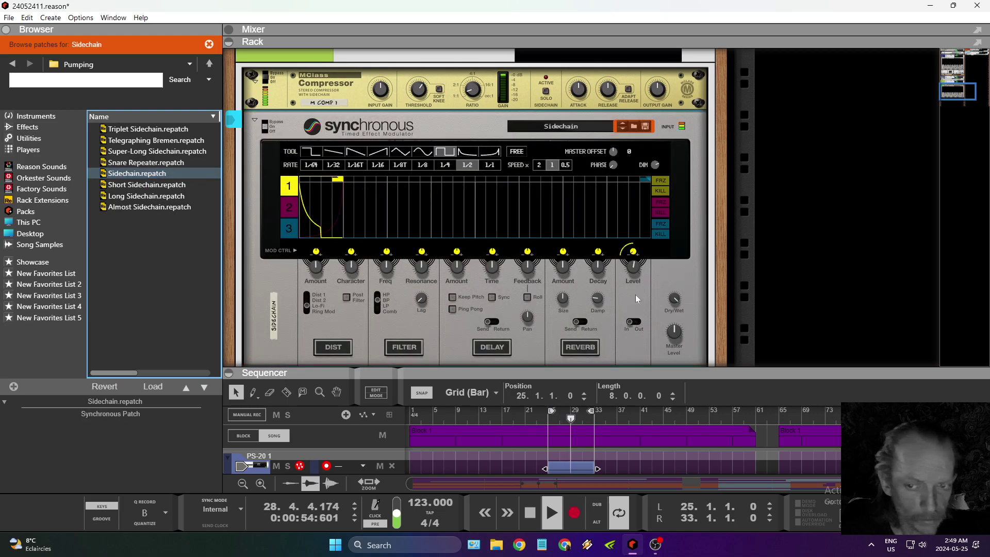
Reduce the Dry/Wet amount of Bus 1's Synchronous effect and close the patch browser.
mouse_move(677, 302)
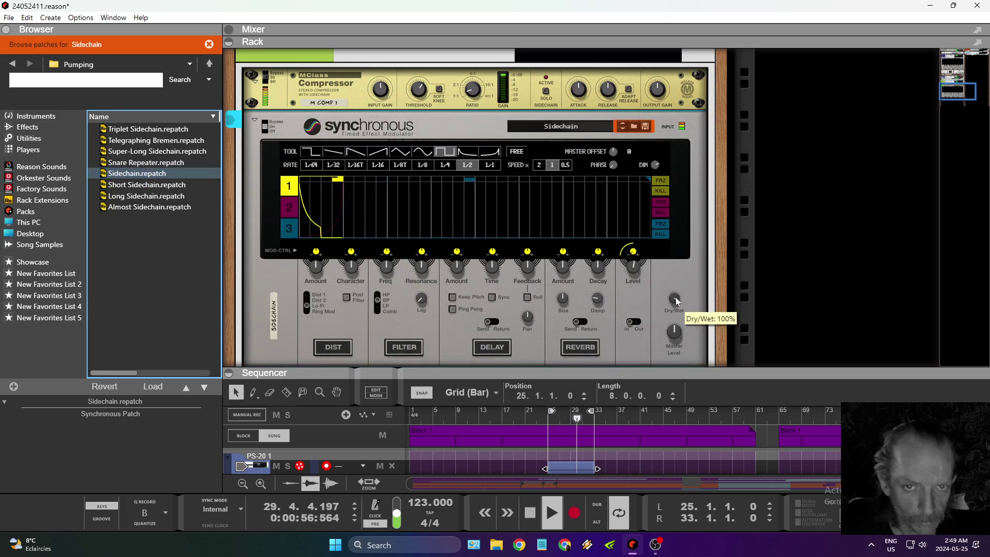
left_click(677, 302)
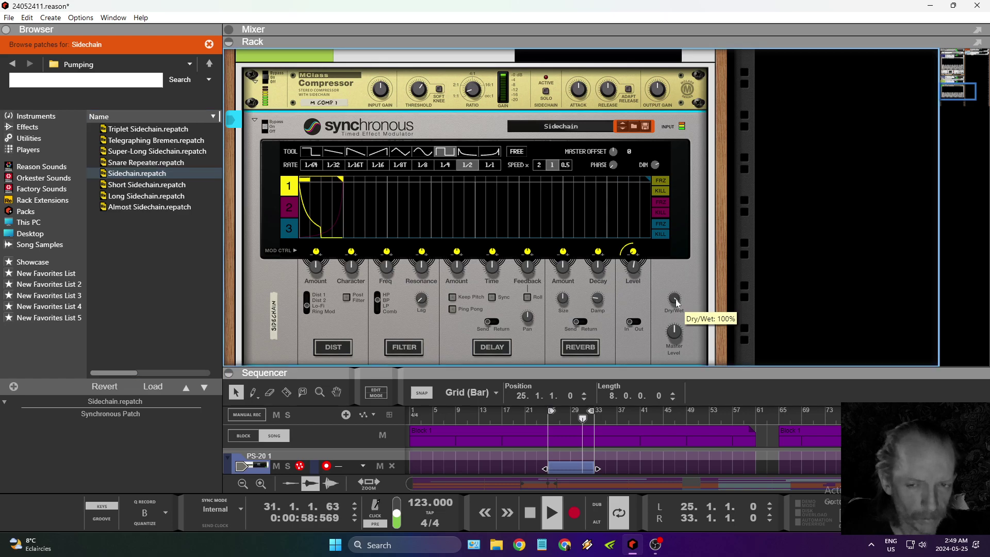
mouse_move(676, 312)
left_mouse_down()
mouse_move(678, 322)
mouse_move(666, 309)
left_mouse_up()
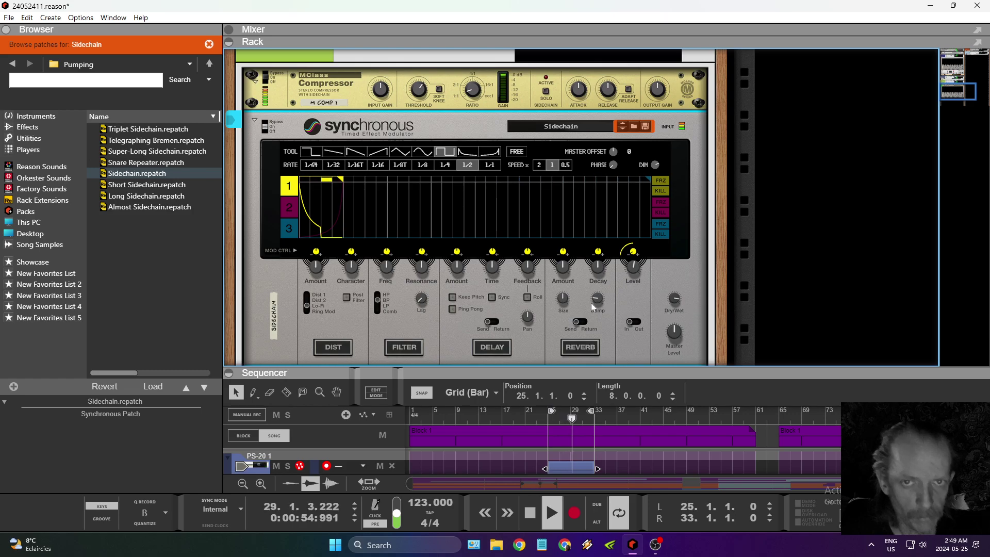
left_click(6, 30)
Solo the SYNTHTAR channel with its insert effects shown, and reveal the devices inside its ARPTAR Combinator.
left_click_drag(506, 150, 441, 359)
scroll(540, 283, "up", 5)
scroll(544, 242, "up", 2)
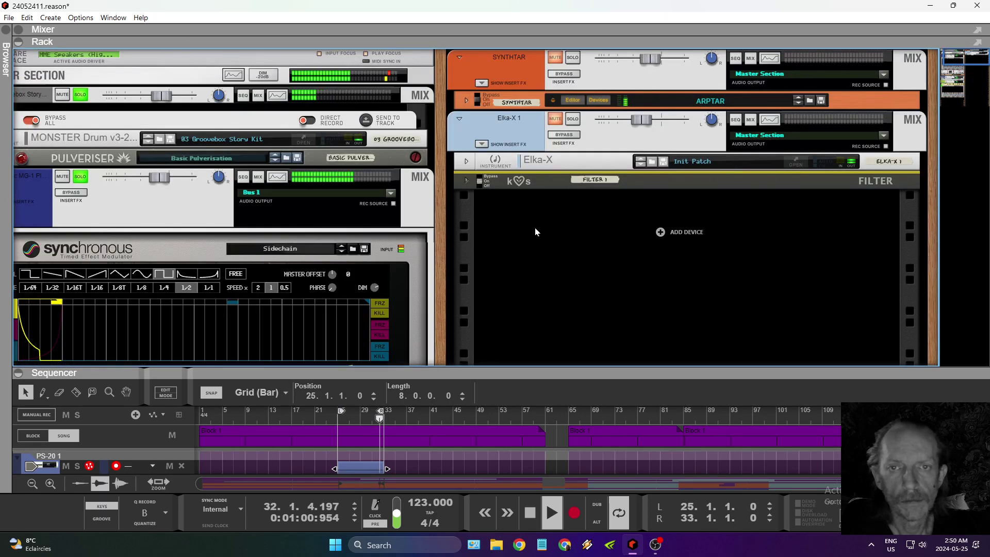
left_click(573, 57)
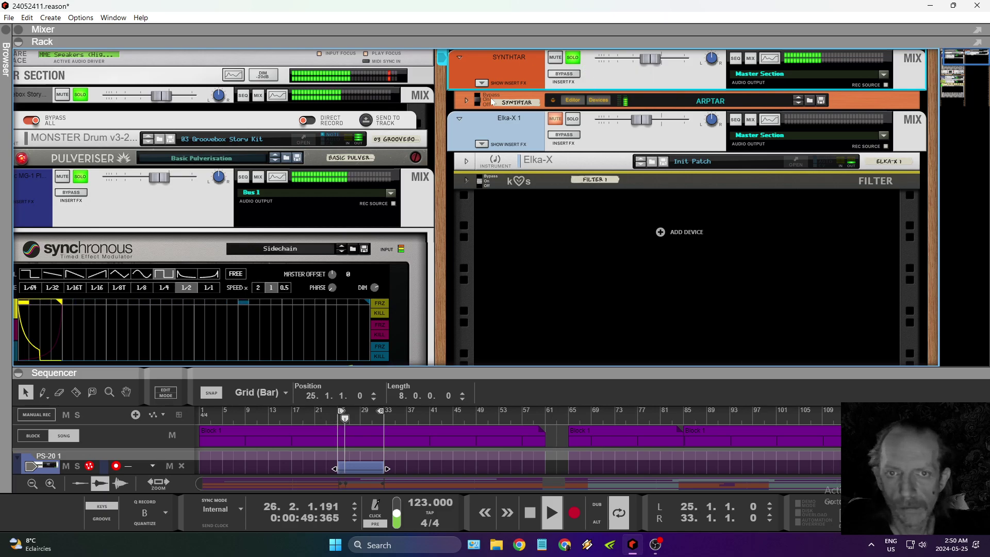
left_click(482, 85)
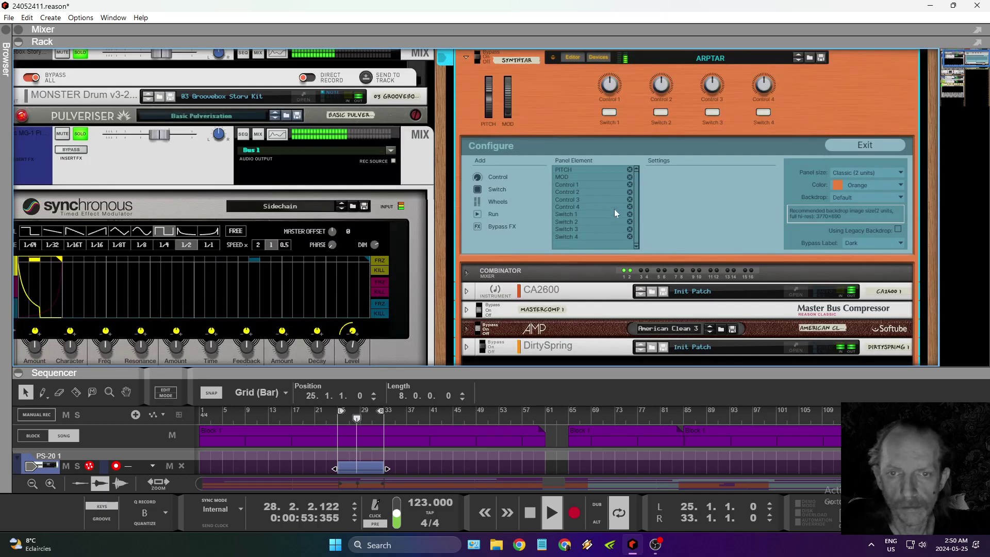
left_click(581, 59)
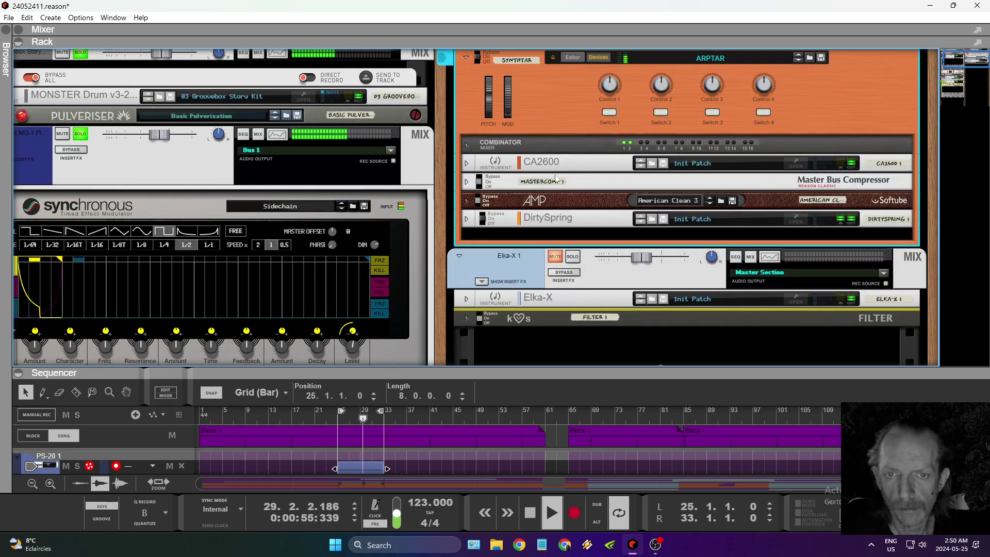
Set the Mix of the ARPTAR Combinator's DirtySpring reverb to 12 and raise its Tone.
left_click(795, 219)
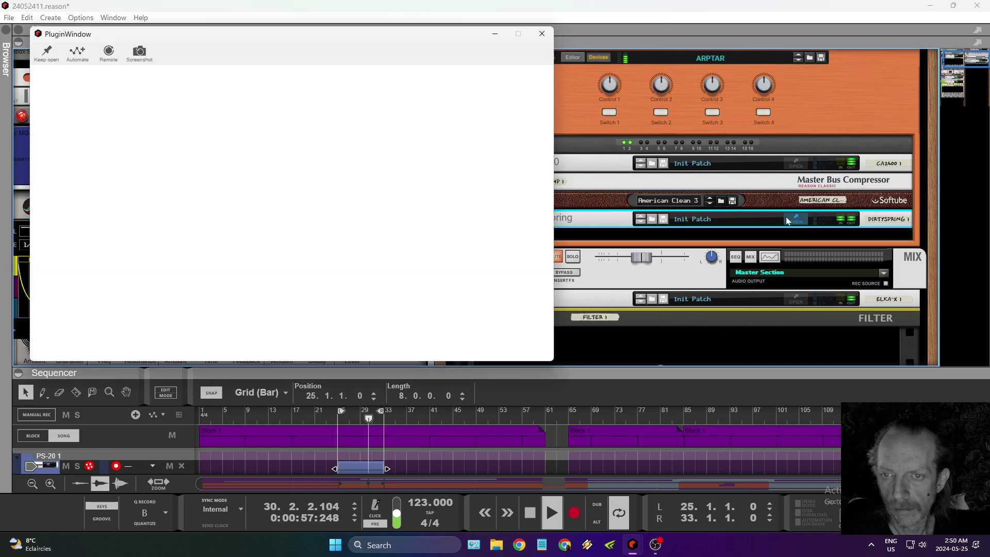
left_click_drag(303, 164, 302, 171)
left_click_drag(365, 225, 365, 206)
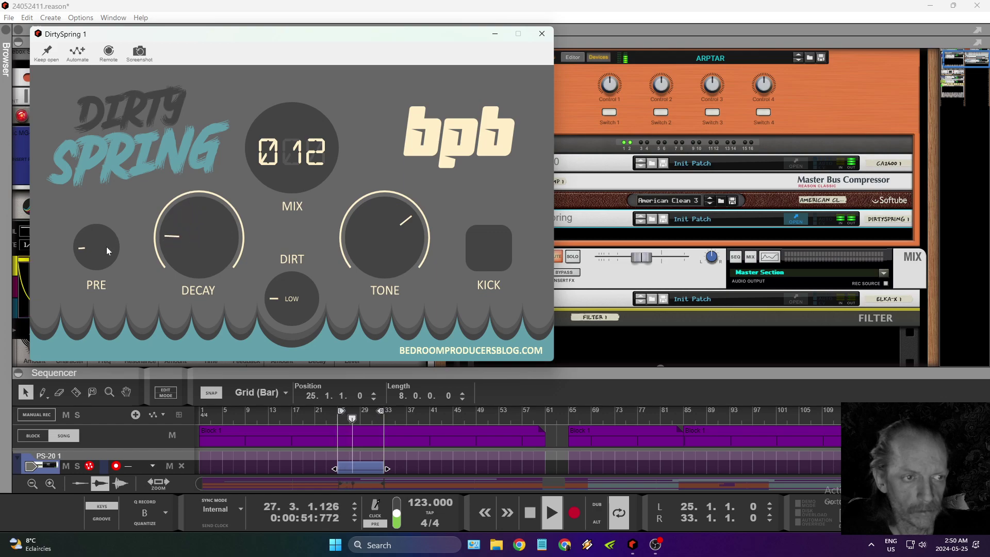
left_click(548, 37)
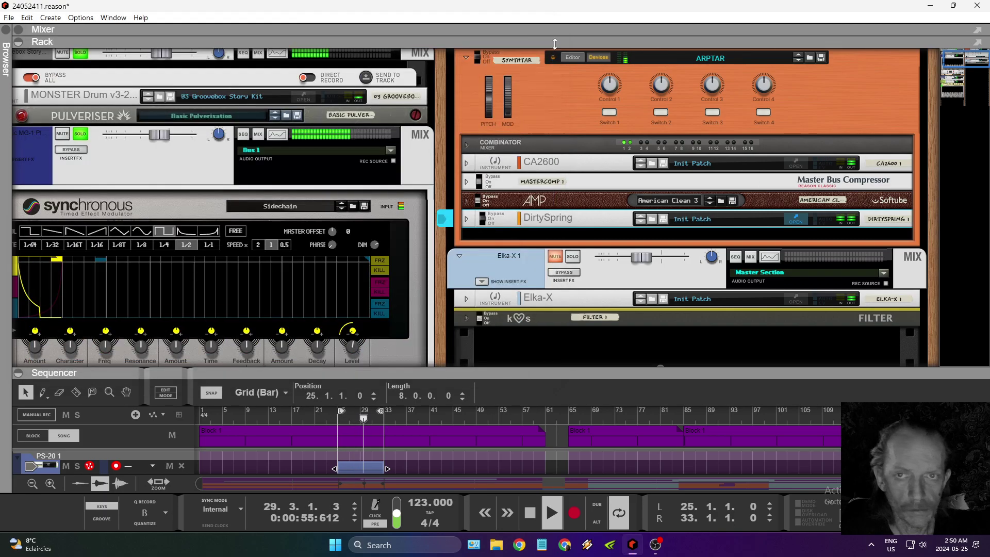
Add a CF-101 Chorus/Flanger after the American Clean 3 amp in the ARPTAR Combinator.
left_click(567, 200)
right_click(569, 204)
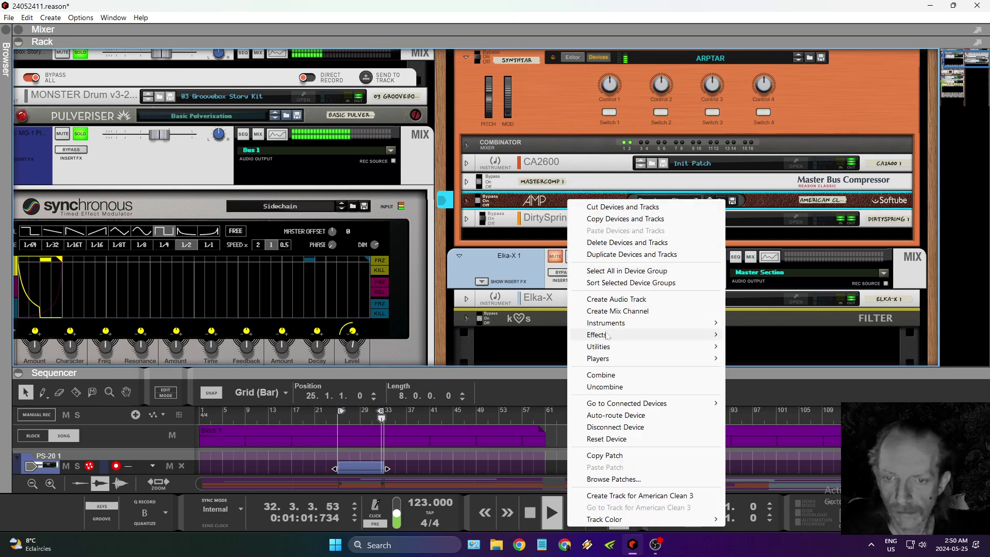
mouse_move(598, 335)
mouse_move(767, 220)
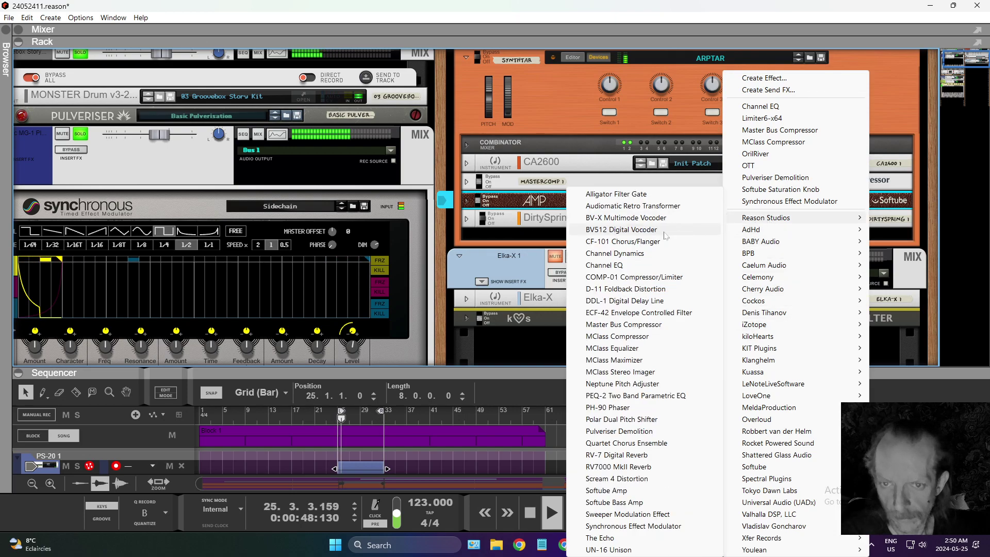
left_click(635, 241)
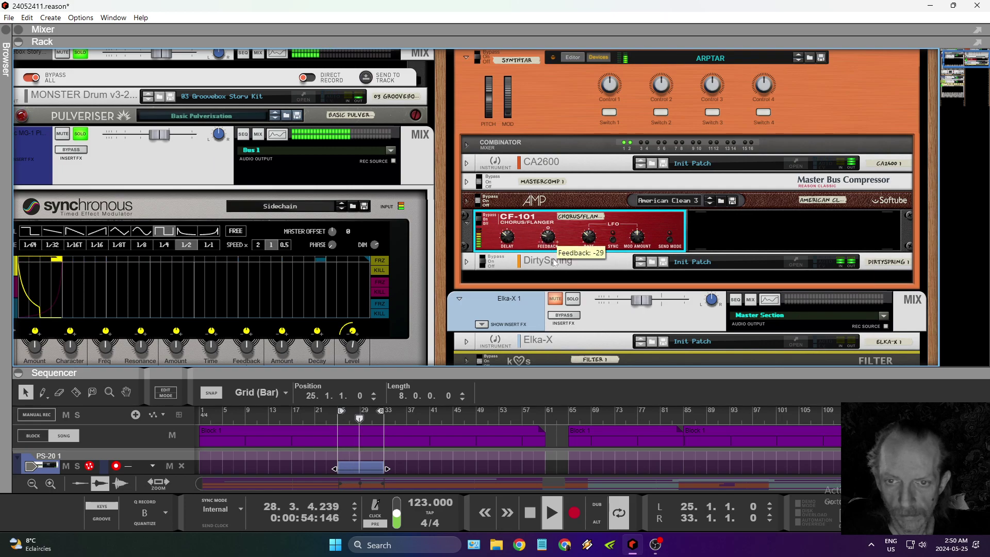
Set the CF-101's tempo-synced LFO rate to 1/4 and lower its modulation amount.
left_click_drag(643, 256, 645, 292)
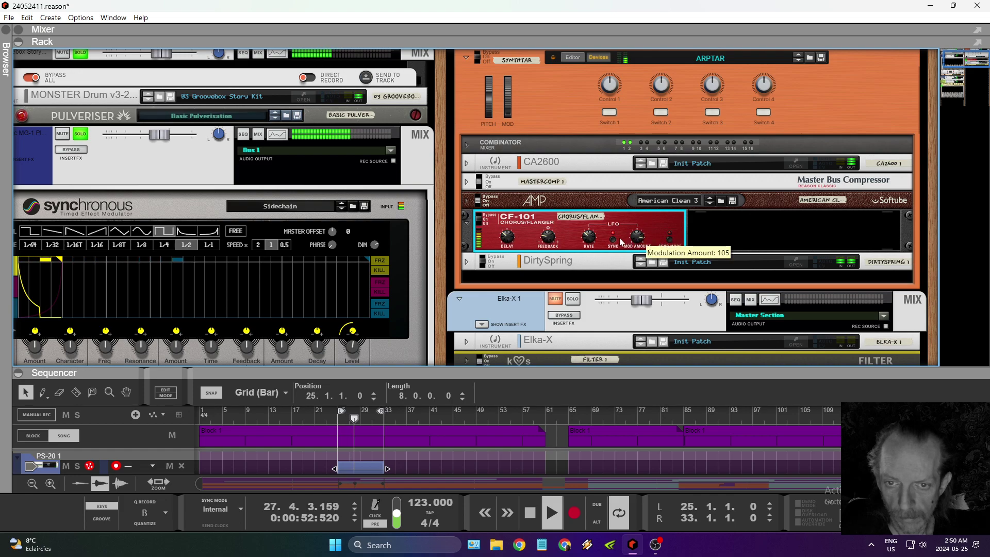
left_click_drag(593, 242, 592, 232)
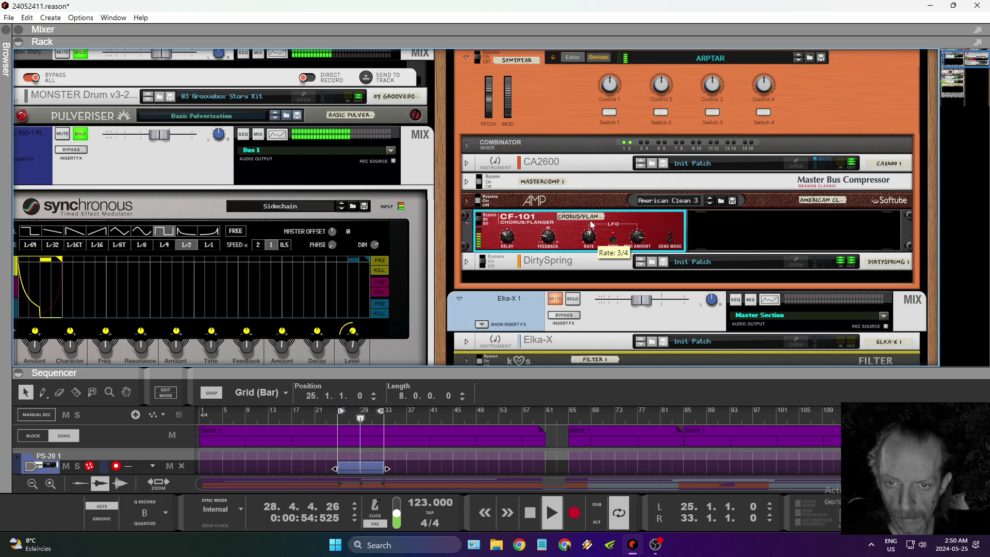
left_click_drag(591, 223, 591, 218)
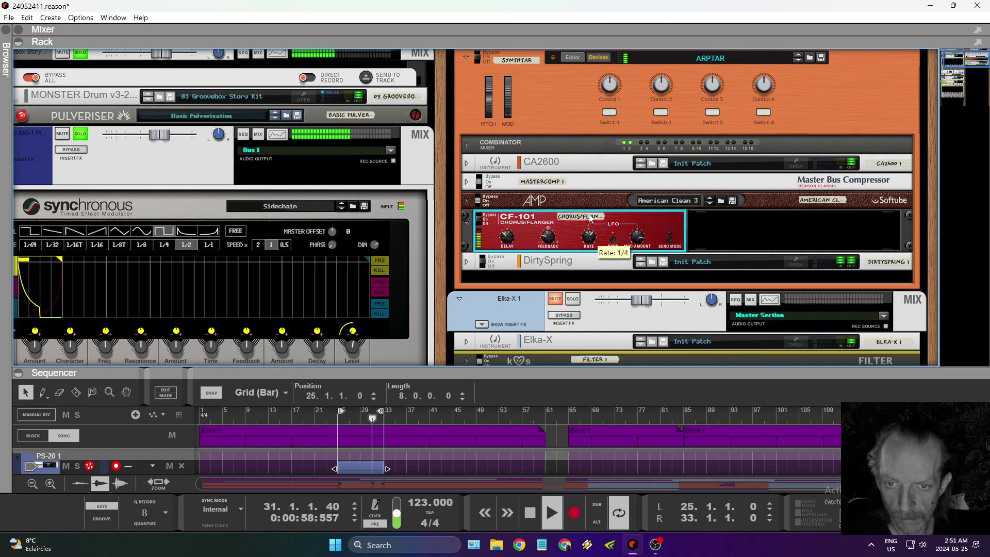
left_click_drag(638, 237, 655, 301)
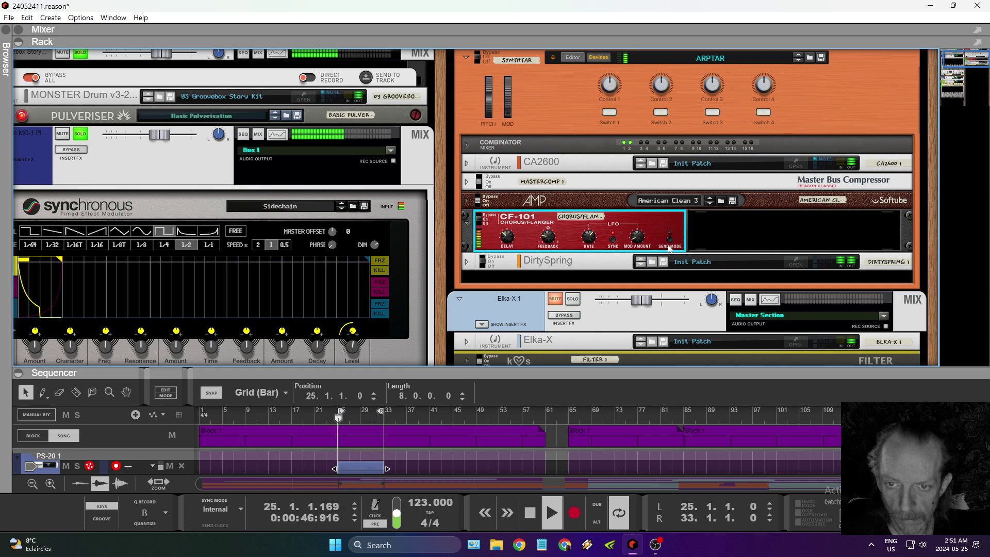
Move the CF-101 Chorus/Flanger between the Master Bus Compressor and the Softube Amp in the ARPTAR Combinator.
mouse_move(643, 239)
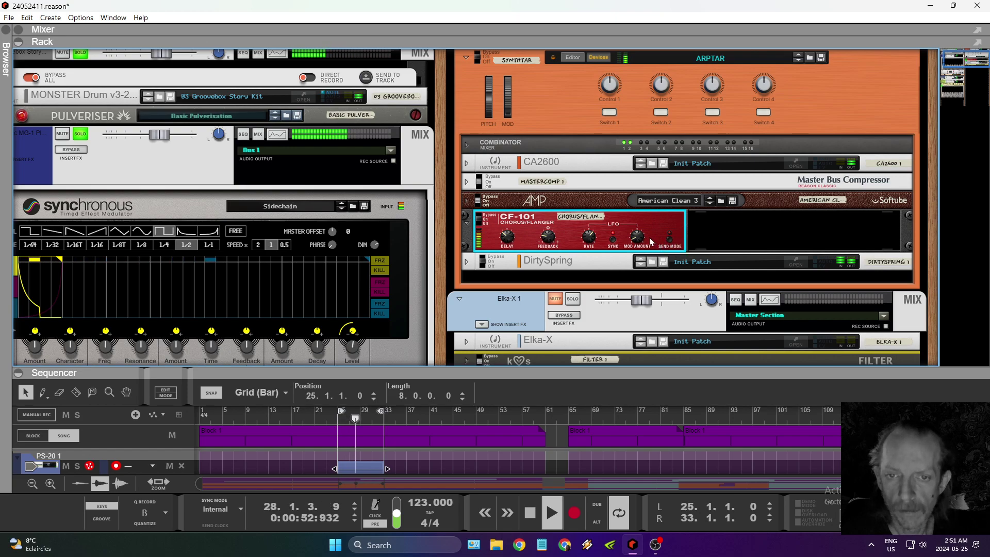
left_click_drag(646, 219, 645, 189)
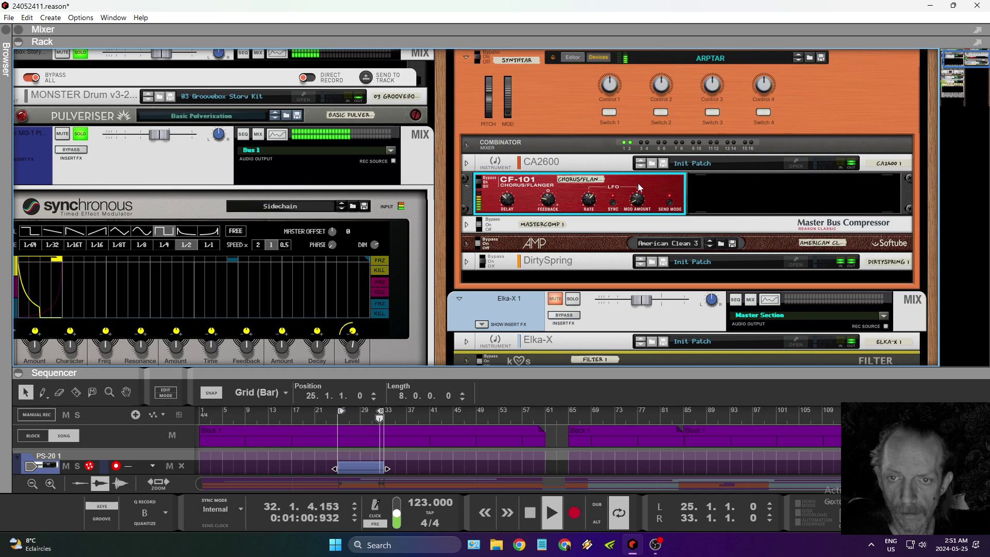
left_click_drag(639, 187, 646, 245)
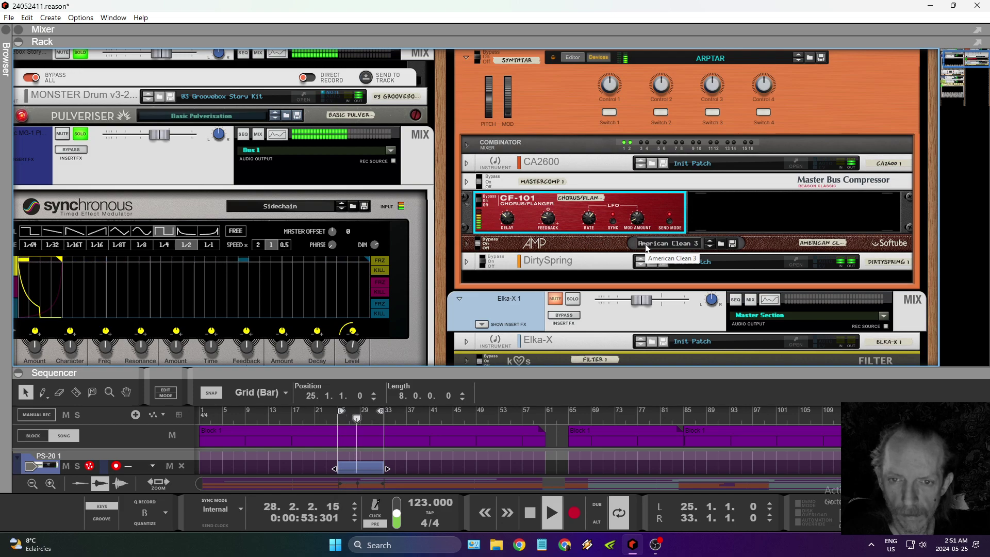
Toggle the CF-101 between Bypass and On to compare the sound, leaving it on.
left_click(481, 201)
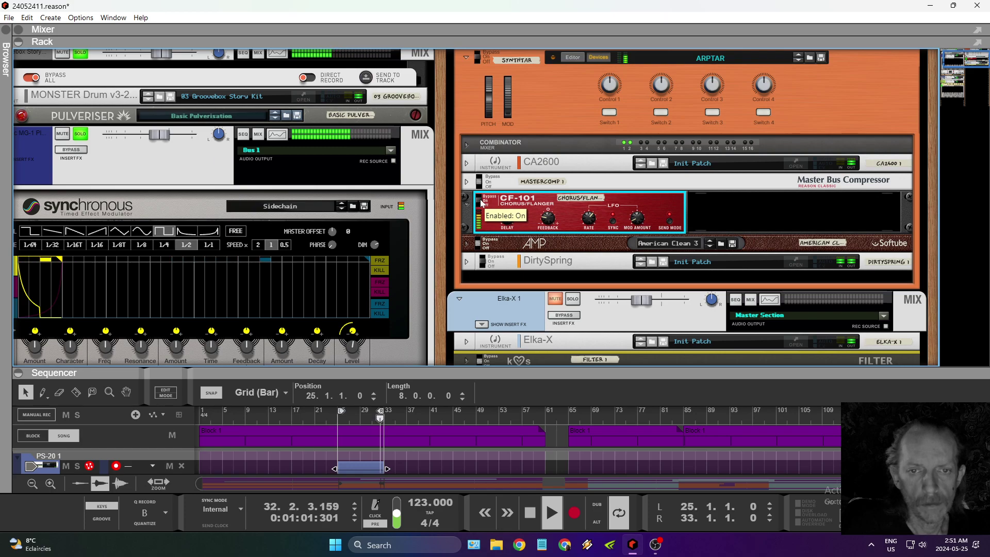
left_click(480, 199)
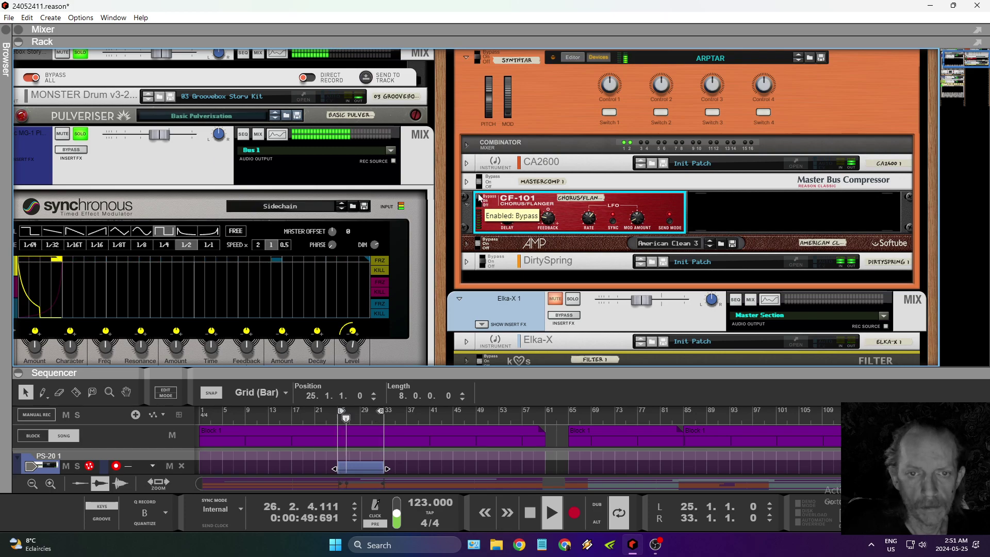
left_click(480, 201)
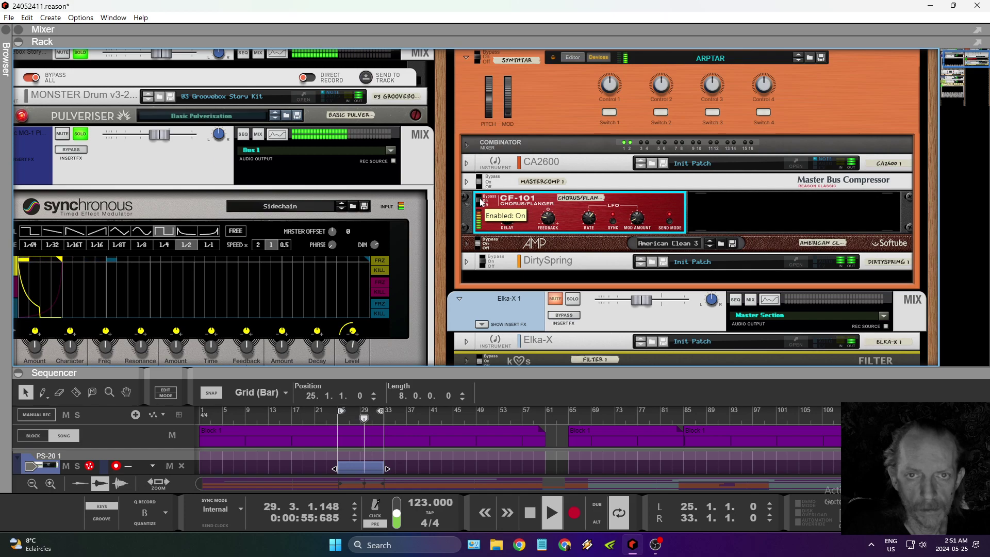
Add The Echo as an insert effect on the SYNTHTAR channel.
scroll(721, 197, "up", 2)
left_click(516, 120)
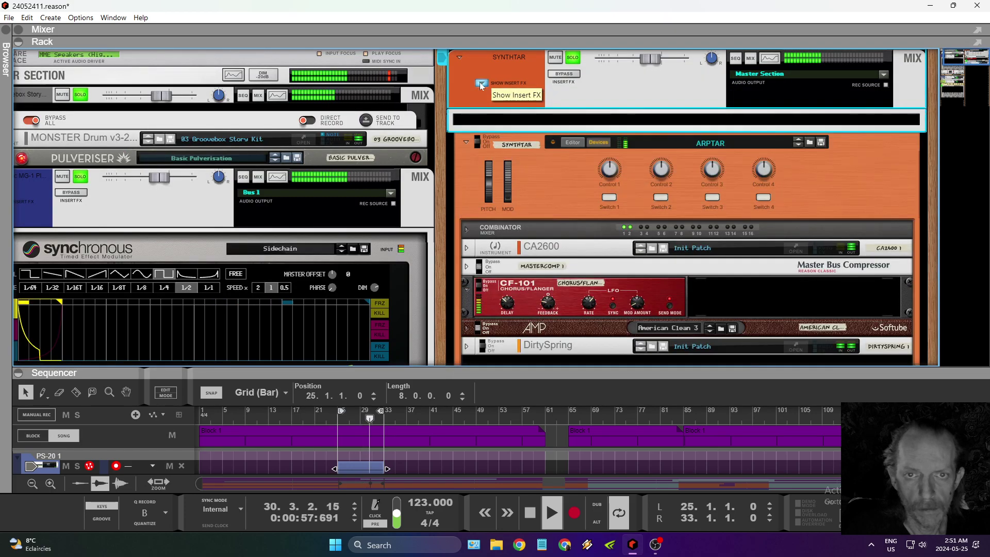
right_click(515, 122)
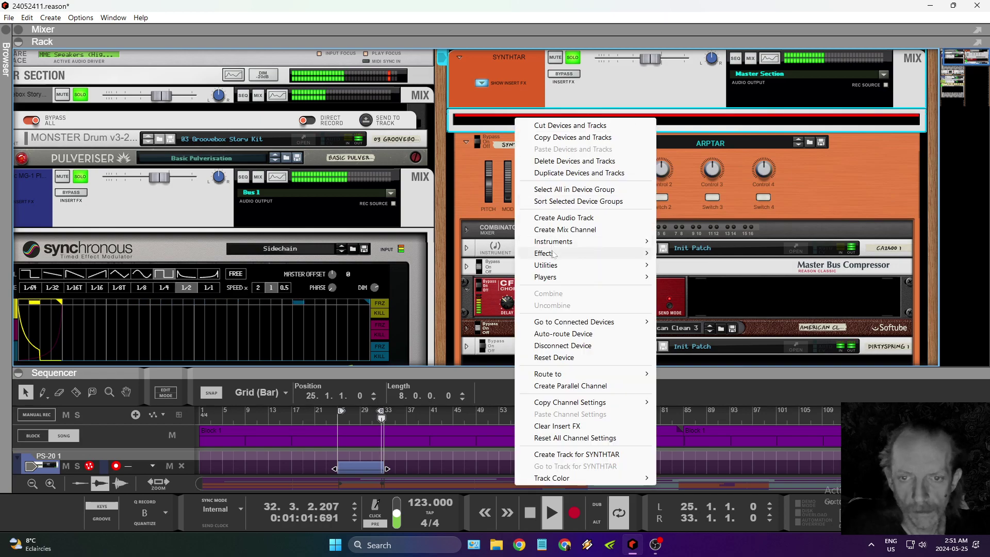
mouse_move(567, 254)
mouse_move(692, 221)
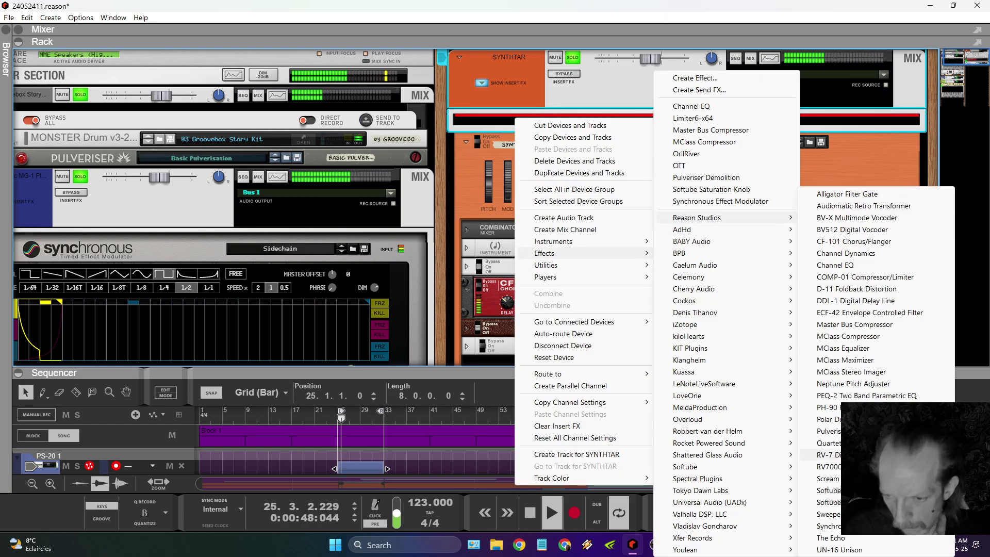
left_click(865, 539)
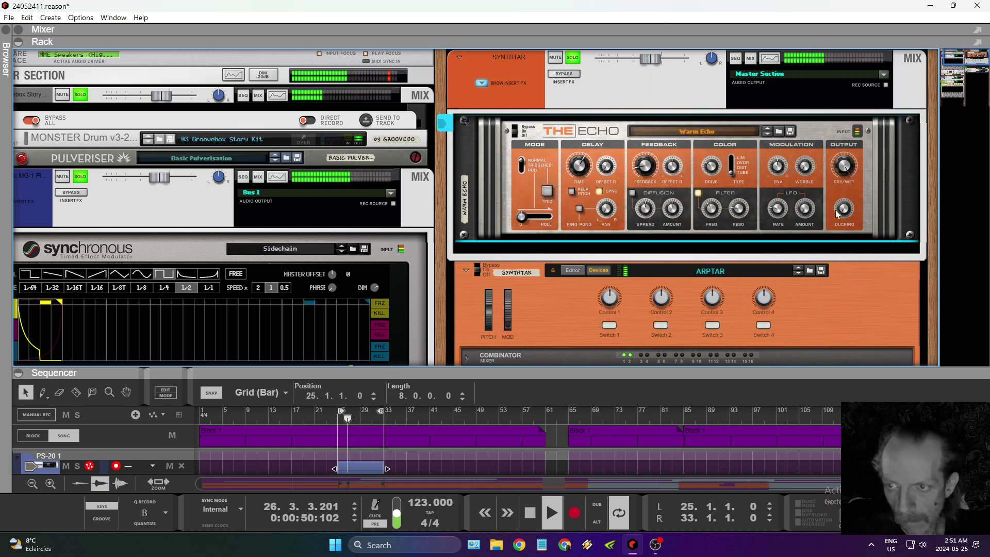
Try different ducking amounts on The Echo, and replay the loop from bar 25 to hear them.
left_click_drag(840, 181, 840, 178)
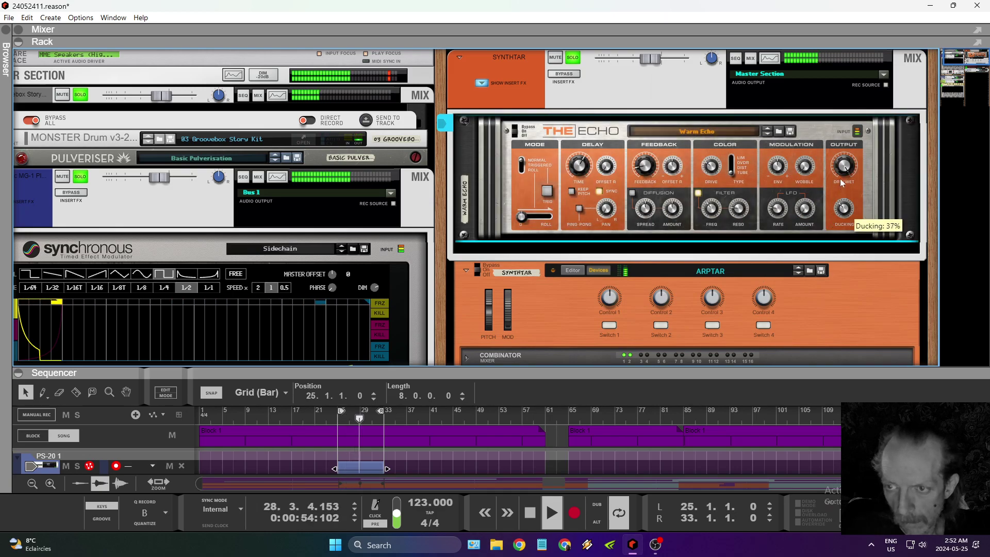
left_click_drag(841, 182, 852, 197)
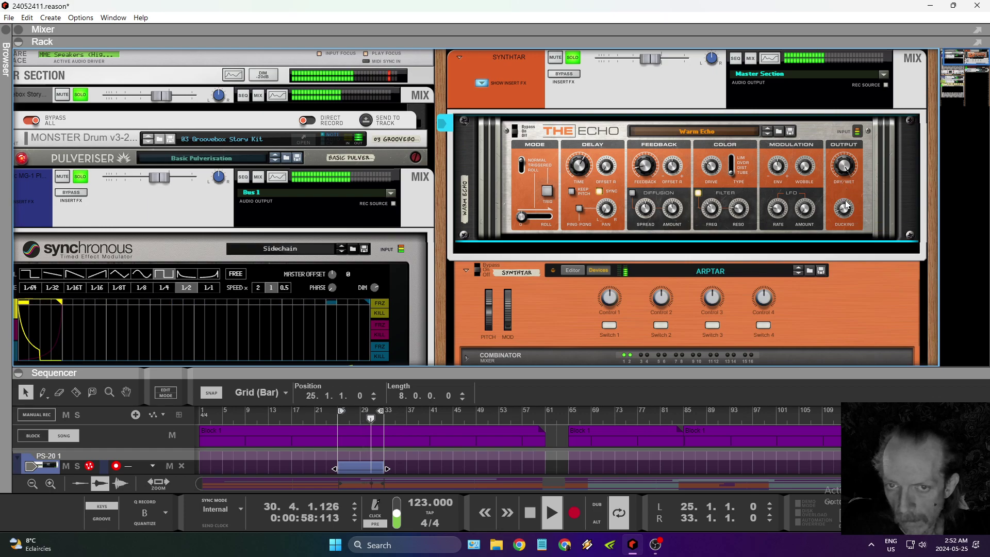
left_click(530, 512)
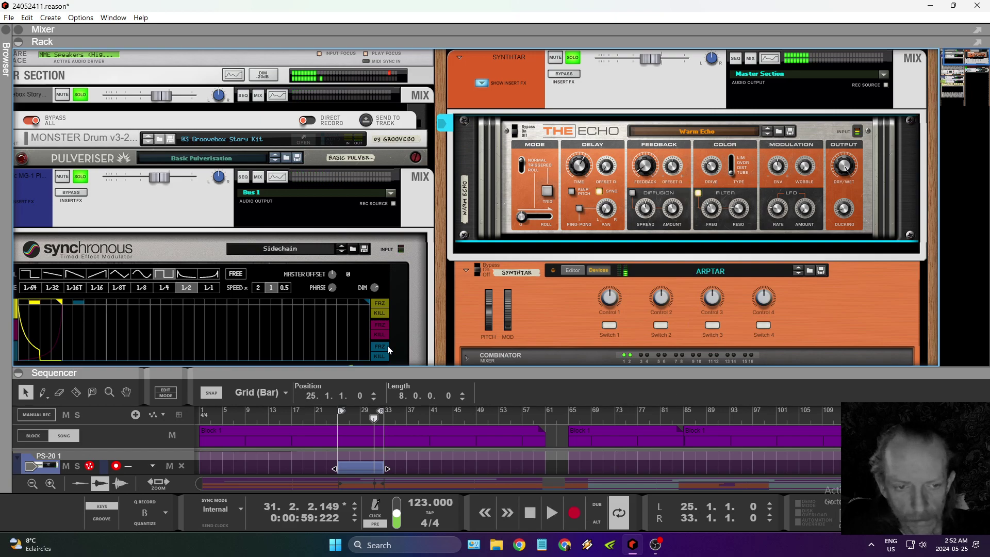
left_click(344, 427)
left_click(531, 513)
left_click(341, 415)
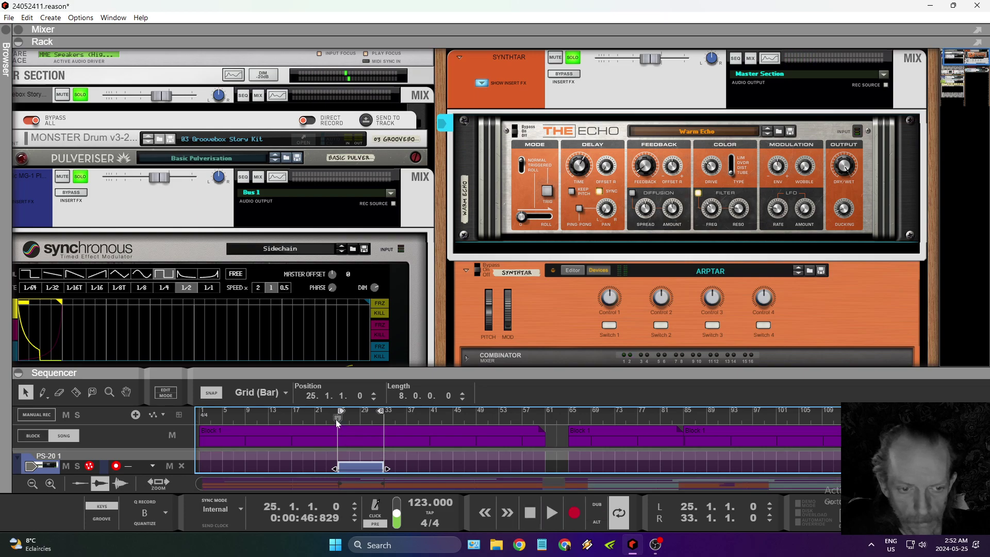
left_click(555, 518)
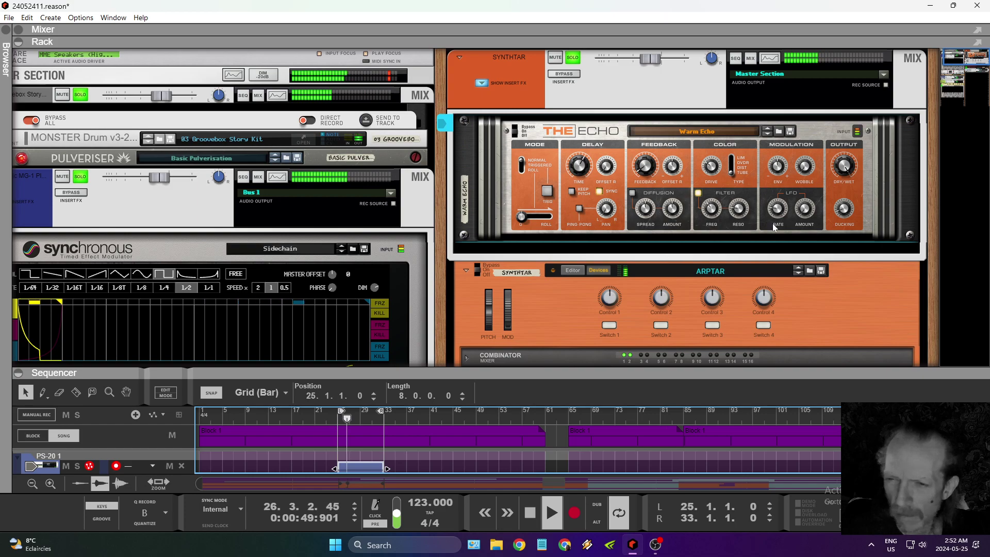
Lower The Echo's dry/wet balance and set its ducking to 25%.
left_click(845, 209)
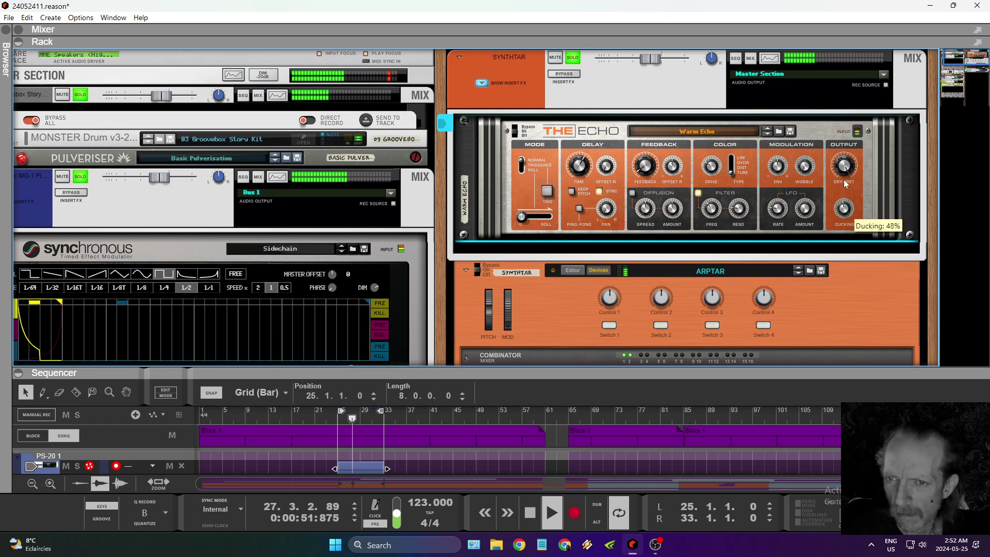
mouse_move(841, 168)
left_click_drag(845, 168, 860, 211)
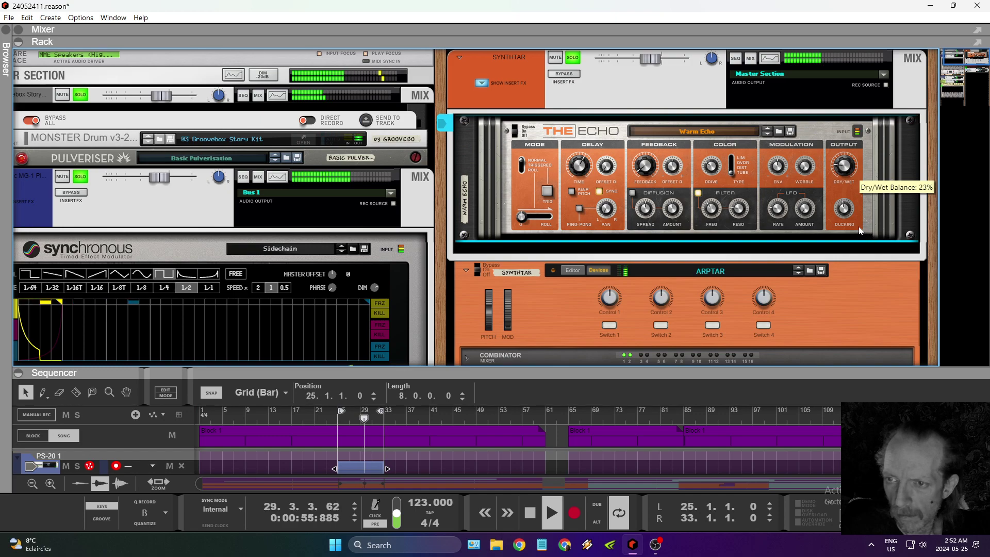
left_click_drag(855, 222, 842, 205)
mouse_move(844, 174)
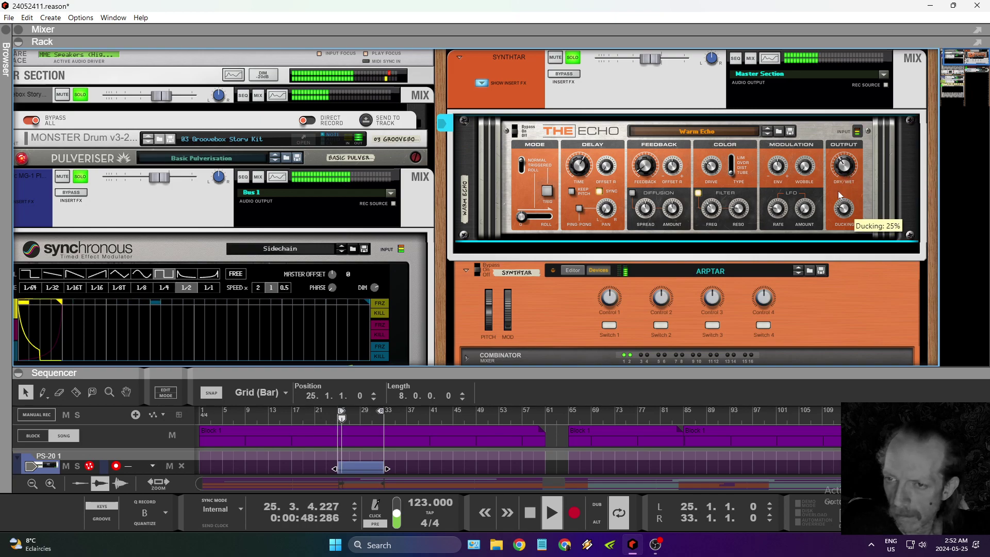
left_click_drag(838, 191, 848, 221)
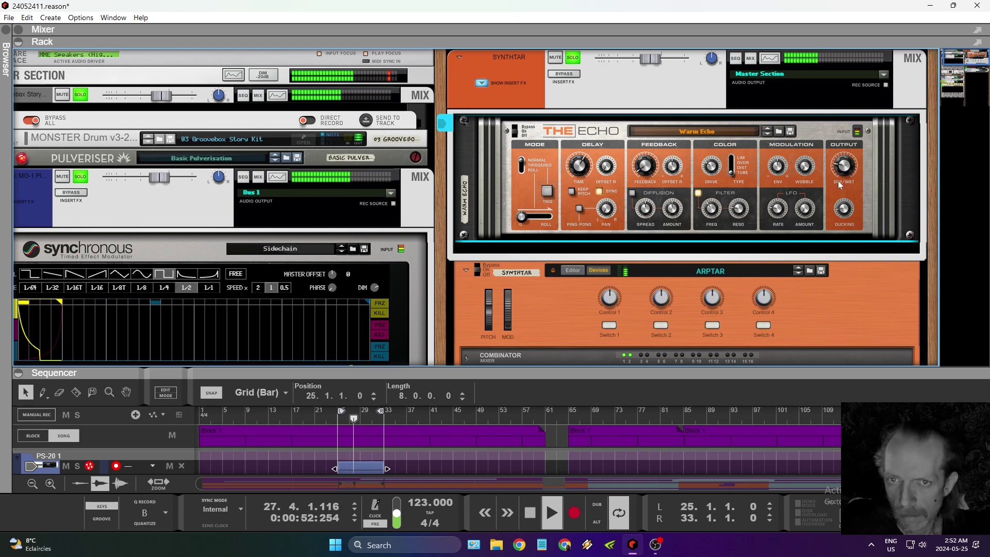
Raise the SYNTHTAR channel level slightly and turn on E Mode, HF Bell and LF Bell in its Spectrum EQ.
left_click_drag(652, 58, 660, 59)
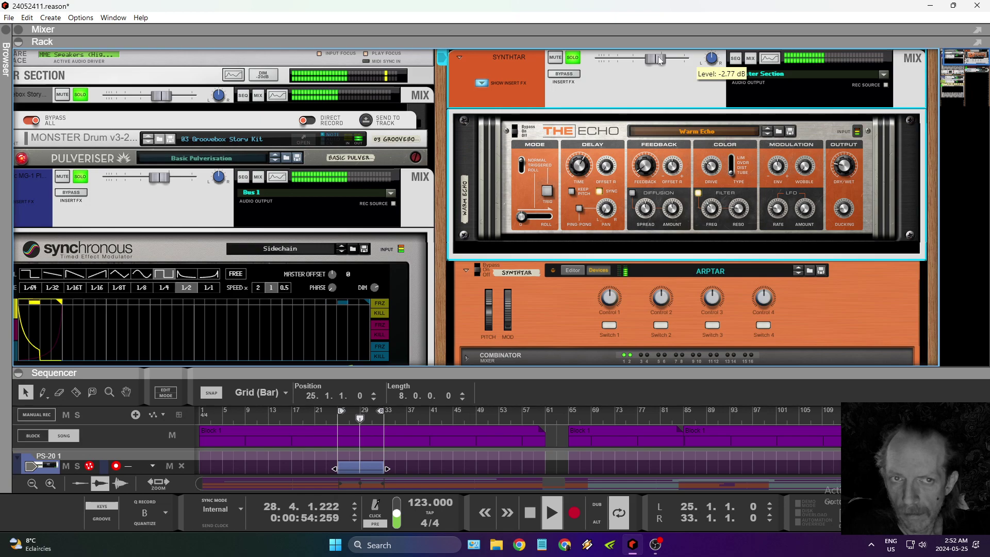
left_click(770, 58)
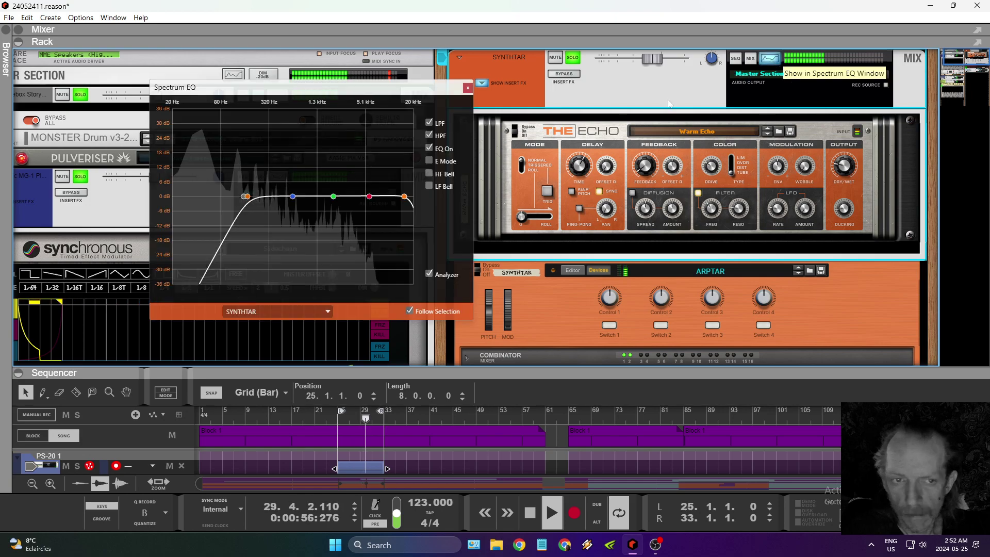
left_click_drag(336, 202, 335, 200)
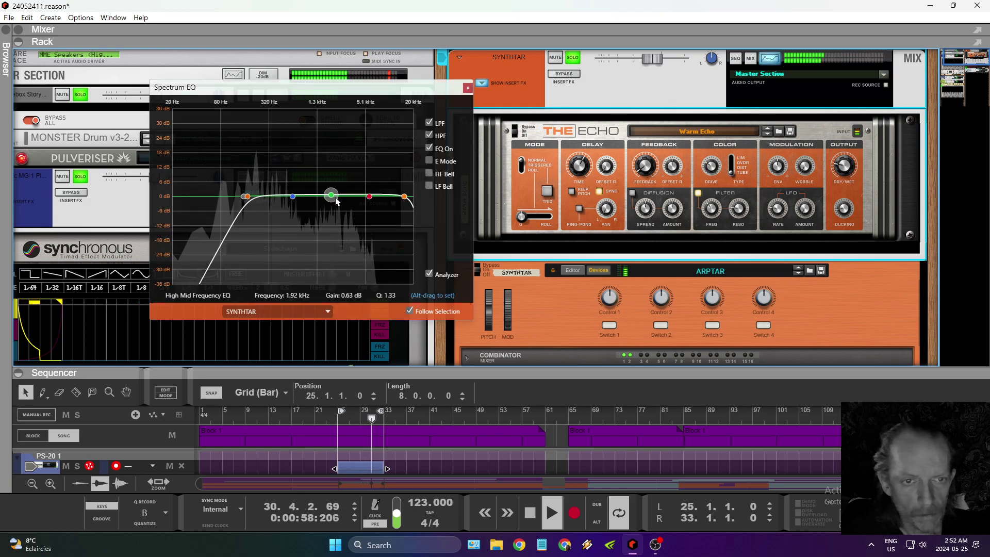
left_click(429, 161)
left_click(429, 174)
left_click(430, 187)
Cut SYNTHTAR's high mids by about 0.95 dB near 3.65 kHz, lower the high-pass cutoff, and close the Spectrum EQ.
left_click_drag(337, 201, 353, 226)
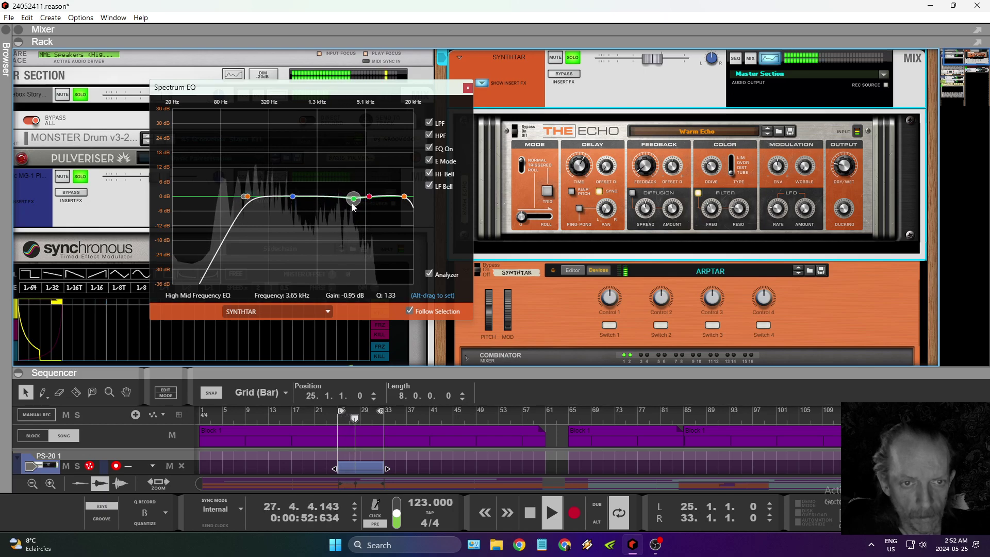
mouse_move(248, 197)
left_mouse_down()
mouse_move(220, 198)
mouse_move(342, 234)
mouse_move(238, 207)
left_mouse_up()
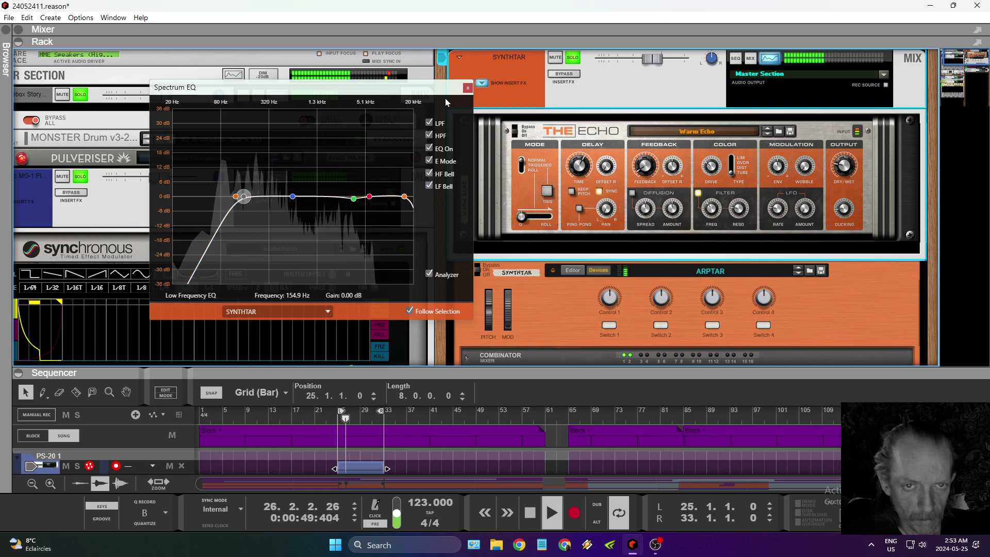
left_click(468, 87)
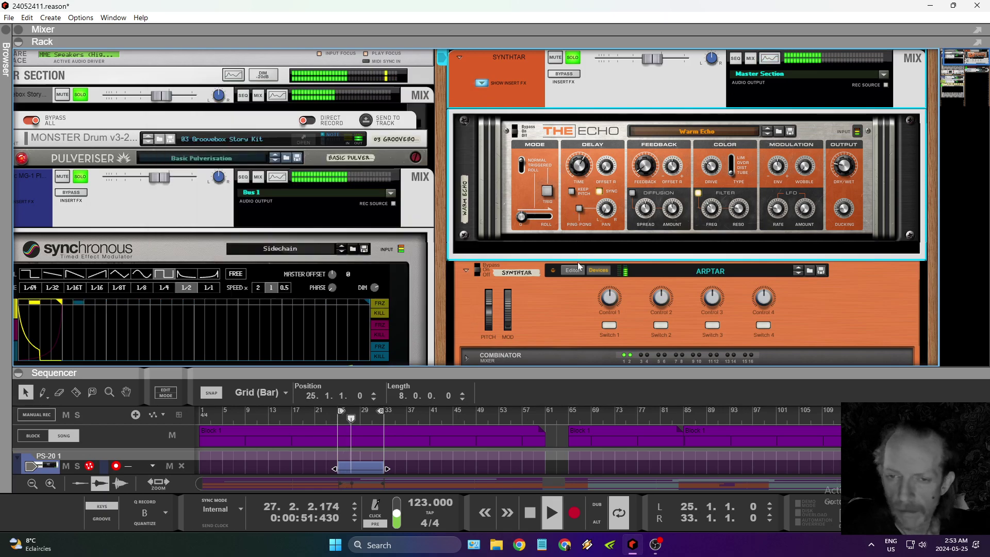
Add a Channel EQ after the Softube Amp in the ARPTAR Combinator, with its high-pass filter on at about 129 Hz.
scroll(578, 262, "down", 5)
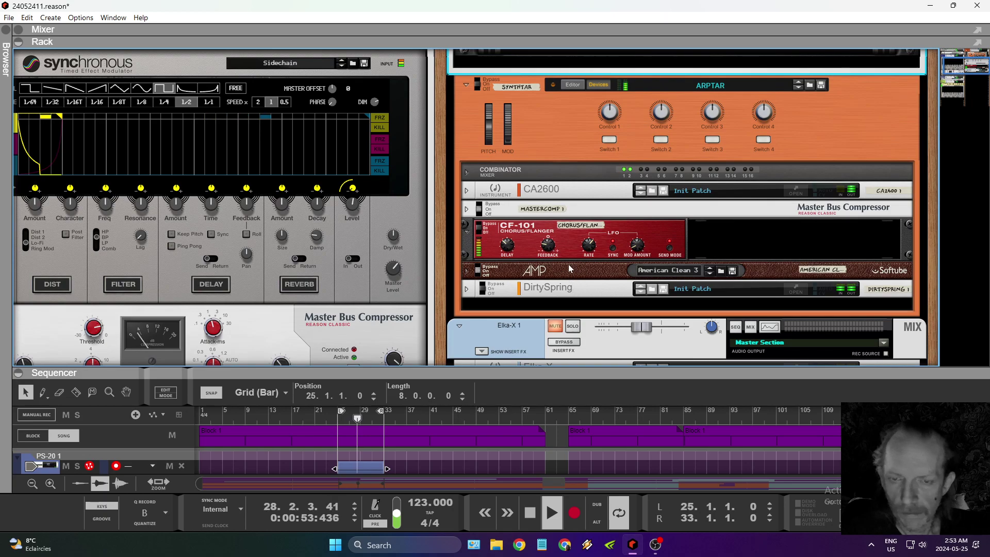
right_click(569, 268)
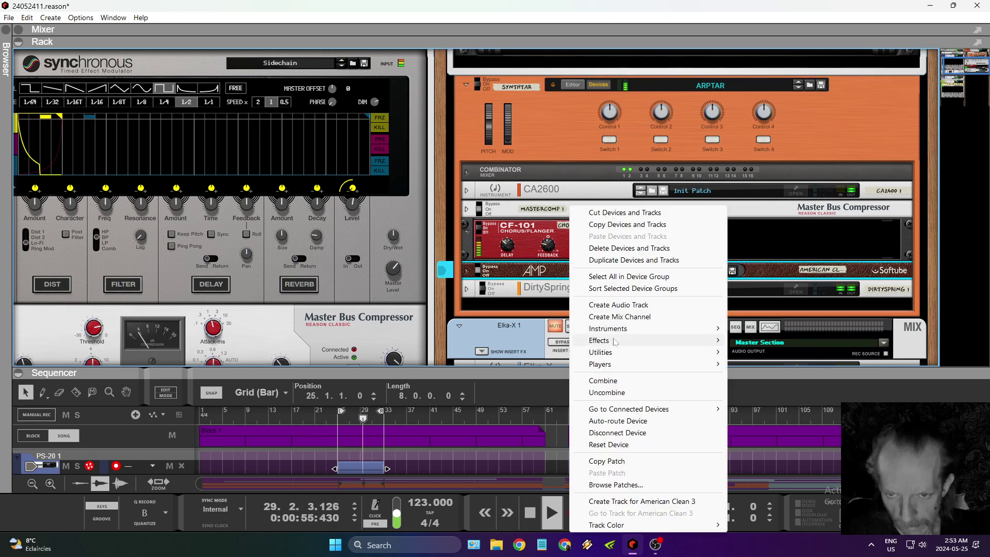
mouse_move(615, 343)
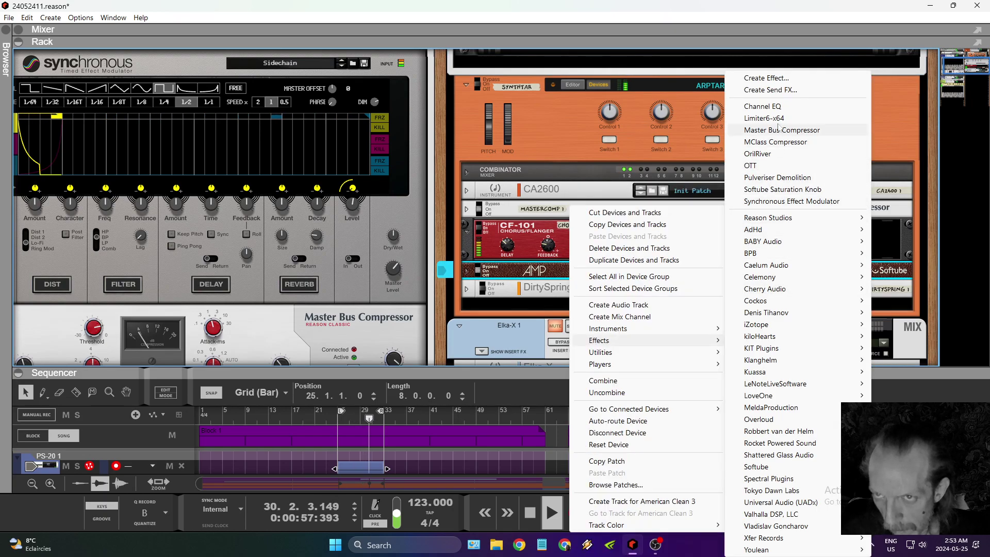
left_click(763, 106)
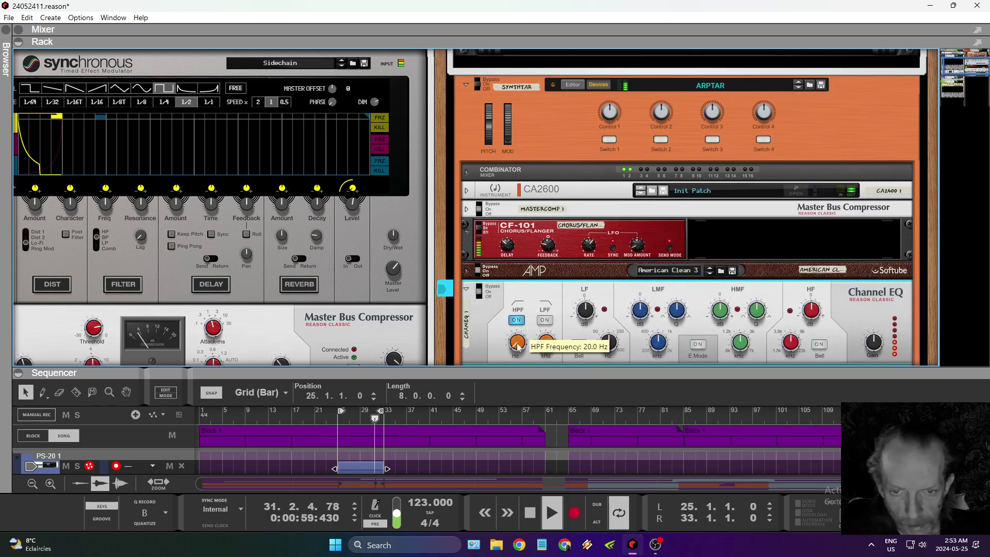
left_click_drag(518, 348, 508, 315)
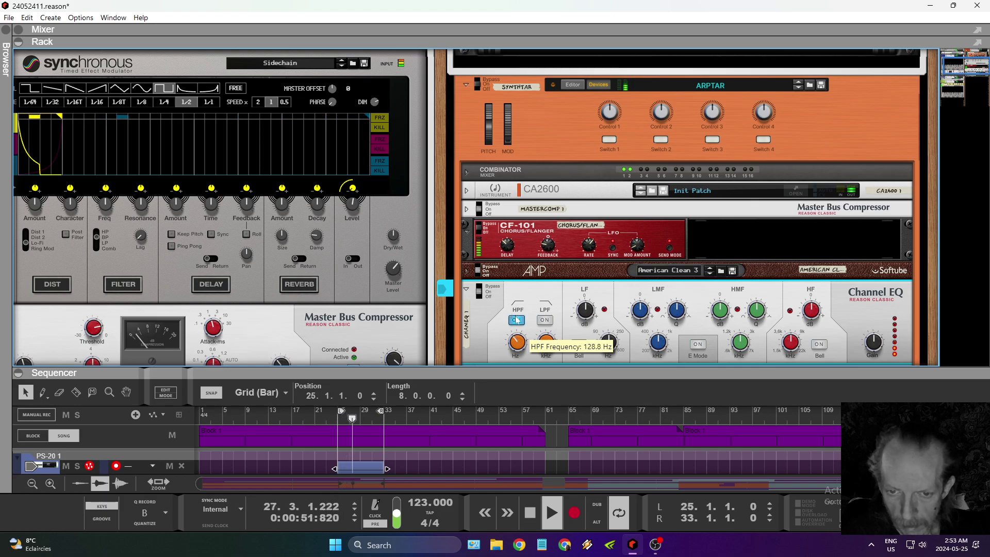
left_click_drag(517, 320, 515, 317)
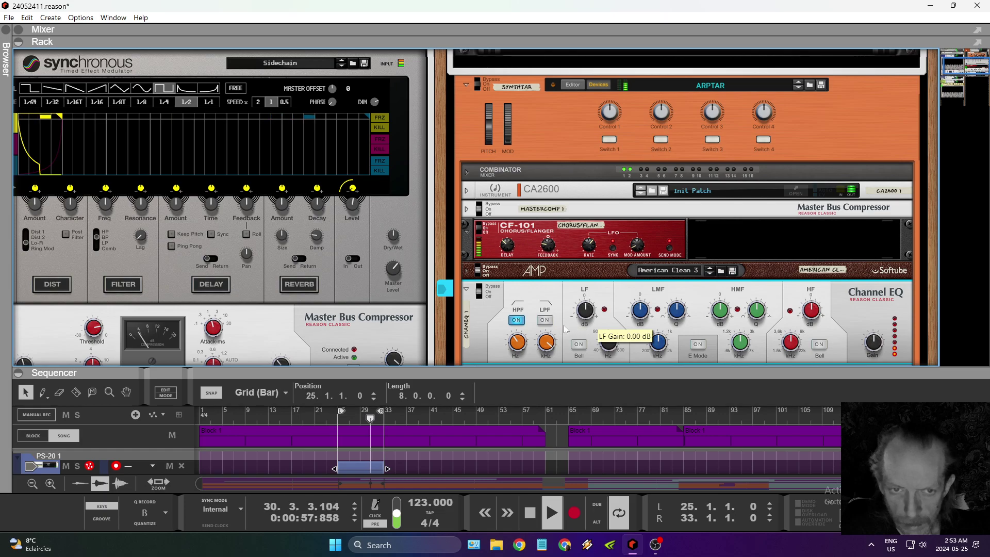
Hide SYNTHTAR's insert effects and collapse the ARPTAR Combinator's editor and devices.
scroll(532, 309, "up", 3)
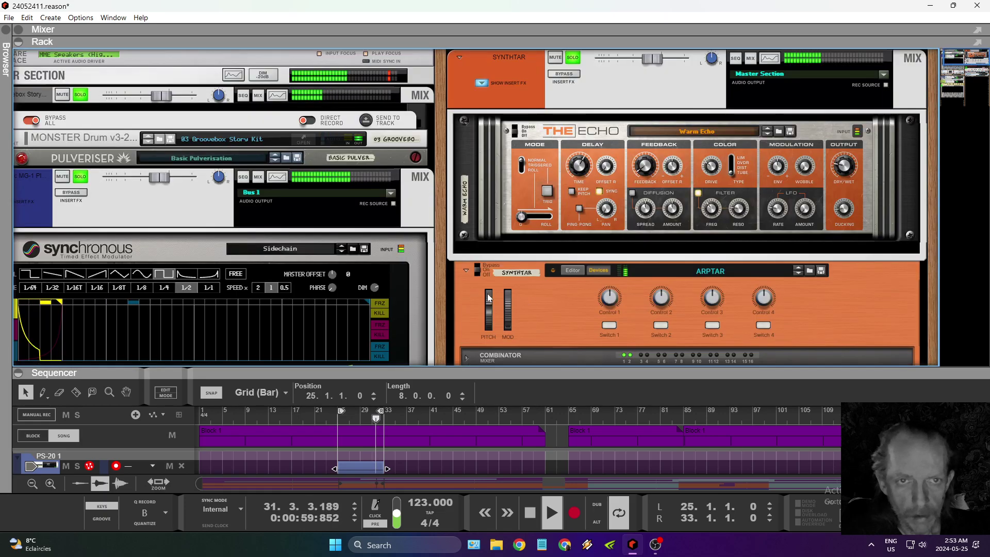
left_click(481, 82)
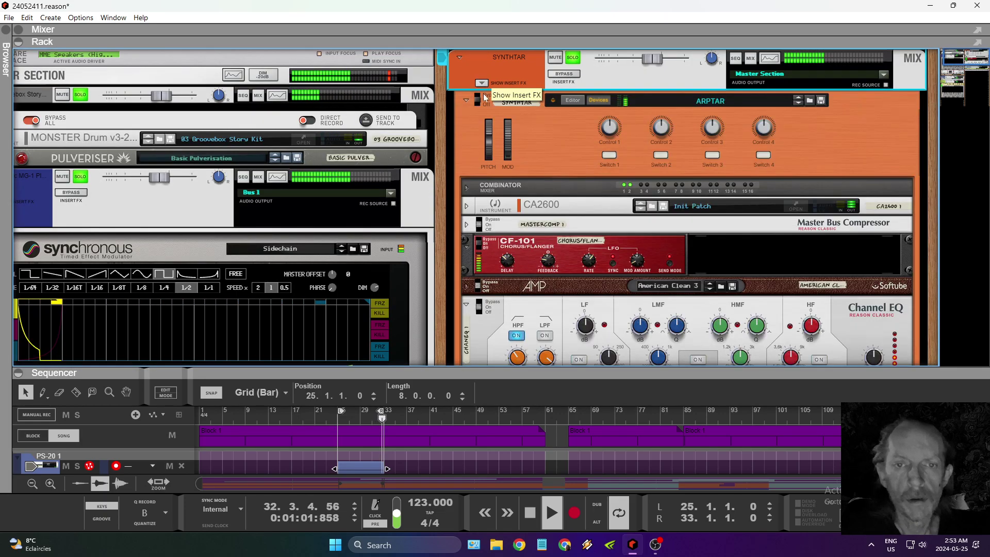
left_click(569, 102)
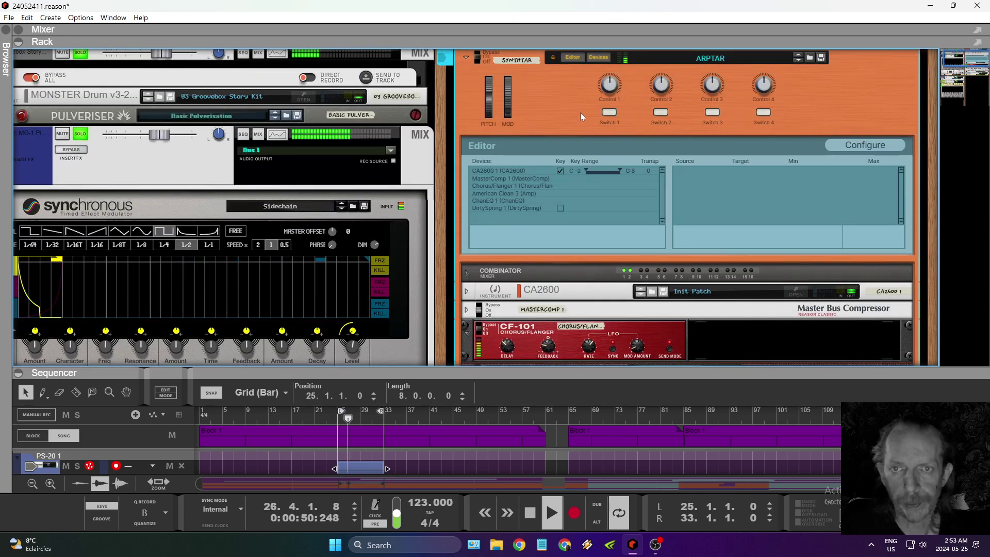
scroll(581, 113, "up", 1)
left_click(598, 100)
left_click(582, 100)
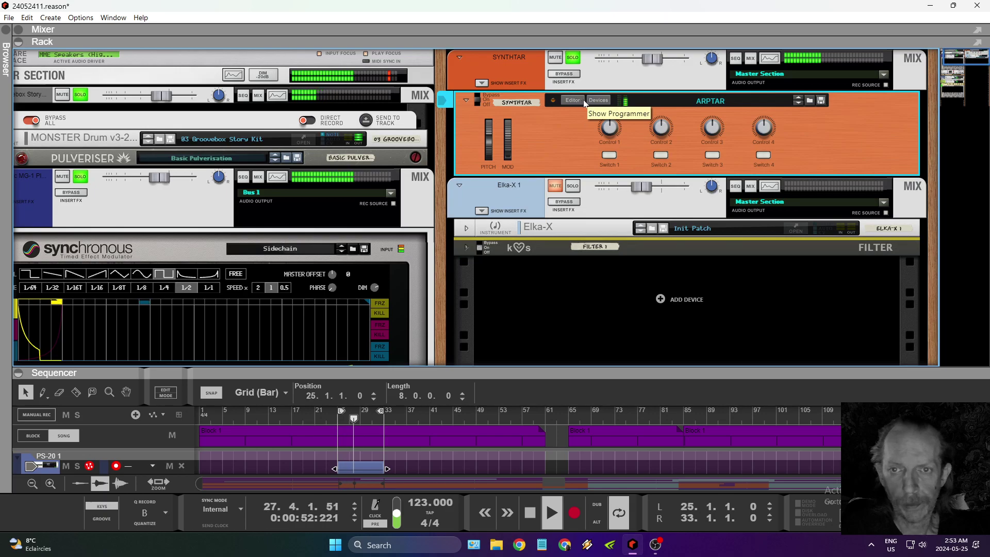
Solo the Elka-X 1 channel and hide the insert effects of the Surrealistic MG-1 Plus channel.
left_click(574, 187)
scroll(309, 206, "left", 2)
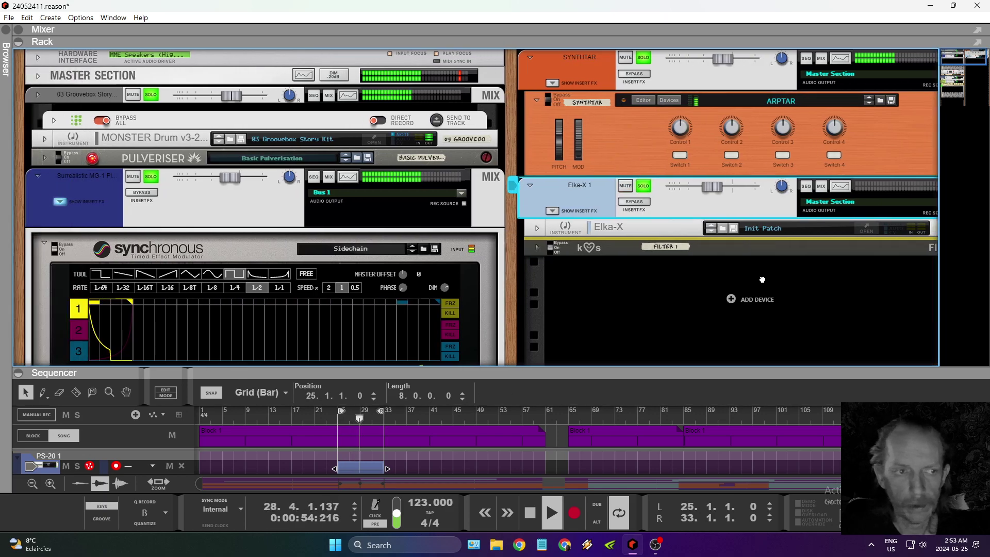
left_click(59, 201)
left_click(59, 202)
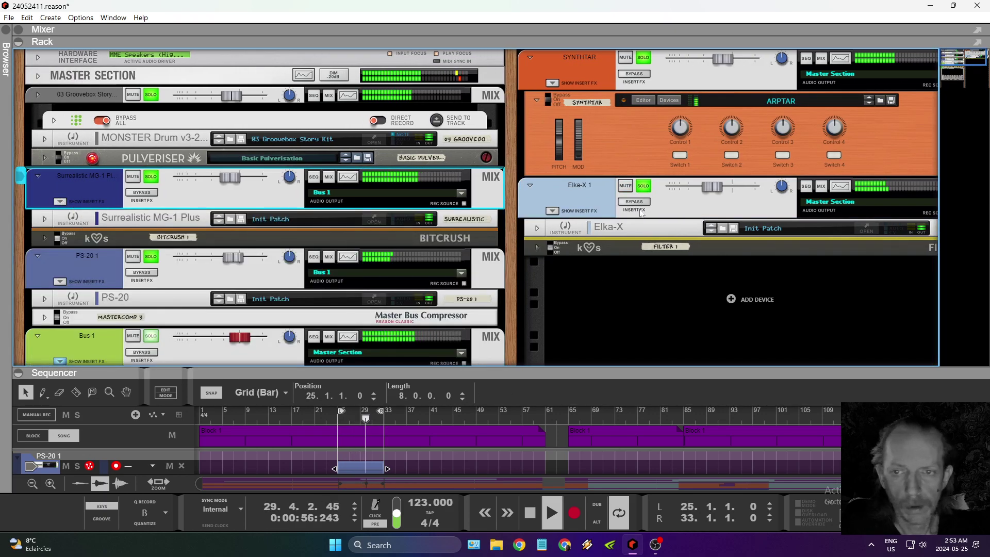
Nudge up the Elka-X 1 channel level, check its insert effects, and unfold its Filter 1 device.
mouse_move(712, 191)
left_mouse_down()
mouse_move(701, 189)
mouse_move(713, 192)
left_mouse_up()
left_click(552, 210)
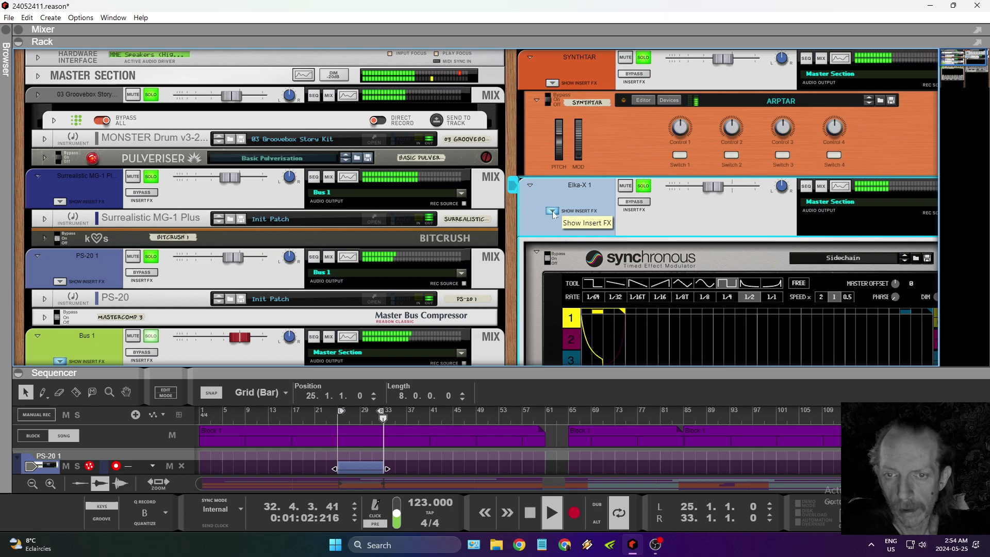
key("Delete")
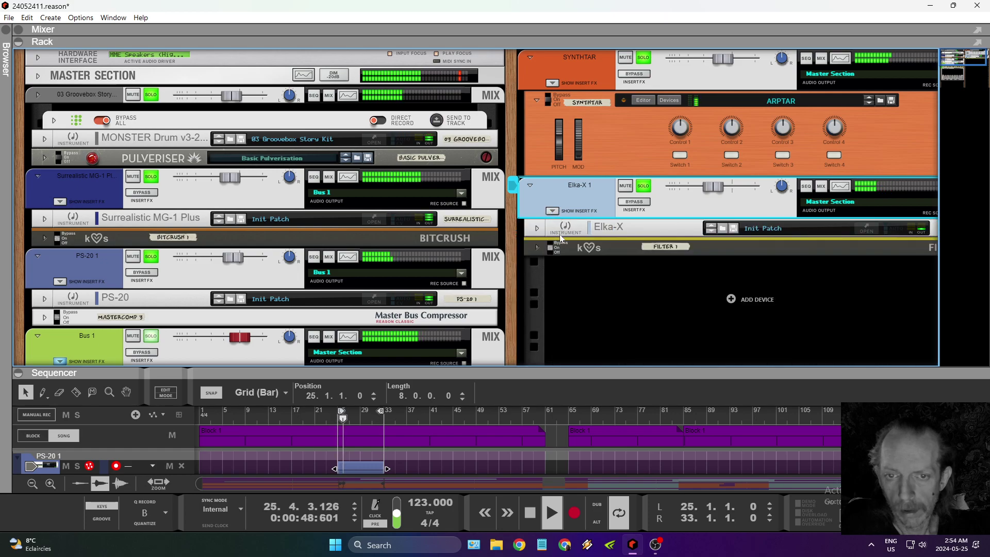
left_click(536, 248)
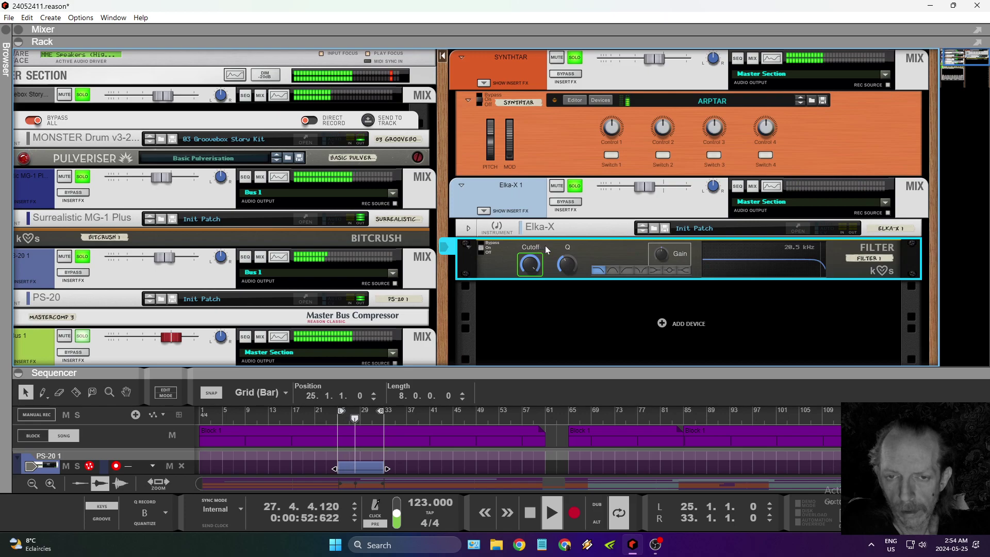
right_click(544, 246)
mouse_move(580, 351)
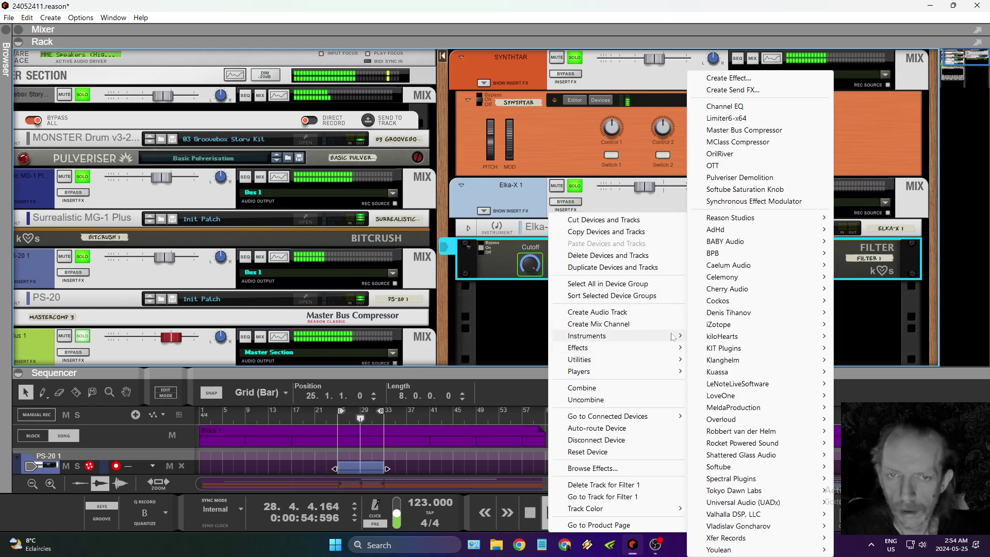
mouse_move(728, 312)
mouse_move(751, 301)
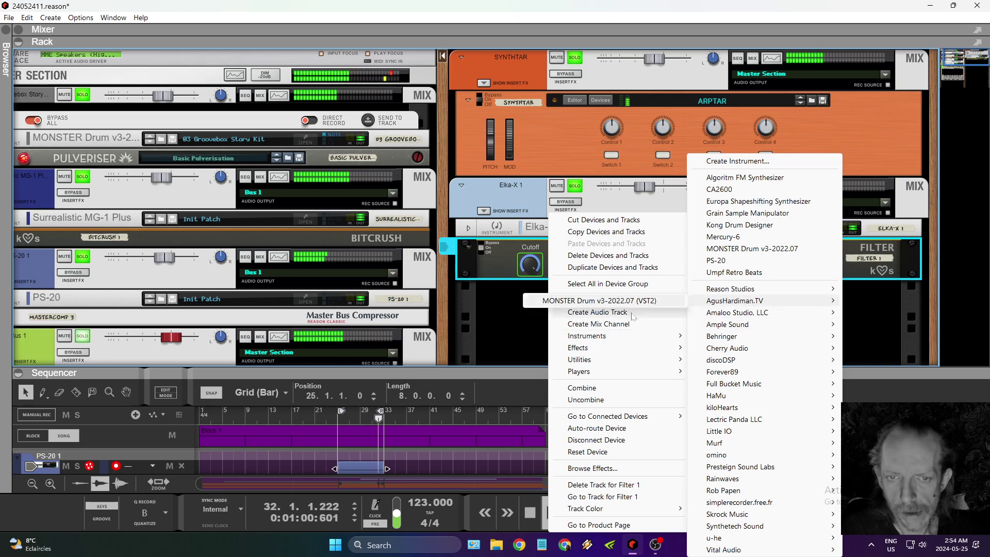
left_click(524, 327)
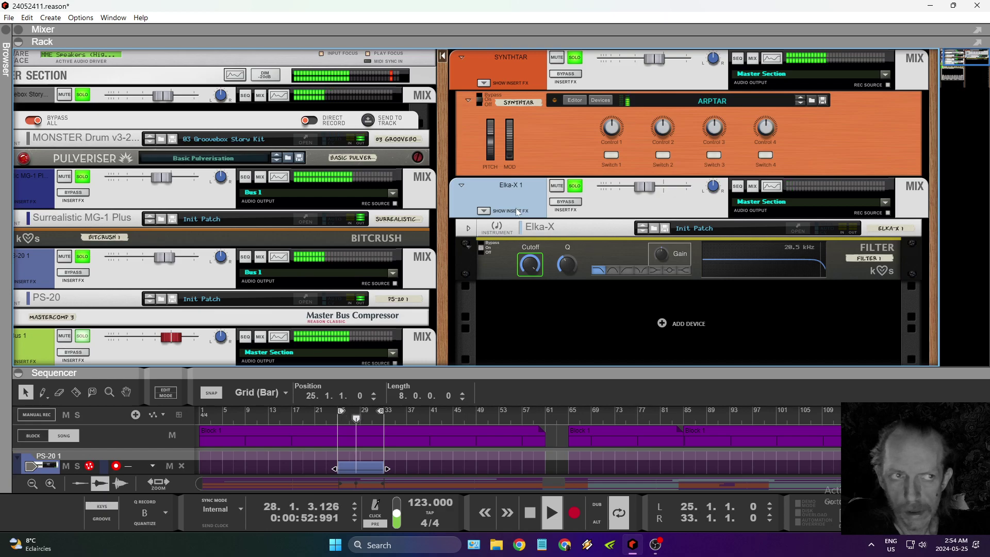
Add the ValhallaSupermassive (VST3) effect to the Master Section, look over its plug-in window, and close it.
right_click(165, 79)
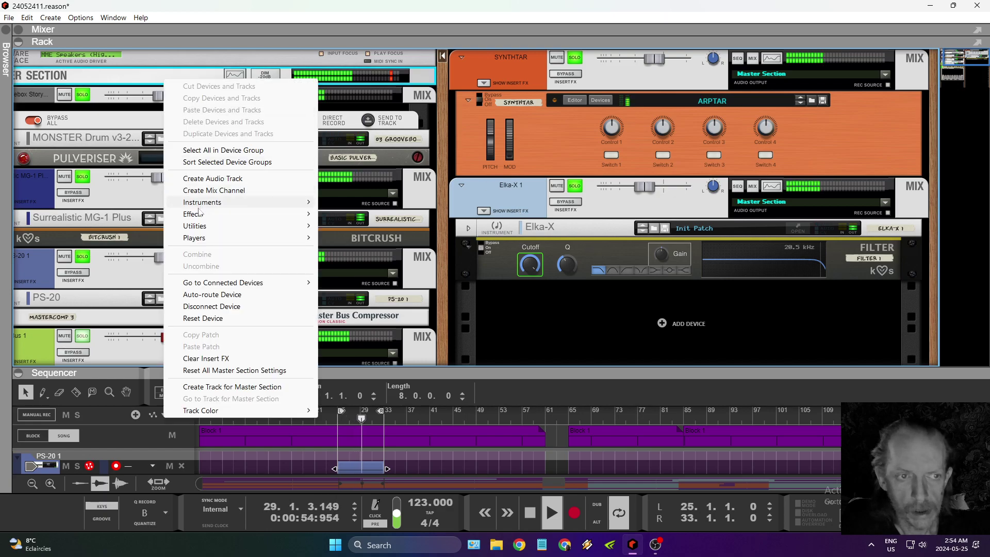
mouse_move(232, 214)
mouse_move(392, 515)
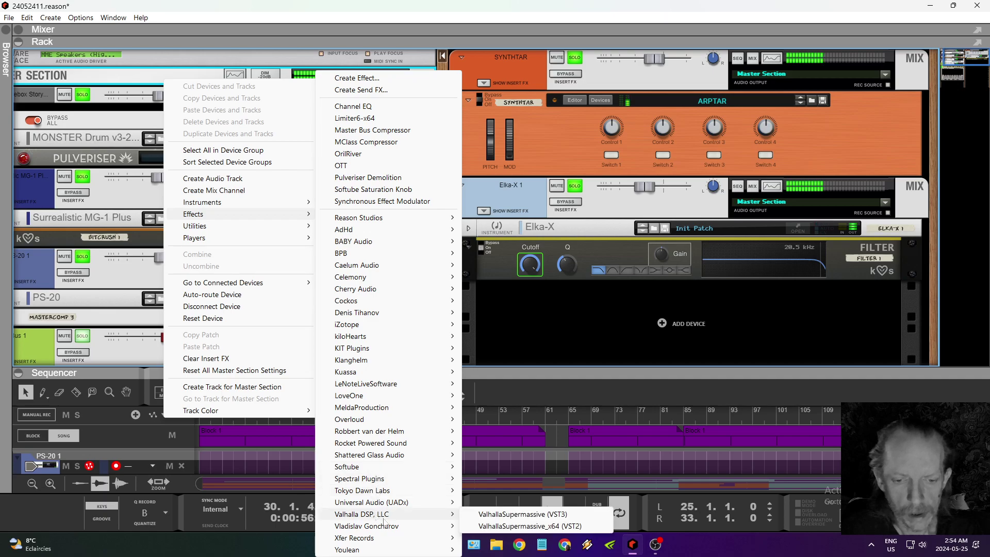
left_click(510, 515)
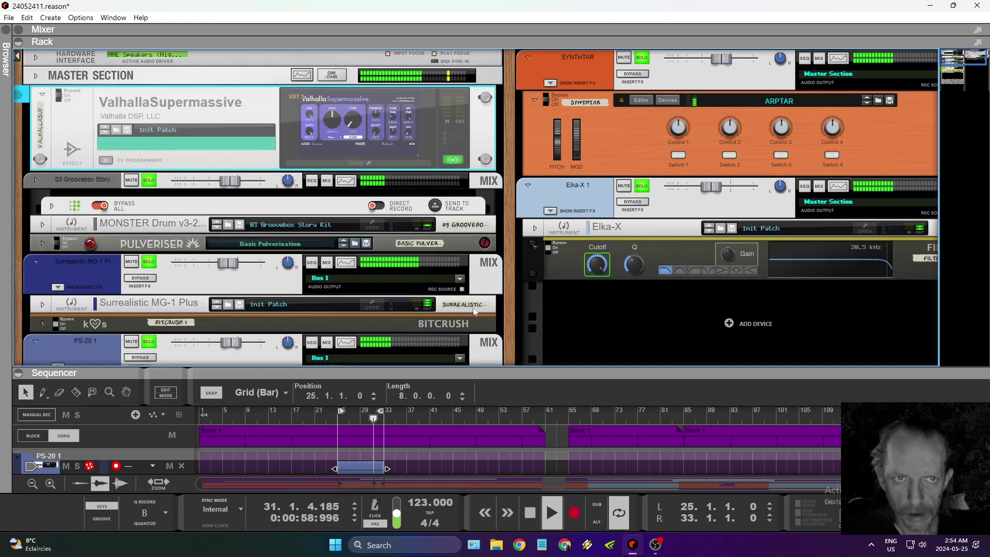
left_click(360, 163)
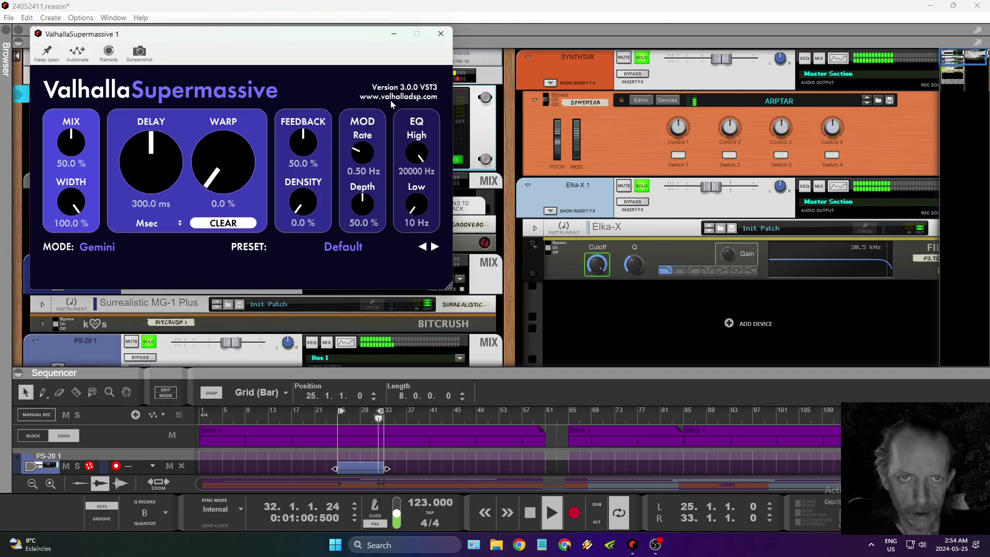
left_click(441, 34)
Turn on FX send 1 for the Elka-X 1 channel in the mixer and stop playback.
right_click(591, 207)
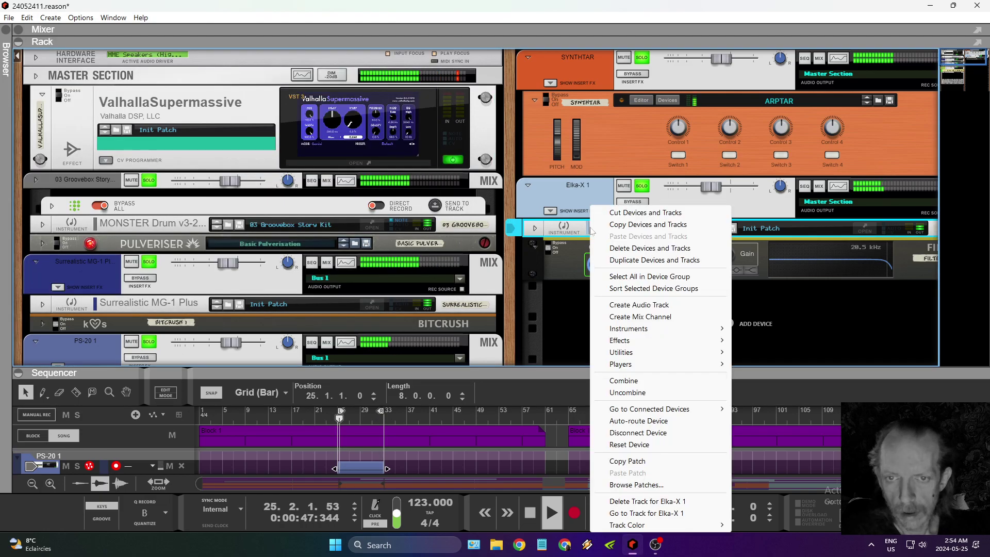
left_click(562, 255)
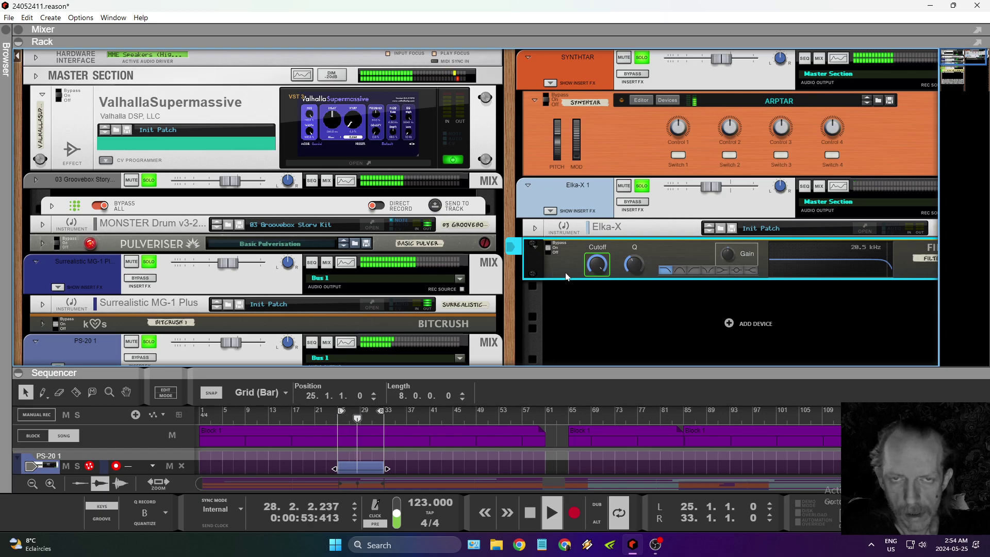
key("F5")
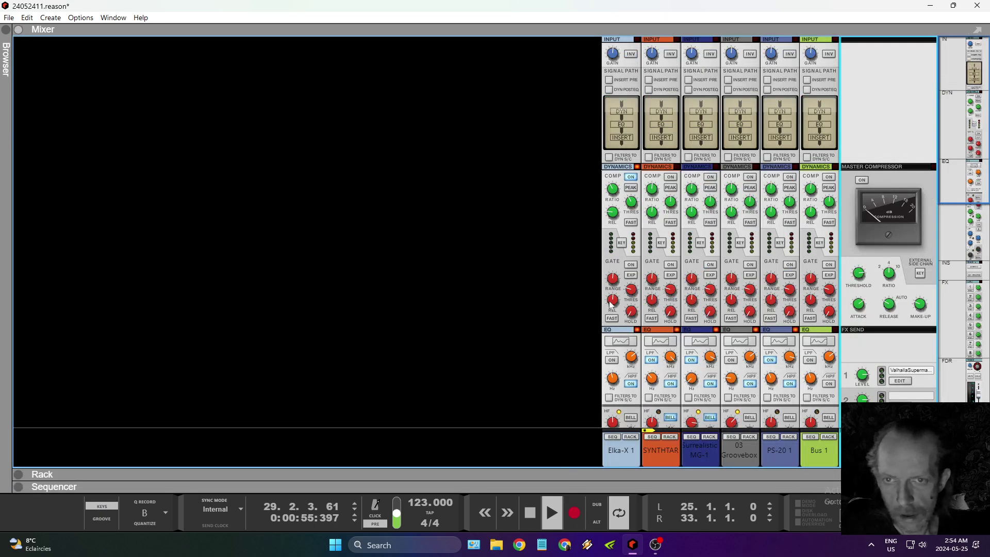
scroll(628, 345, "down", 3)
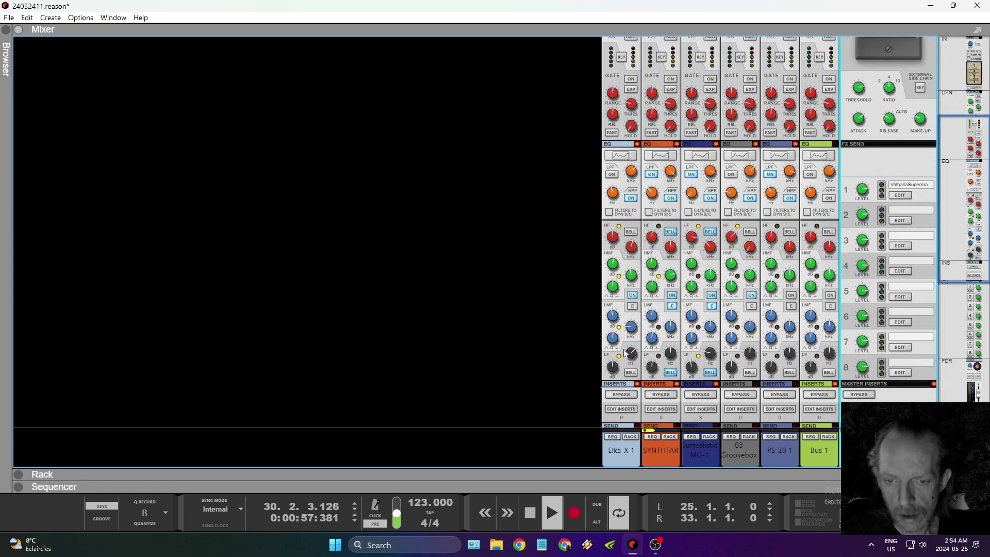
scroll(628, 284, "down", 3)
left_click(617, 259)
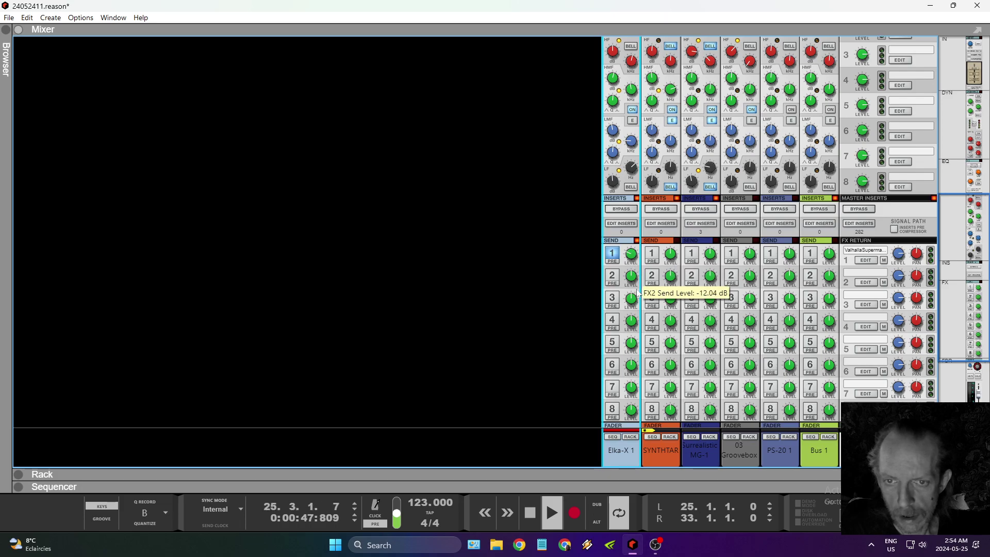
left_click(531, 513)
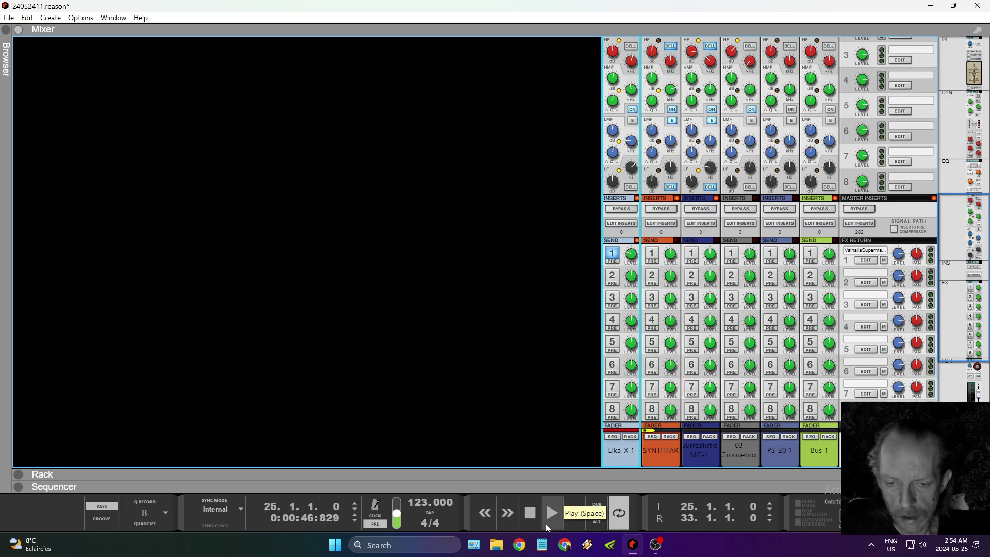
Return to the Reason song and shrink the mixer area so the rack takes up most of the window.
left_click(657, 550)
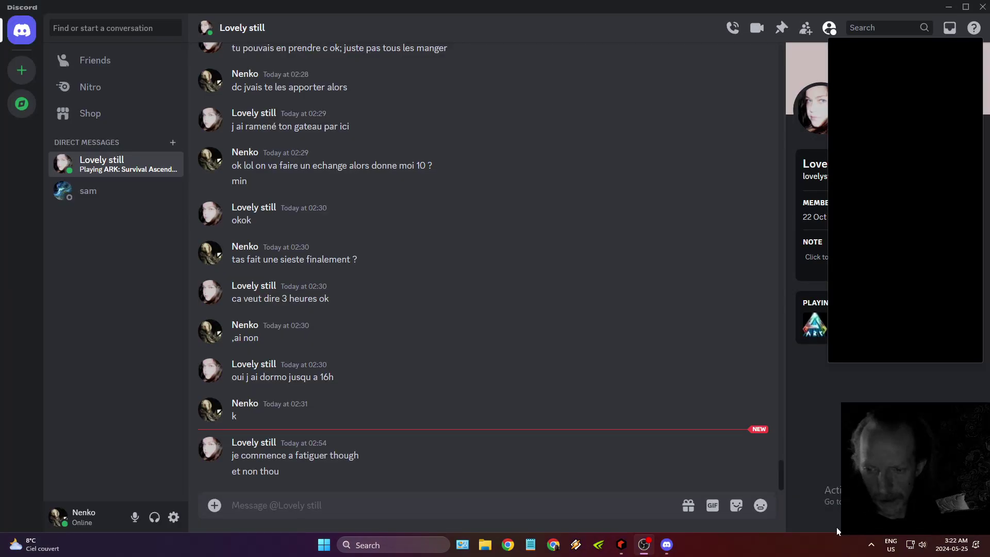
mouse_move(623, 547)
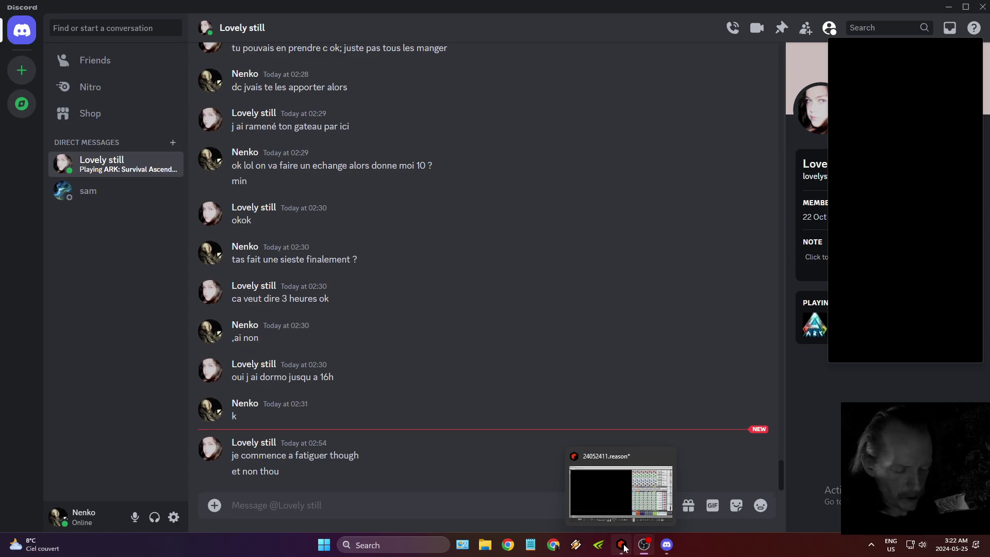
left_click(623, 546)
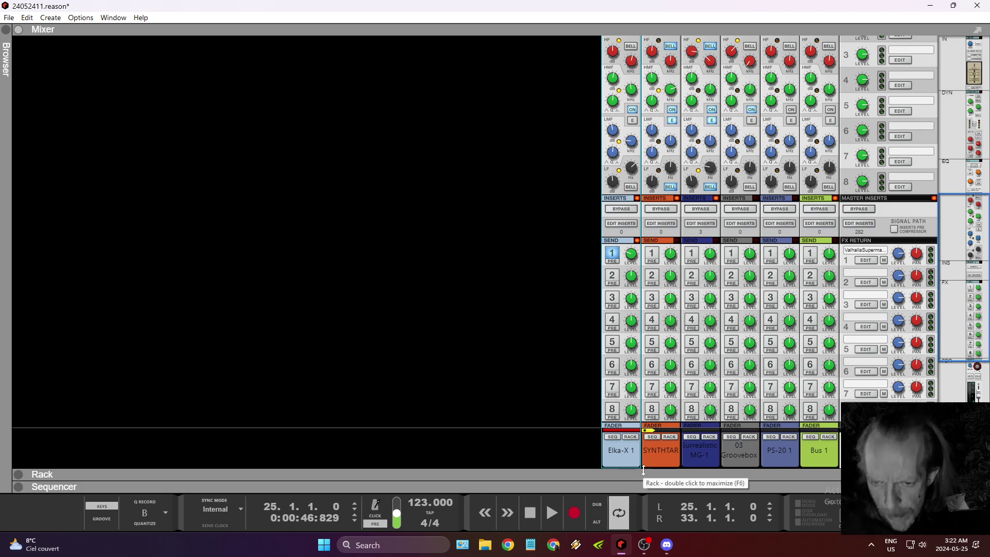
left_click_drag(644, 470, 673, 73)
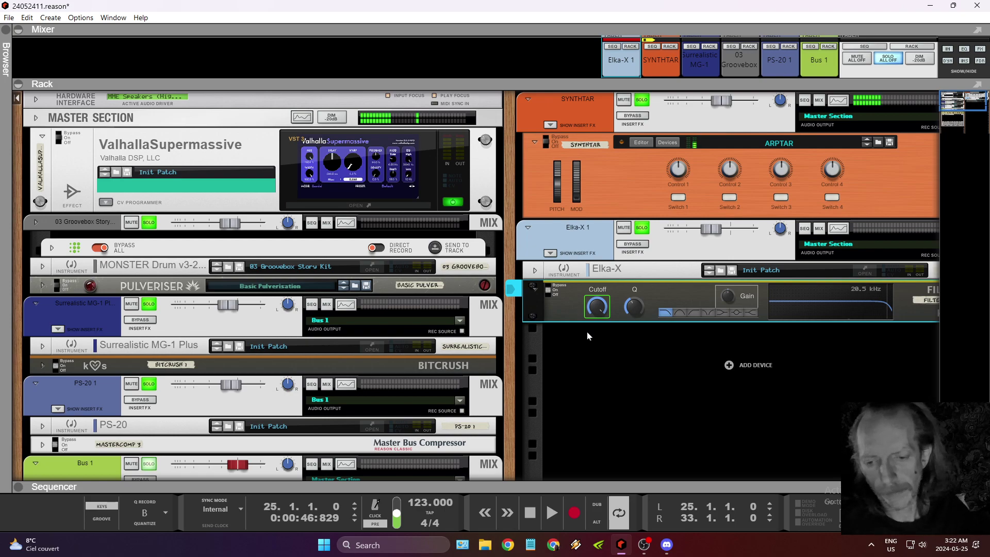
left_click(643, 545)
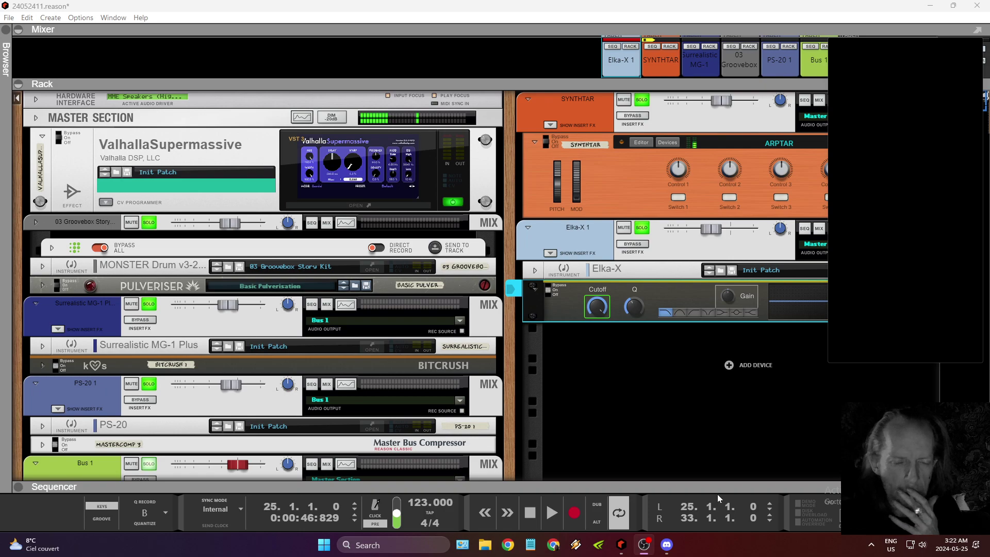
left_click(621, 544)
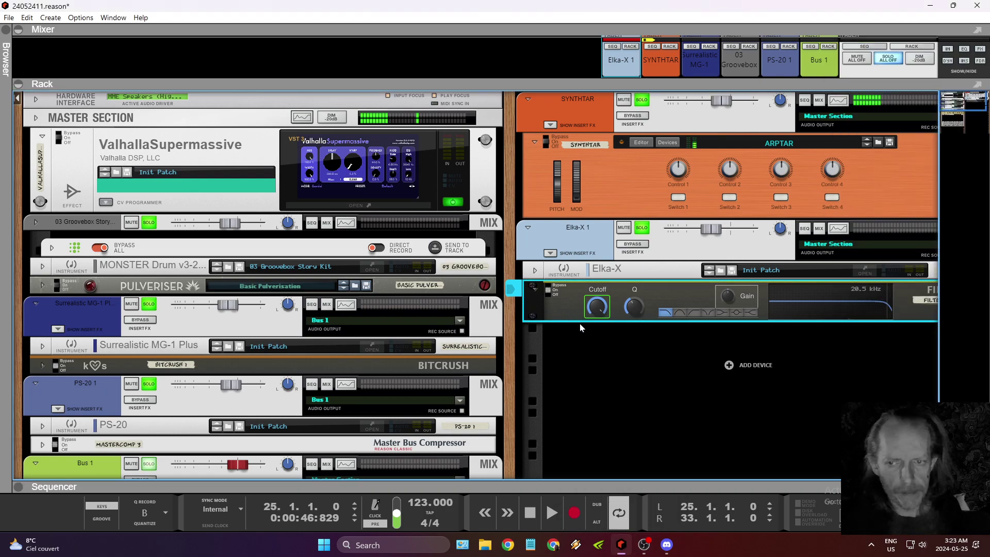
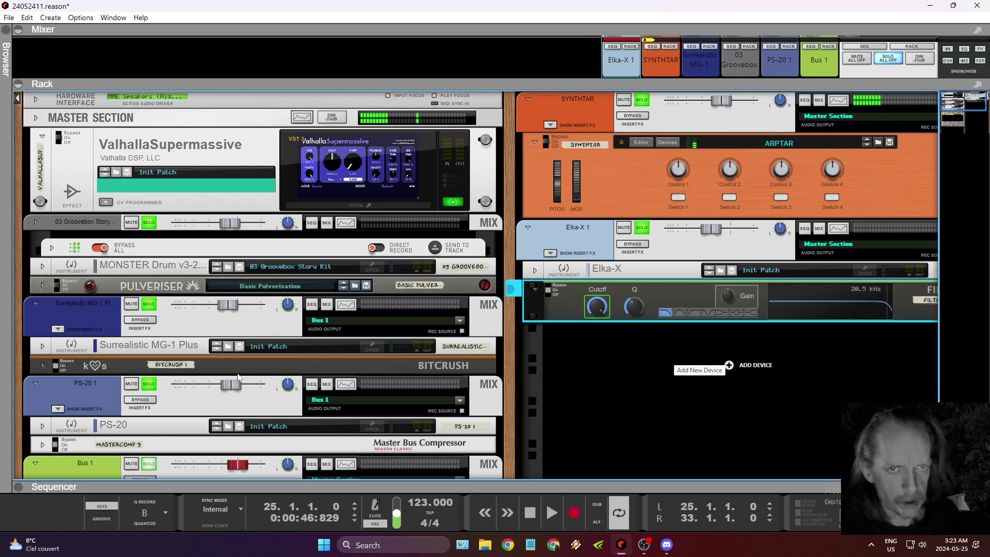
Hide the Bus 1 channel's insert effects and set its track color to Slate Blue.
scroll(89, 419, "down", 5)
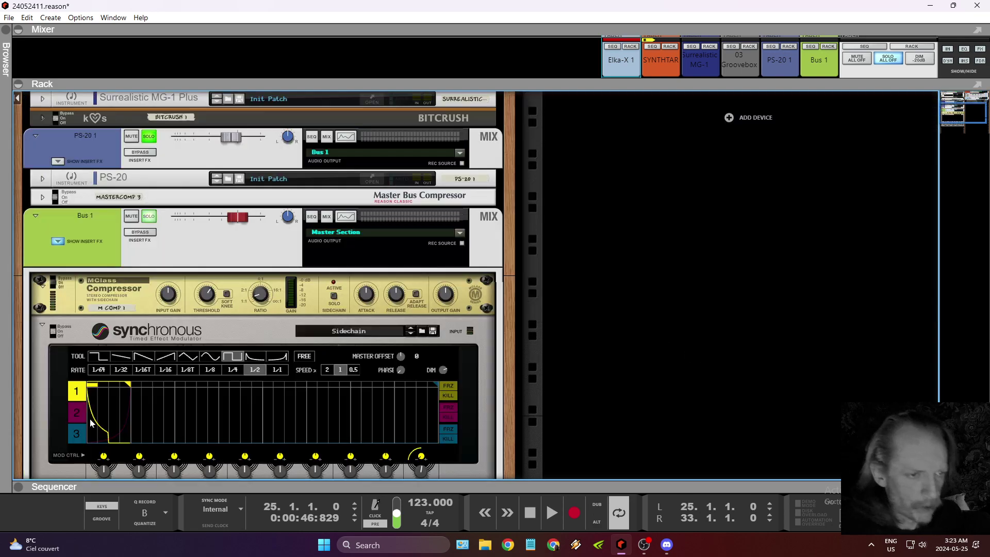
left_click(73, 238)
right_click(99, 371)
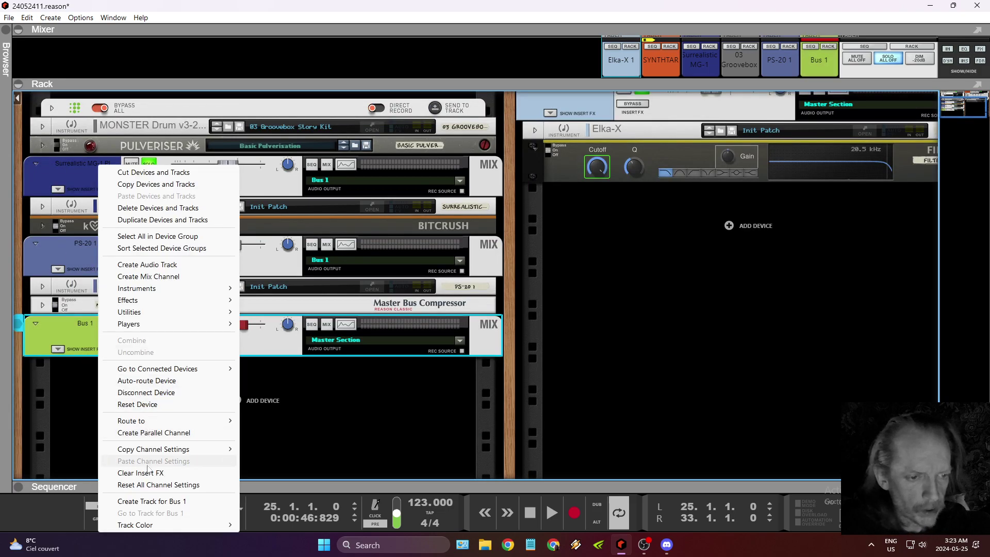
mouse_move(150, 525)
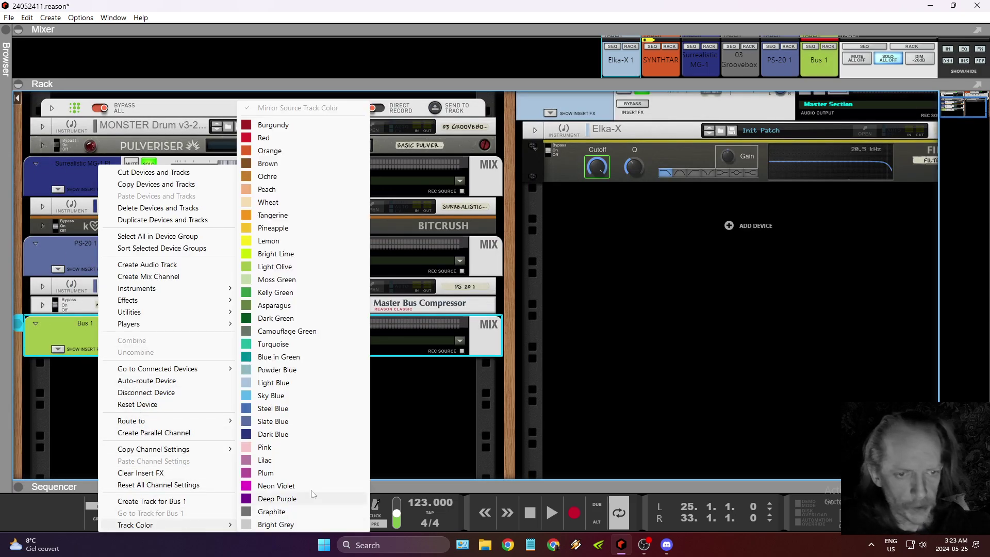
left_click(303, 419)
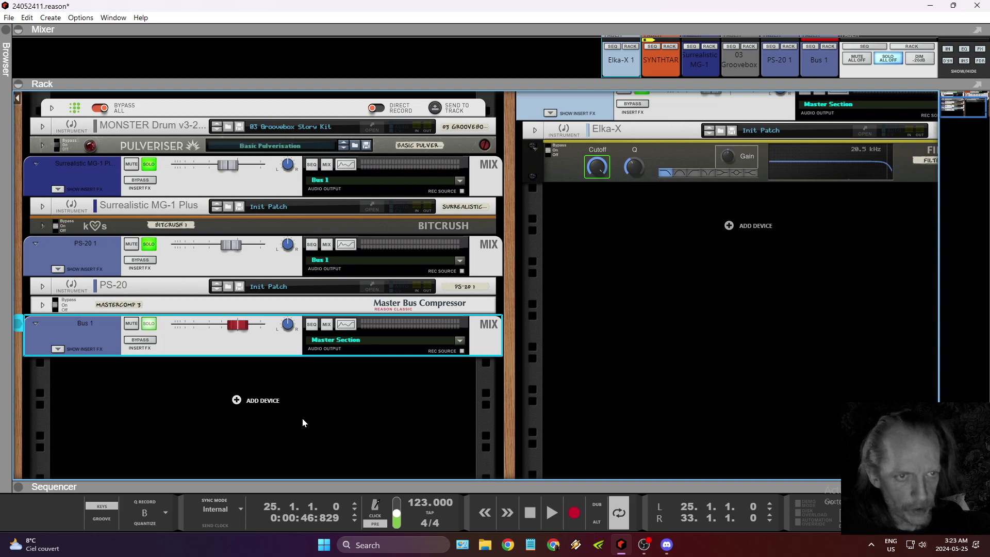
Set the track color of the PS-20 1 mix channel to Steel Blue.
right_click(101, 257)
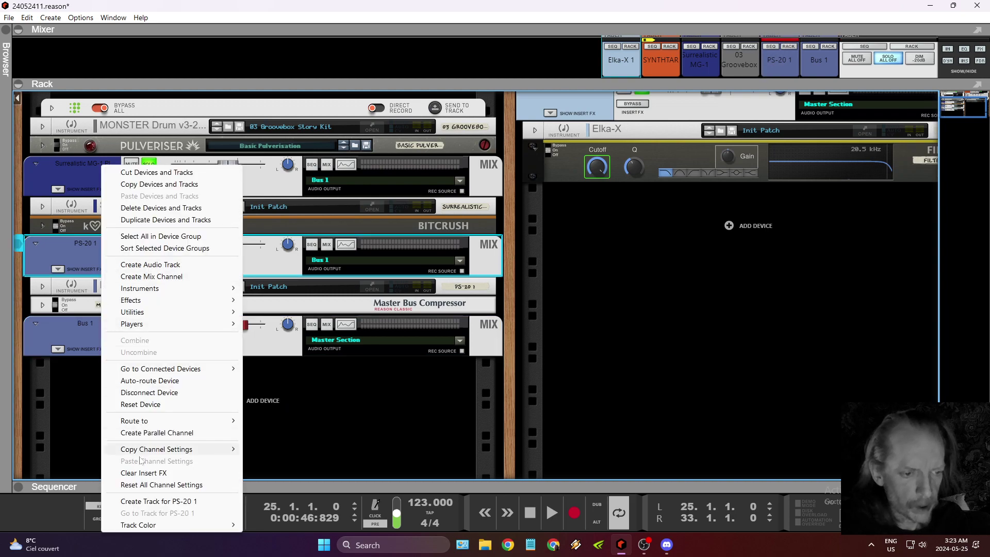
mouse_move(182, 526)
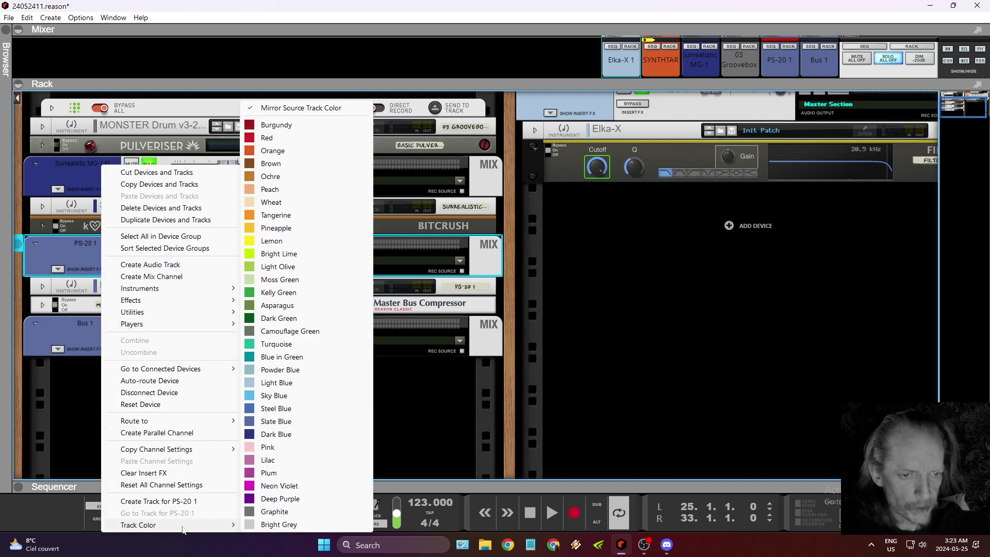
left_click(285, 409)
Add a Europa Shapeshifting Synthesizer to the rack below Bus 1 and reset it to its initial patch.
left_click(100, 338)
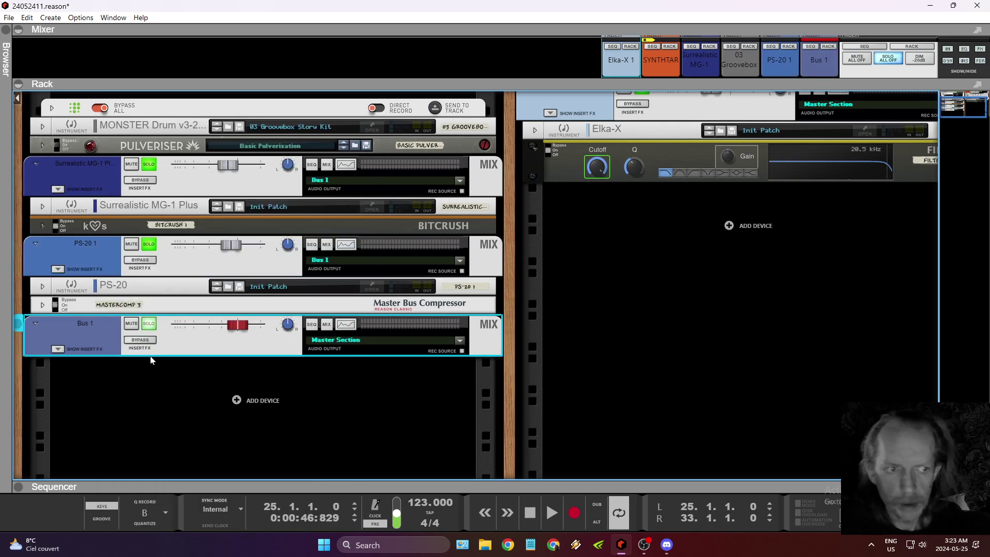
right_click(236, 401)
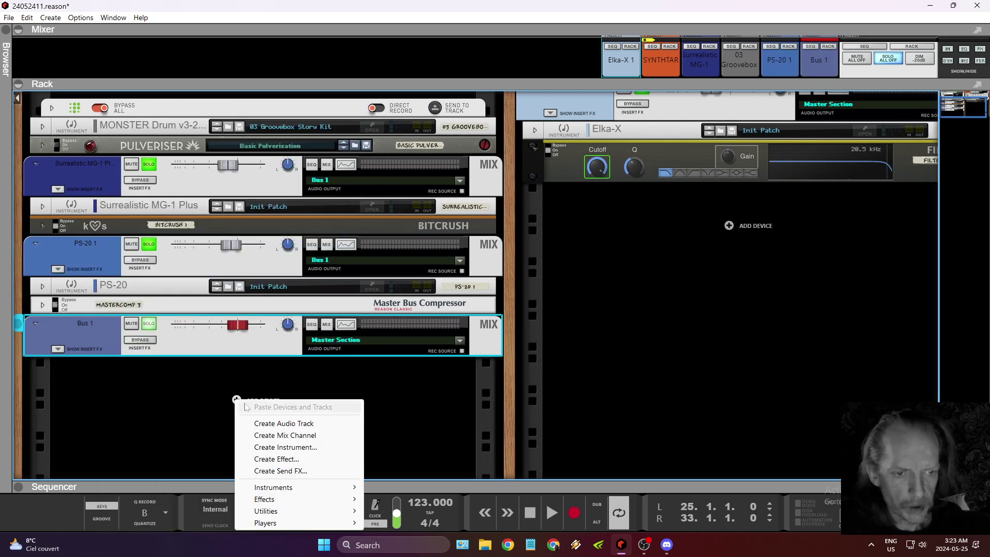
left_click(277, 447)
scroll(170, 258, "down", 6)
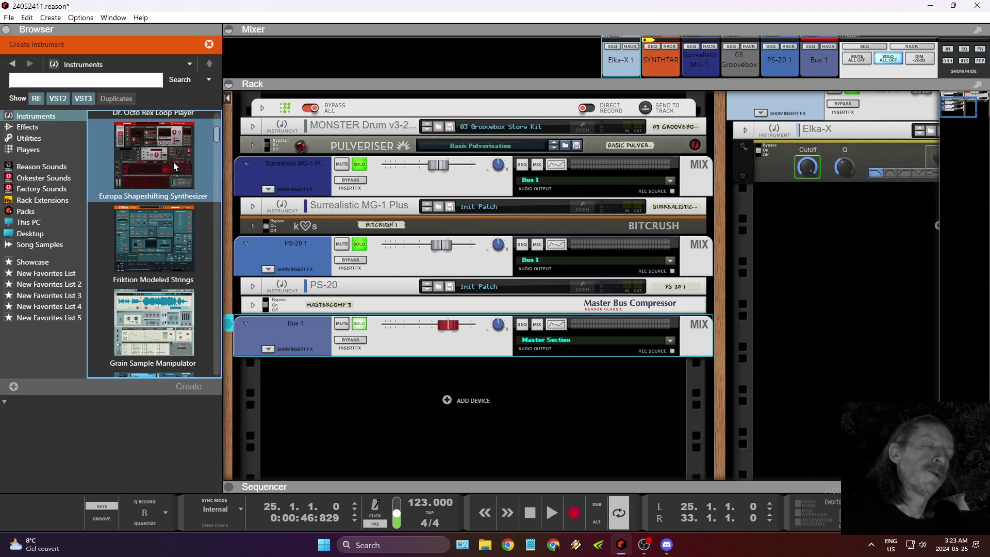
mouse_move(166, 153)
left_mouse_down()
mouse_move(388, 416)
mouse_move(391, 406)
left_mouse_up()
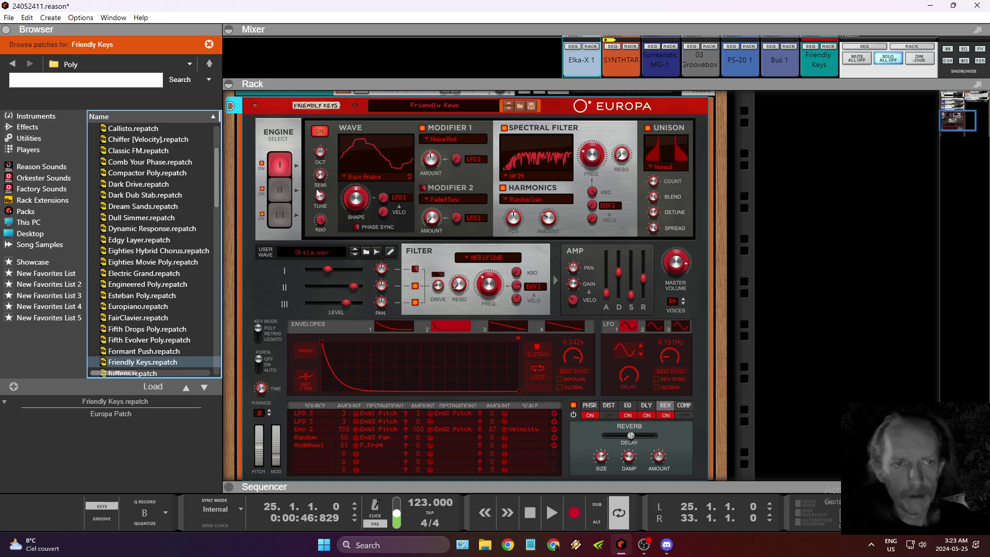
right_click(482, 175)
left_click(534, 413)
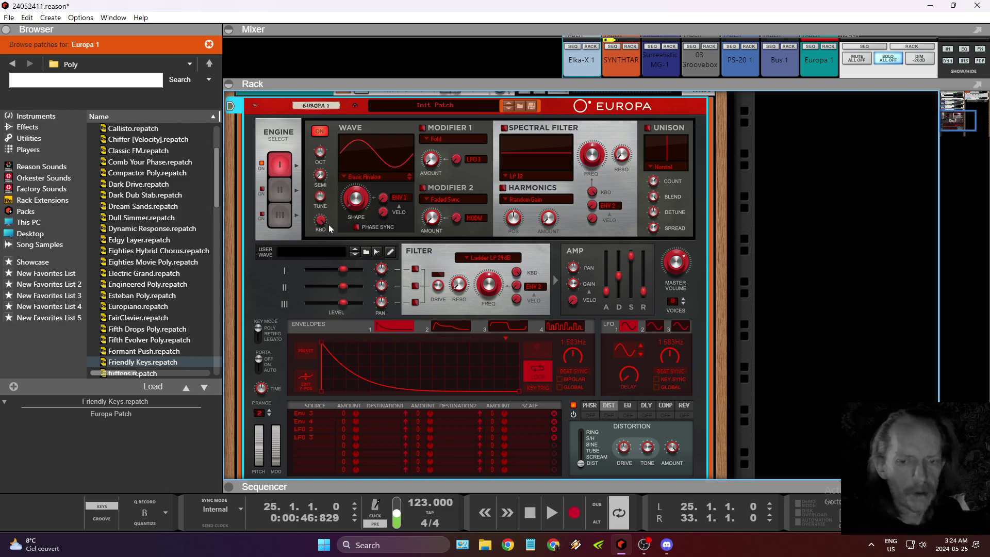
Solo the Europa 1 channel in the mixer and bring its synth back into full view in the rack.
left_click_drag(779, 88, 779, 413)
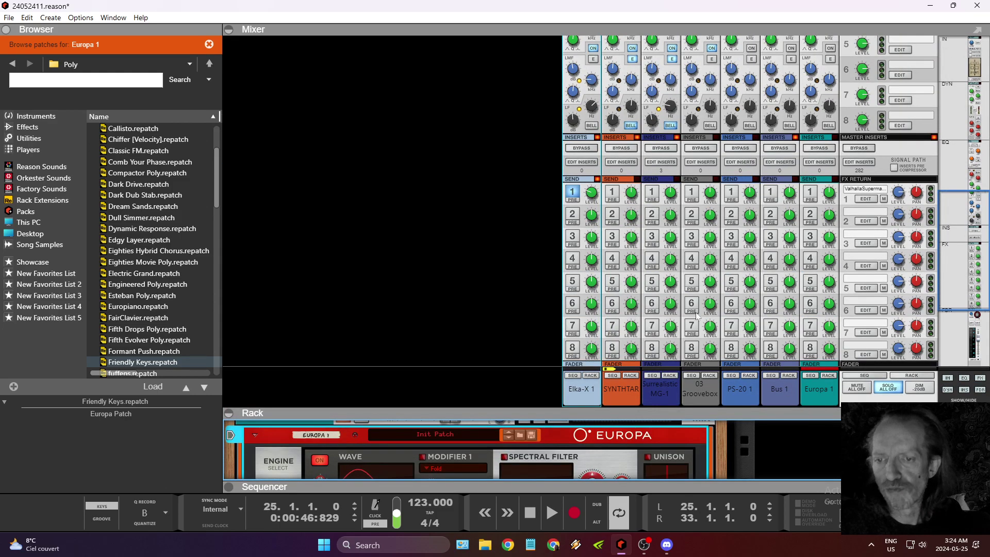
left_click(810, 246)
left_click(828, 245)
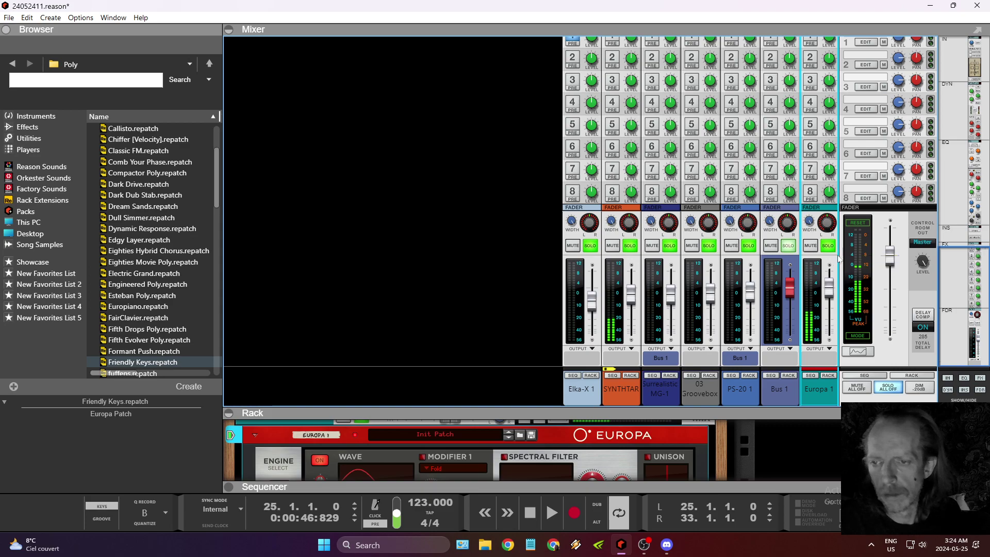
left_click(828, 376)
left_click_drag(668, 408, 516, 82)
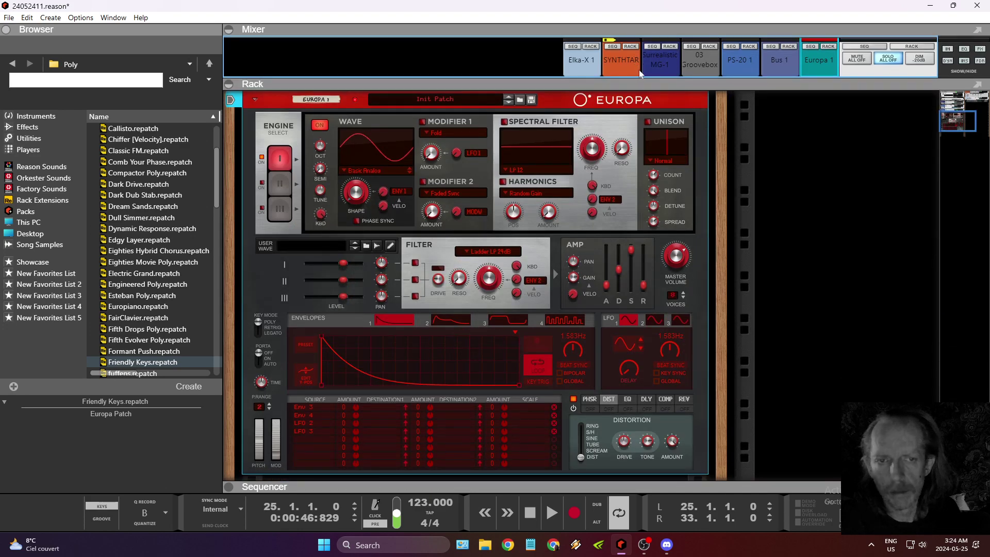
Set Europa's engine 1 wave to Karplus-Strong and turn up its Shape amount.
left_click(363, 178)
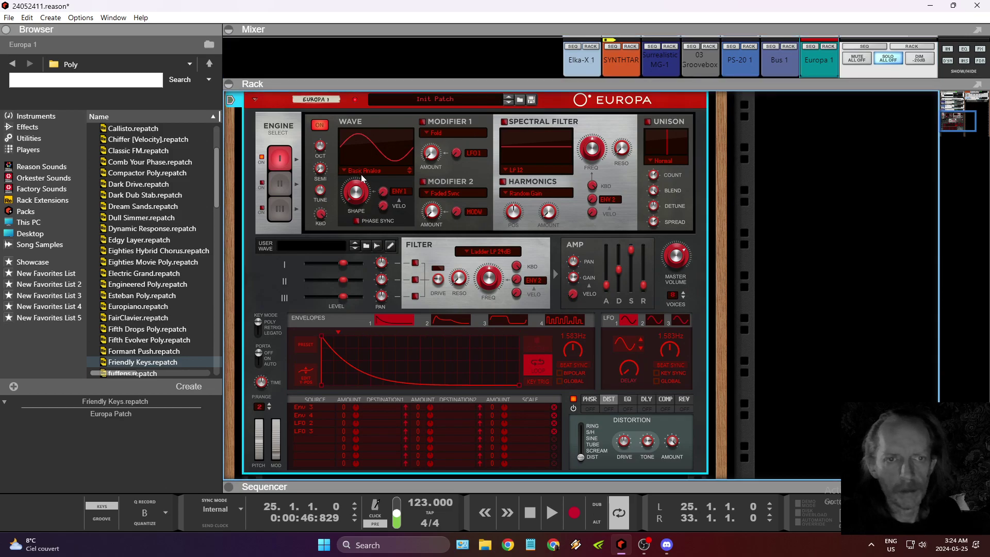
left_click(367, 171)
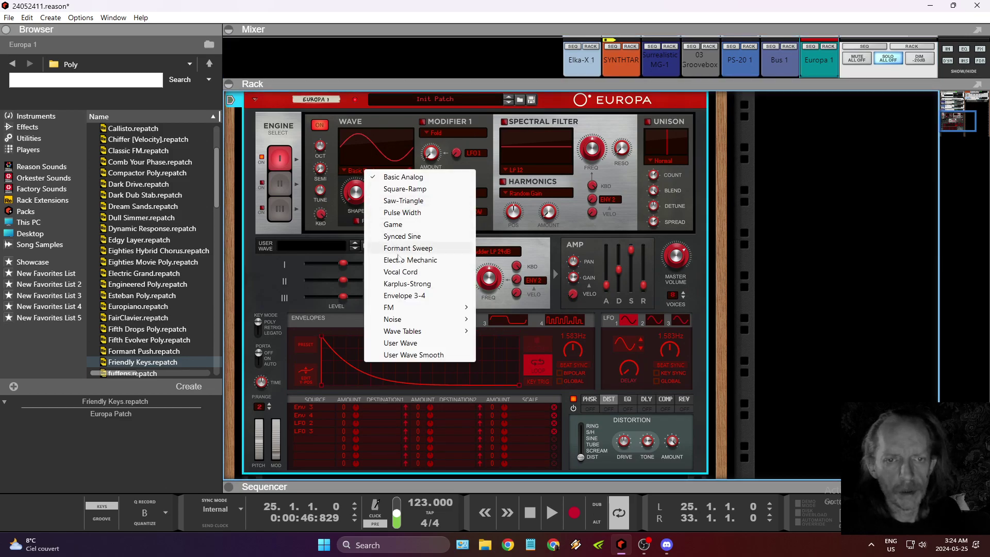
left_click(406, 284)
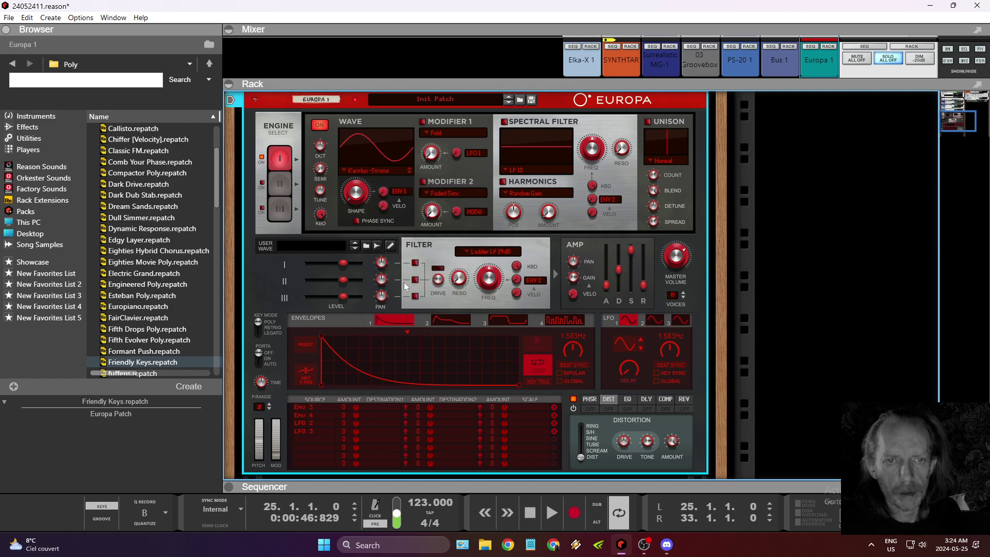
left_click_drag(362, 203, 359, 162)
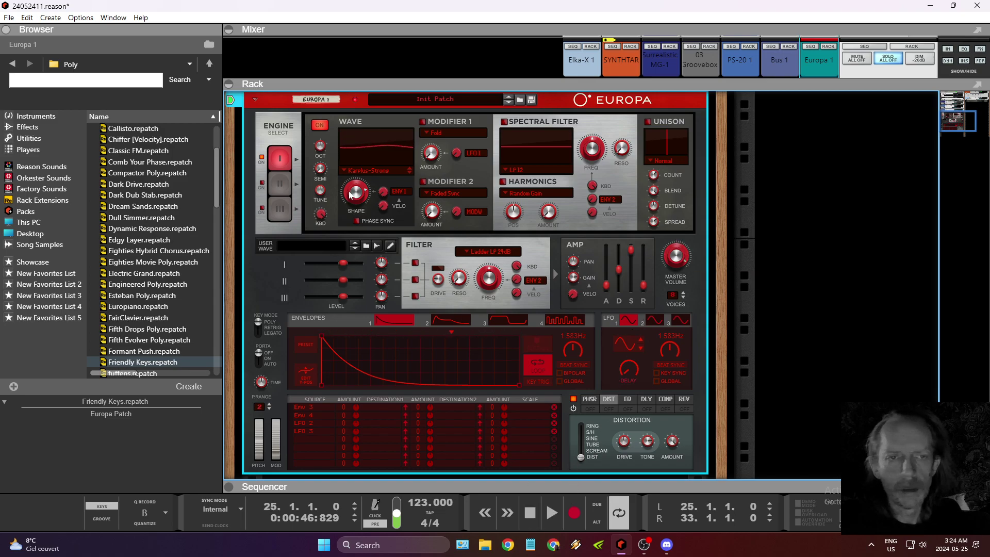
Return the song position to the start and turn up the Shape of Europa's engine 1.
left_click(530, 512)
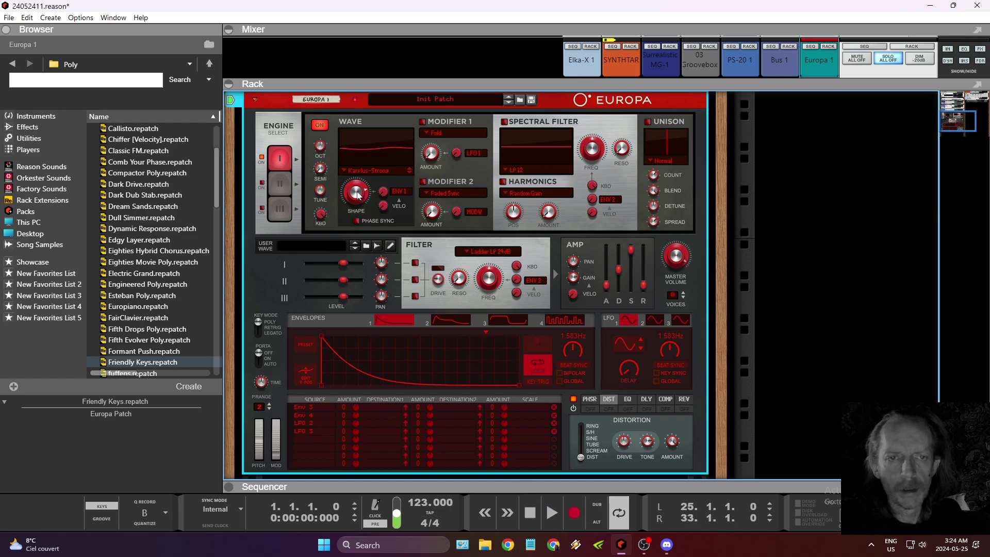
mouse_move(365, 202)
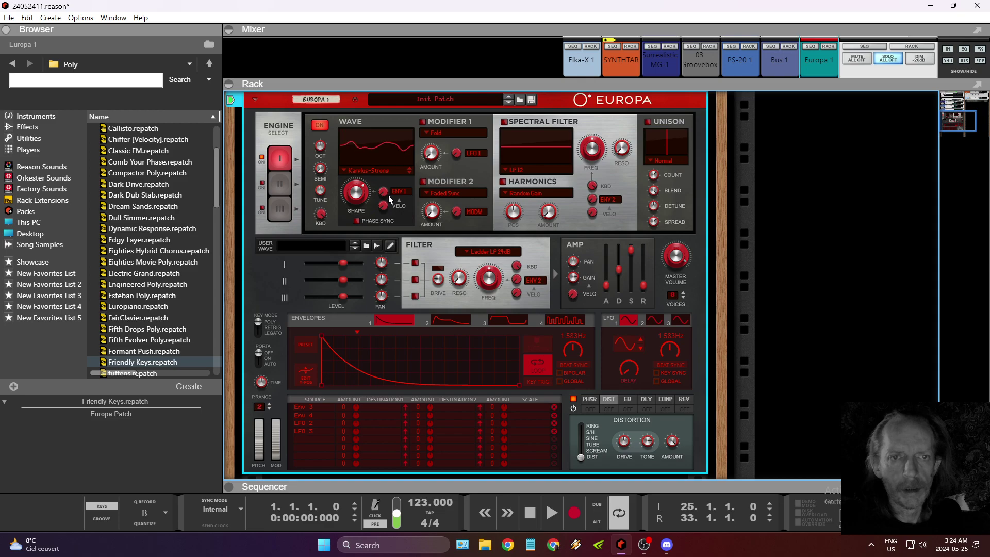
Try a smaller audio buffer size in the audio preferences.
left_click(27, 18)
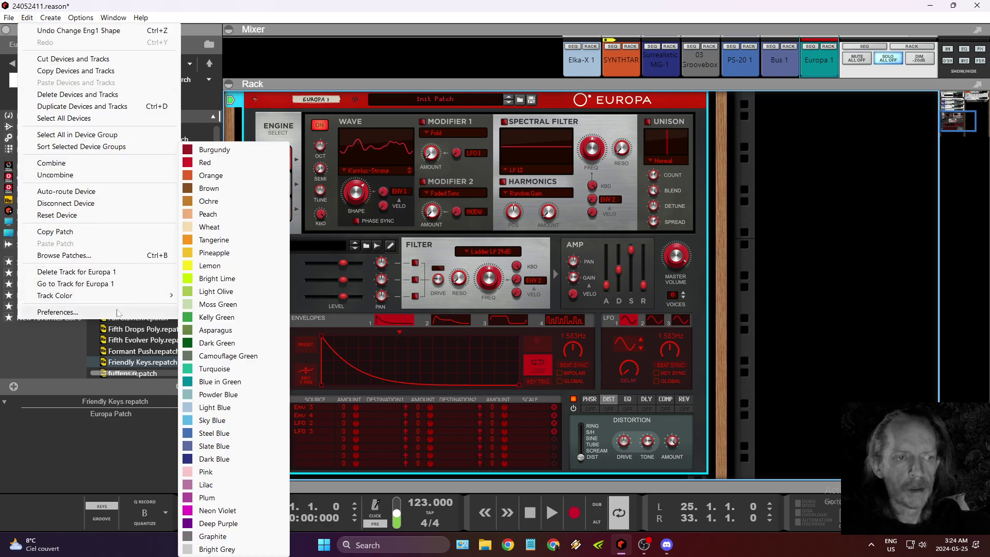
left_click(57, 312)
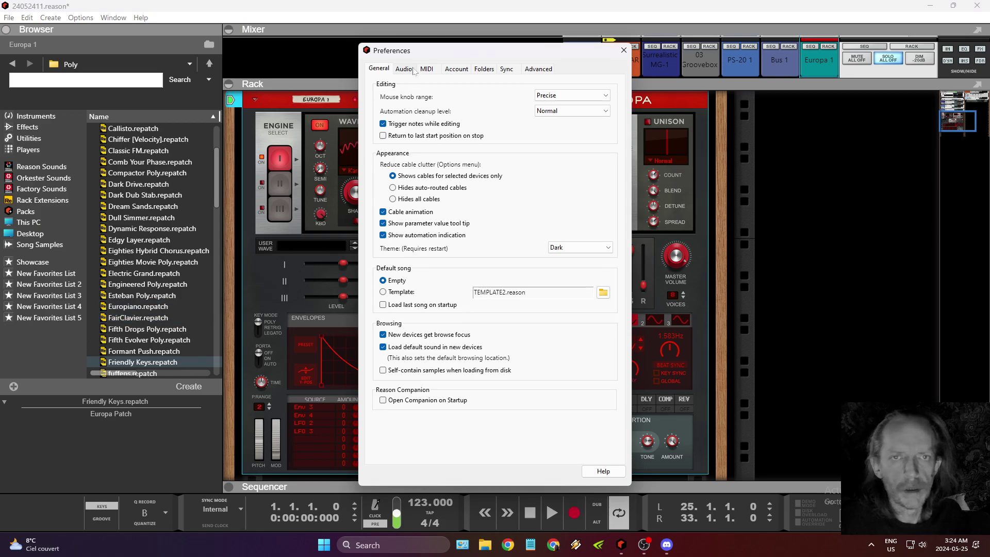
left_click(404, 69)
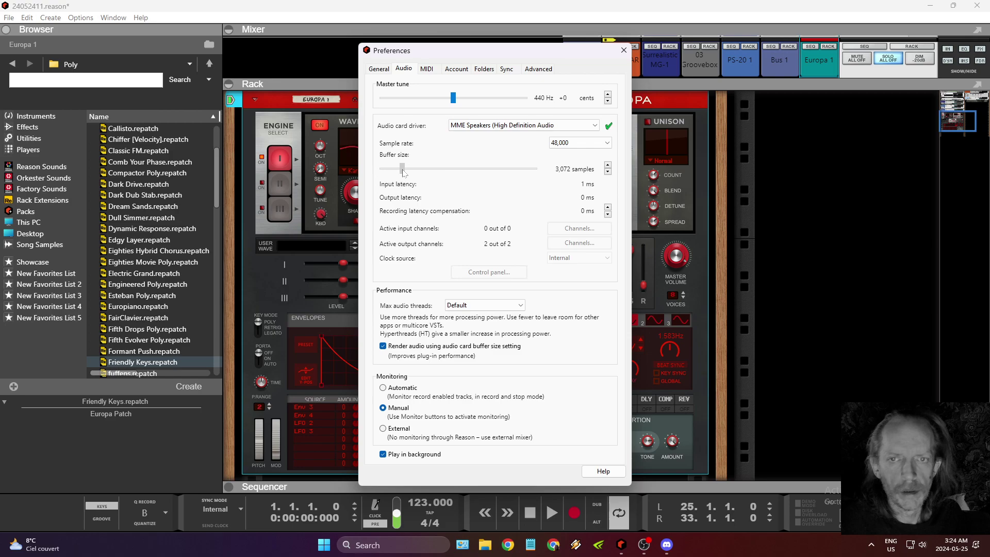
left_click_drag(401, 170, 392, 170)
left_click(624, 50)
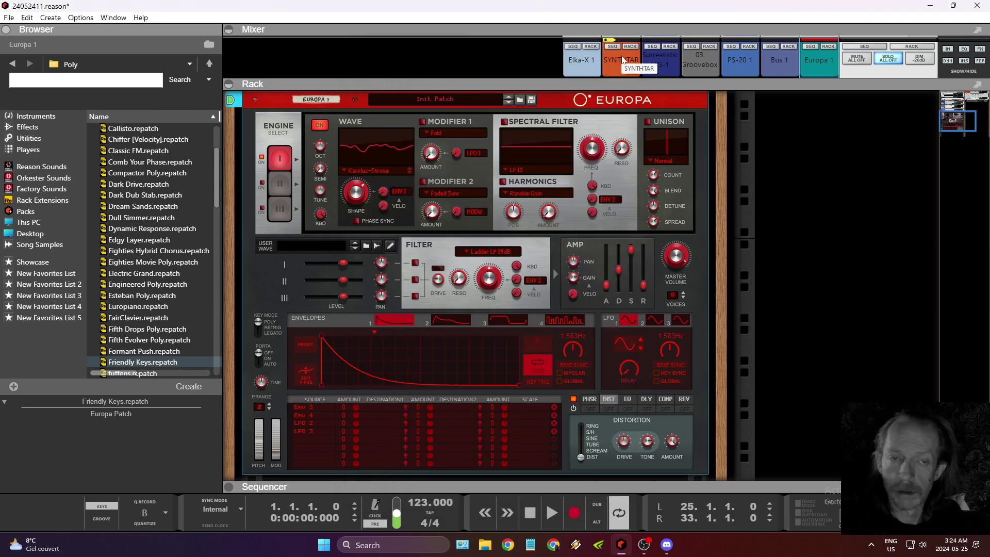
left_click(444, 260)
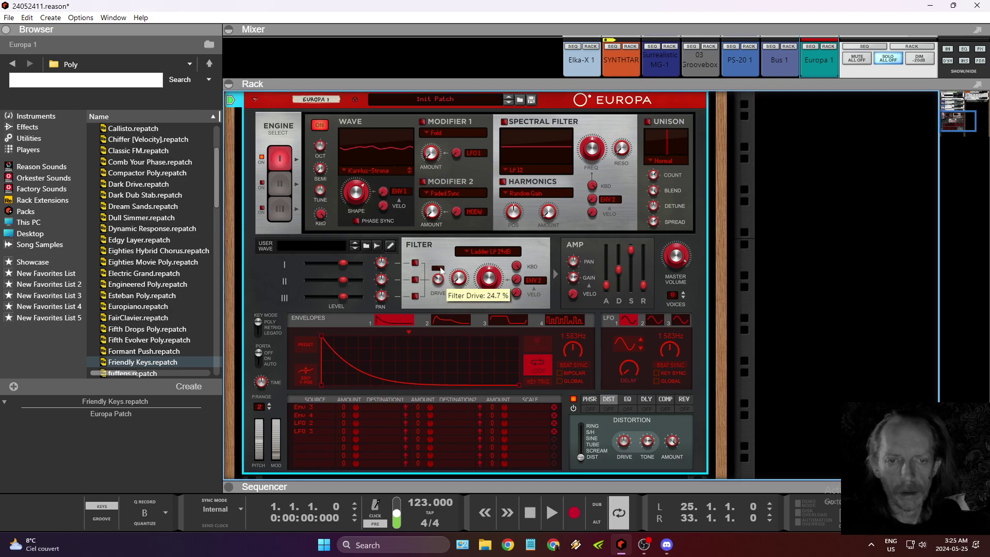
Set the audio buffer size to 3,072 samples and the maximum audio threads to 8 (HT) in the preferences.
left_click(26, 17)
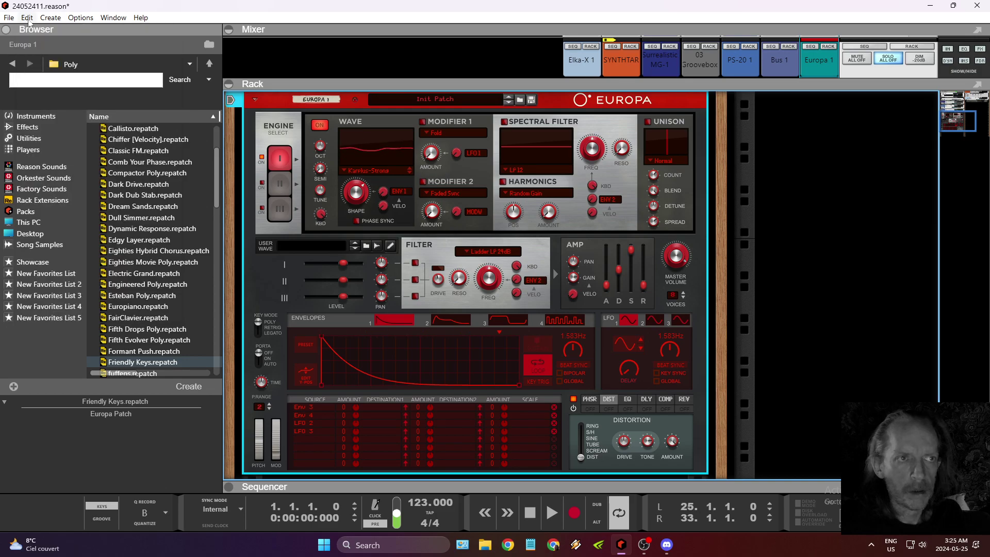
left_click(57, 312)
left_click(401, 172)
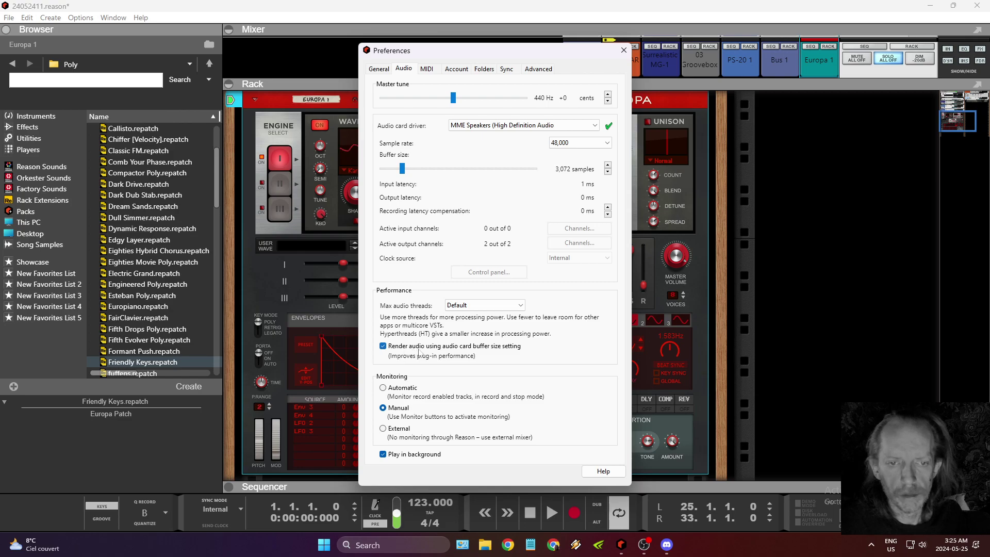
left_click(466, 307)
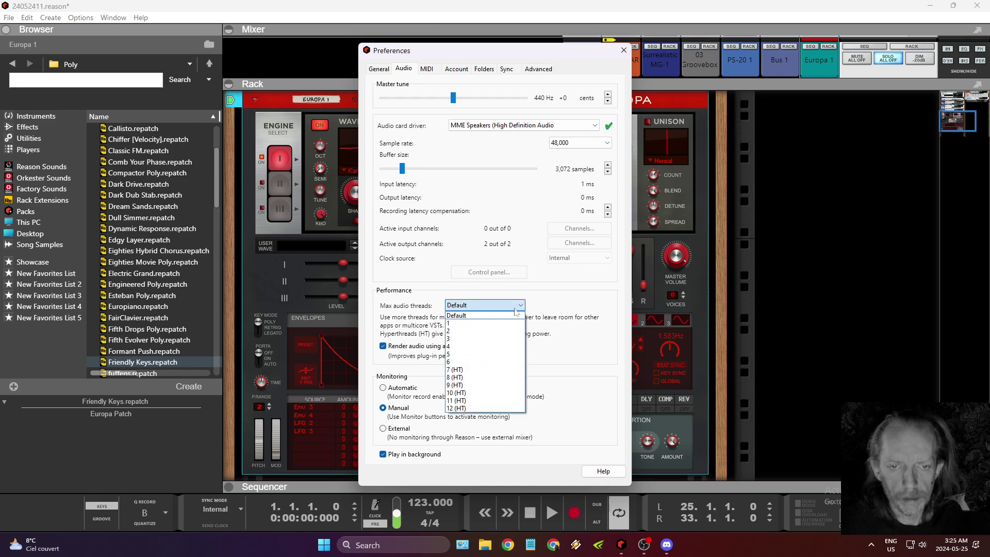
left_click(474, 377)
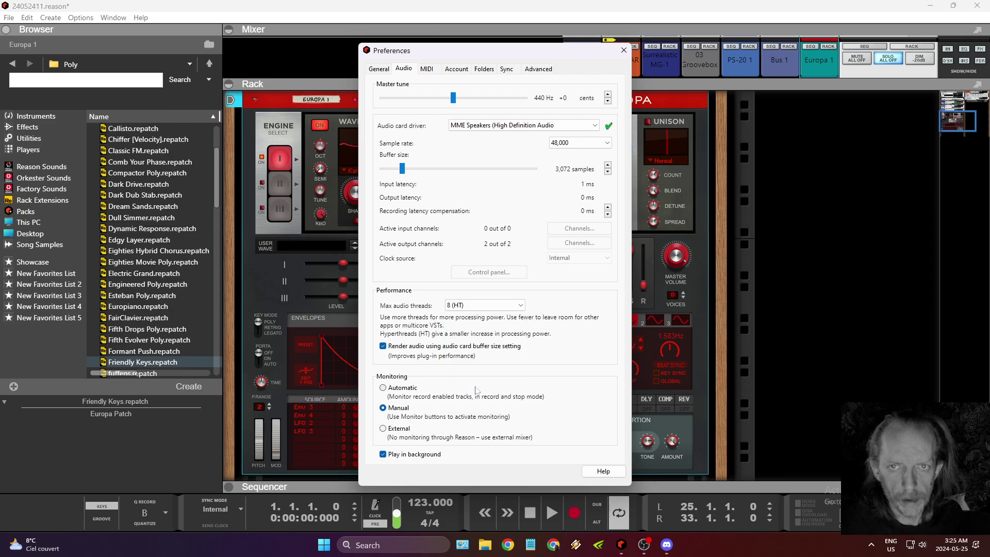
left_click(623, 50)
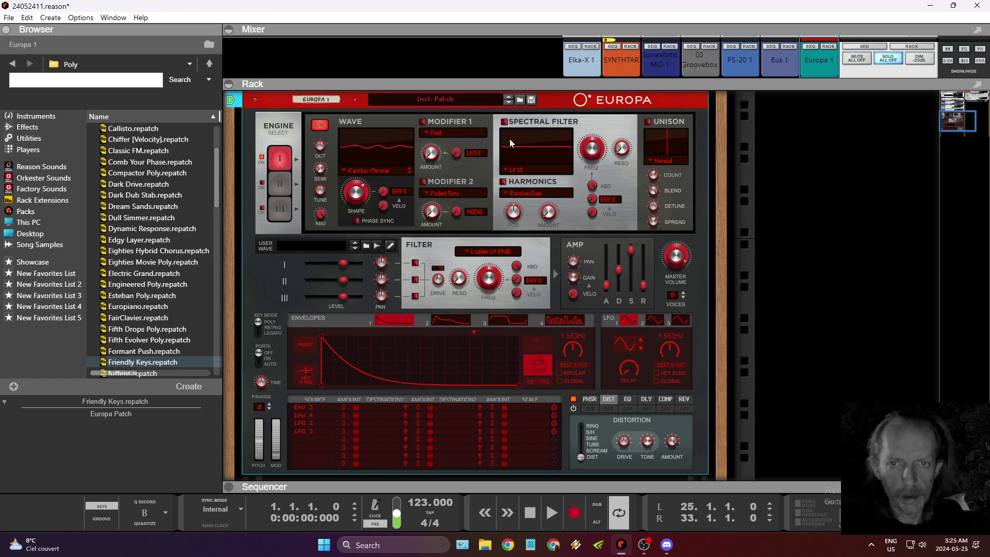
Turn on Europa's engine 2, raise its Shape, and lower its level in the engine mix.
left_click(269, 185)
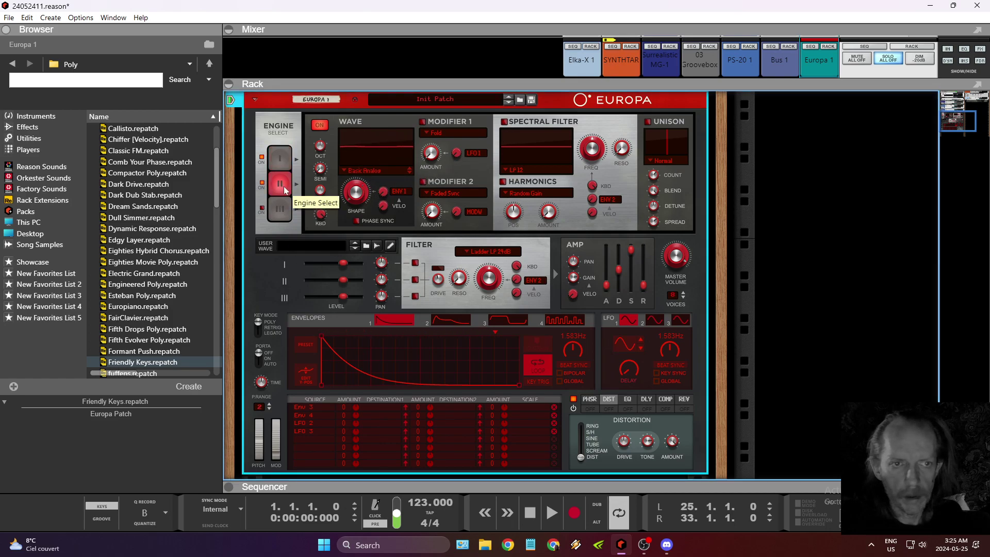
left_click_drag(352, 159, 353, 144)
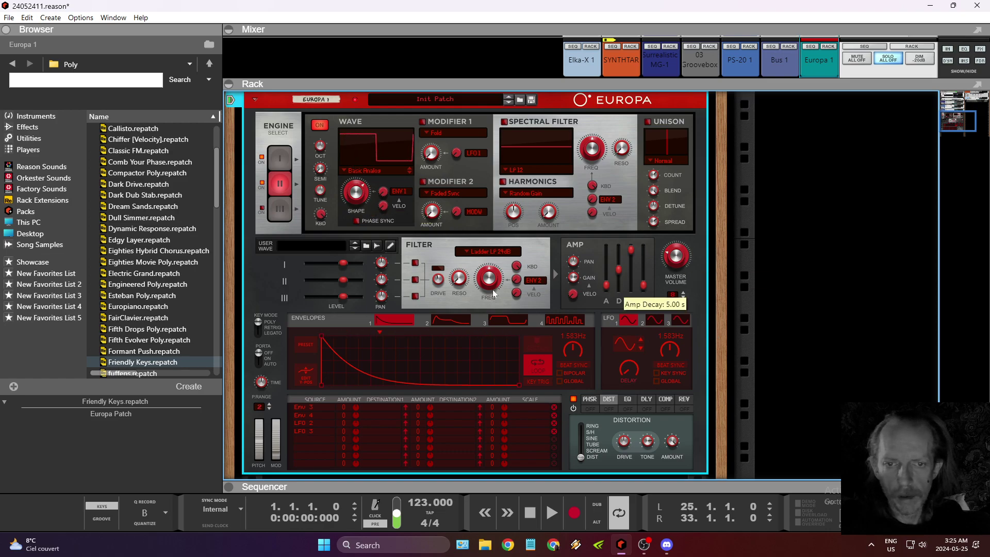
left_click_drag(343, 279, 327, 281)
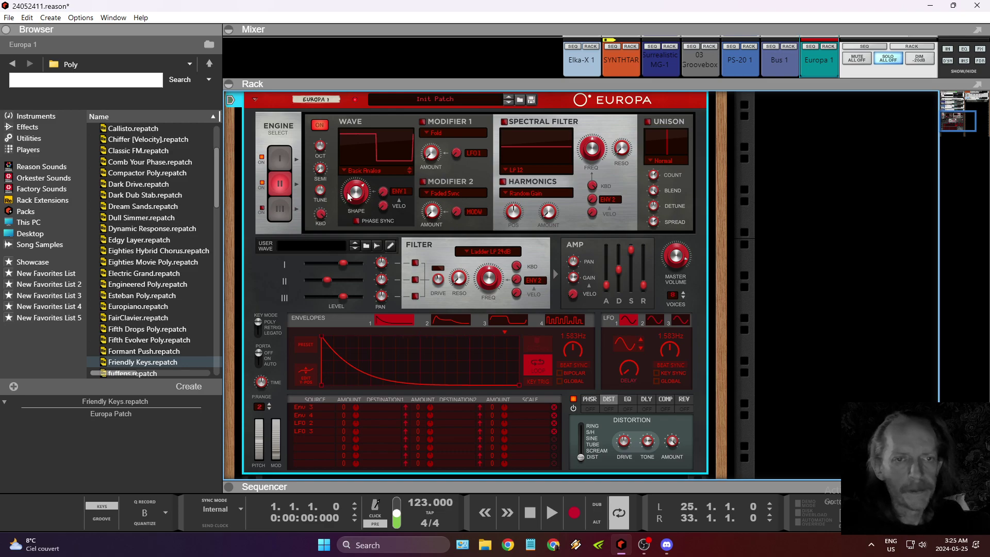
Switch engine 2's wave to Pulse Width, adjust its Shape, and make LFO 1 the Shape modulation source.
left_click(373, 170)
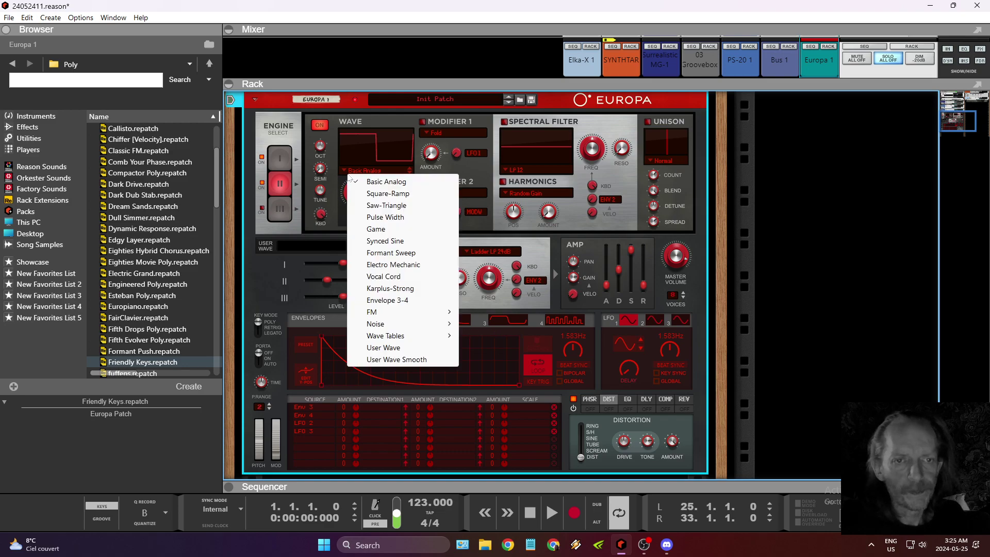
left_click(385, 219)
mouse_move(361, 205)
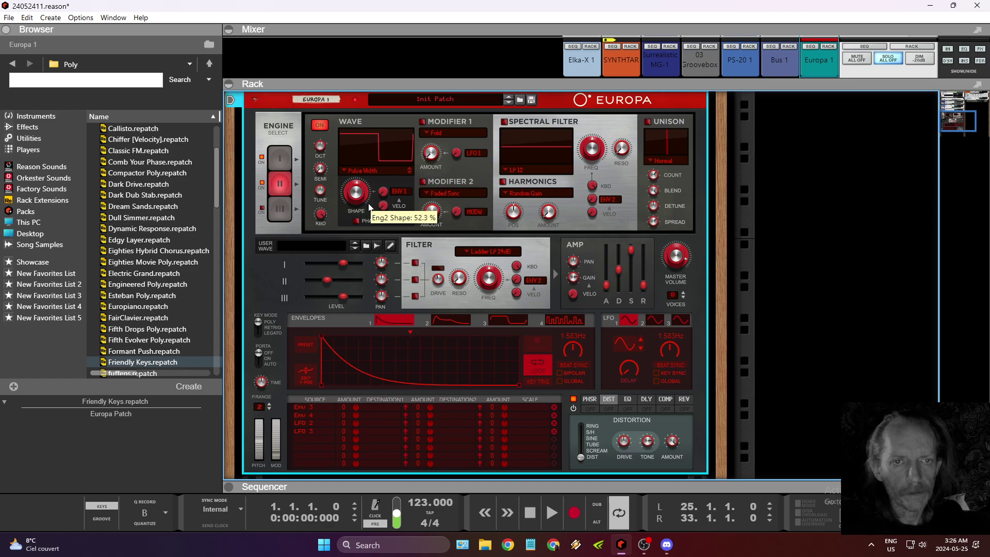
scroll(368, 204, "up", 2)
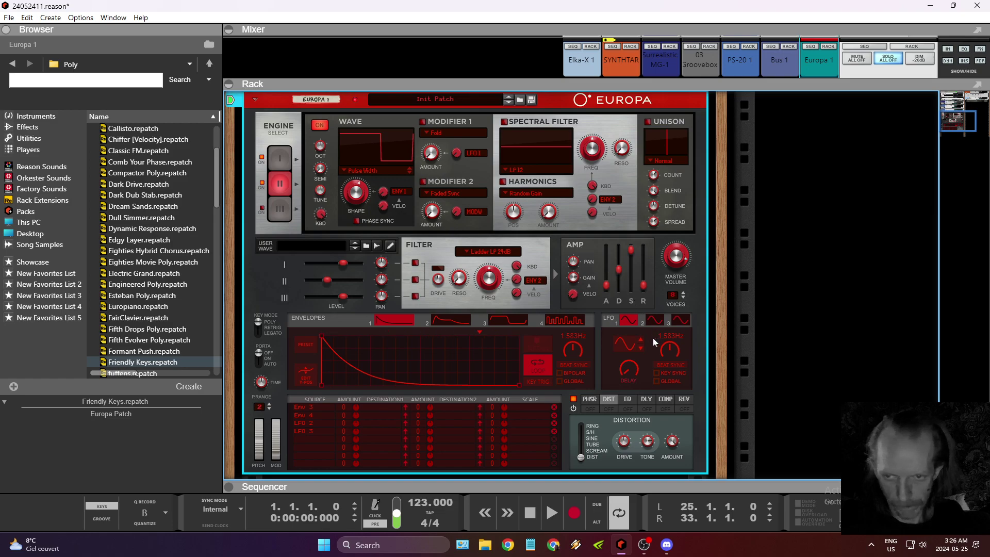
left_click(398, 191)
left_click(428, 269)
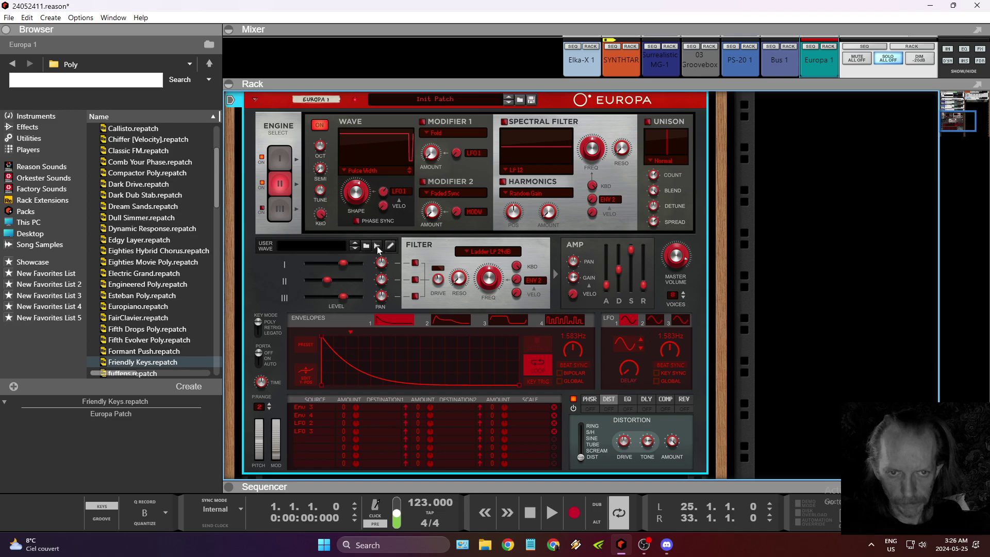
Modulate engine 1's Shape with LFO 1 at an amount of about 28%.
left_click(286, 159)
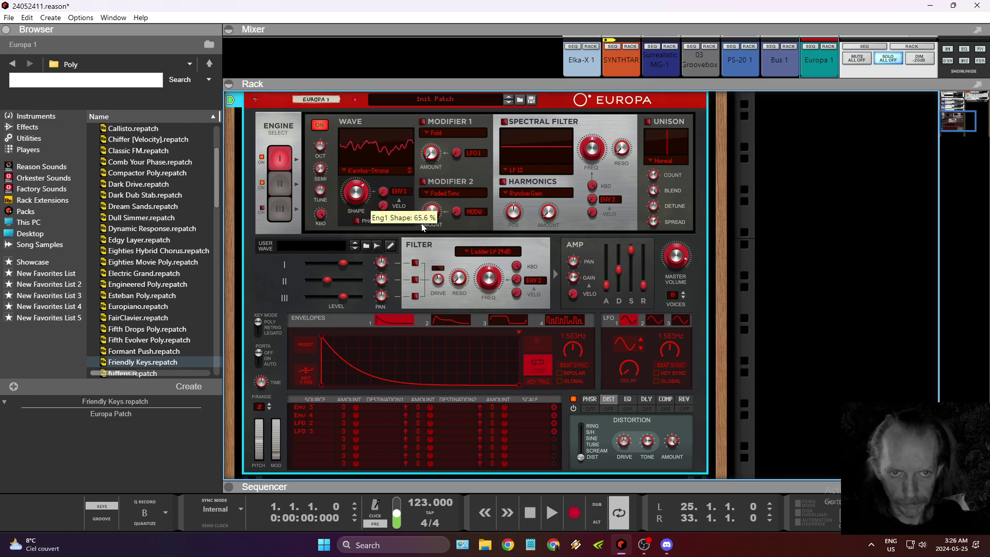
left_click(400, 192)
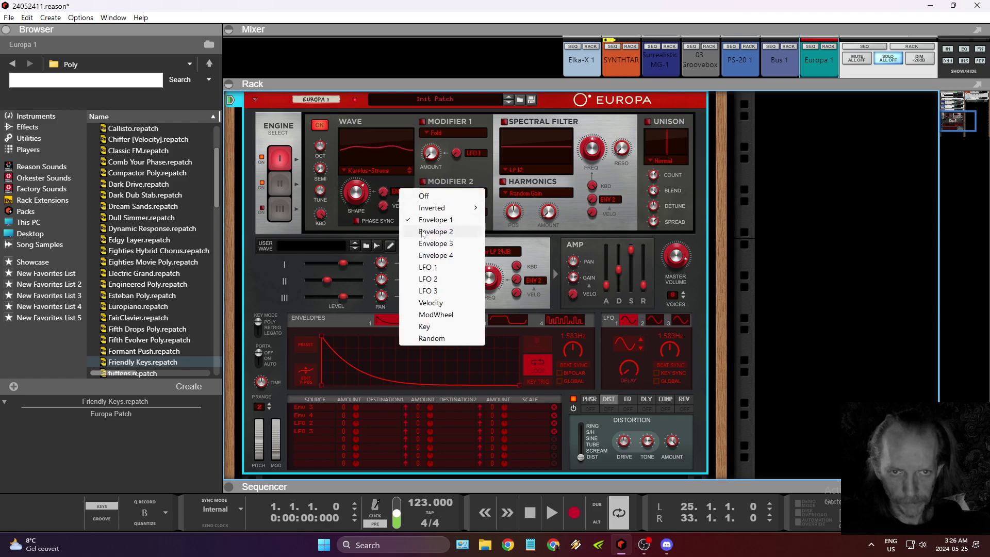
left_click(439, 267)
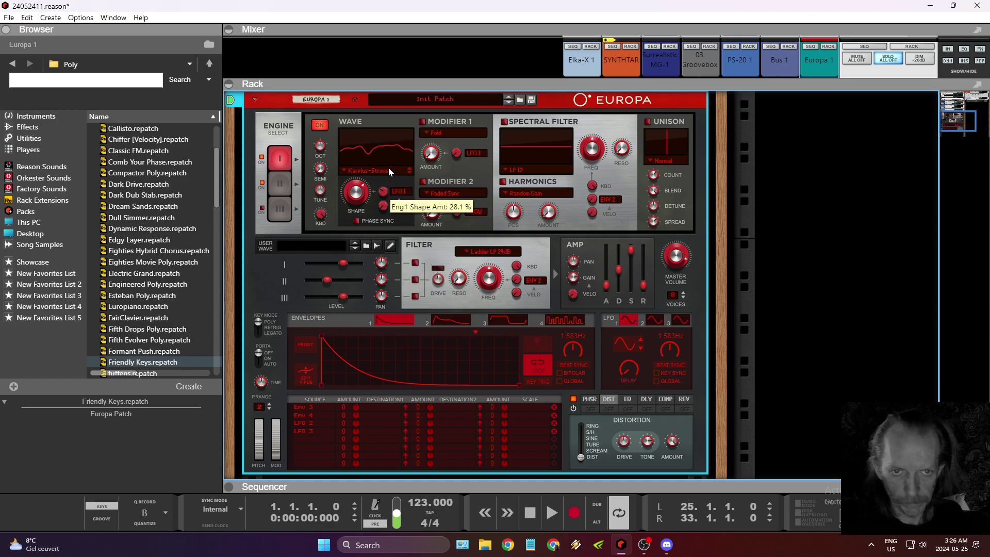
left_click_drag(398, 149, 405, 157)
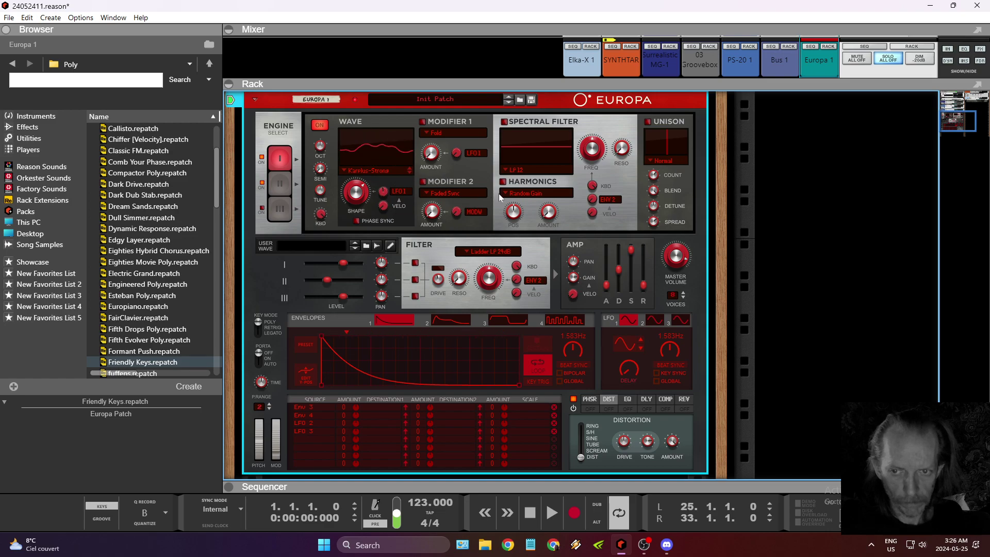
Pull Europa's amp sustain down to the minimum and shorten the amp decay.
left_click_drag(630, 255, 632, 289)
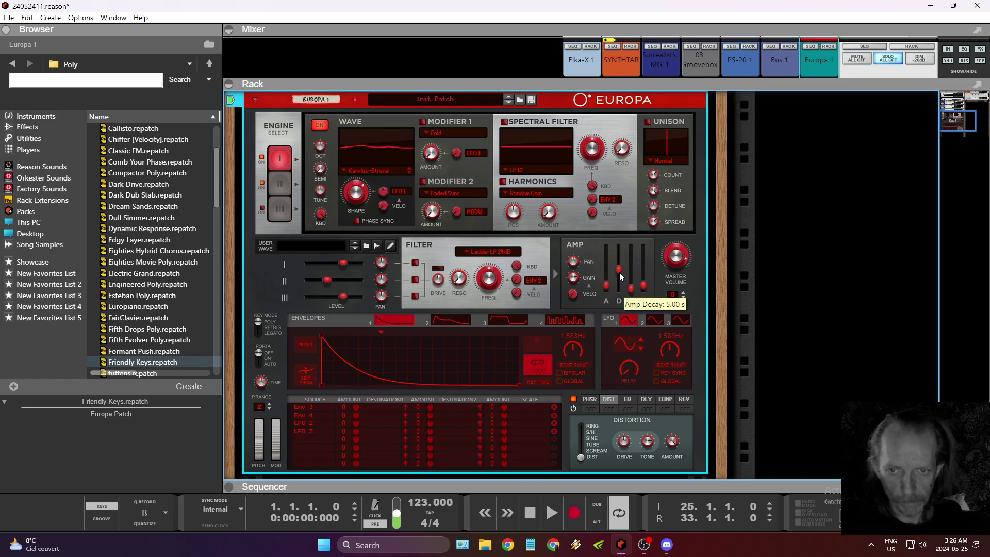
scroll(626, 285, "down", 3)
scroll(627, 286, "down", 3)
scroll(631, 286, "down", 2)
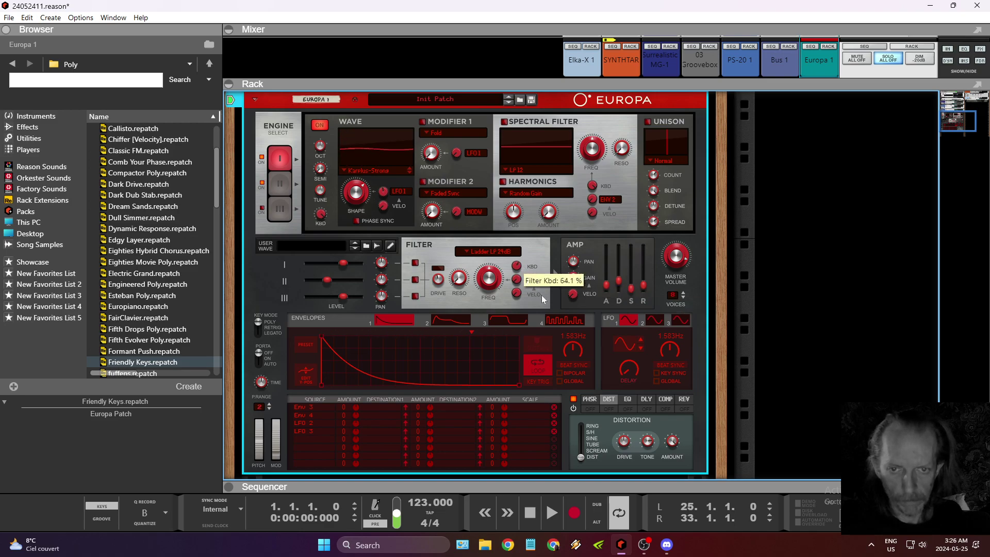
Route engines 1 and 2 through Europa's main filter and adjust the master volume.
left_click(415, 263)
left_click(415, 279)
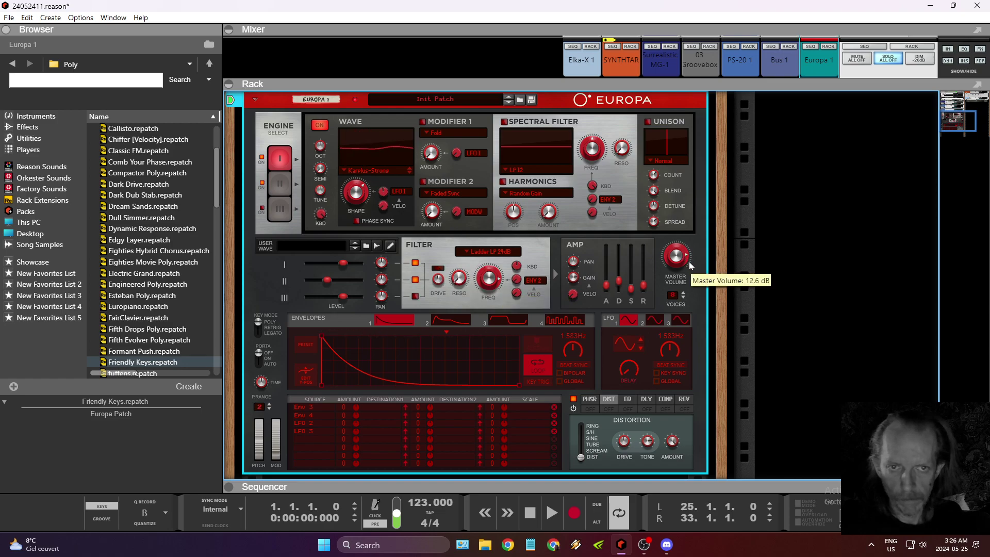
left_click_drag(680, 267, 675, 297)
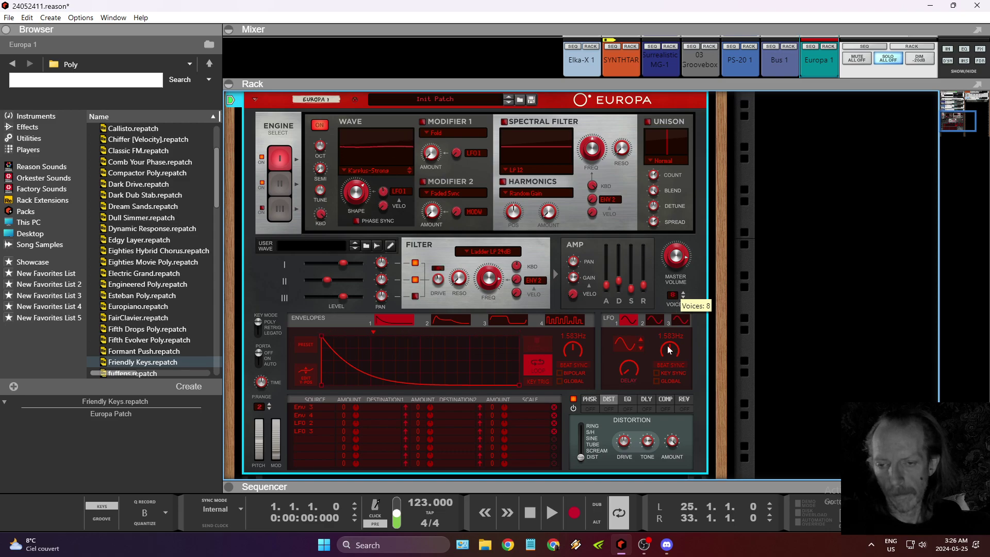
Enable Europa's compressor with a threshold of about -18.1 dB and readjust the master volume.
left_click(662, 407)
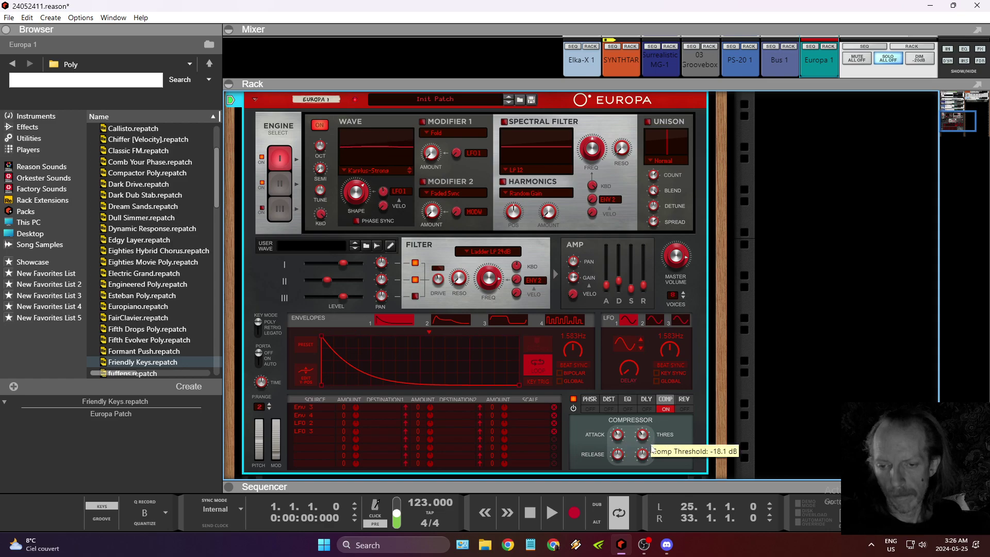
right_click(623, 469)
left_click(601, 467)
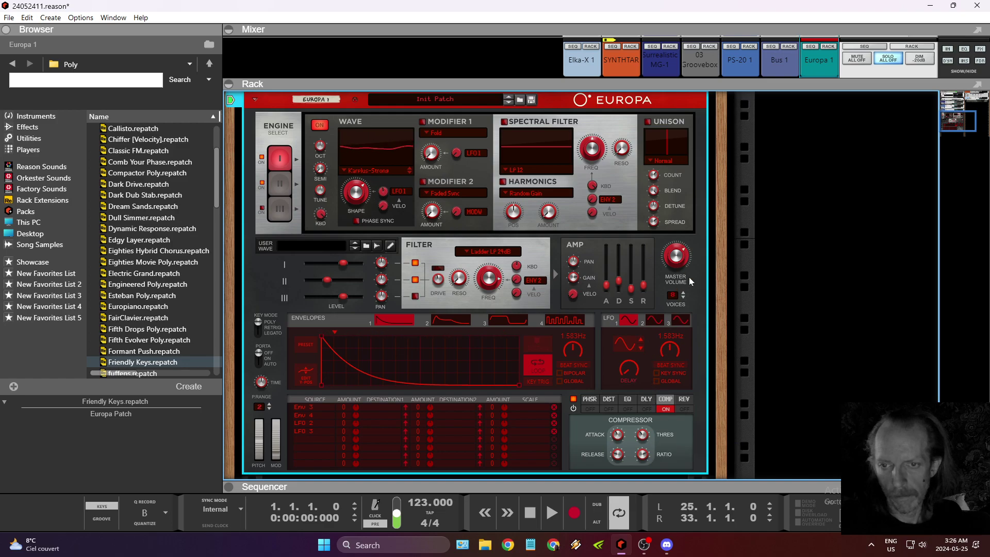
left_click_drag(686, 262, 682, 265)
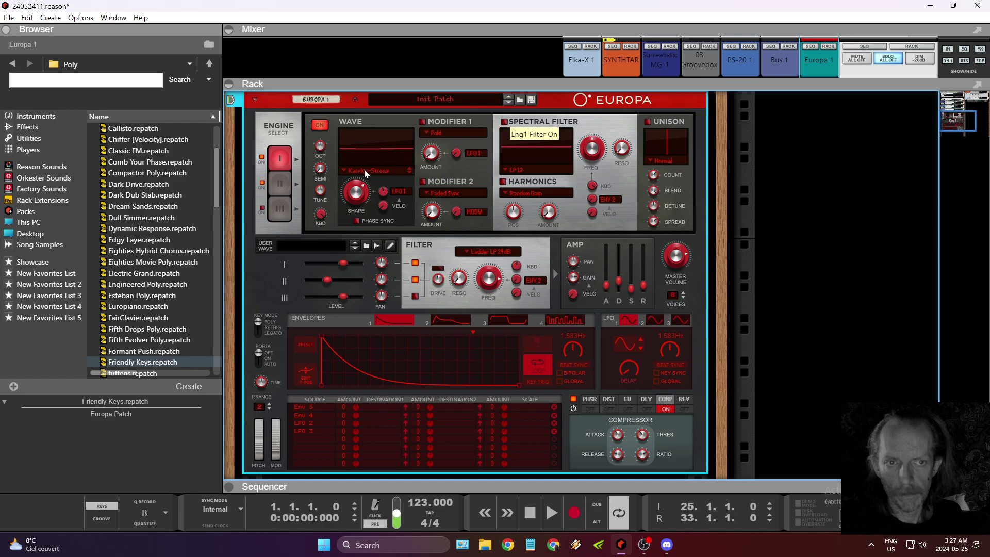
Turn on engine 2's spectral filter, switch it to a high-pass type, and set its frequency to about 15.6%.
left_click(283, 182)
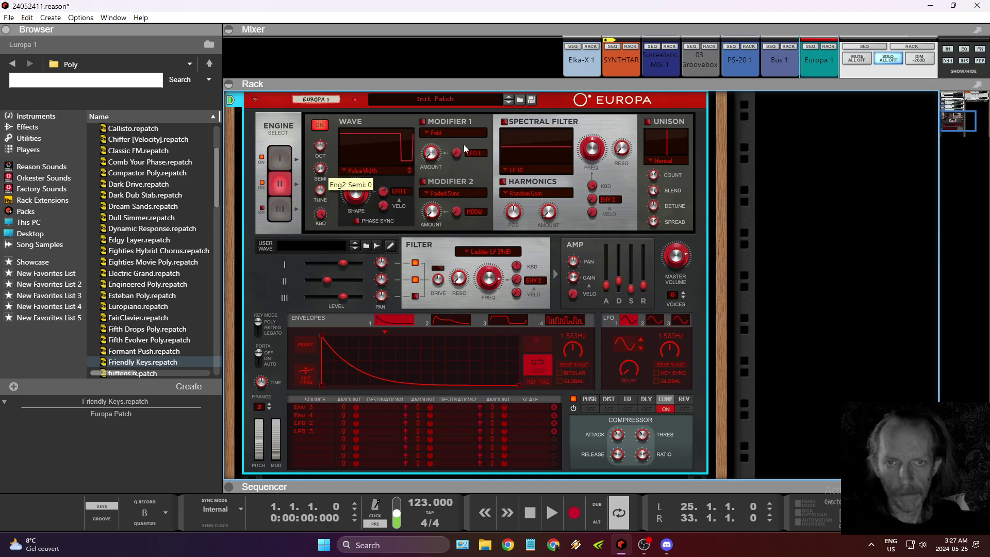
left_click(504, 123)
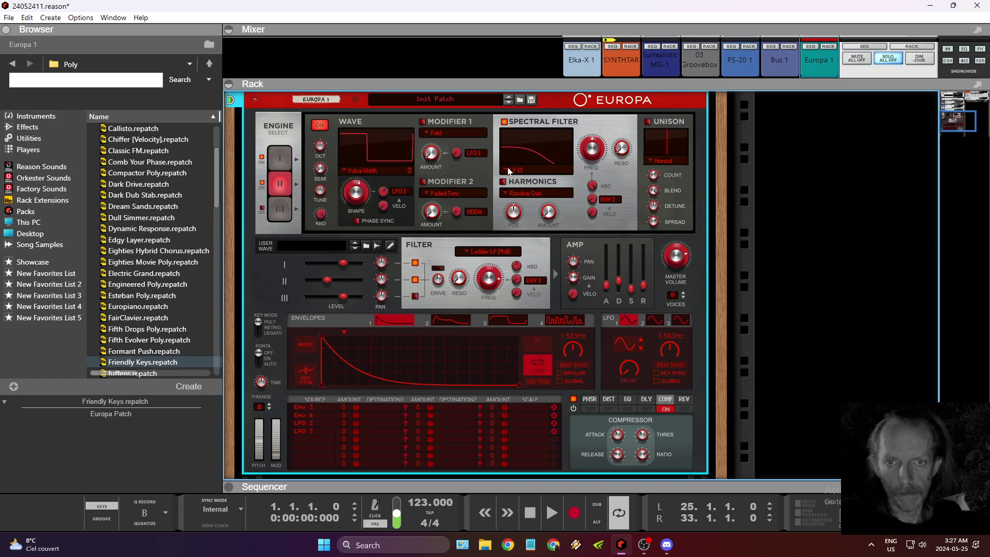
left_click(509, 171)
left_click(540, 192)
left_click_drag(598, 150, 602, 176)
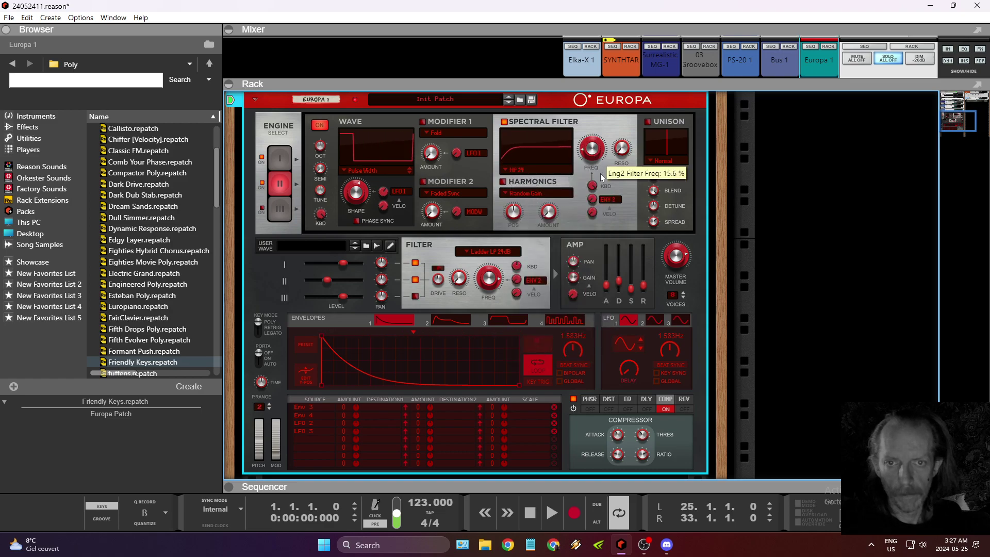
Set the main filter frequency to about 3.55 kHz and take engine 1 out of the filter.
mouse_move(499, 292)
left_mouse_down()
mouse_move(496, 275)
mouse_move(504, 296)
mouse_move(499, 285)
left_mouse_up()
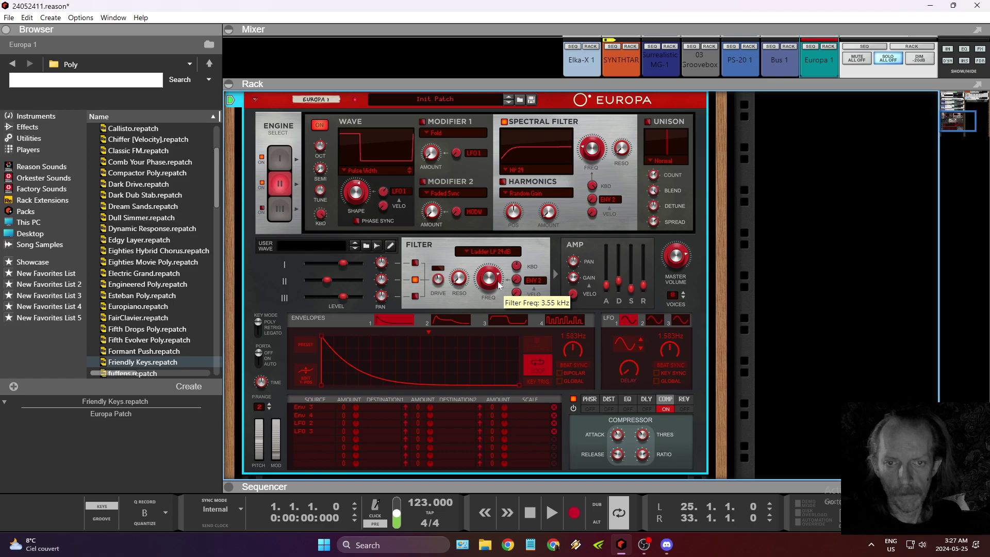
left_click(415, 263)
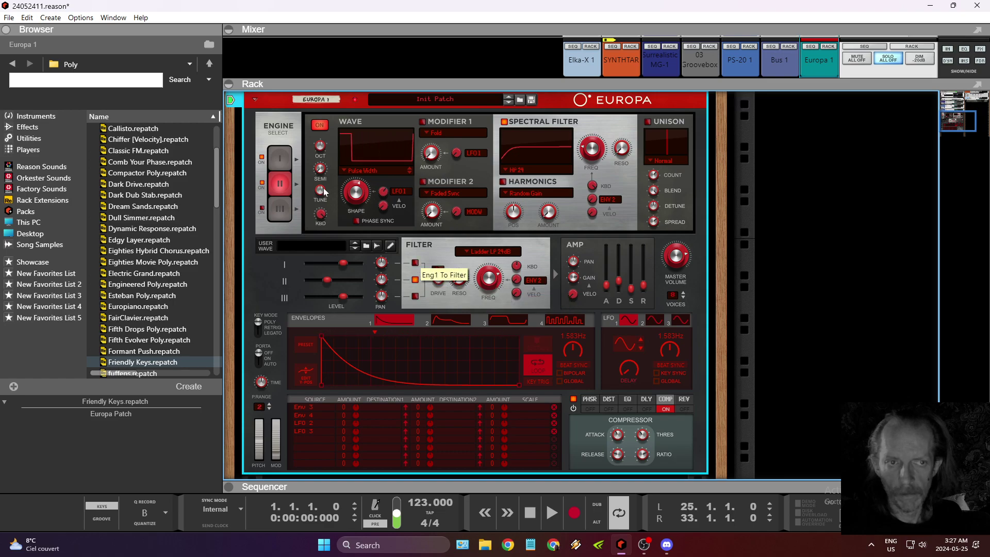
Turn on engine 1's LP 12 spectral filter and adjust its frequency together with the main filter frequency.
left_click(280, 159)
left_click(504, 122)
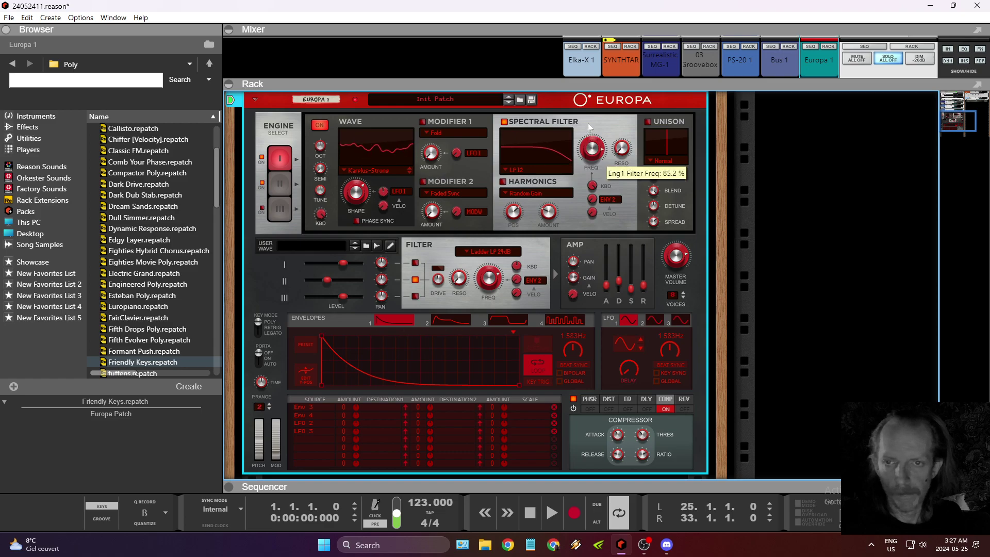
scroll(593, 142, "up", 5)
left_click_drag(599, 146, 599, 155)
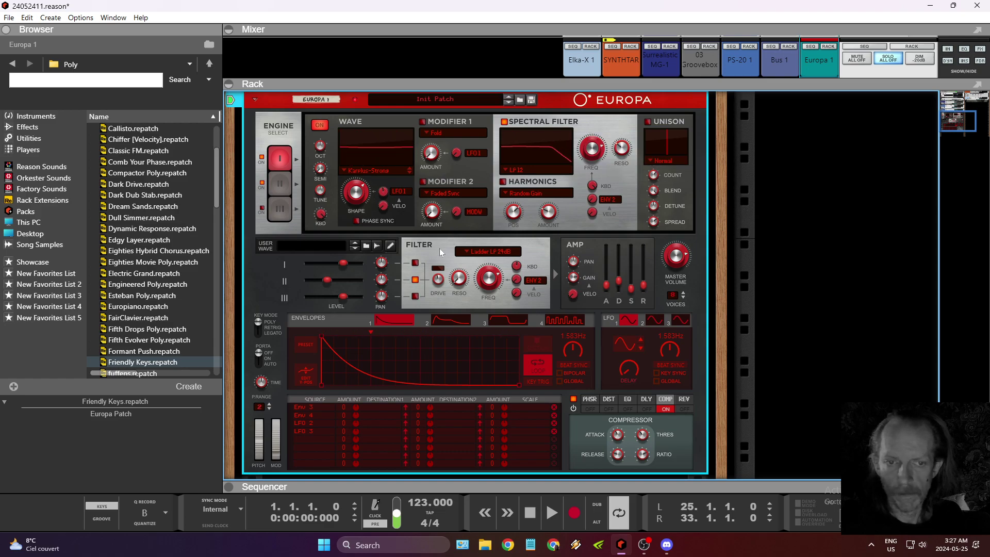
left_click_drag(488, 271, 615, 292)
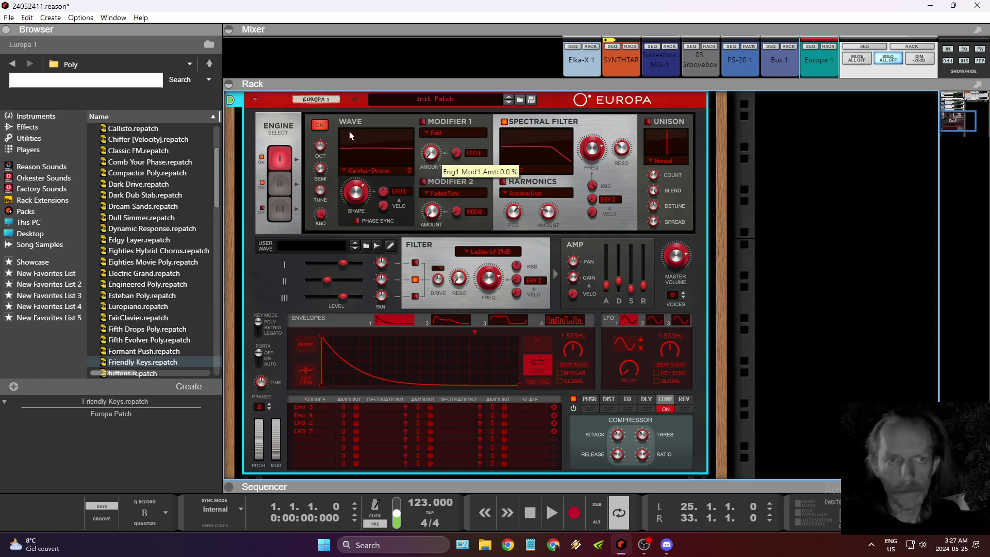
Combine the Europa into a Combinator and fold the Europa device.
right_click(301, 131)
mouse_move(346, 267)
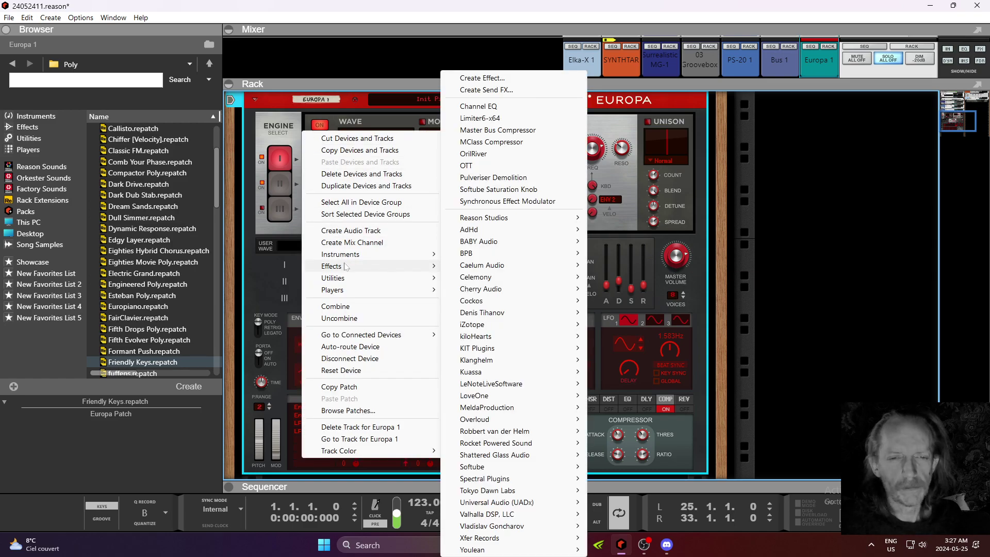
left_click(343, 306)
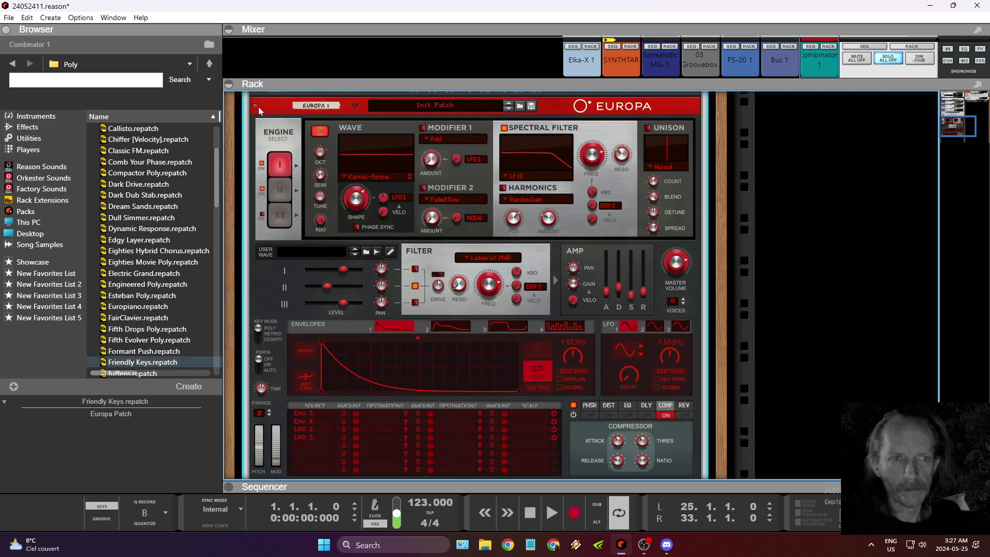
left_click(256, 106)
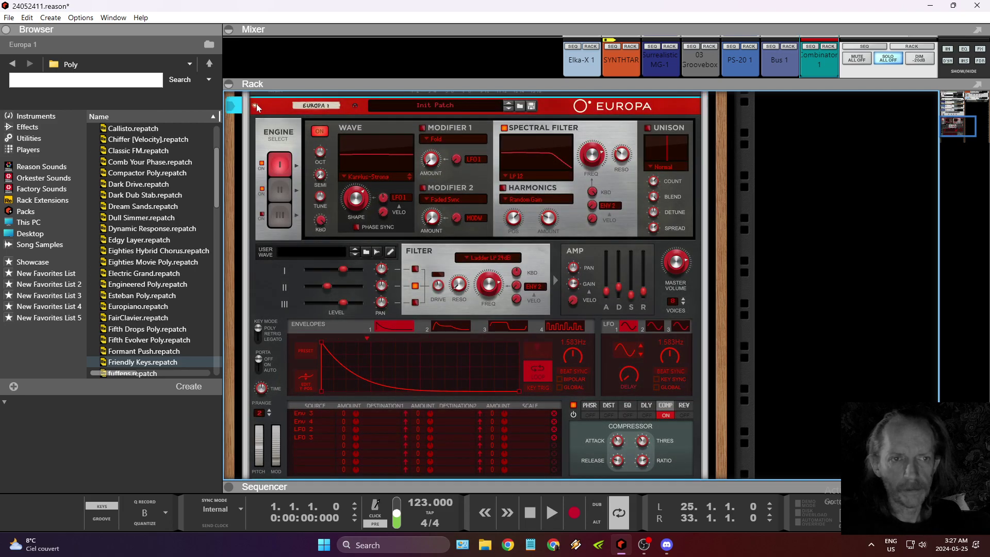
Add Cherry Audio's PS-20 FX (VST3) effect inside the Combinator.
right_click(320, 339)
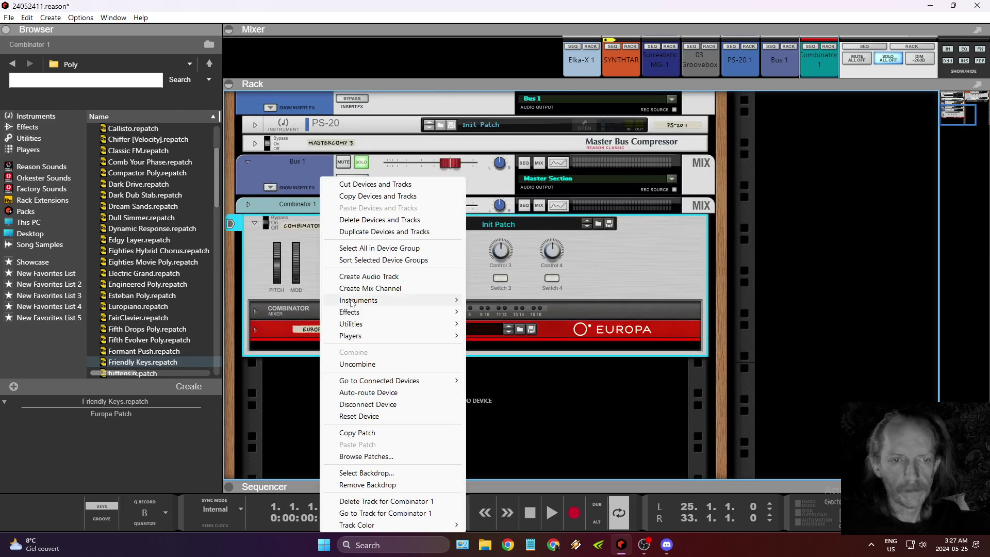
mouse_move(351, 312)
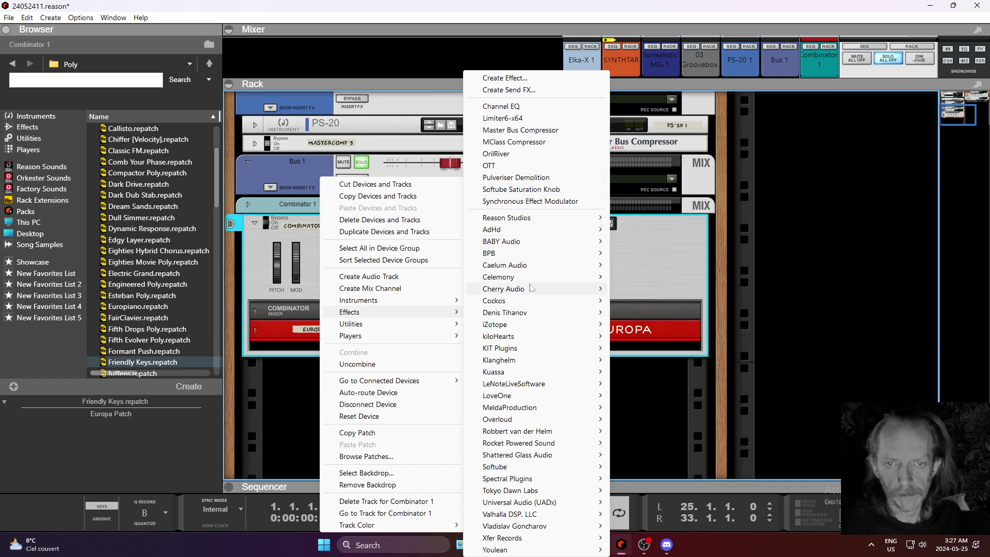
mouse_move(532, 288)
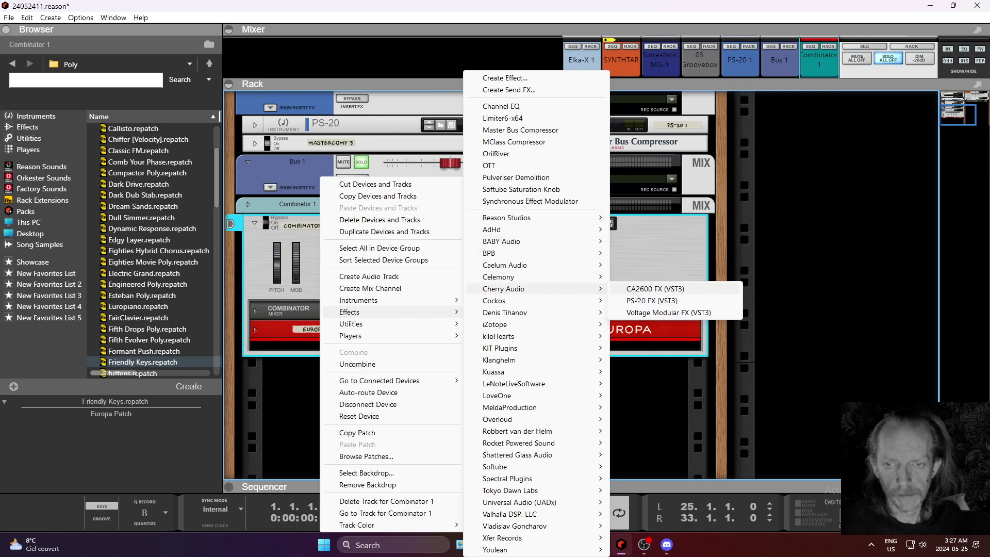
left_click(634, 300)
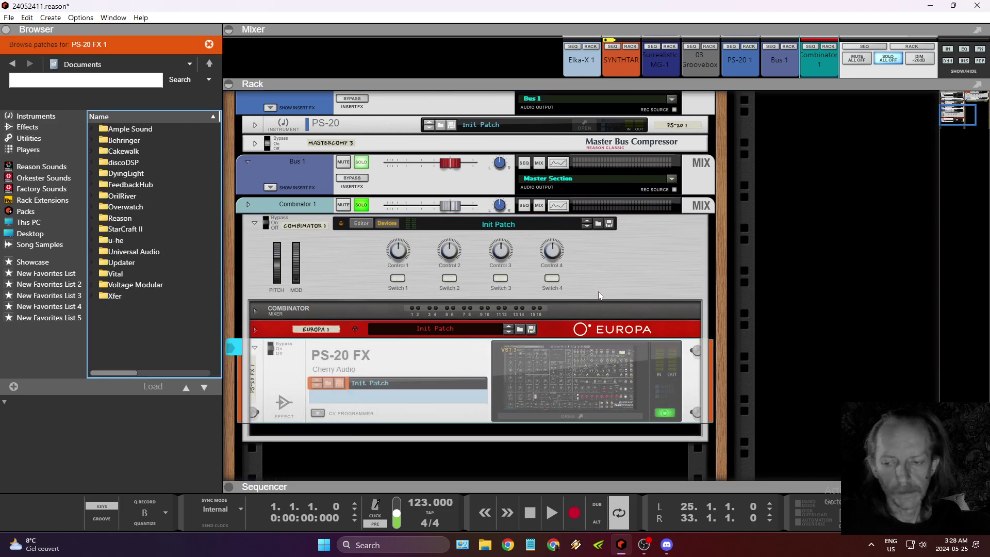
Open the PS-20 FX editor, change its Q quality setting, and move the window to reach the filter controls.
left_click(579, 353)
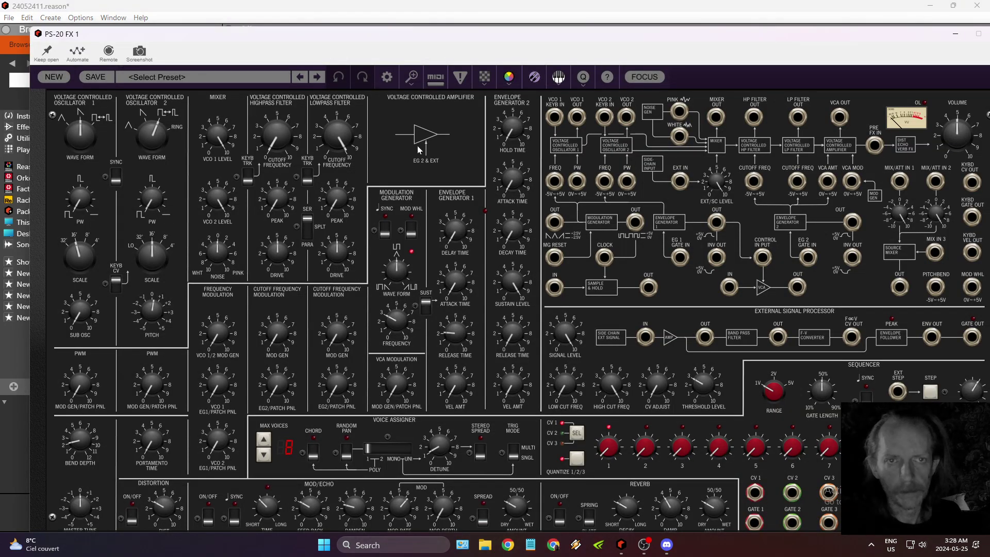
left_click(583, 78)
left_click(584, 133)
double_click(887, 35)
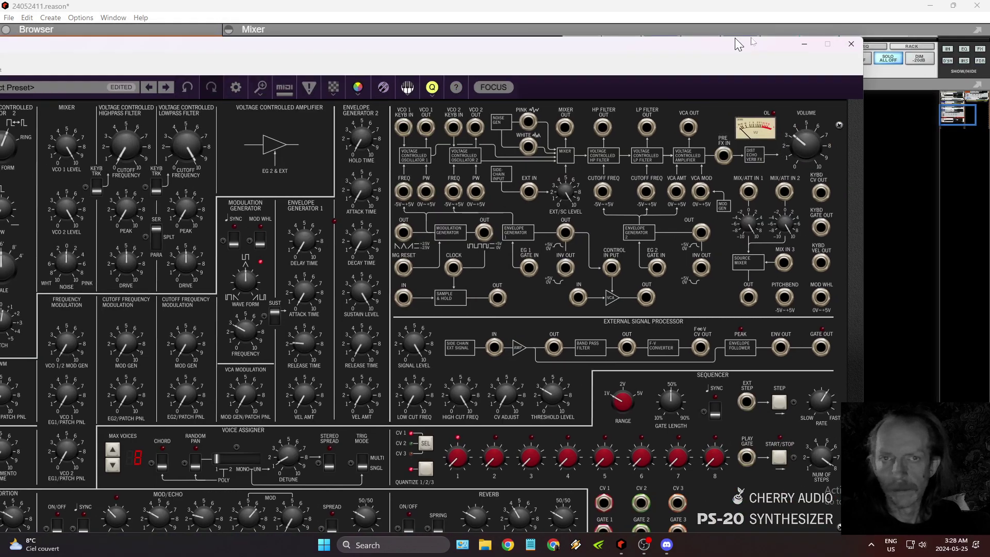
left_click_drag(723, 40, 914, 30)
Adjust the PS-20 FX's highpass cutoff and oscillator 1 scale, and return to the Combinator in the rack.
left_click_drag(313, 128, 312, 91)
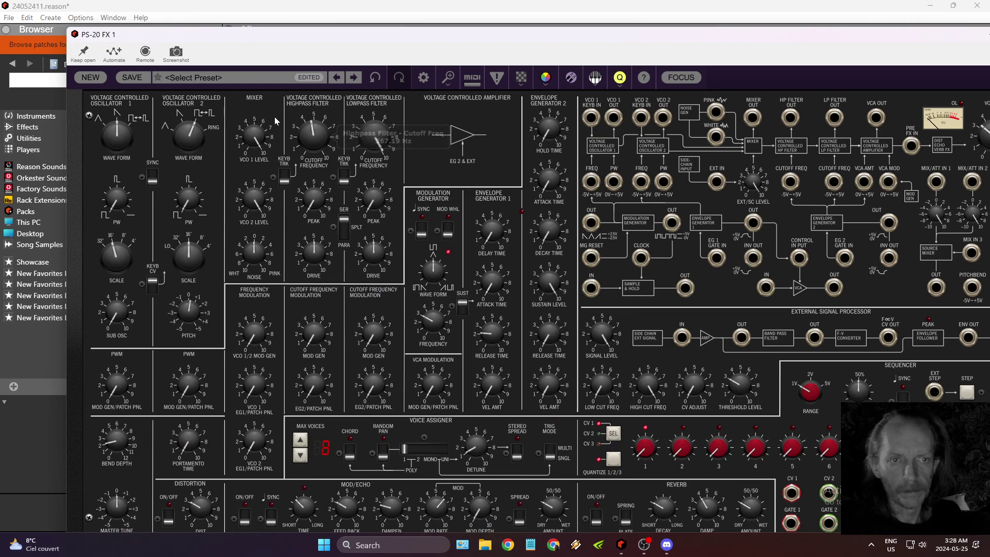
left_click_drag(119, 248, 127, 231)
left_click_drag(739, 34, 320, 95)
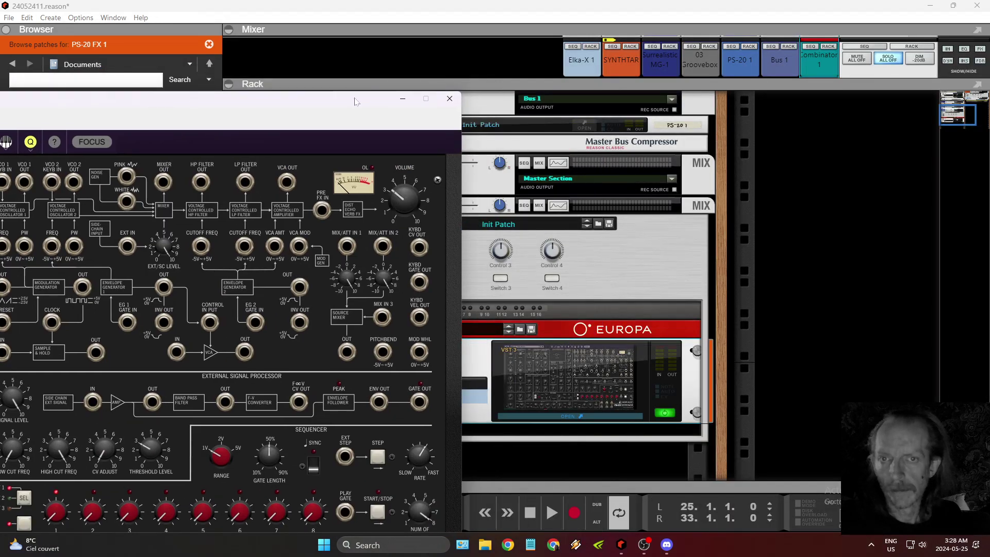
left_click(491, 262)
left_click(281, 243)
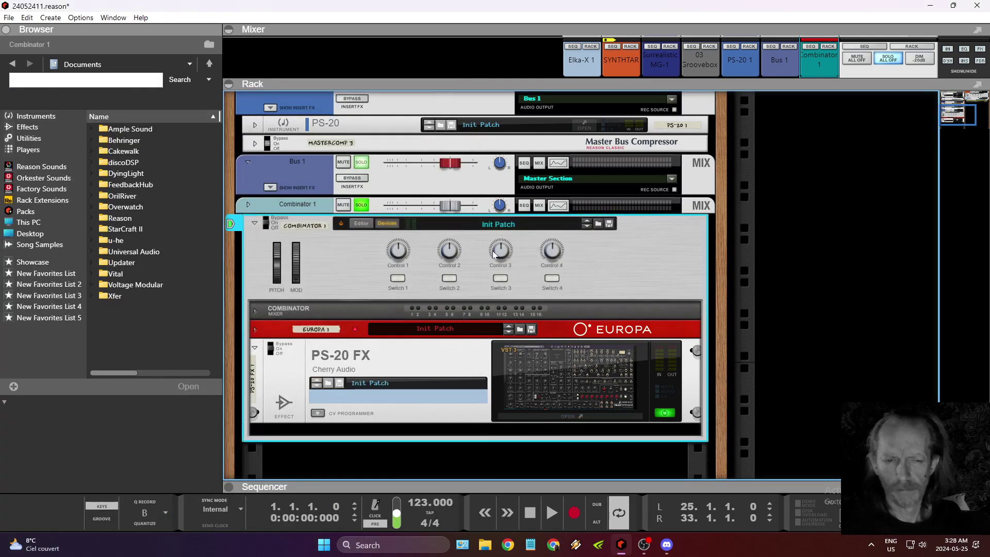
Stop and reset the song position, and select the Europa, the PS-20 FX and the Combinator in turn to compare them.
left_click(507, 513)
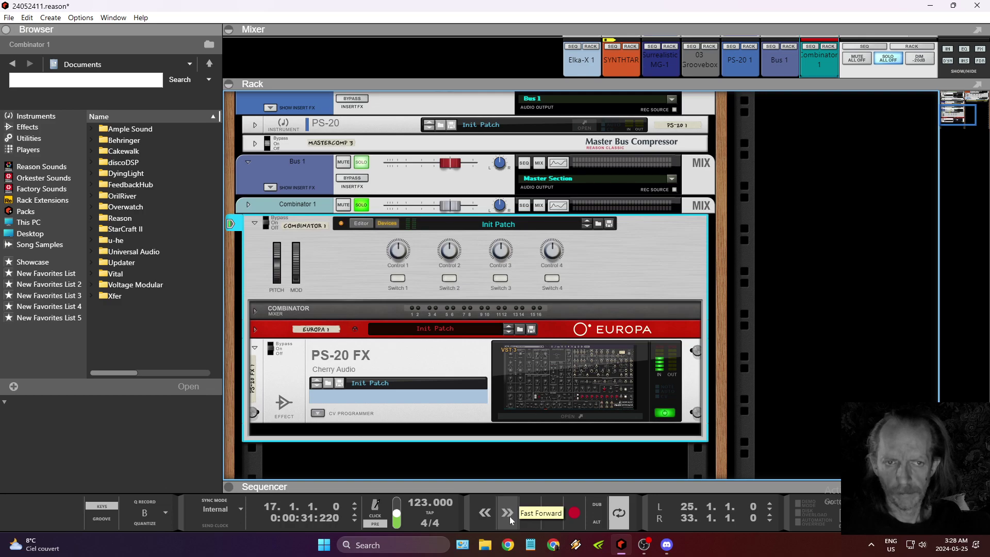
left_click(529, 513)
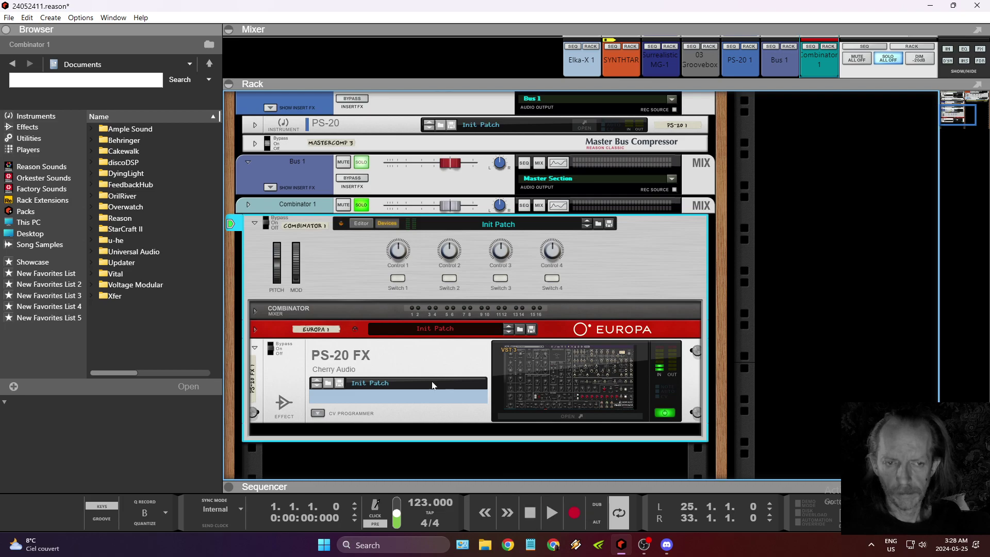
left_click(286, 330)
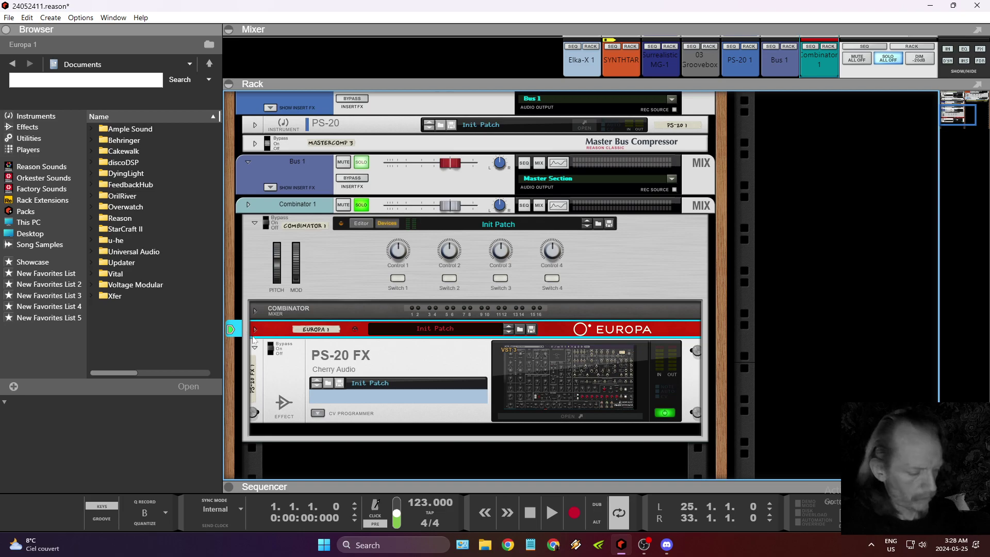
left_click(356, 349)
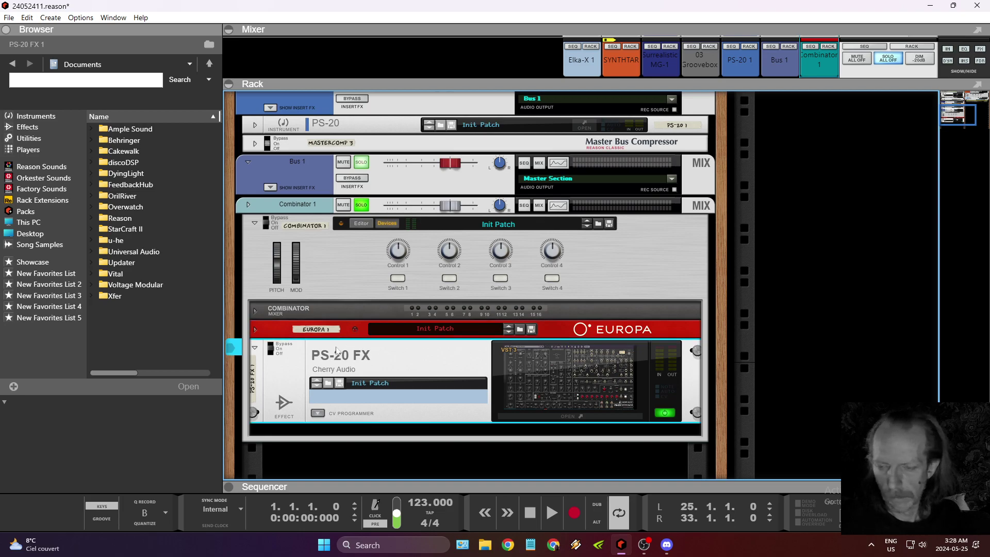
left_click(226, 235)
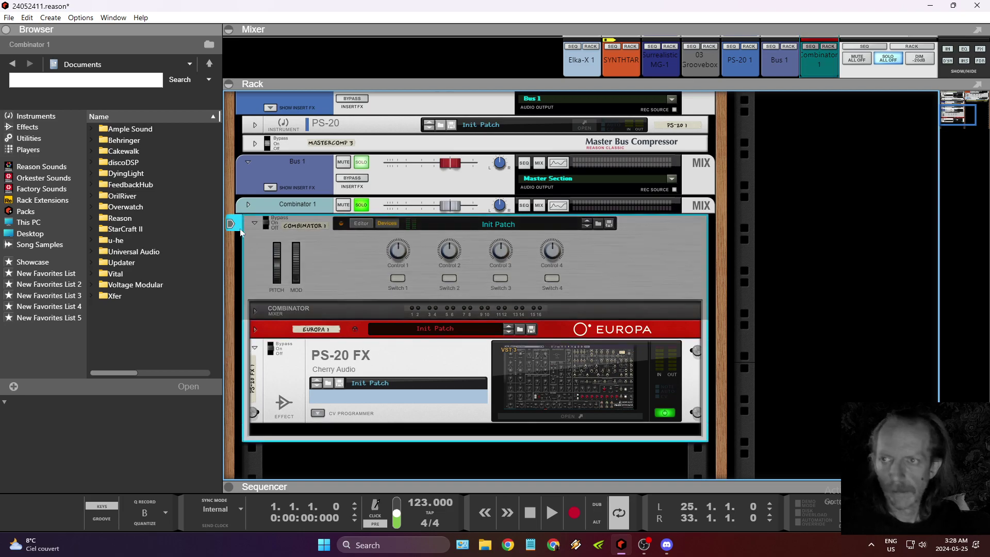
Expand the sequencer, check the clip at bar 25, and make the Europa 1 track the keyboard target.
left_click_drag(636, 84, 636, 236)
left_click_drag(639, 476, 648, 82)
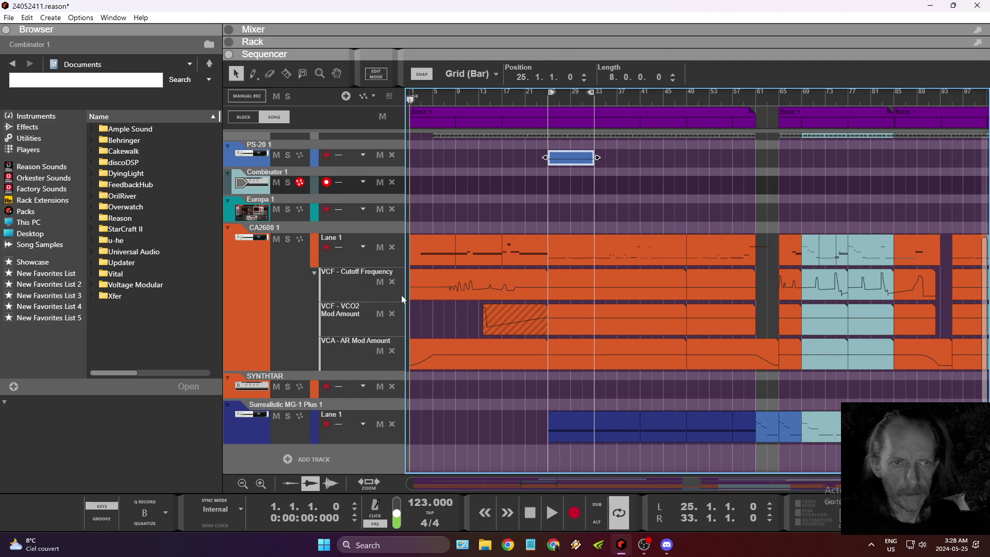
left_click(271, 217)
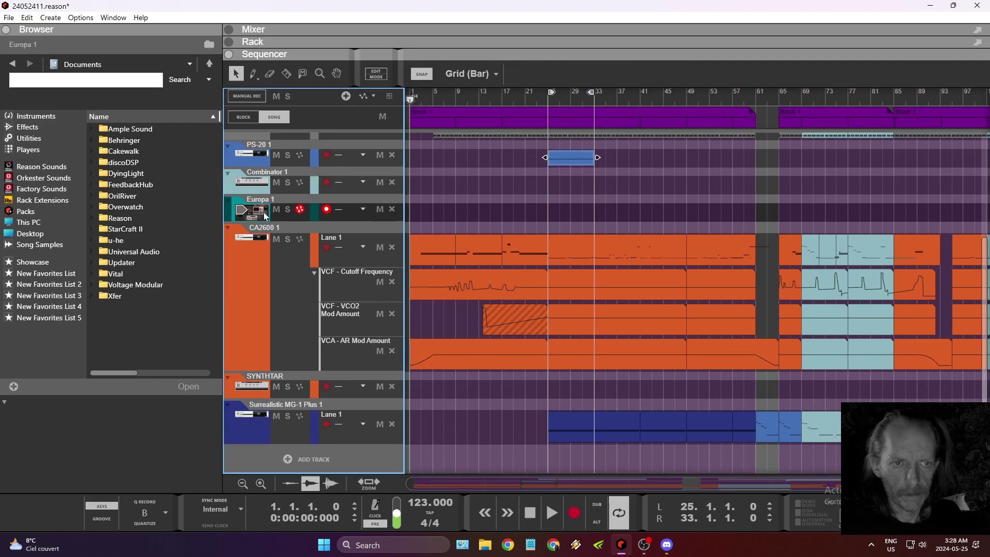
left_click(571, 157)
mouse_move(477, 95)
left_mouse_down()
mouse_move(790, 95)
mouse_move(549, 98)
left_mouse_up()
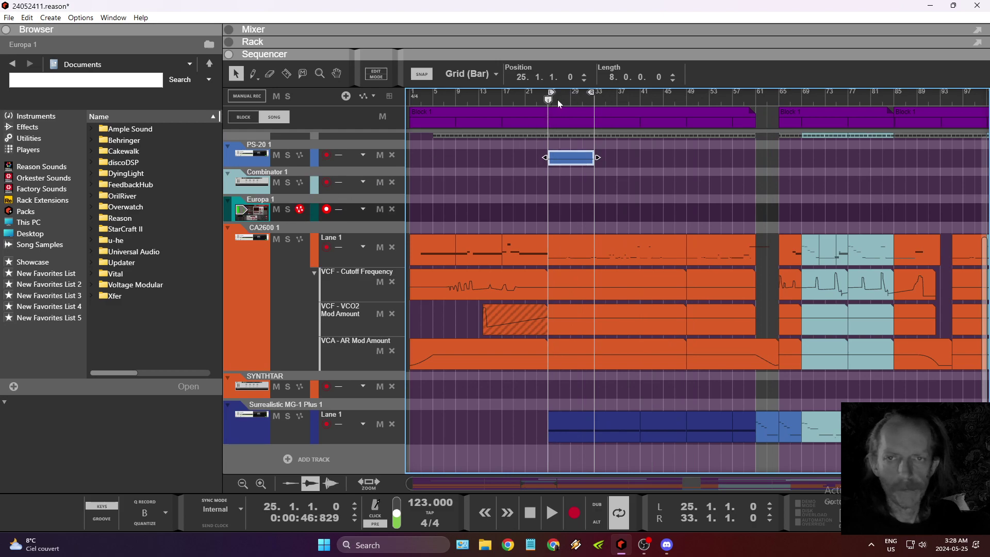
left_click_drag(550, 101, 271, 133)
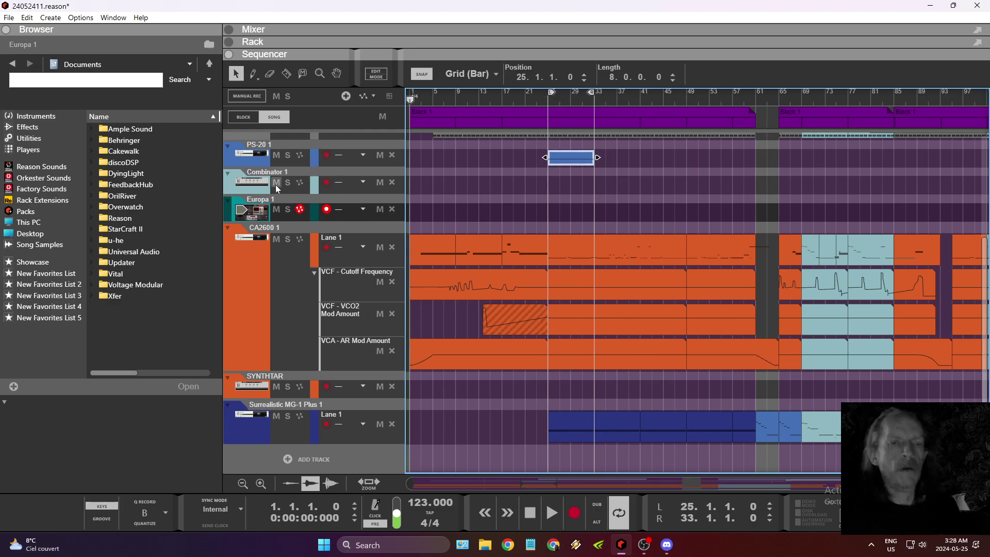
left_click(267, 212)
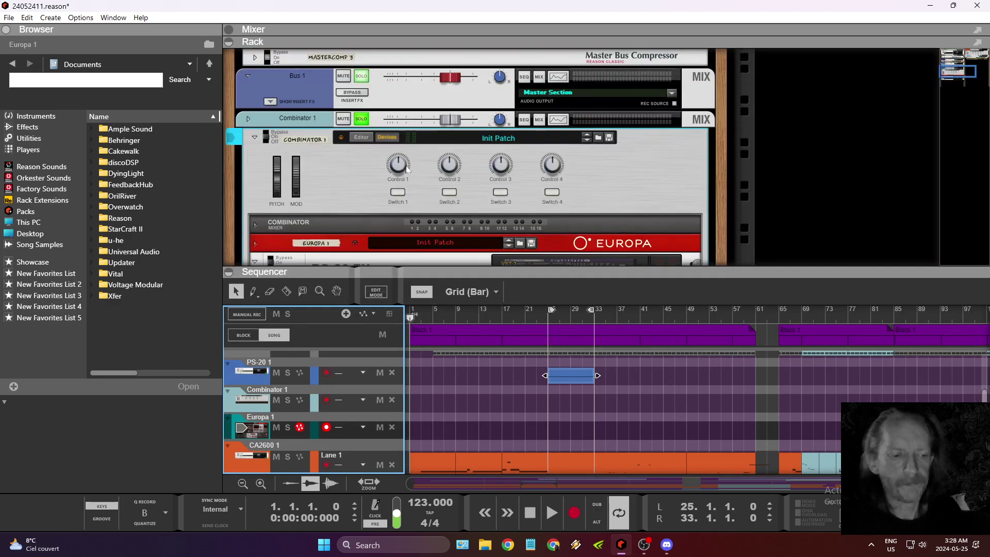
Enlarge the rack, show its rear side, and unfold the Combinator mixer and Europa to expose their connections.
left_click_drag(508, 274, 508, 485)
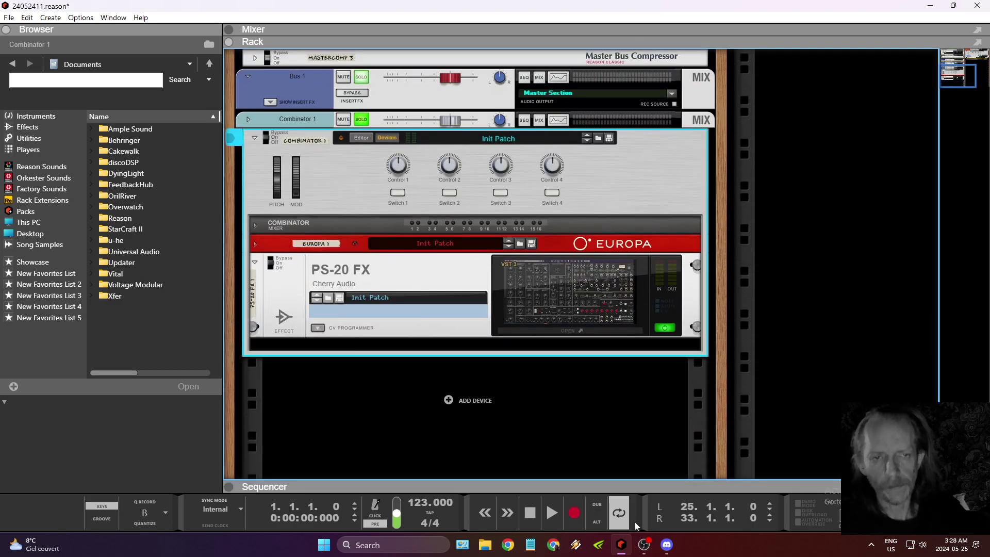
key("Tab")
left_click(255, 226)
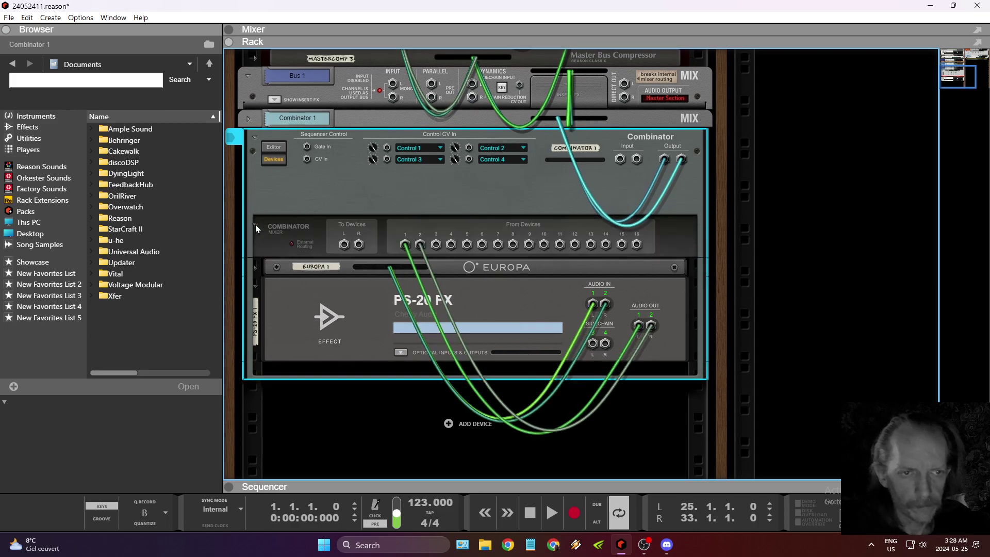
left_click(289, 266)
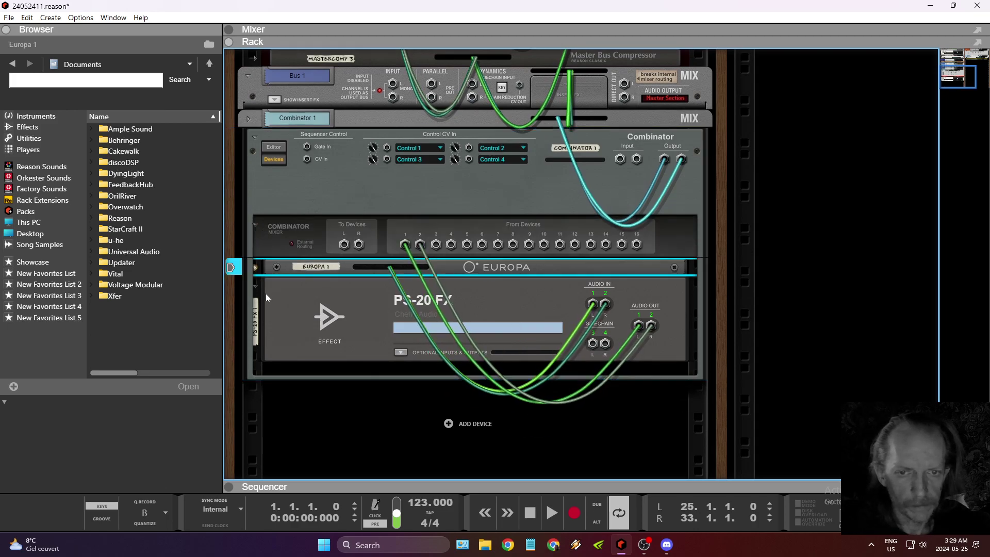
left_click(255, 267)
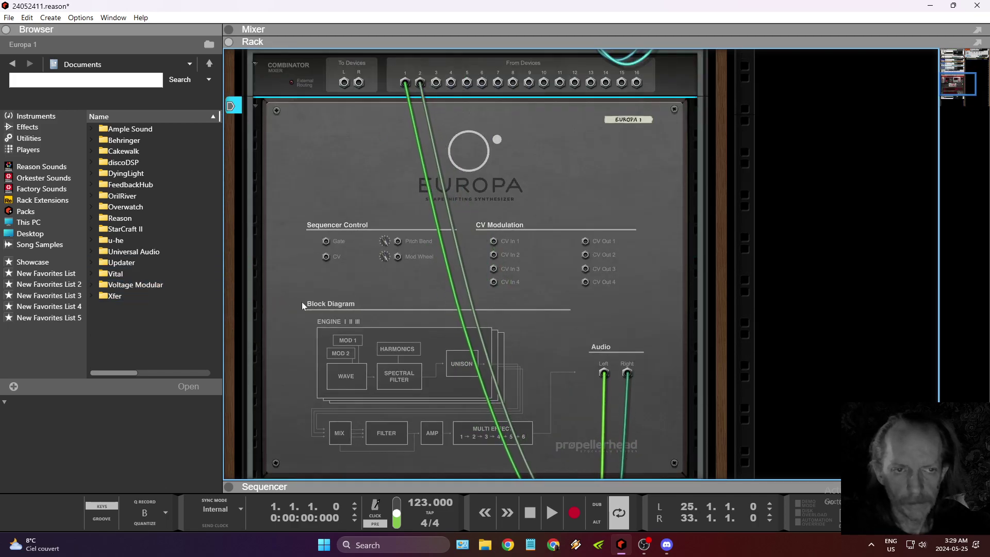
Move the PS-20 FX's stereo audio output to inputs 3 and 4 of the Combinator mixer.
scroll(350, 293, "down", 5)
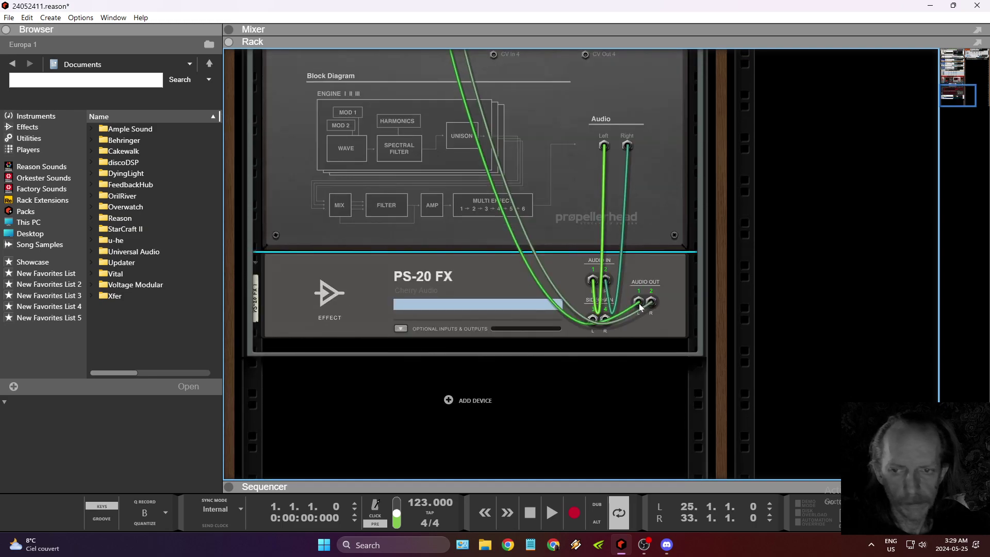
left_click_drag(640, 308, 632, 346)
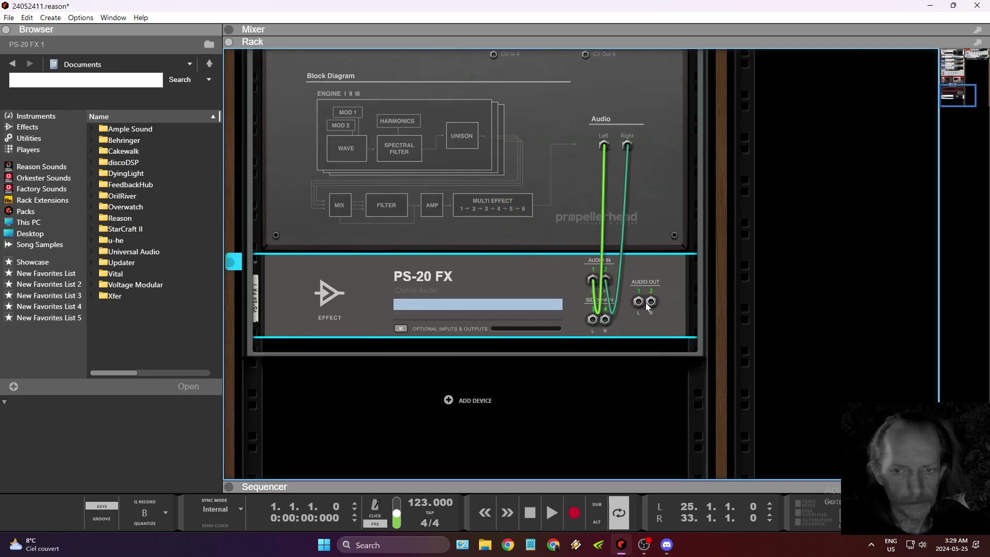
left_click_drag(639, 302, 438, 131)
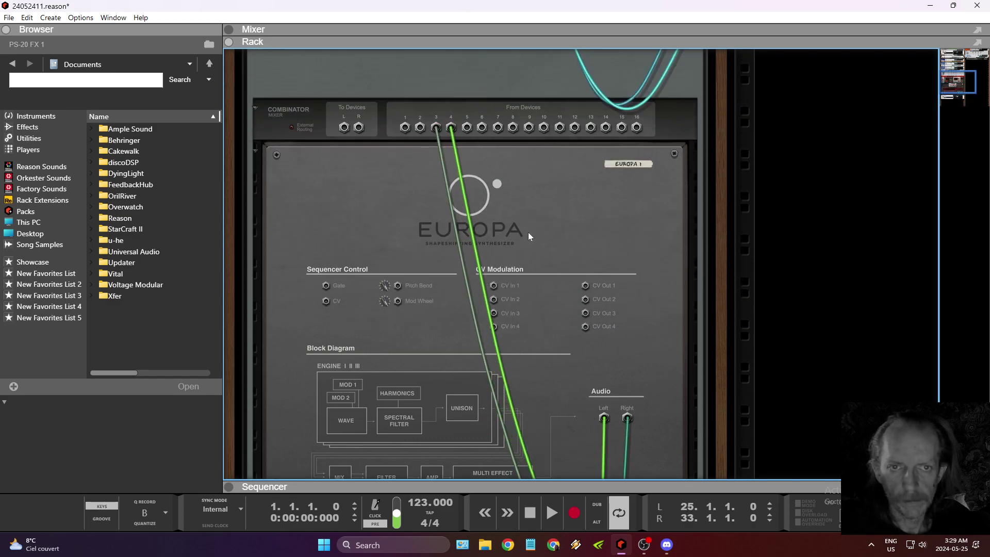
Reroute Europa's stereo audio output from the PS-20 FX to Combinator mixer inputs 1 and 2, and select the Combinator.
scroll(567, 248, "down", 3)
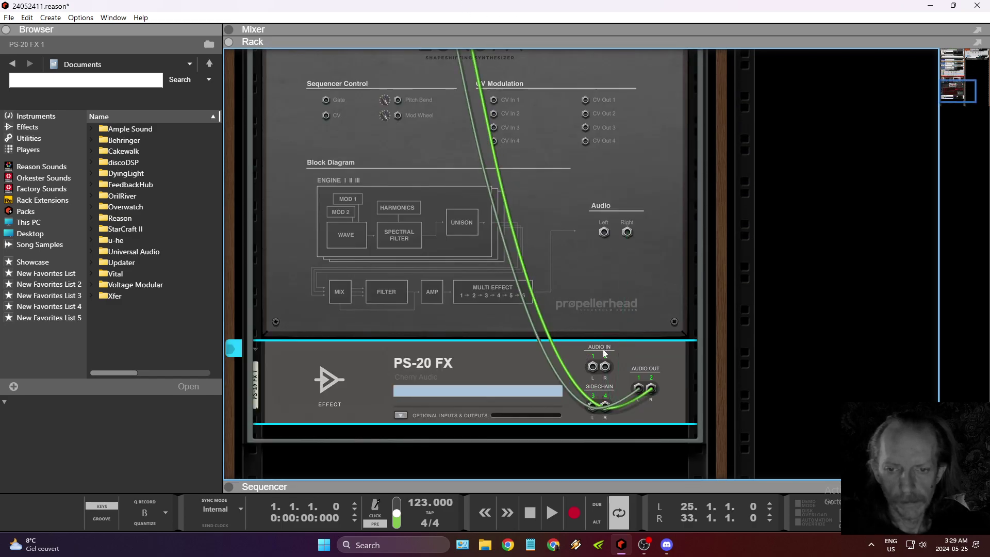
left_click_drag(606, 233, 407, 205)
left_click_drag(405, 215, 405, 216)
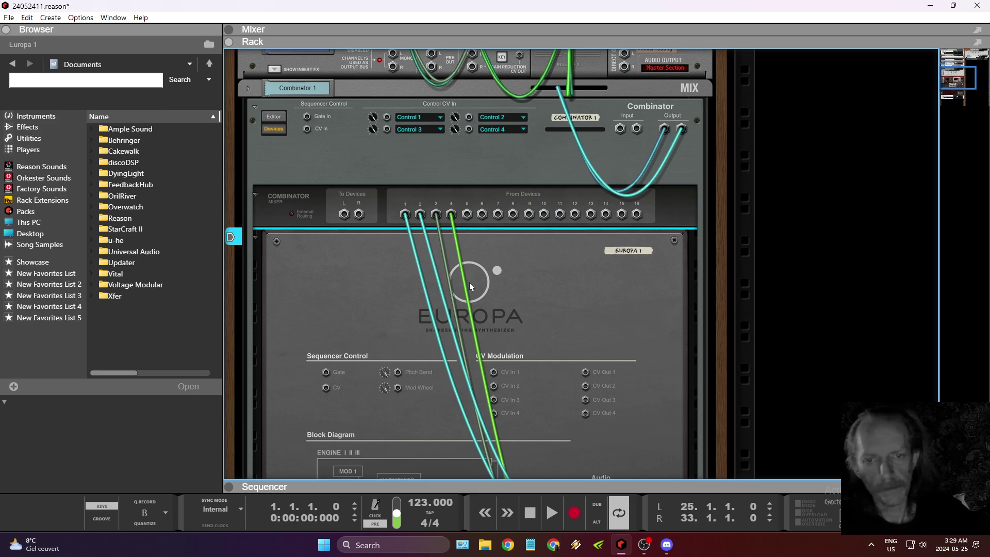
left_click(271, 129)
scroll(235, 112, "down", 2)
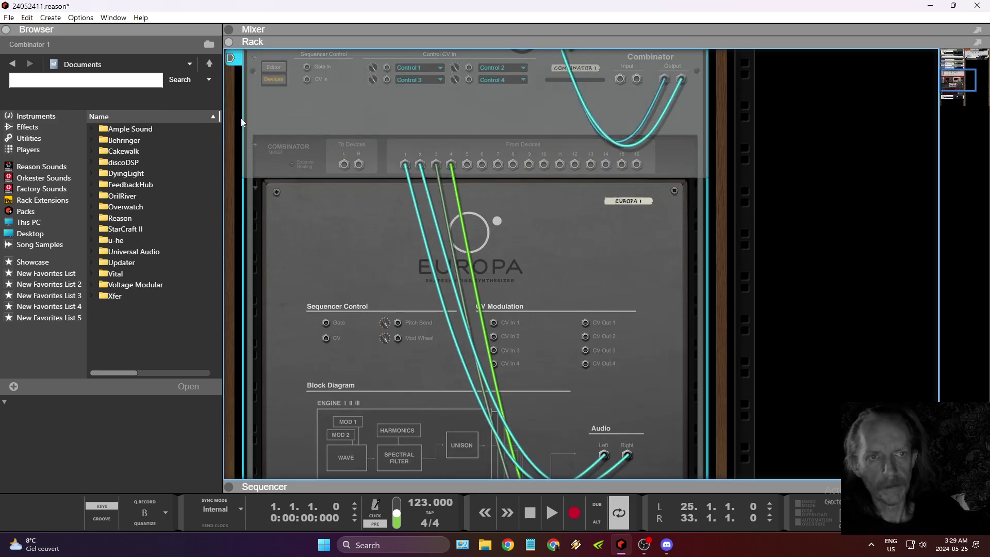
Show the rack's front side, select Europa and the Combinator in turn, and check the PS-20 FX panel.
key("Tab")
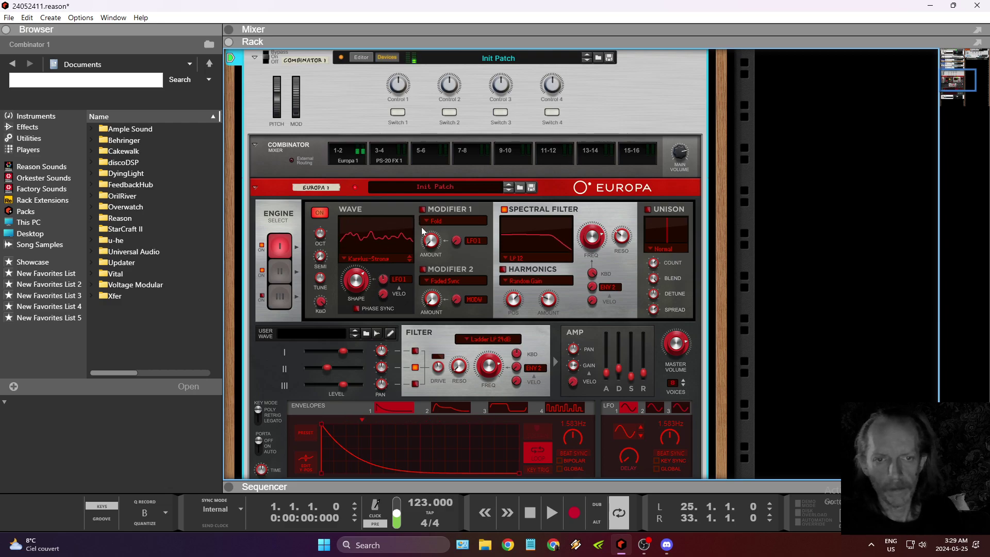
left_click(676, 353)
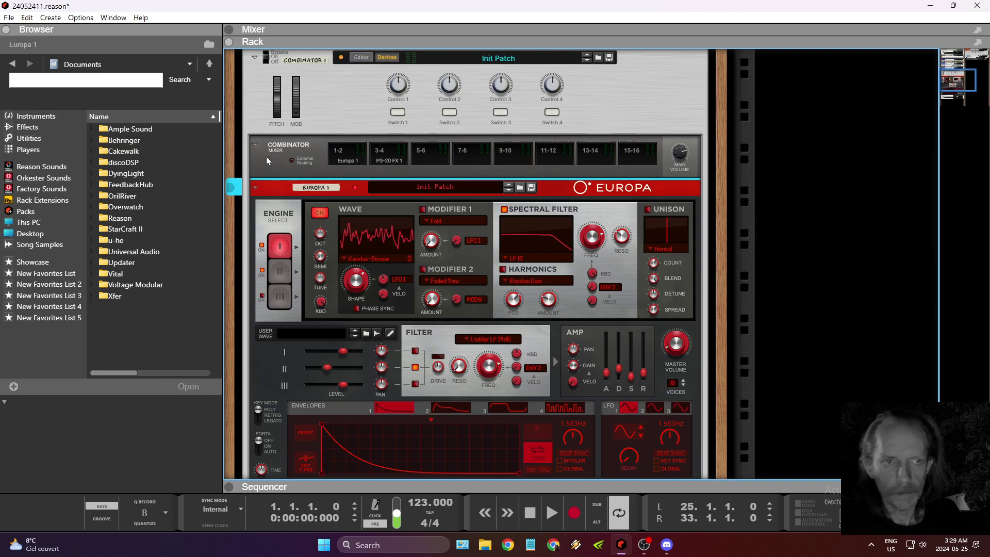
left_click(261, 90)
scroll(407, 177, "down", 6)
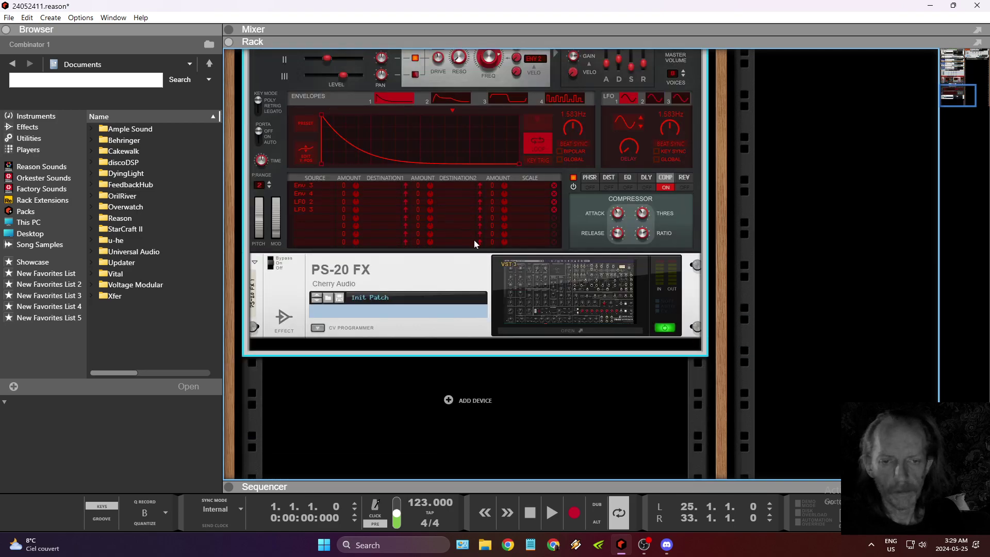
left_click(568, 293)
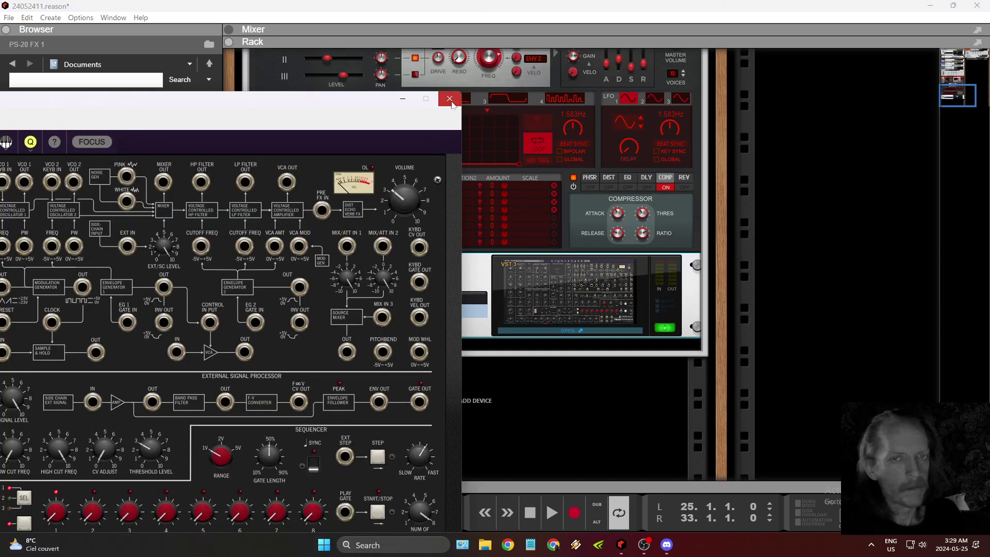
left_click(450, 98)
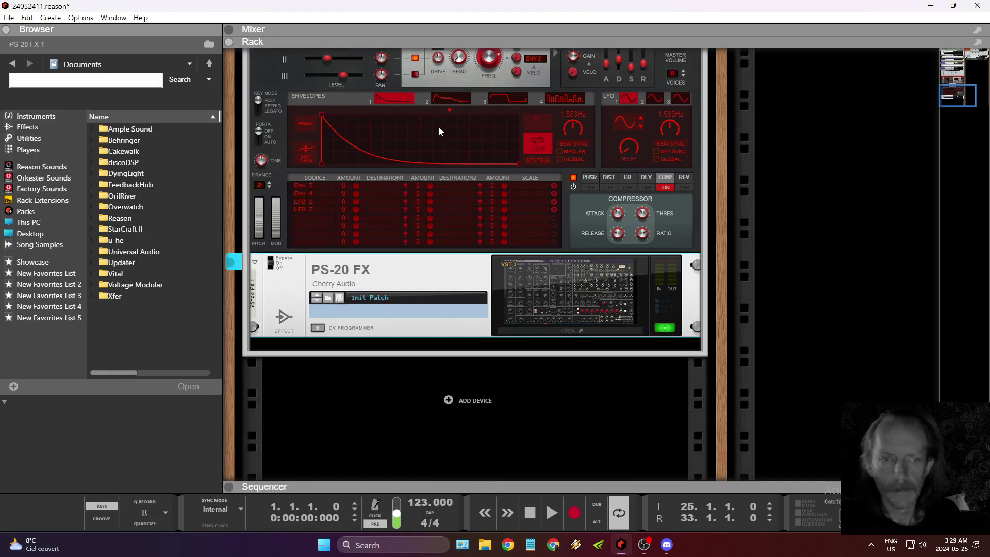
Add Cherry Audio's PS-20 instrument to the Combinator, between Europa and the PS-20 FX.
left_click(53, 118)
scroll(186, 148, "down", 10)
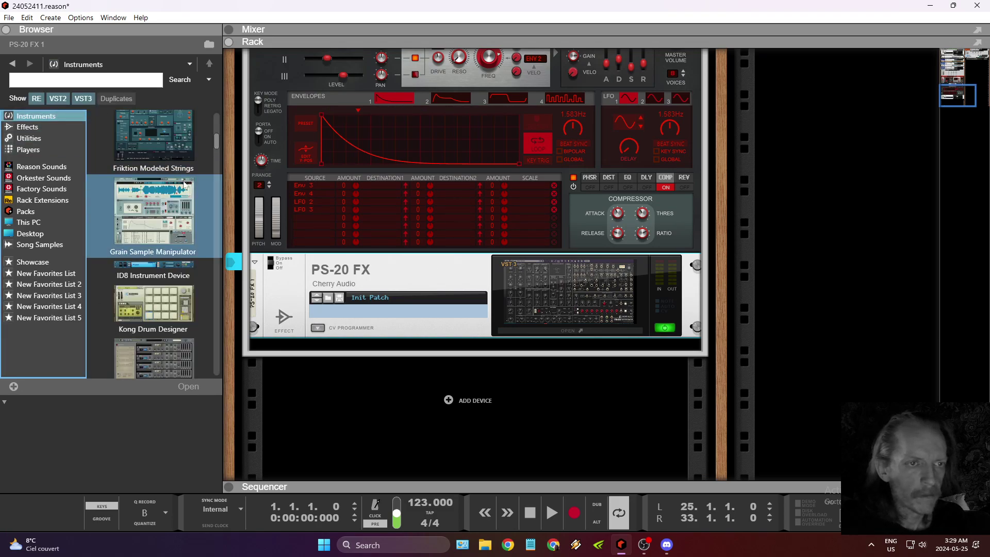
scroll(183, 191, "down", 6)
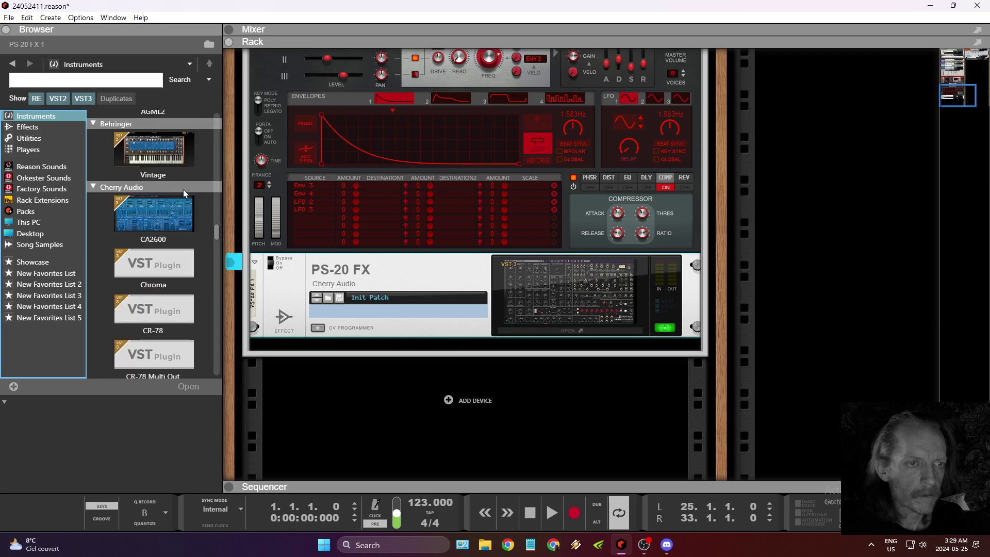
scroll(181, 206, "down", 4)
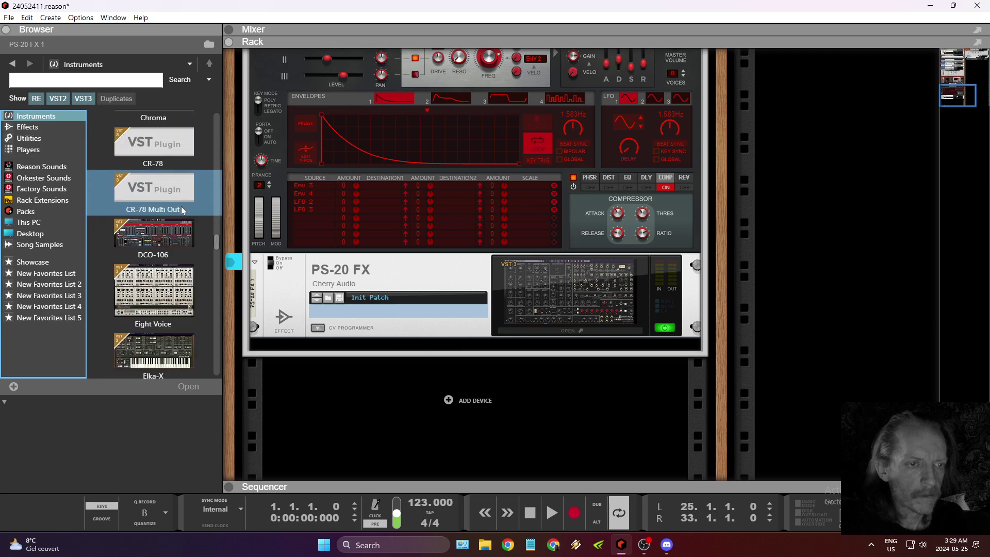
scroll(181, 206, "down", 3)
mouse_move(172, 234)
left_mouse_down()
mouse_move(459, 325)
mouse_move(448, 290)
left_mouse_up()
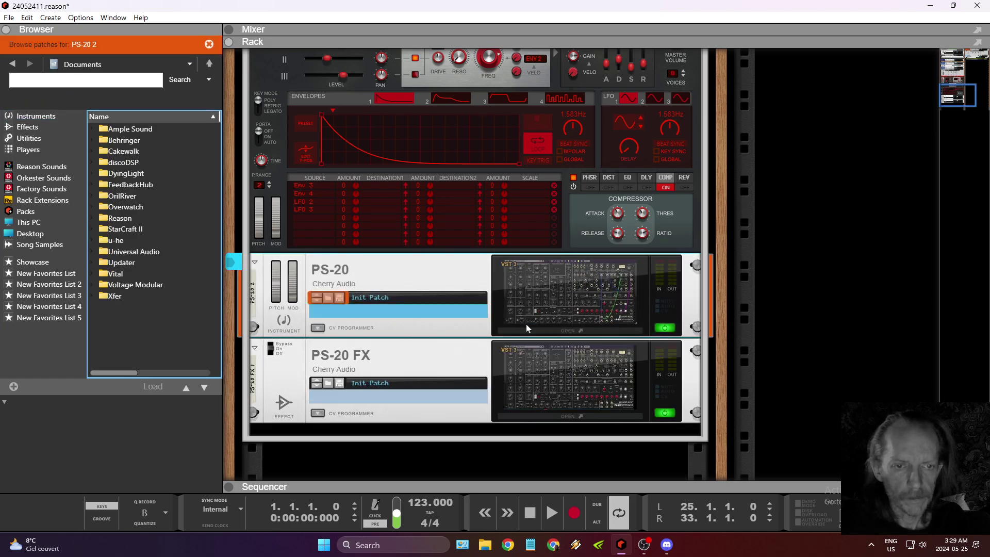
Delete the PS-20 FX device from the Combinator.
left_click(523, 355)
right_click(523, 355)
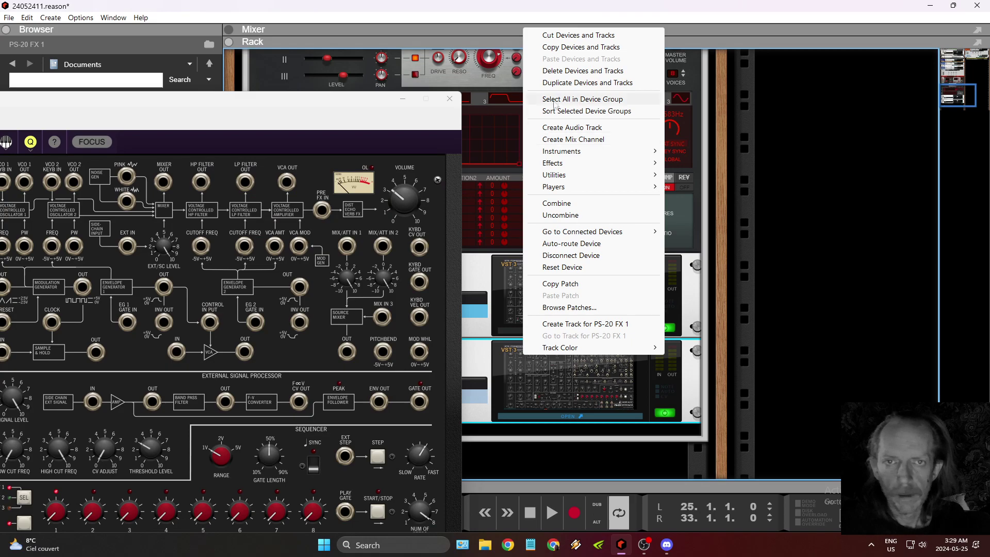
left_click(583, 71)
left_click(78, 373)
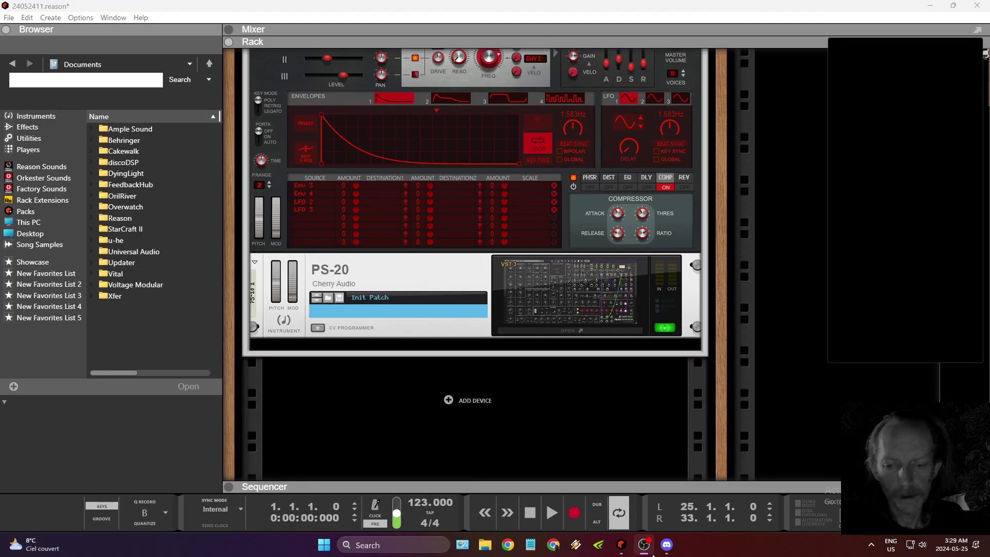
Adjust the new PS-20's volume, highpass and lowpass cutoffs, and oscillator 1 scale, closing its panel when done.
left_click(549, 295)
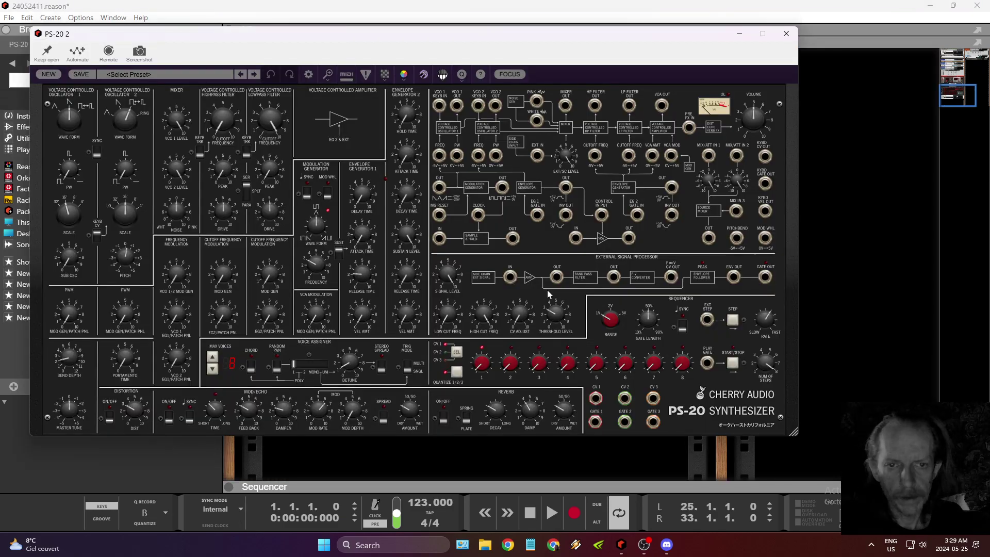
left_click_drag(755, 136, 775, 161)
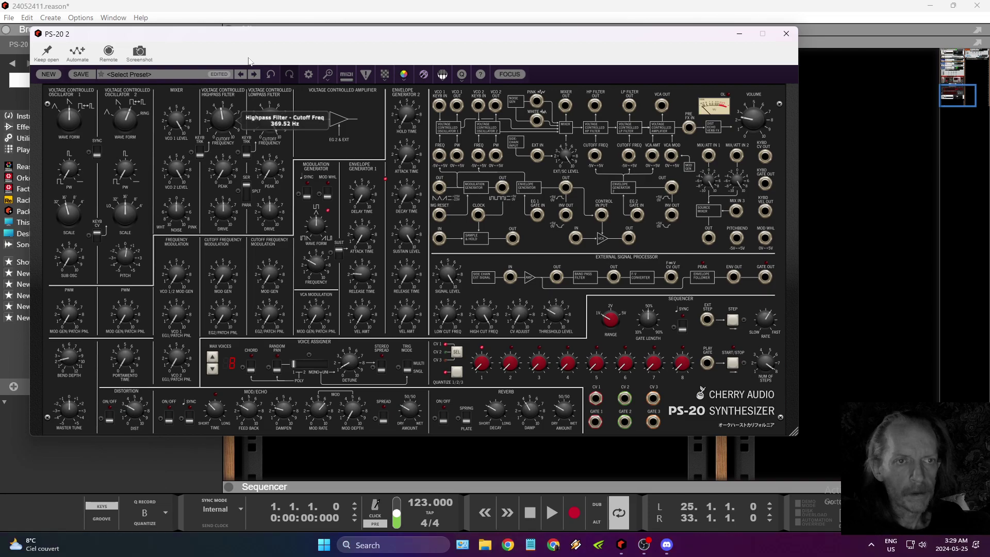
left_click_drag(268, 123, 284, 155)
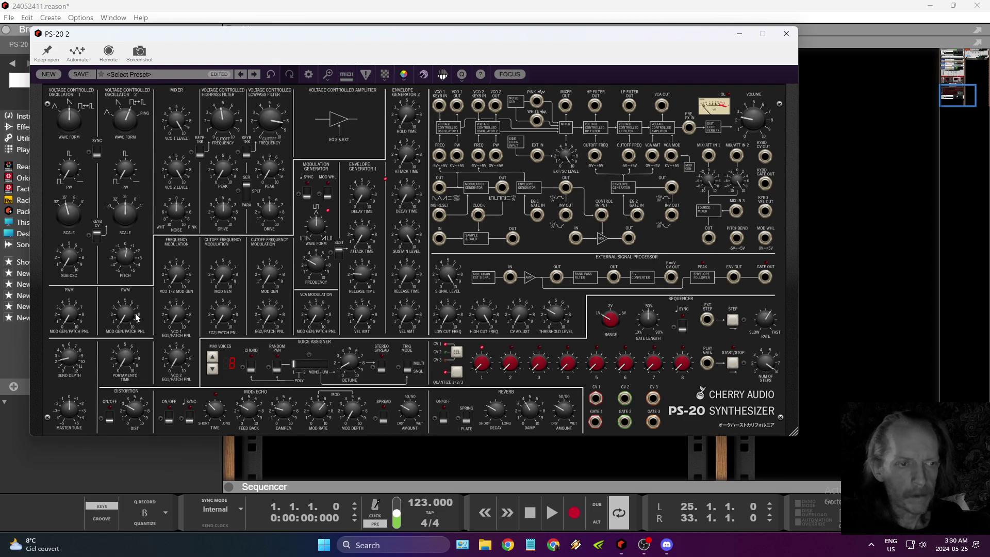
left_click_drag(70, 214, 146, 132)
left_click(787, 34)
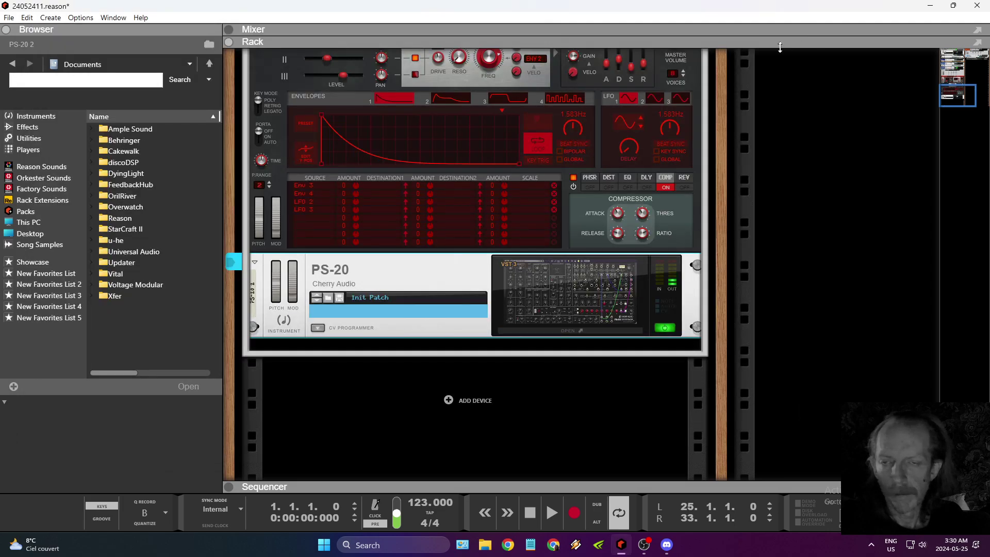
Limit the PS-20 to one voice with mod/echo and reverb on, and dismiss its panel and the on-screen piano keys.
left_click(570, 288)
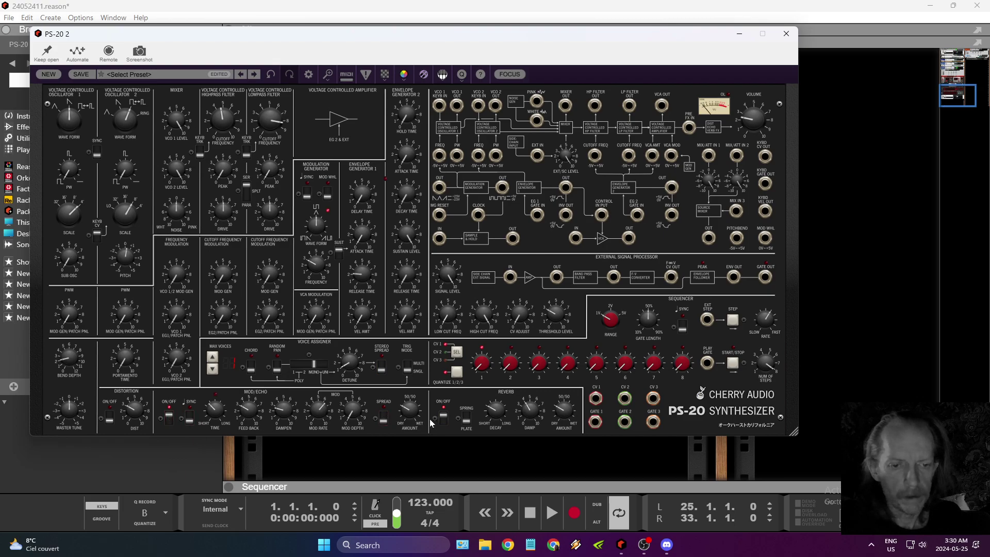
mouse_move(412, 422)
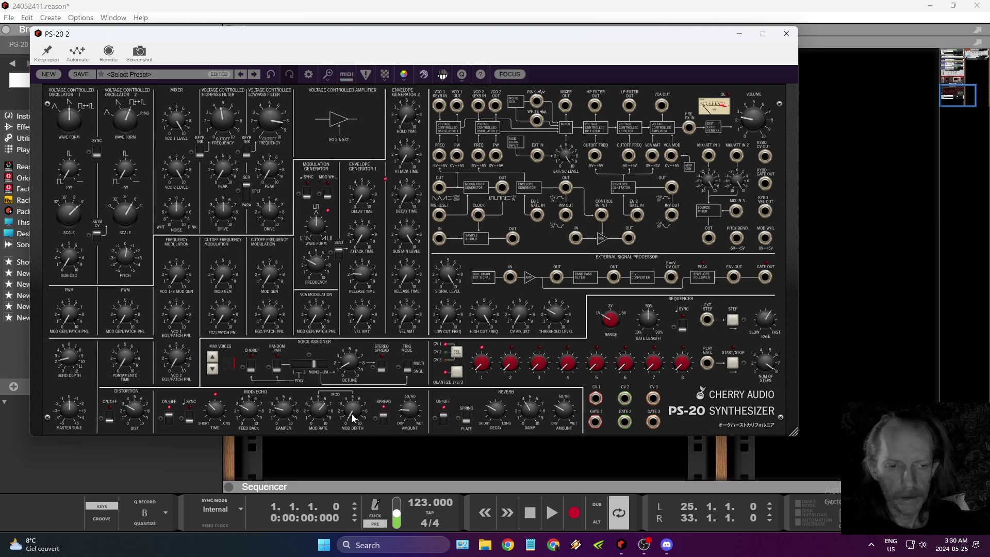
left_click(786, 33)
key("F4")
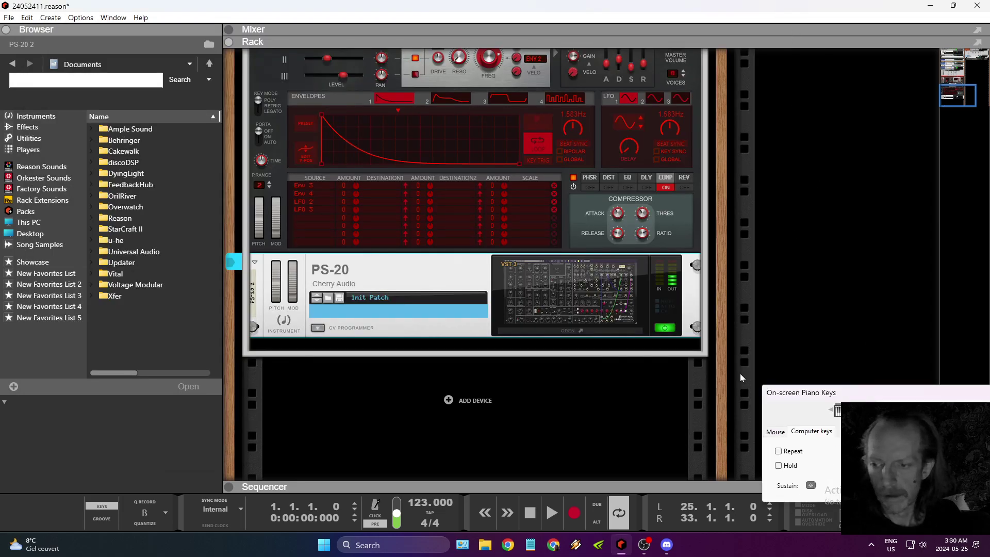
left_click(748, 270)
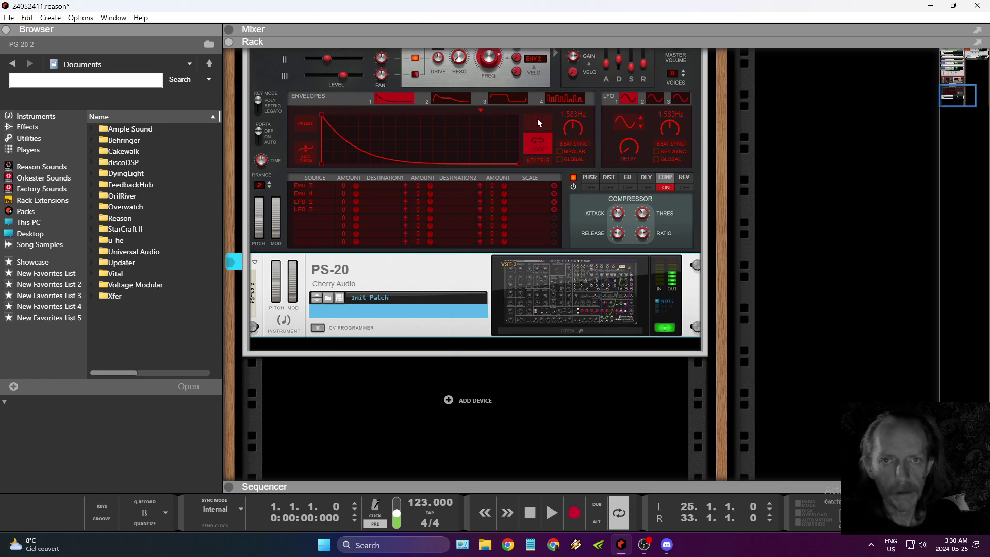
Set the PS-20's oversampling quality to 2x and close its panel.
scroll(496, 137, "up", 3)
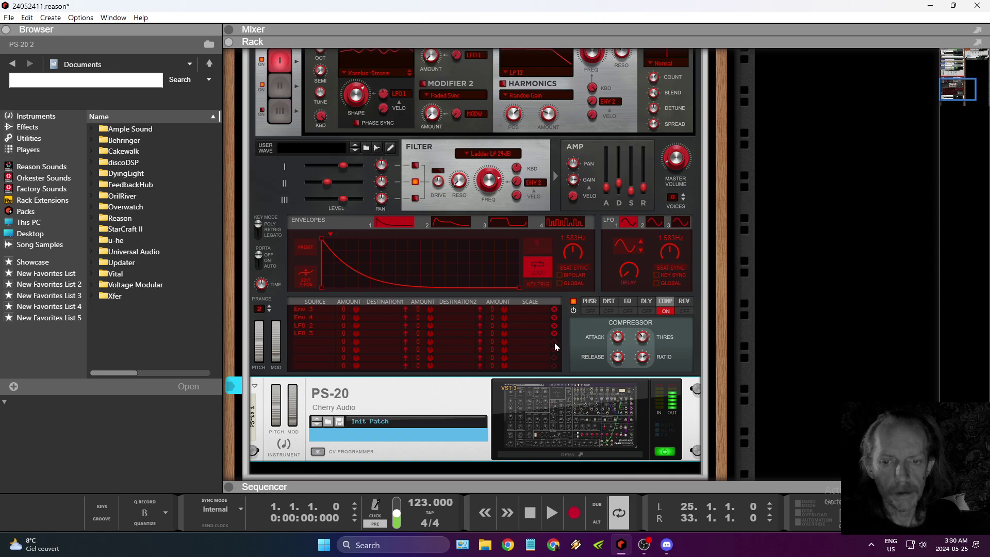
left_click(566, 404)
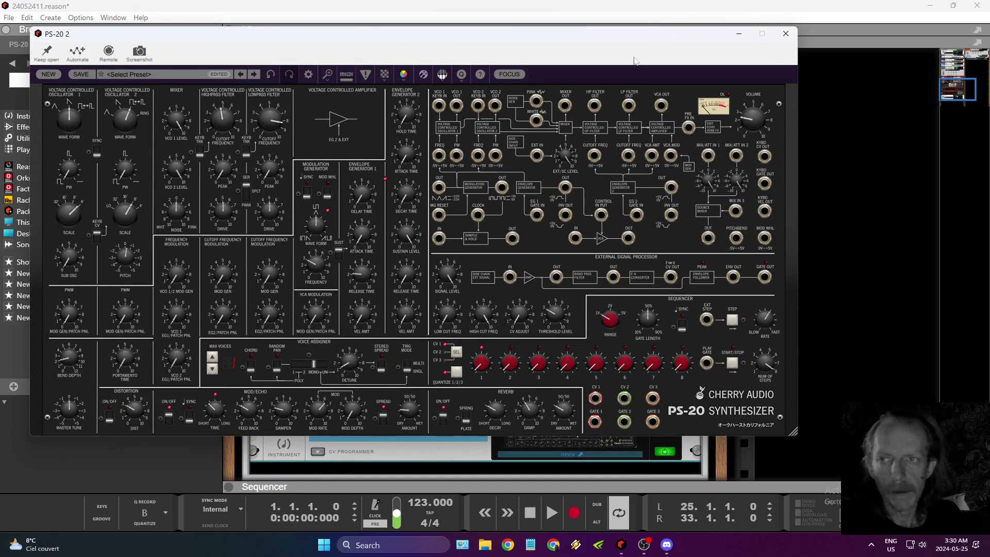
left_click(464, 74)
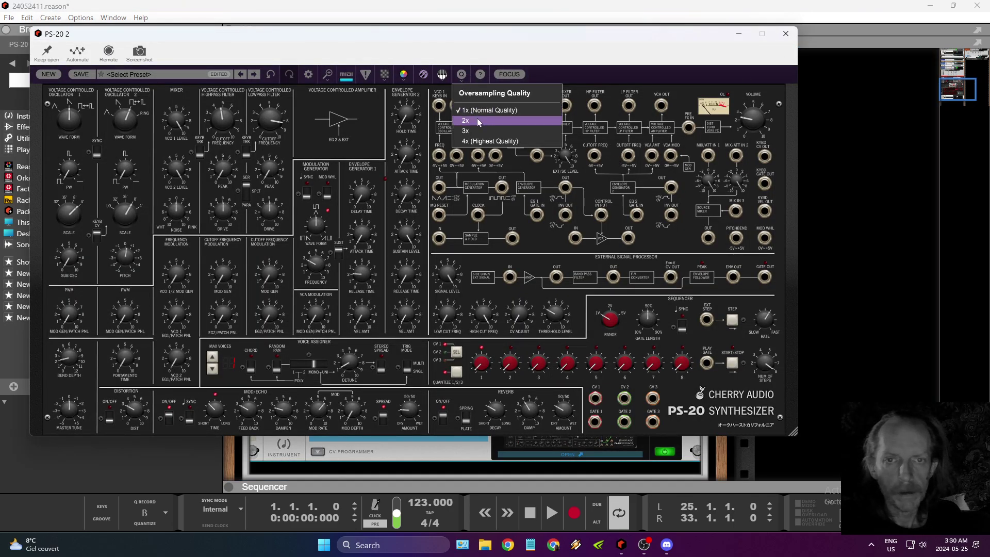
left_click(479, 123)
left_click(786, 34)
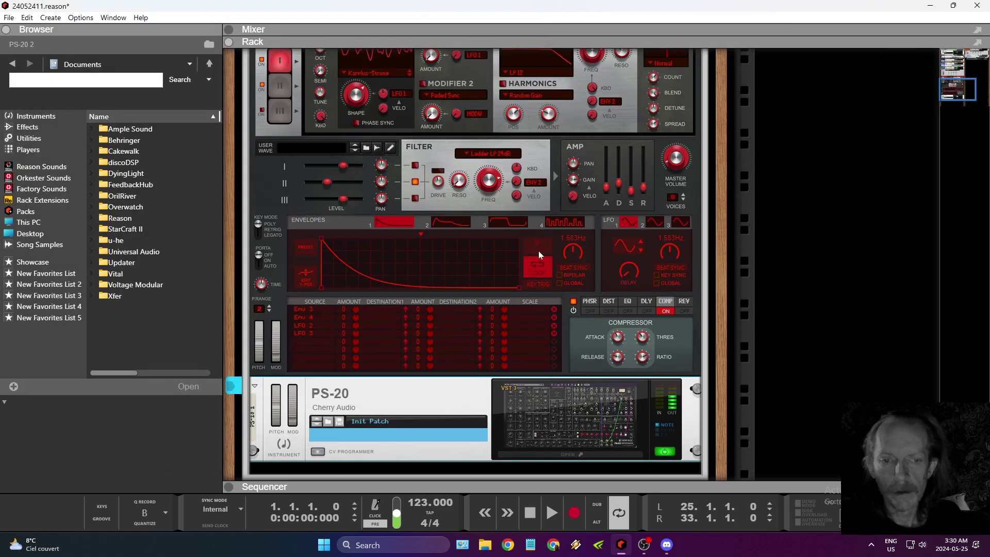
Move the PS-20's stereo audio output from Combinator mixer inputs 5 and 6 to inputs 3 and 4, and check the cabling.
scroll(550, 239, "up", 5)
left_click(306, 109)
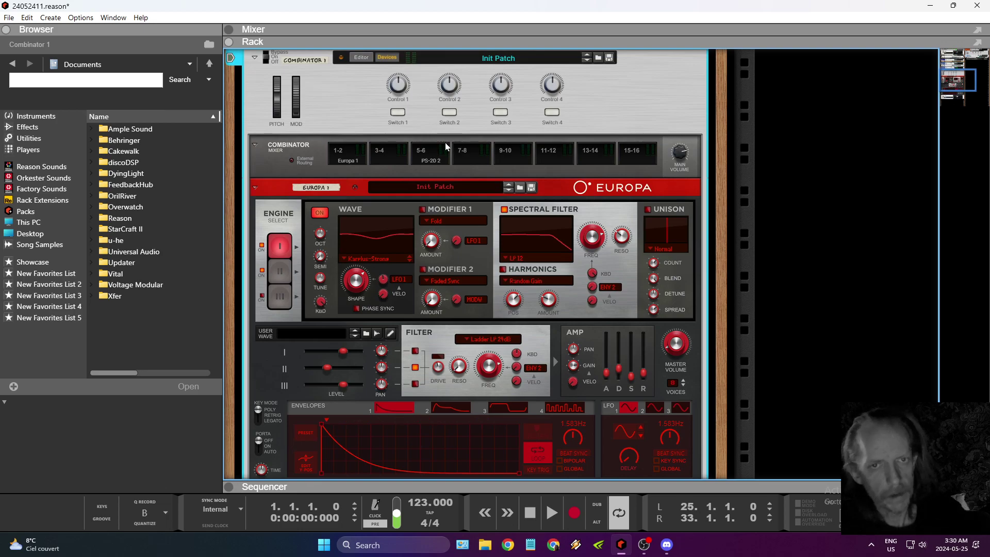
key("Tab")
mouse_move(467, 164)
left_mouse_down()
mouse_move(438, 165)
mouse_move(451, 165)
left_mouse_up()
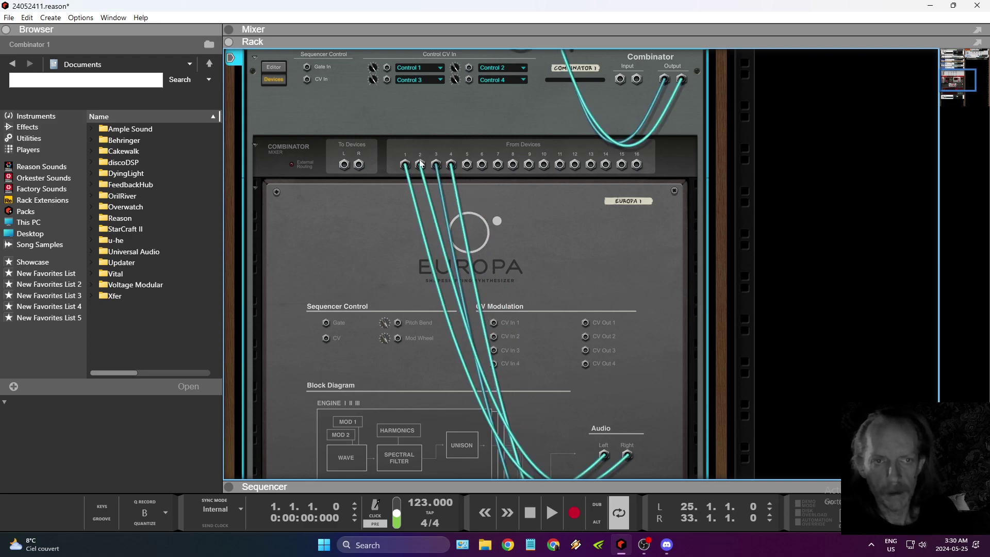
scroll(389, 172, "down", 3)
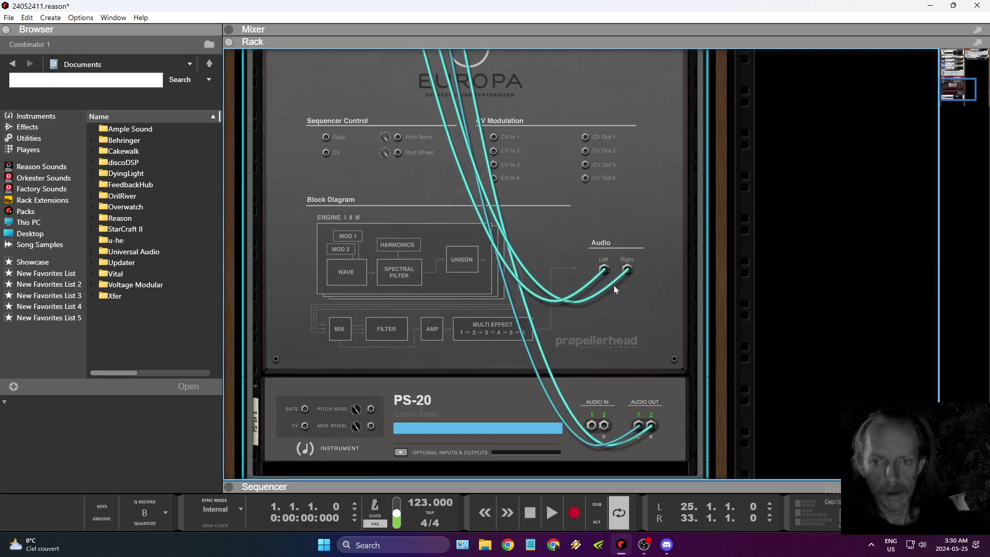
scroll(589, 254, "up", 3)
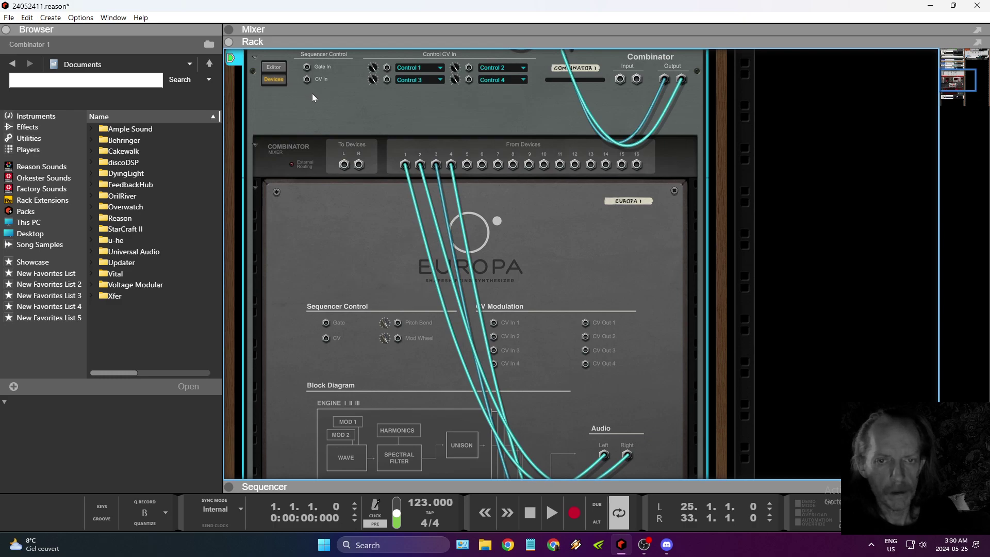
Select Europa alone, return to the rack's front side, and reselect the whole Combinator.
left_click(274, 208)
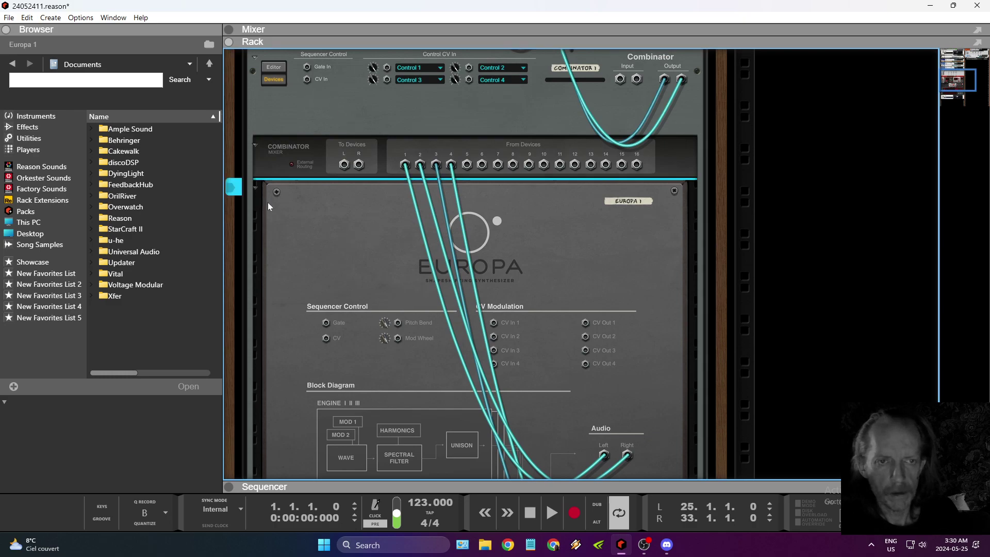
scroll(307, 175, "down", 2)
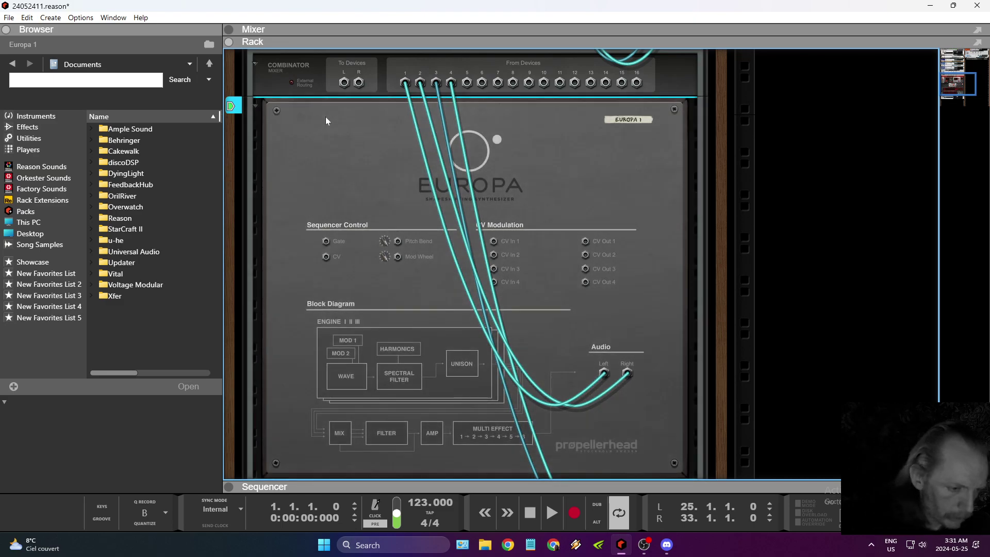
key("Tab")
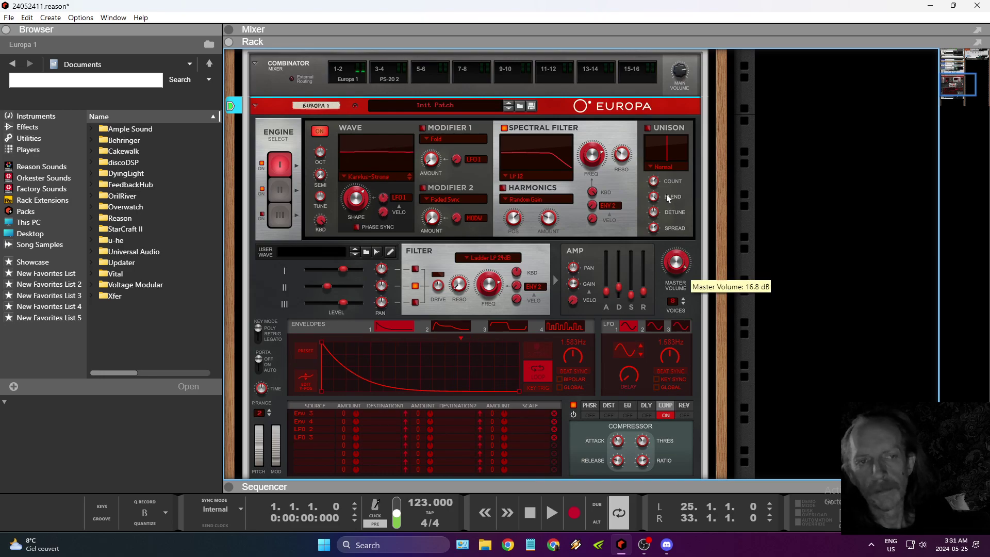
key("Up")
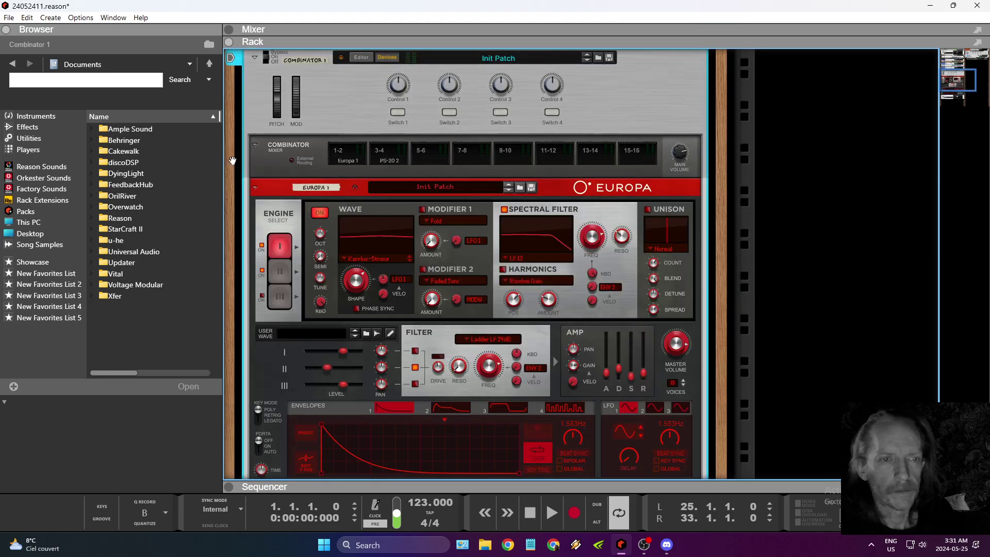
right_click(270, 155)
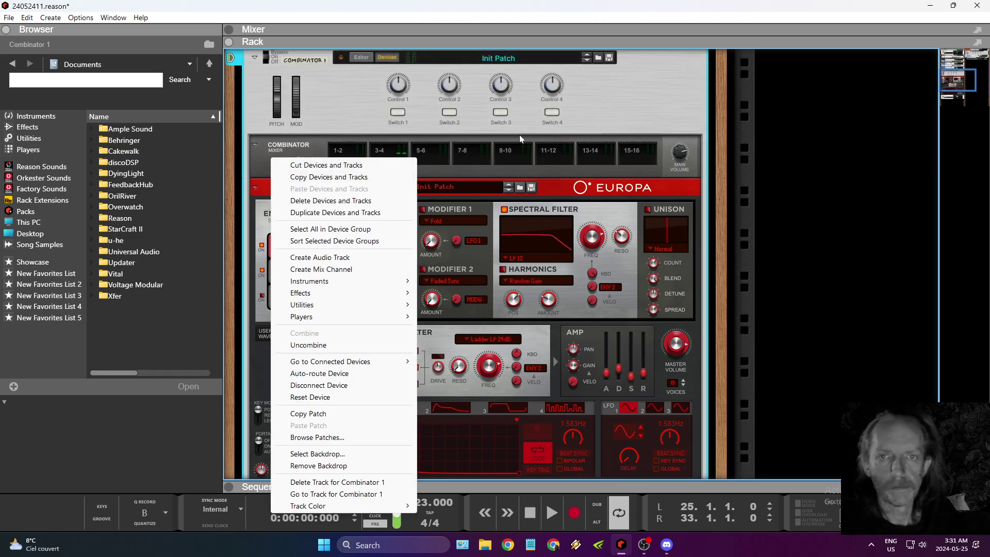
left_click(580, 116)
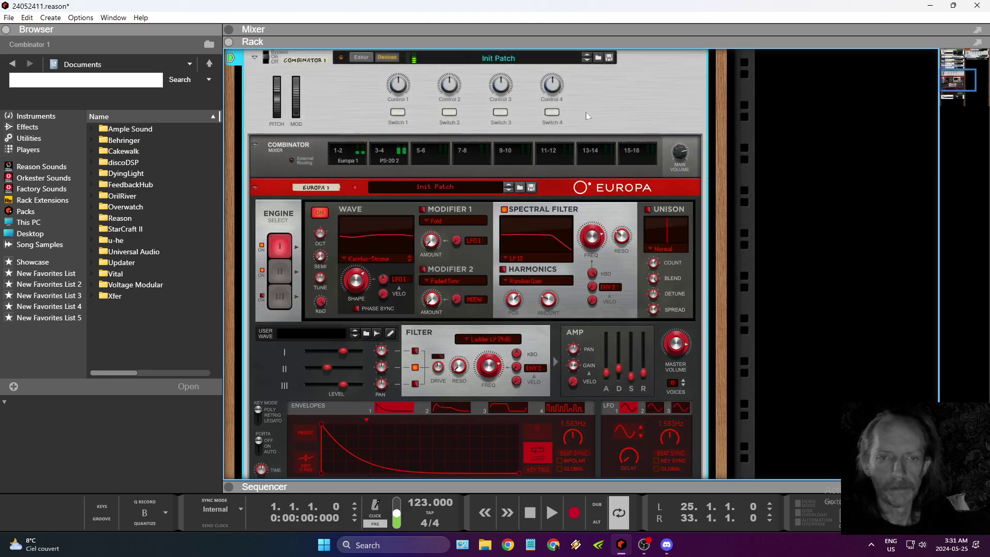
scroll(646, 306, "down", 5)
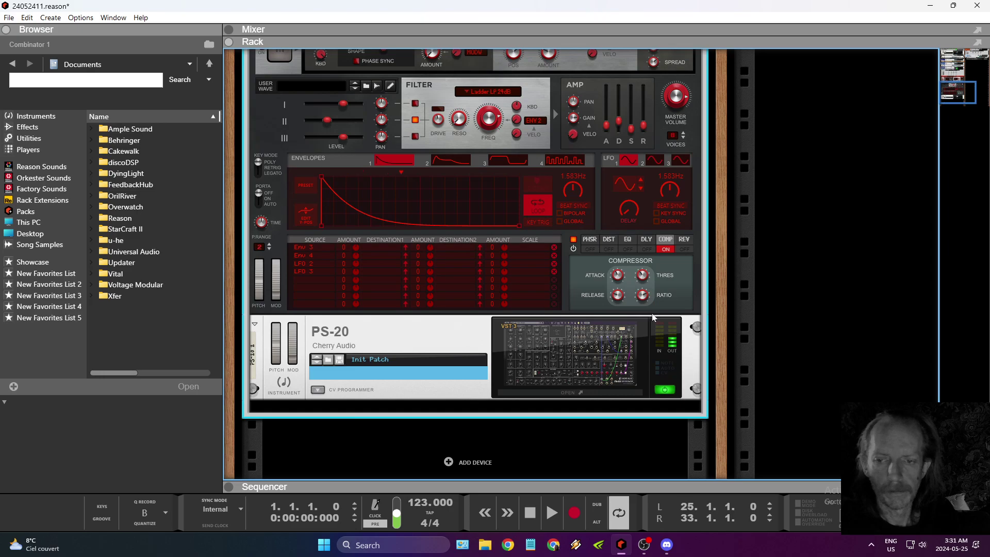
Set Europa's filter modulation source to Envelope 1 and switch off the looping of its envelope.
left_click(648, 265)
left_click(648, 249)
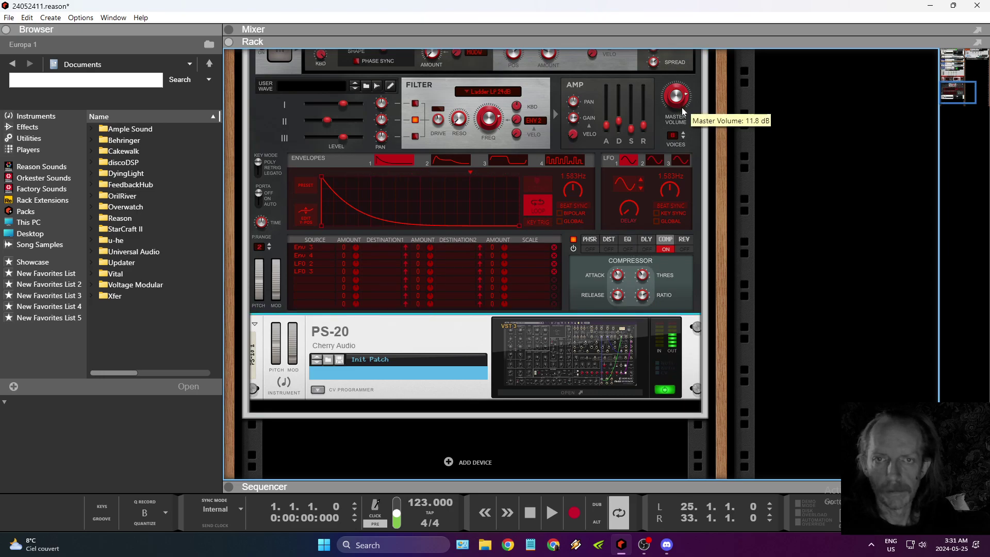
left_click(537, 121)
left_click(572, 150)
left_click_drag(493, 121, 498, 129)
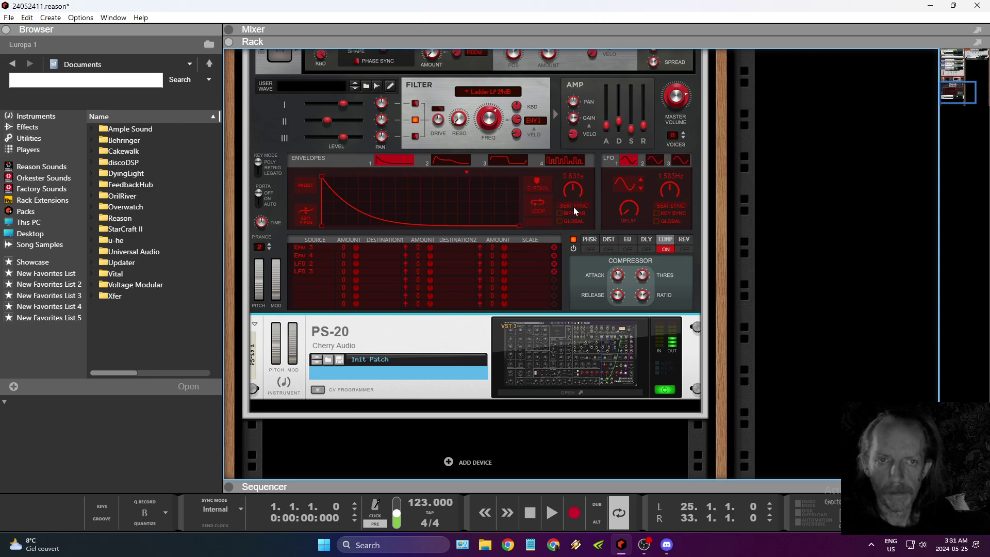
Open the Combinator's PS-20 and raise Envelope Generator 2's sustain level, with the release time at about 1662 ms.
left_click(599, 339)
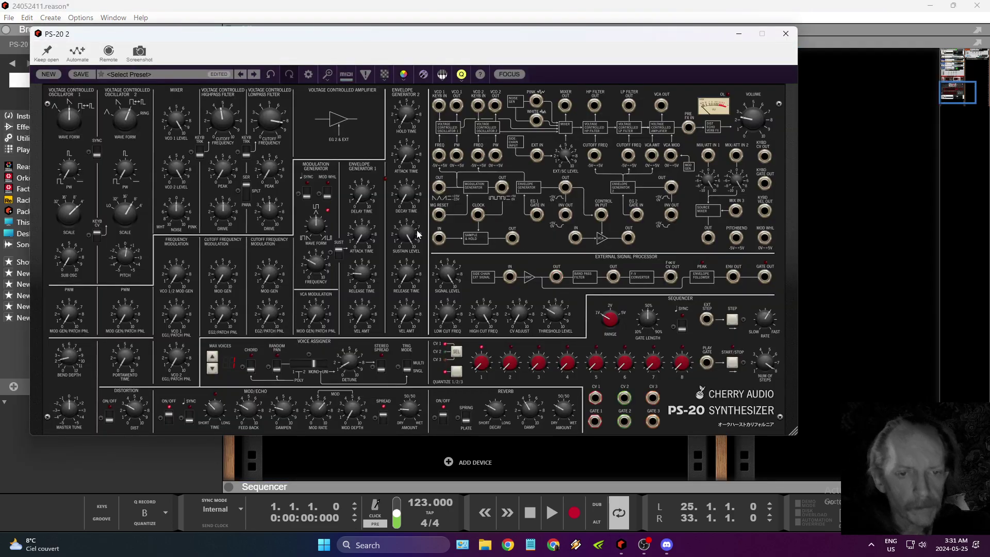
left_click_drag(413, 257, 411, 214)
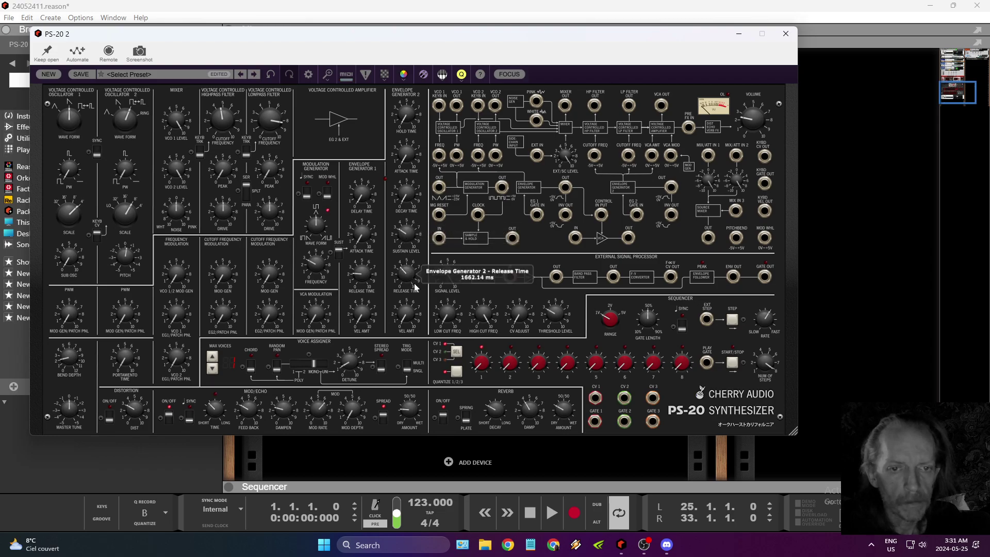
scroll(415, 288, "down", 5)
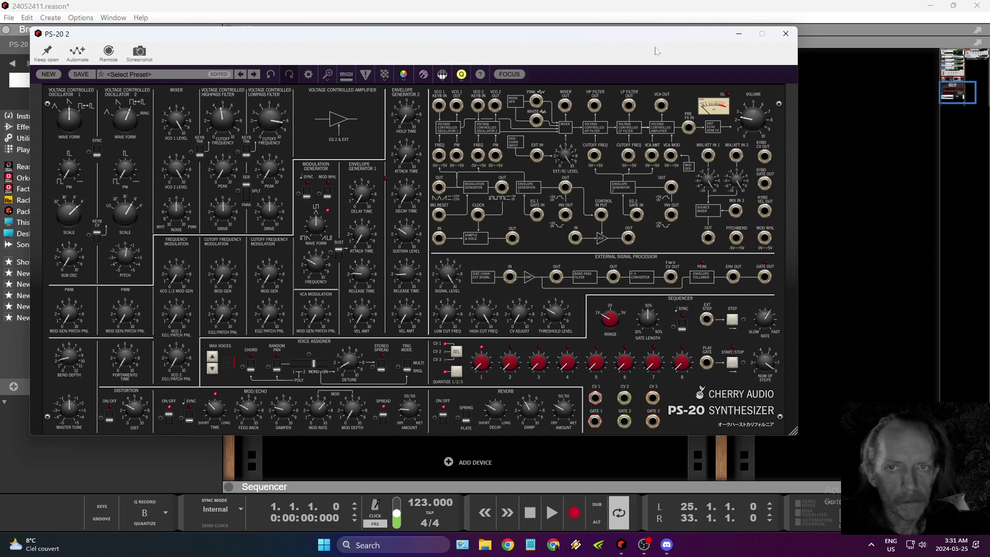
Clear the PS-20 editor out of the way and raise the release in Europa's amp envelope.
left_click_drag(651, 52, 651, 408)
left_click(647, 130)
left_click_drag(647, 130, 649, 114)
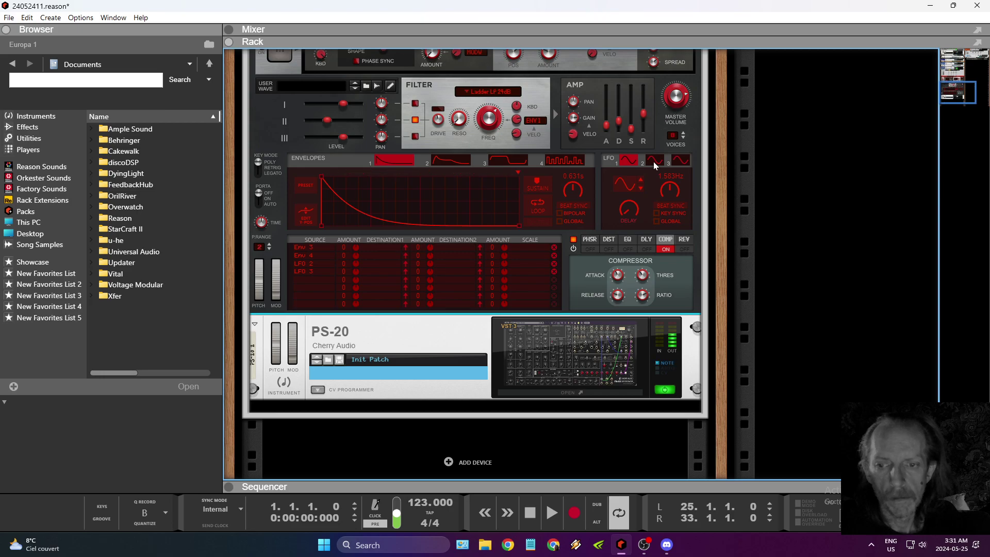
Expand the Combinator 1 mix channel in the rack and show its insert effects area.
left_click(407, 340)
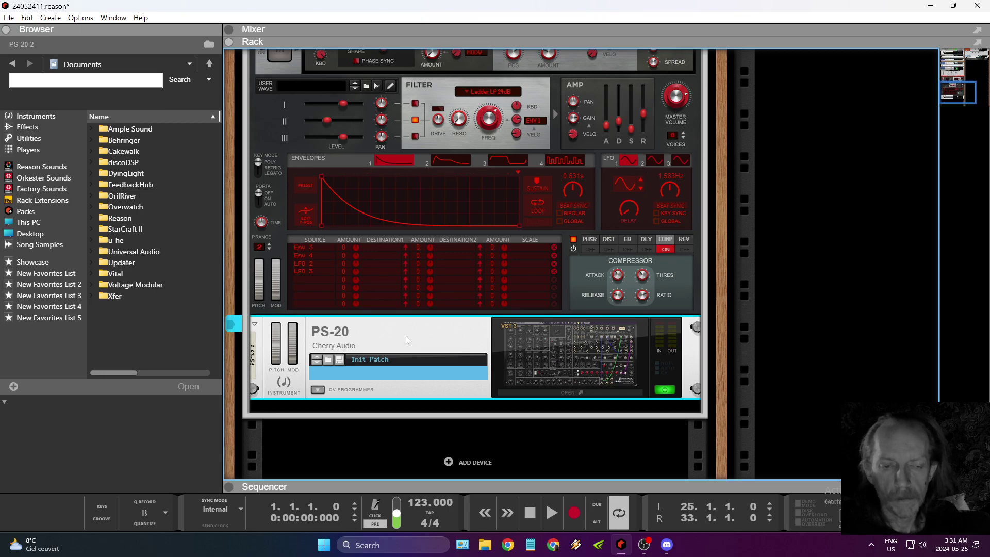
scroll(402, 406, "up", 5)
right_click(331, 108)
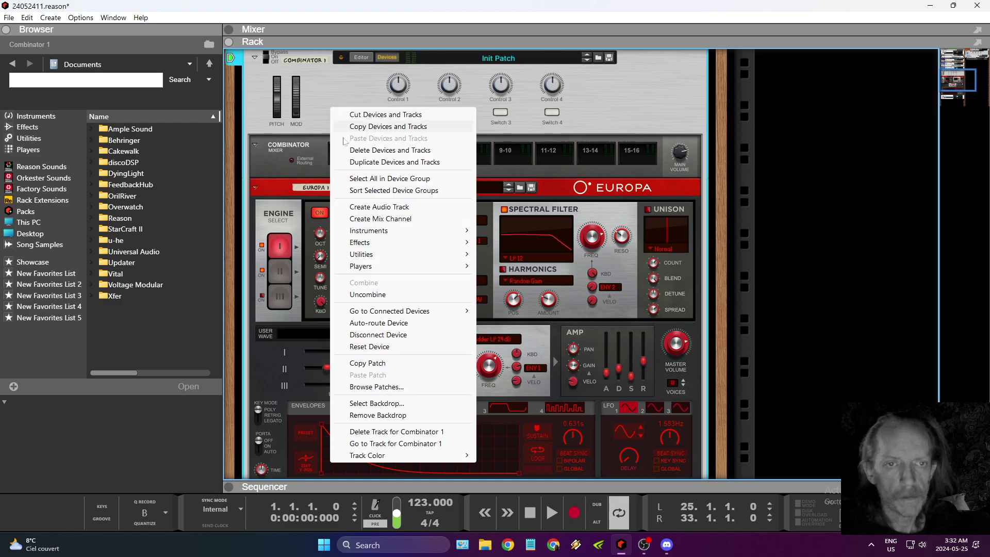
key("Escape")
scroll(239, 355, "up", 5)
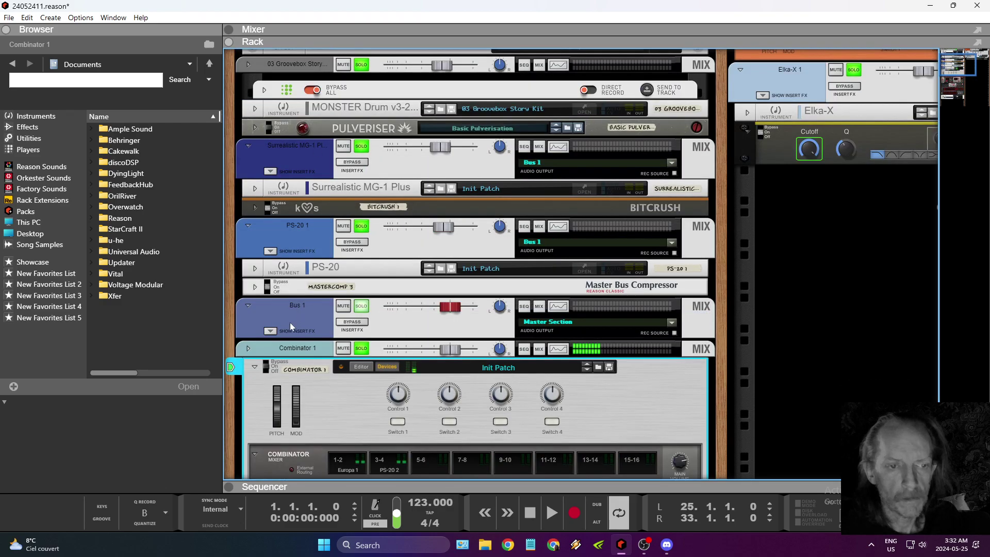
left_click(248, 348)
left_click(270, 374)
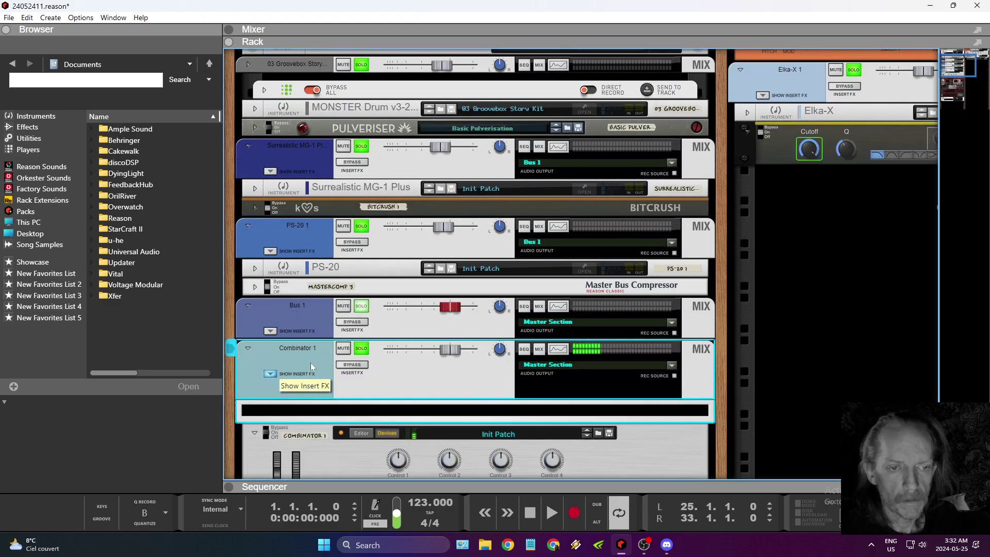
Add an MClass Compressor to Combinator 1's insert effects, lower its threshold and set its output gain to 2.1 dB.
right_click(333, 411)
mouse_move(413, 178)
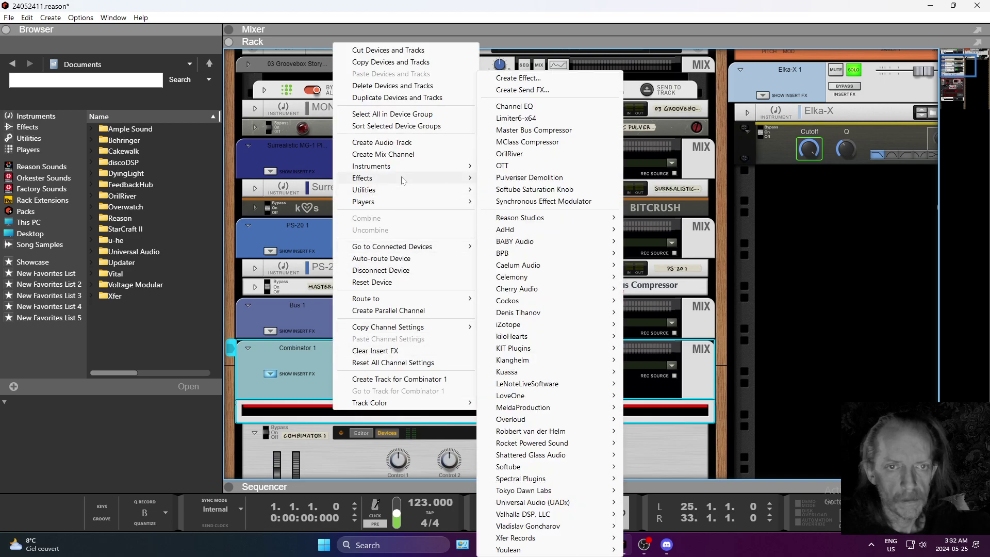
left_click(568, 142)
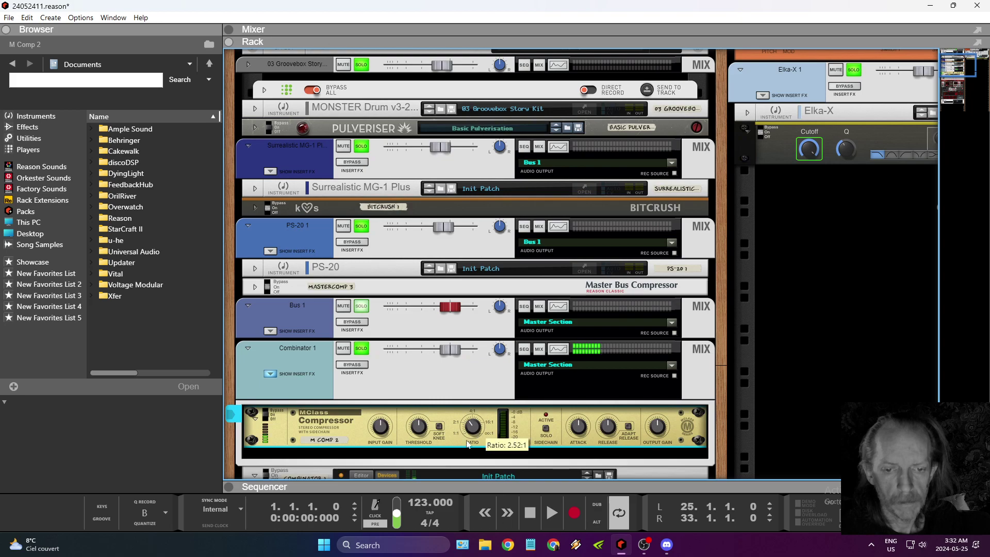
mouse_move(423, 437)
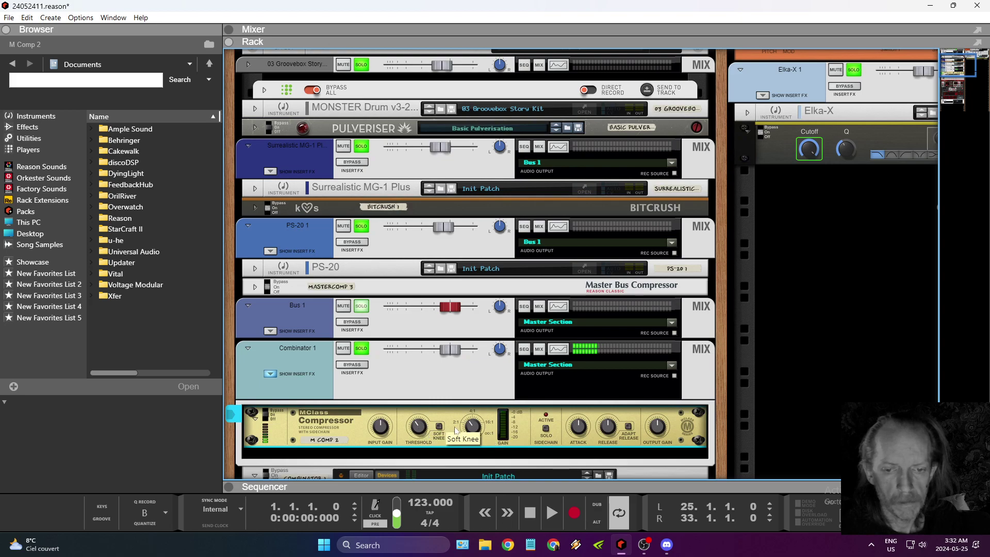
mouse_move(664, 421)
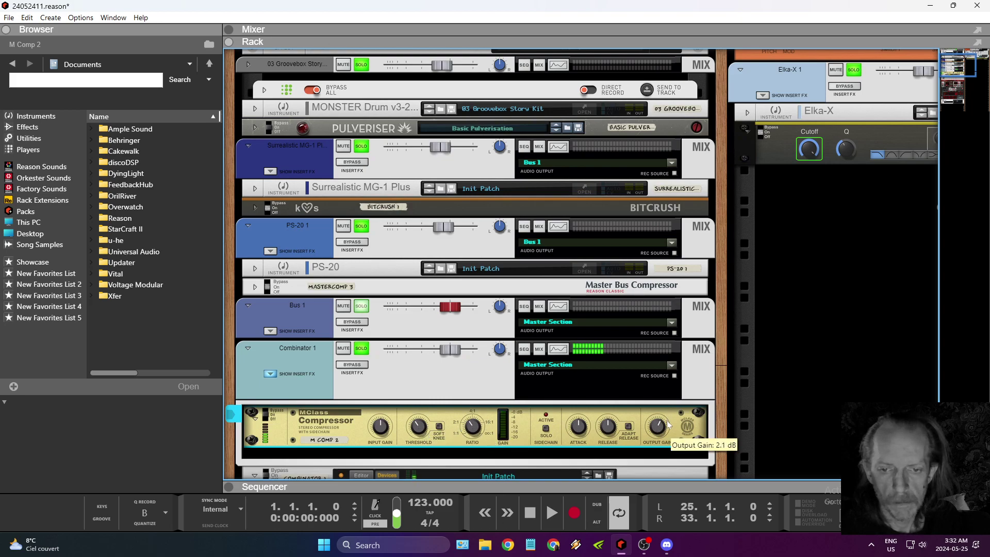
Enable the high-pass filter on Combinator 1's channel EQ and set its frequency to about 289 Hz.
left_click(558, 349)
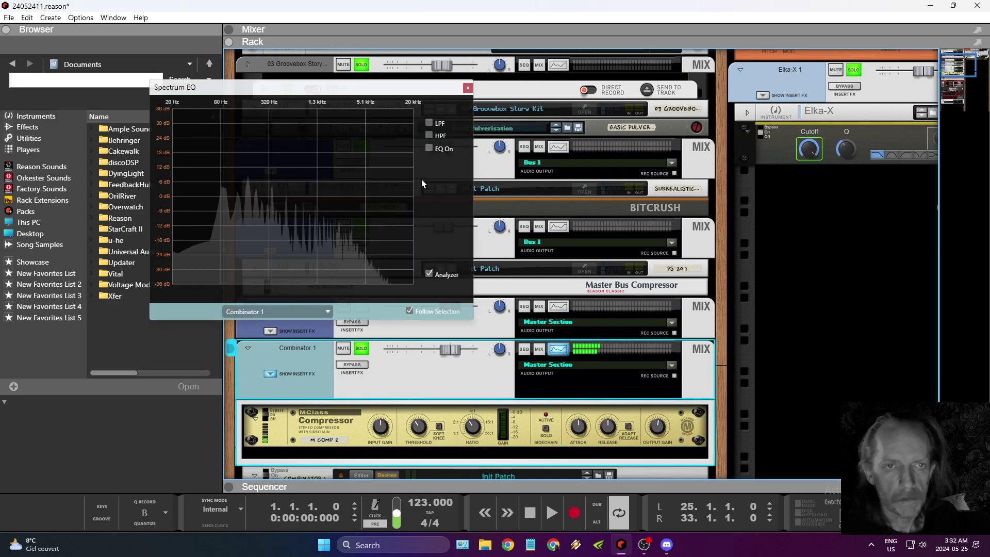
left_click(428, 135)
left_click_drag(259, 201, 266, 201)
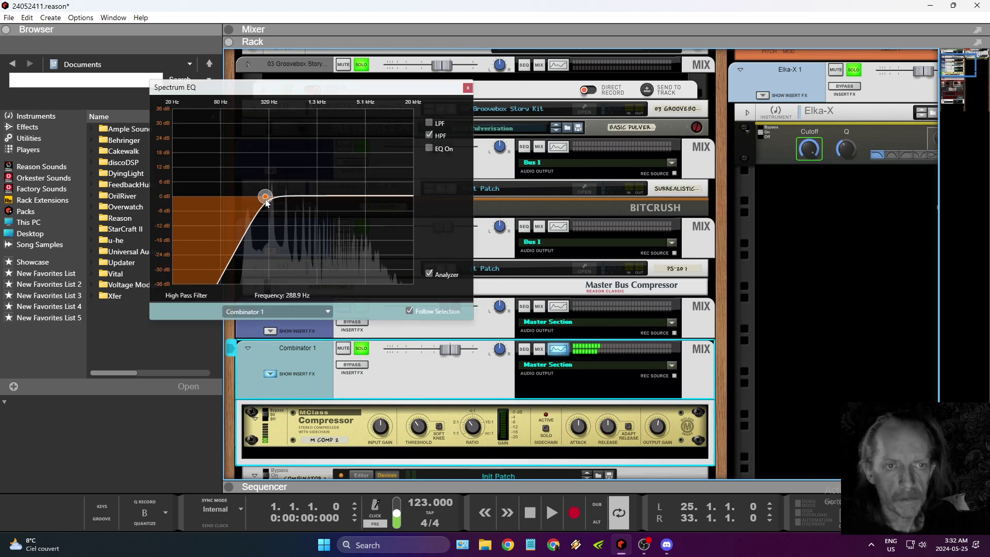
left_click(468, 88)
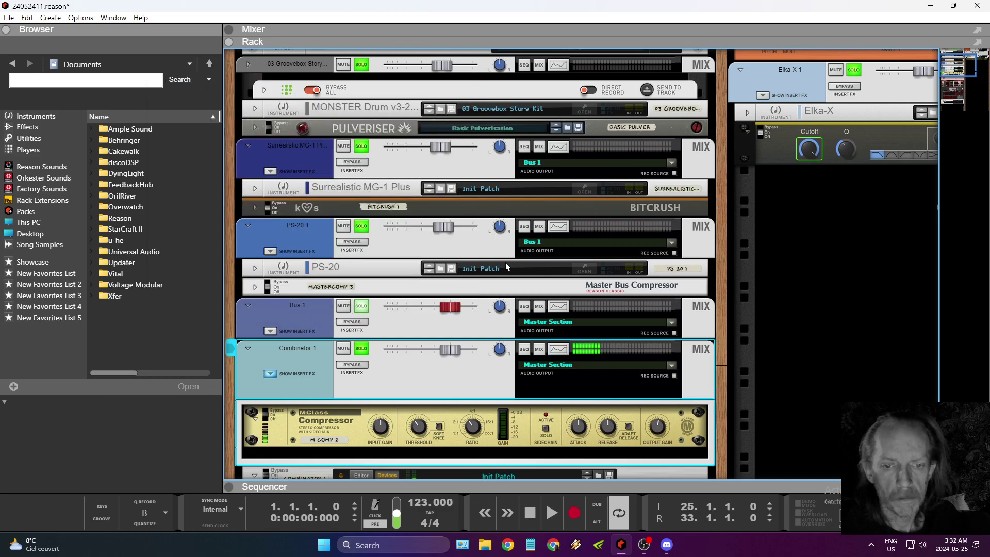
Adjust the MClass Compressor to 3.9 dB input gain, -22.7 dB threshold and 283 ms release.
left_click(419, 429)
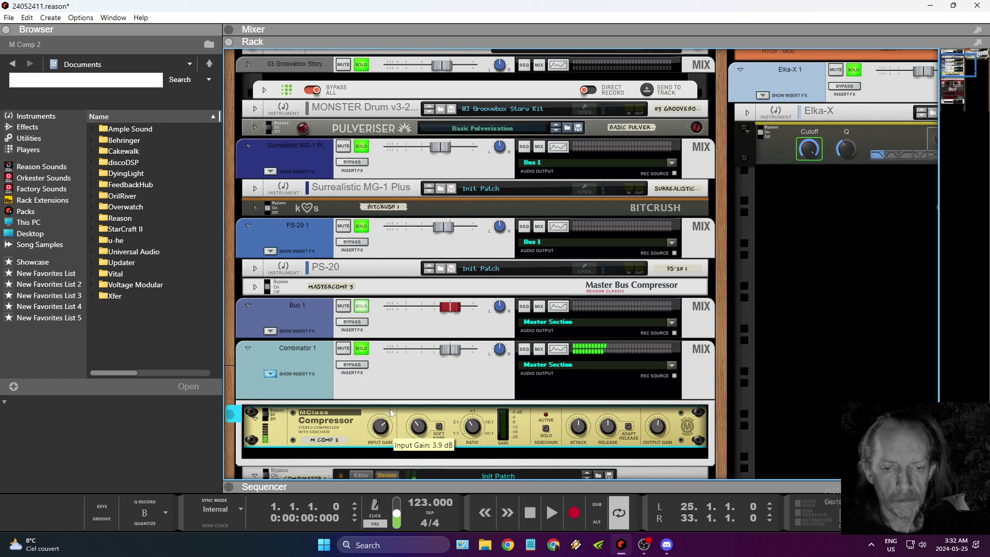
mouse_move(478, 421)
mouse_move(422, 428)
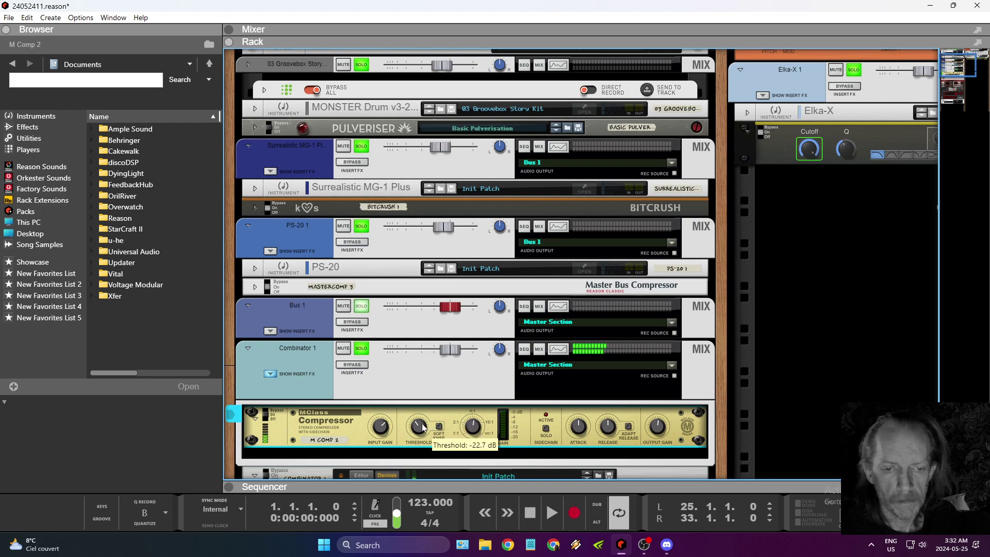
mouse_move(583, 439)
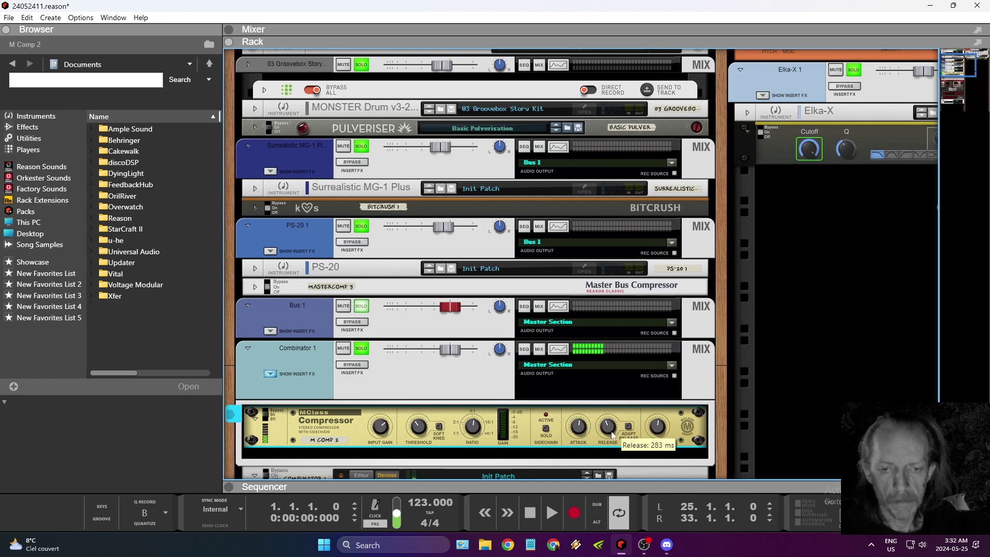
Open the editor of the PS-20 inside Combinator 1 and adjust Envelope Generator 2's attack time and sustain level.
left_click_drag(628, 481, 629, 49)
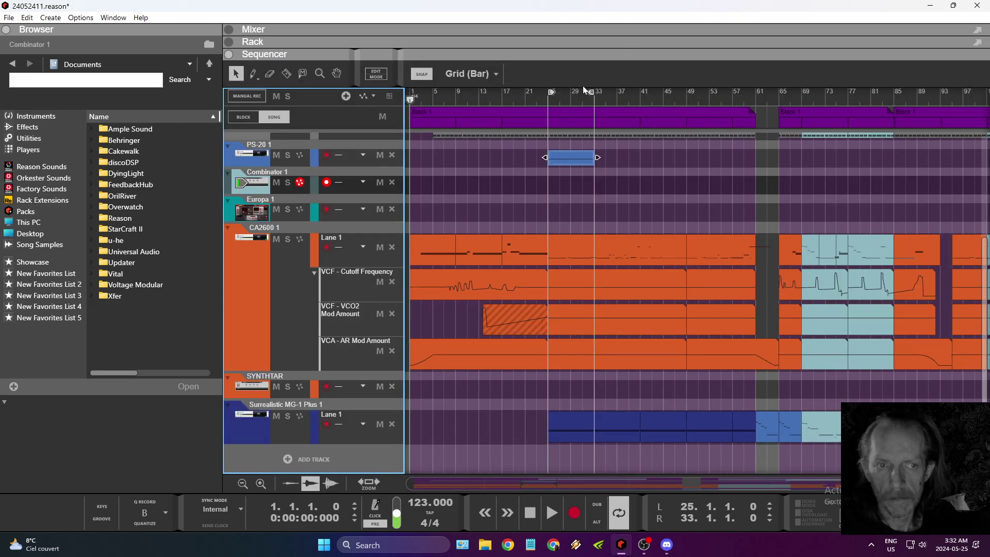
double_click(254, 213)
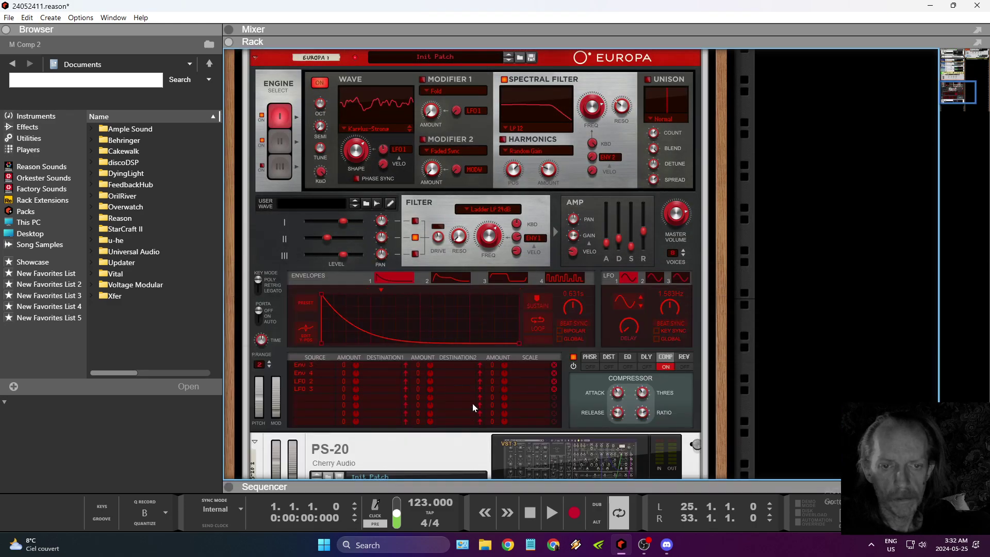
scroll(472, 412, "down", 3)
left_click(402, 262)
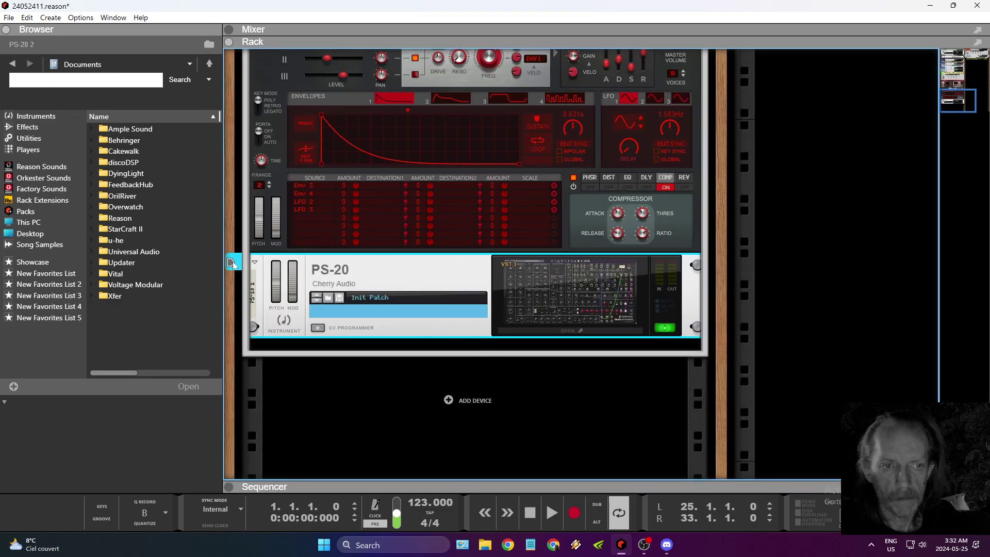
left_click(570, 331)
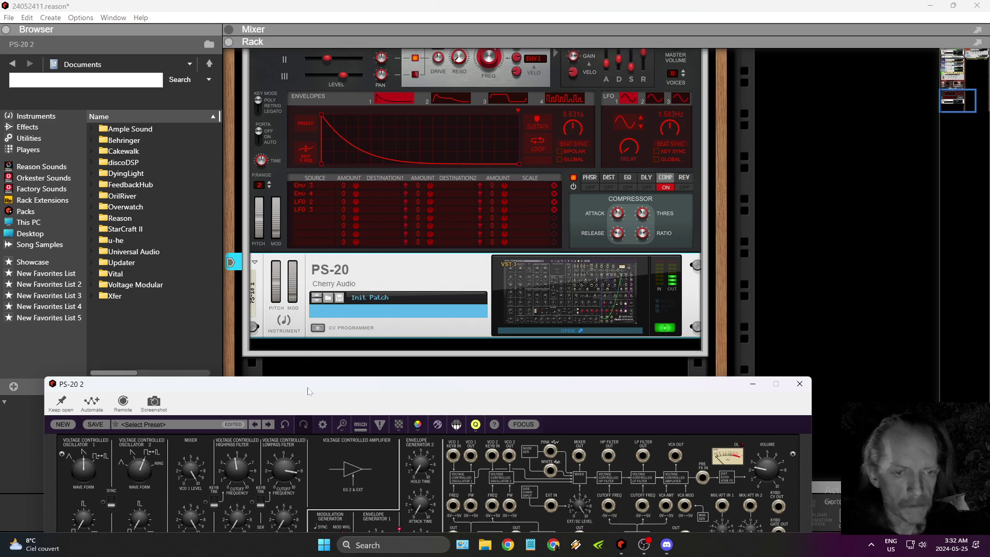
left_click_drag(308, 391, 405, 104)
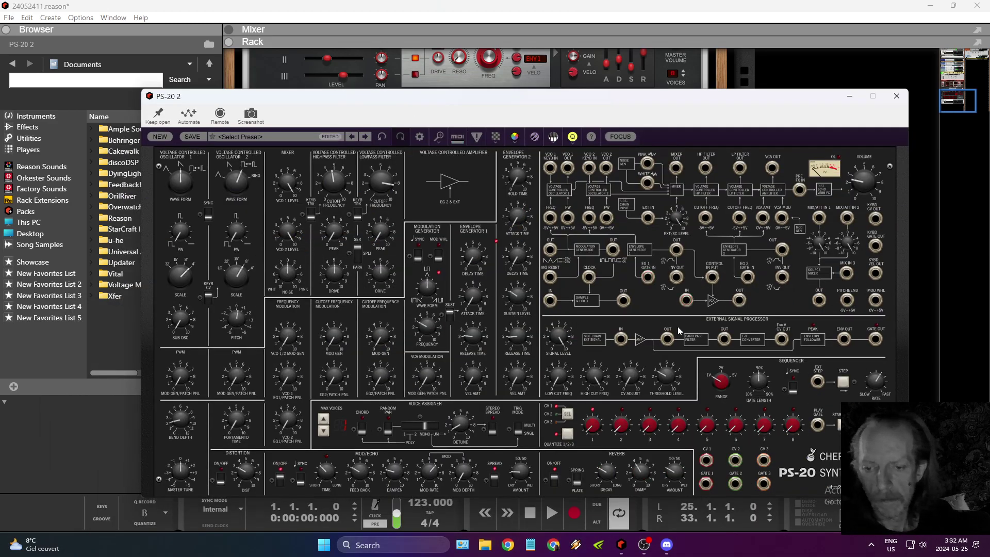
left_click_drag(517, 226, 517, 212)
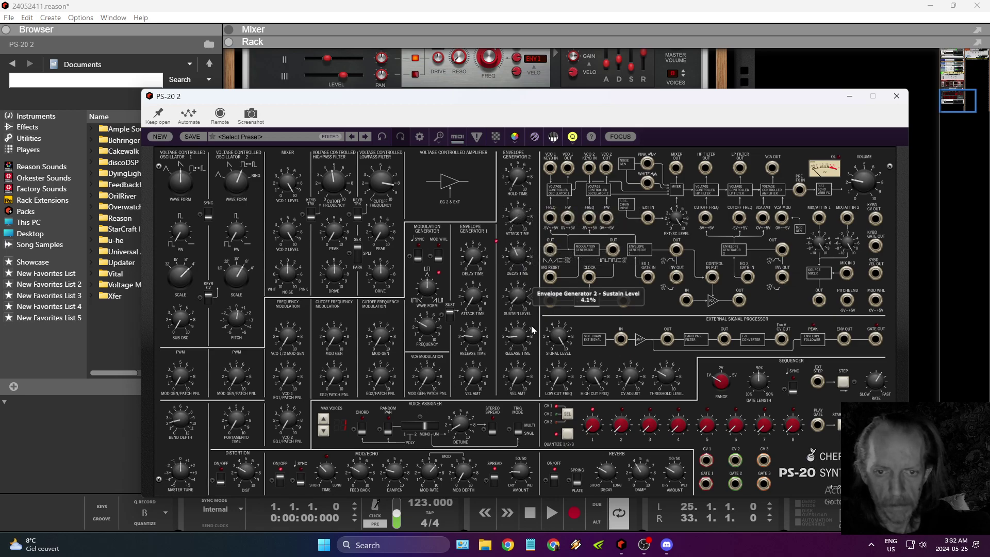
left_click_drag(519, 305, 526, 281)
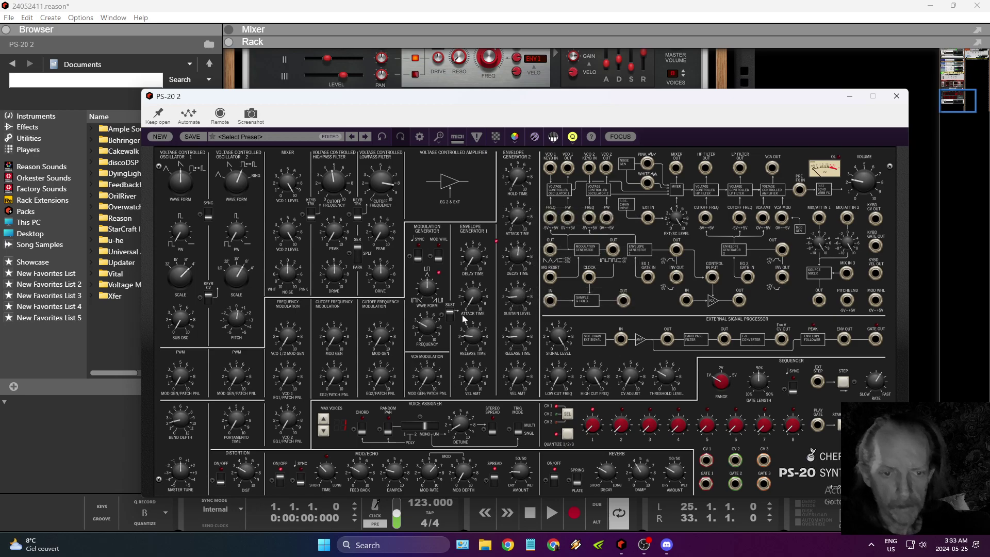
Adjust the PS-20's lowpass peak to about 36.4% and increase the drive on the highpass and lowpass filters.
left_click_drag(382, 233, 395, 143)
left_click_drag(382, 232, 382, 246)
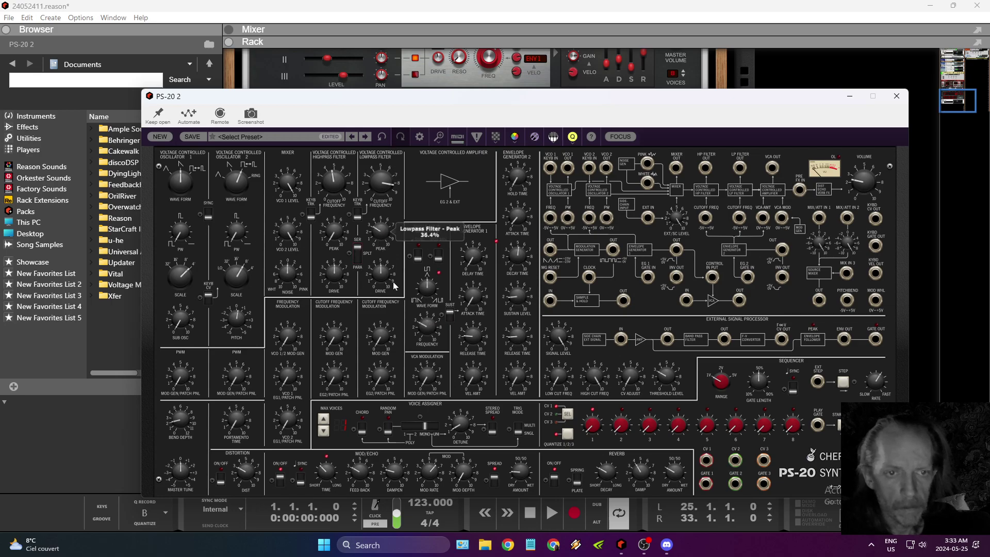
left_click_drag(344, 277, 342, 238)
left_click_drag(380, 278, 385, 255)
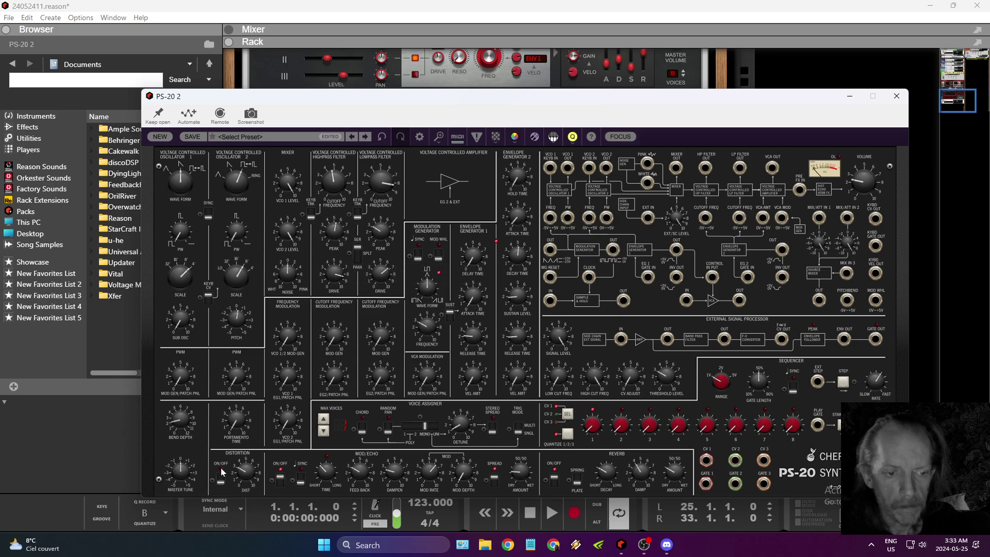
Switch on the PS-20's distortion with a higher amount and lower its output volume to about 2.1%.
left_click_drag(251, 477, 258, 464)
left_click_drag(867, 184, 878, 216)
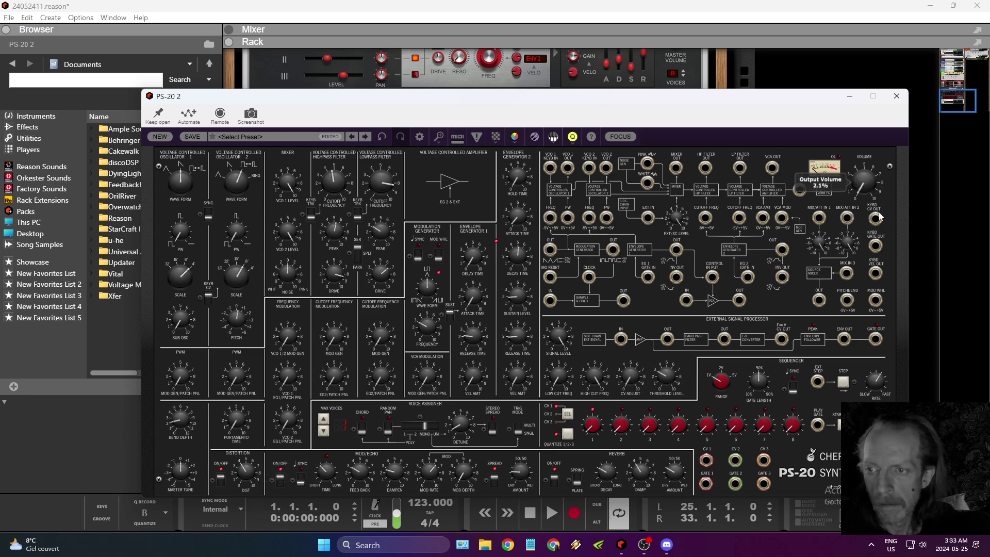
left_click(634, 103)
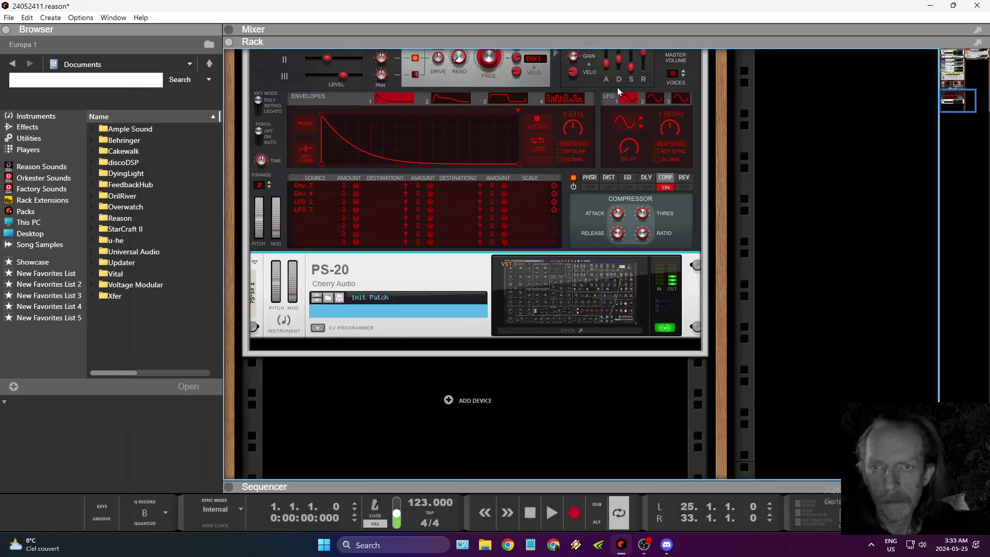
Display Europa's Engine II settings and return to the PS-20 at the end of the Combinator.
scroll(416, 191, "up", 4)
left_click(249, 141)
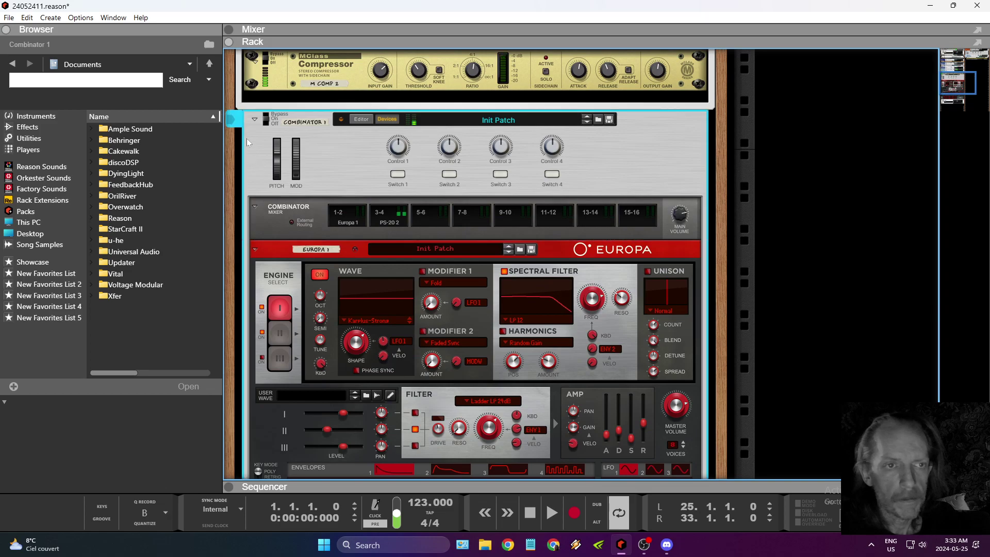
scroll(387, 140, "down", 2)
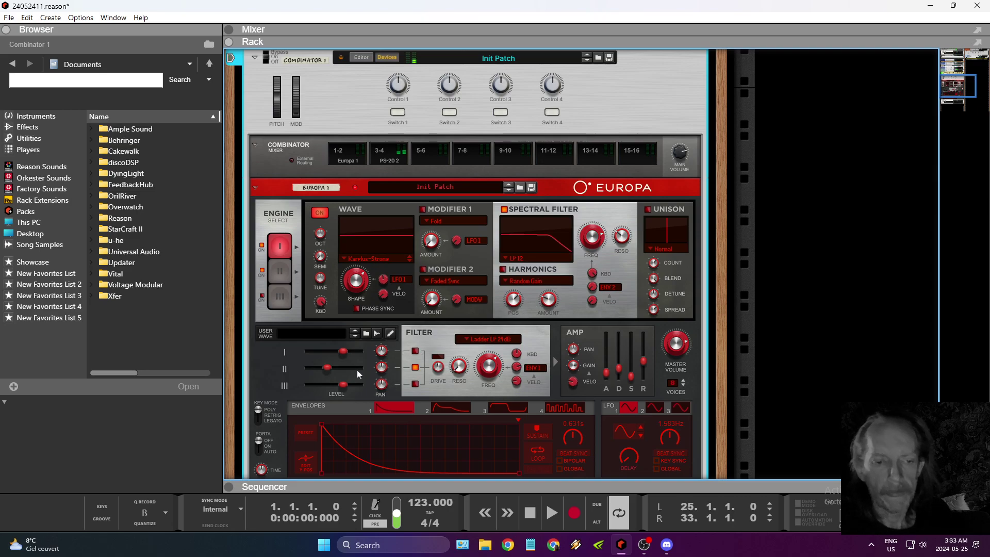
left_click(280, 270)
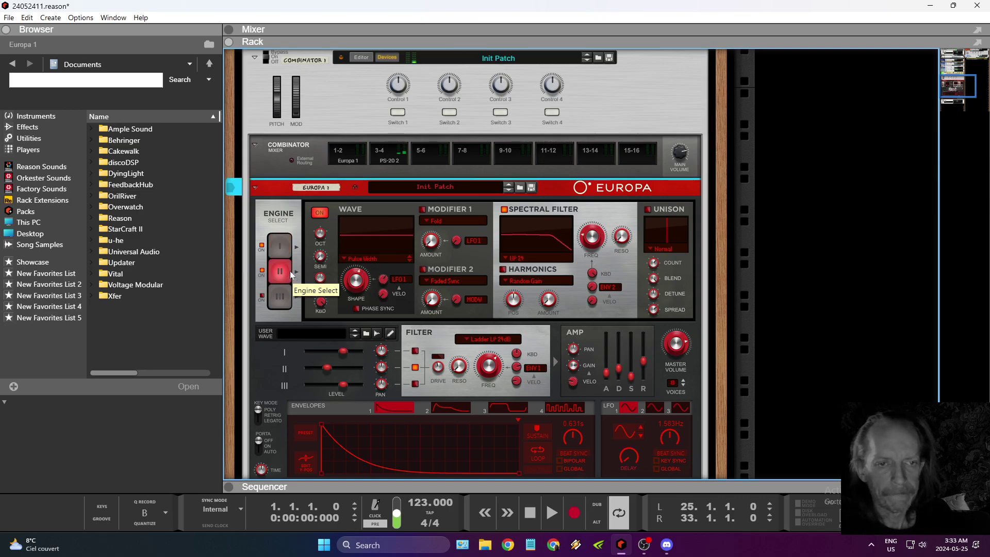
scroll(395, 307, "down", 5)
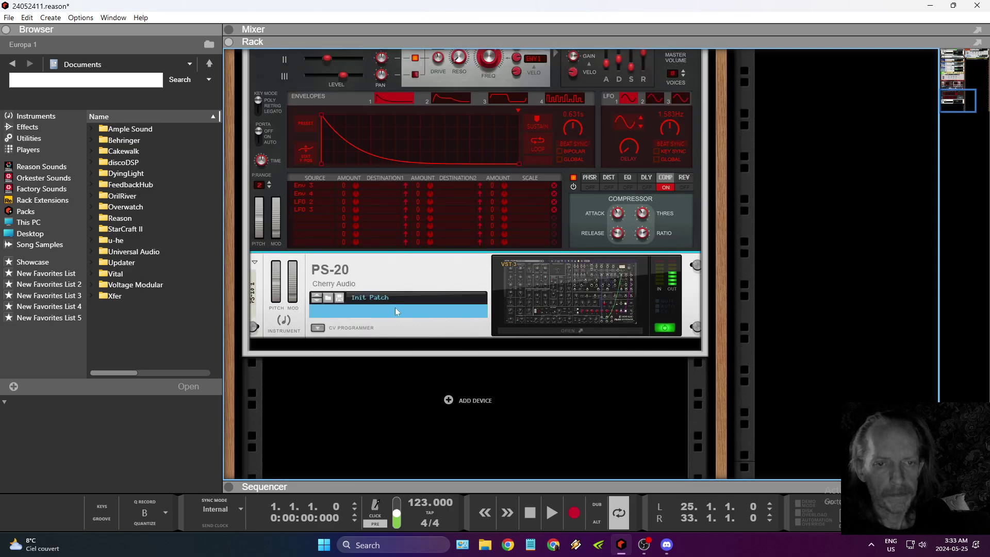
Open the PS-20 editor, reset the lowpass cutoff's modulation-generator amount and set VCO 2's pulse width modulation to about 44.5%.
left_click(576, 303)
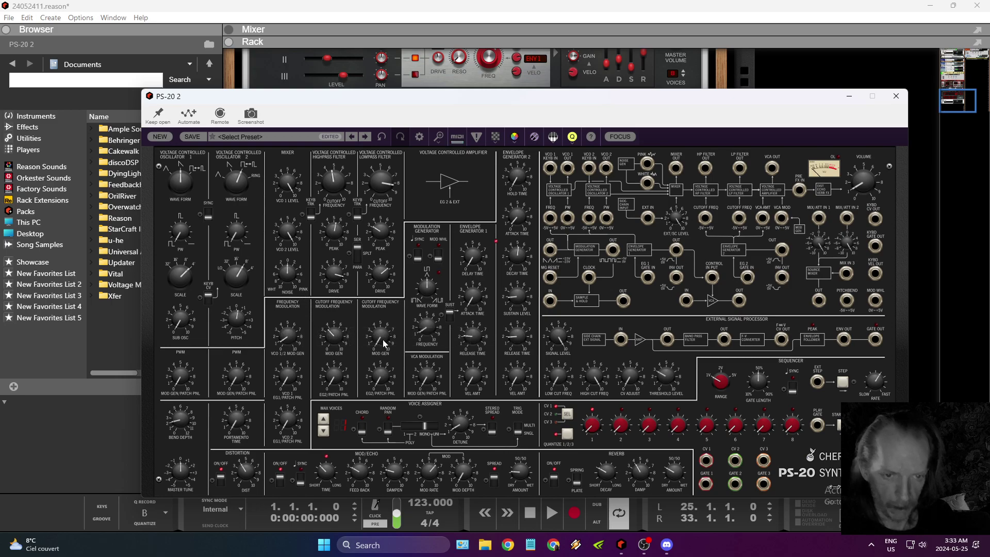
left_click(380, 336, "ctrl")
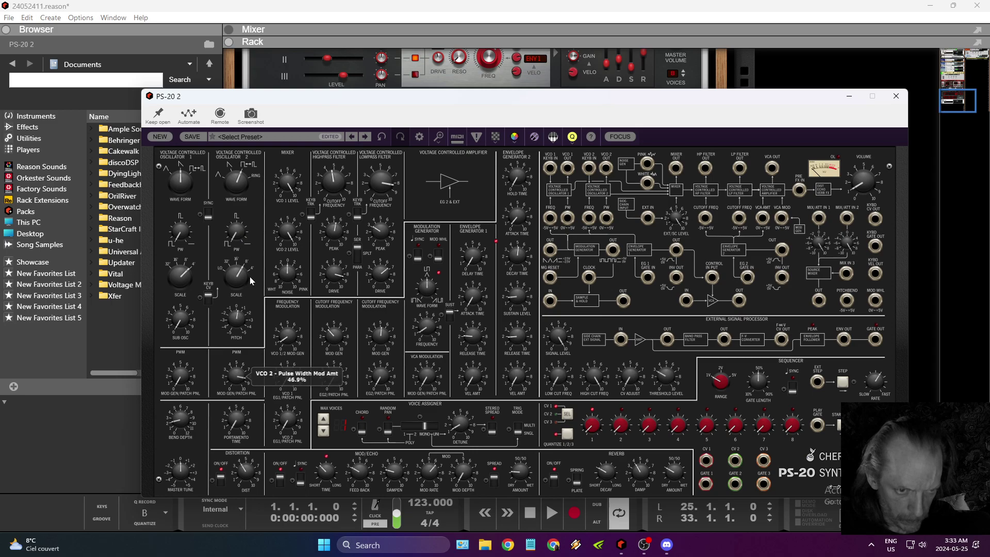
left_click_drag(253, 271, 259, 295)
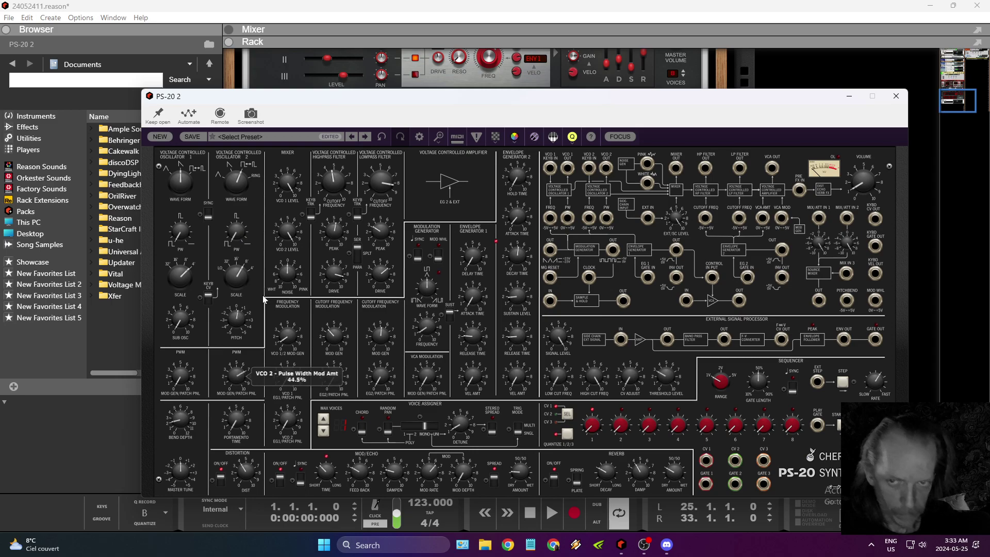
Adjust VCO 2's EG1 frequency modulation amount and the PS-20's portamento time.
left_click_drag(286, 421, 295, 380)
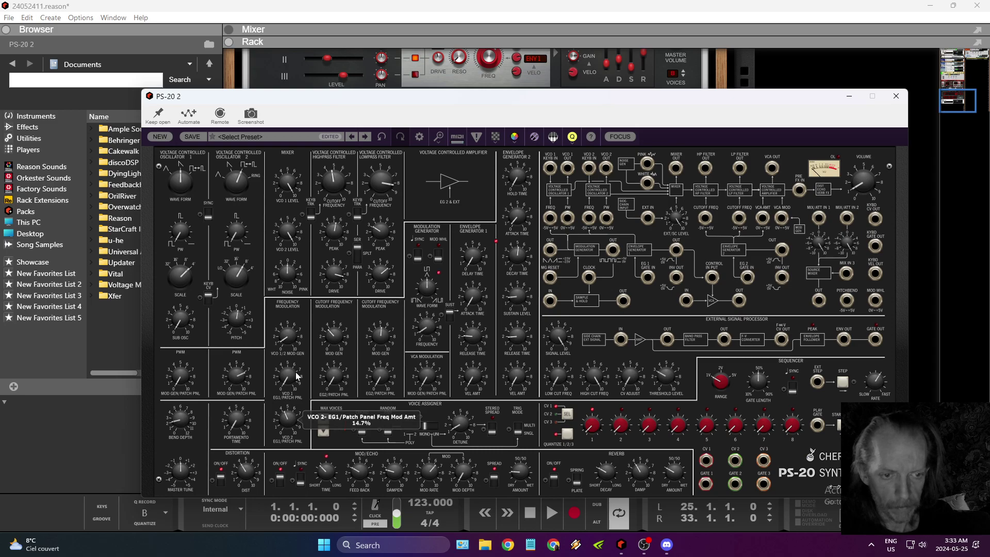
left_click_drag(326, 355, 263, 398)
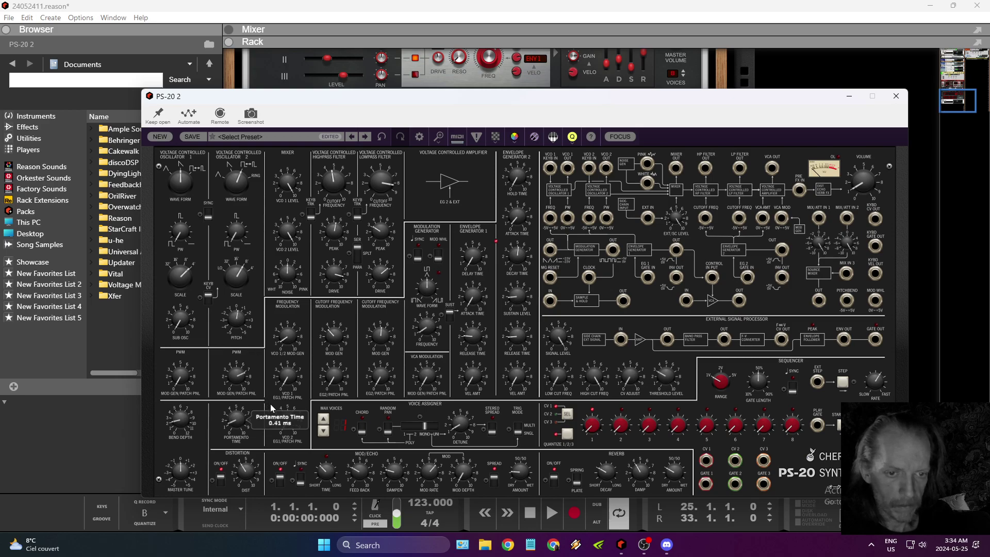
mouse_move(274, 411)
left_mouse_down()
mouse_move(268, 387)
mouse_move(287, 420)
left_mouse_up()
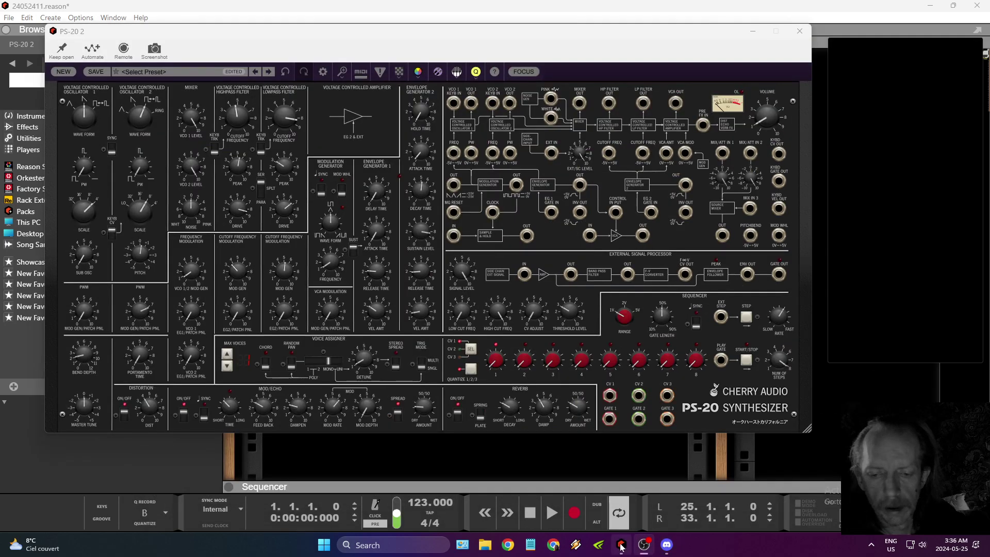
left_click(642, 544)
mouse_move(647, 542)
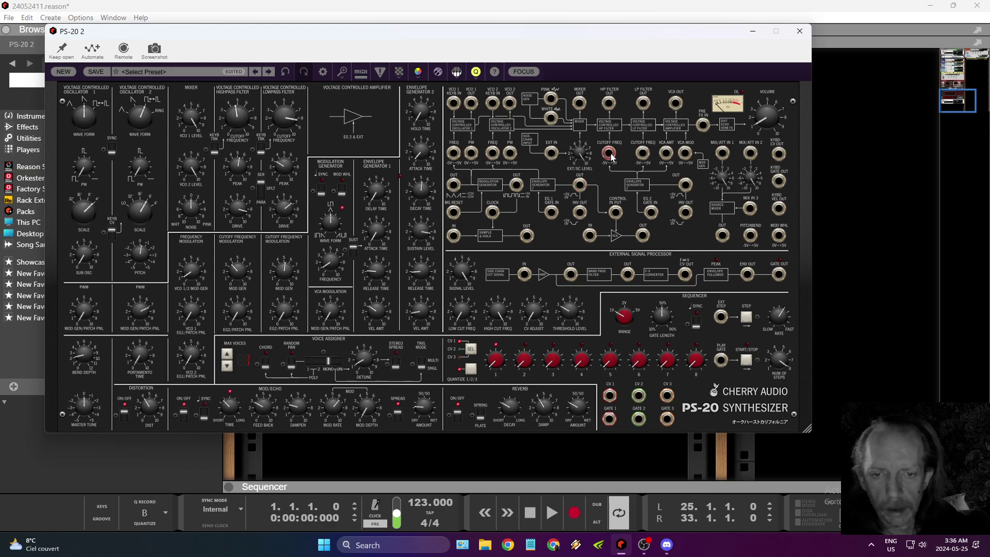
Patch the PS-20 sequencer's CV 1 output to the highpass filter's cutoff frequency input and raise the first step values.
left_click_drag(609, 153, 610, 395)
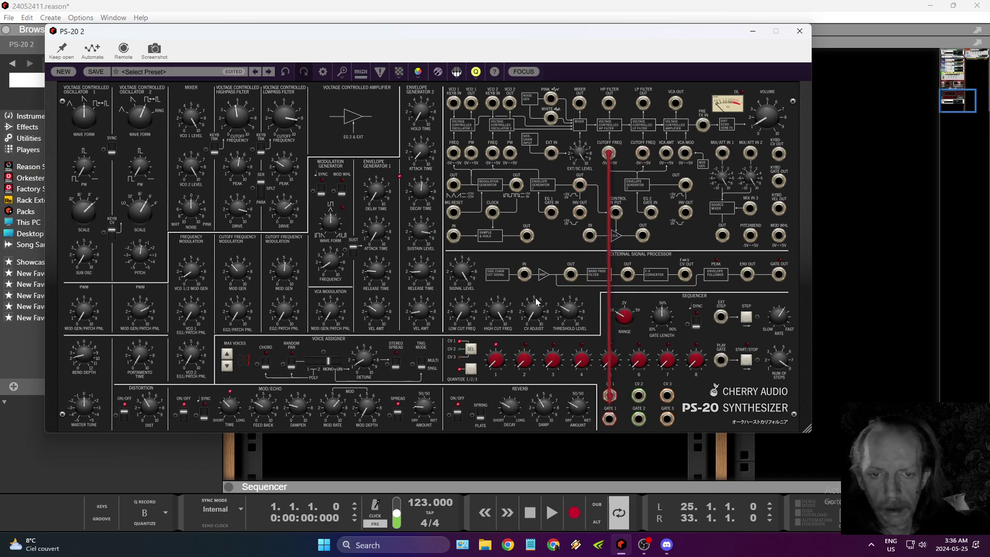
left_click(748, 318)
left_click_drag(532, 363, 532, 356)
Start the PS-20 sequencer, lower its rate and adjust the remaining CV 1 steps, with step 4 at E2.
left_click(746, 360)
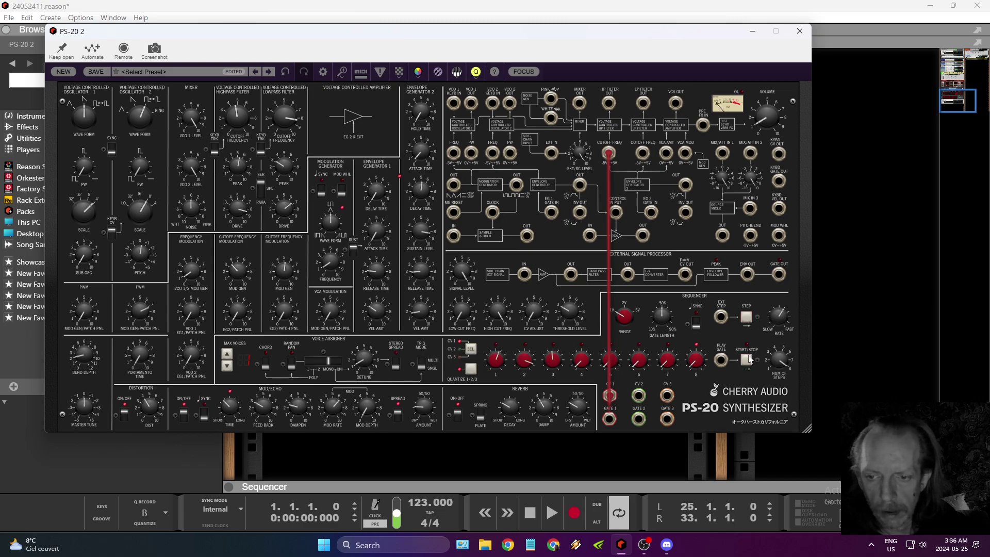
left_click_drag(769, 331, 768, 343)
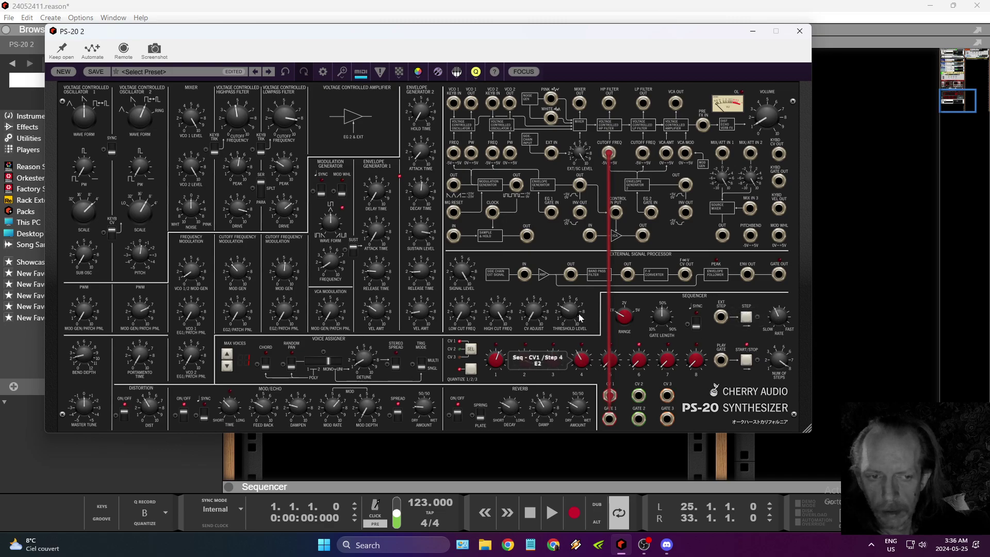
left_click_drag(257, 181, 264, 223)
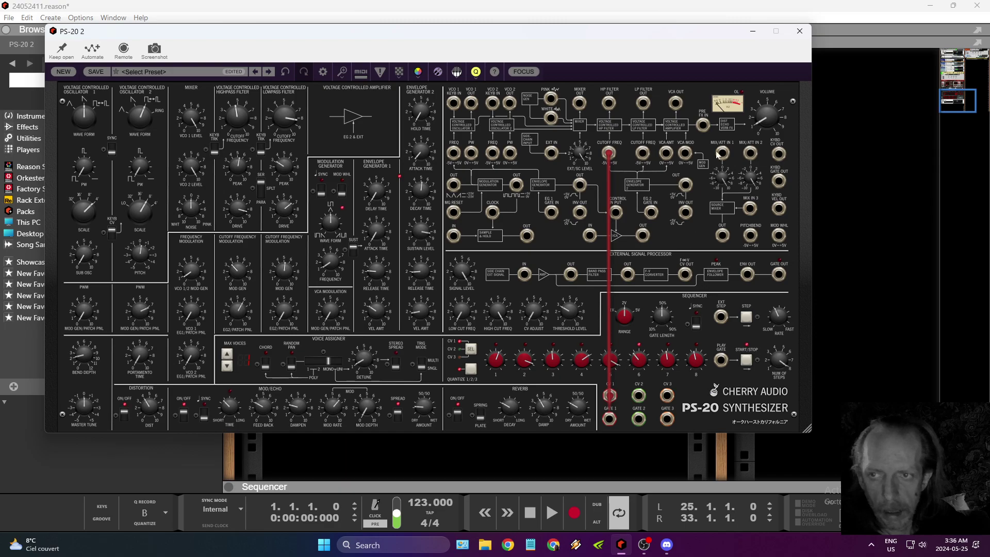
mouse_move(762, 120)
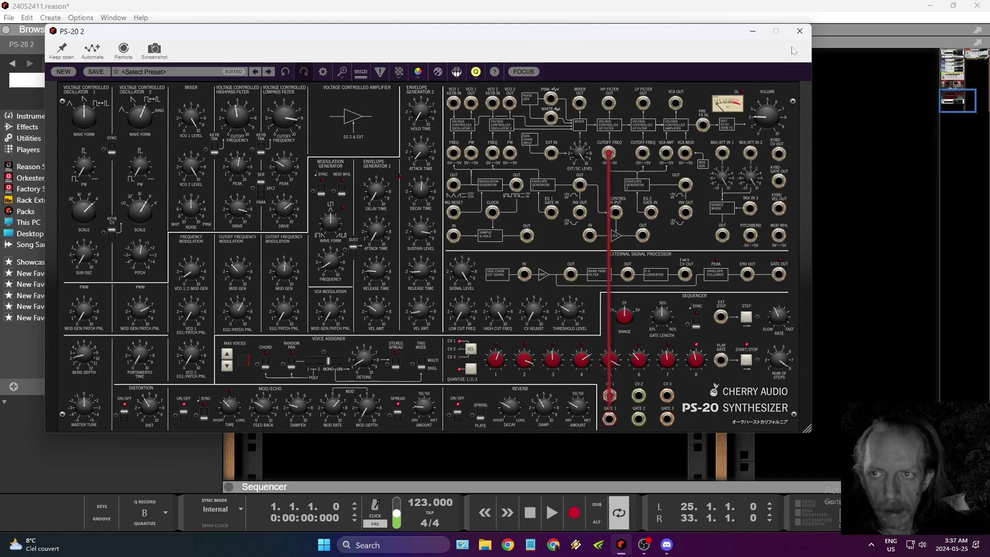
Close the PS-20 editor, adjust Combinator 1's main volume and set Europa's master volume to about 6.4 dB.
left_click(800, 31)
scroll(595, 244, "up", 5)
scroll(595, 245, "up", 5)
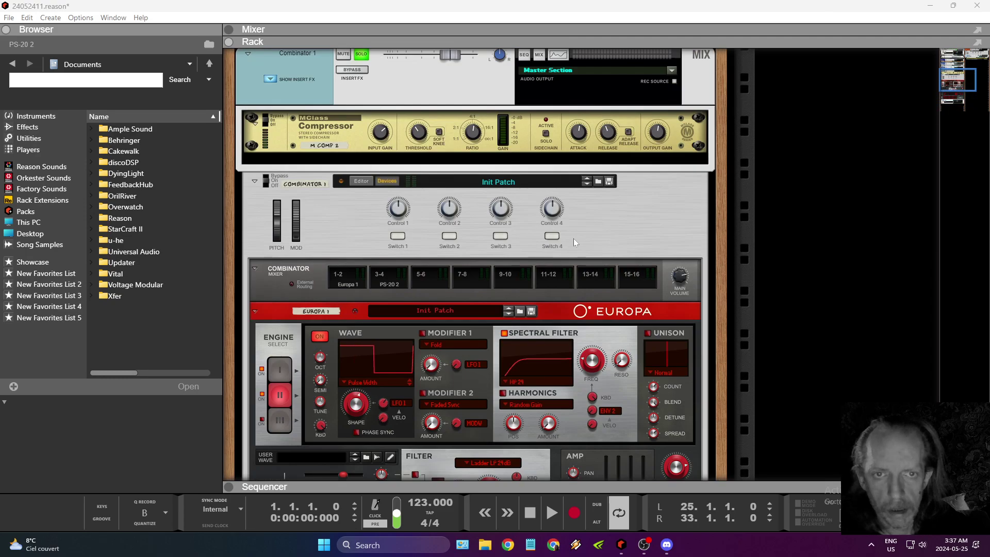
left_click(683, 282)
left_click_drag(674, 311, 687, 295)
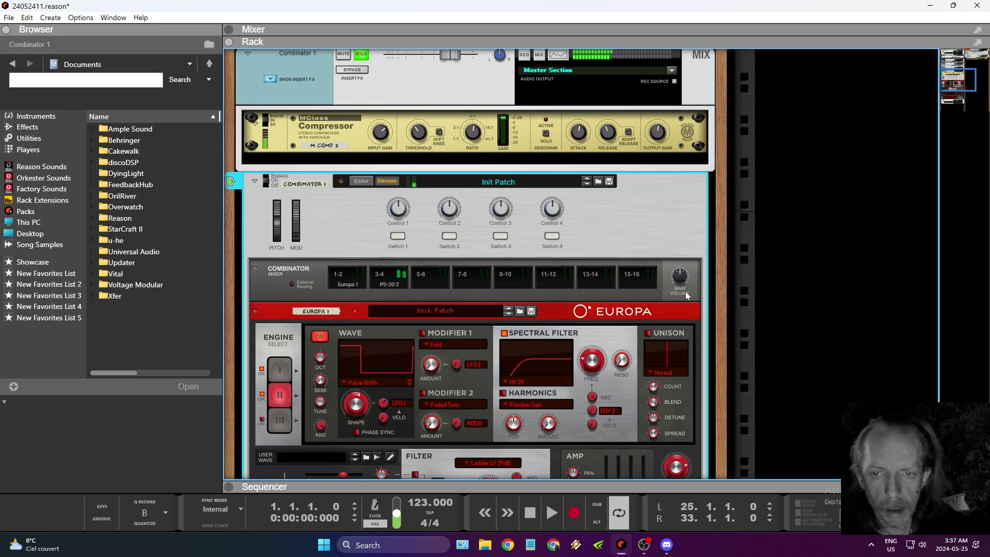
left_click(676, 466)
left_click_drag(671, 486, 646, 478)
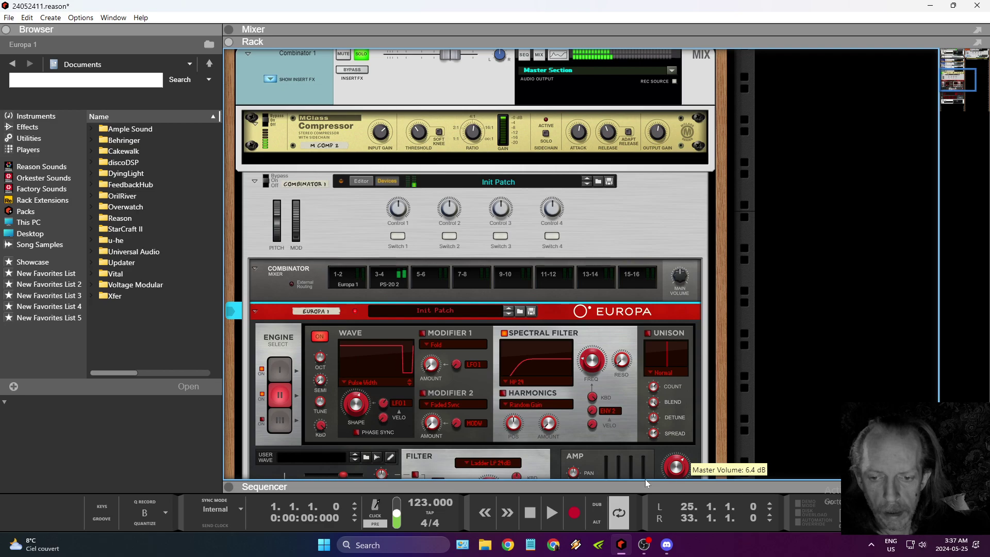
Switch on Europa's distortion effect and set its type to Tube.
scroll(623, 422, "down", 3)
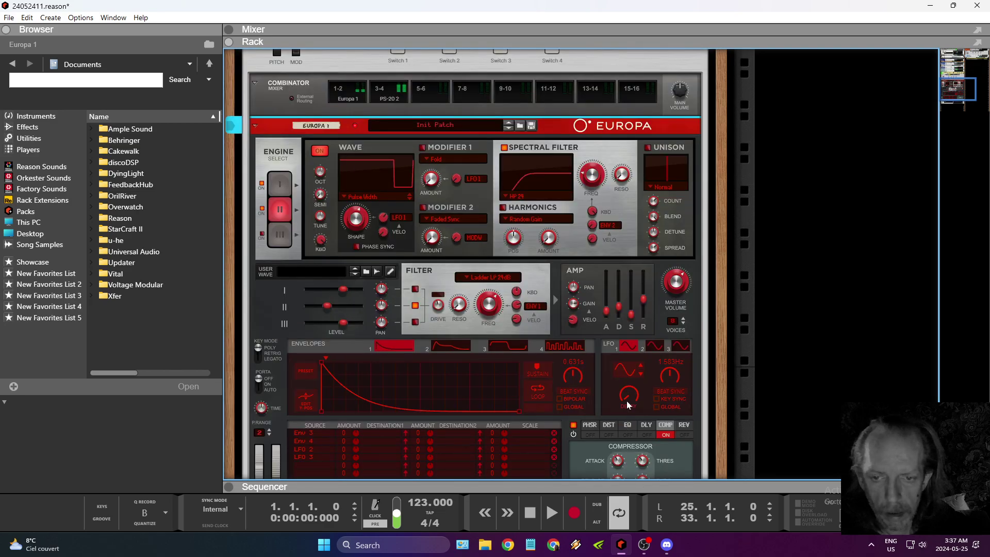
left_click(617, 425)
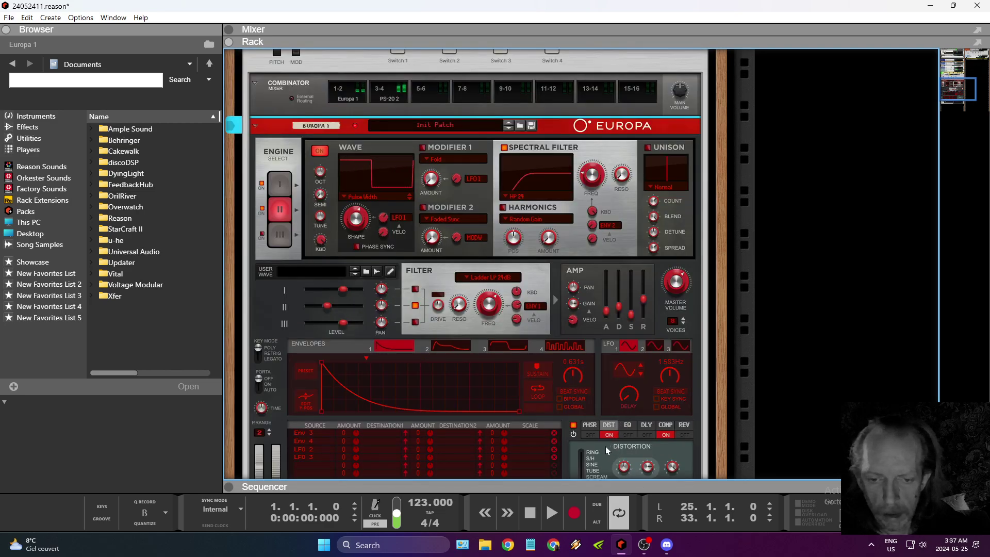
scroll(614, 424, "down", 1)
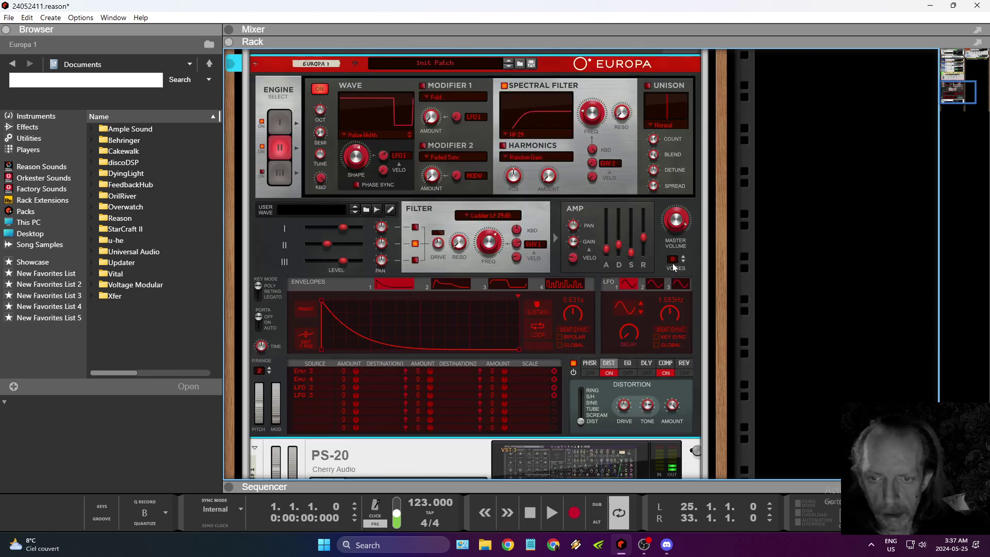
left_click(581, 410)
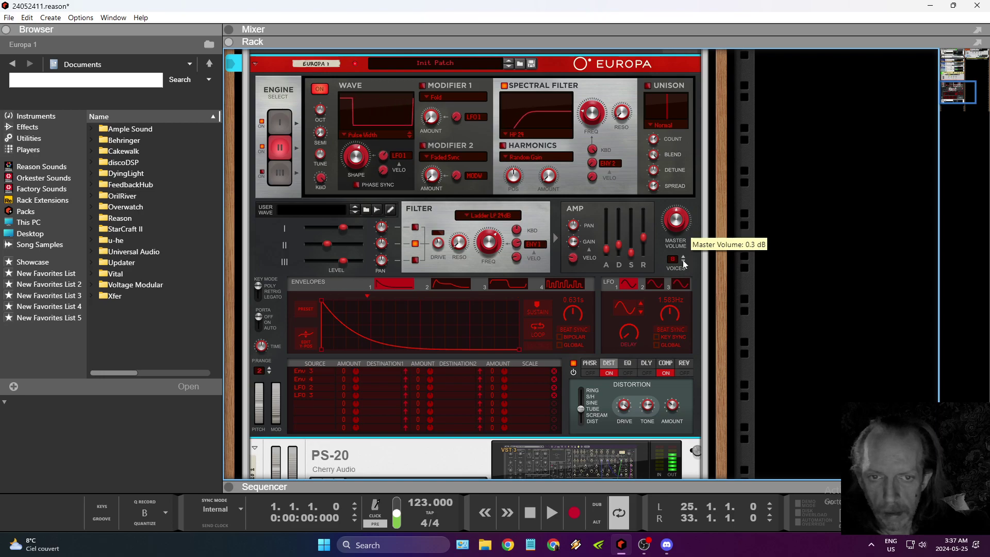
Raise Europa's amp envelope decay and sustain and set the master volume to about 12.6 dB.
left_click_drag(619, 245, 675, 209)
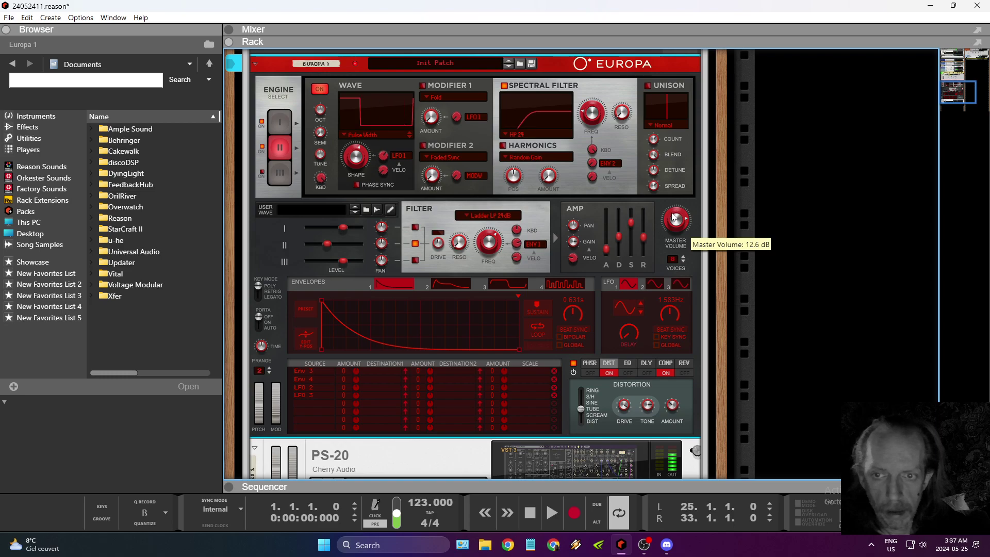
Enable unison on Europa's Engine II and set its mode to Phase Only.
left_click(648, 85)
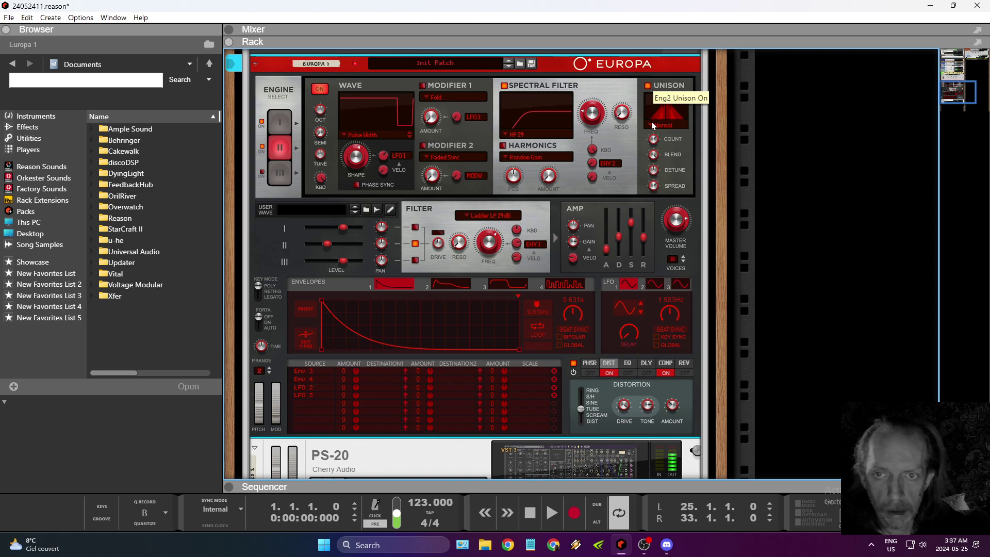
left_click(664, 125)
left_click(672, 183)
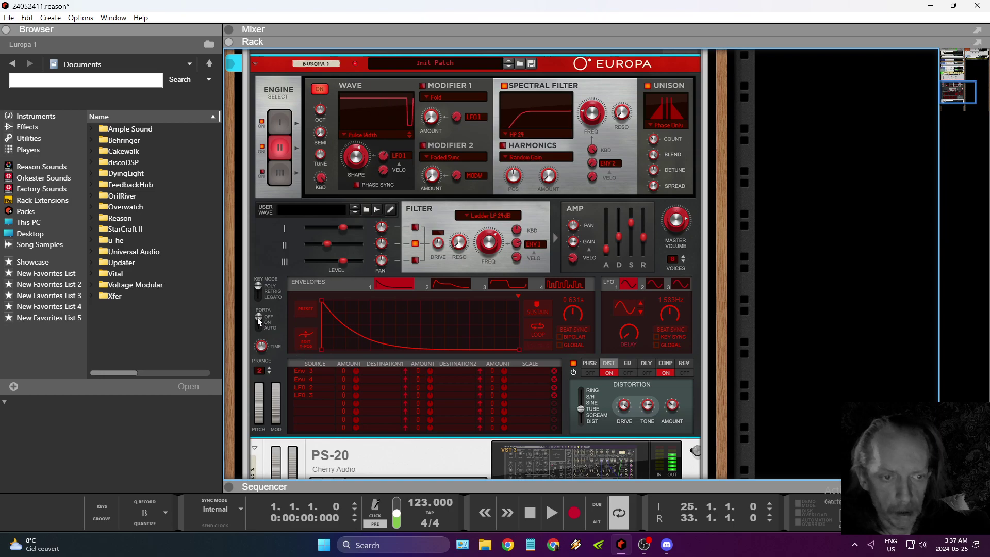
Set Europa's portamento mode to Auto and adjust the portamento time.
left_click_drag(259, 320, 260, 330)
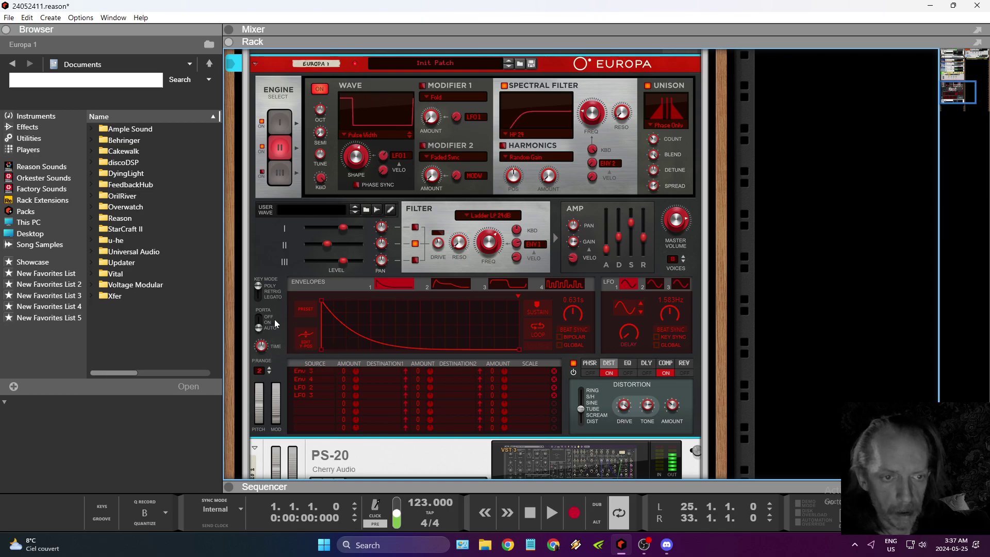
mouse_move(270, 357)
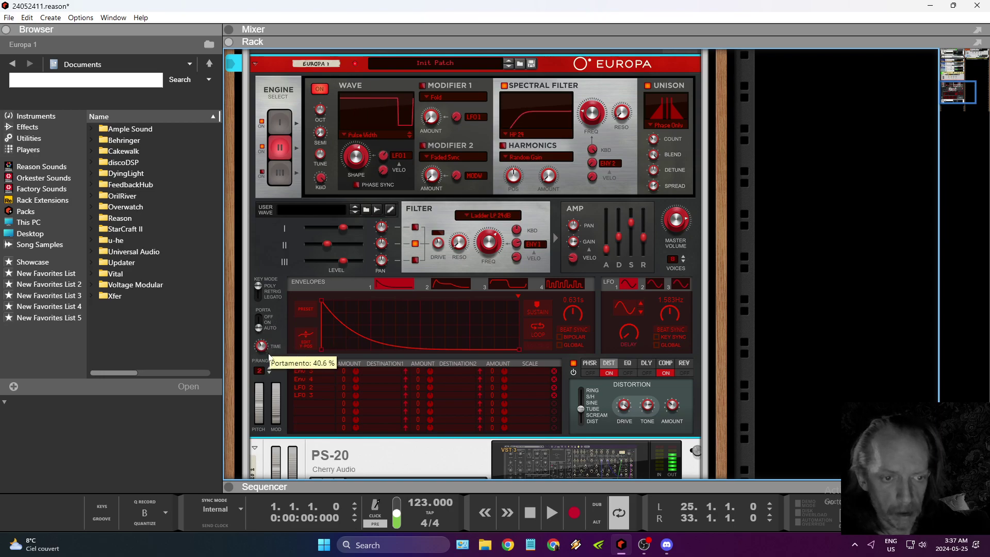
left_click_drag(270, 356, 275, 361)
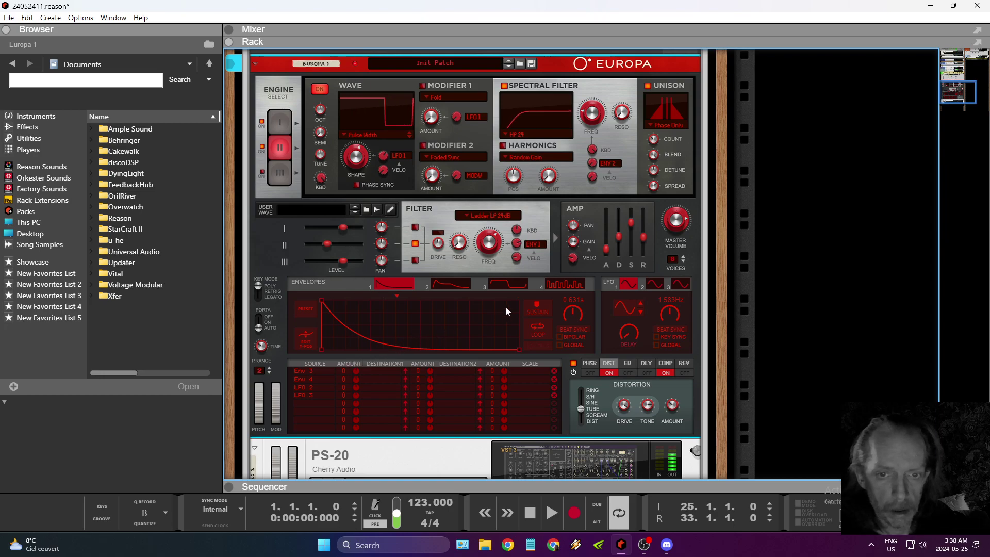
Open the PS-20 editor inside the Combinator and adjust its distortion amount.
scroll(516, 304, "down", 3)
left_click(554, 294)
double_click(553, 290)
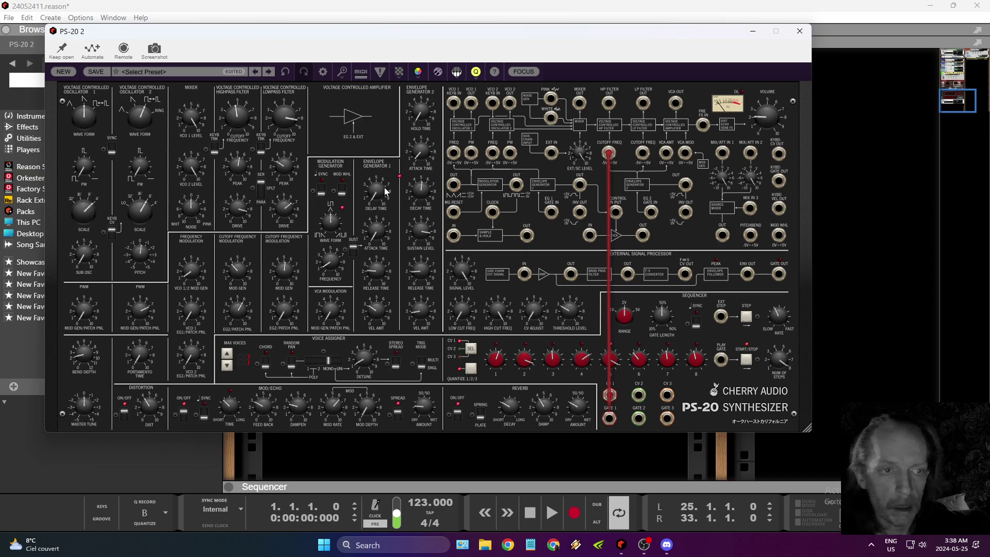
mouse_move(158, 423)
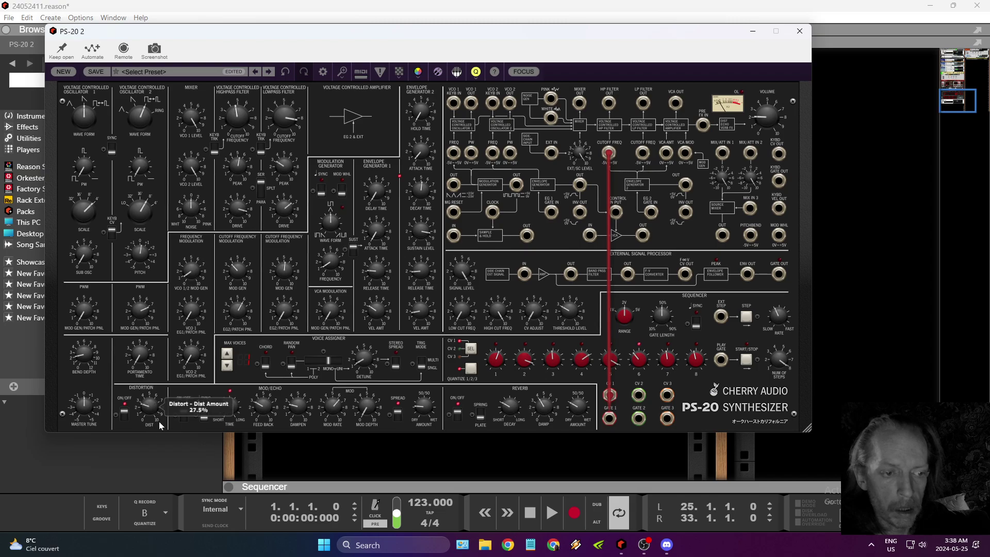
left_click_drag(159, 425, 165, 393)
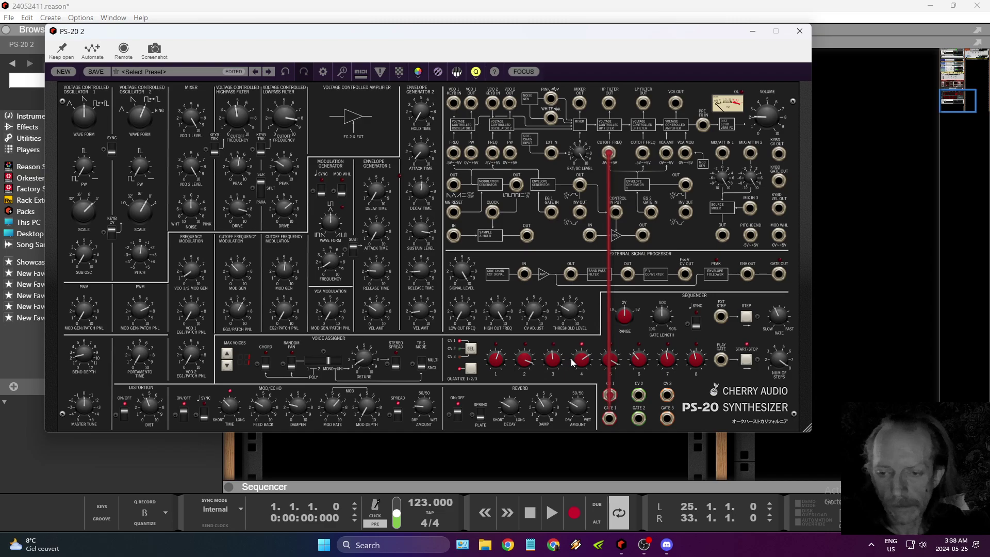
mouse_move(575, 367)
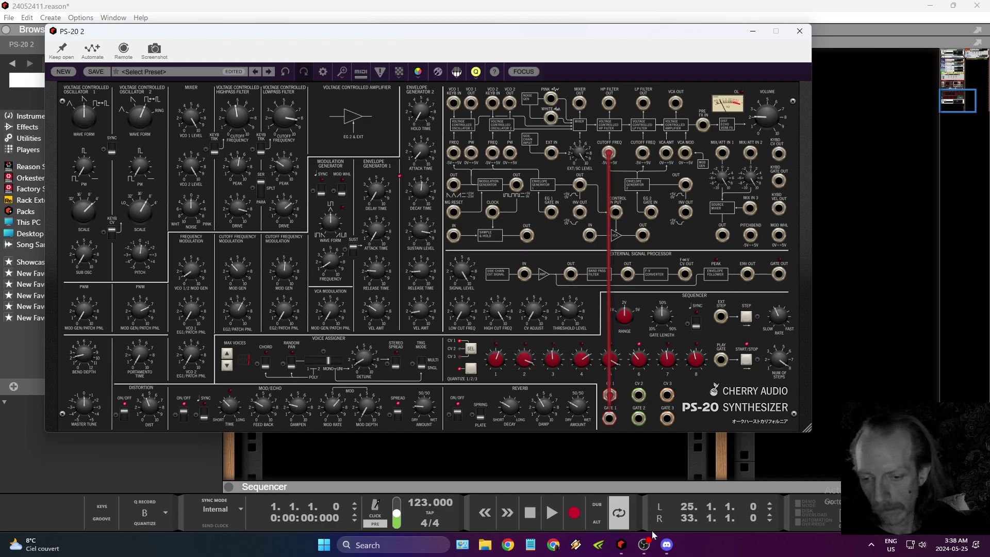
left_click(648, 548)
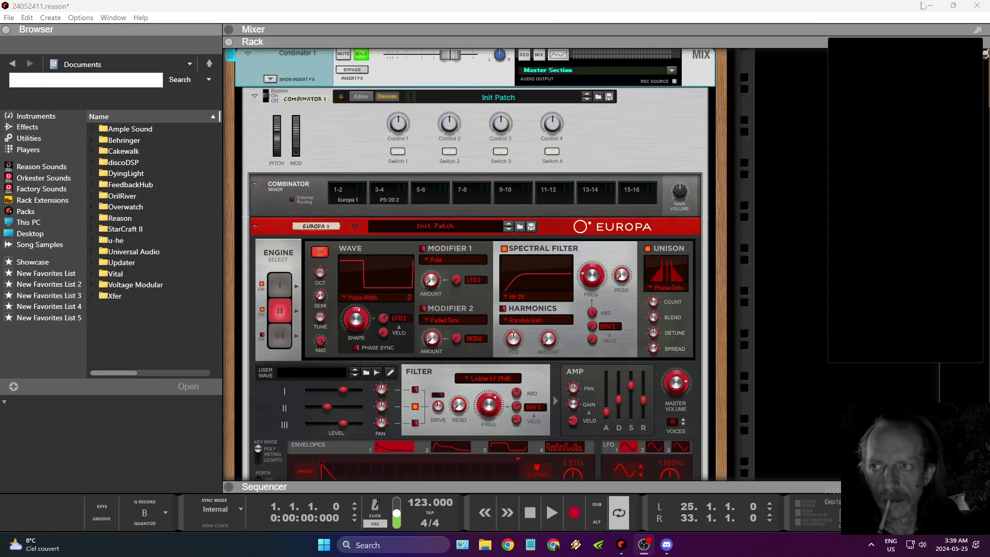
Hide Combinator 1's devices, show its editor and set the panel color to Red 1 in the configuration.
left_click(647, 117)
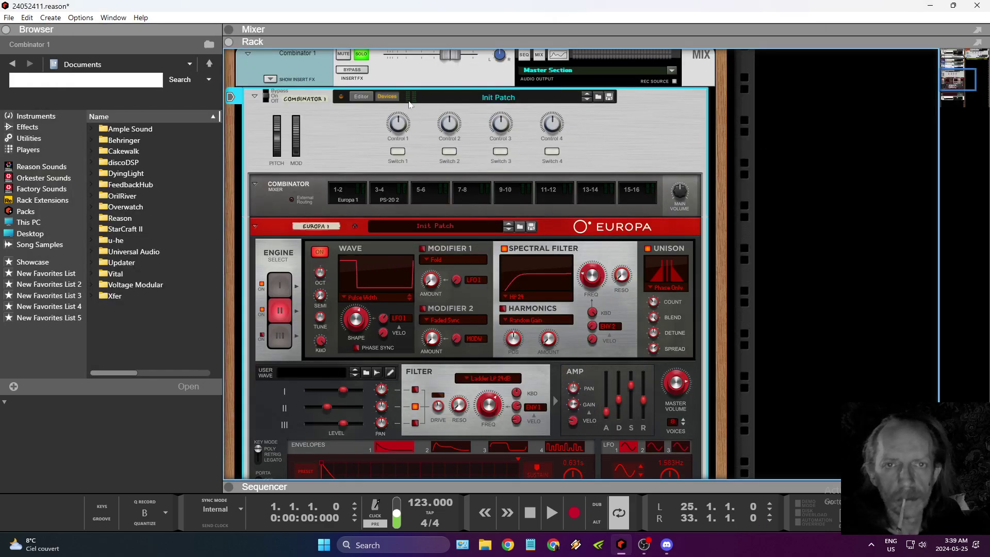
left_click(387, 96)
left_click(363, 281)
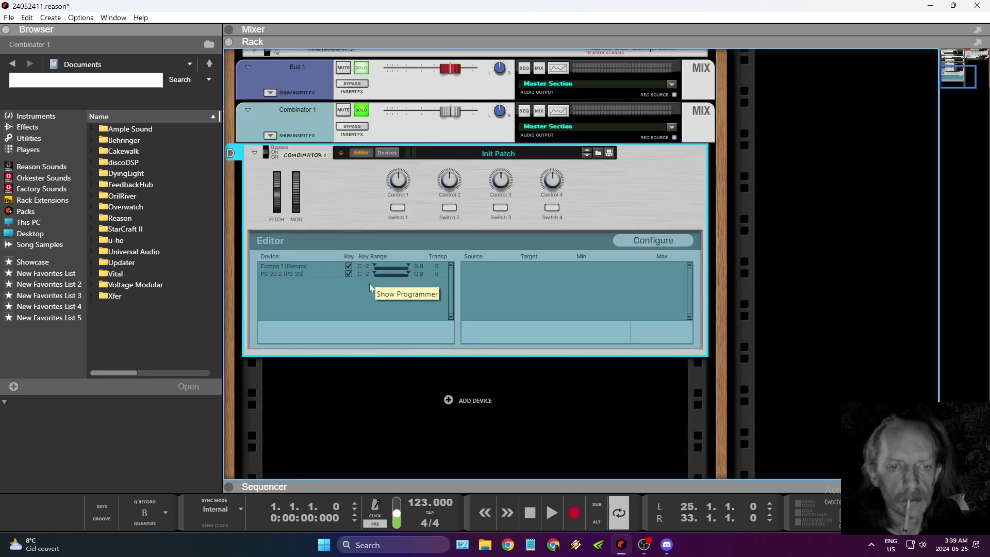
left_click(660, 240)
left_click(645, 280)
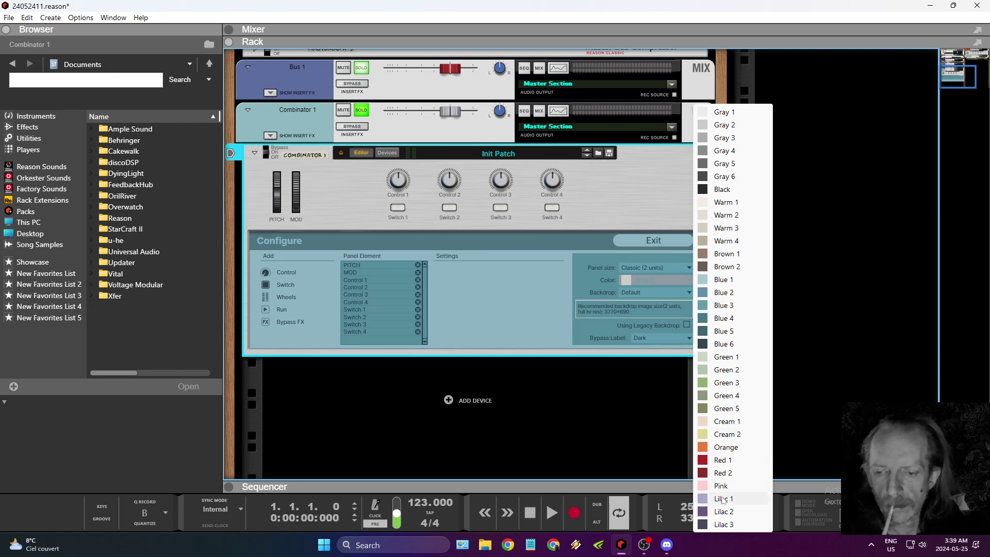
left_click(722, 460)
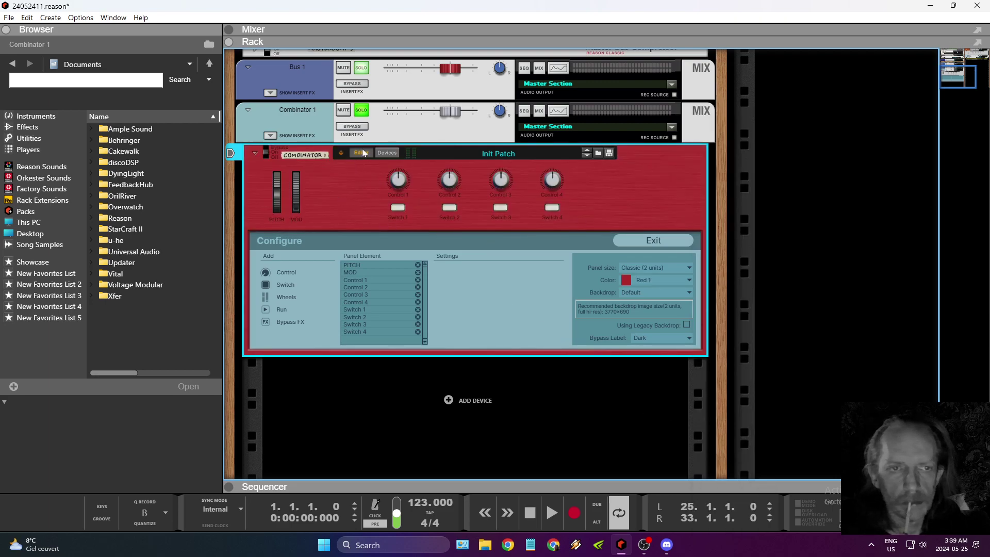
Rename the Combinator as lead synthtar and close its editor.
double_click(316, 155)
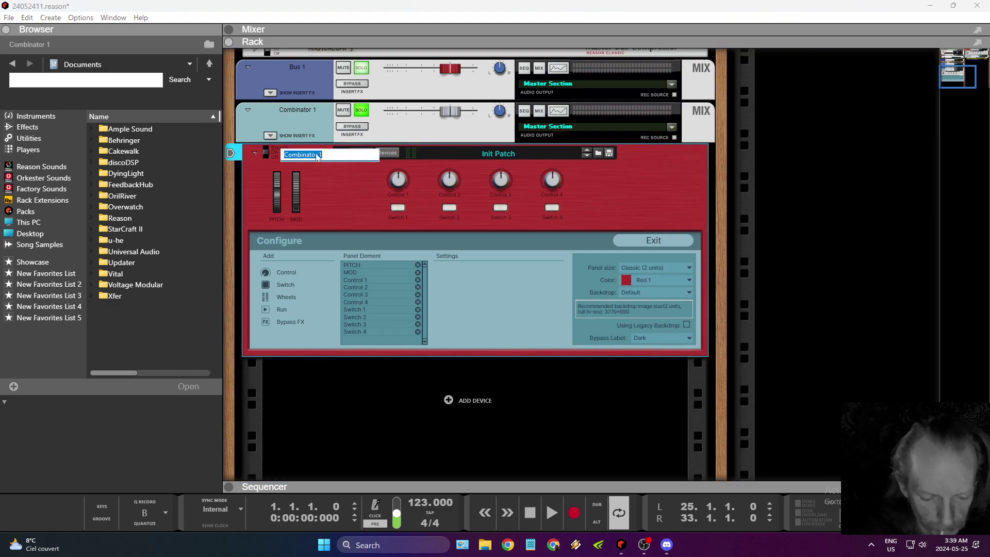
key("BackSpace")
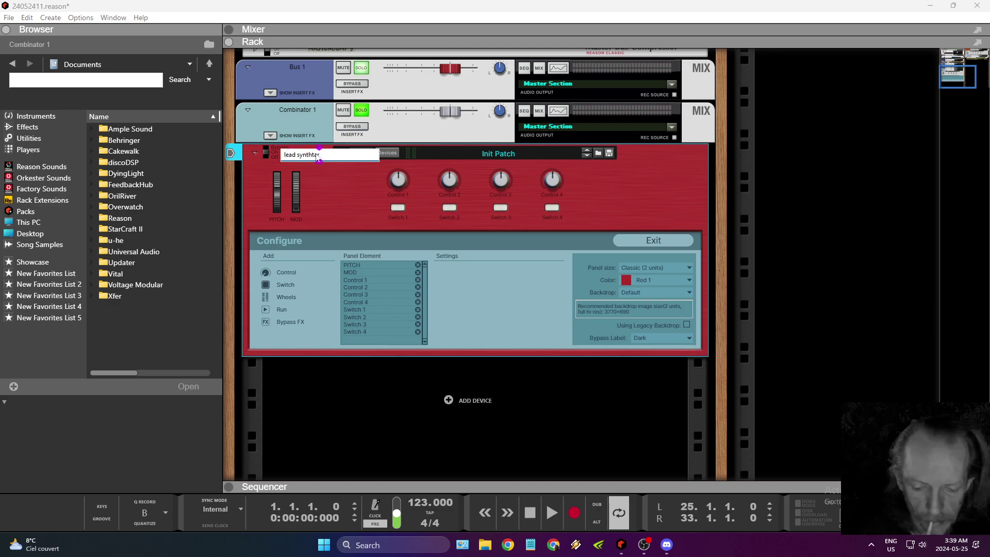
type("lead synthtar")
key("Return")
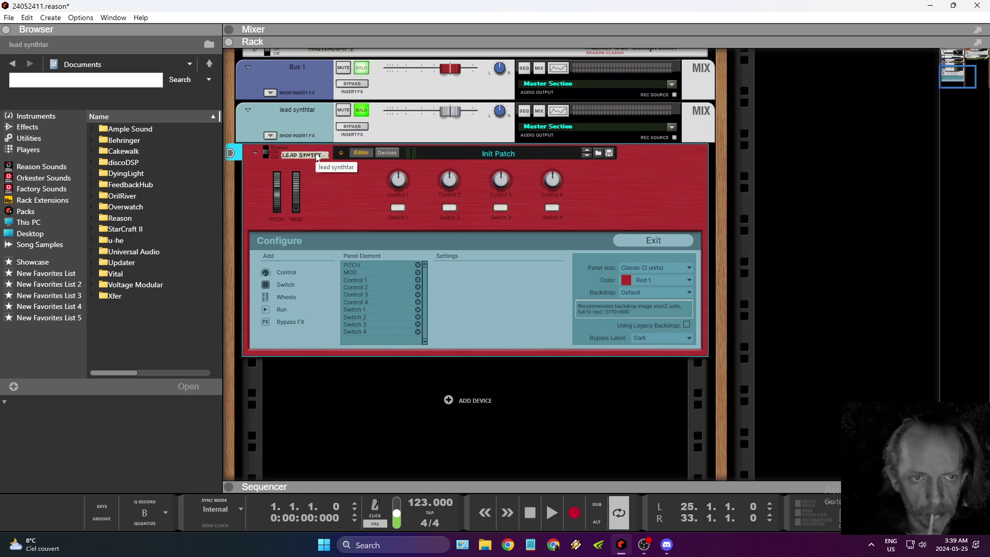
left_click(361, 152)
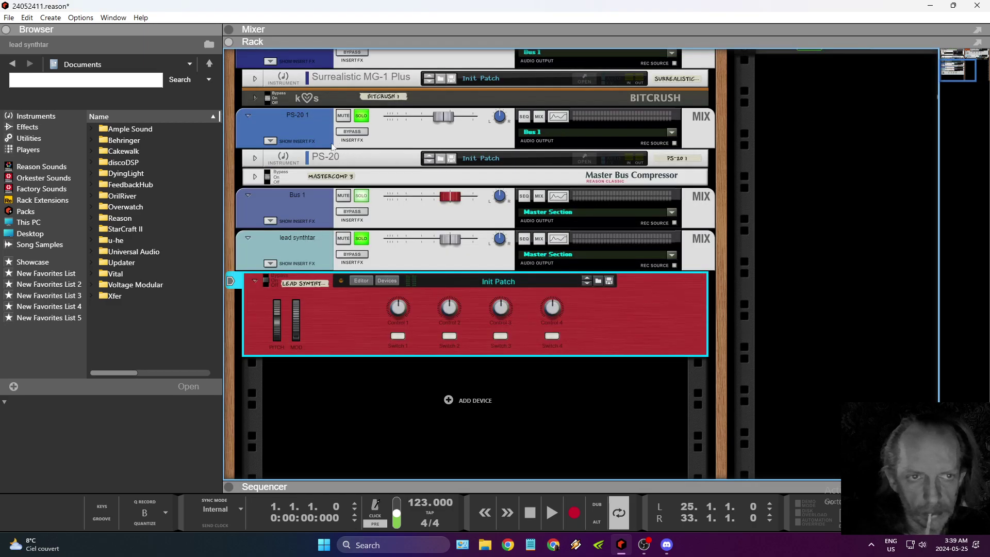
Set the lead synthtar mix channel's track color to Red and hide the browser.
right_click(325, 253)
mouse_move(361, 525)
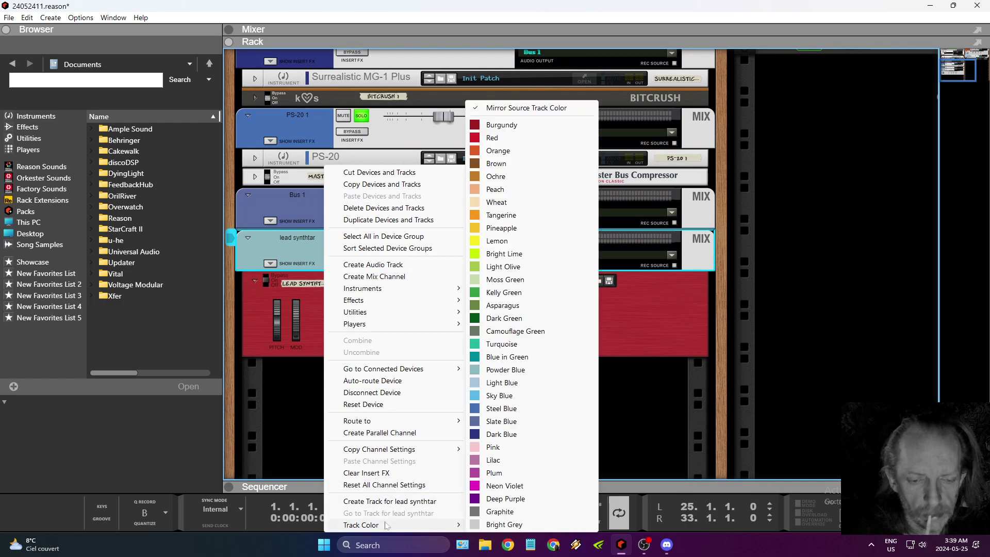
left_click(516, 138)
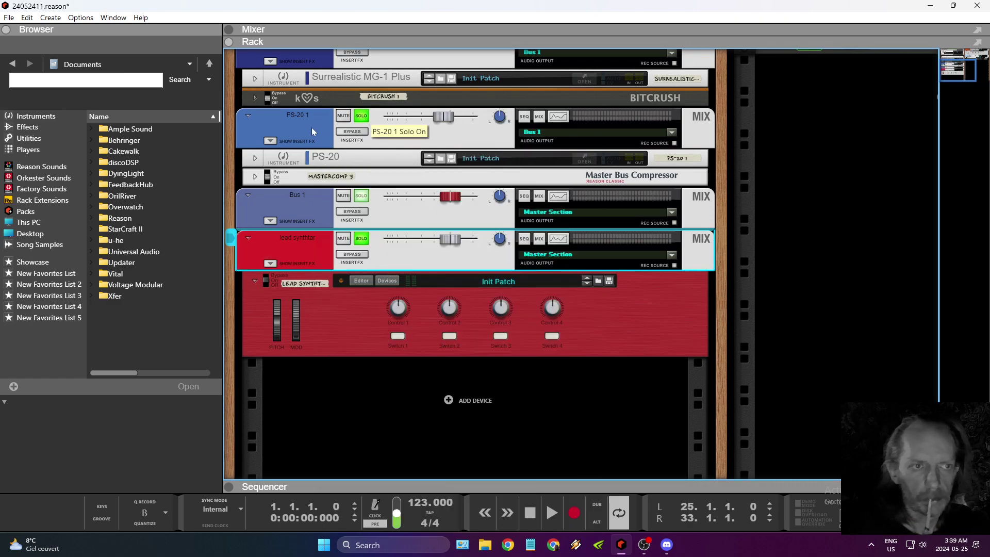
left_click(7, 31)
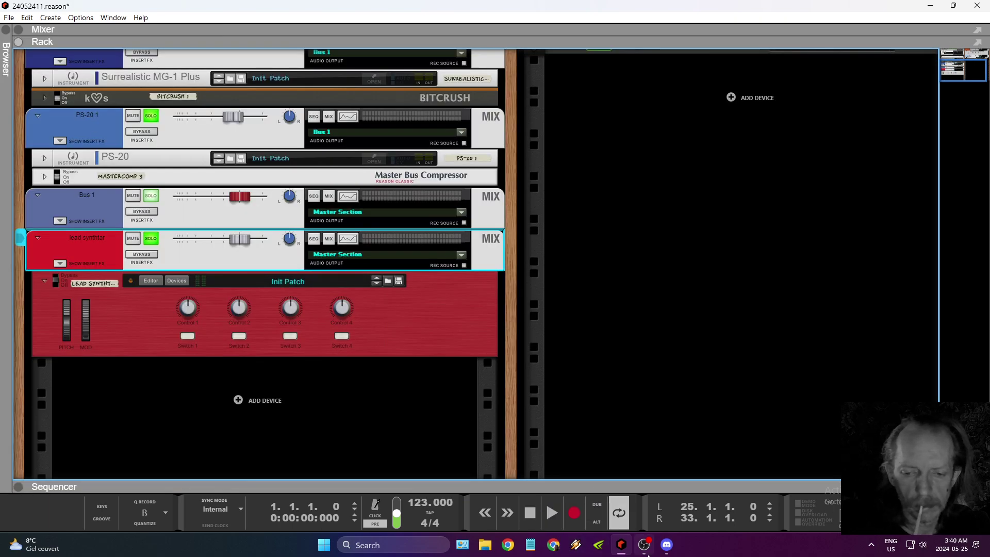
left_click(648, 552)
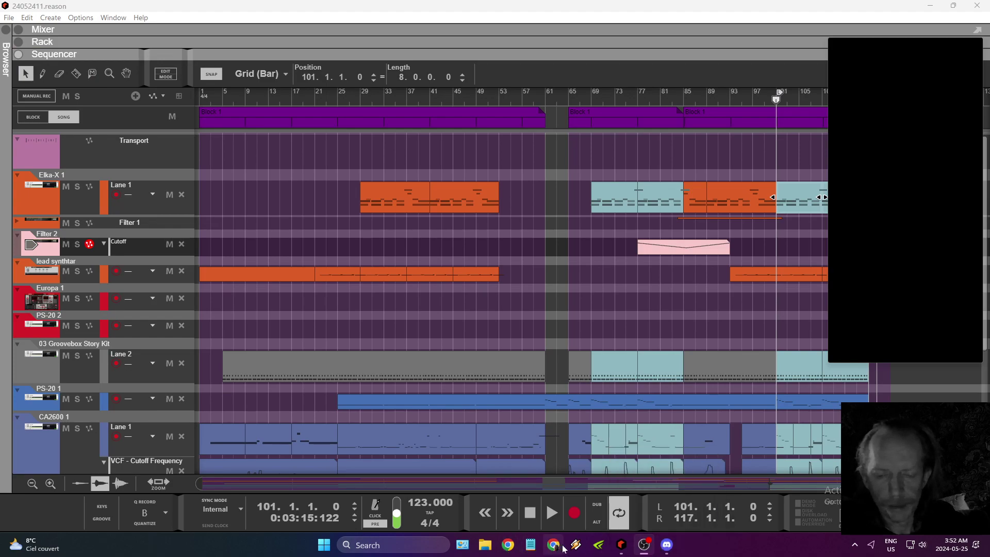
left_click(622, 544)
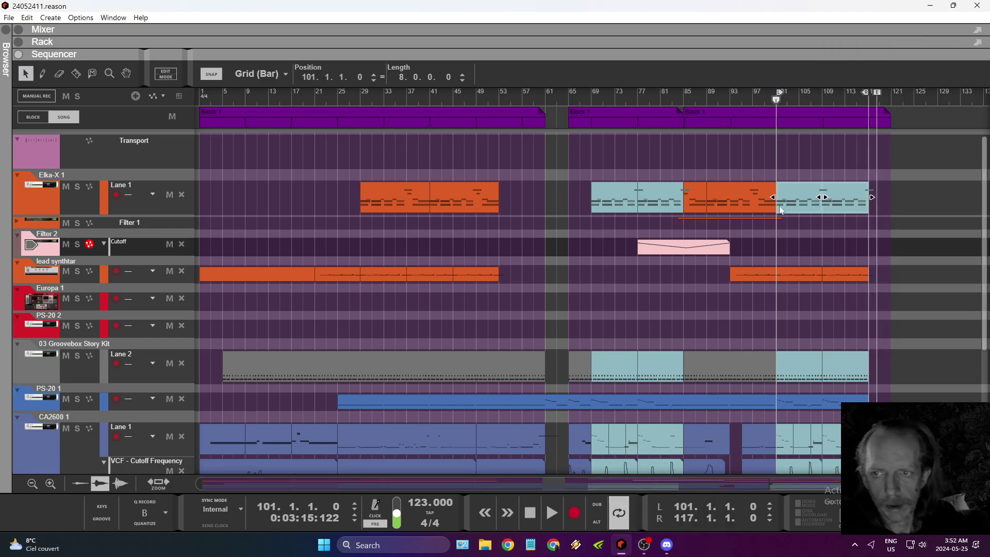
Start song playback and set the Filter 2 track's color to Orange.
left_click(551, 514)
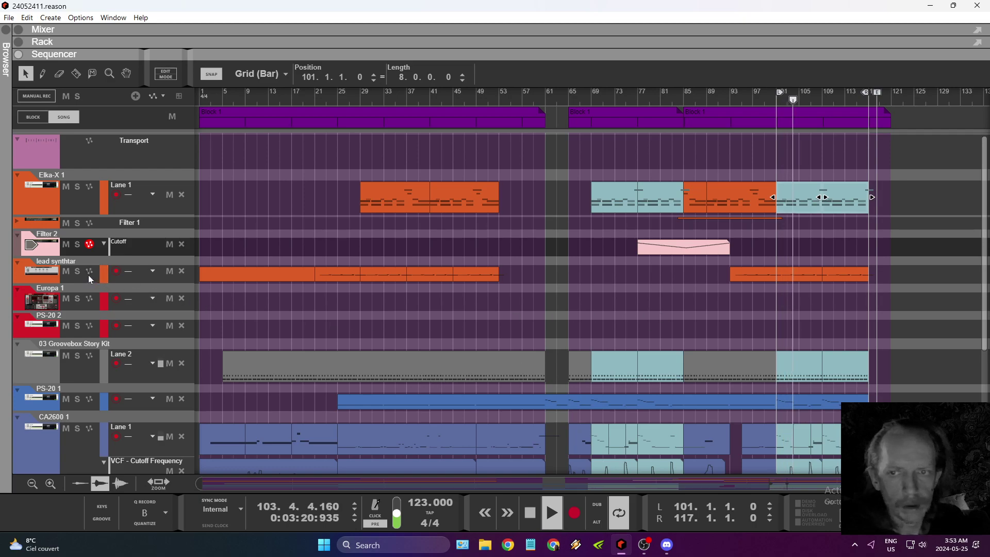
left_click(22, 254)
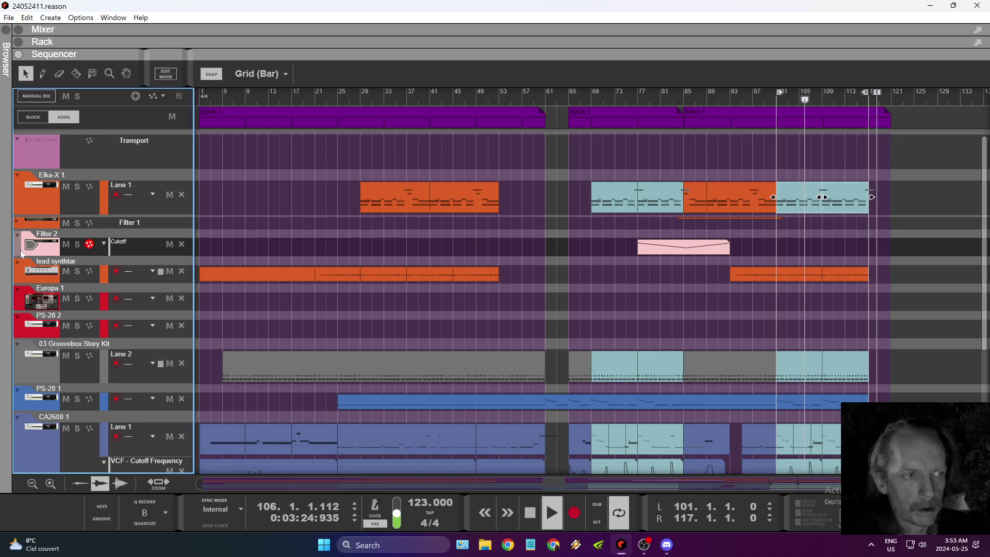
right_click(22, 254)
mouse_move(69, 381)
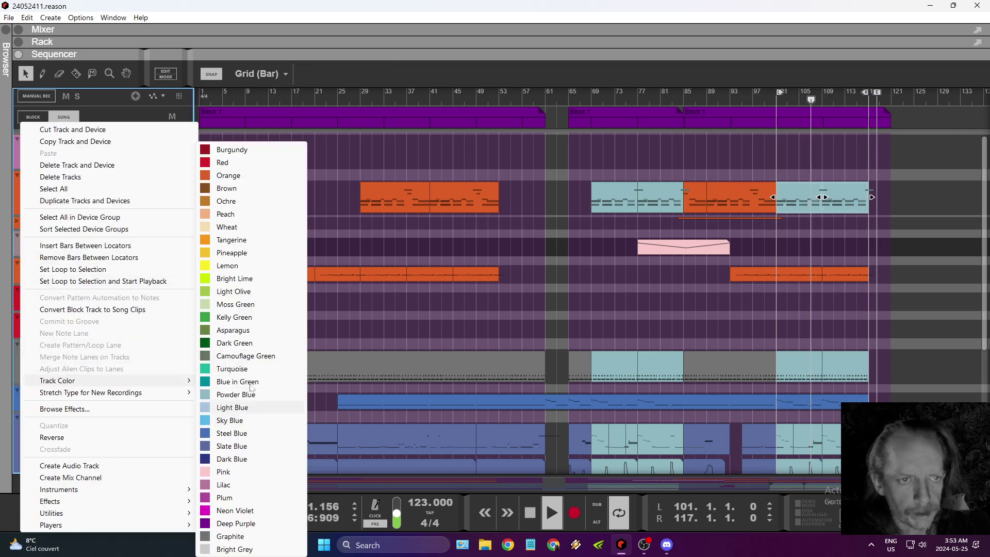
left_click(249, 175)
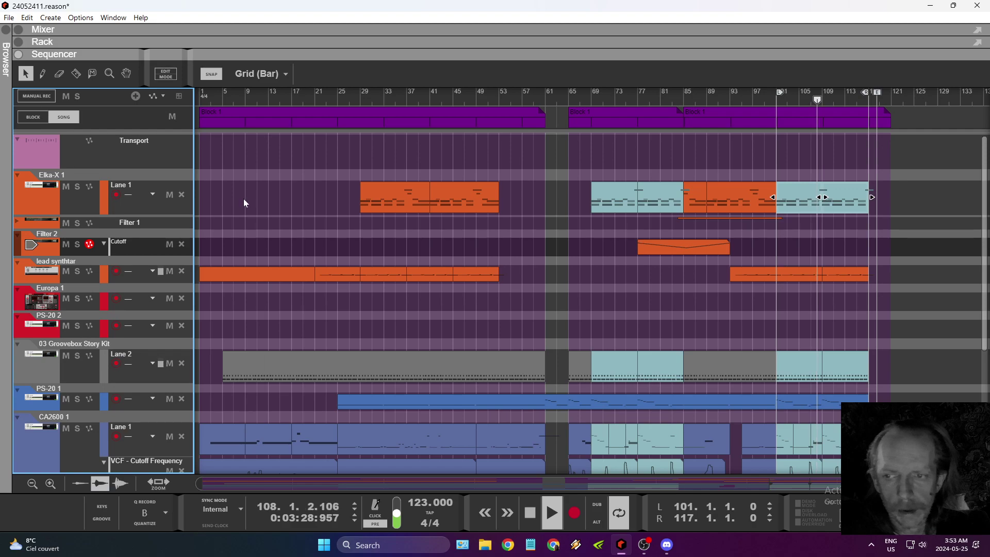
Solo the lead synthtar track and restart playback from bar 101.
left_click(77, 271)
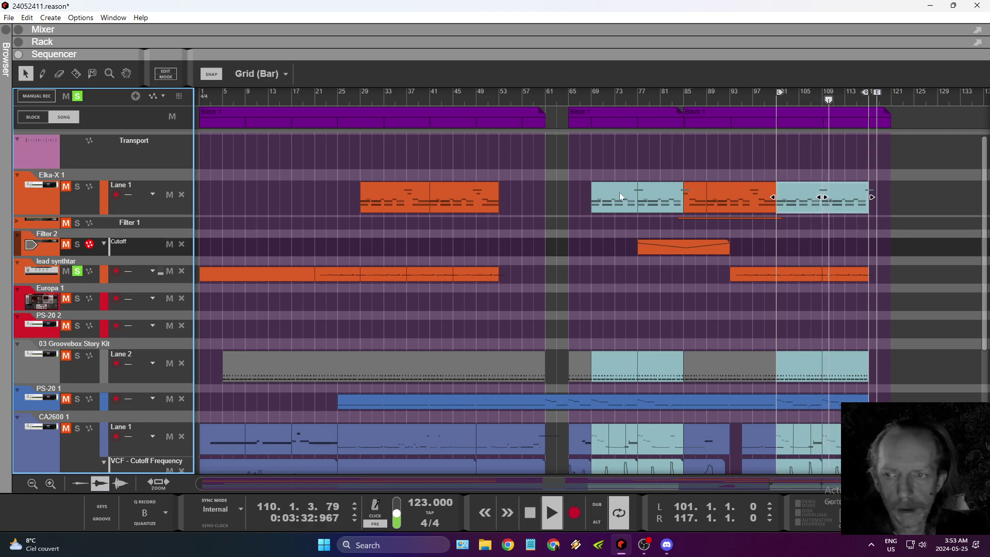
left_click(773, 102)
left_click(530, 510)
left_click(530, 511)
left_click(558, 502)
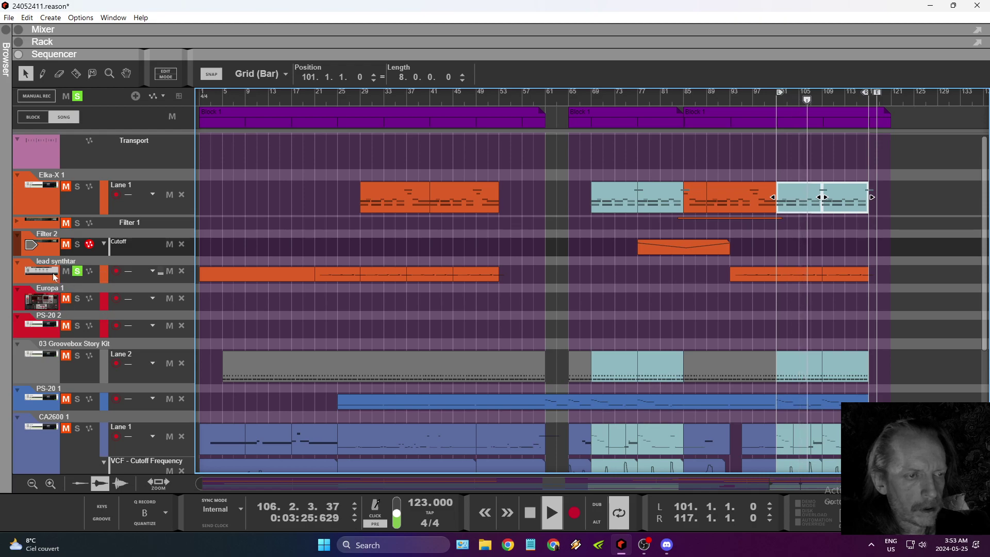
Solo the Elka-X 1, Filter 1 and Filter 2 tracks together with lead synthtar.
left_click(77, 271)
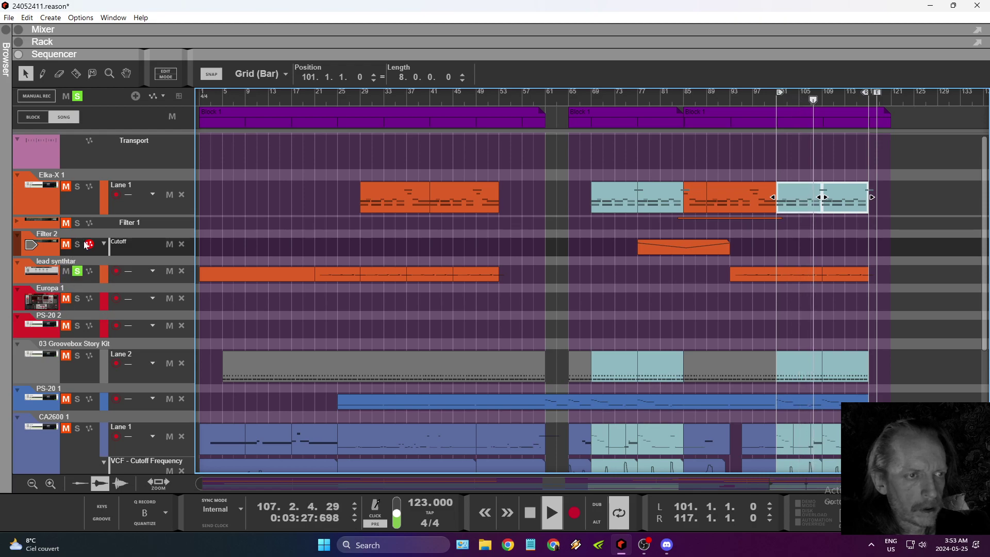
left_click(78, 186)
left_click(78, 223)
left_click(77, 245)
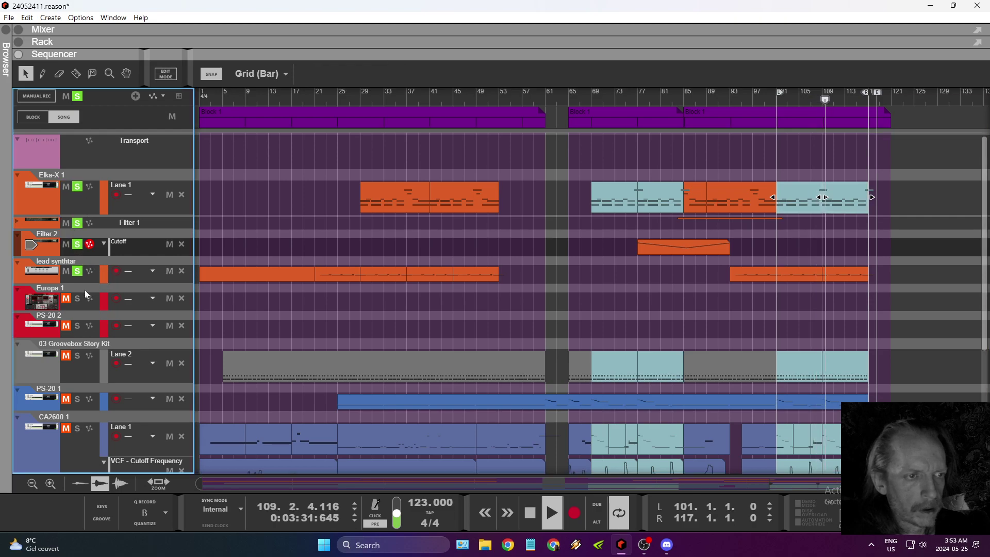
In the mixer, lower the Elka-X 1 fader to 0.14 dB and set Bus 2's FX1 send level to -12.04 dB.
key("F5")
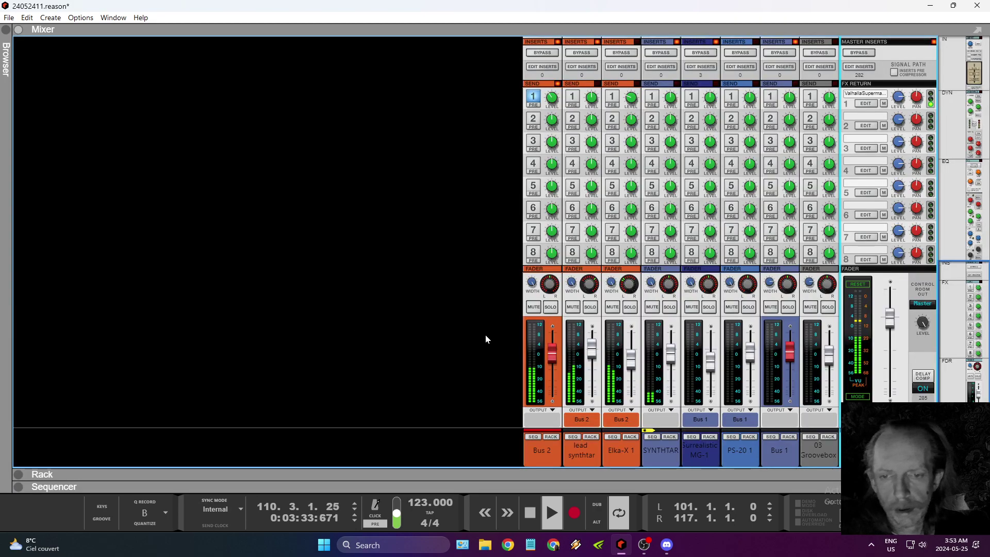
left_click(628, 449)
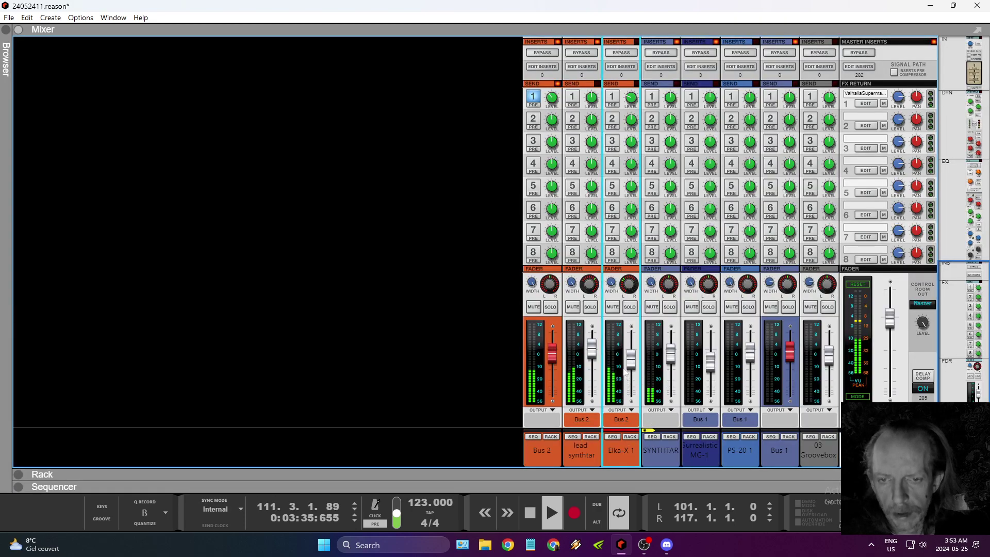
left_click_drag(633, 364, 634, 366)
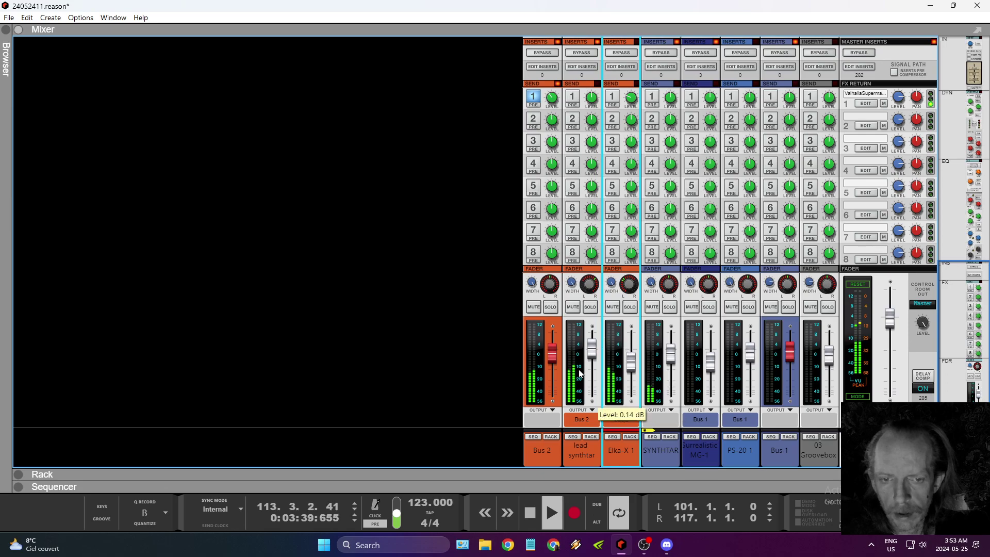
left_click_drag(552, 101, 556, 99)
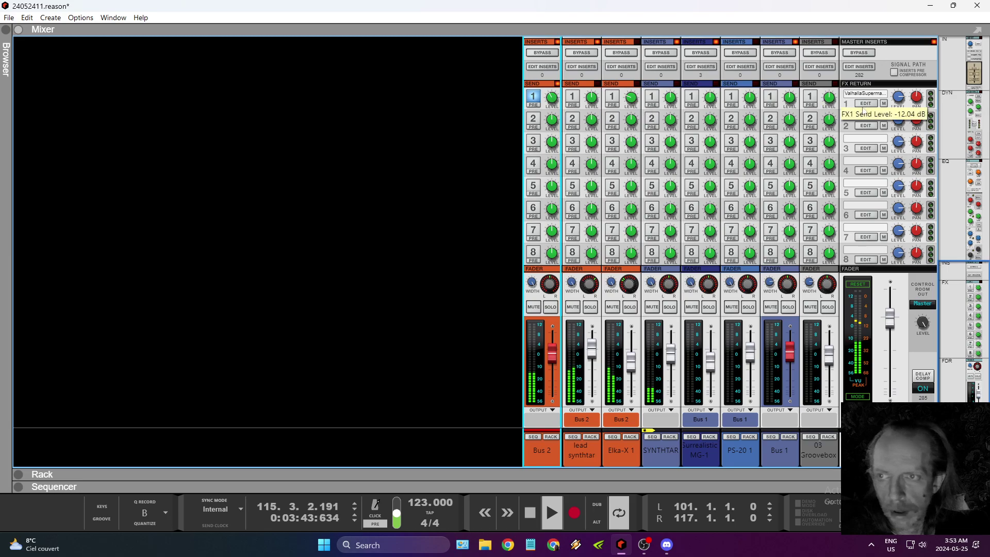
Load the medium reverb preset 80s Mod Room in the ValhallaSupermassive send effect and close its window.
left_click(866, 104)
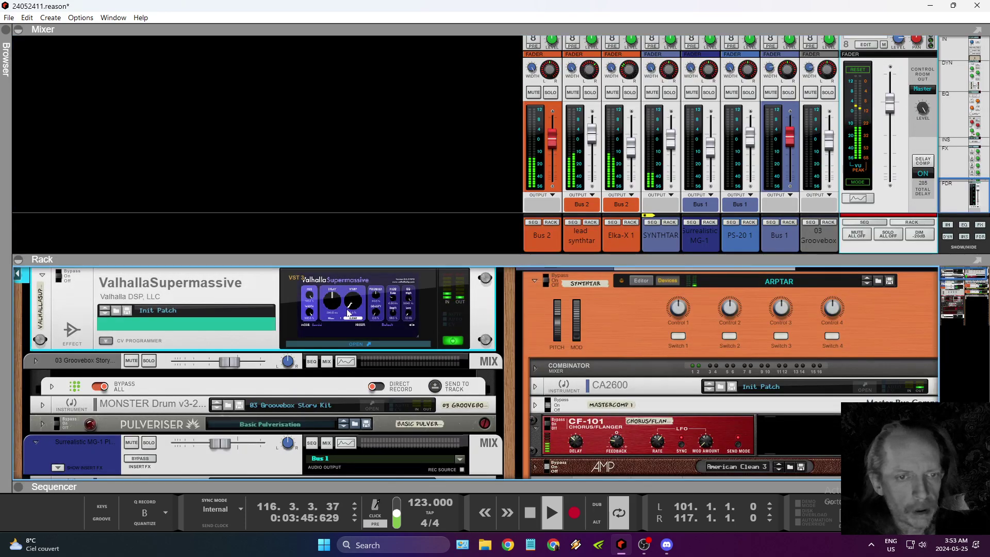
left_click(361, 310)
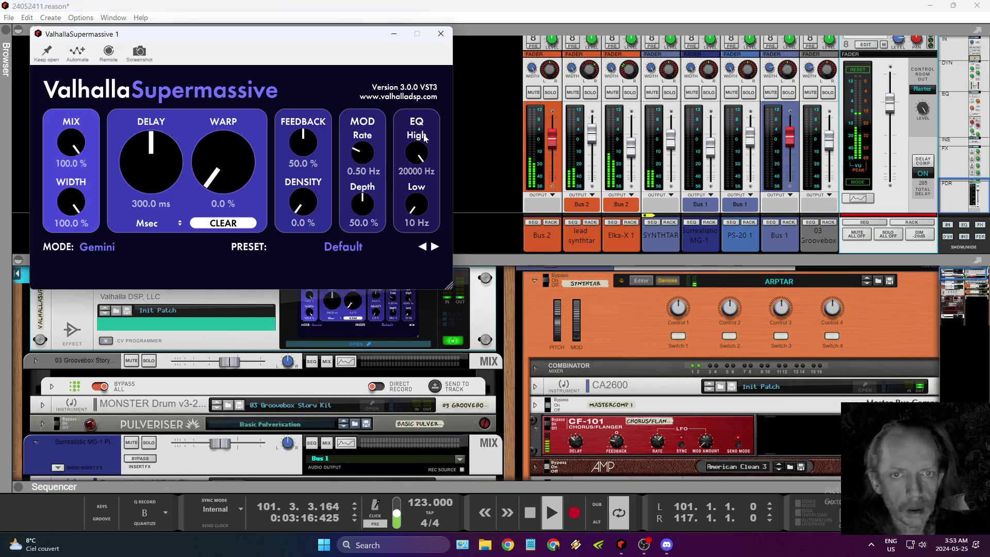
left_click(343, 247)
mouse_move(320, 391)
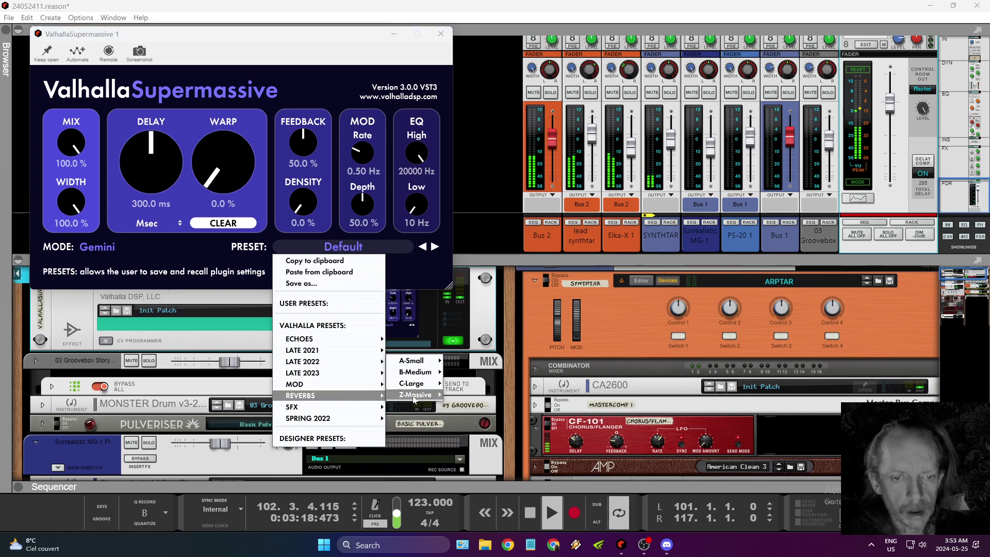
mouse_move(431, 382)
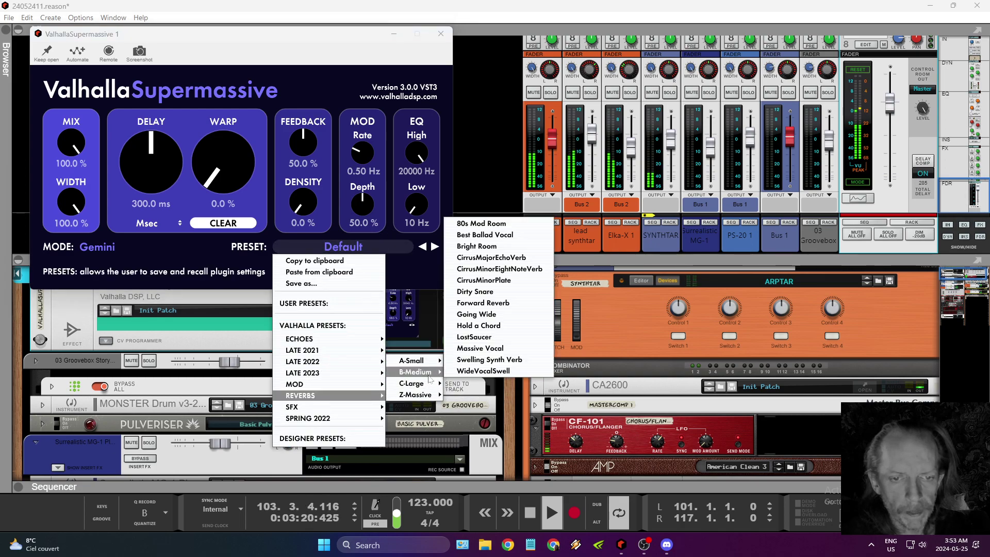
left_click(475, 224)
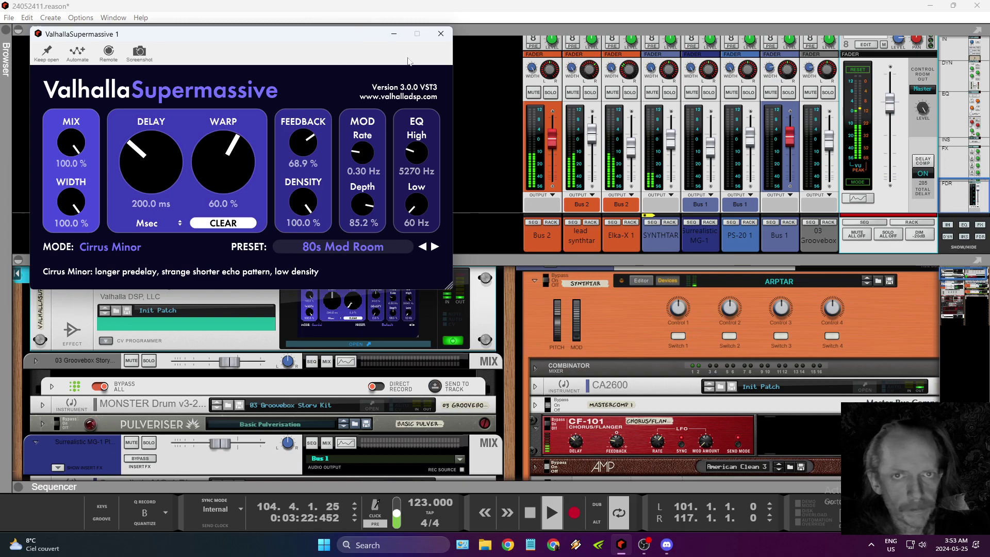
left_click(441, 34)
Readjust Bus 2's FX1 send level to the ValhallaSupermassive reverb during playback.
scroll(831, 170, "up", 5)
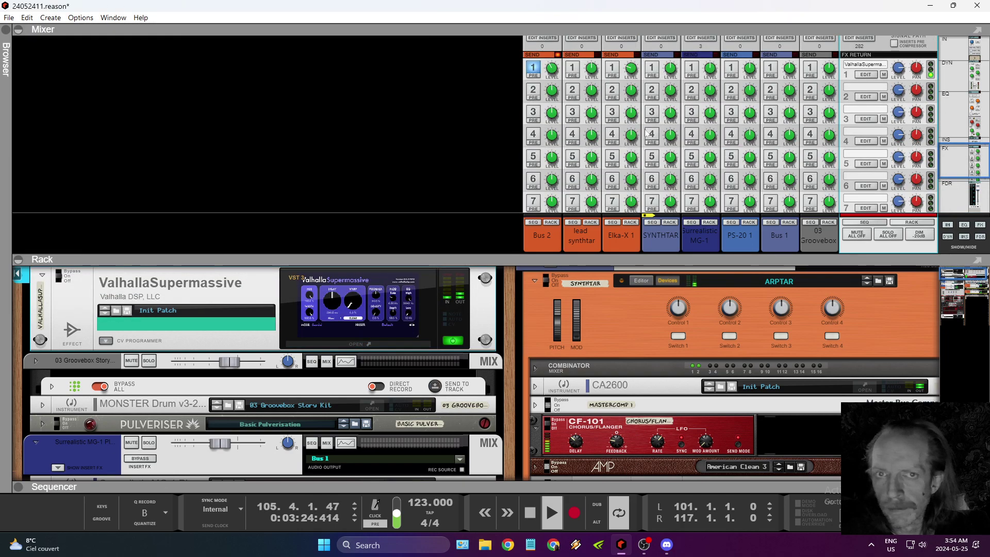
left_click(553, 58)
left_click_drag(552, 59, 554, 54)
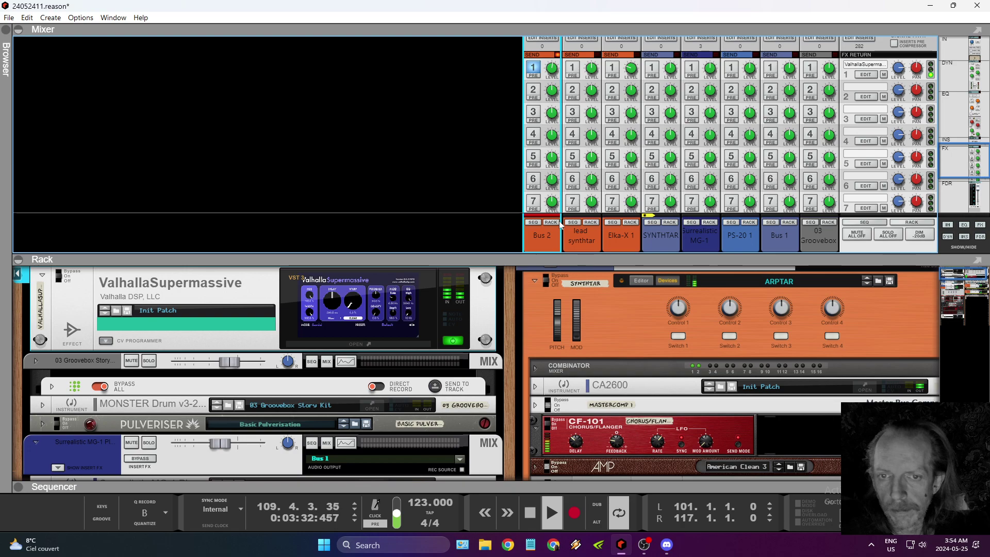
scroll(609, 215, "down", 5)
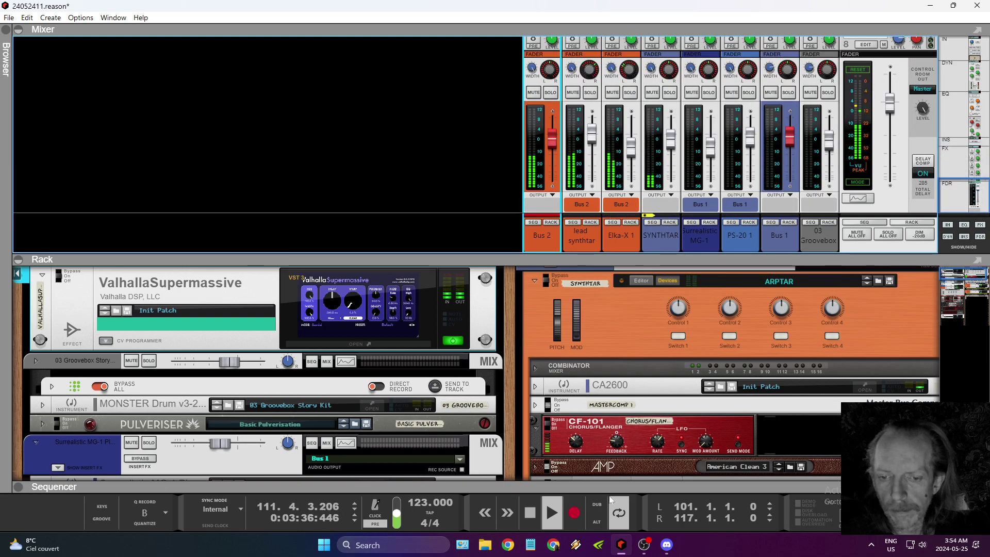
Inspect the Europa settings and the PS-20 editor inside the lead synthtar Combinator.
scroll(453, 343, "down", 5)
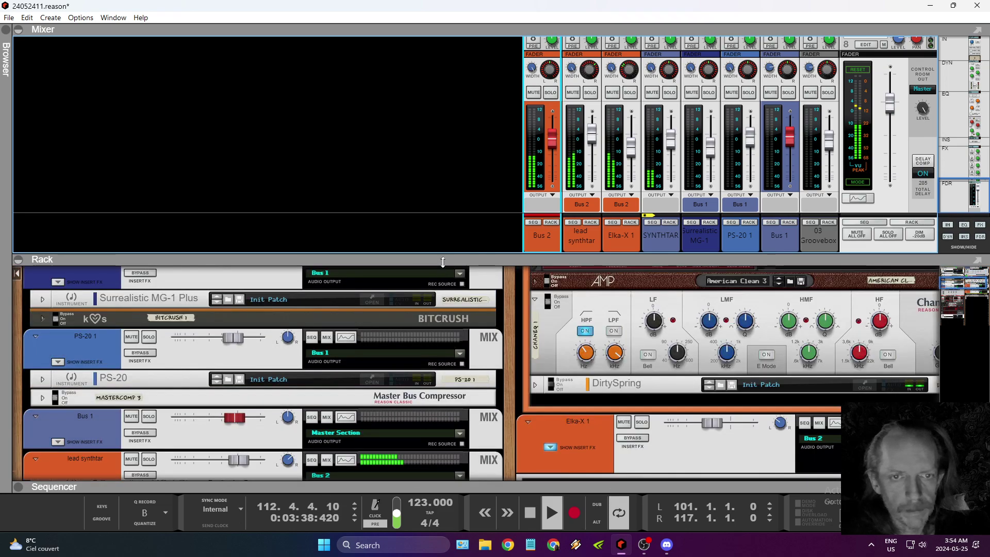
key("F5")
scroll(184, 302, "down", 5)
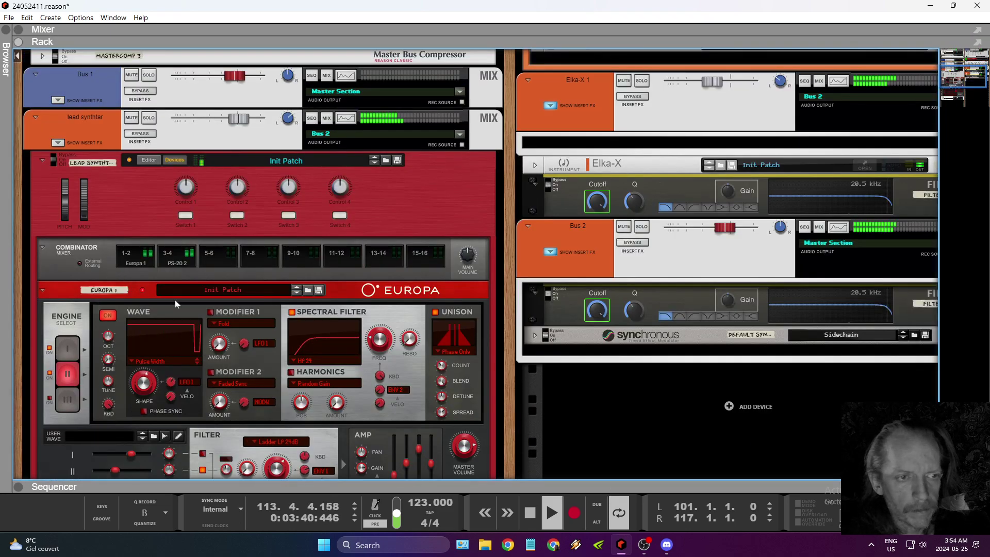
scroll(98, 315, "down", 5)
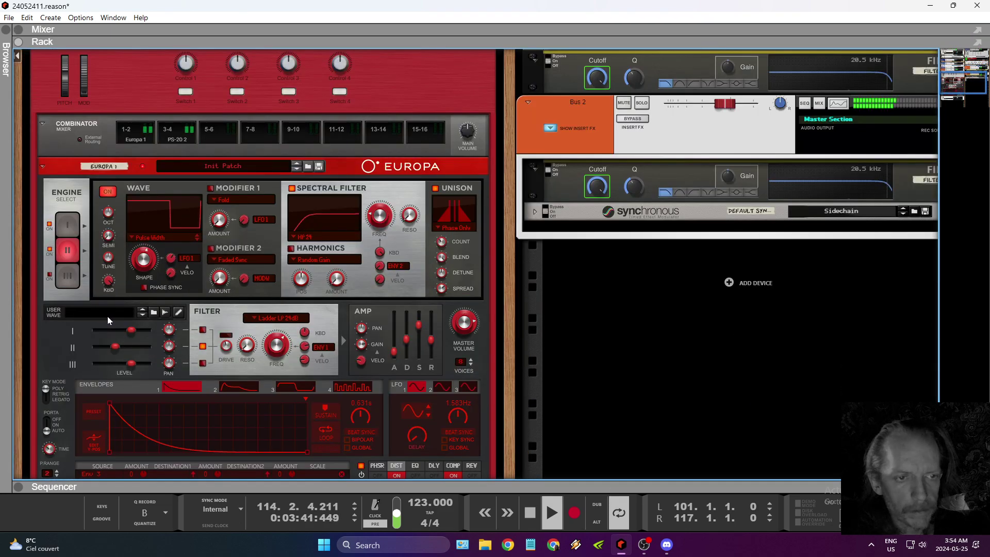
left_click(73, 223)
scroll(138, 302, "down", 10)
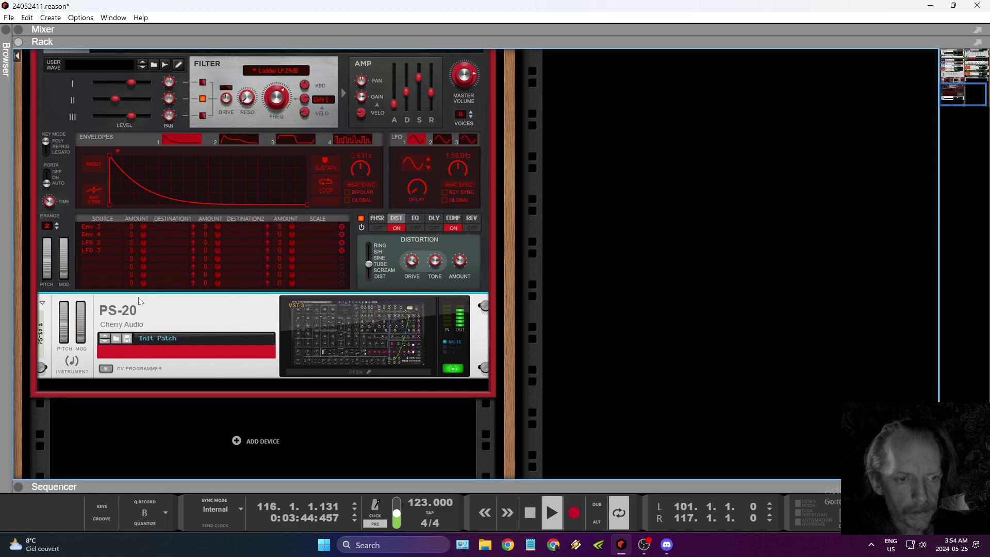
left_click(338, 330)
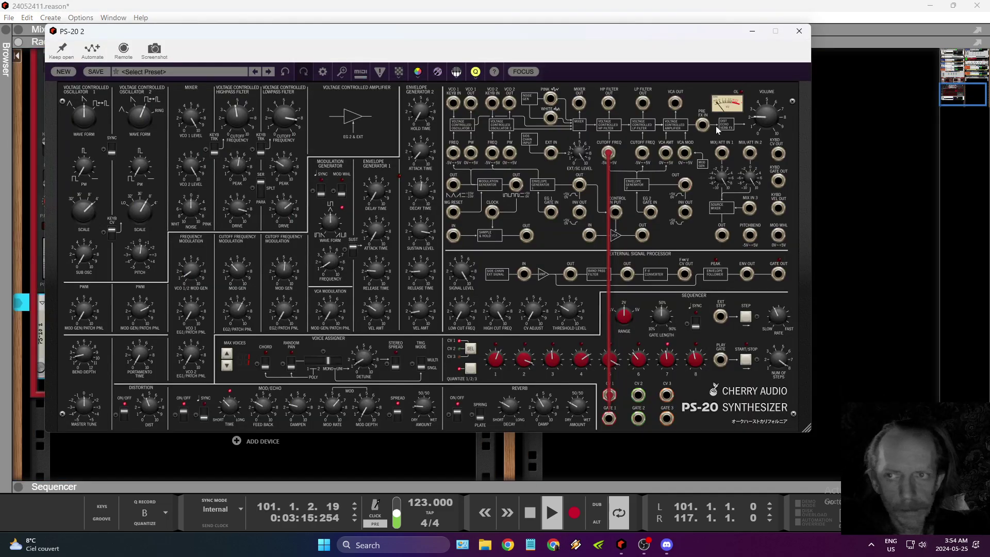
left_click(790, 41)
Show the mixer and the sequencer together with the rack collapsed between them.
left_click_drag(735, 41, 735, 472)
left_click_drag(822, 480, 815, 298)
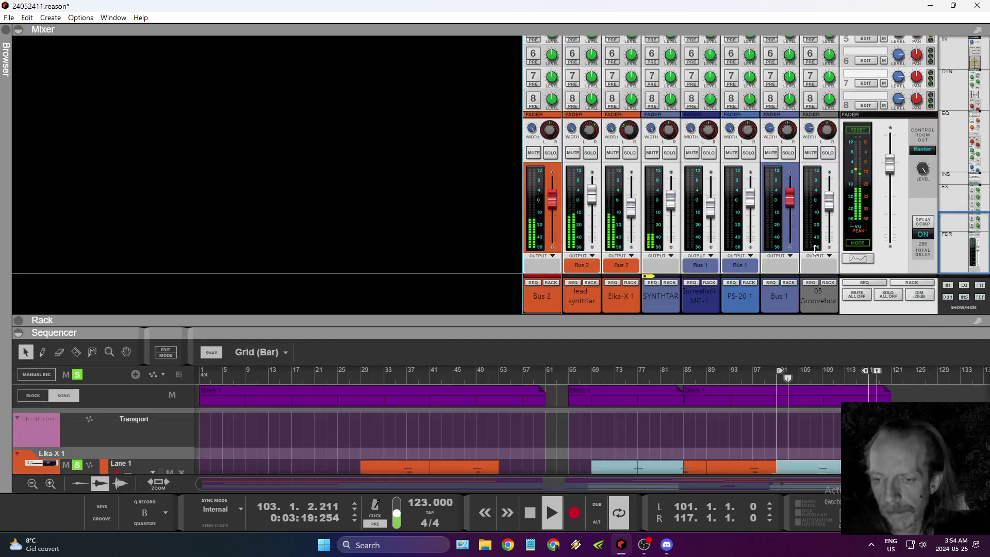
Clear the sequencer's track solo, enlarge the mixer, and solo the Bus 1, 03 Groovebox and SYNTHTAR channels.
left_click(76, 185)
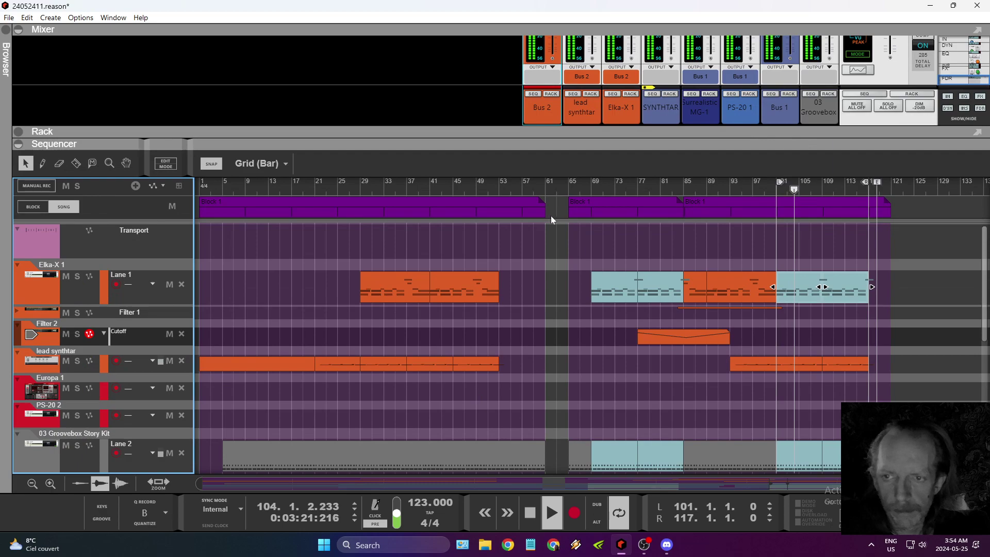
left_click_drag(756, 136, 756, 480)
left_click(788, 307)
left_click(829, 308)
left_click(670, 307)
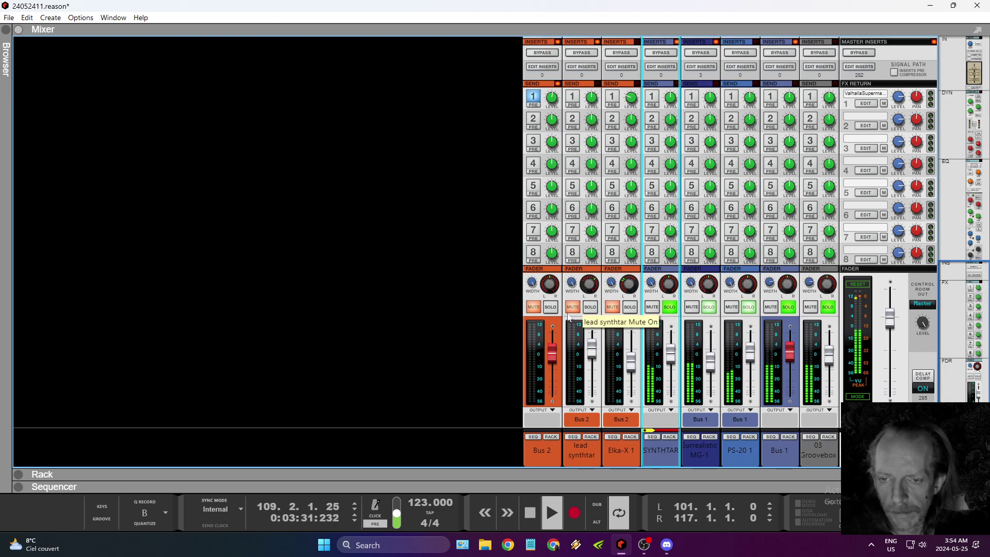
Raise SYNTHTAR's high-pass filter to 139.8 Hz in the Spectrum EQ, close the EQ window and return to the faders.
scroll(671, 309, "up", 10)
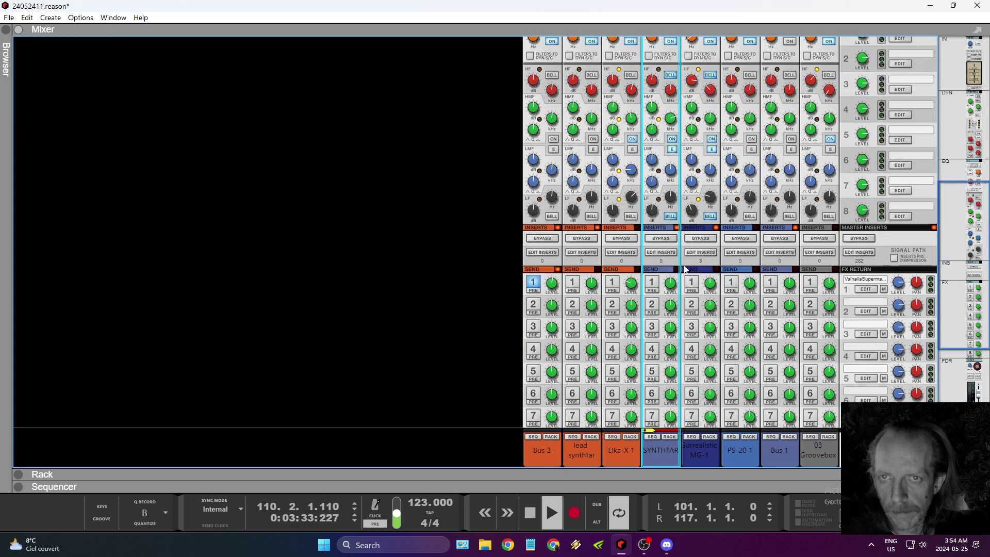
left_click(661, 308)
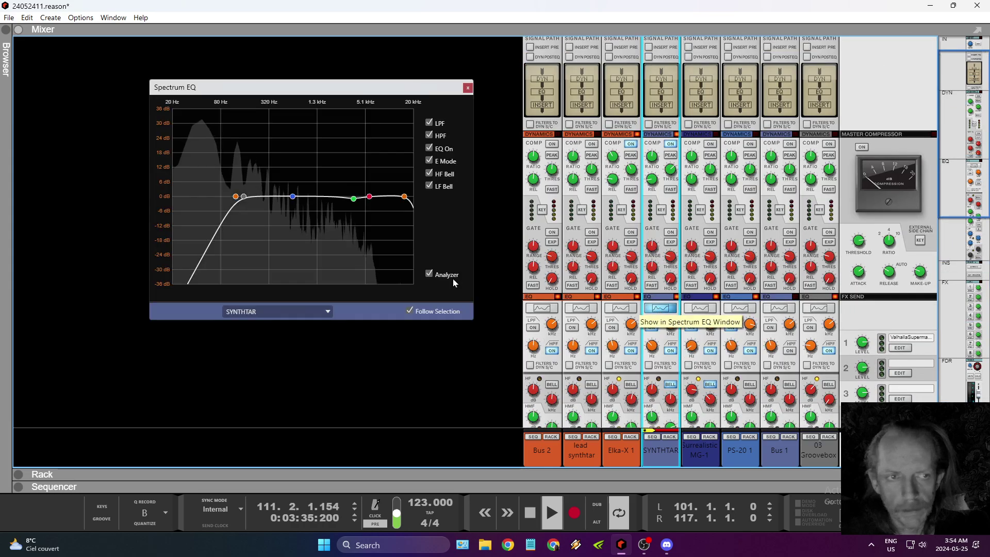
left_click_drag(239, 200, 241, 199)
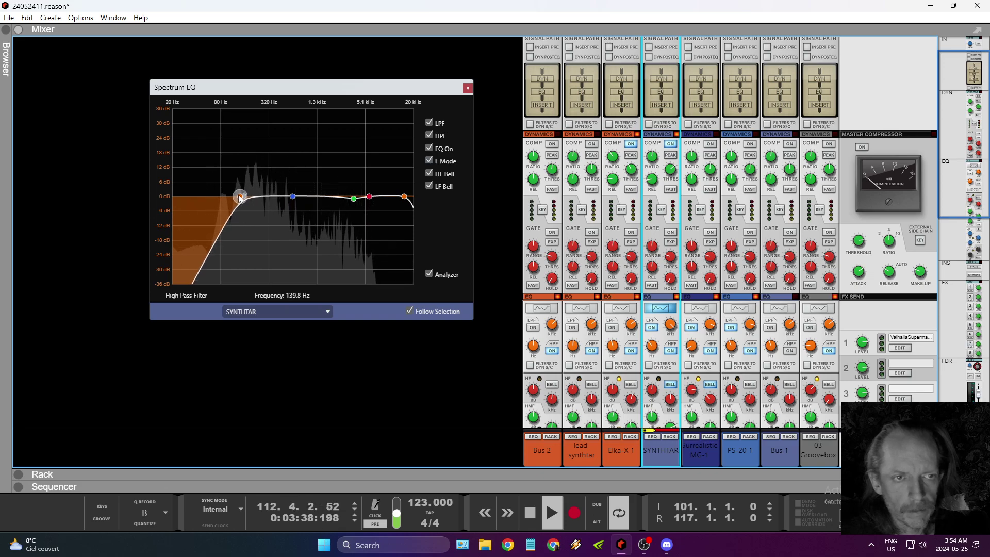
left_click(467, 87)
scroll(635, 340, "down", 3)
scroll(635, 340, "down", 5)
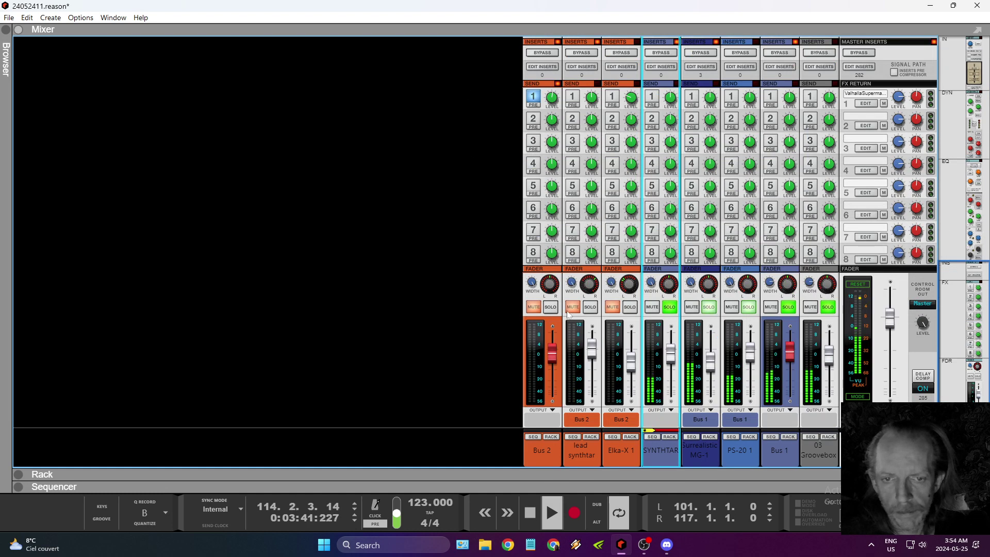
Try sending Bus 1 to the FX1 reverb at an adjusted level, and switch that send off again.
left_click(775, 102)
left_click_drag(794, 87, 792, 124)
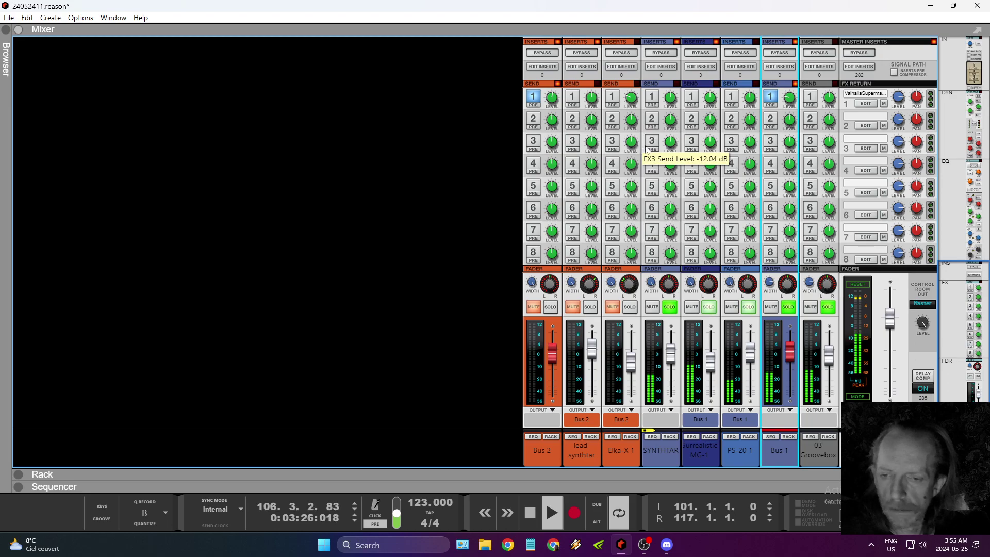
left_click(771, 97)
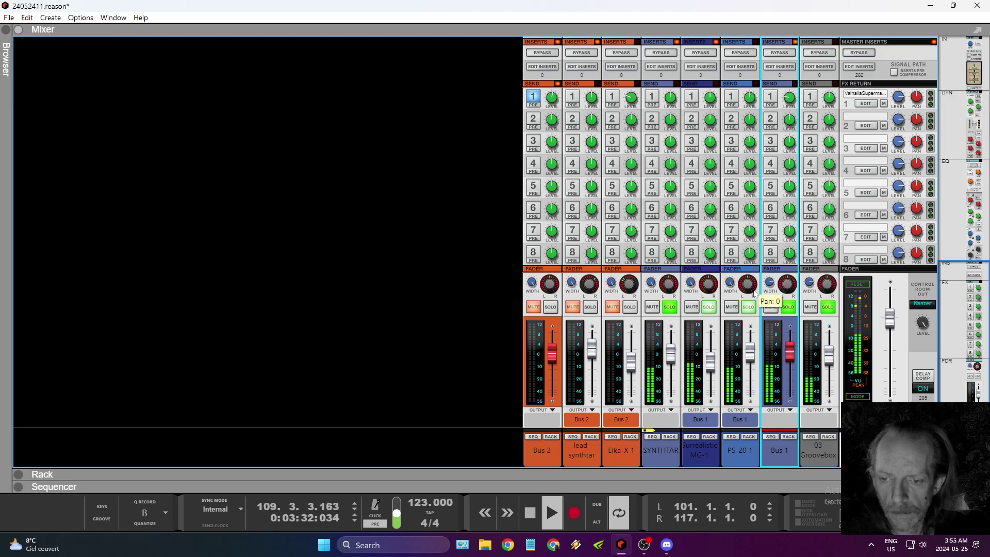
Enable the FX1 reverb send on PS-20 1, solo Bus 2, and briefly try the same send on 03 Groovebox.
left_click(731, 97)
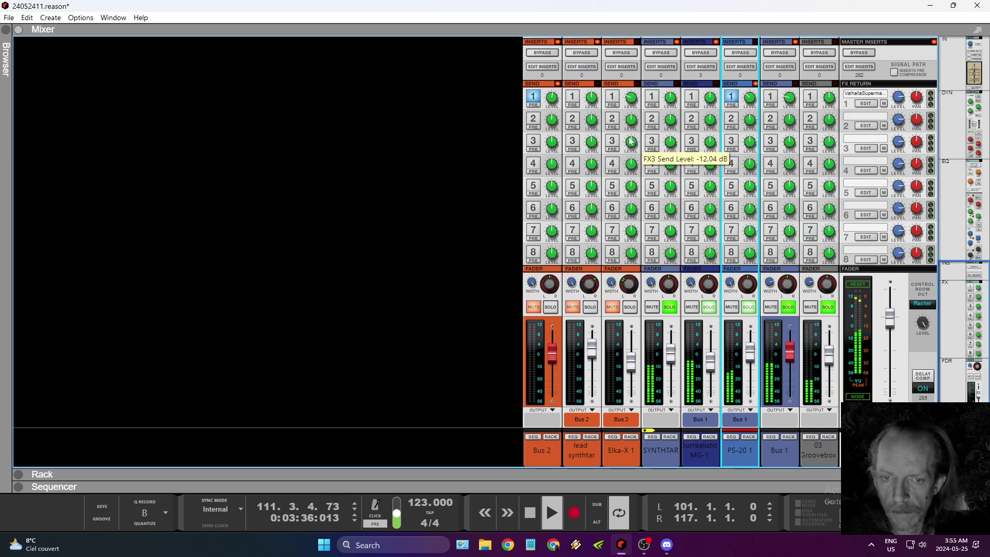
left_click(550, 308)
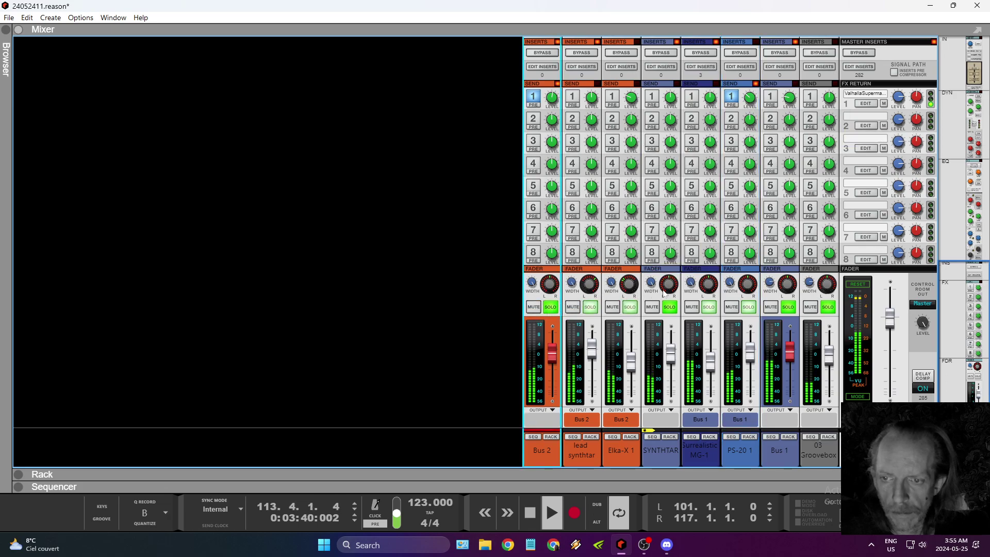
left_click(810, 97)
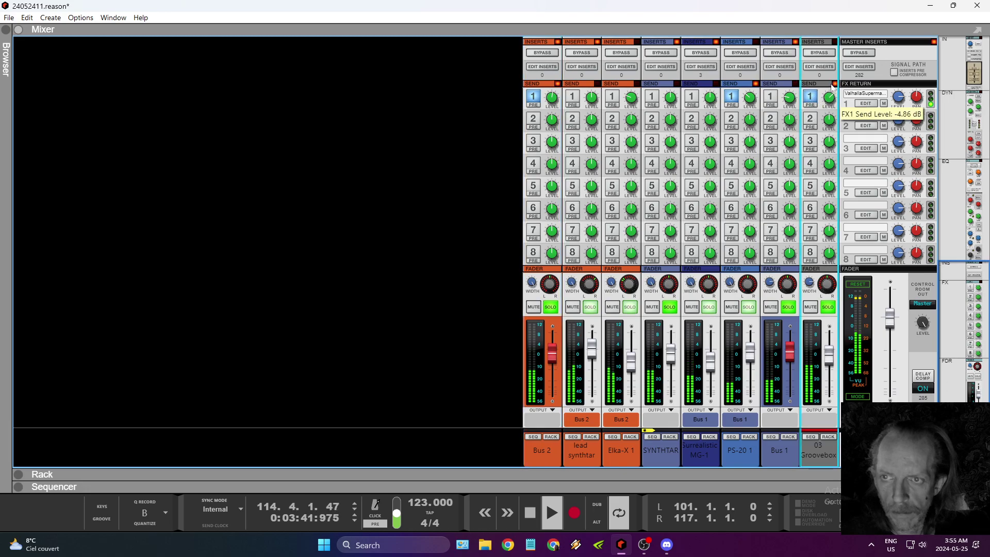
left_click(810, 97)
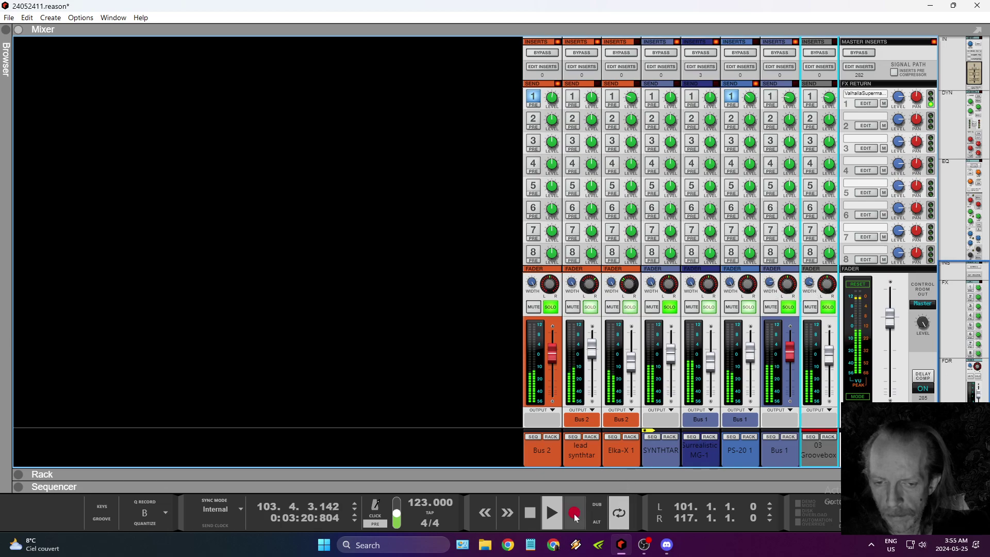
Replay the song from its beginning with looping and all channel solos off and the master compressor on.
left_click(525, 513)
left_click(525, 512)
left_click(552, 512)
key("ctrl+z")
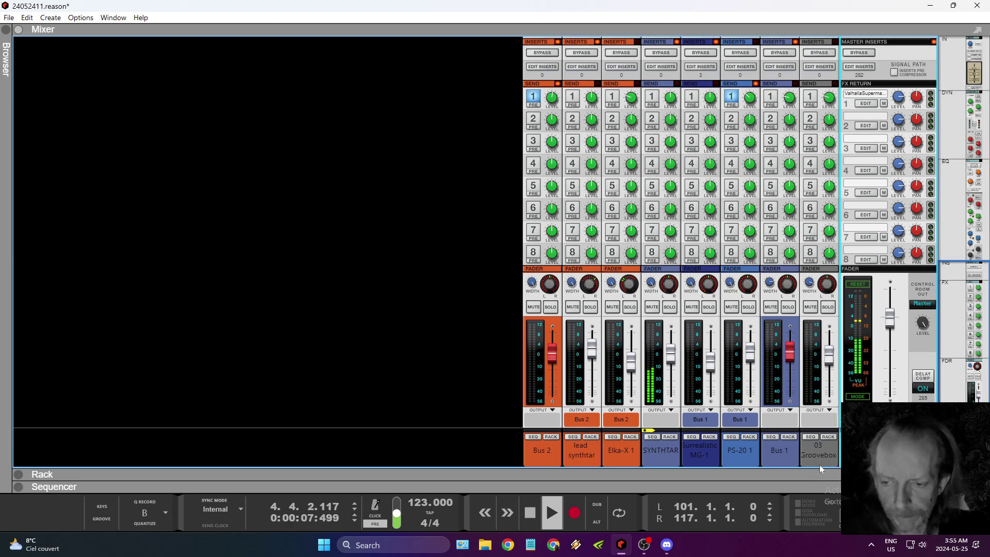
Check the master compressor's make-up gain during playback and return to the channel faders.
scroll(867, 320, "up", 10)
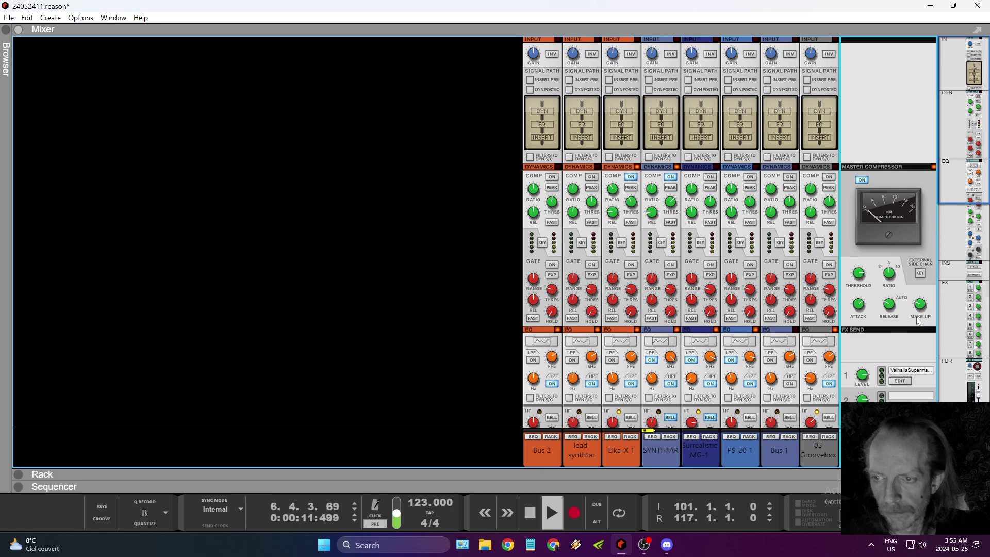
mouse_move(922, 305)
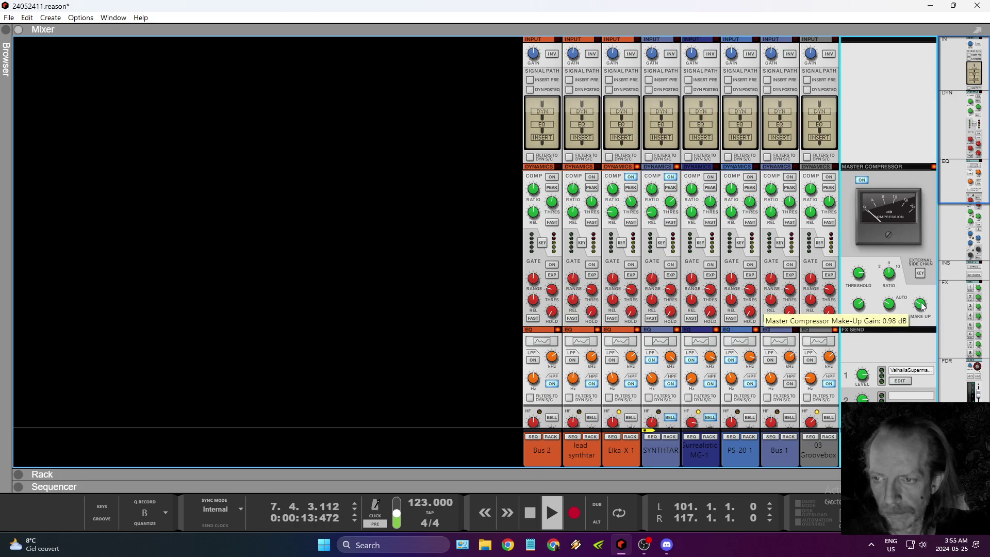
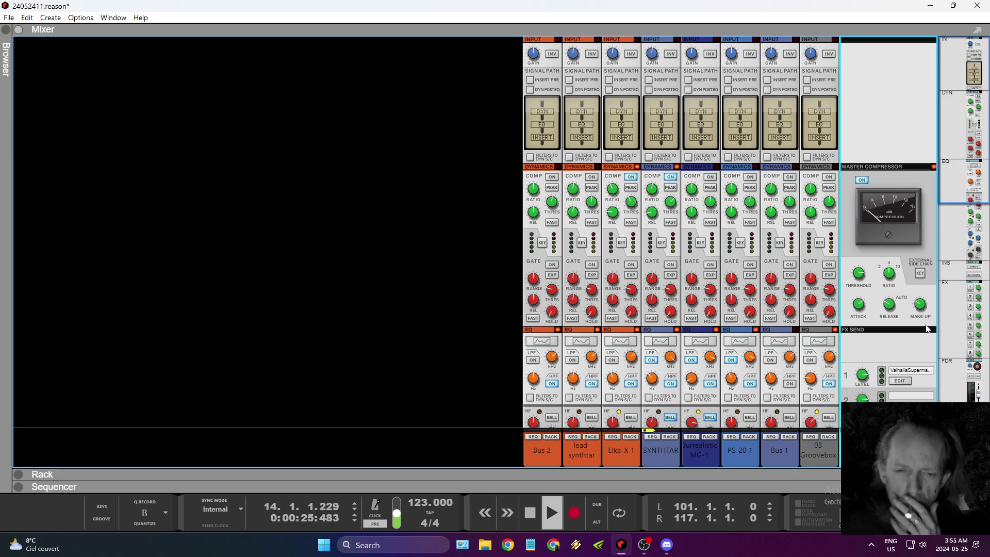
scroll(890, 344, "down", 10)
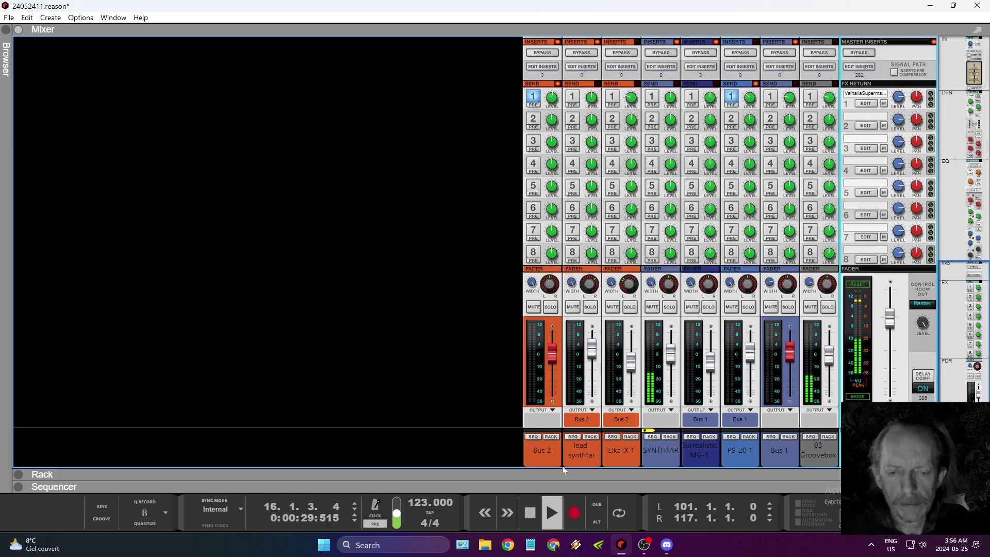
Show the rack full size and hide the inner devices of the lead synthtar and SYNTHTAR Combinators.
left_click_drag(560, 460, 564, 34)
scroll(221, 297, "up", 6)
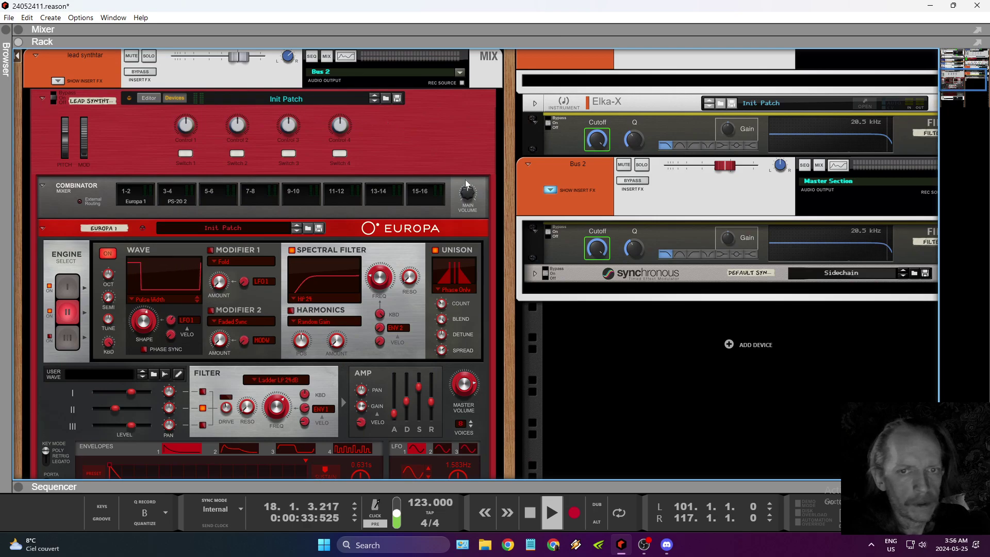
left_click(170, 98)
scroll(184, 175, "up", 7)
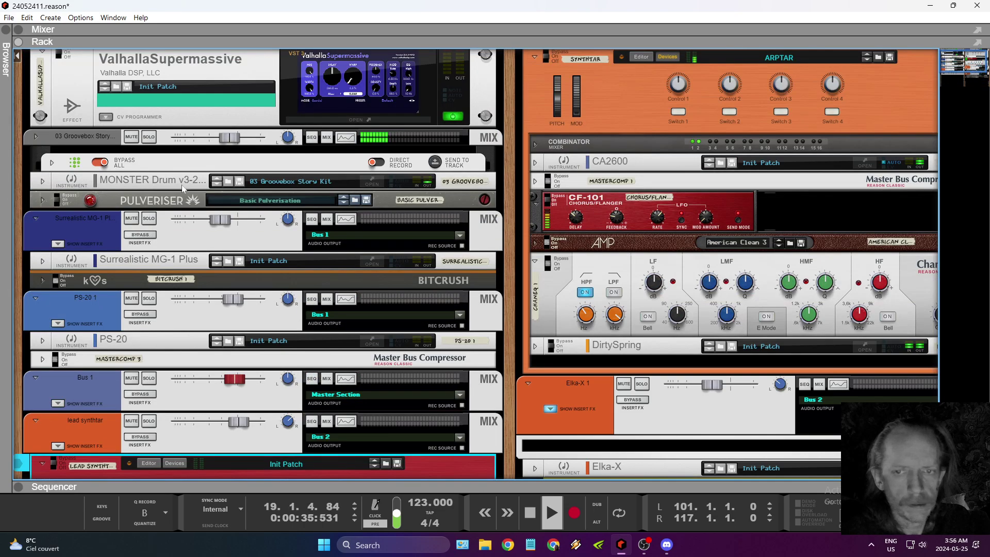
scroll(671, 89, "up", 1)
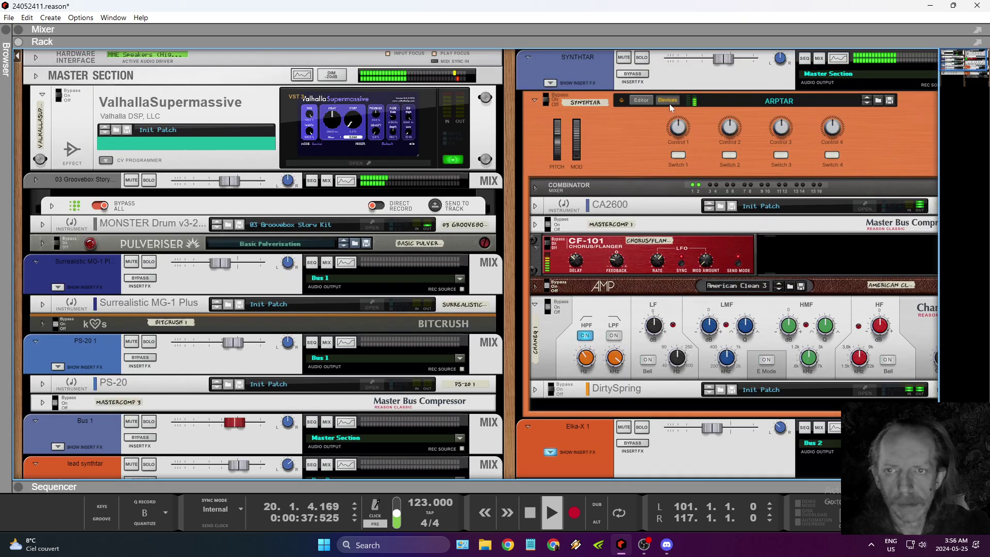
left_click(668, 100)
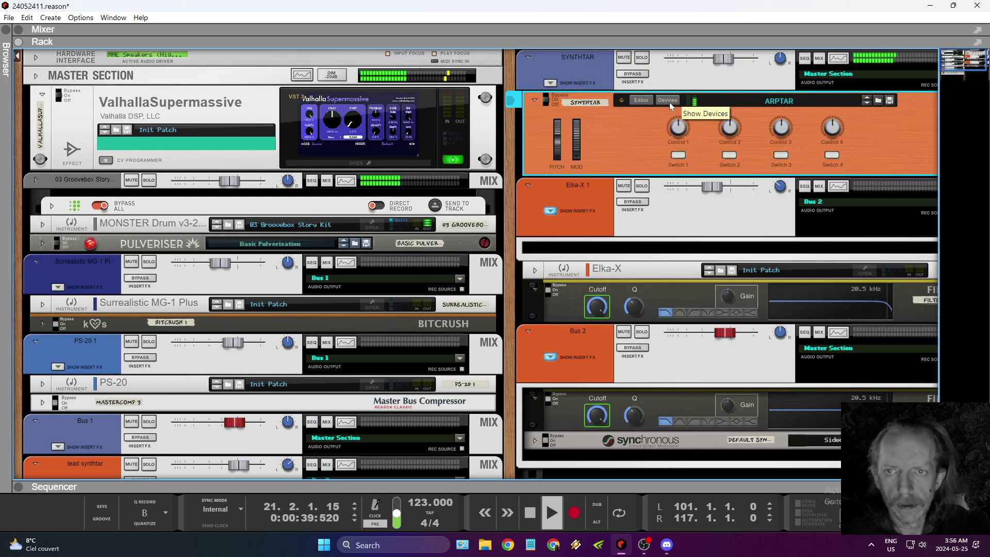
Hide the insert effects of Elka-X 1 and Bus 2, and move the SYNTHTAR device group between PS-20 1 and Bus 1.
left_click(641, 208)
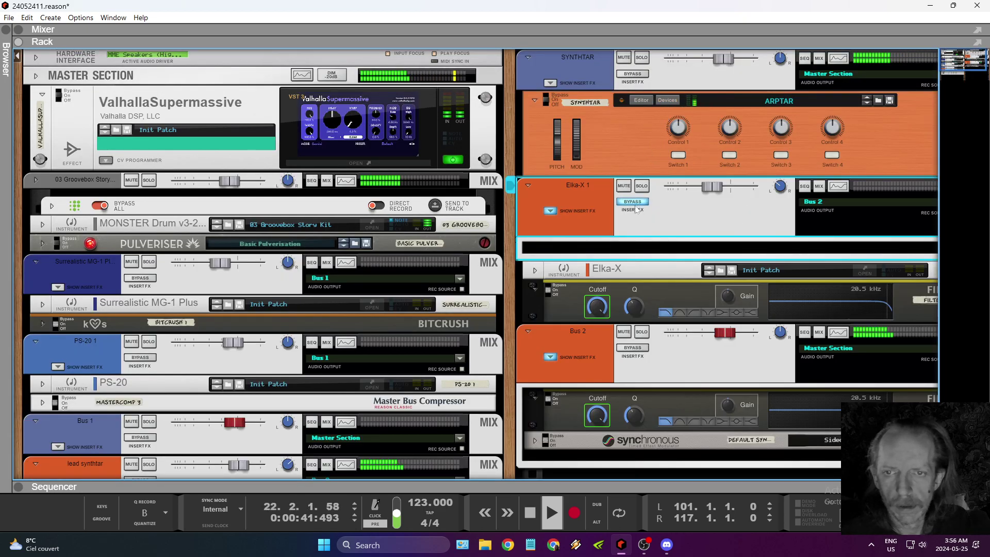
left_click(550, 211)
left_click(551, 315)
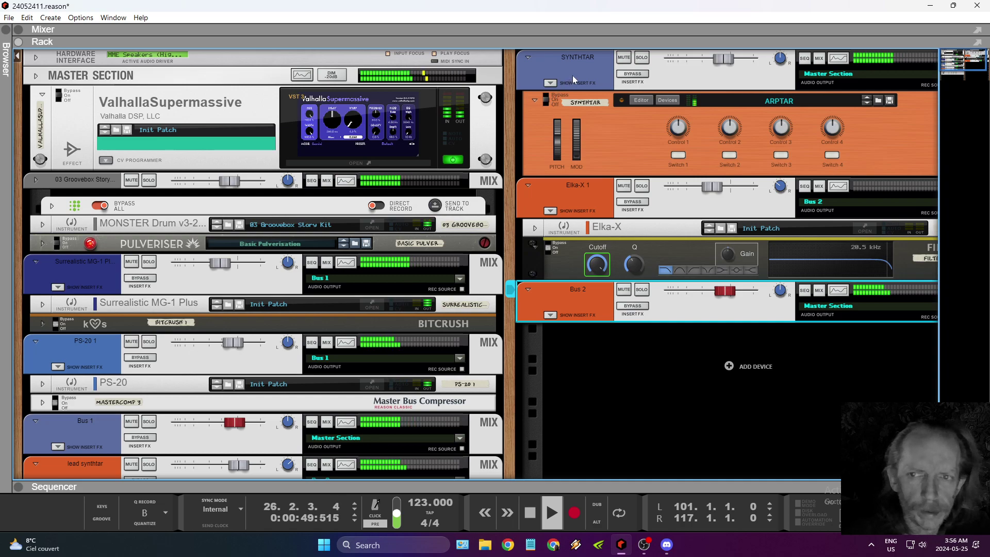
left_click_drag(574, 73, 171, 376)
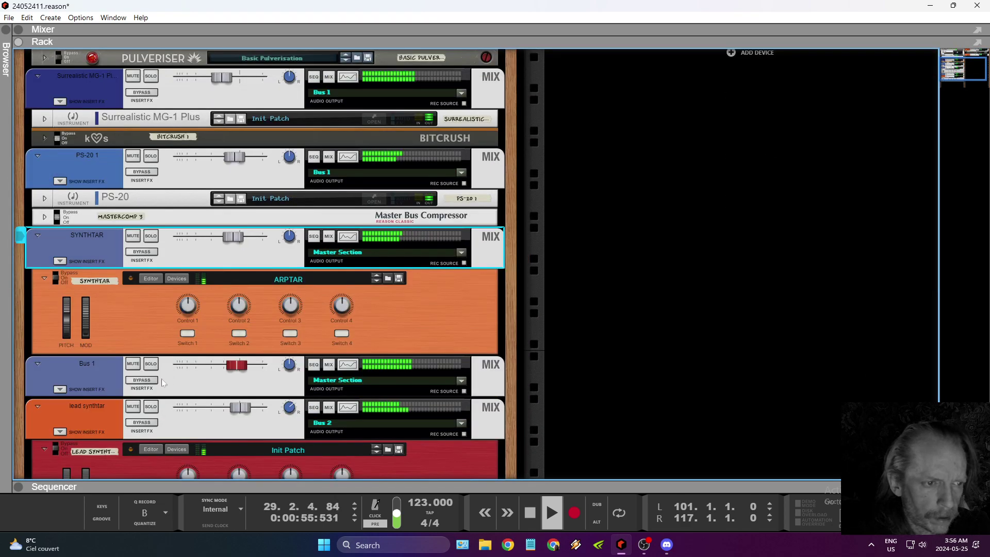
Change the SYNTHTAR Combinator's panel color to Blue 2, and hide its editor and inner devices.
right_click(112, 314)
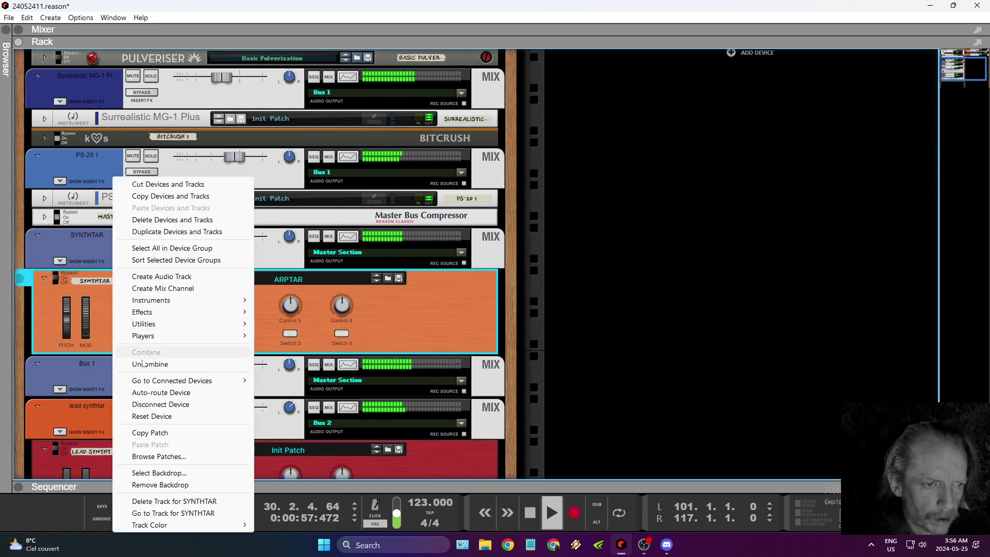
left_click(108, 302)
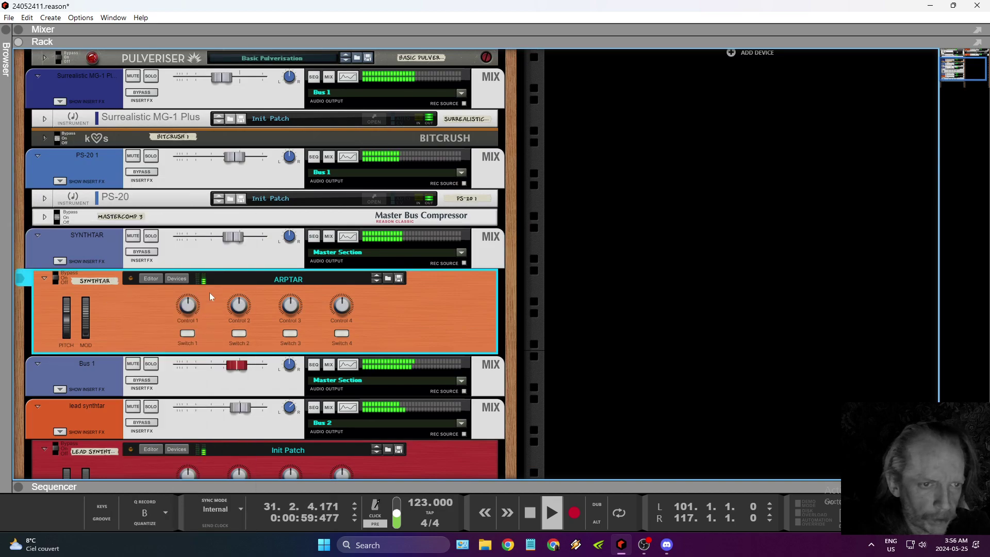
left_click(156, 279)
left_click(433, 363)
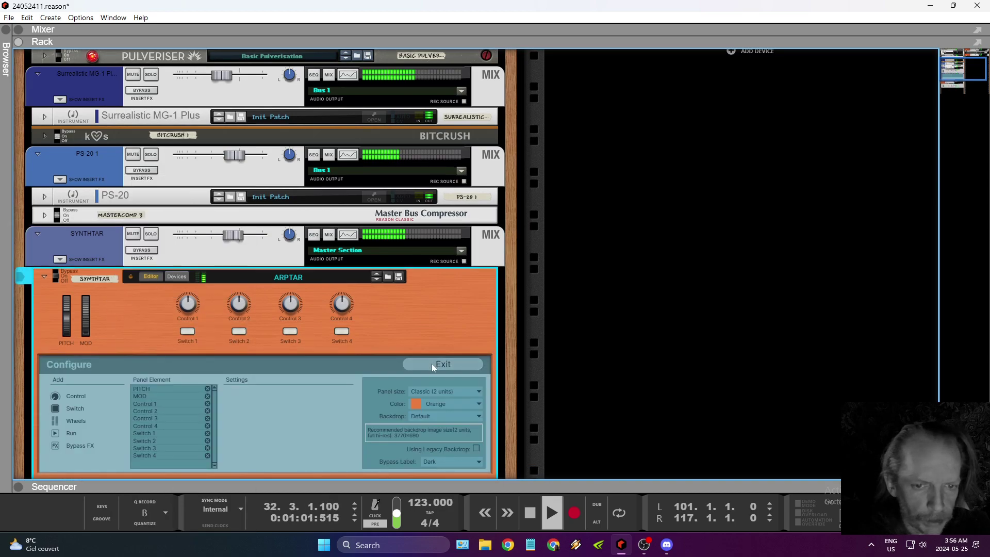
left_click(426, 404)
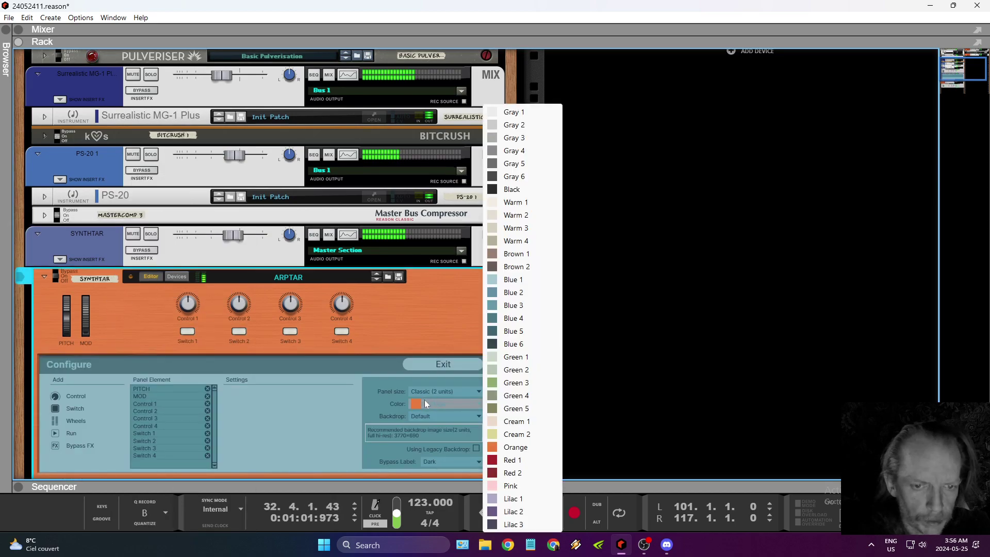
left_click(515, 292)
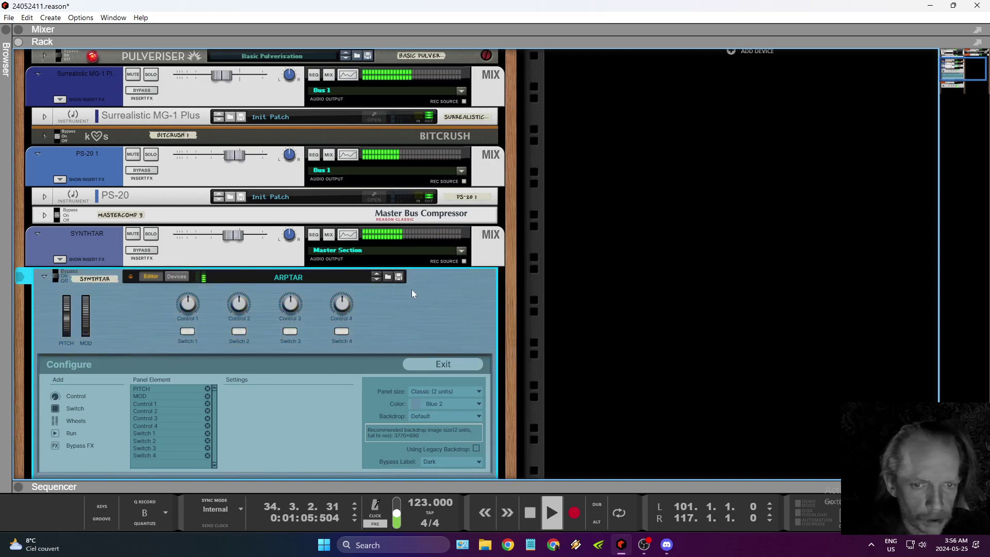
scroll(198, 315, "down", 4)
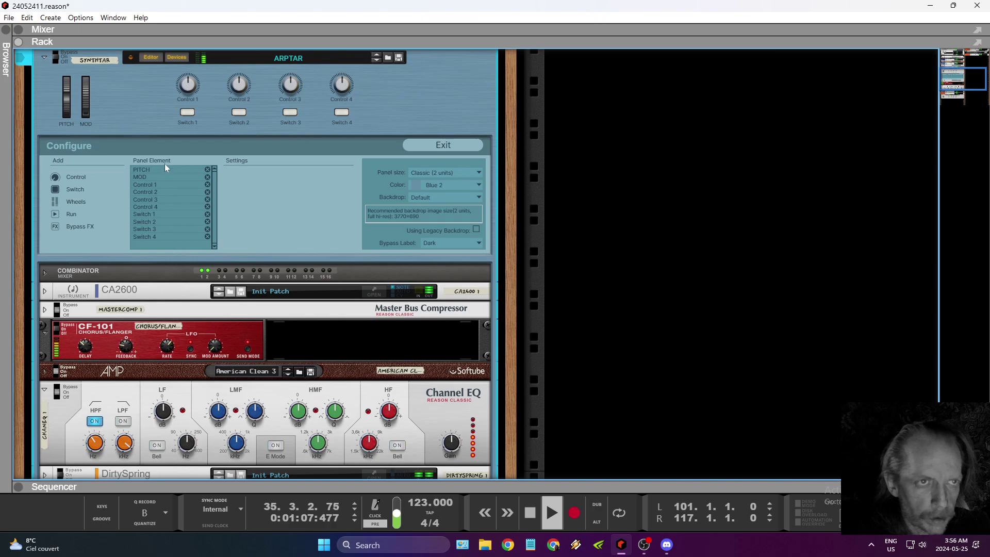
left_click(154, 58)
left_click(176, 57)
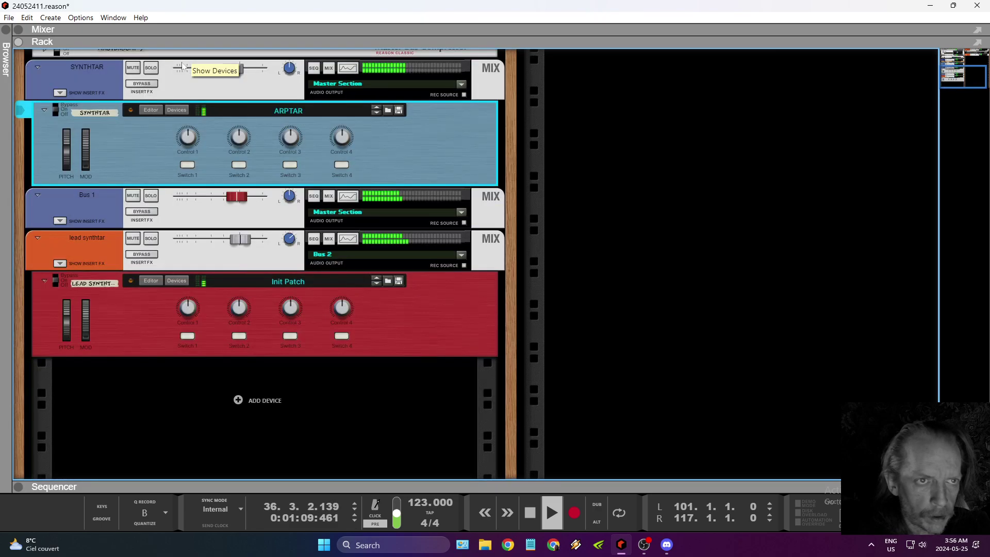
Move the lead synthtar device group directly below Bus 2 beside Elka-X 1, and change its channel's track color to Red.
scroll(220, 228, "up", 2)
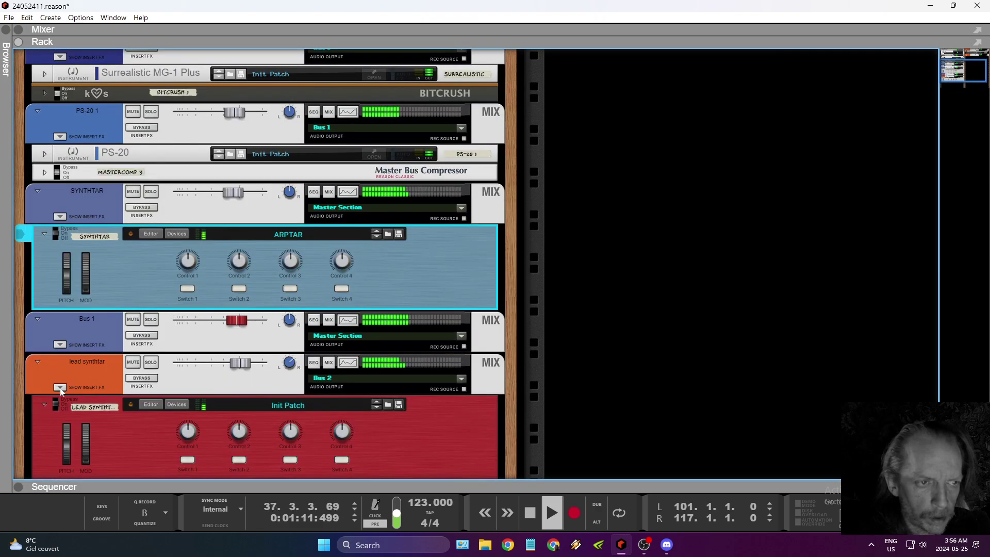
left_click_drag(60, 379, 564, 309)
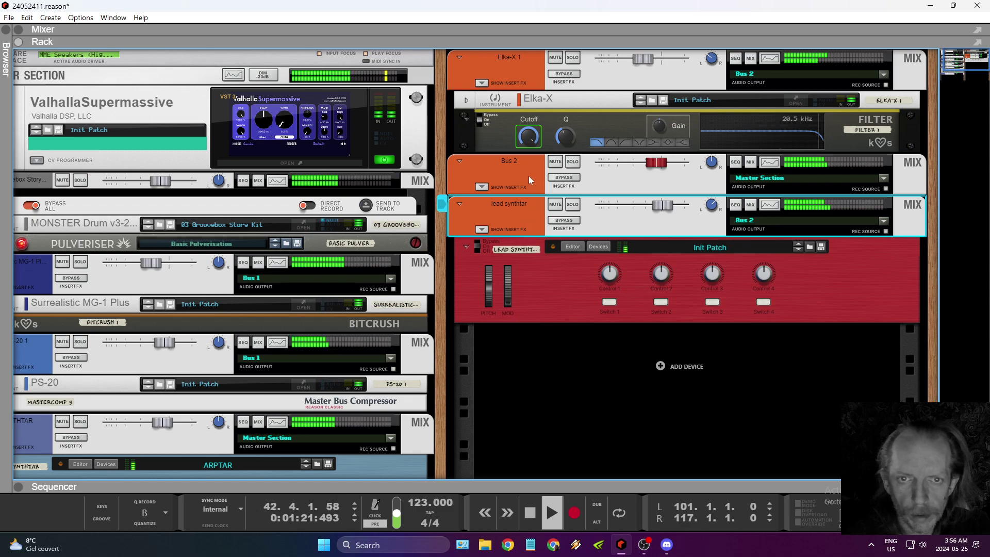
right_click(517, 218)
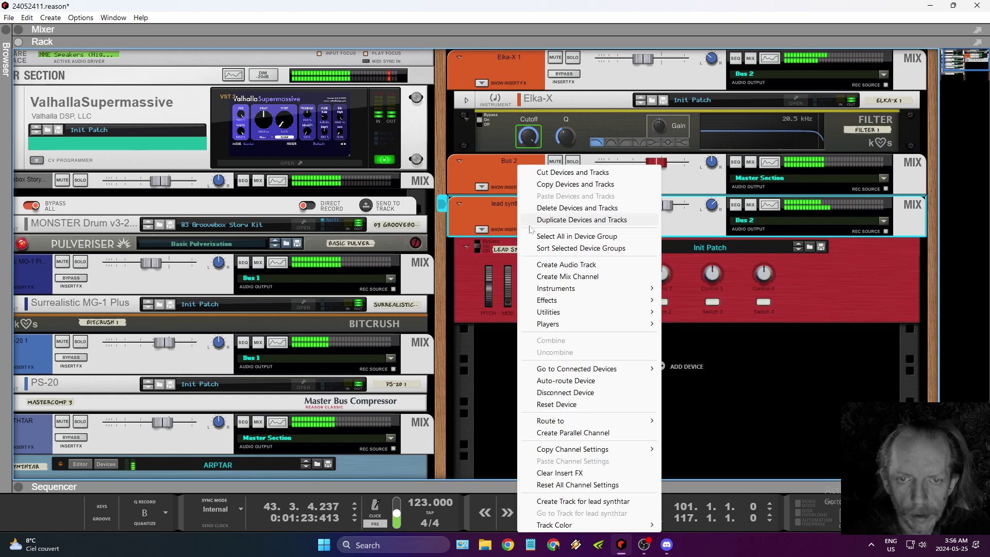
mouse_move(568, 525)
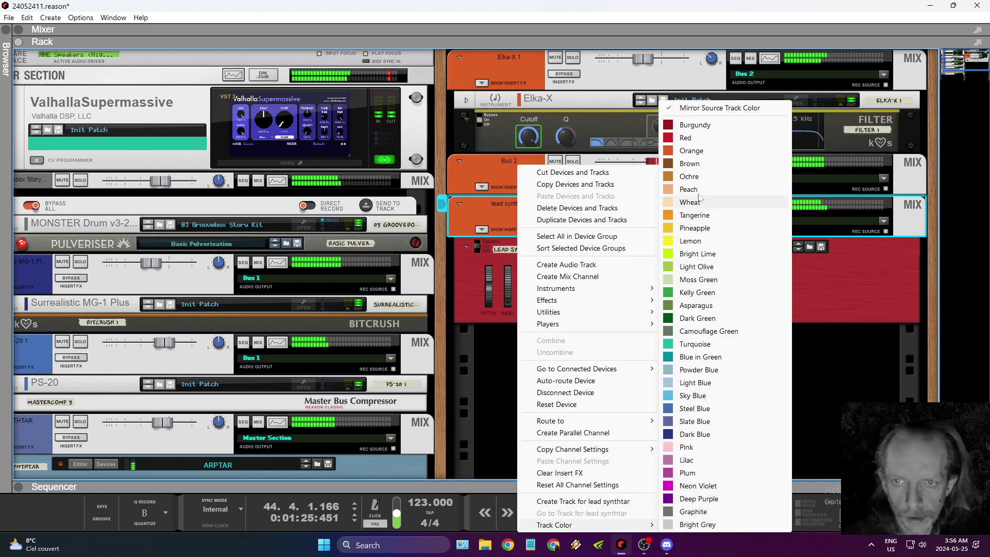
left_click(692, 138)
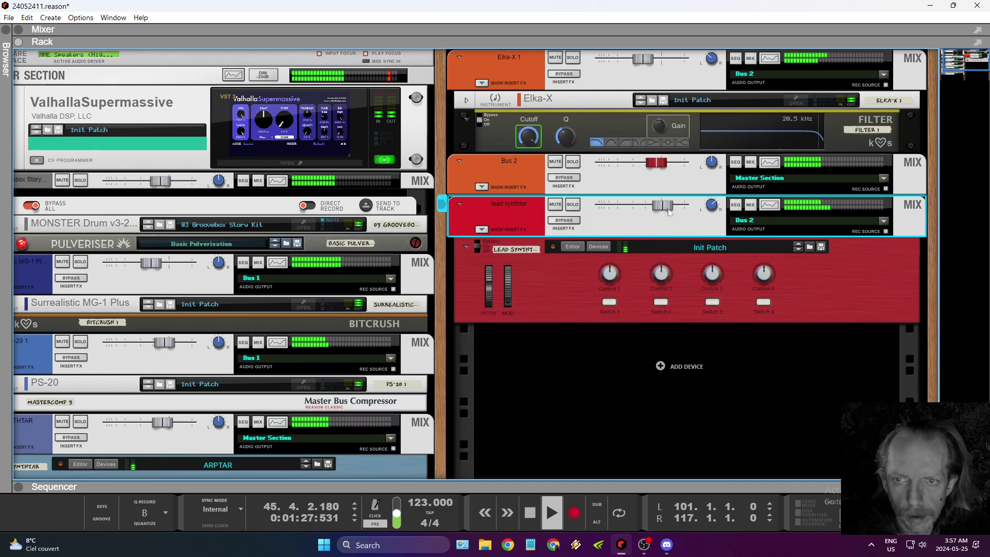
Stop playback, show the sequencer, copy the Filter 2 cutoff automation clip to bar 29 and lengthen it to 24 bars.
left_click(530, 513)
key("F7")
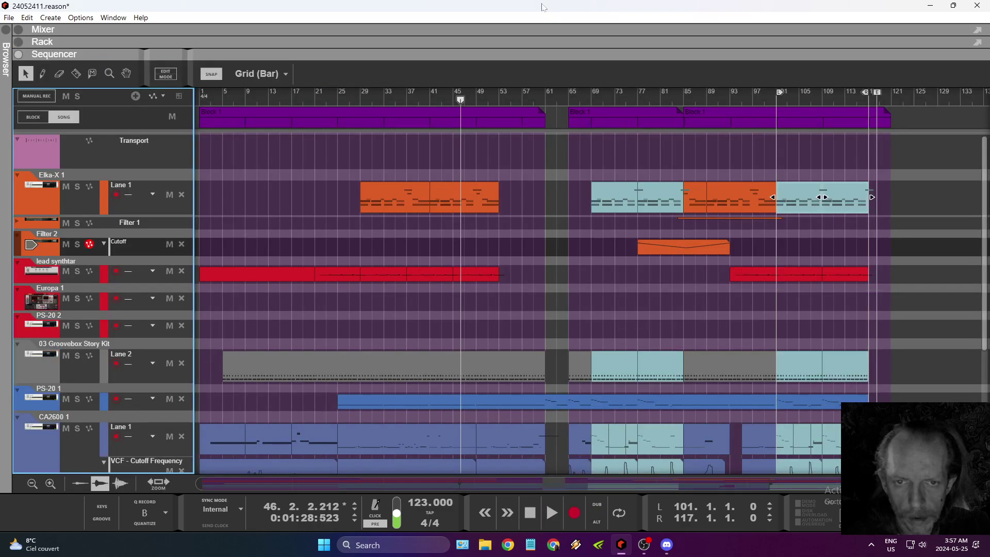
left_click(700, 246)
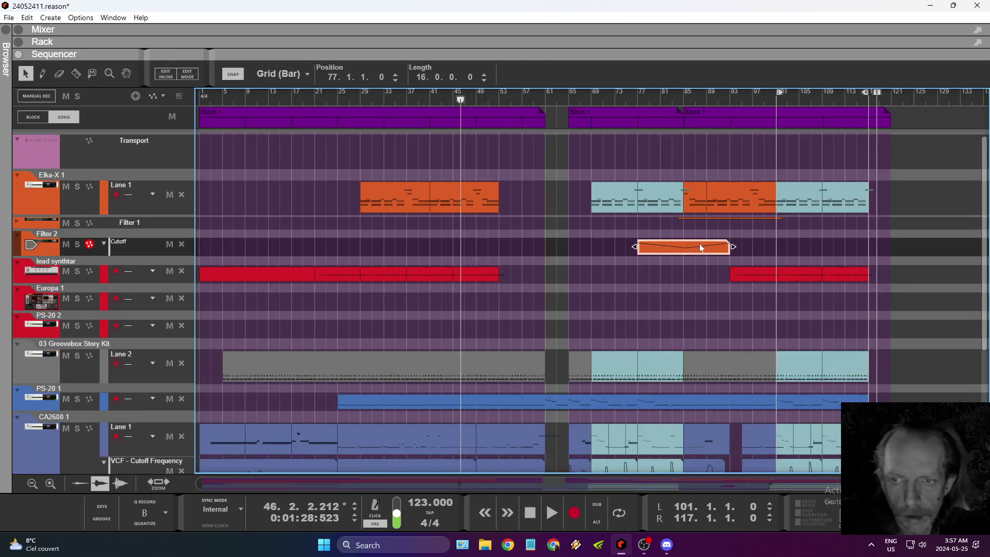
left_click_drag(698, 248, 432, 245)
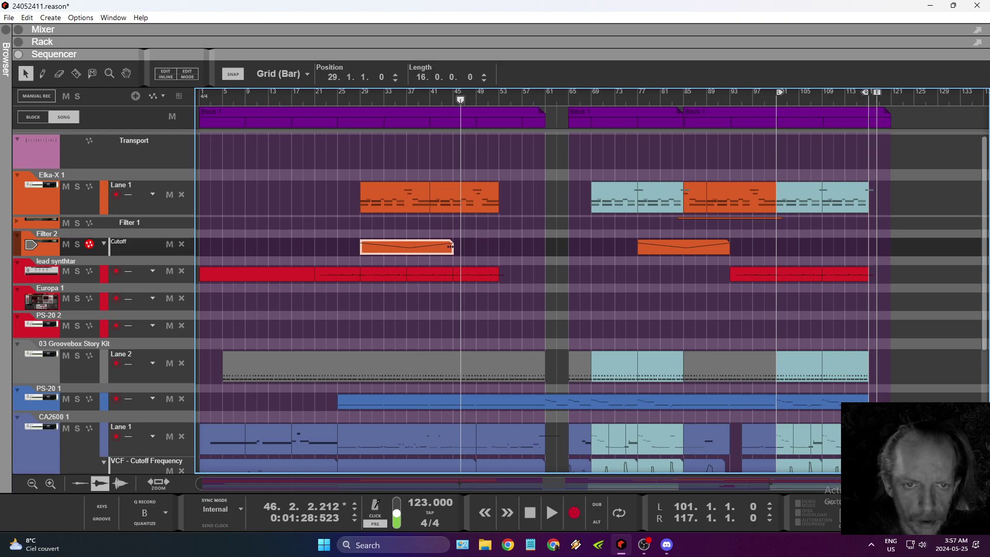
left_click_drag(458, 249, 500, 253)
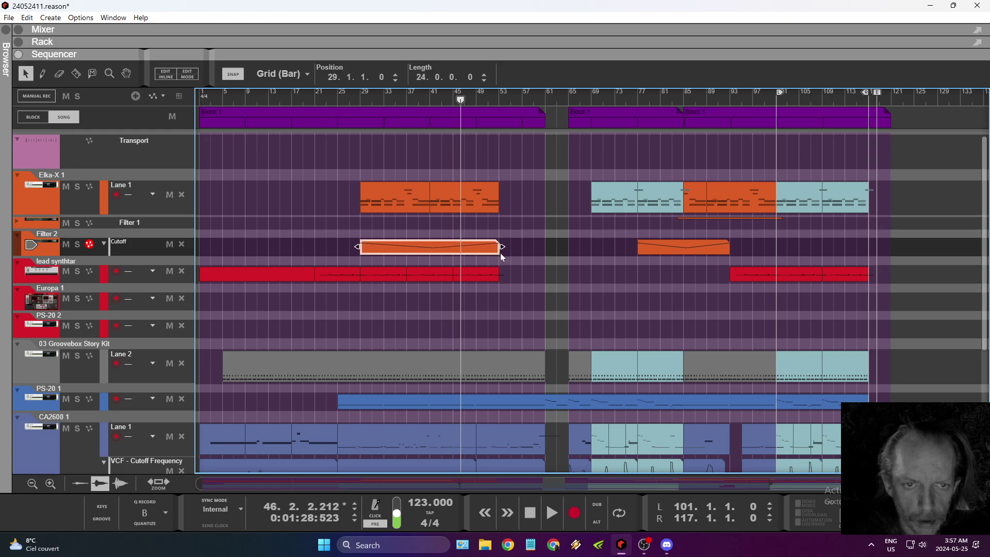
Play from bar 29 and bend the straight cutoff automation segments of the copied Filter 2 clip into curves.
left_click(361, 99)
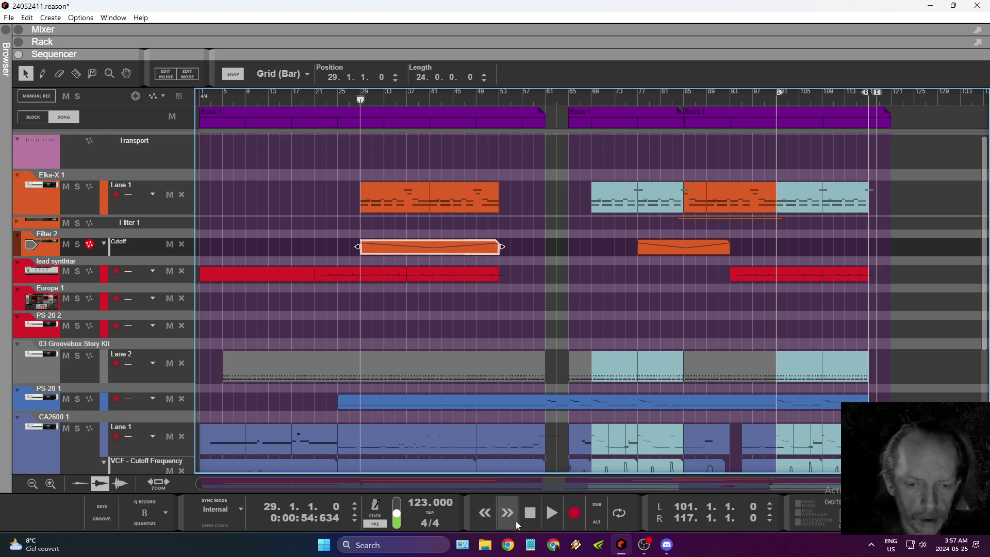
left_click(547, 517)
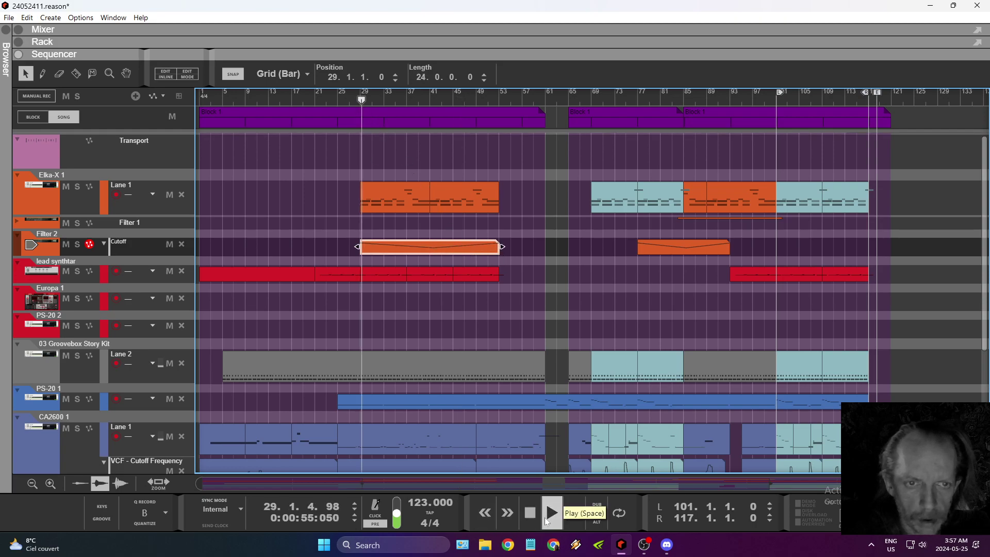
double_click(409, 248)
left_click_drag(408, 248, 467, 271)
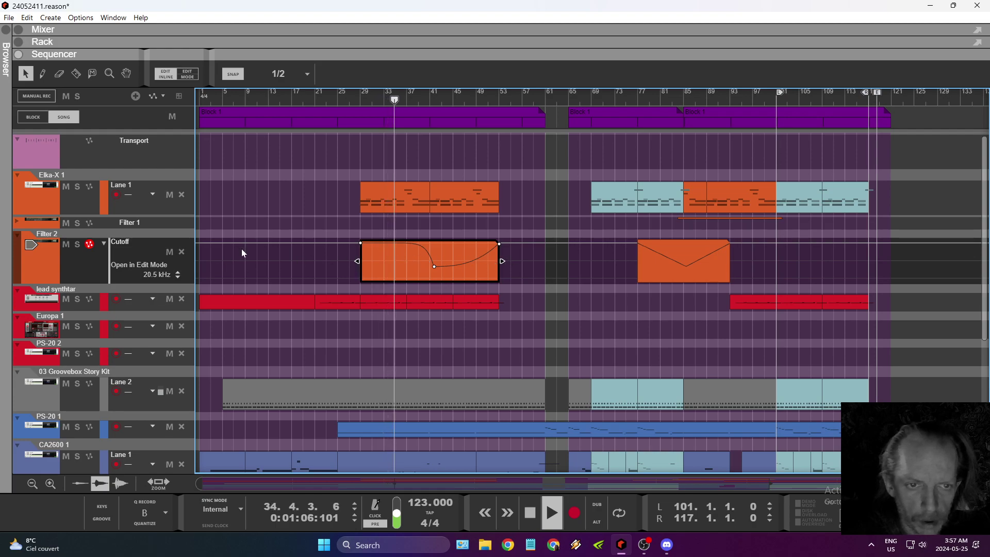
Select all the automation points in the copied Filter 2 cutoff clip.
left_click_drag(344, 237, 437, 248)
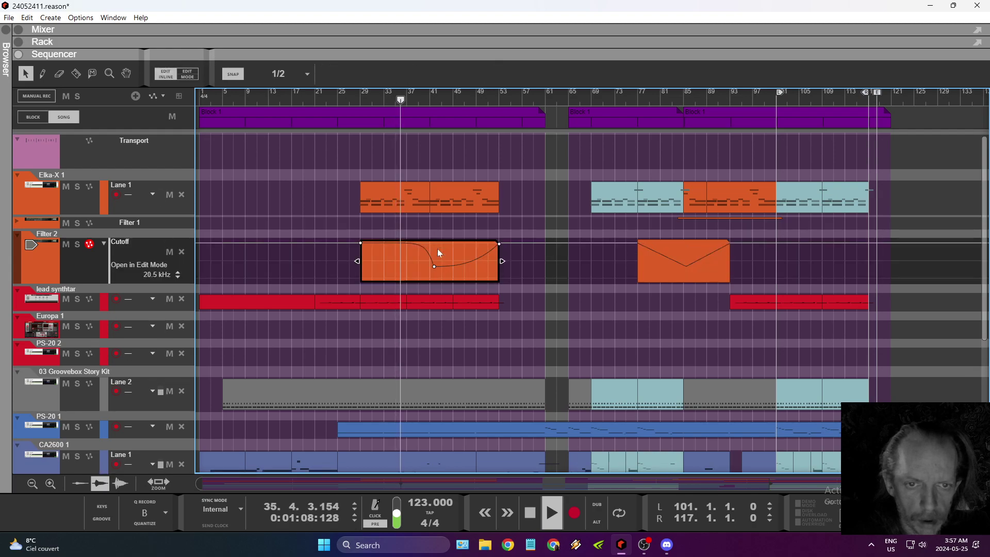
left_click_drag(348, 237, 462, 244)
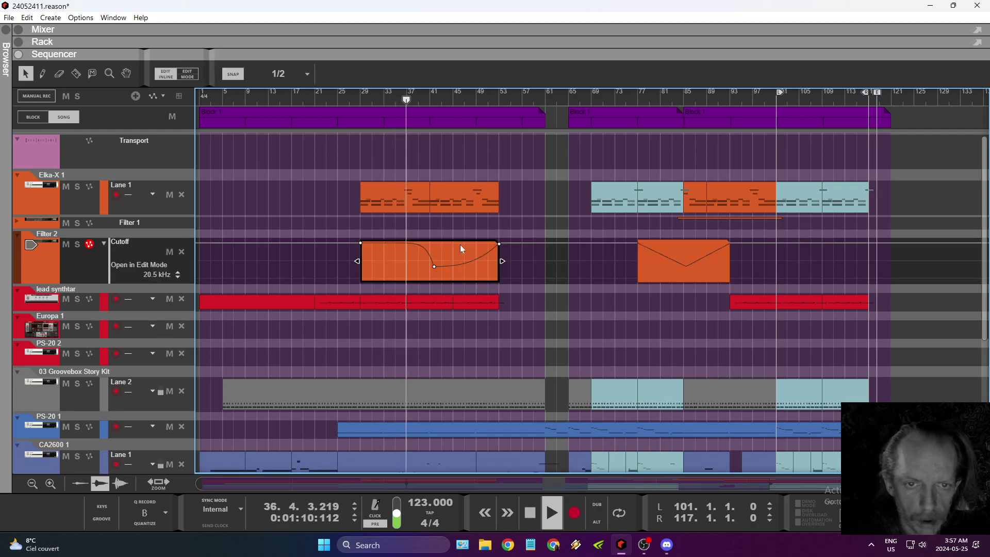
left_click_drag(354, 234, 428, 253)
left_click(355, 240)
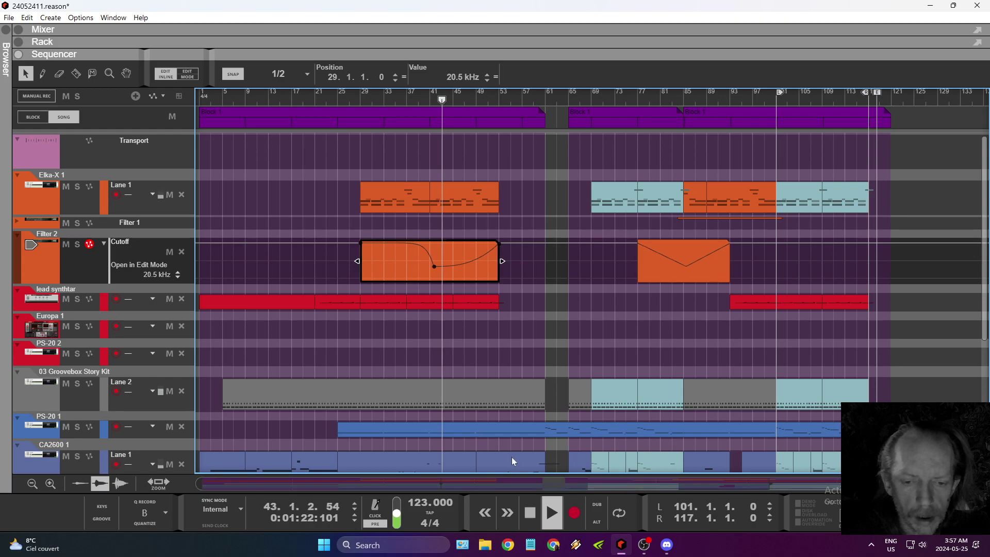
right_click(406, 243)
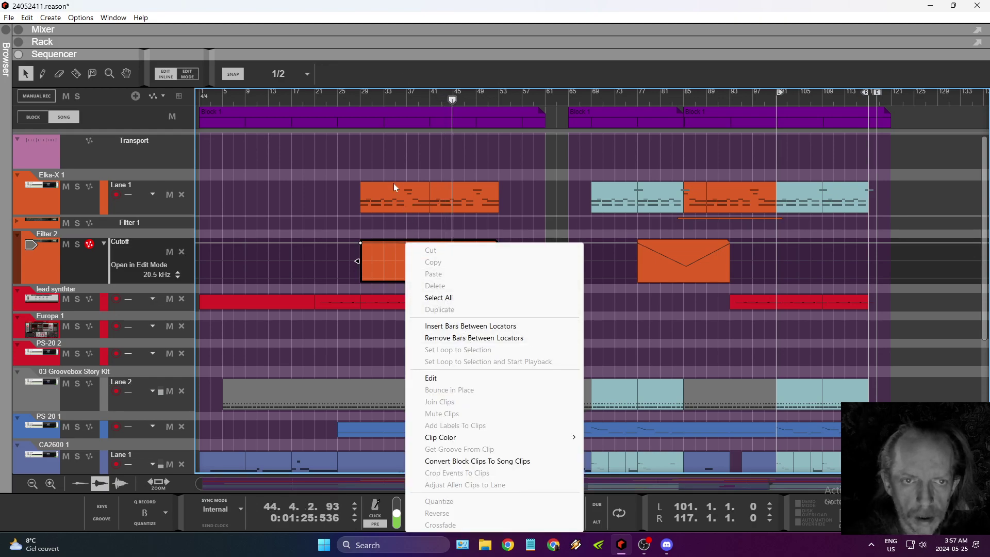
Loop the two Elka-X 1 clips spanning bars 29 to 53 and restart playback from the loop start.
left_click(394, 185)
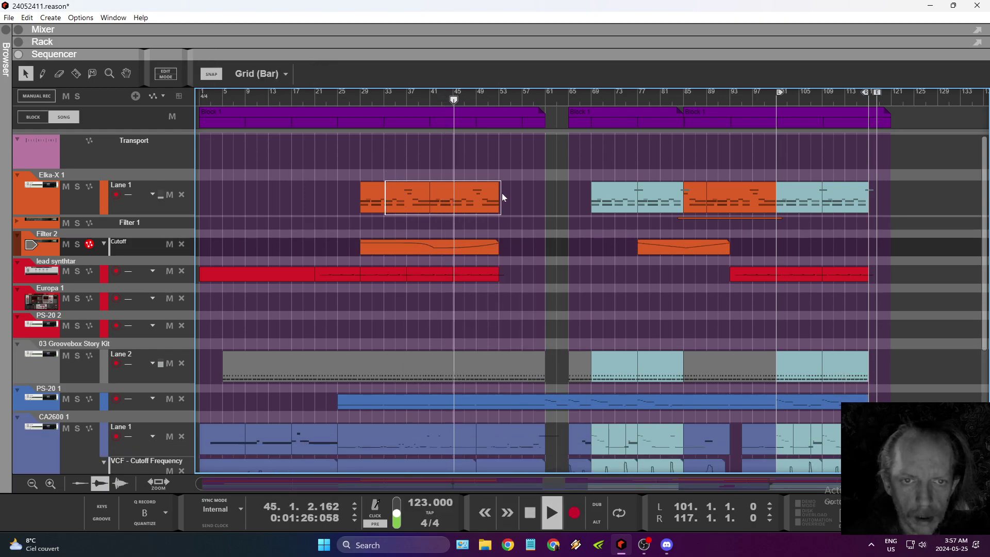
right_click(453, 199)
left_click(520, 317)
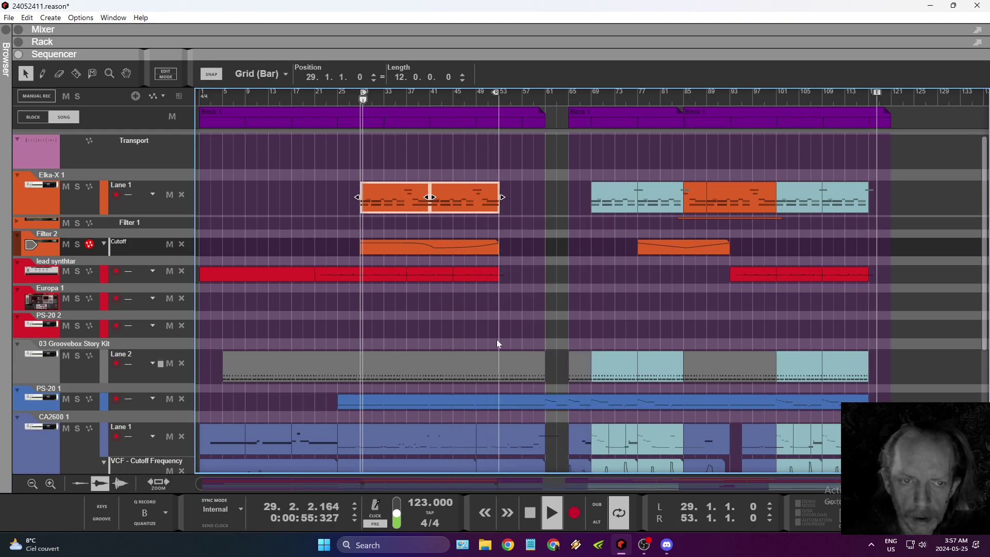
left_click(530, 513)
left_click(561, 519)
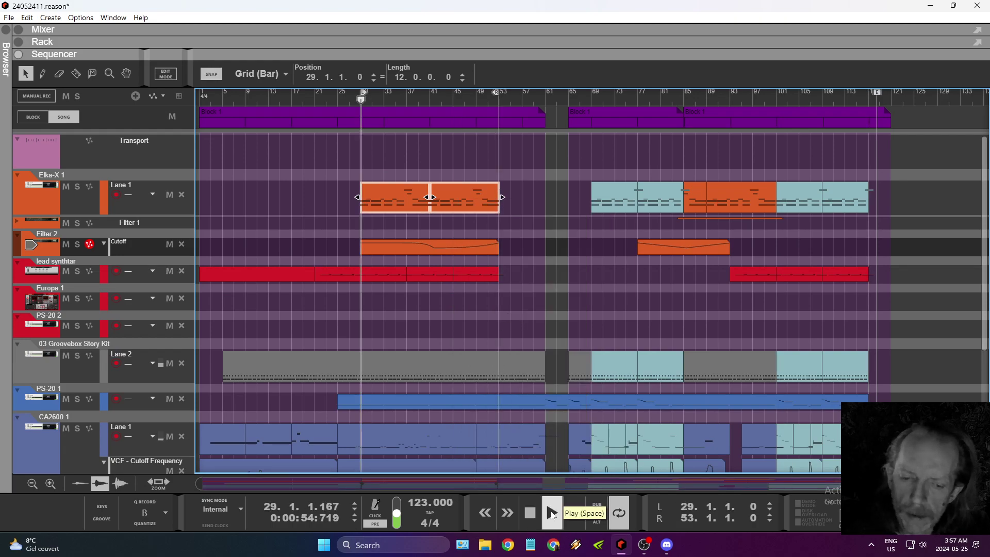
Select the automation points in the copied Filter 2 clip and lower them together until the starting cutoff is 15.5 kHz.
left_click(415, 253)
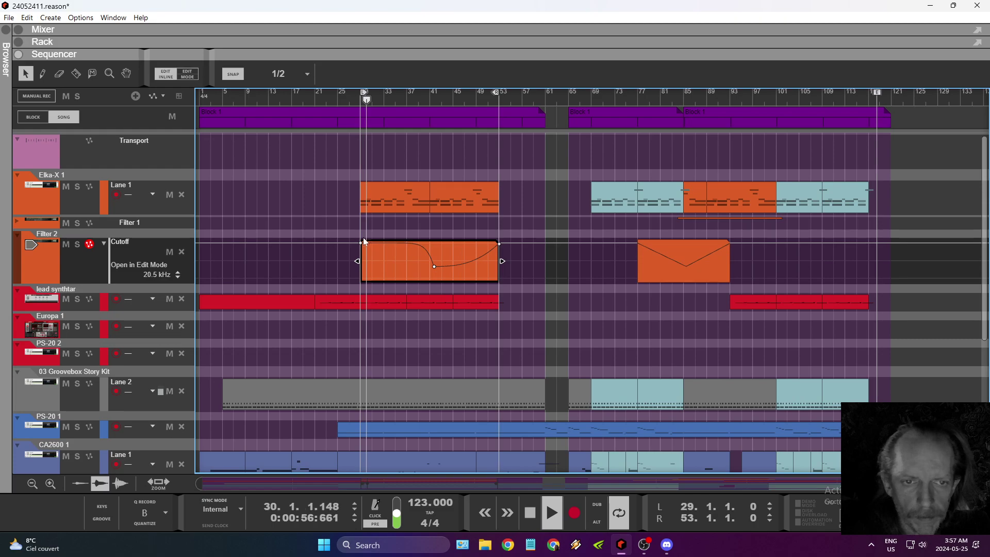
left_click(374, 250)
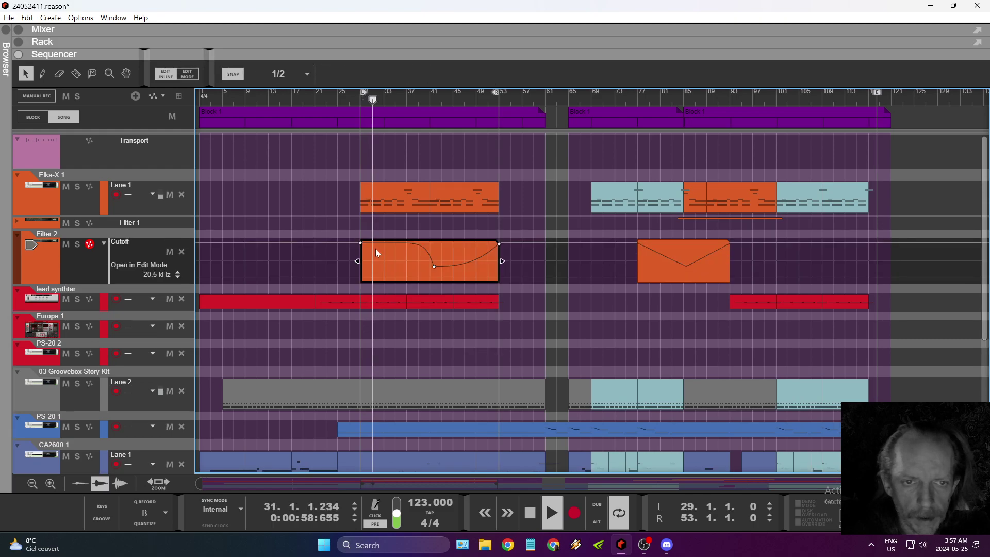
left_click(361, 243)
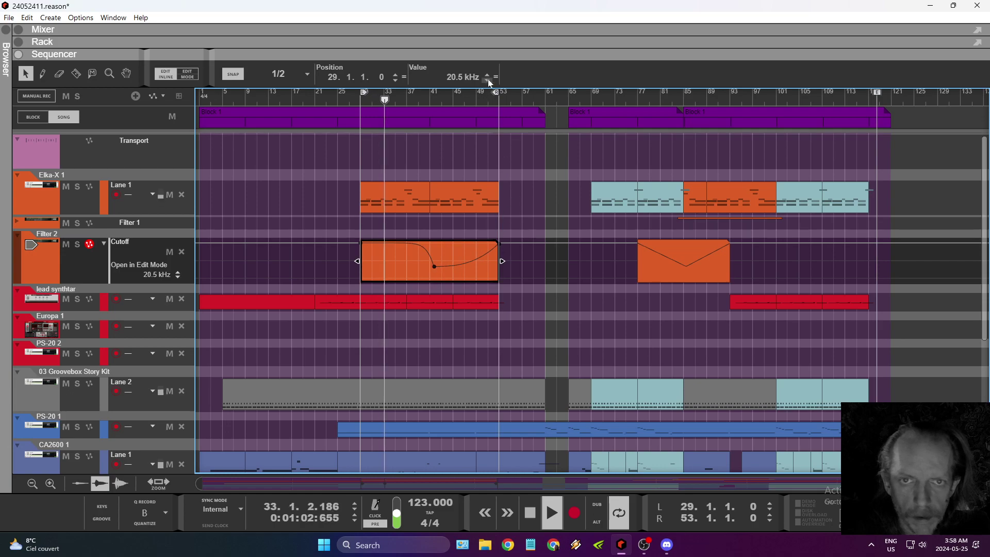
left_click_drag(482, 81, 461, 57)
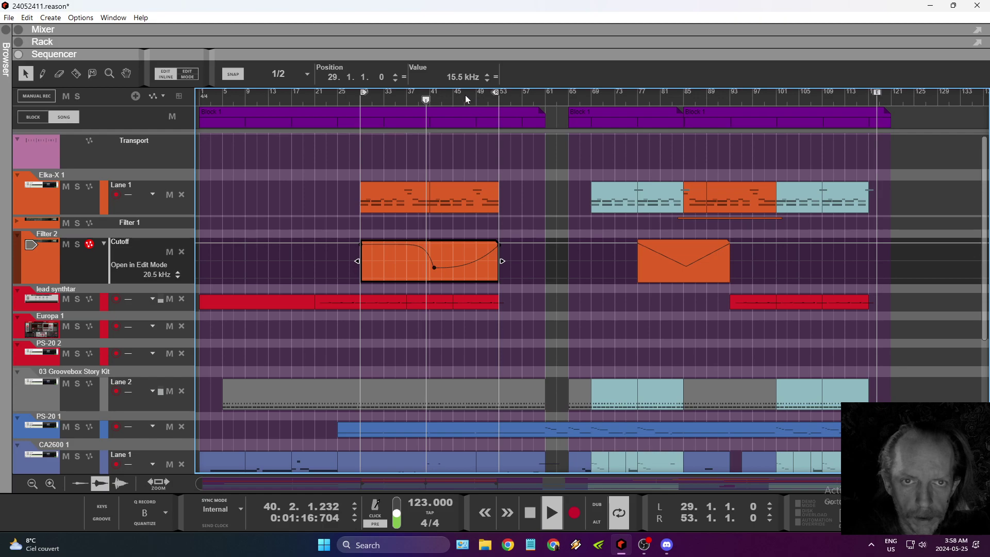
double_click(459, 78)
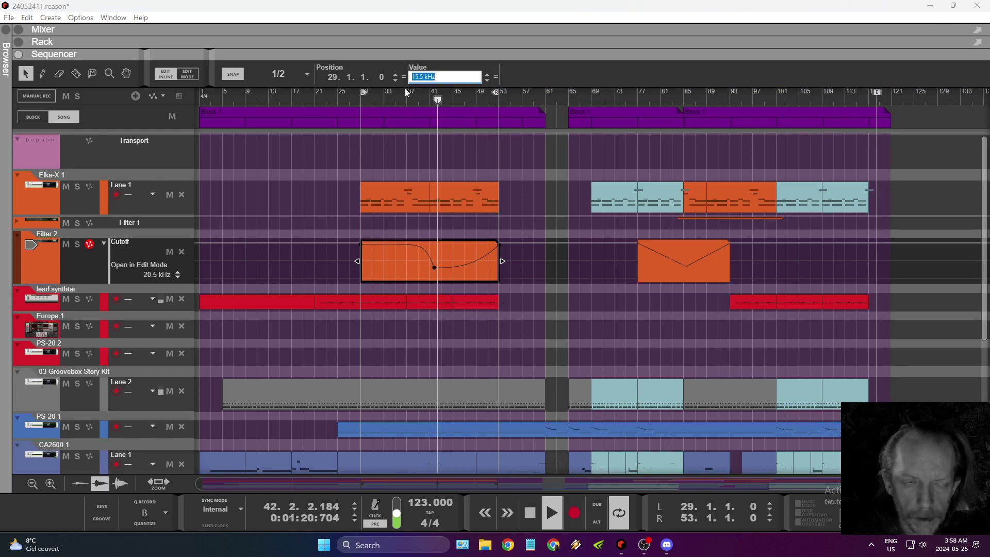
Undo the automation value changes, and try shifting the cutoff points down to a starting value of 2.03 kHz.
left_click(26, 18)
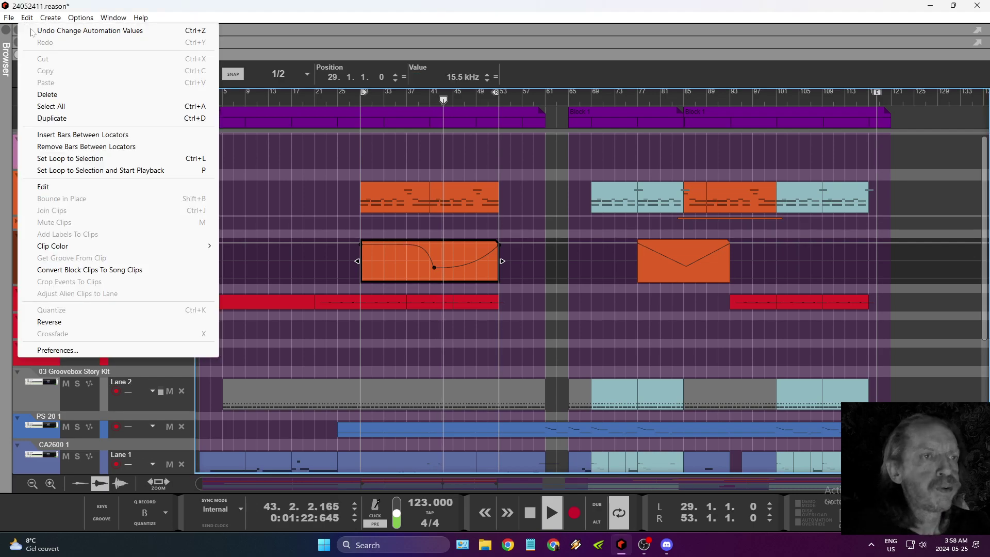
left_click(49, 32)
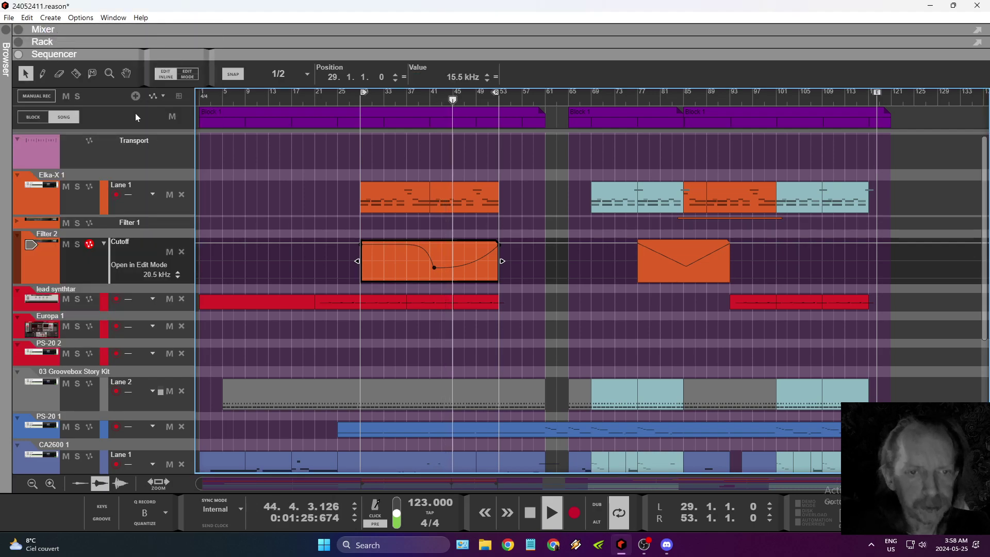
left_click(27, 17)
left_click(38, 30)
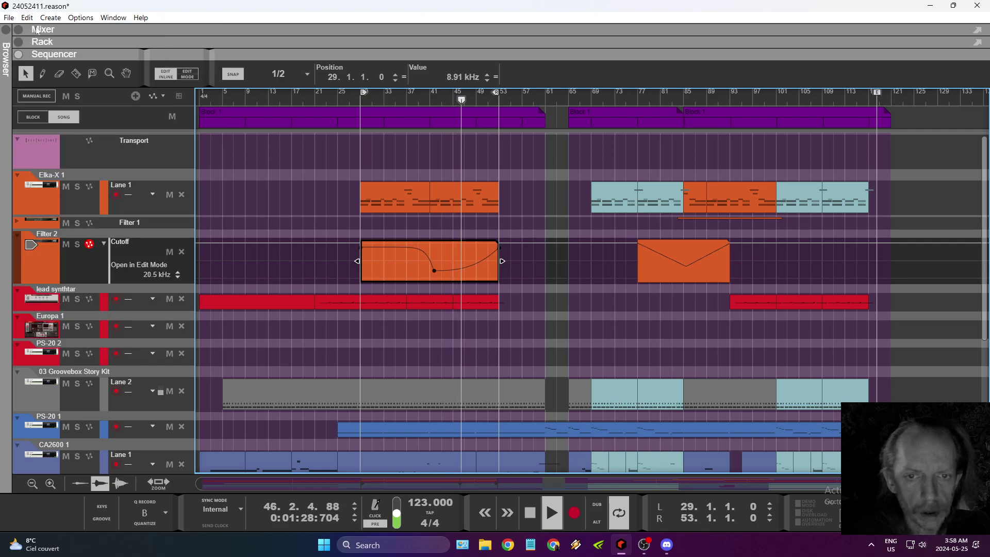
left_click(29, 18)
left_click(37, 30)
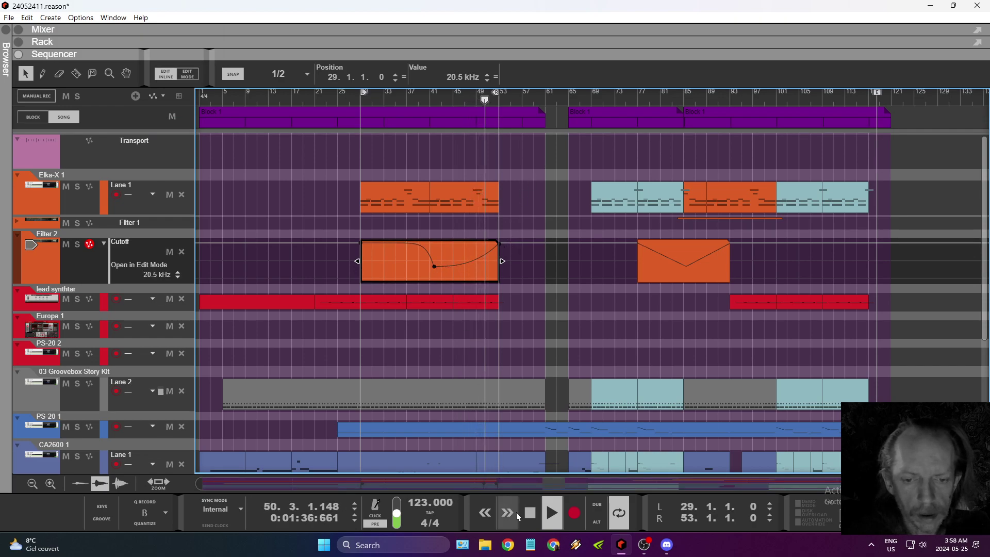
left_click_drag(361, 241, 360, 260)
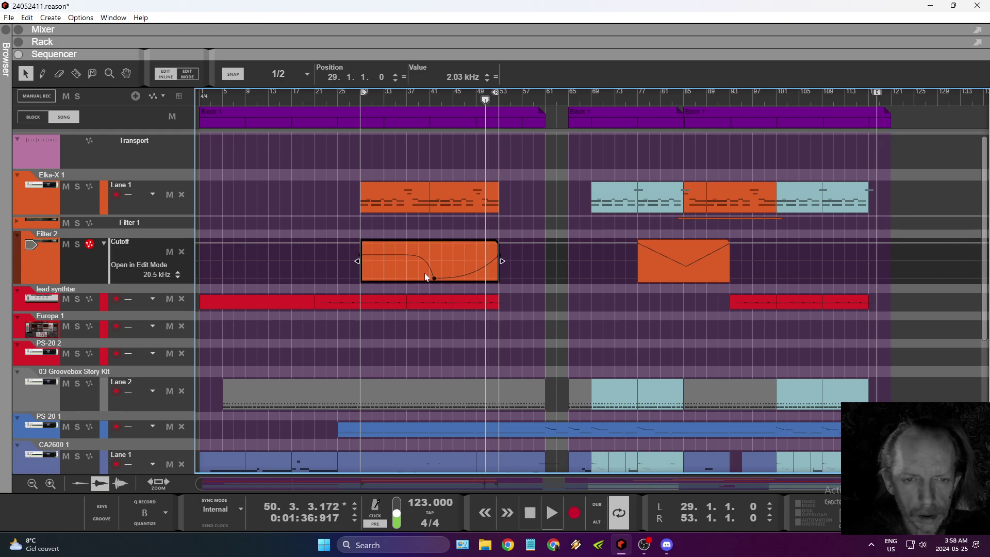
key("ctrl+z")
Delete the middle cutoff automation point in the copied clip and draw a 602 Hz starting point at bar 29.
left_click_drag(439, 267, 434, 265)
key("Delete")
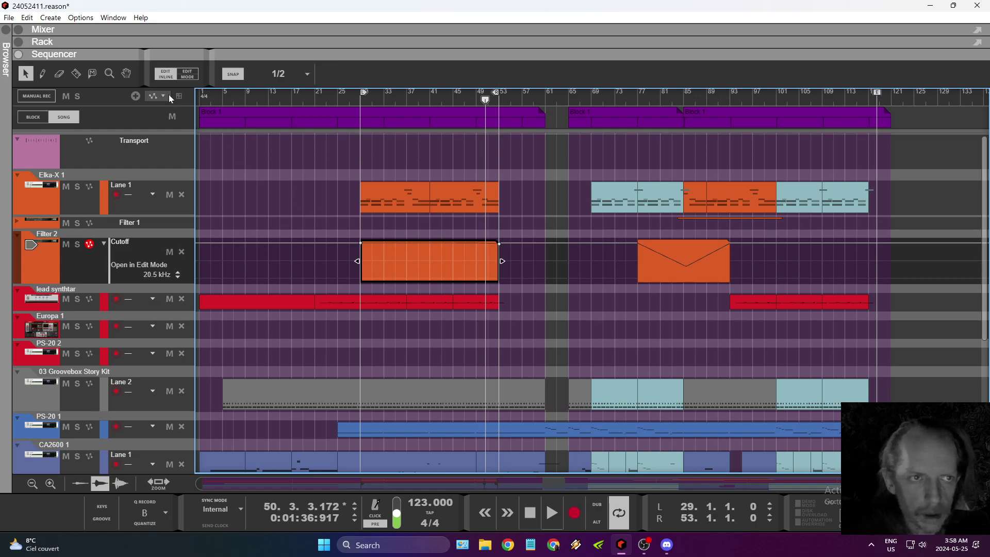
left_click(51, 75)
left_click(362, 261)
Play the song from bar 29 to hear the rising filter cutoff, and stop playback.
left_click(361, 96)
left_click(552, 516)
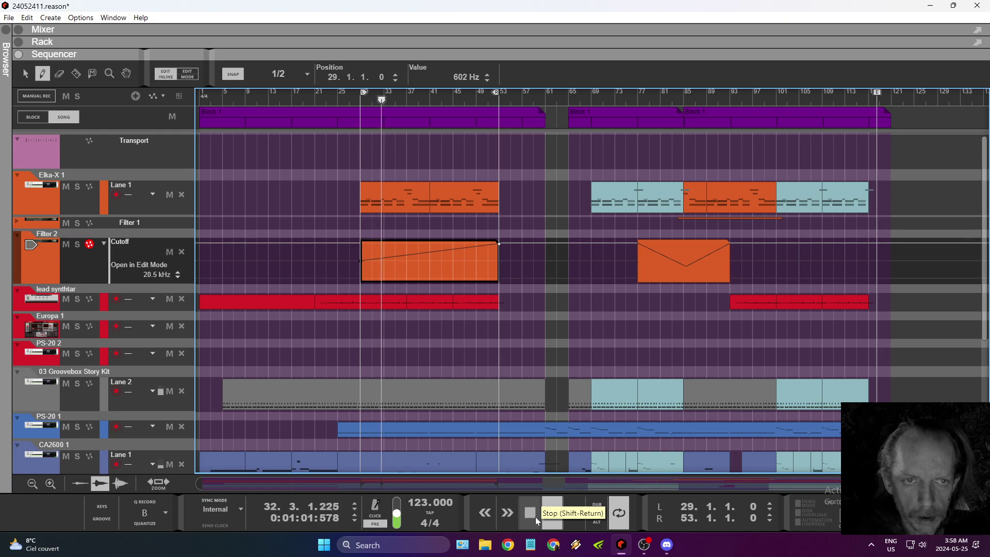
left_click(535, 517)
Extend the loop so that it runs from bar 25 to bar 57.
scroll(532, 381, "down", 3)
scroll(530, 357, "down", 3)
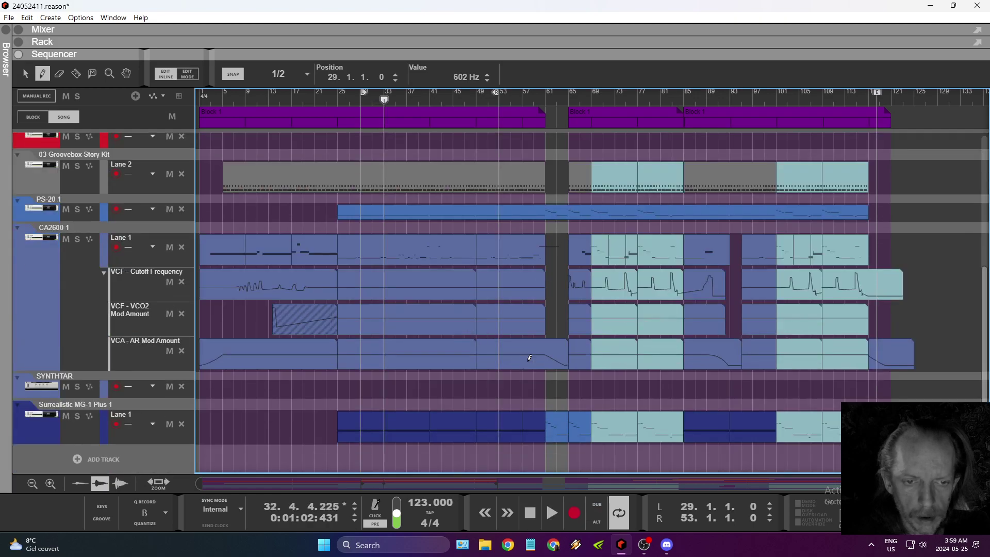
left_click(534, 511)
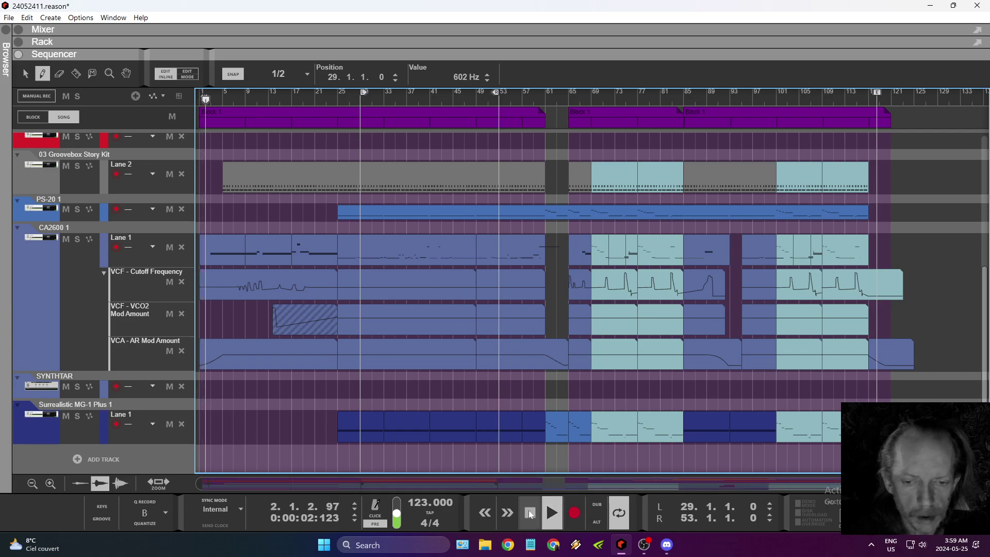
left_click(530, 513)
left_click_drag(363, 98, 341, 94)
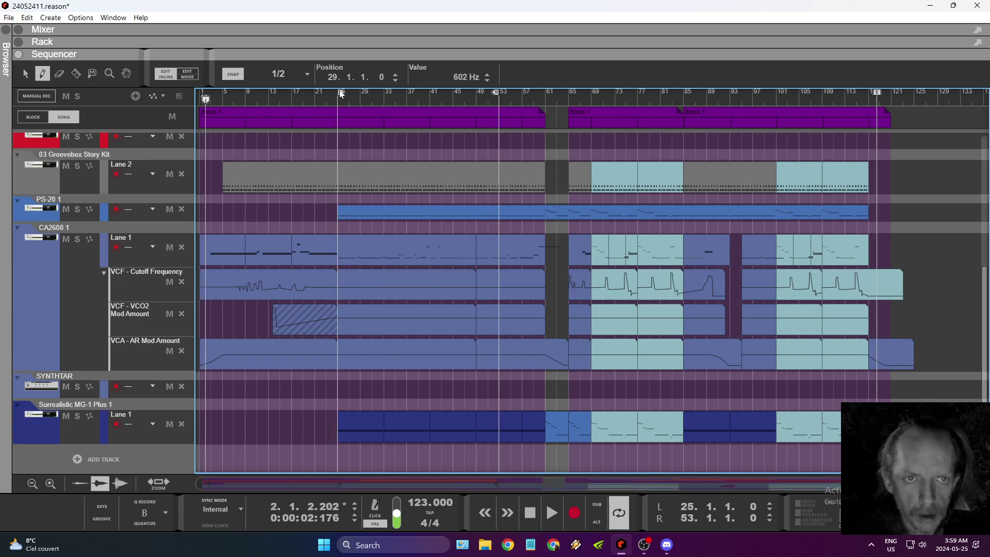
left_click_drag(495, 93, 518, 98)
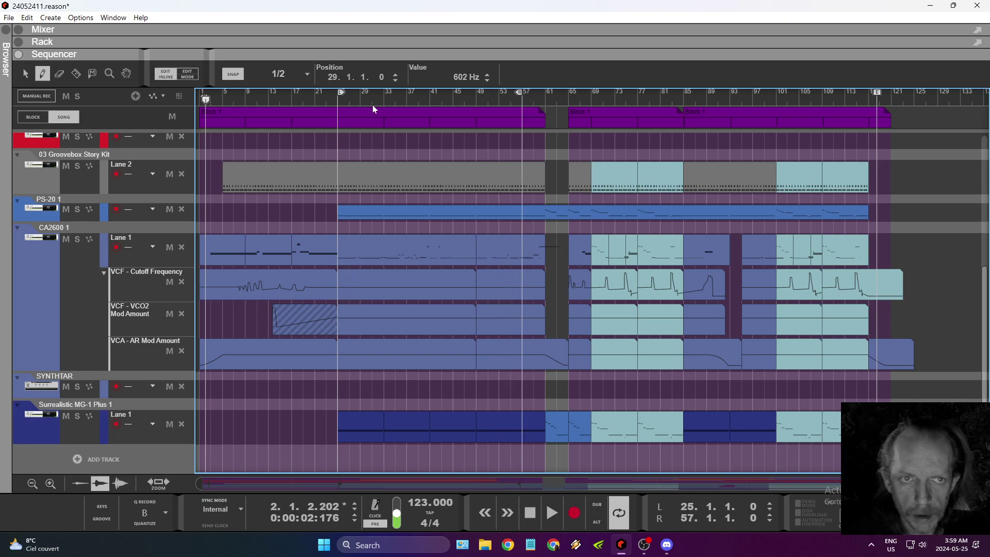
Play the song from bar 25 with the loop on, and bring the Filter 2 automation and lead tracks into view.
left_click(530, 512)
left_click(338, 98)
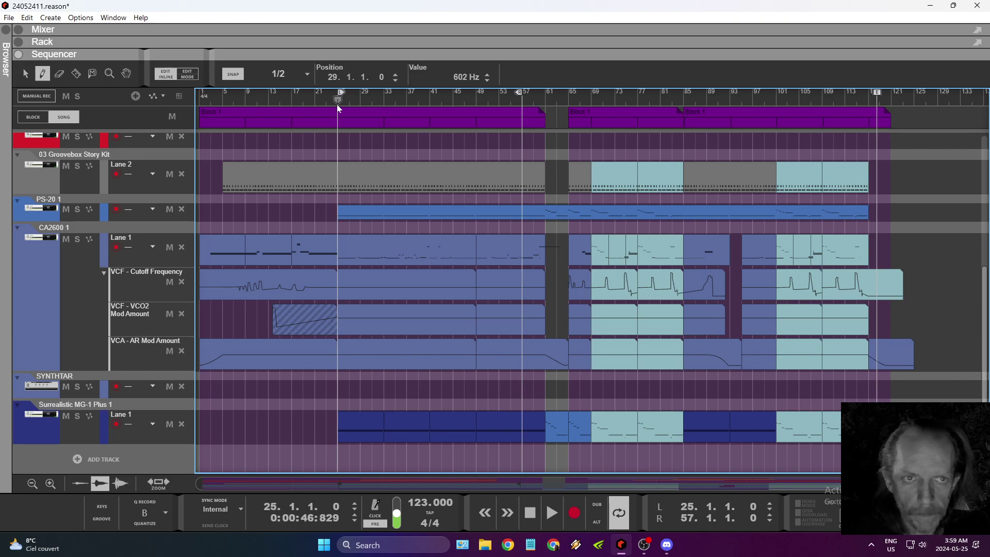
left_click(551, 513)
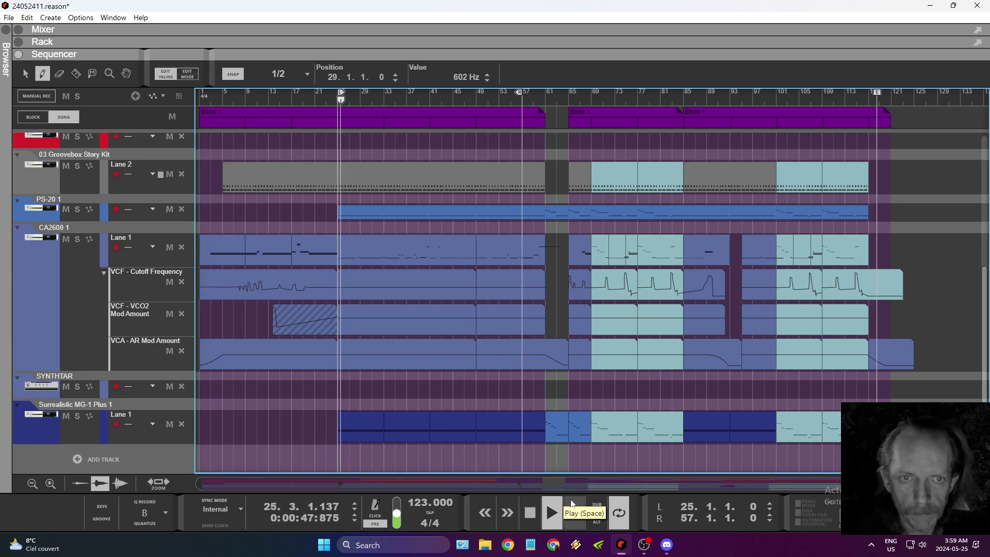
scroll(621, 391, "up", 5)
scroll(582, 410, "down", 5)
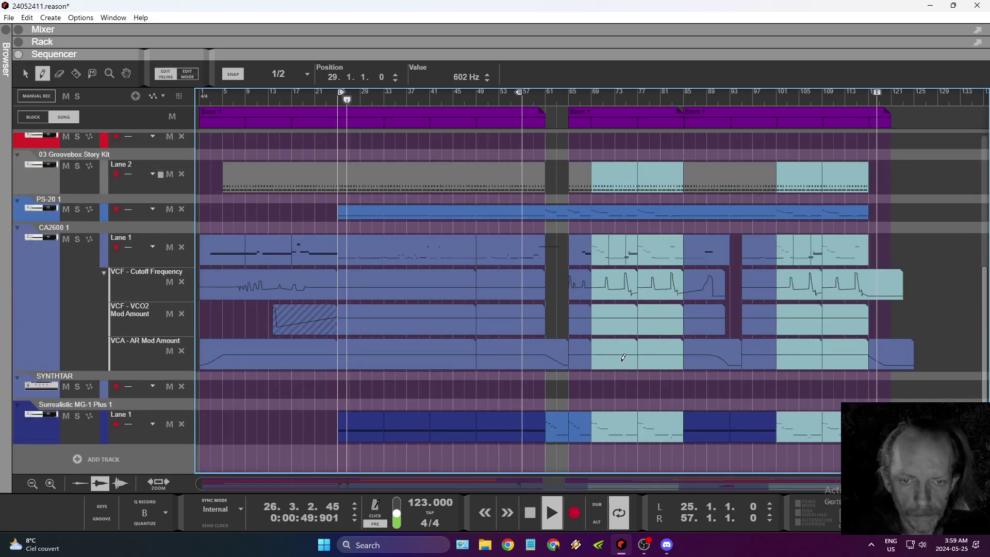
scroll(518, 360, "up", 4)
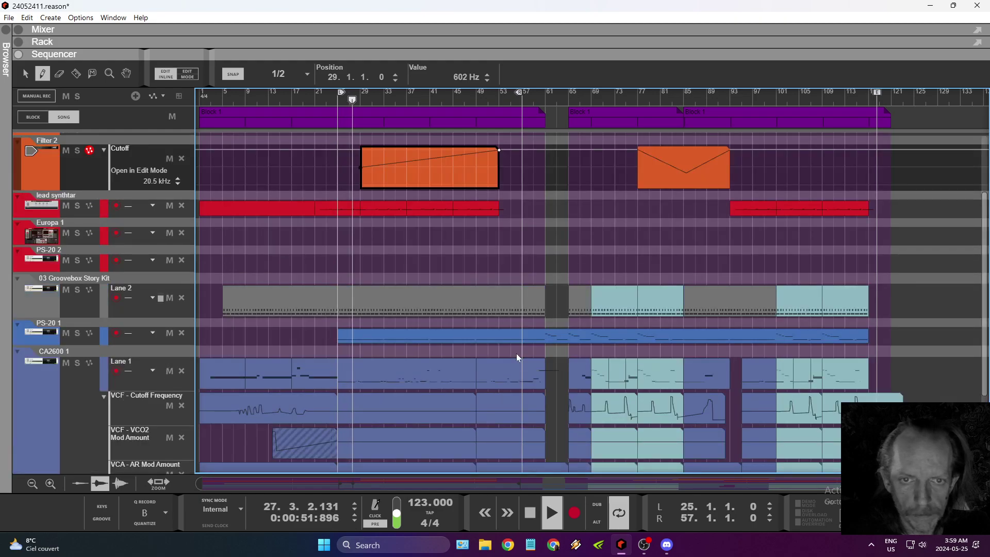
Solo the Surrealistic MG-1 channel in the mixer, set its level to -7.57 dB, and remove the solo.
key("F5")
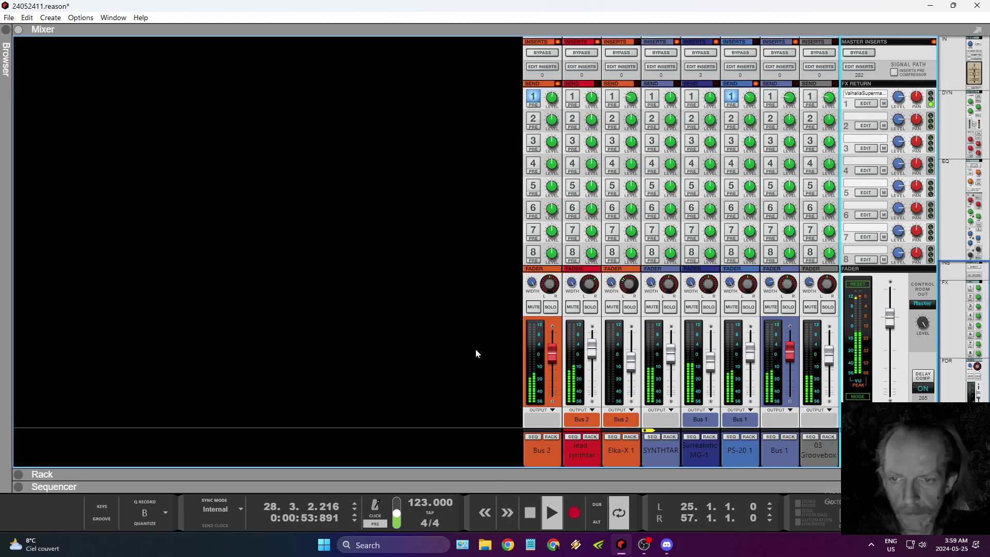
left_click(709, 307)
mouse_move(707, 362)
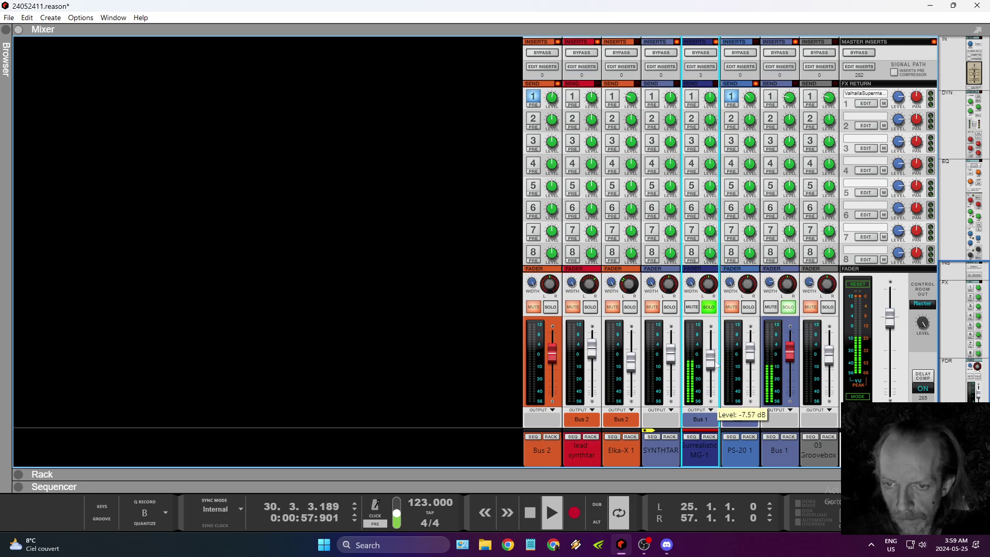
left_click(710, 307)
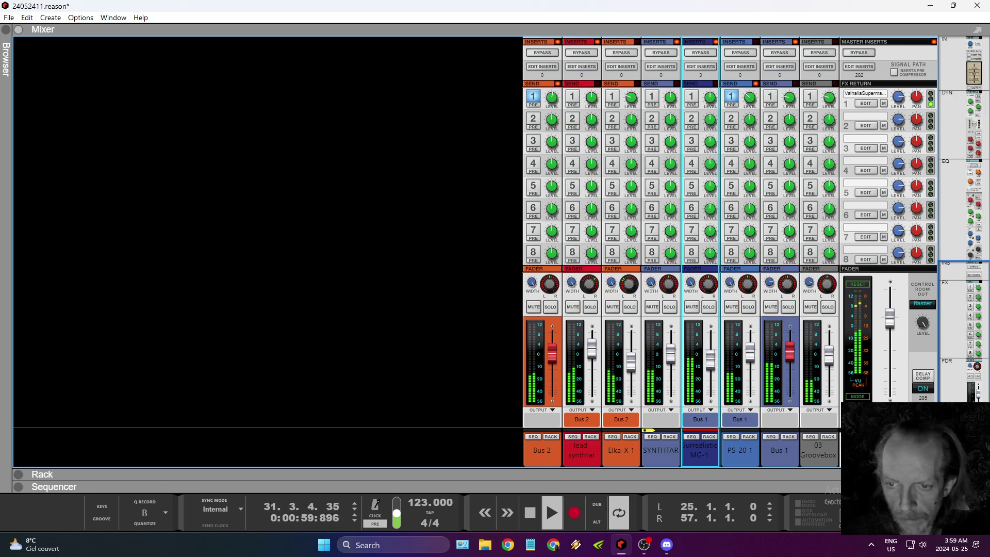
Solo the PS-20 1 and Surrealistic MG-1 channels together and set the PS-20 1 level to 0.04 dB.
left_click(751, 307)
left_click(709, 308)
left_click(751, 350)
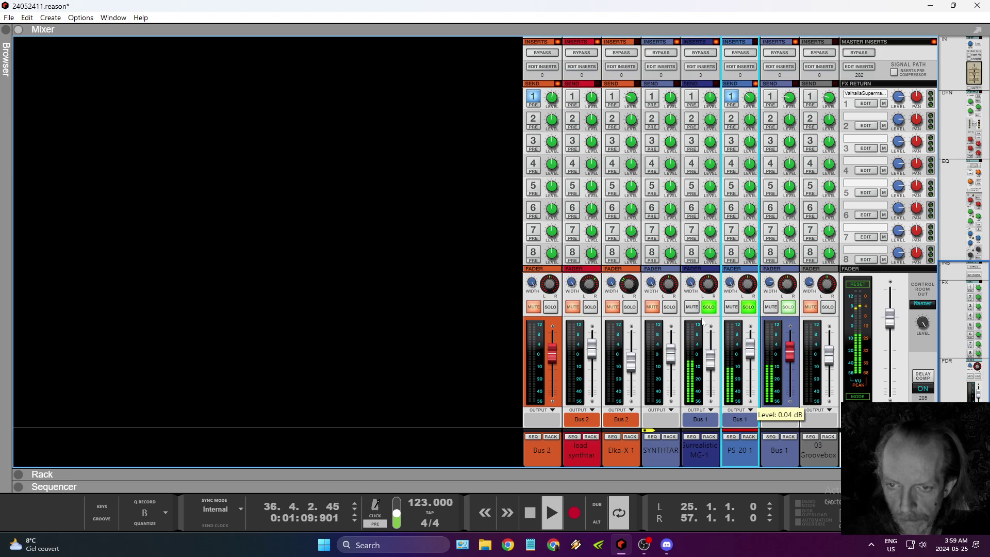
Add SYNTHTAR, Elka-X 1 and lead synthtar to the soloed channels and lower the SYNTHTAR level slightly.
left_click(670, 307)
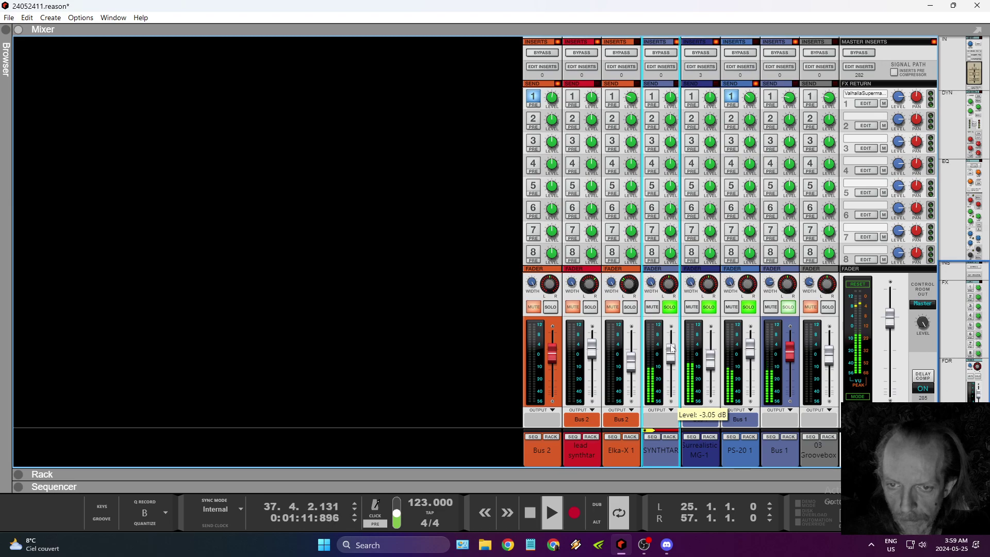
left_click(630, 307)
left_click(591, 307)
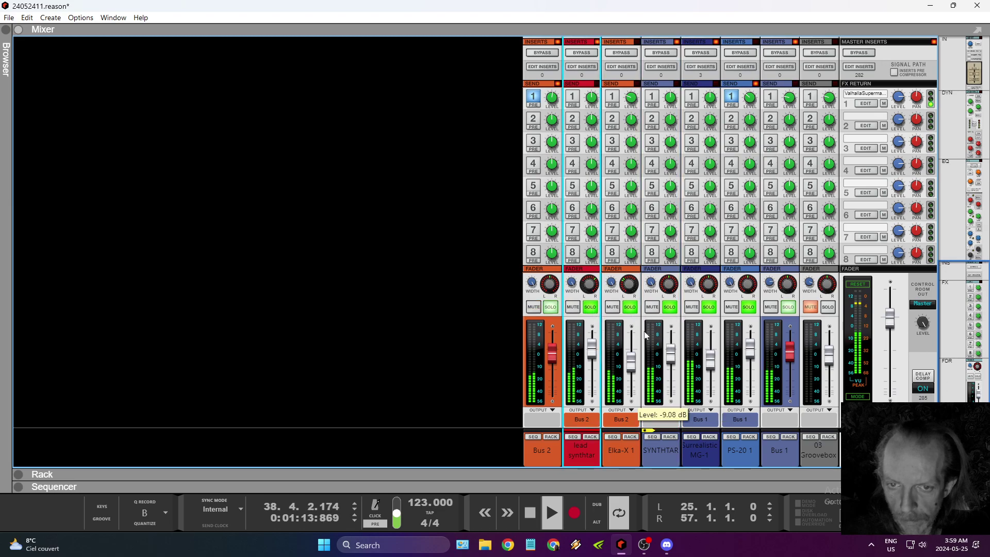
left_click(673, 357)
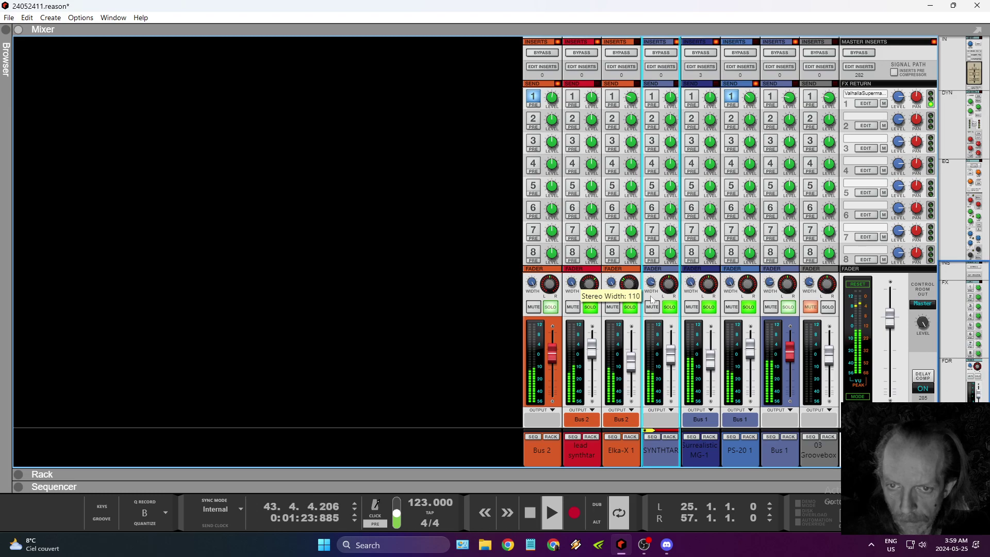
Add the 03 Groovebox Story Kit to the solo, clear all solos, and turn off the loop before returning to the sequencer.
left_click(827, 307)
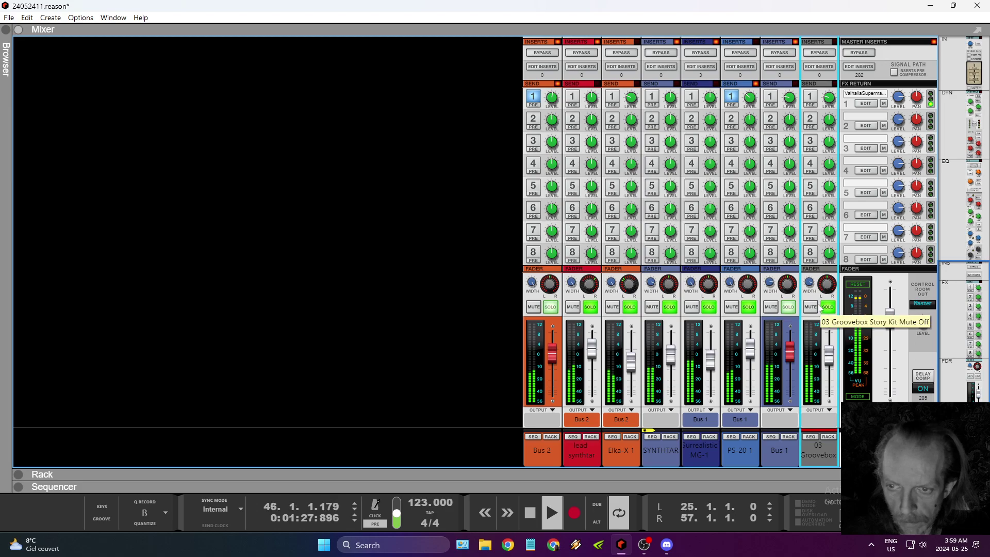
left_click(826, 307)
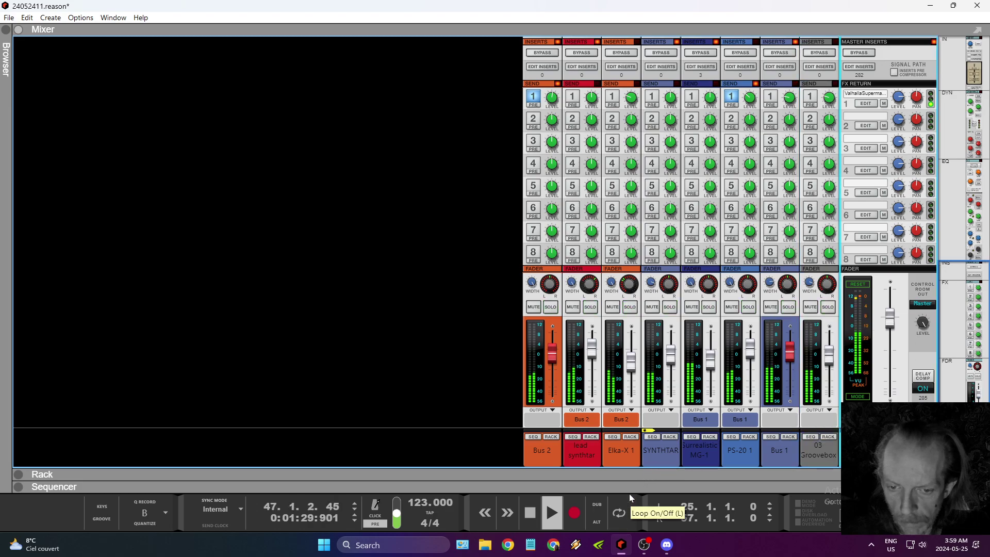
key("F7")
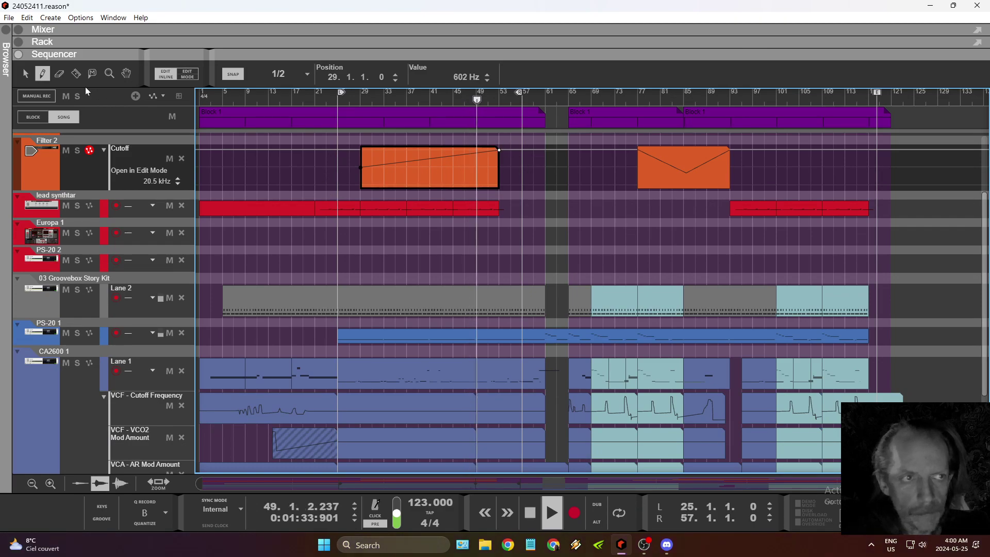
Activate the Selection tool and listen to the song as it plays on past bar 57.
key("q")
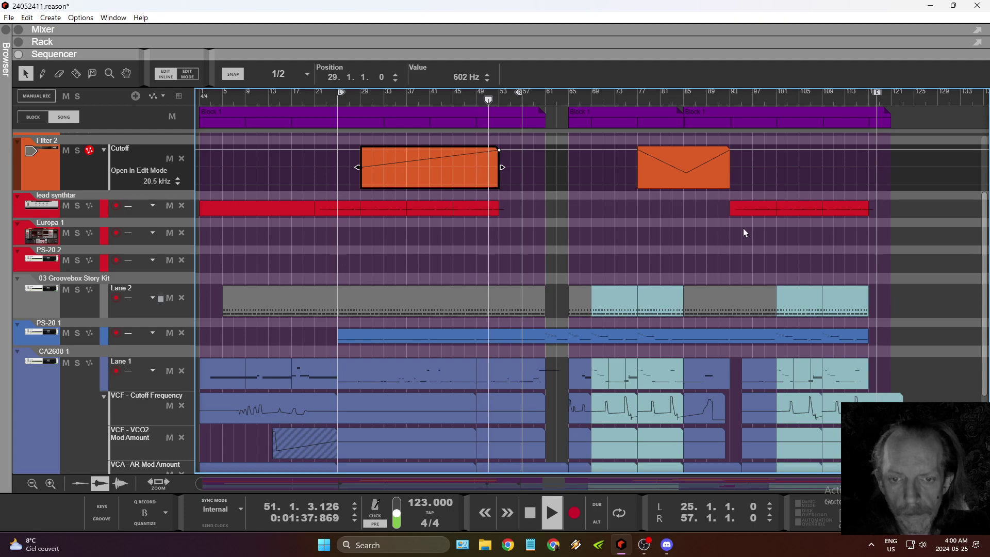
scroll(744, 230, "up", 3)
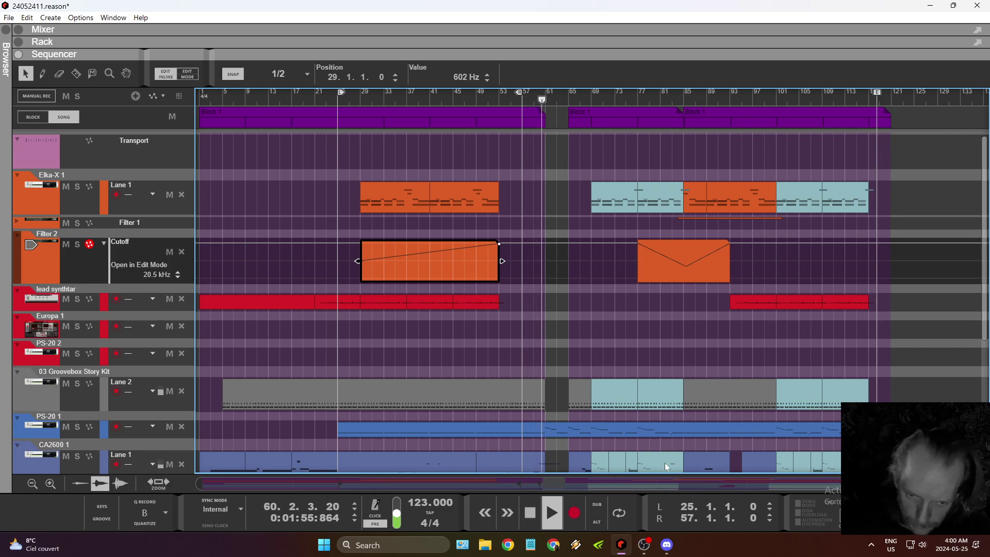
left_click(648, 542)
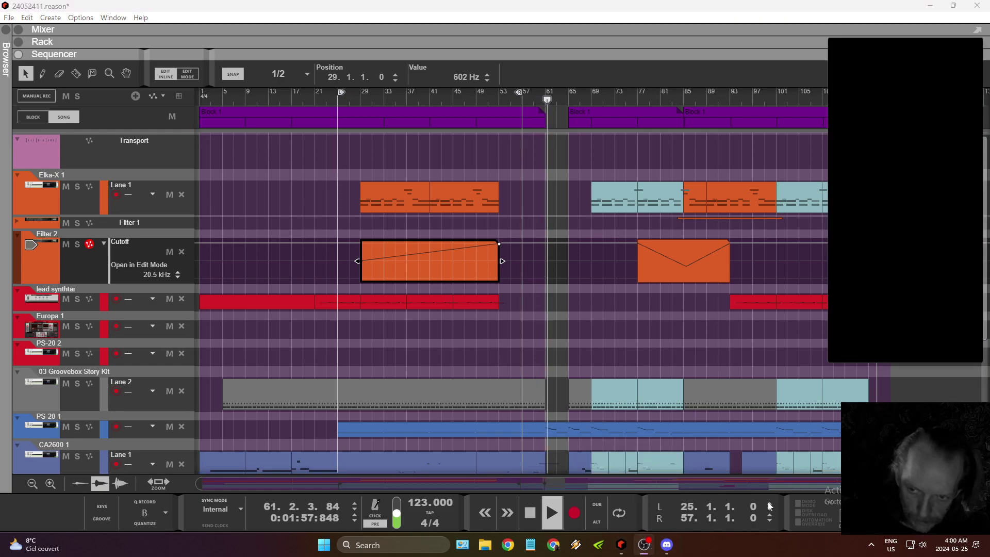
left_click(622, 546)
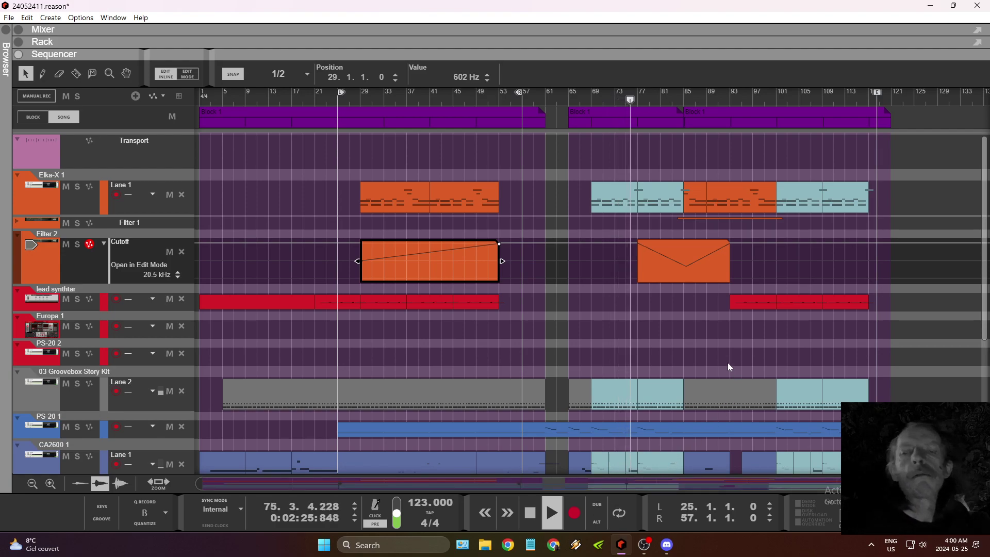
Open the Filter 2 cutoff clip at bar 77 for editing, curve its falling segment, and lower the middle point to 97.2 Hz.
left_click(675, 258)
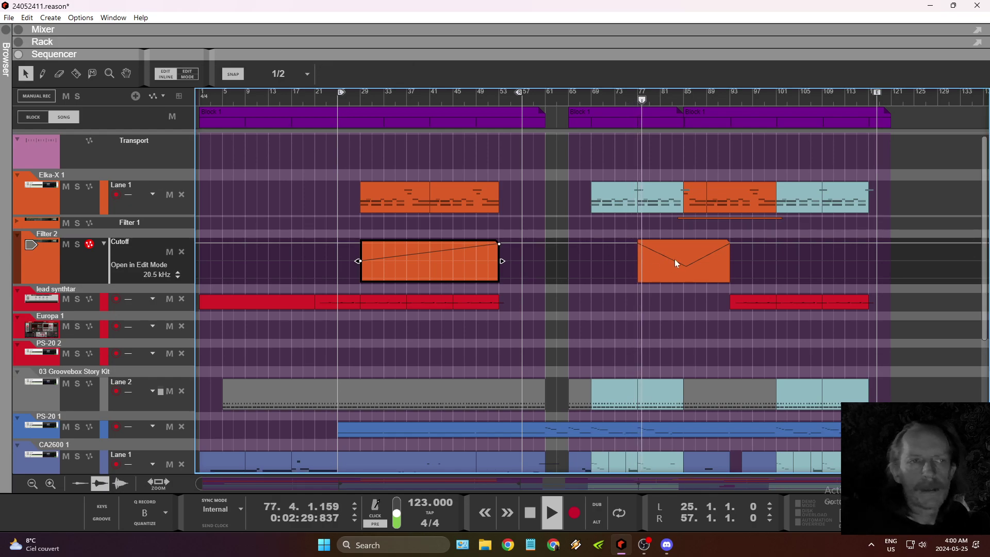
left_click(161, 75)
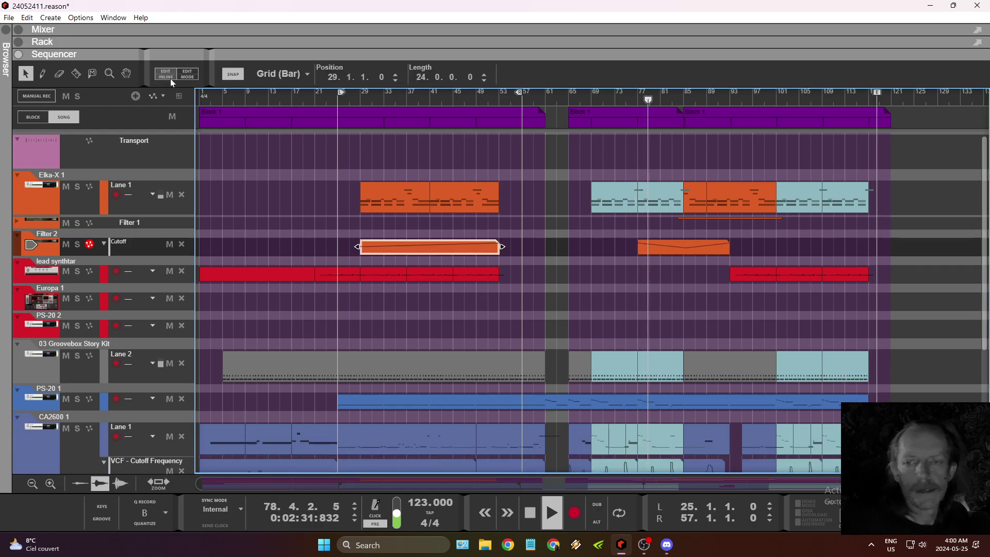
left_click(682, 249)
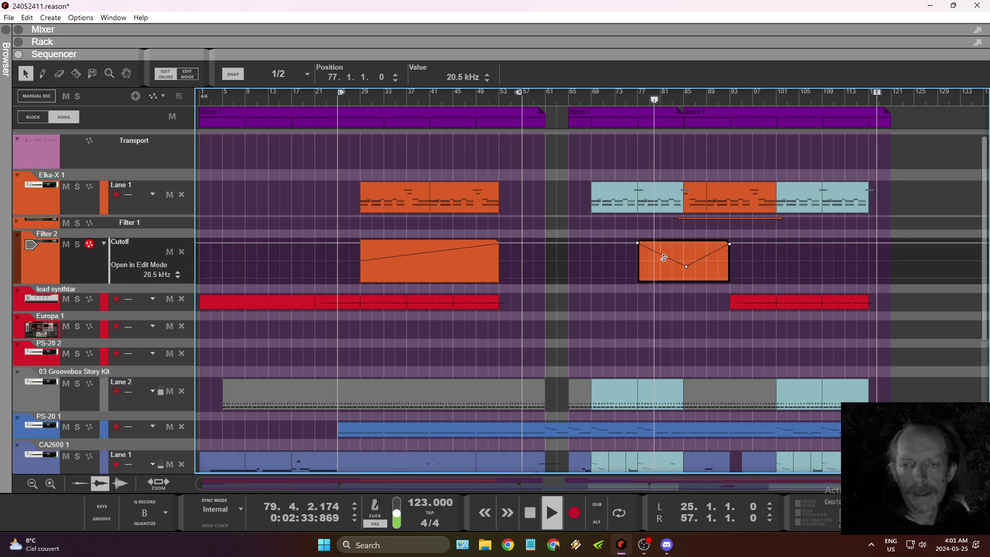
left_click_drag(665, 251, 686, 271)
left_click(686, 268)
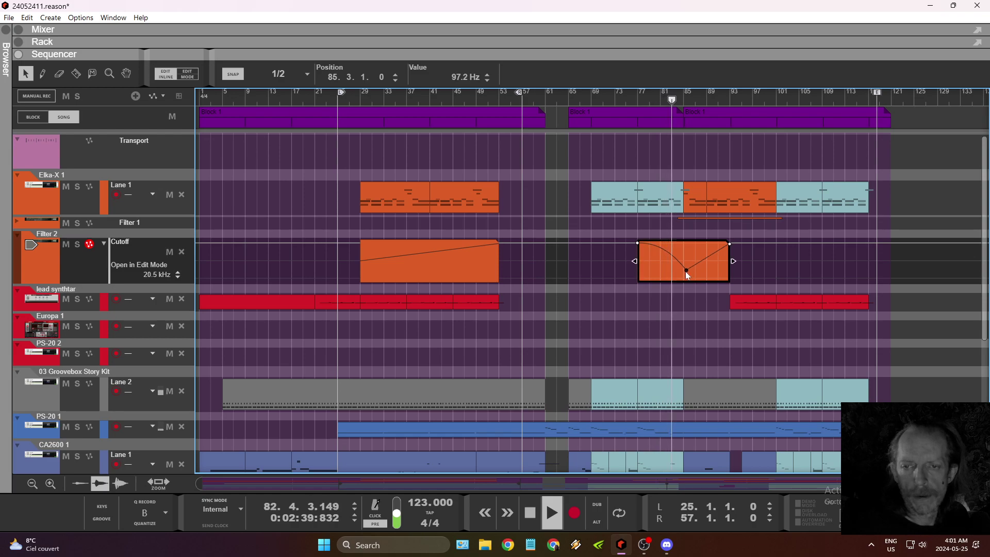
Try moving the clip's middle cutoff point to bar 85 at 86.1 Hz, and undo the move.
left_click_drag(686, 272, 682, 271)
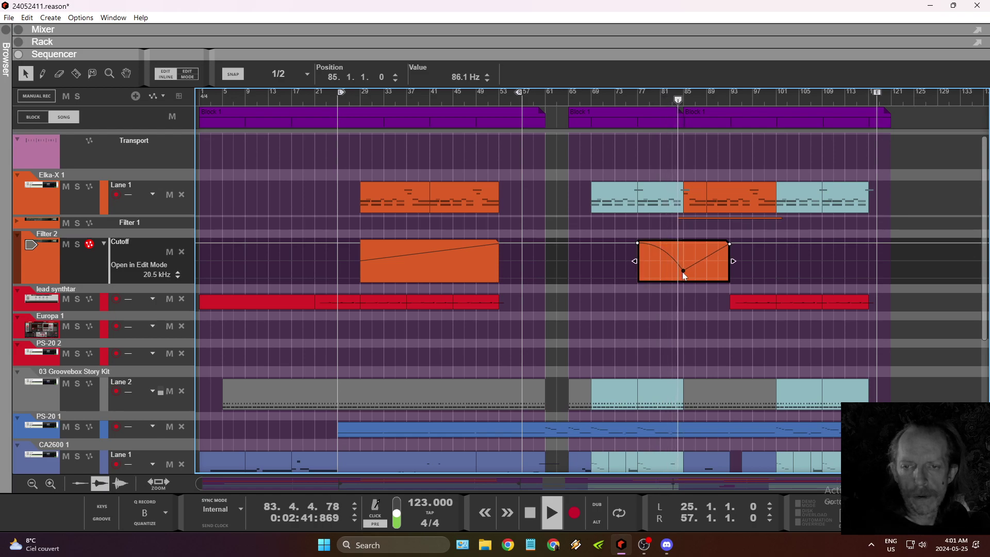
left_click(26, 17)
left_click(31, 30)
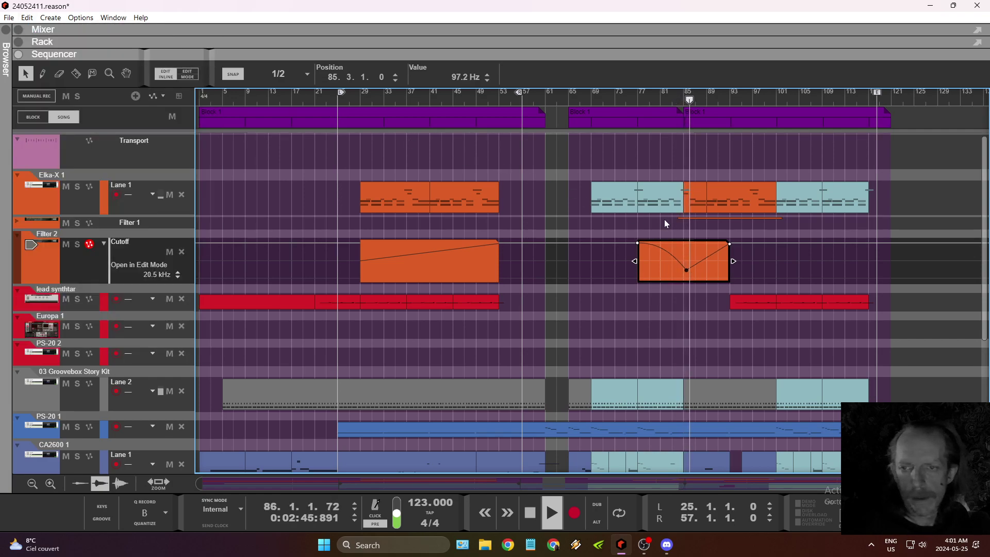
Bend the rising segment of the bar 77 cutoff clip into a curve mirroring the falling one, and stop playback.
left_click_drag(708, 257, 714, 261)
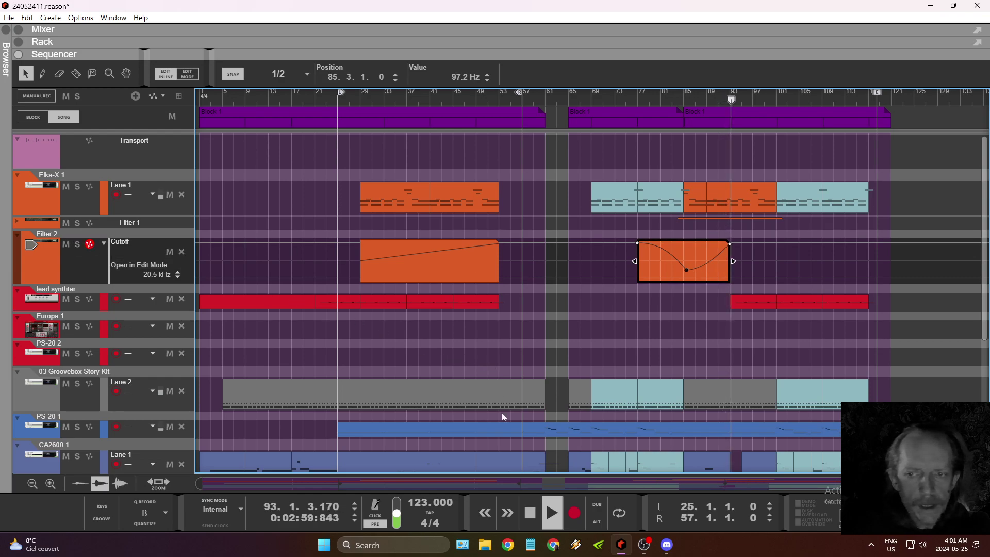
left_click(530, 512)
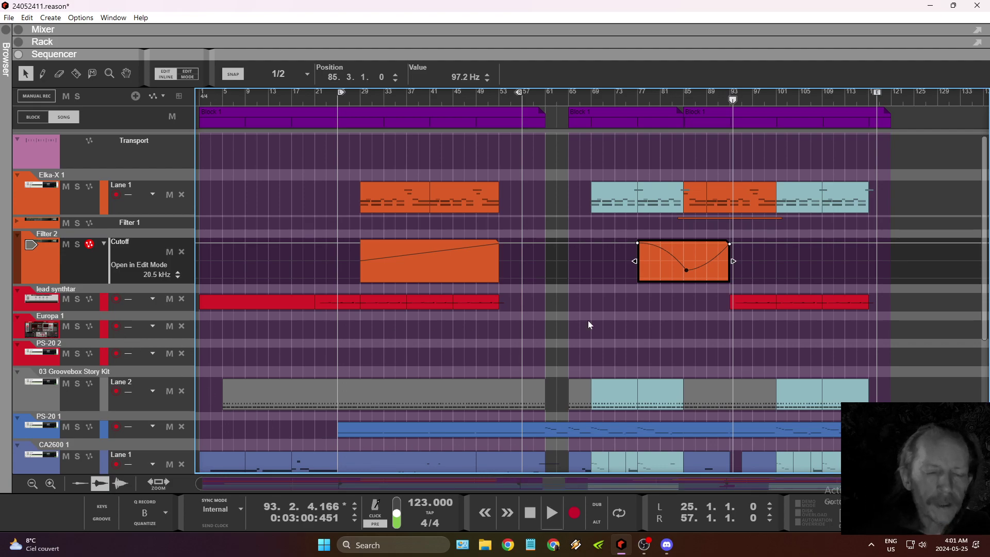
Copy the two lead synthtar clips from bar 93 to bar 77, copy one more to bar 69, and play from there.
left_click_drag(724, 300, 897, 264)
left_click_drag(817, 263, 816, 265)
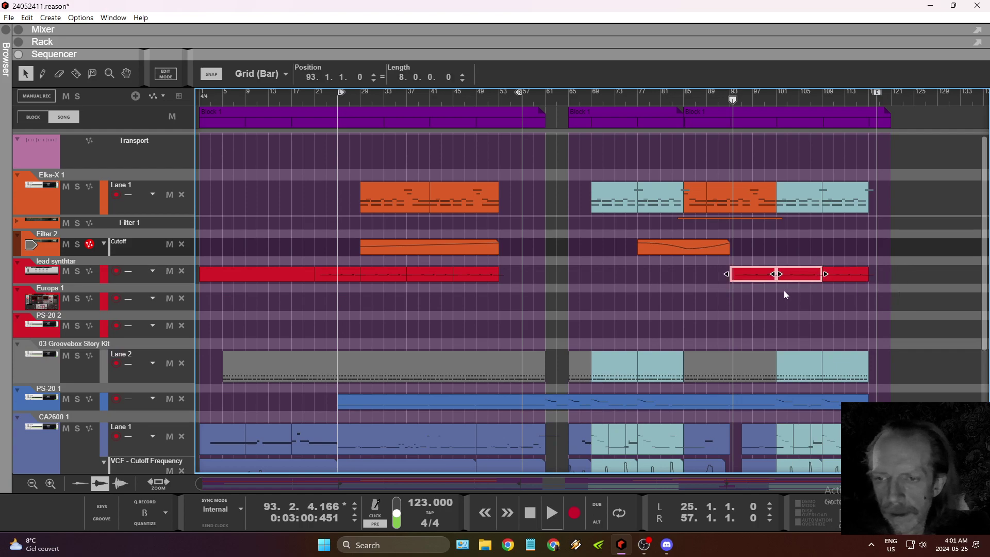
left_click_drag(754, 275, 661, 277)
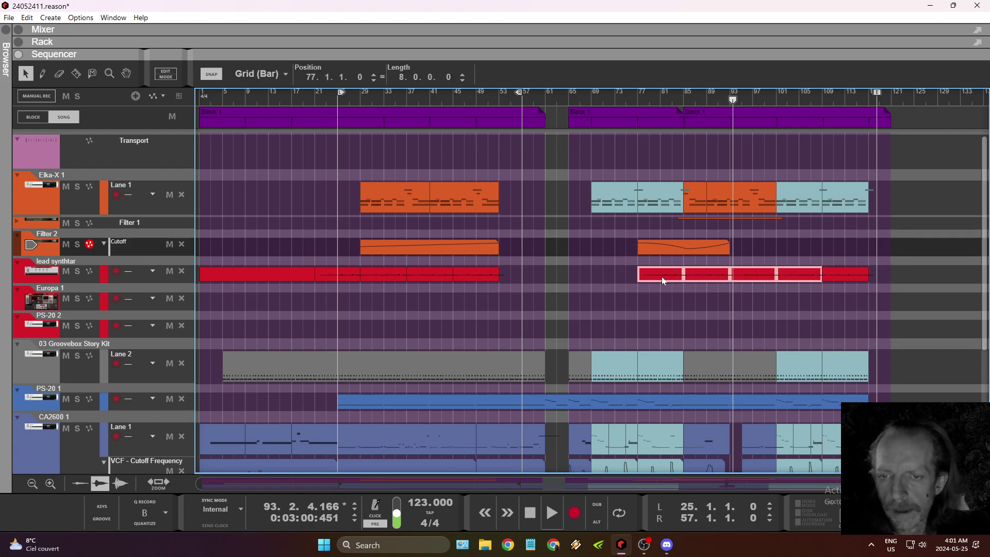
right_click(659, 277)
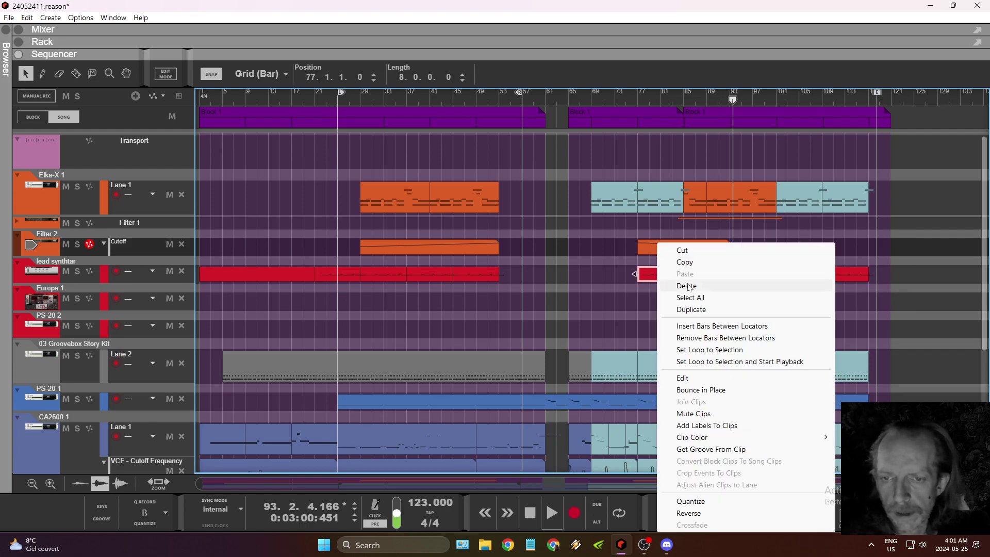
left_click(609, 299)
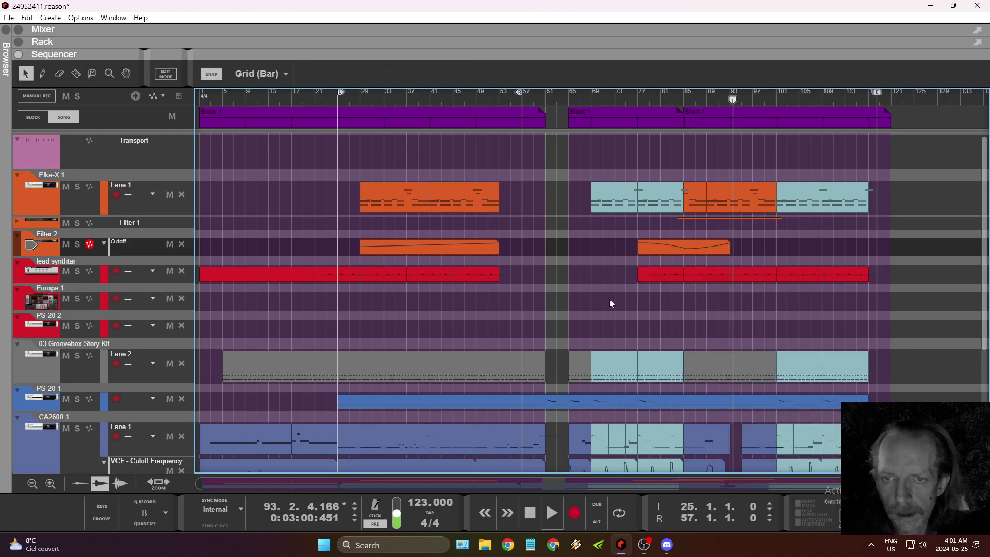
left_click_drag(597, 273, 604, 274)
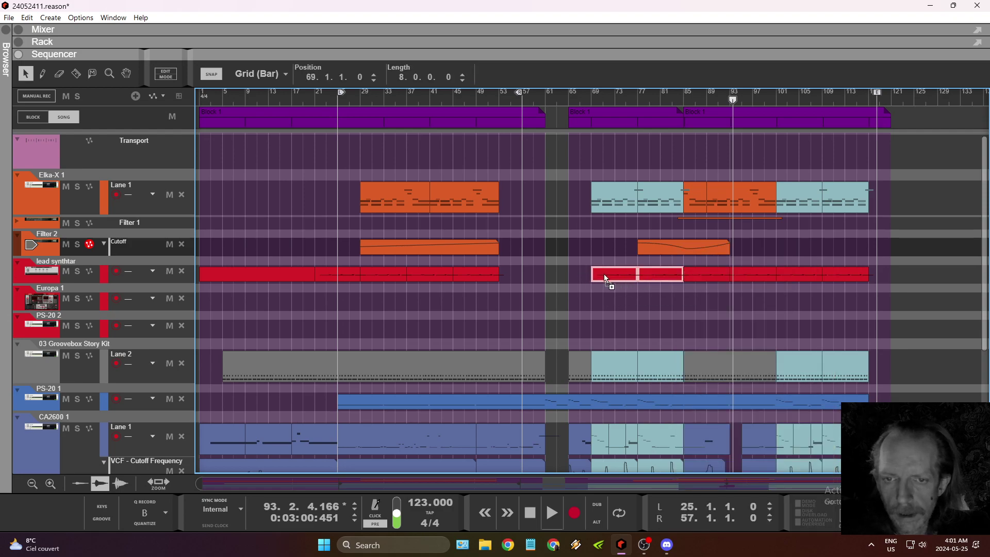
left_click(592, 97)
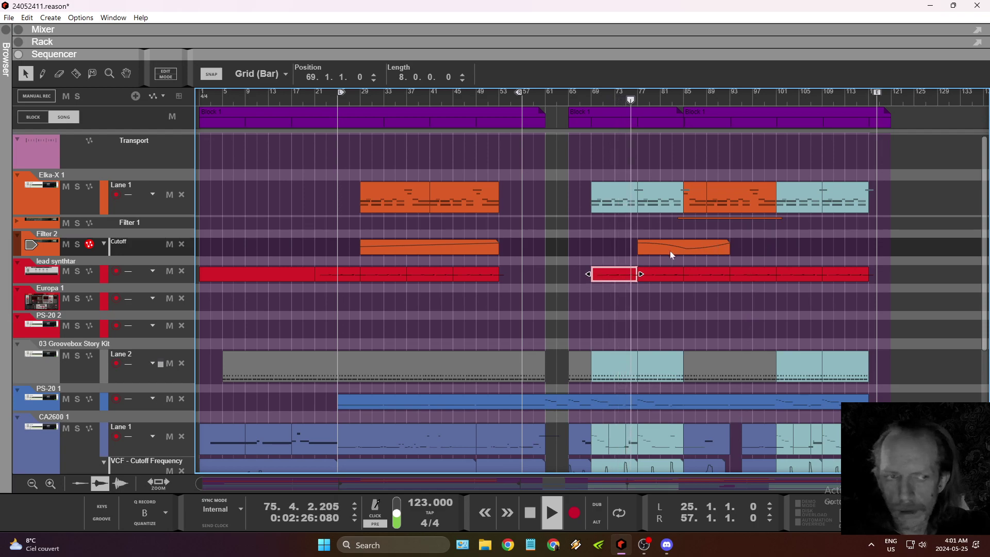
Find the Thor Polysonic Synthesizer among the instruments and add it to the rack directly below the lead synthtar device.
left_click_drag(384, 60, 382, 326)
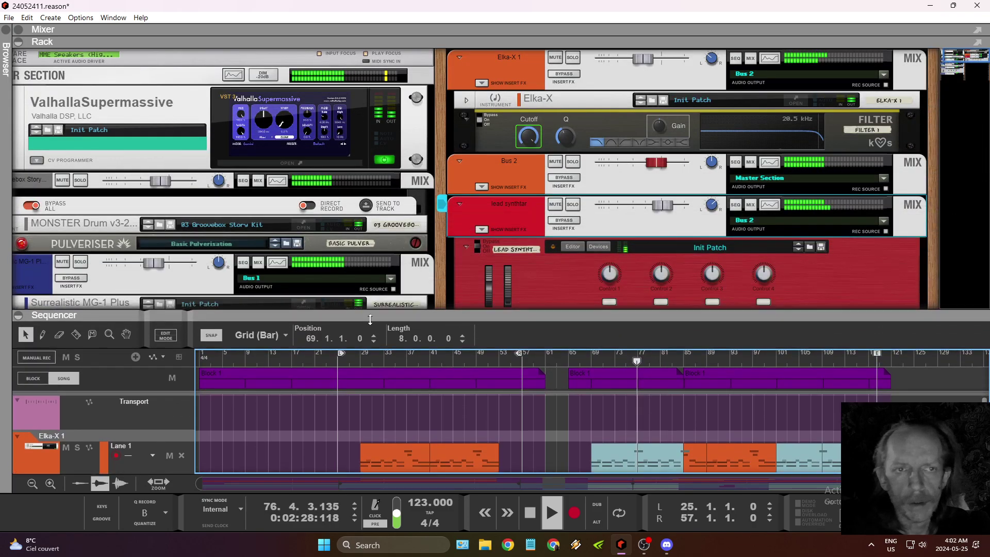
scroll(533, 198, "down", 10)
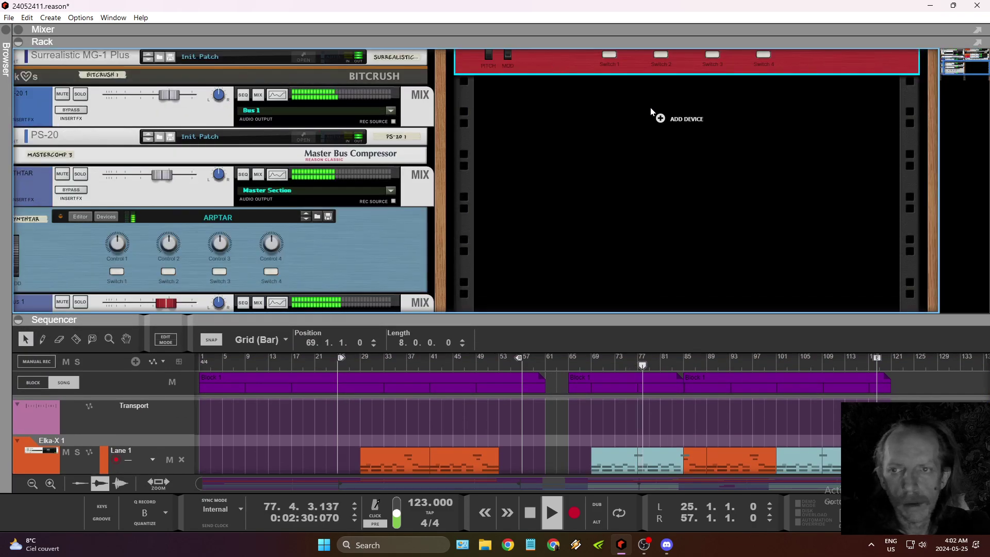
right_click(659, 118)
left_click(712, 164)
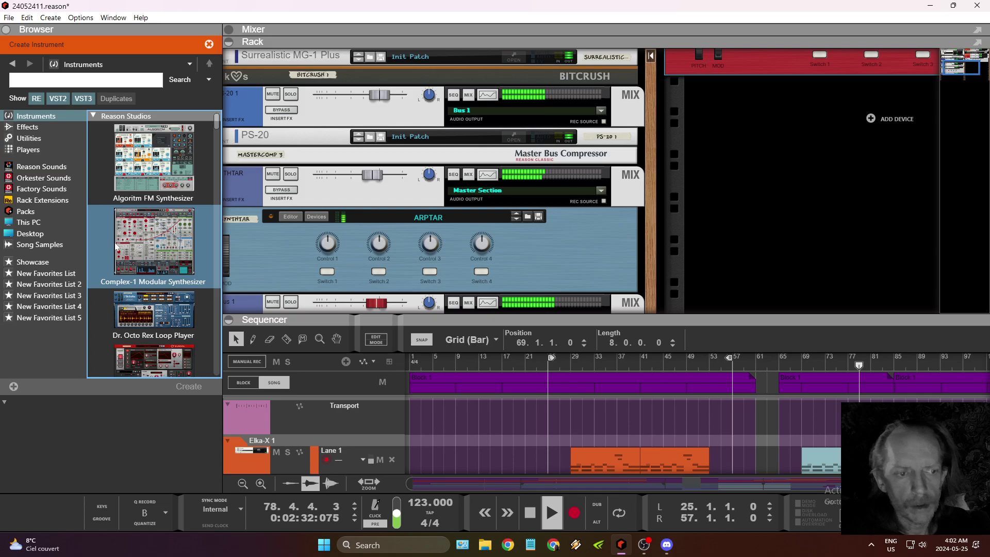
scroll(132, 264, "down", 10)
scroll(134, 265, "down", 8)
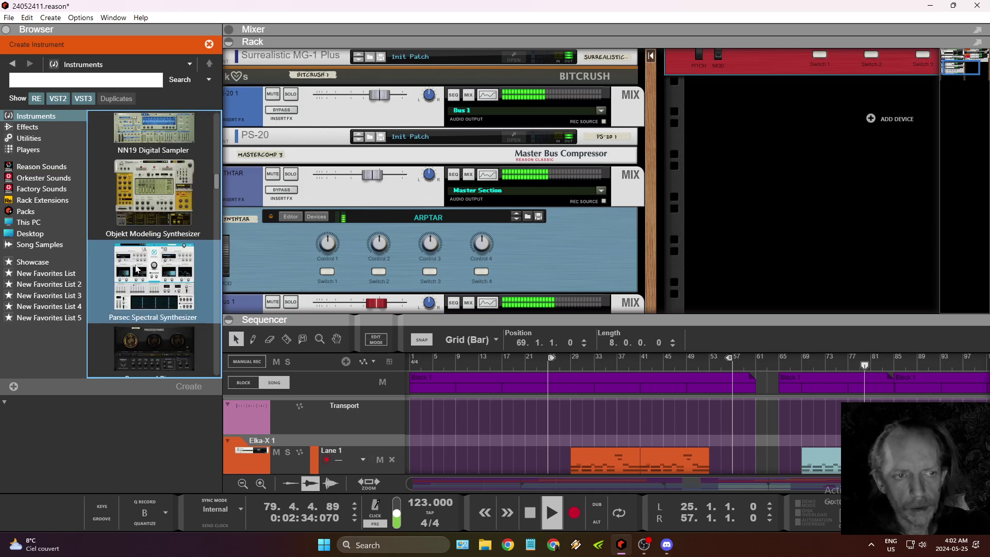
scroll(139, 268, "up", 5)
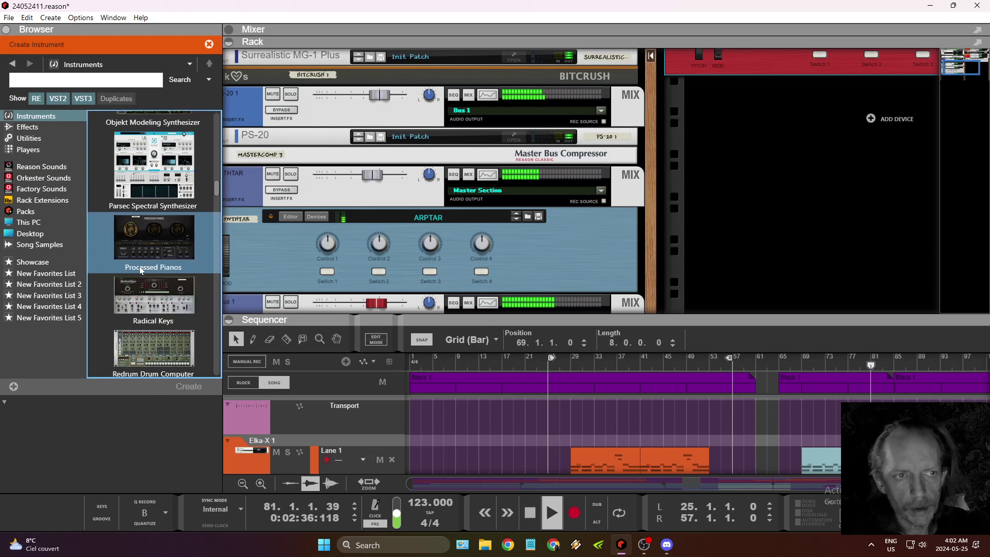
scroll(139, 268, "down", 9)
scroll(140, 269, "down", 3)
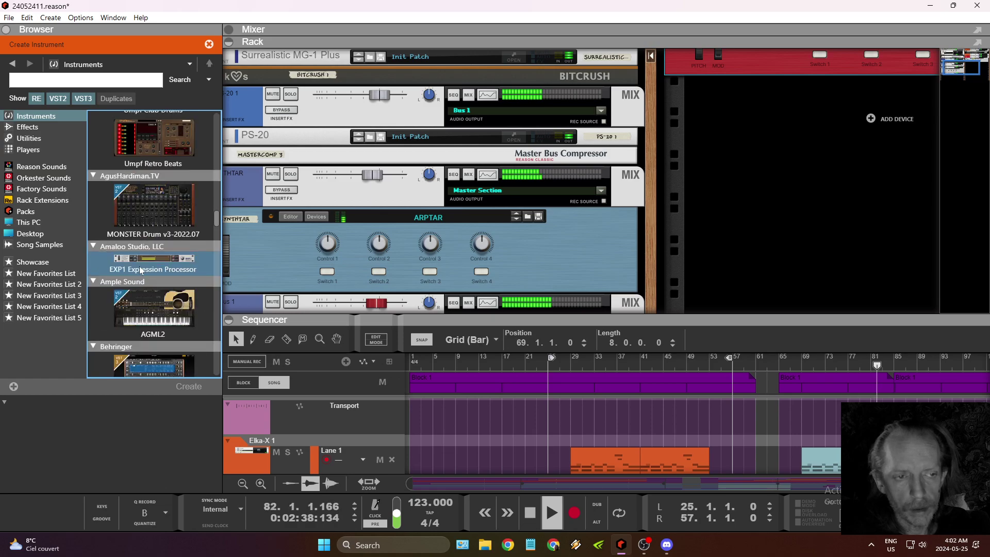
scroll(140, 267, "up", 15)
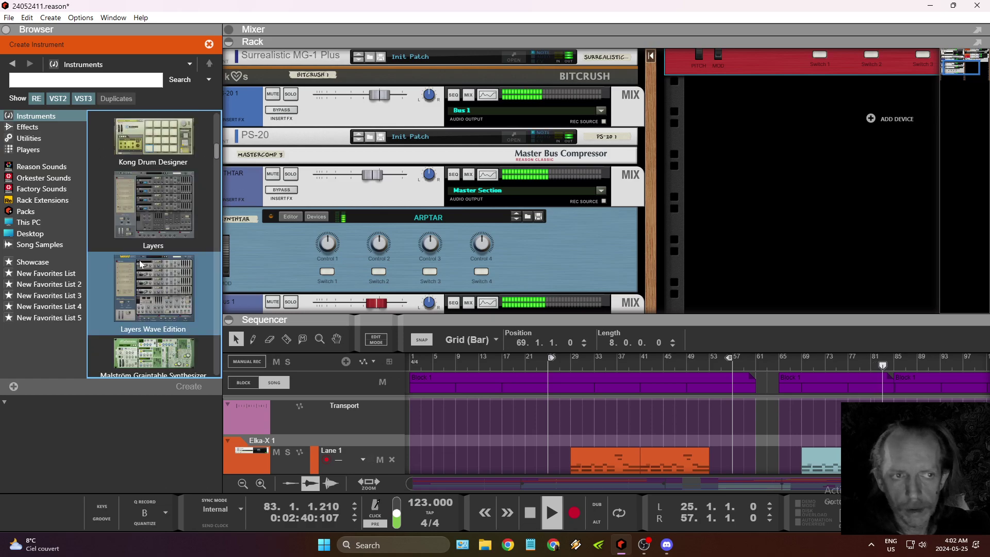
scroll(141, 264, "up", 5)
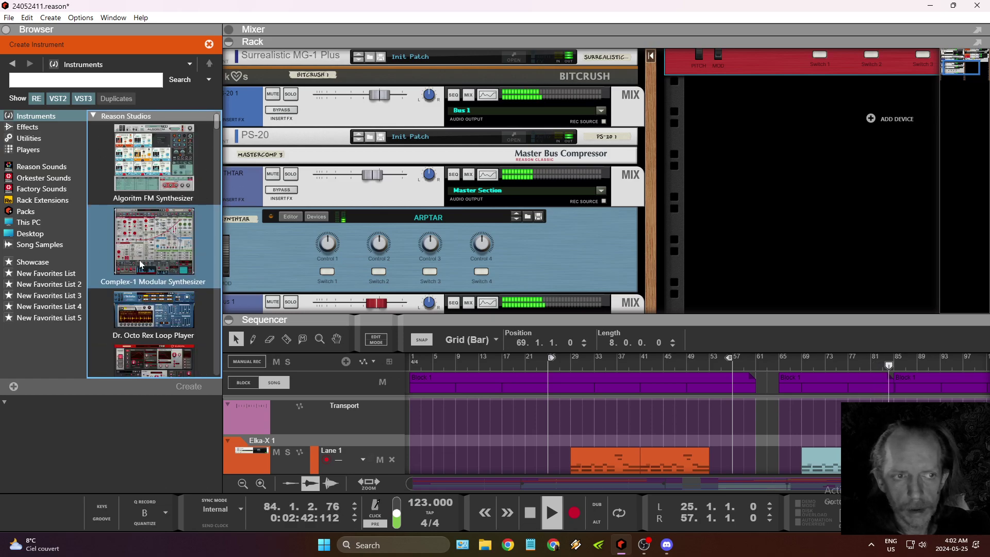
scroll(140, 263, "down", 9)
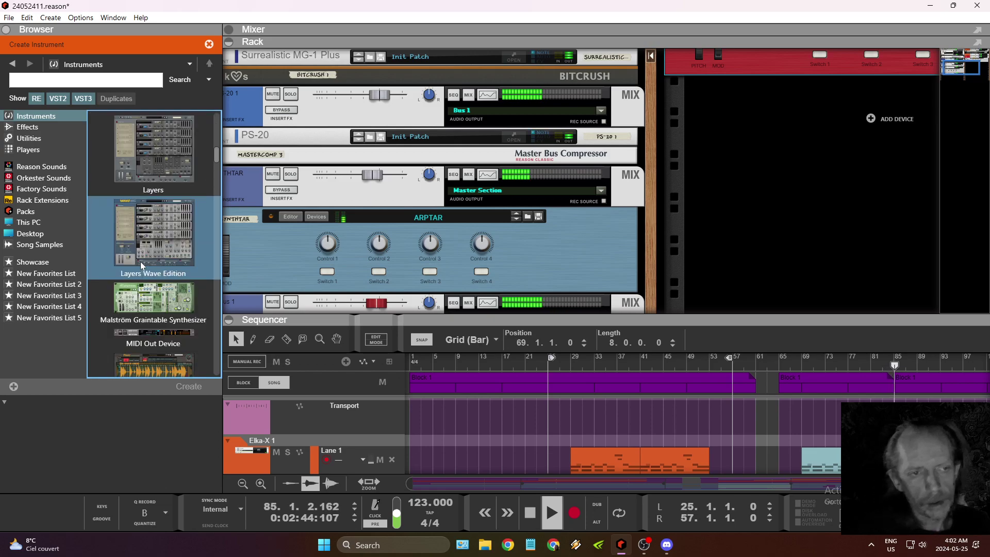
scroll(141, 266, "down", 7)
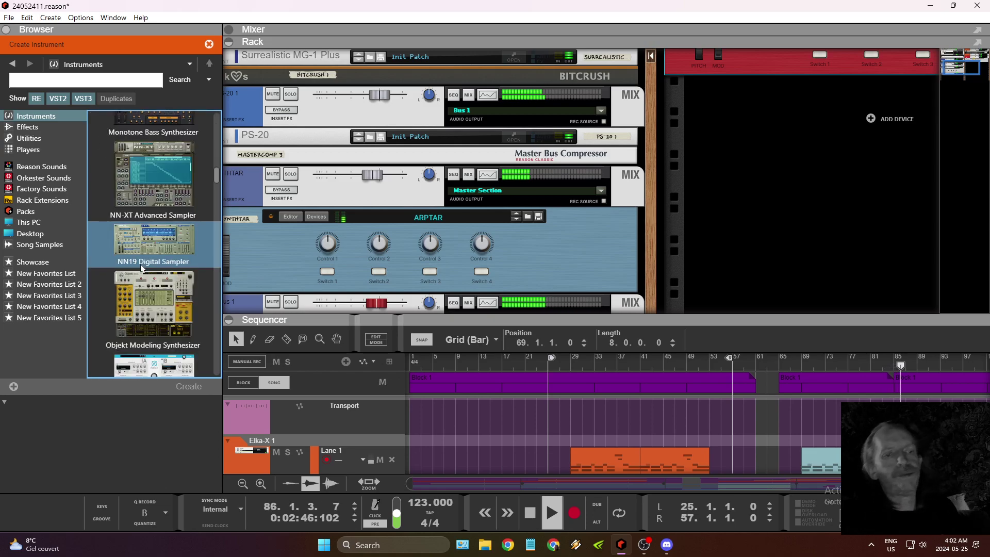
scroll(141, 269, "down", 5)
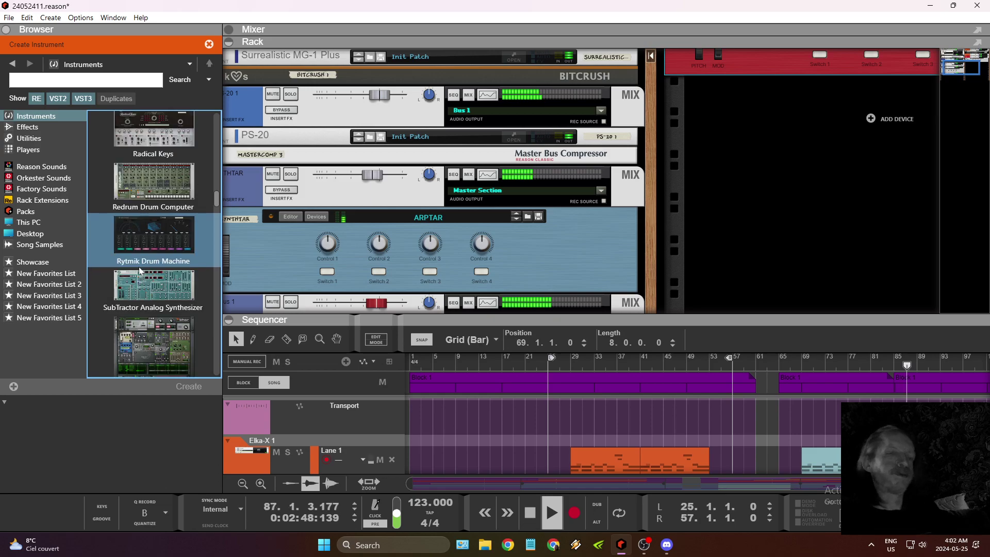
left_click_drag(153, 333, 787, 209)
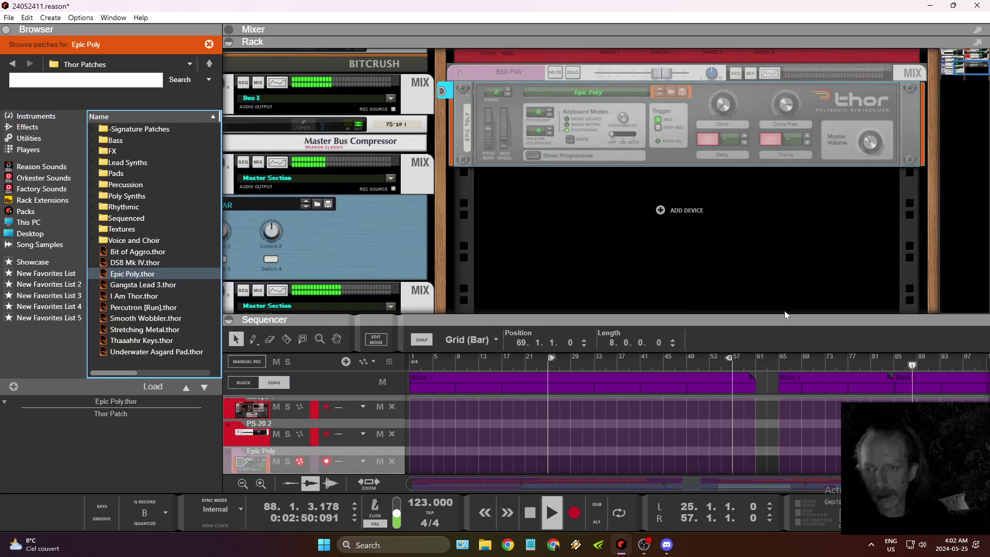
Stop playback and set the left locator to bar 85.
left_click_drag(783, 325, 722, 170)
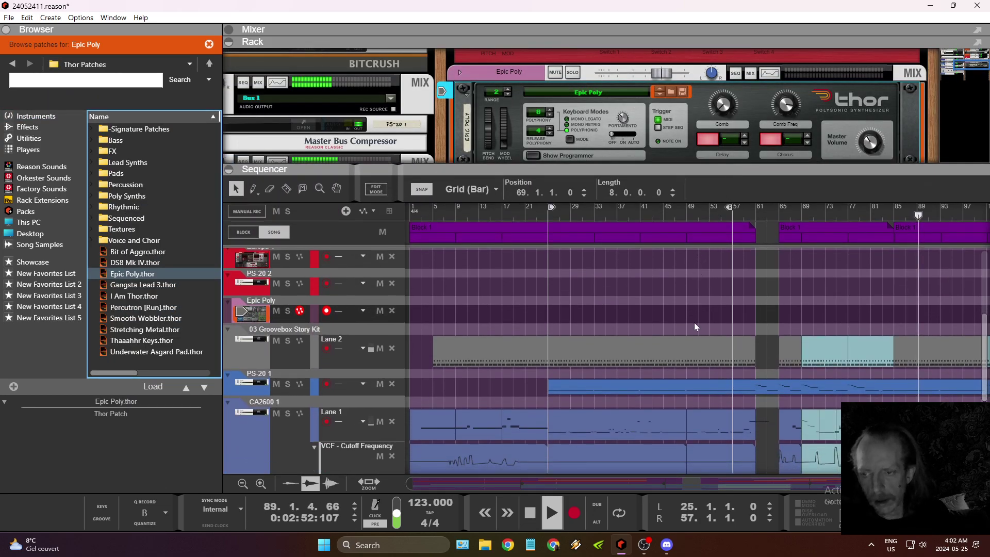
left_click_drag(678, 481, 737, 481)
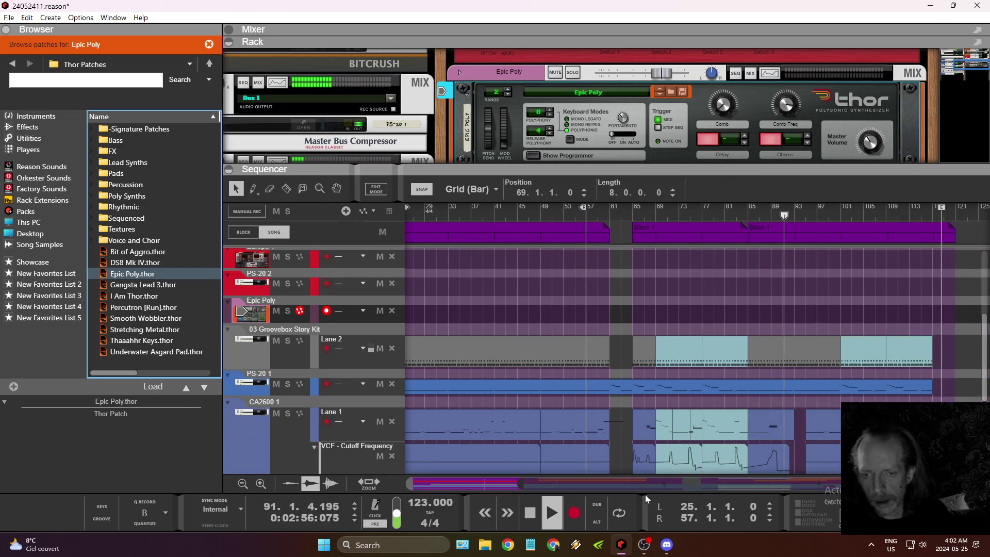
left_click(529, 508)
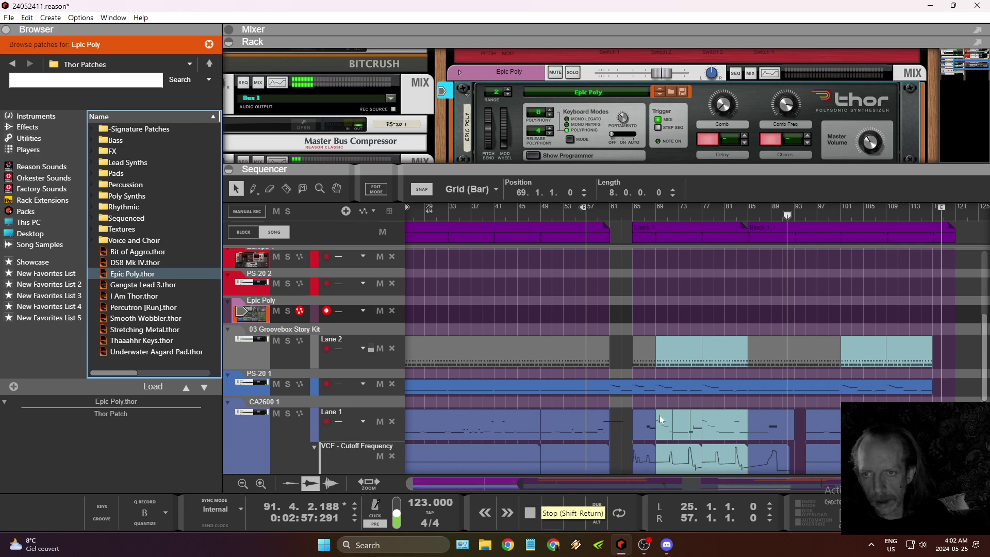
left_click(750, 214, "ctrl")
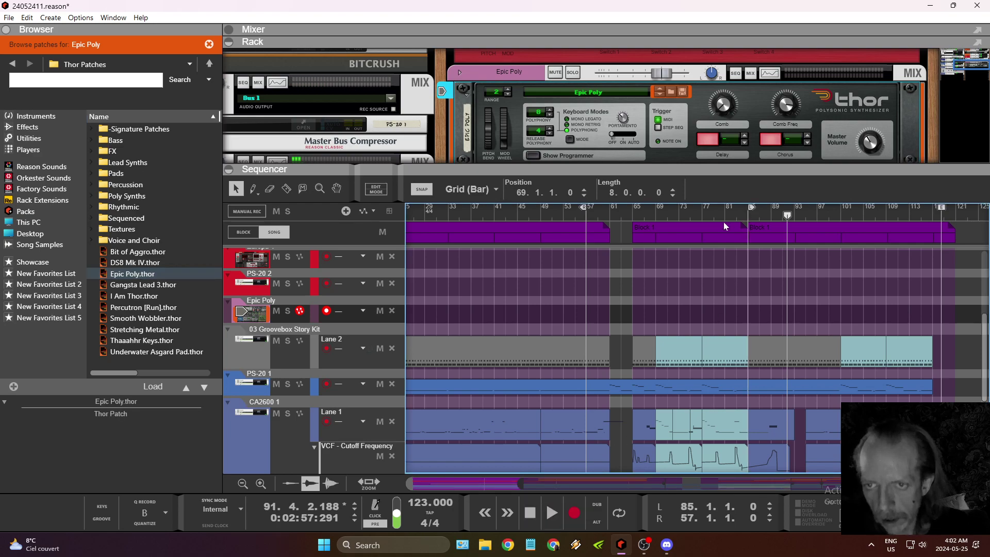
Save the song and close the patch browser.
left_click(8, 17)
left_click(24, 98)
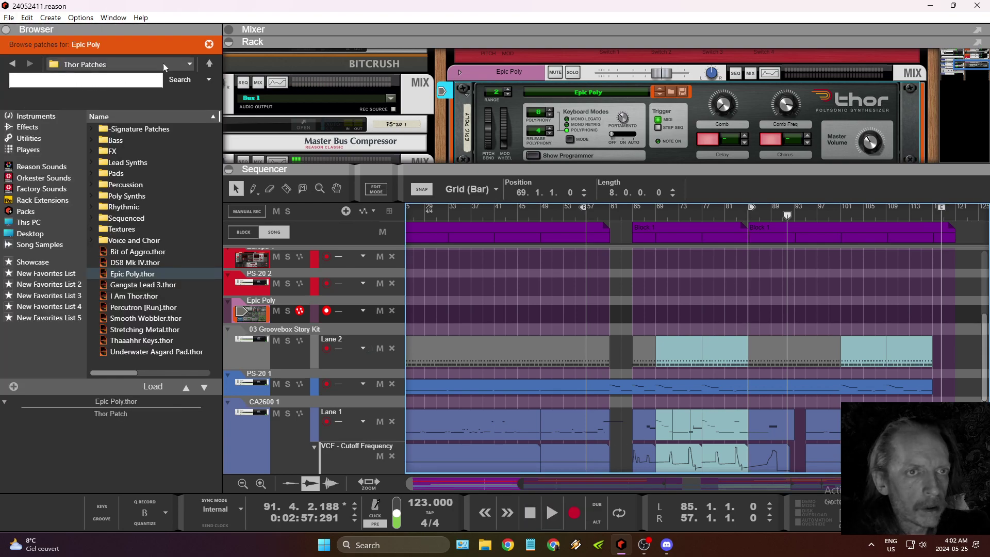
left_click(6, 29)
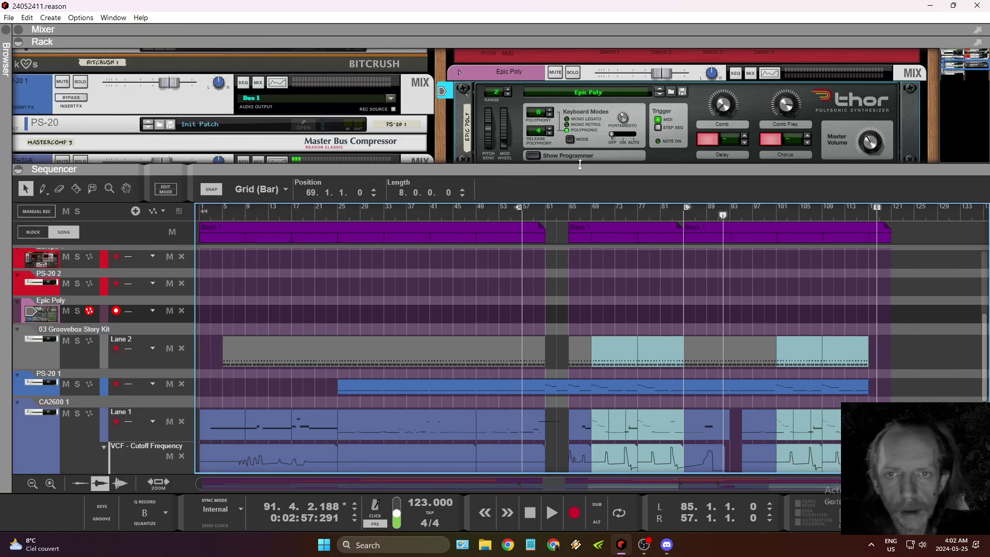
Reset the new Thor device to its initial patch and enlarge the rack area to show the whole device.
right_click(605, 111)
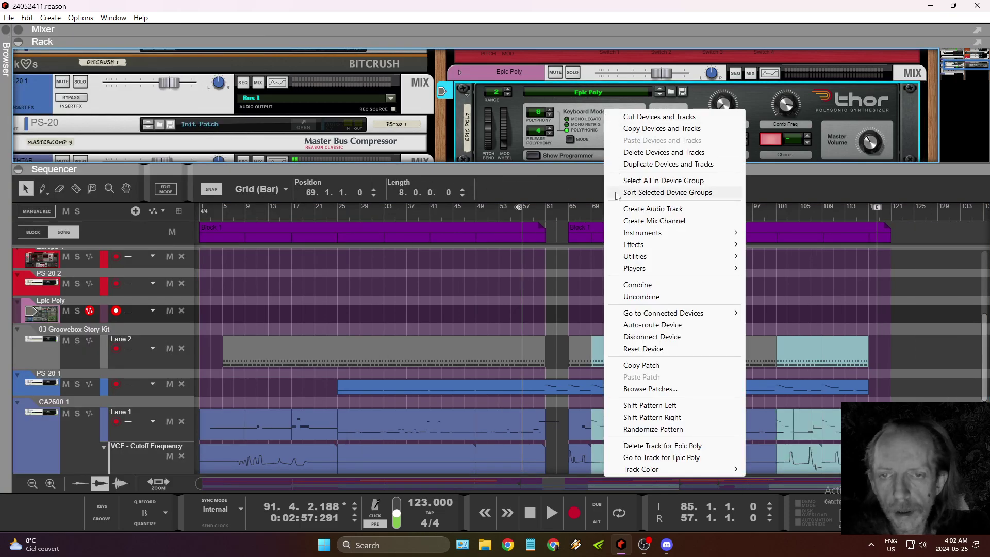
left_click(635, 349)
left_click_drag(571, 171, 571, 337)
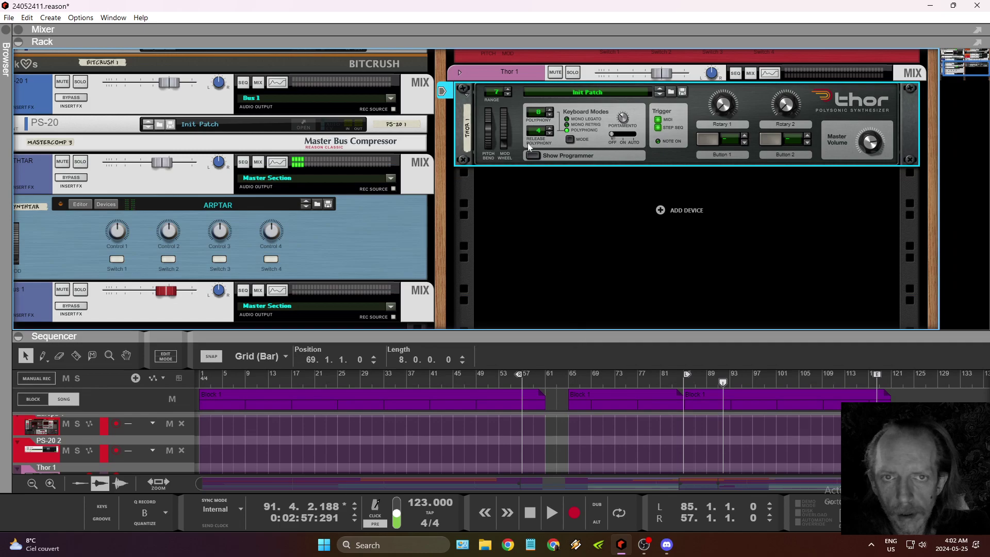
Unfold Thor's mix channel and change its track color to lime green.
left_click(459, 73)
right_click(487, 75)
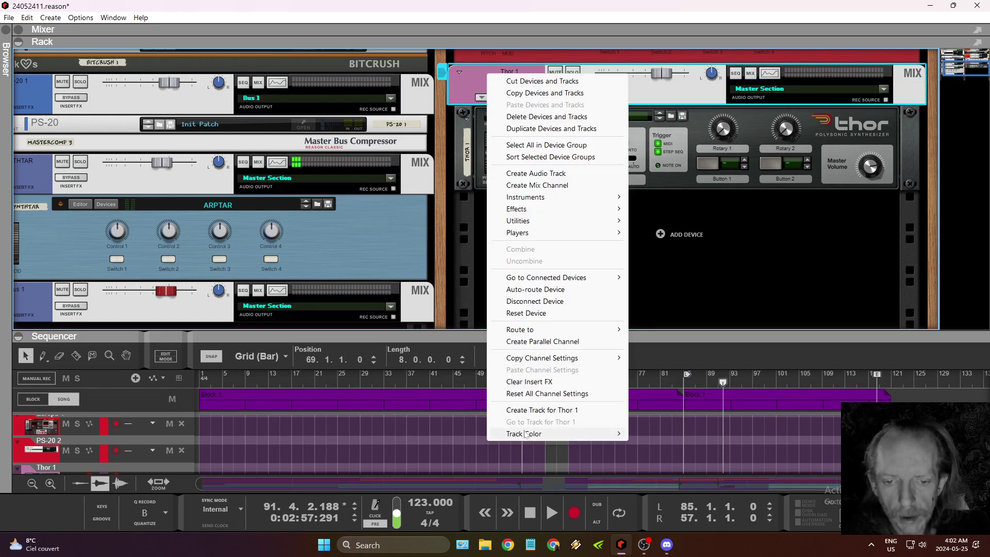
mouse_move(568, 434)
left_click(689, 189)
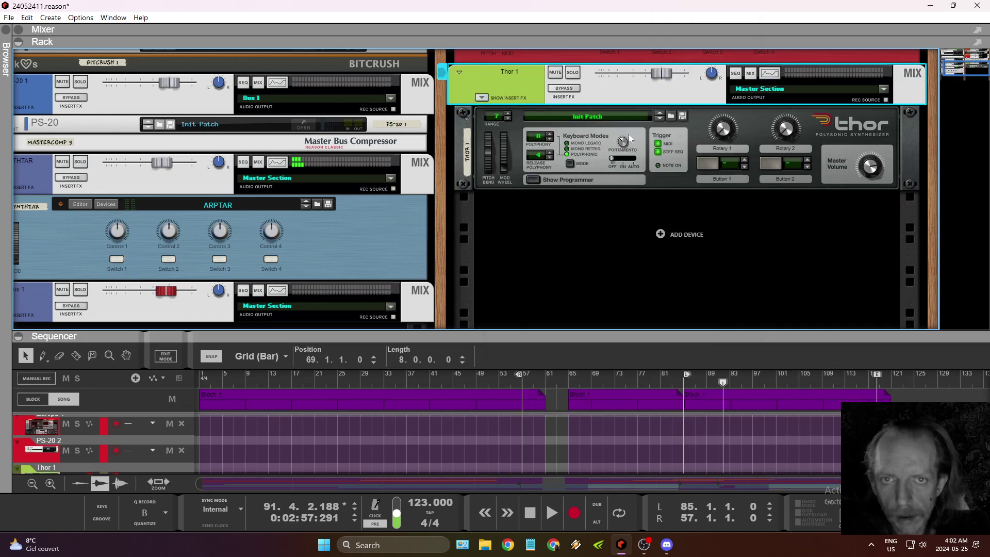
Show Thor's programmer and set oscillator 2 to Noise, keeping oscillator 1 as Analog.
left_click(567, 180)
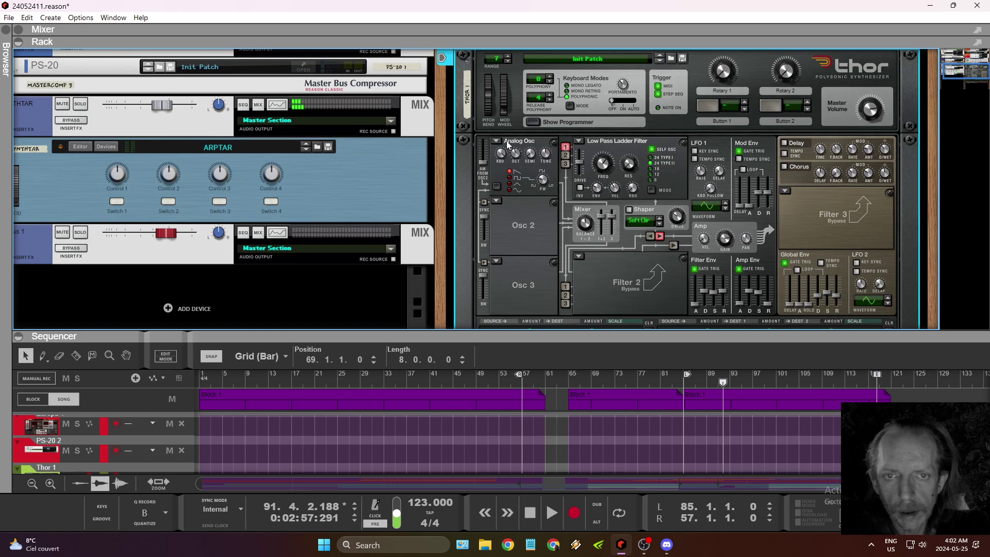
left_click(496, 141)
left_click(513, 235)
left_click(496, 201)
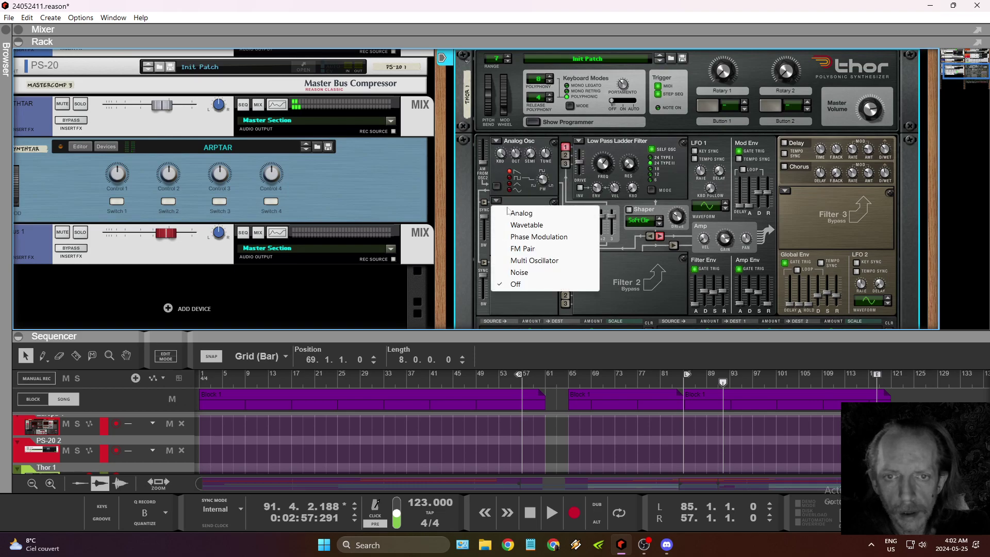
left_click(528, 273)
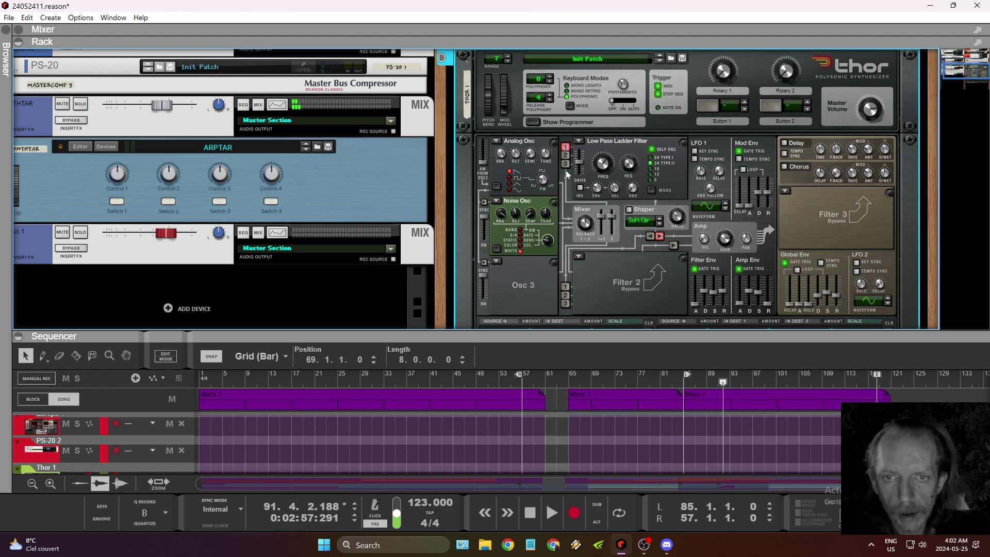
Expand the rack to the full window and set the application zoom to 140%.
key("F7")
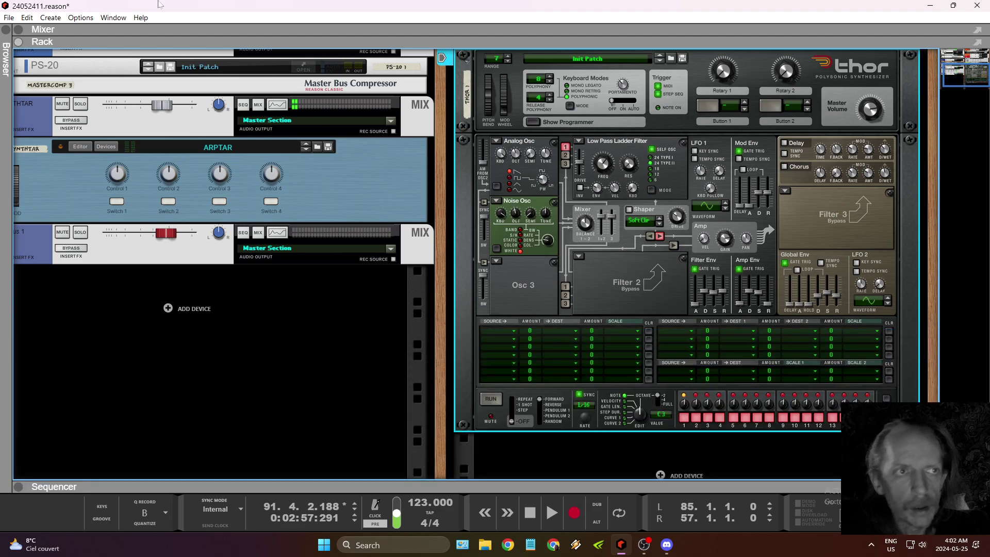
left_click(81, 17)
mouse_move(113, 219)
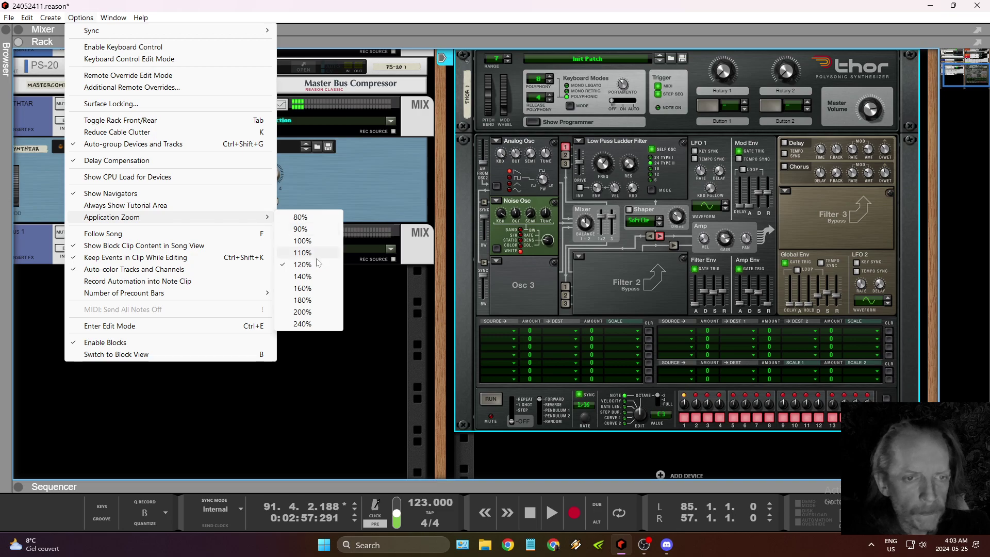
left_click(302, 276)
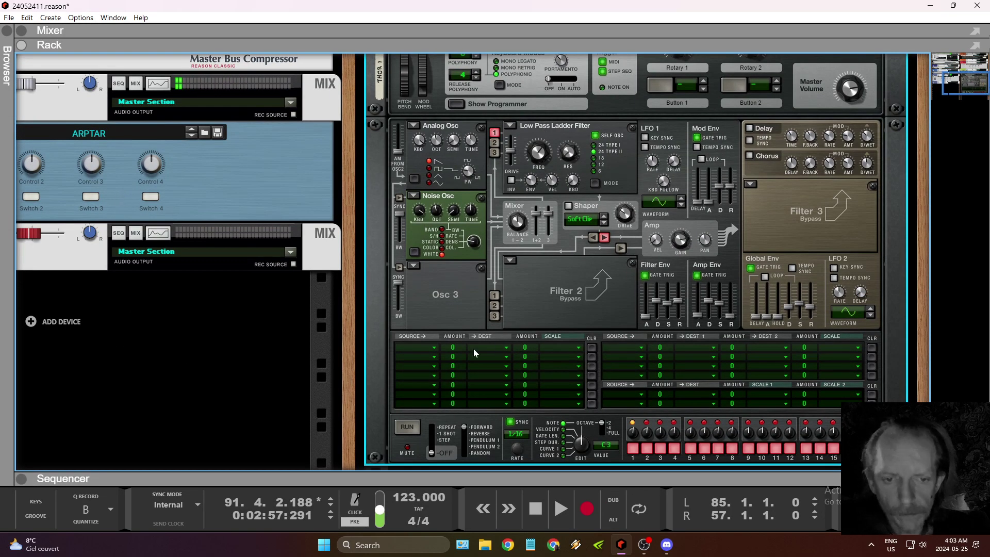
Set Thor's mixer to an oscillator 1 and 2 balance of 116 and a level of -1.5 dB.
scroll(539, 154, "up", 5)
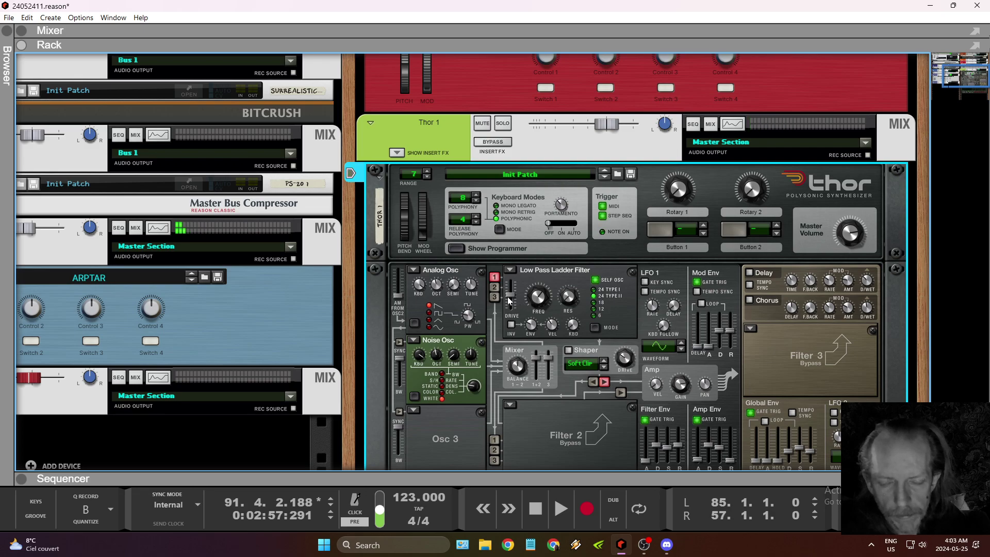
scroll(510, 303, "down", 5)
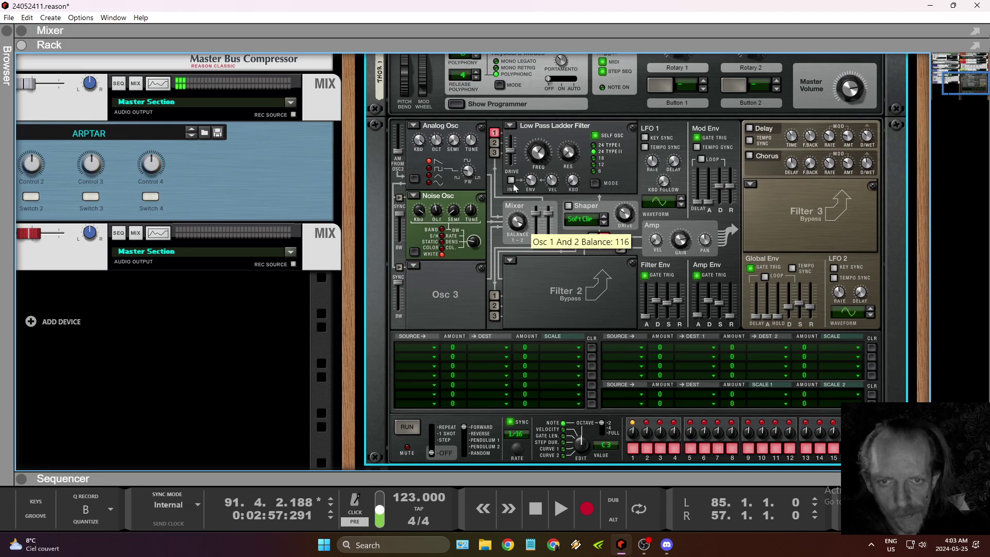
left_click_drag(534, 218, 535, 218)
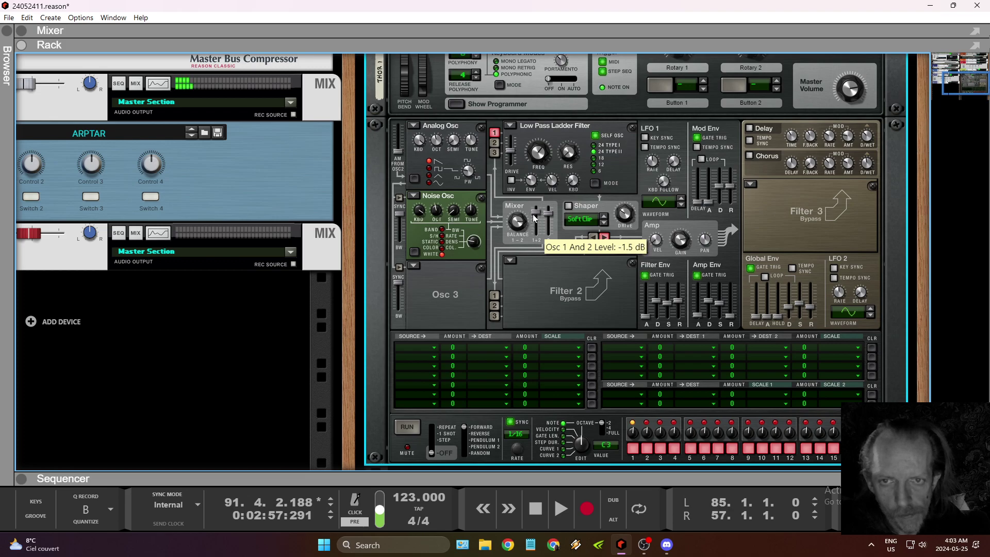
Raise the attack, sustain and release of Thor's filter envelope and amp envelope.
left_click_drag(668, 299, 720, 285)
left_click_drag(646, 316, 648, 288)
left_click_drag(698, 315, 731, 294)
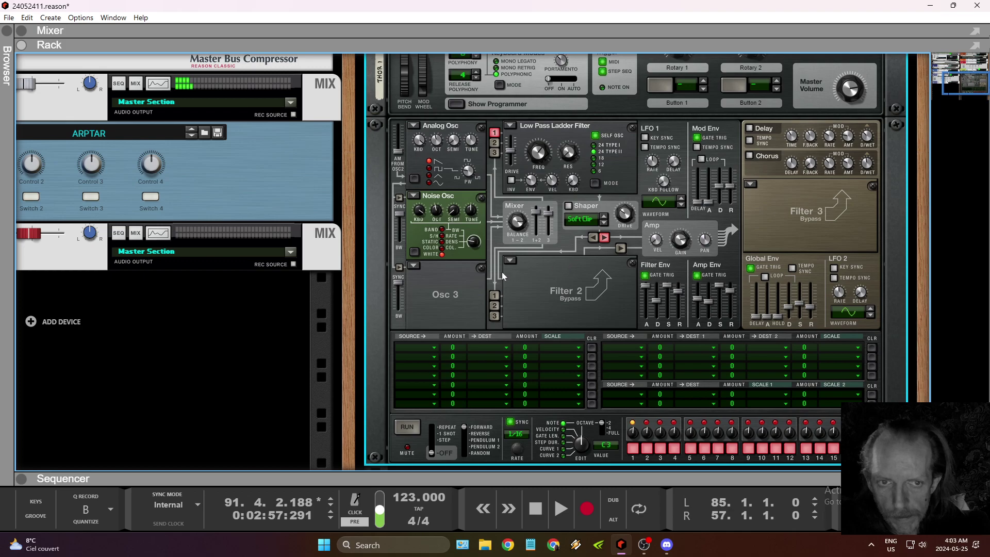
Route Osc 2 to Osc 1 Pitch in Thor's first modulation slot with an amount of 98, and adjust the mixer's oscillator 1 and 2 balance.
left_click(430, 348)
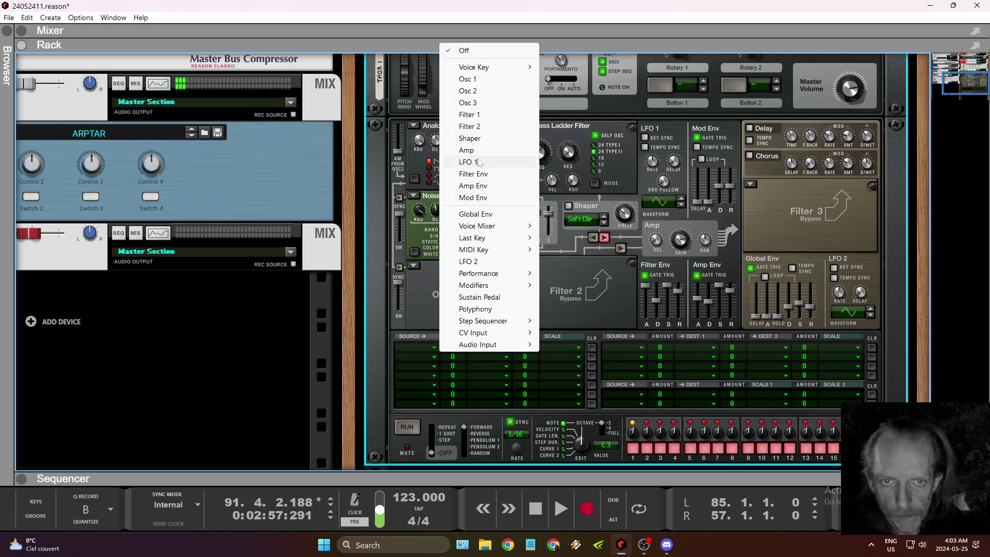
left_click(475, 91)
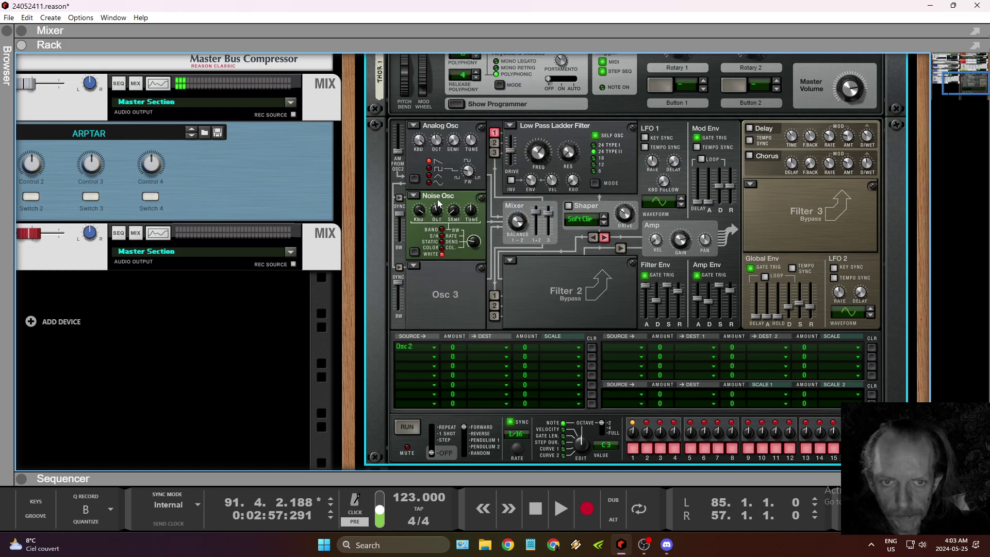
left_click_drag(457, 348, 466, 328)
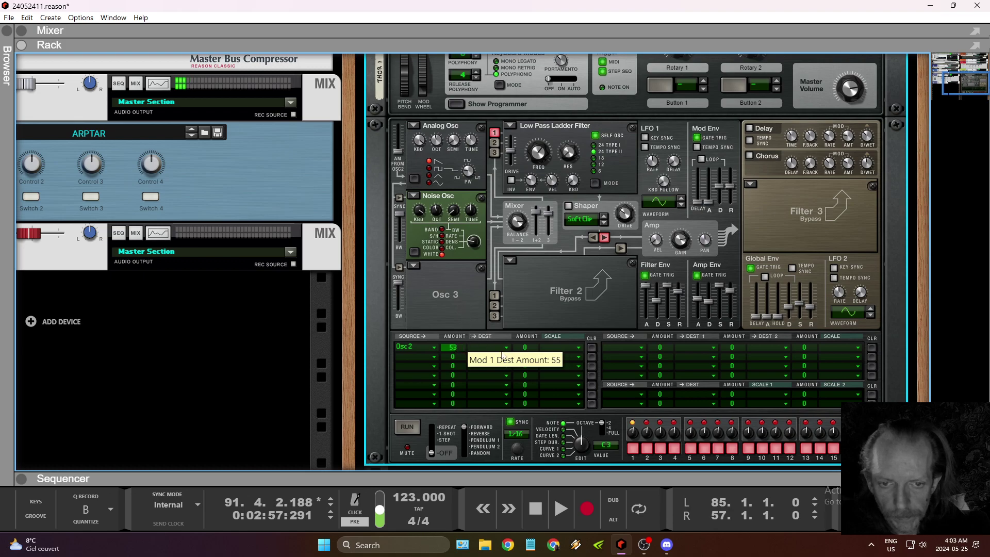
left_click(508, 348)
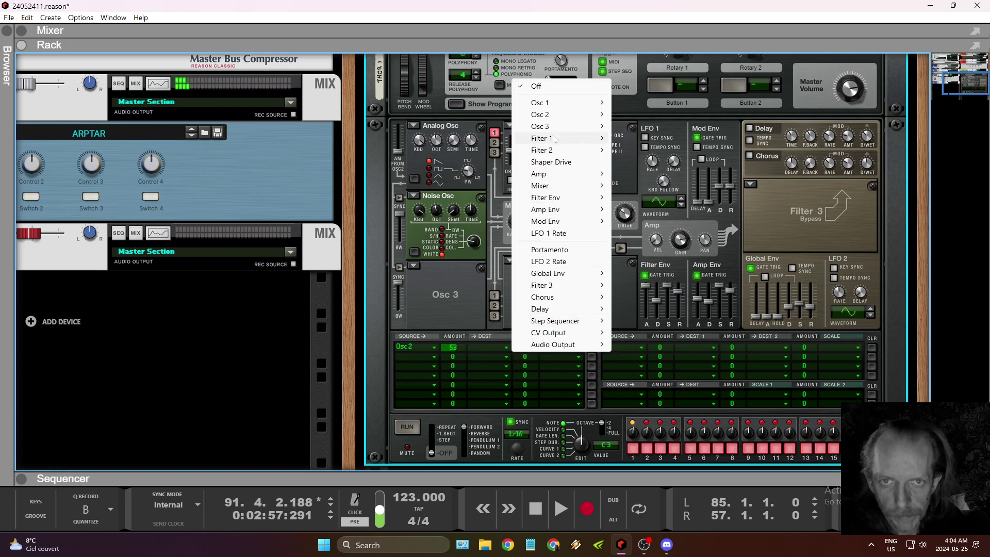
mouse_move(594, 103)
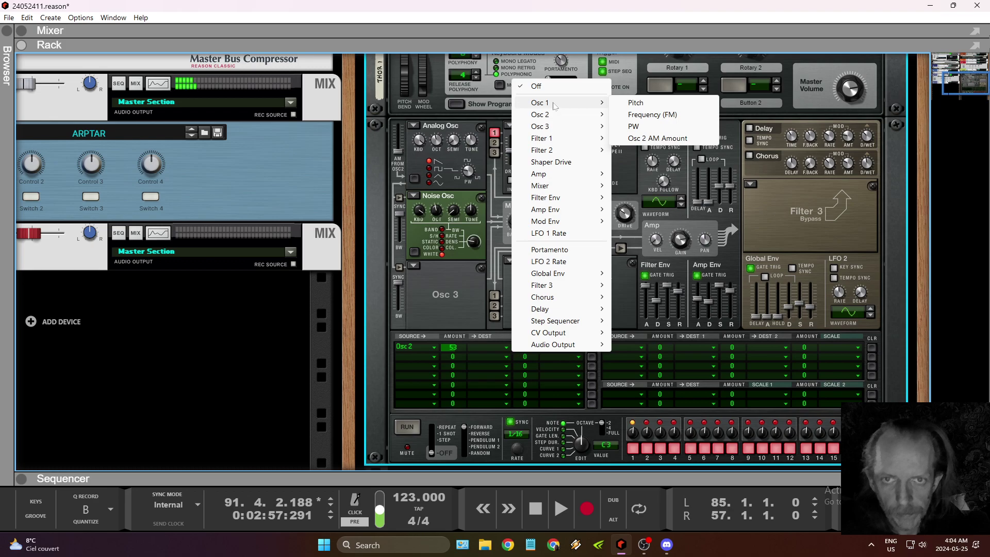
left_click(636, 104)
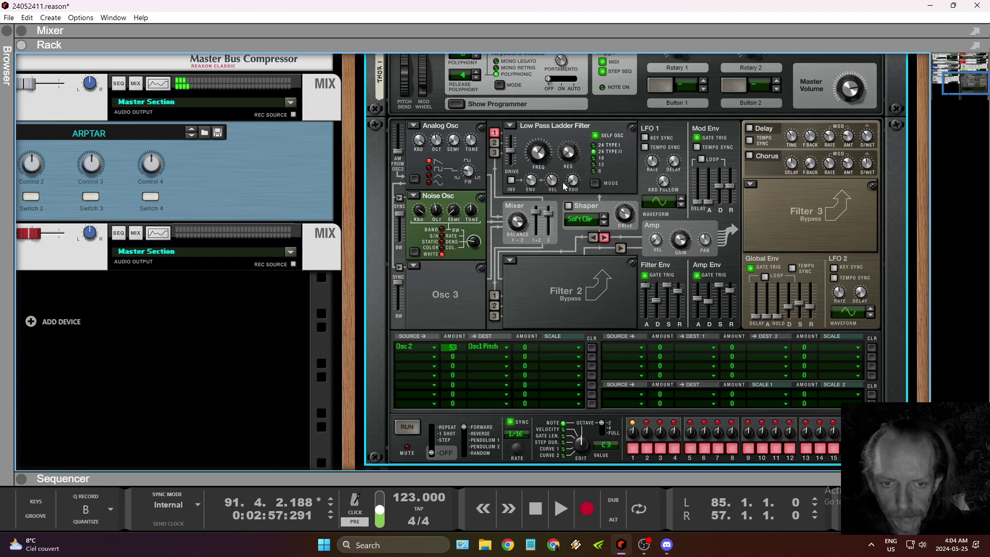
mouse_move(454, 346)
left_mouse_down()
mouse_move(456, 323)
mouse_move(462, 358)
left_mouse_up()
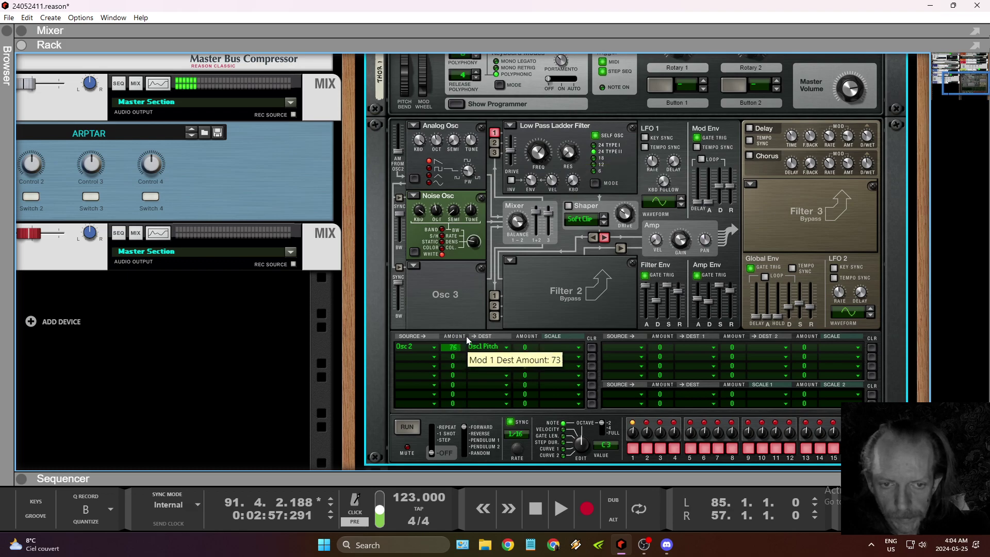
left_click_drag(467, 322, 474, 344)
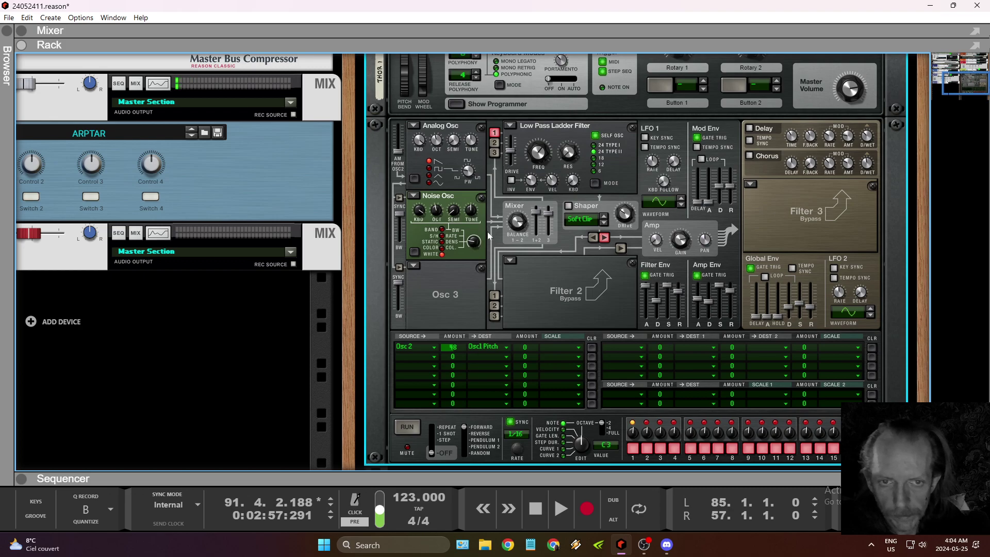
left_click_drag(520, 224, 541, 219)
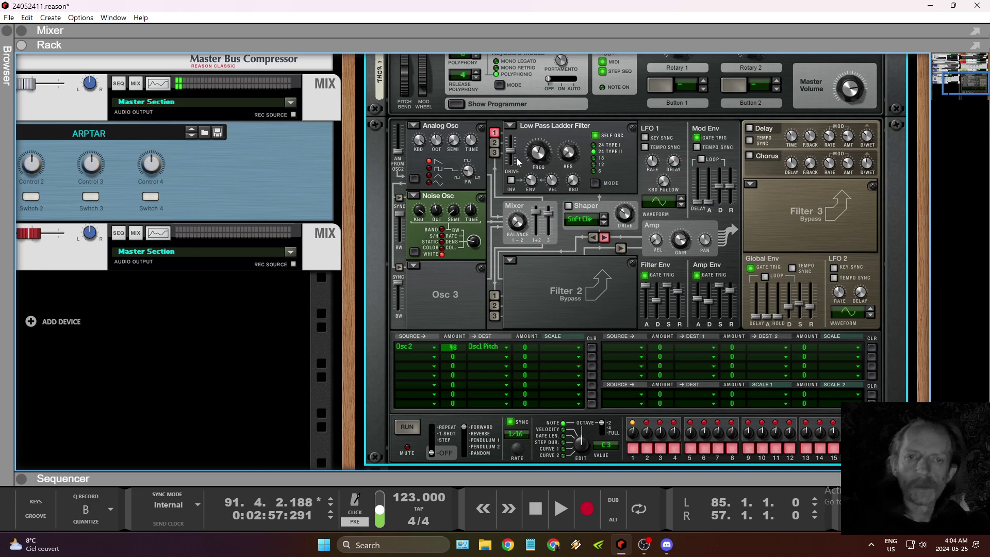
Set Thor's filter 2 to Low Pass Ladder and route oscillator 2 into filter 1 alongside oscillator 1, leaving filter 2 without oscillator input.
left_click(511, 261)
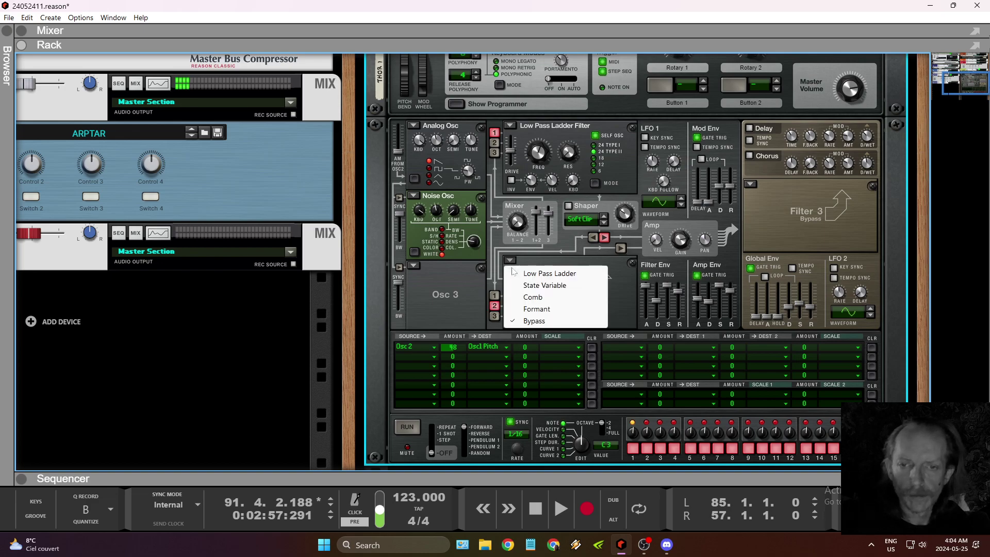
left_click(538, 274)
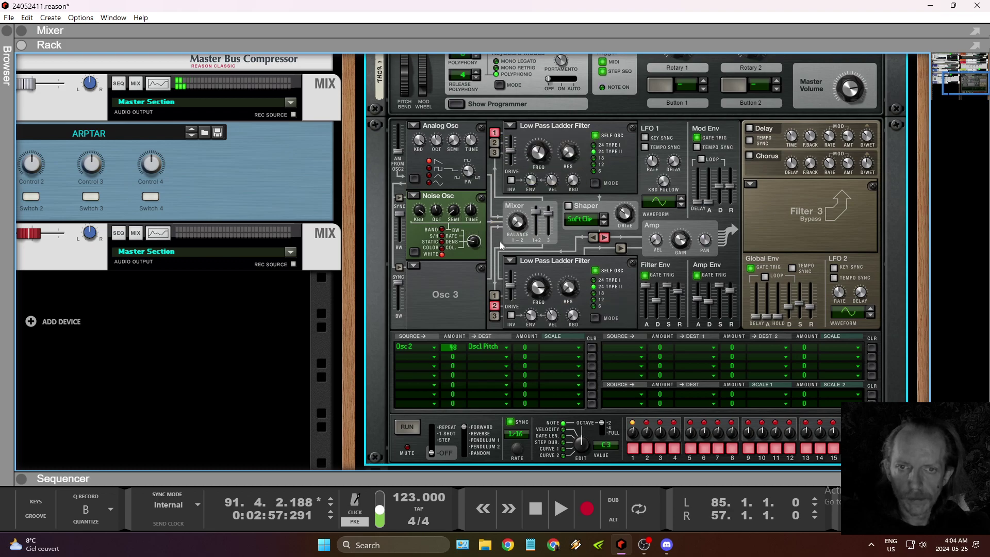
left_click(496, 307)
left_click(496, 144)
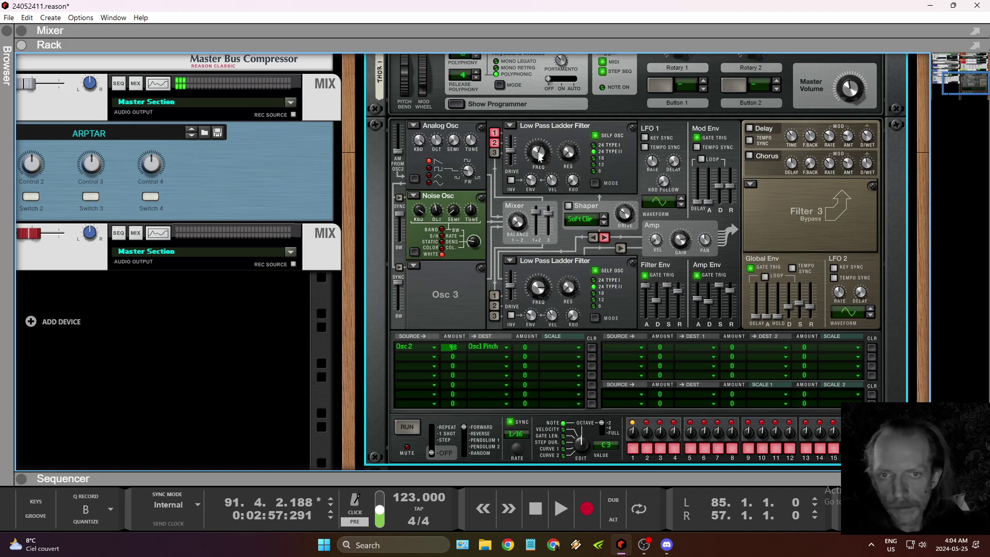
Adjust the frequency of Thor's filter 1 and raise its drive.
left_click_drag(539, 153, 540, 137)
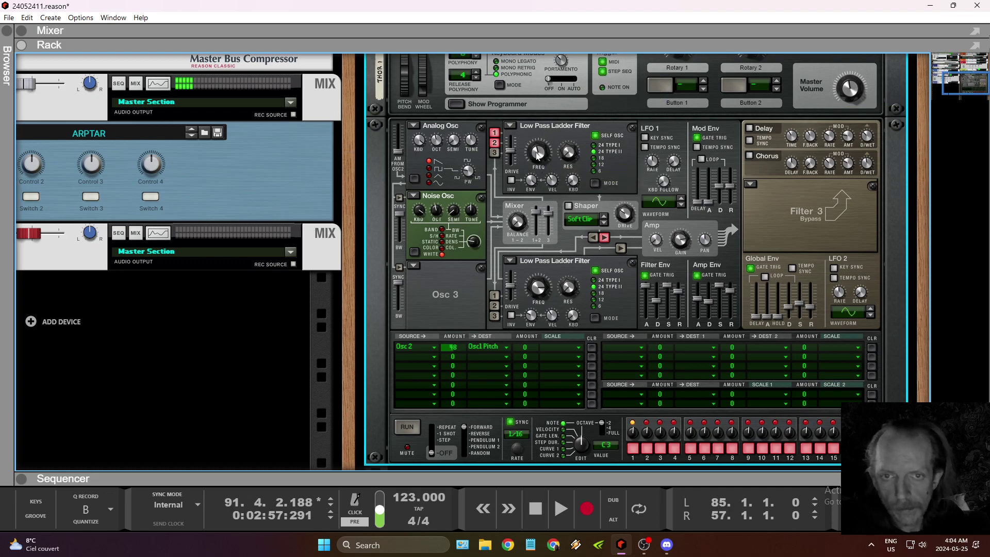
mouse_move(538, 155)
mouse_move(540, 183)
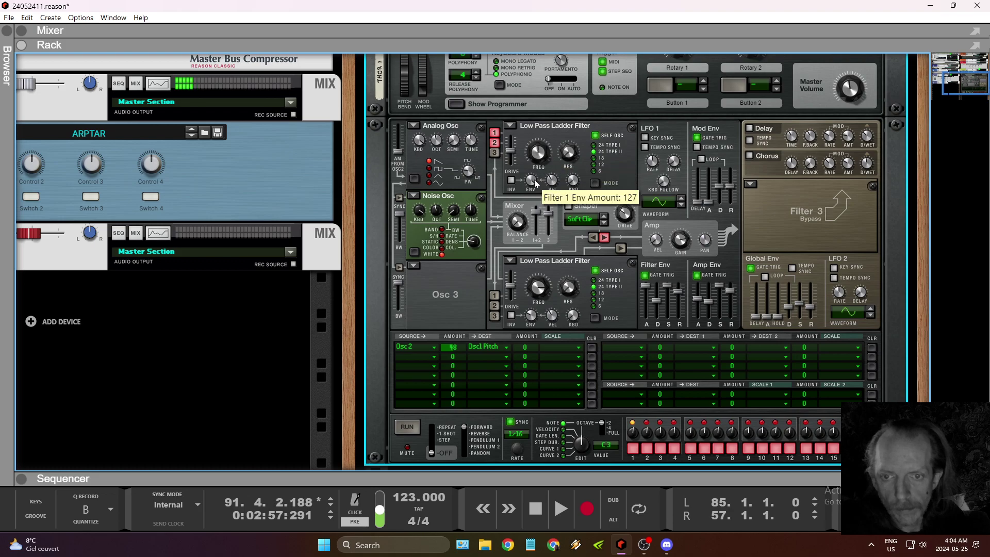
mouse_move(647, 288)
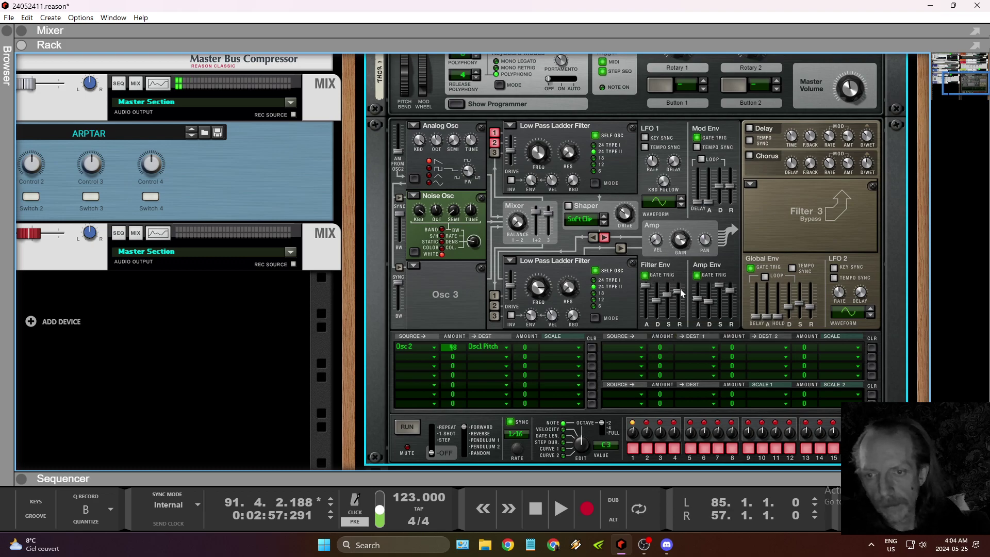
scroll(680, 292, "up", 3)
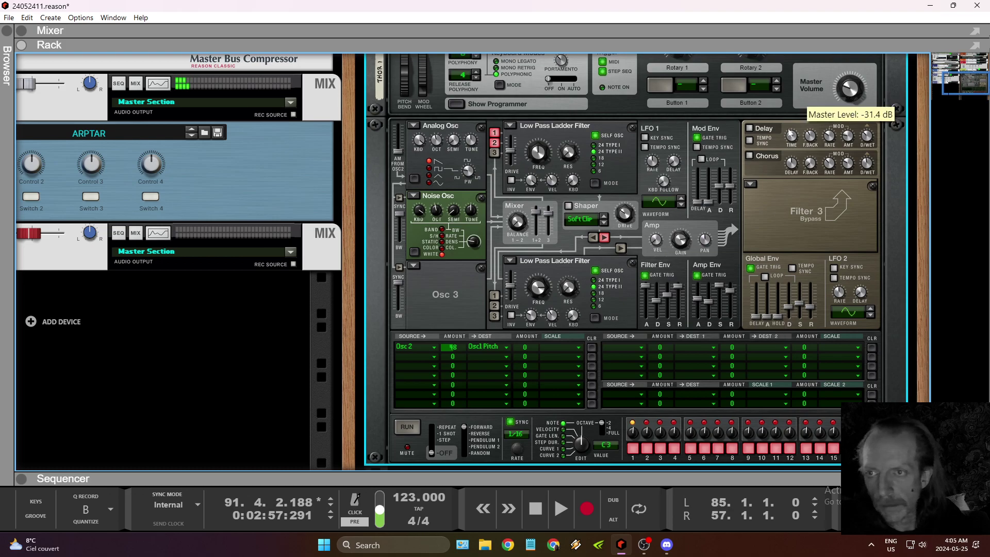
left_click_drag(510, 153, 511, 140)
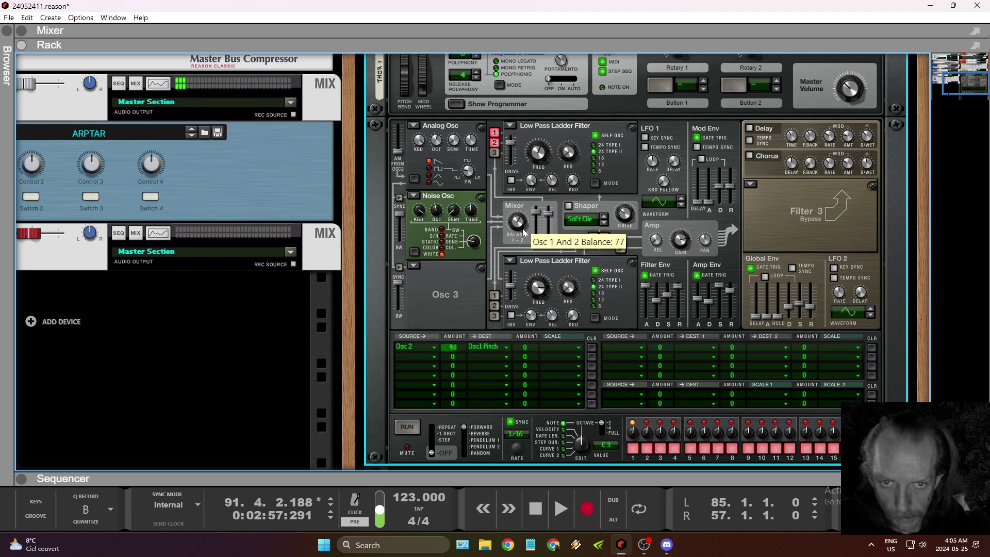
Sync oscillator 2 to oscillator 1, and fine-tune the AM from oscillator 2 and the mixer balance.
left_click(399, 198)
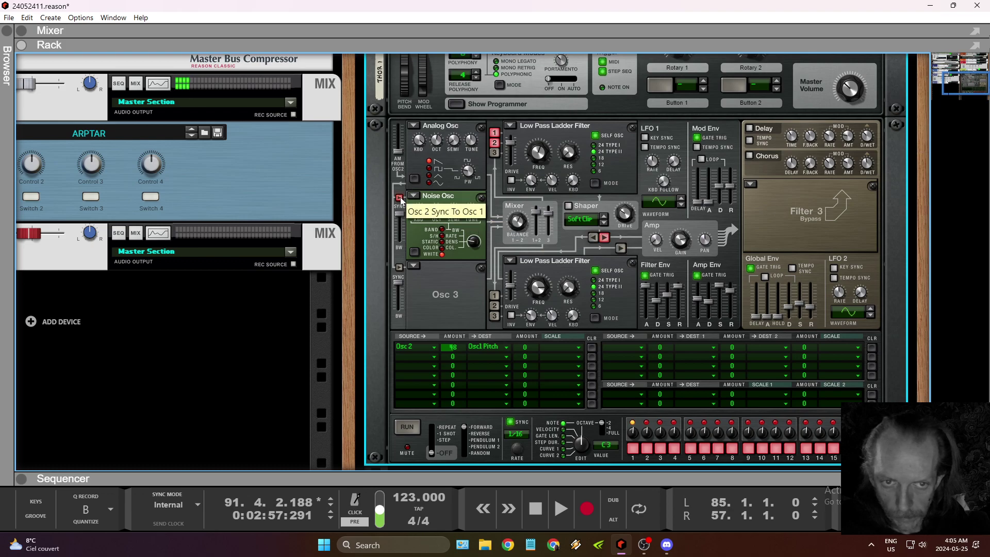
mouse_move(404, 151)
left_mouse_down()
mouse_move(403, 141)
mouse_move(405, 160)
left_mouse_up()
mouse_move(516, 228)
left_mouse_down()
mouse_move(522, 250)
mouse_move(513, 238)
left_mouse_up()
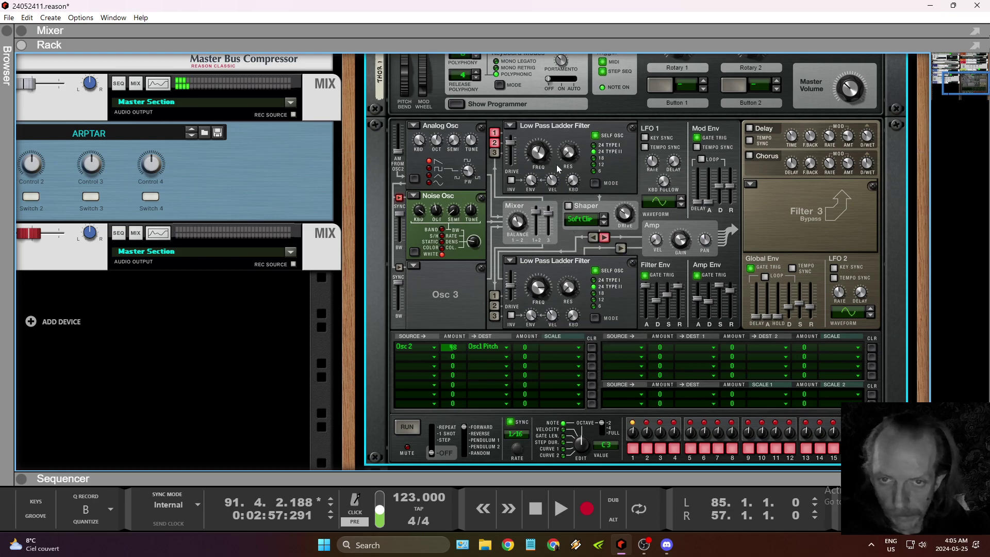
Turn on Thor's shaper and set its mode to Saturate.
left_click(569, 206)
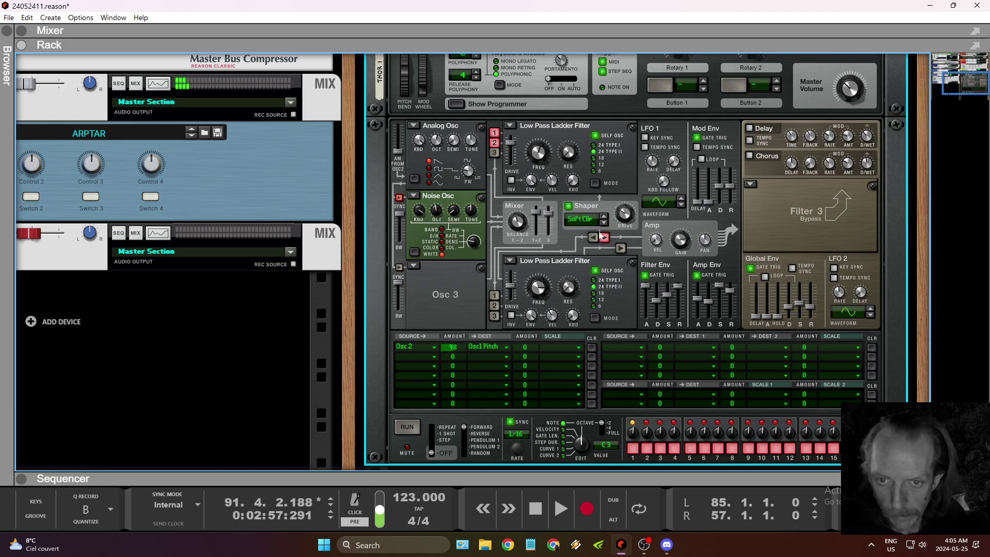
left_click(591, 224)
left_click(608, 239)
left_click(586, 219)
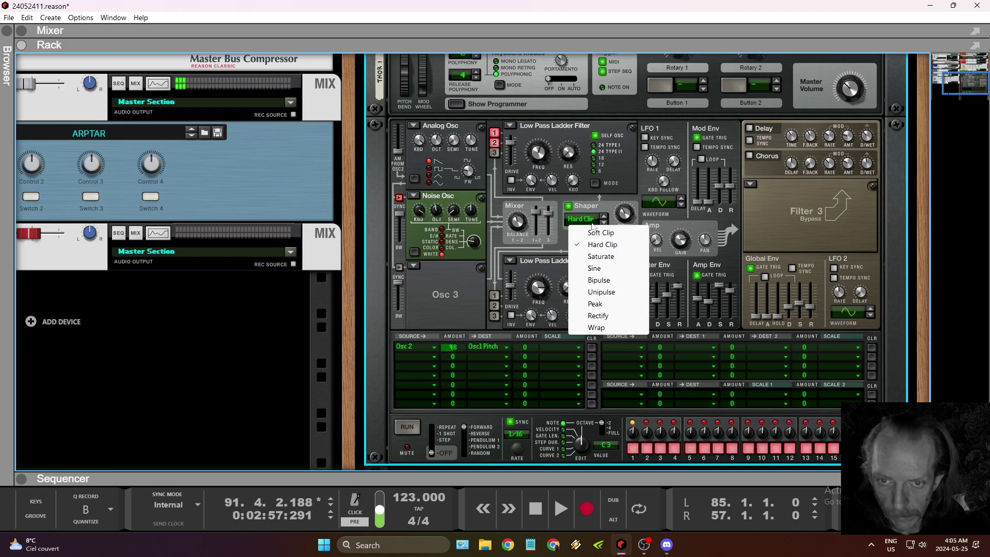
left_click(609, 255)
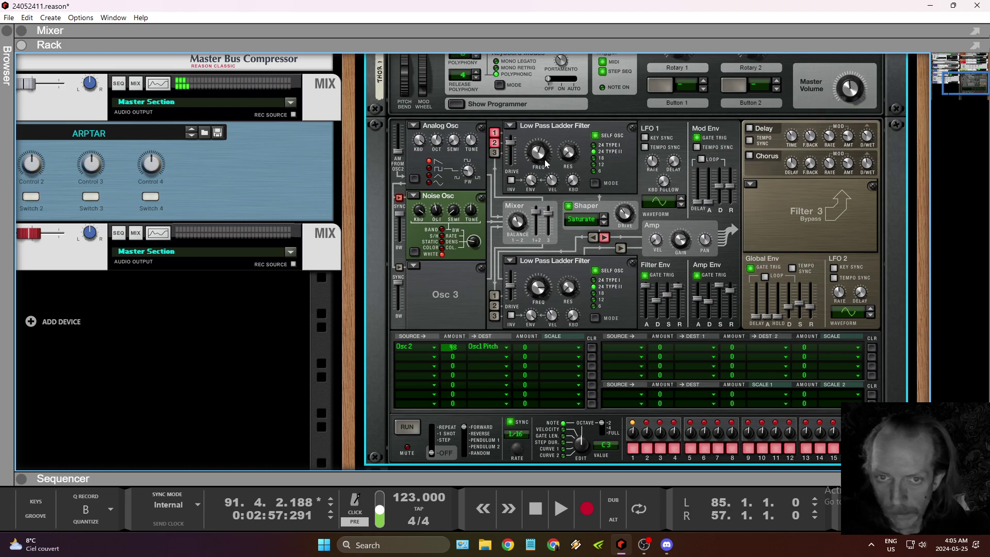
Adjust filter 1's envelope amount and set oscillator 2's noise modulation to 24.
left_click_drag(534, 179, 535, 201)
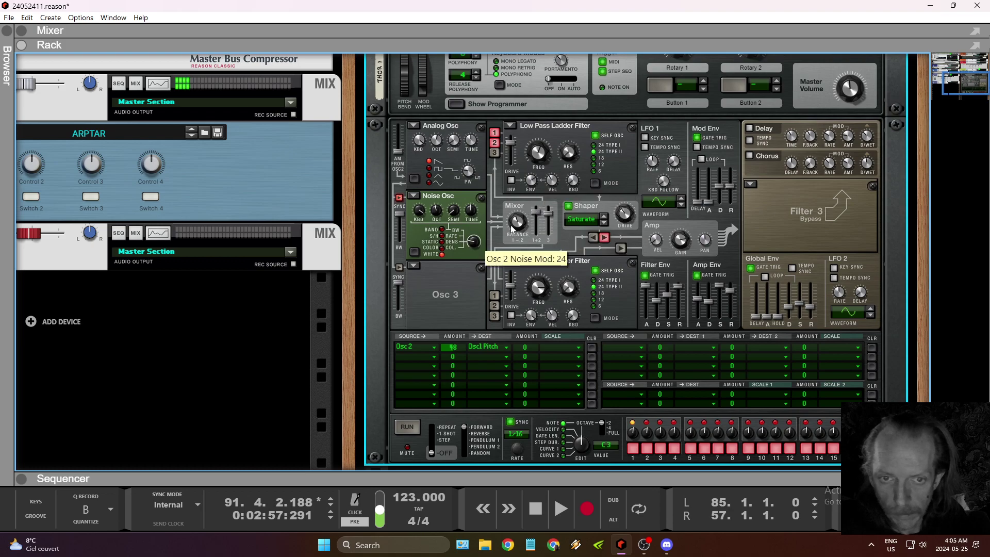
left_click_drag(519, 253, 511, 246)
Turn on Thor's chorus with a dry/wet of 60 and its tempo-synced delay, adjusting the delay's dry/wet.
left_click(750, 156)
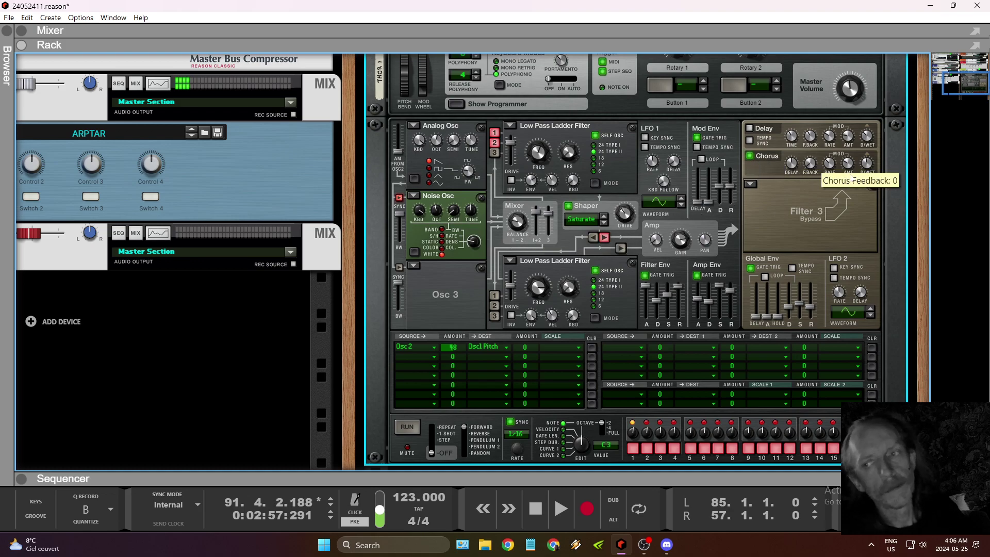
left_click_drag(826, 147, 831, 173)
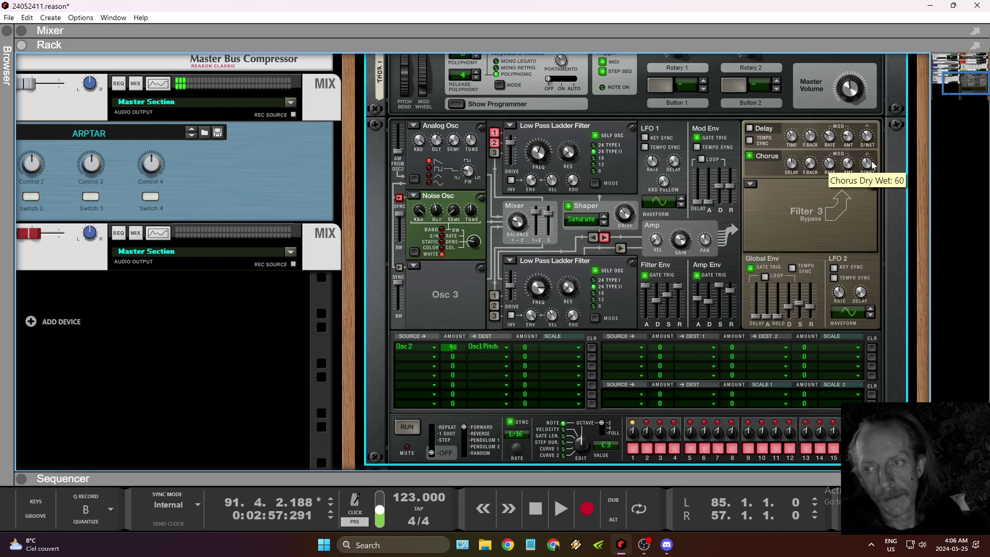
left_click(750, 139)
left_click(749, 127)
left_click_drag(871, 140, 867, 135)
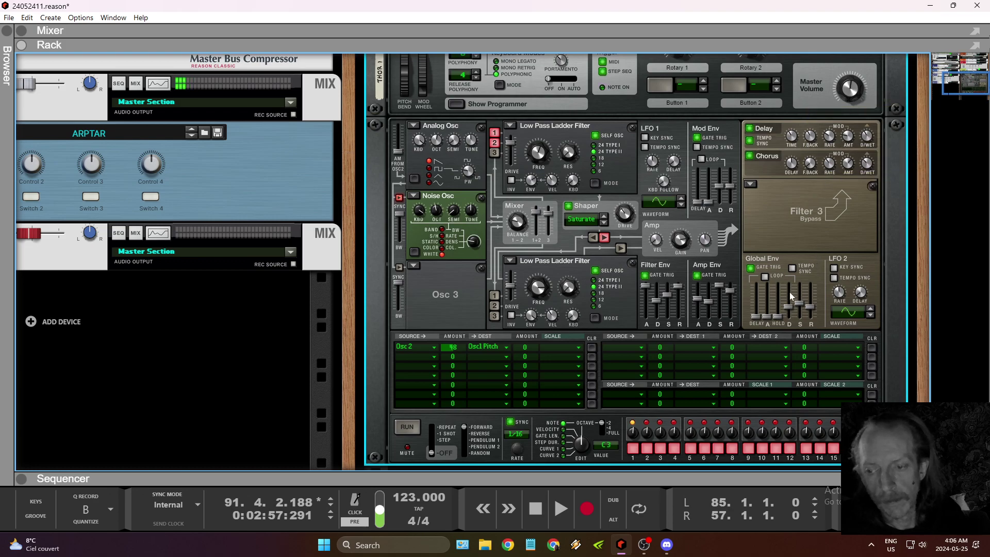
Add an MClass Compressor after Thor and lower its threshold to about -27 dB.
right_click(778, 238)
mouse_move(803, 303)
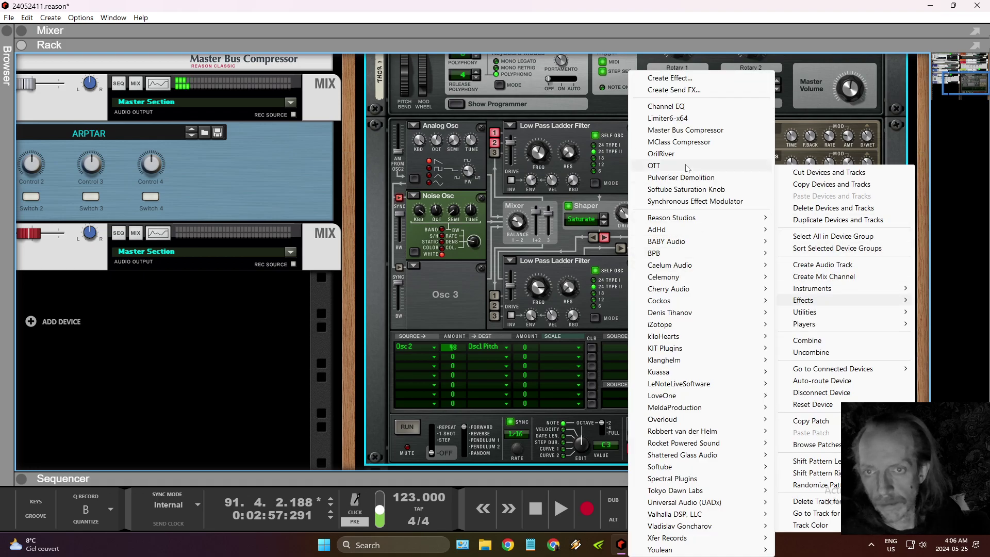
left_click(689, 142)
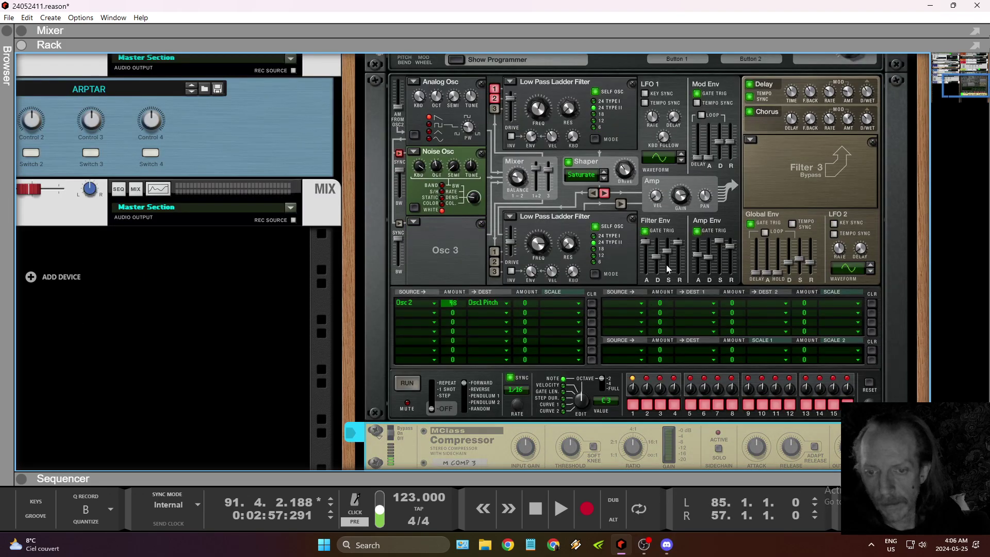
mouse_move(574, 463)
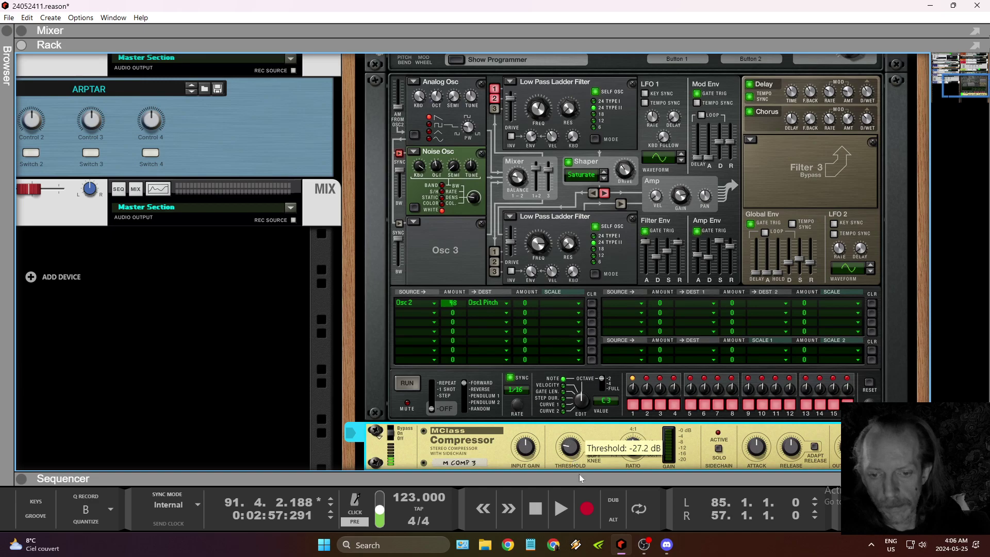
left_click_drag(580, 474, 575, 468)
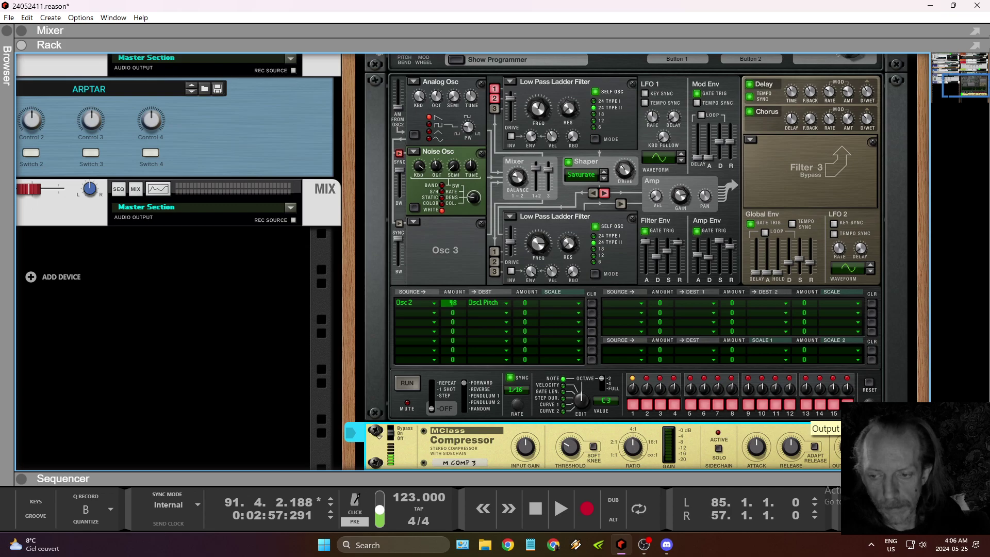
Return the song position to bar 69 and check the arrangement in the sequencer.
left_click(536, 509)
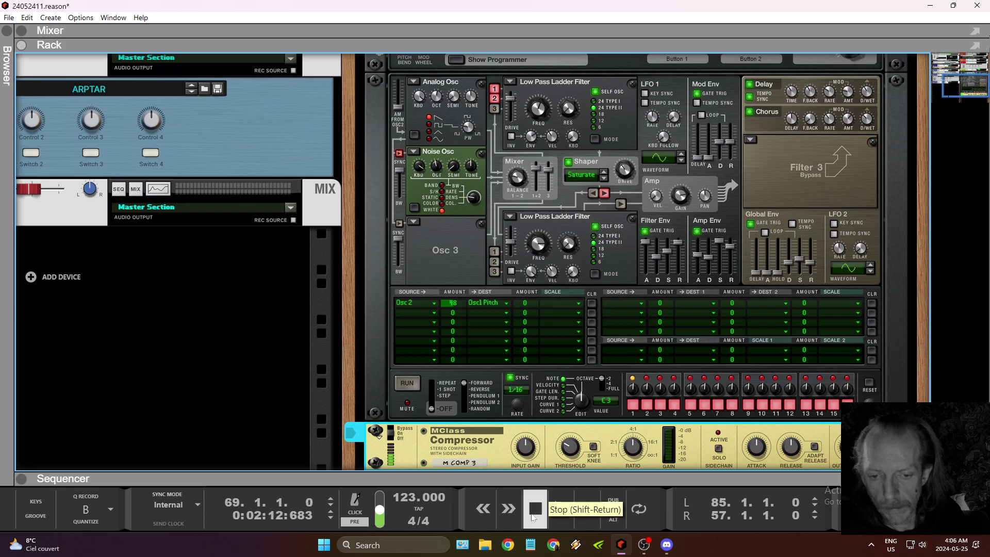
key("F7")
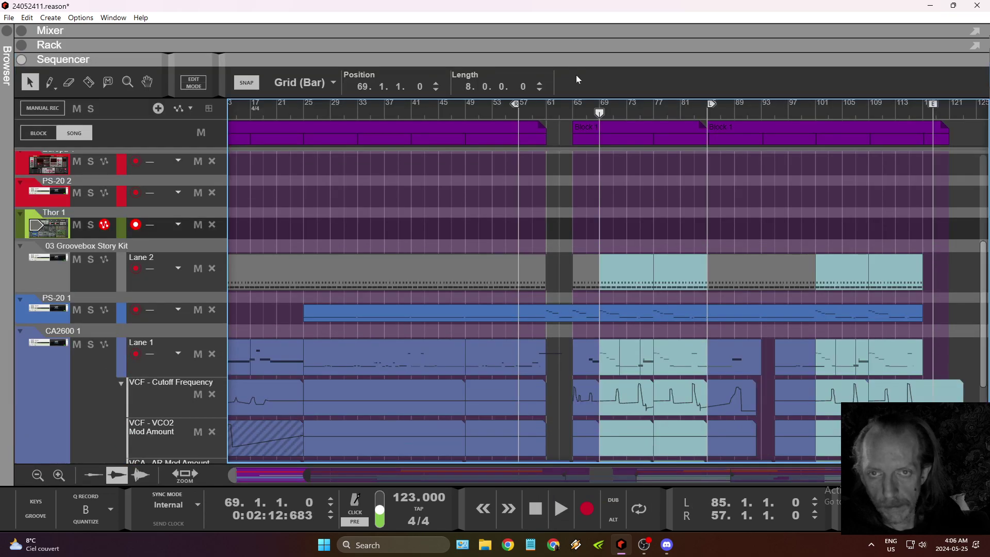
key("F6")
Add a Channel EQ after the compressor, turn on its high-pass filter and raise the filter's cutoff frequency.
right_click(547, 437)
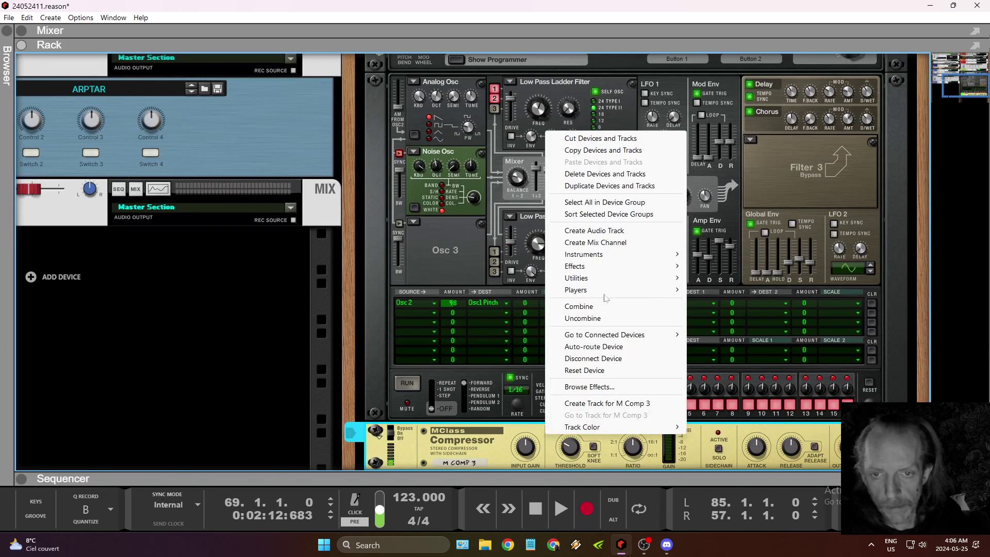
mouse_move(575, 266)
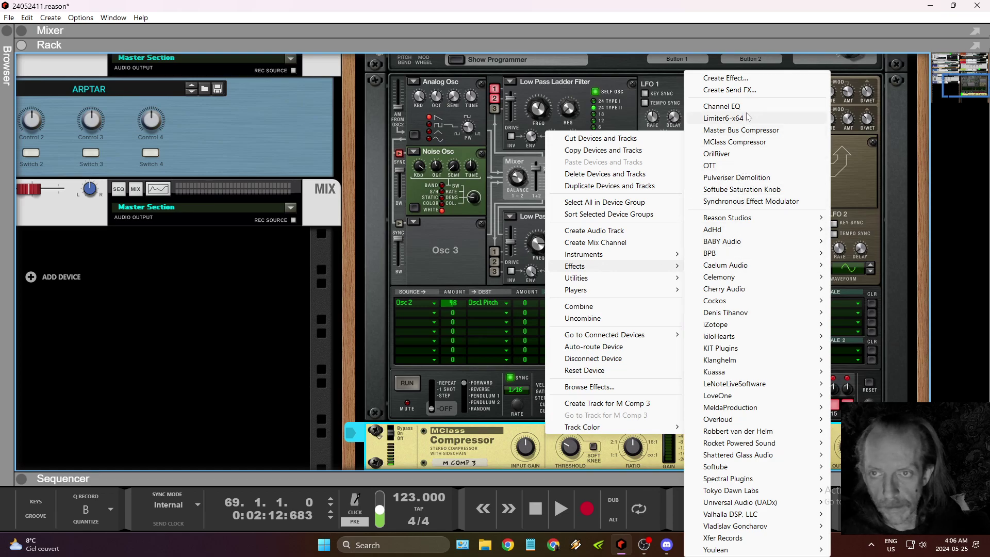
left_click(722, 106)
left_click(437, 419)
left_click_drag(438, 445, 434, 388)
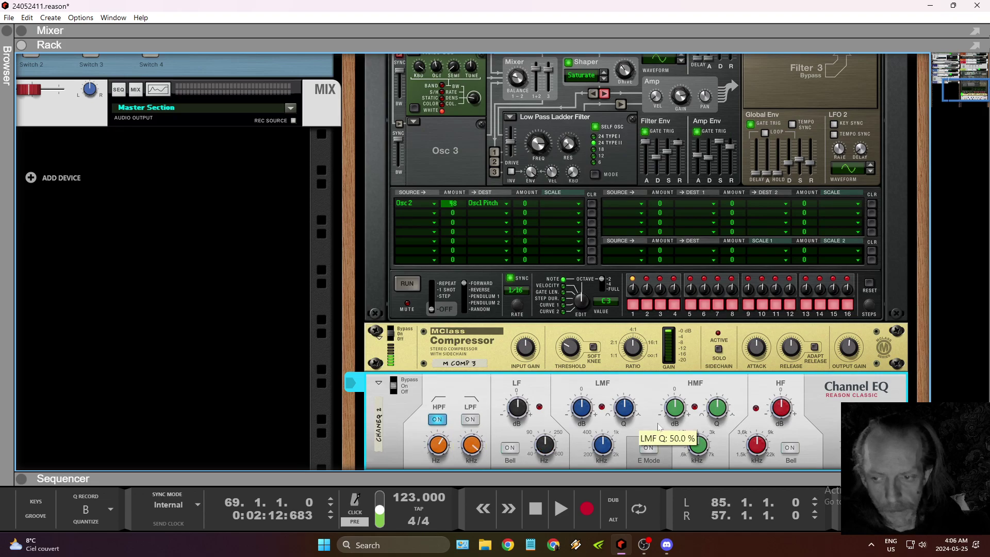
Turn on the Channel EQ's low-pass filter and set its frequency to about 11.68 kHz.
left_click(469, 419)
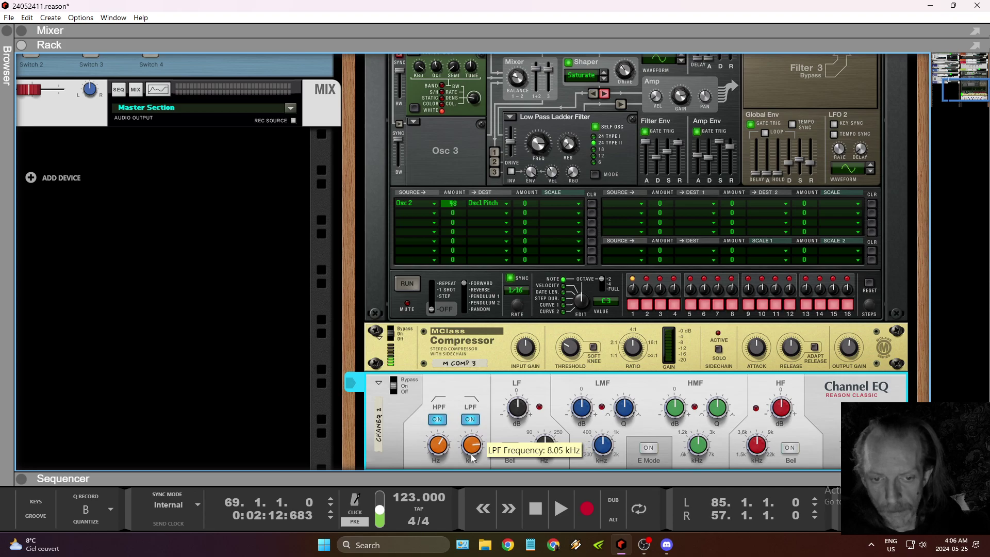
scroll(468, 452, "up", 3)
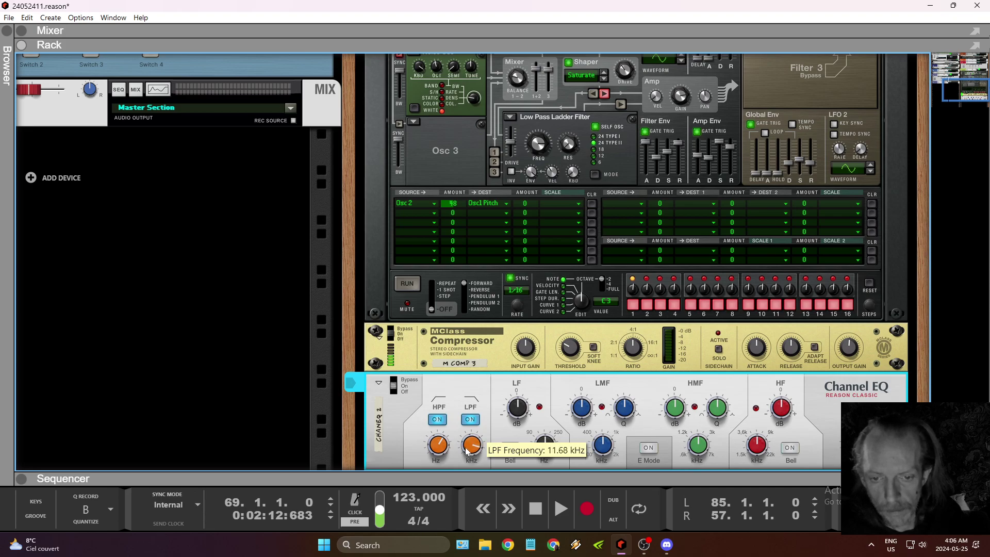
Record a new Thor part in the sequencer from bar 85 to about bar 98.
left_click_drag(526, 477, 581, 76)
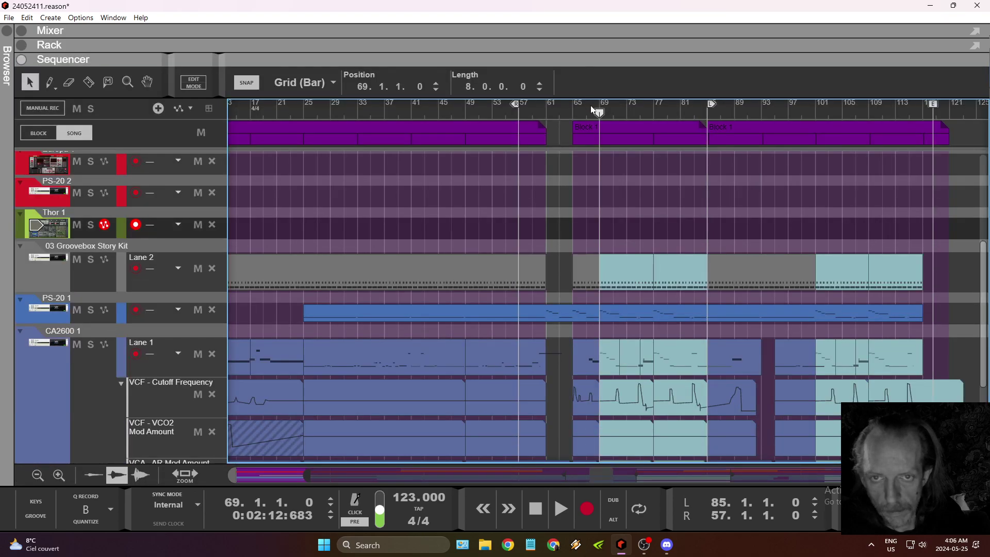
scroll(634, 264, "down", 5)
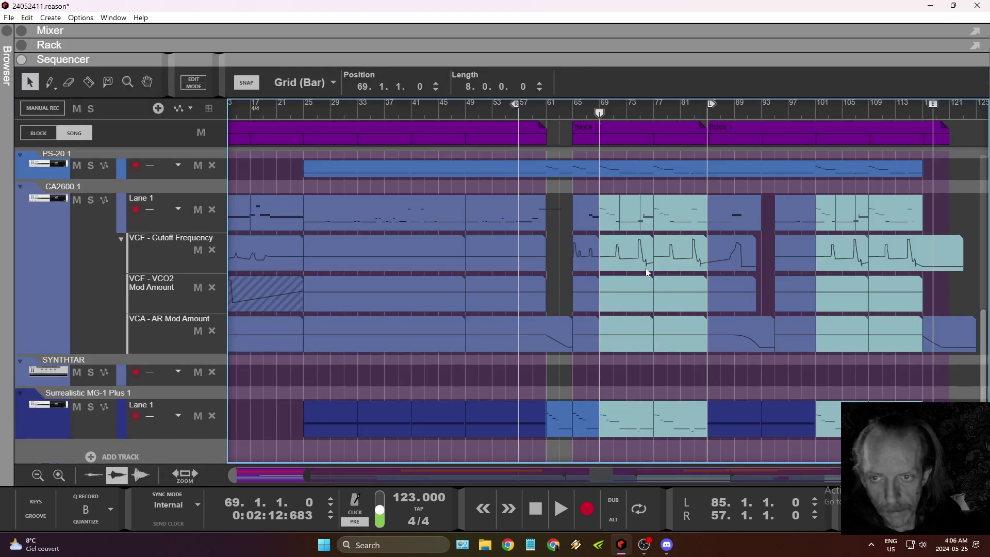
scroll(737, 300, "up", 7)
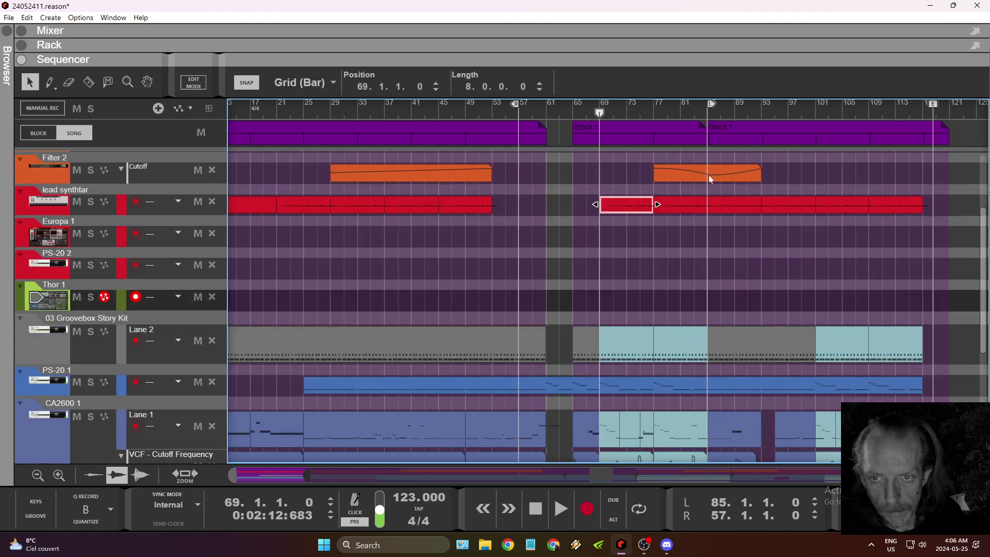
scroll(696, 175, "up", 4)
left_click(708, 112)
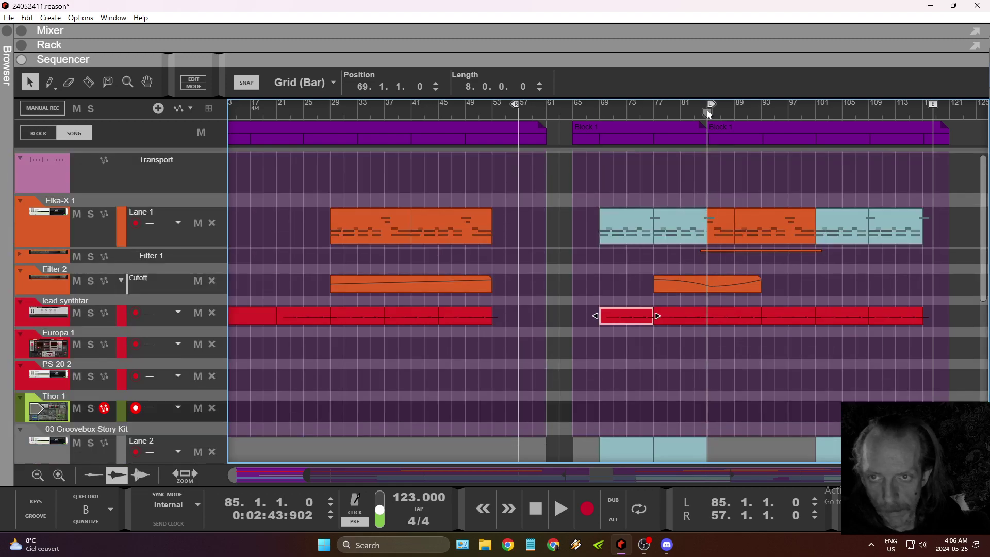
left_click(594, 510)
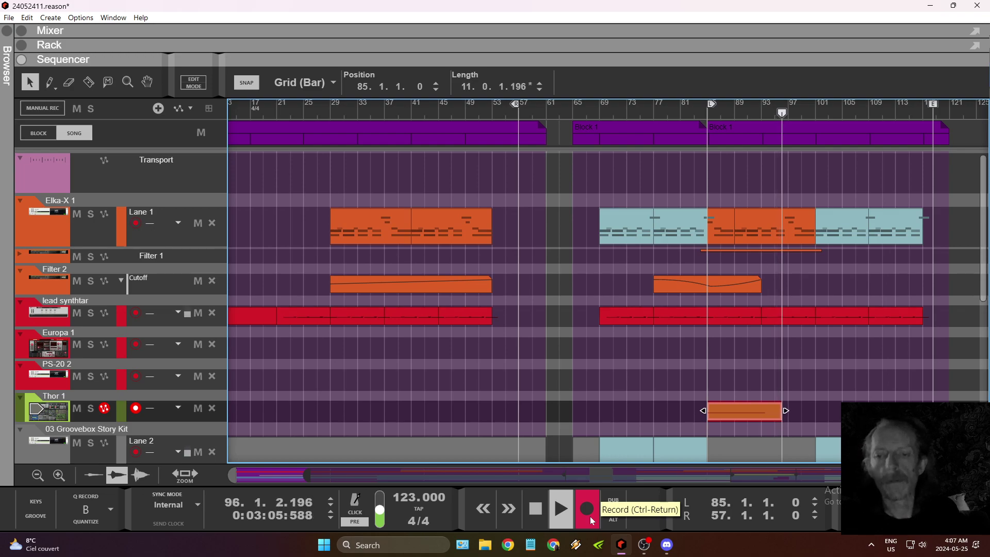
left_click(540, 509)
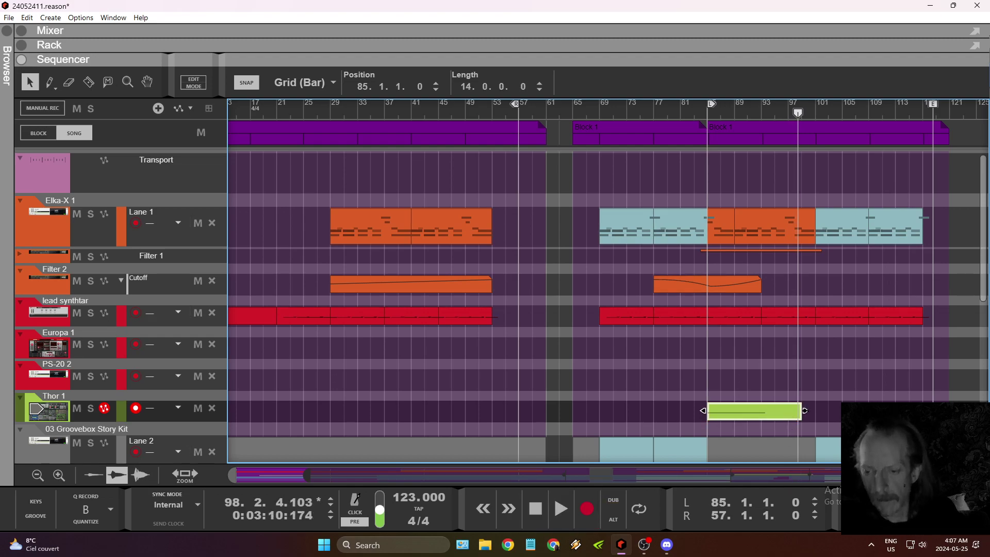
Extend the recorded Thor clip to 16 bars and bounce it in place to audio.
right_click(773, 416)
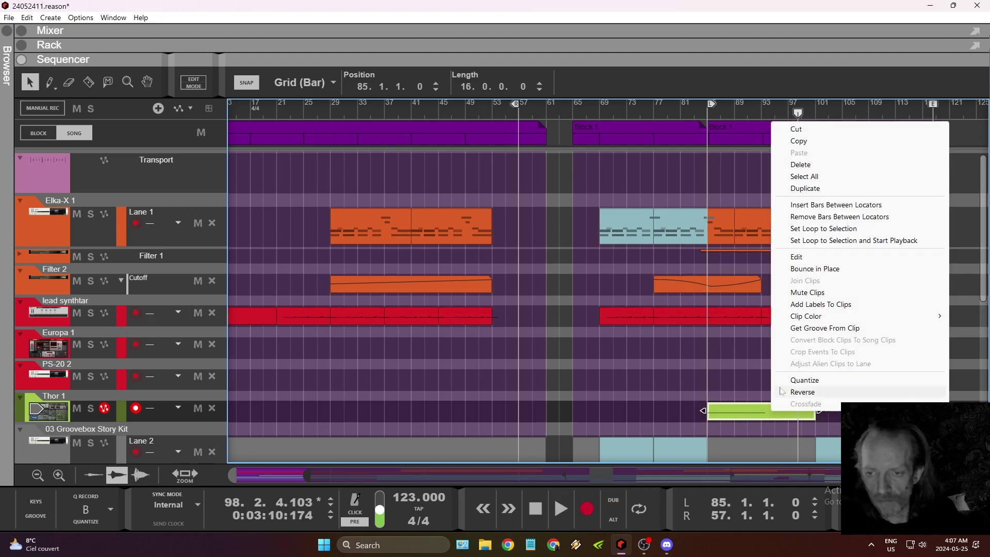
left_click(826, 269)
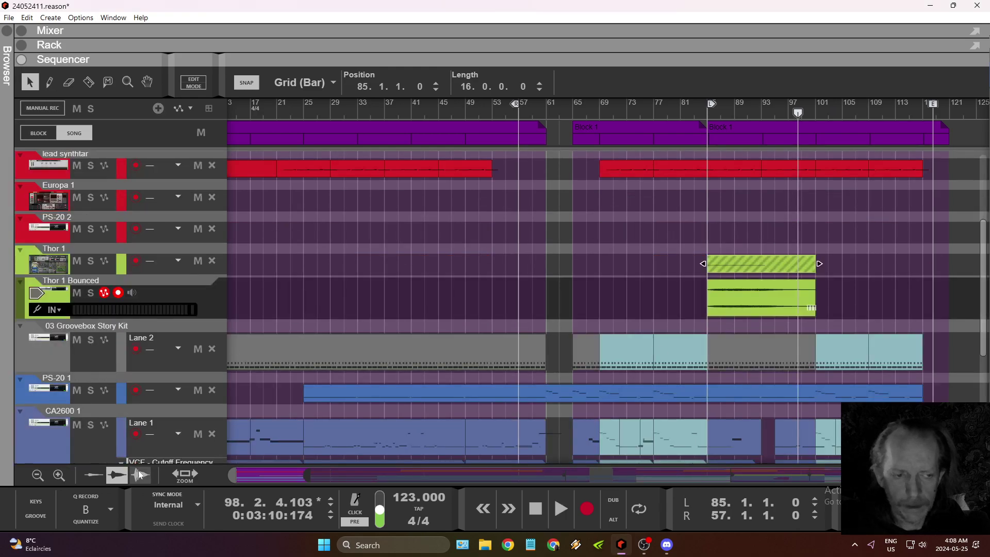
Delete the original Thor 1 track and its device, and return the song position to the start.
right_click(67, 260)
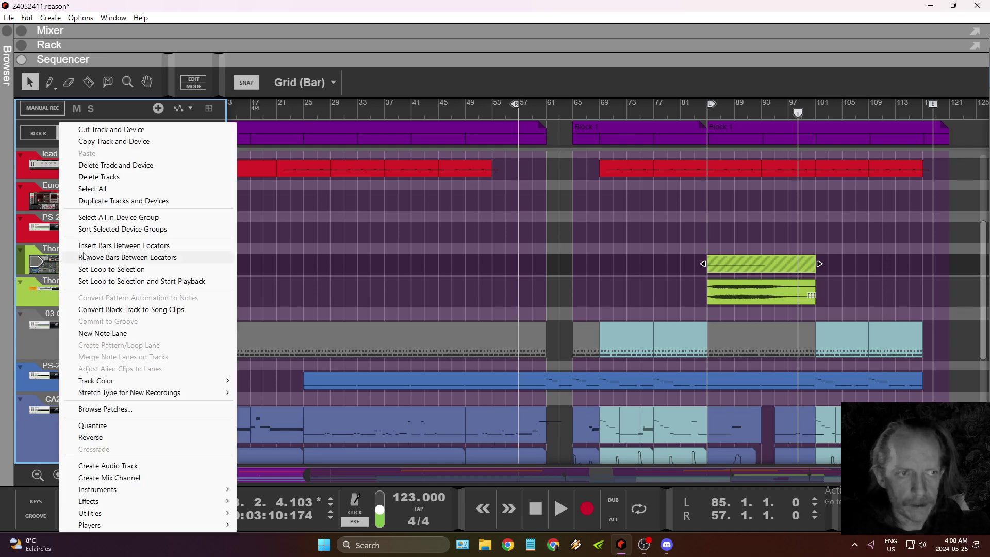
left_click(113, 165)
left_click(456, 290)
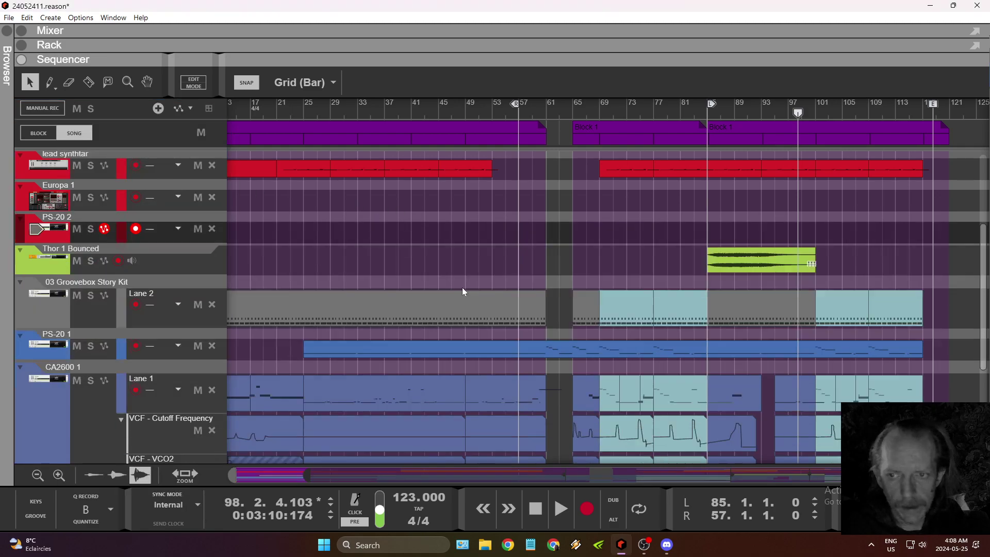
left_click(536, 508)
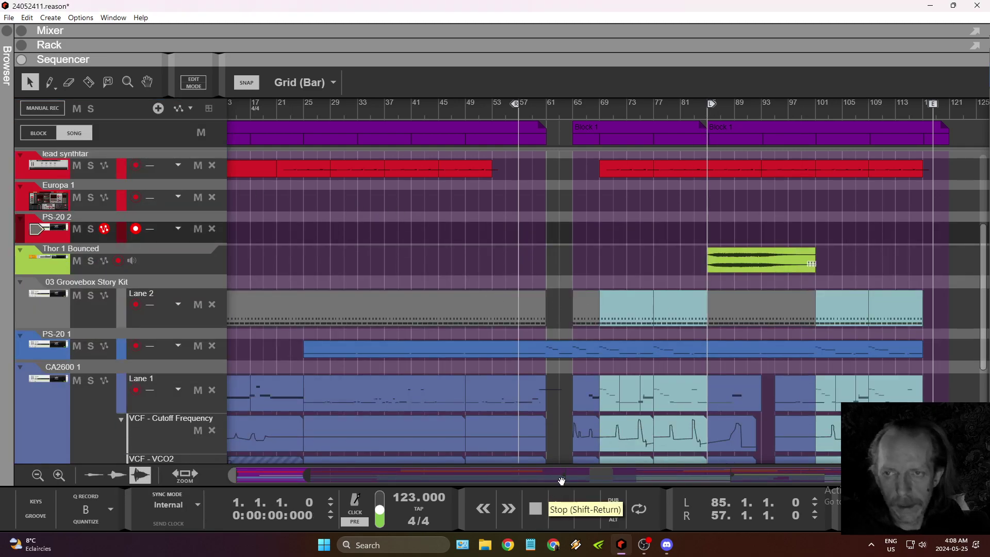
Add a fade-in of 16.0 to the bounced Thor clip and start playback from bar 69.
left_click(720, 268)
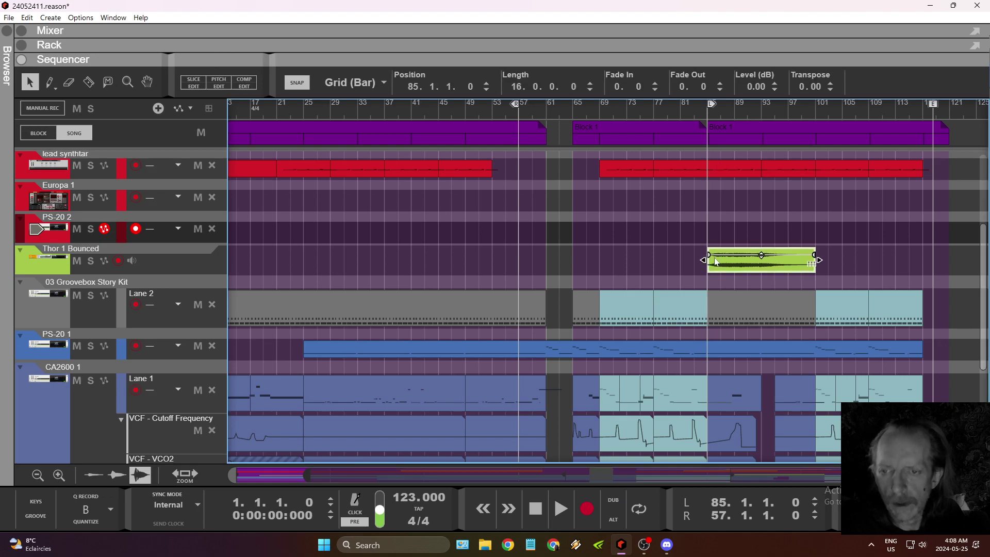
left_click(708, 110)
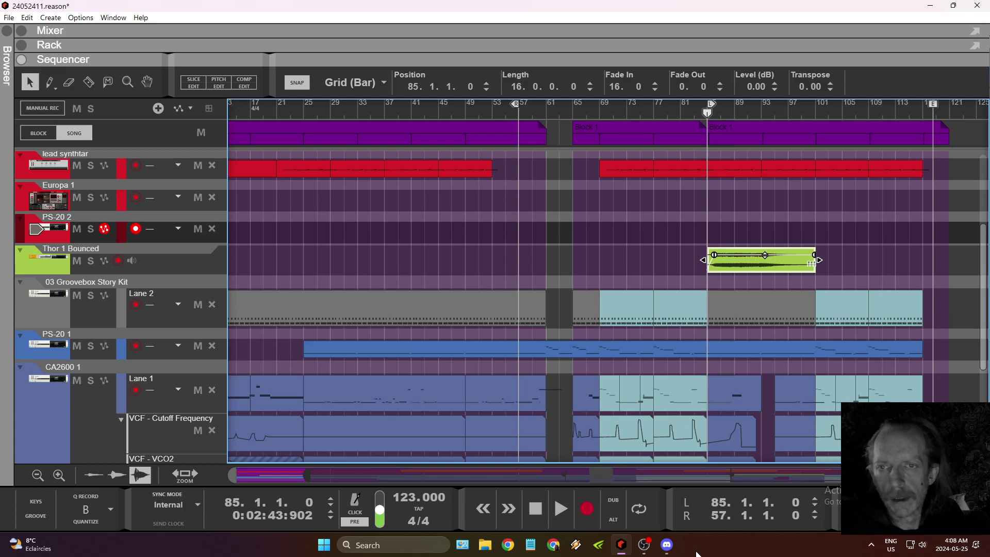
left_click(602, 108)
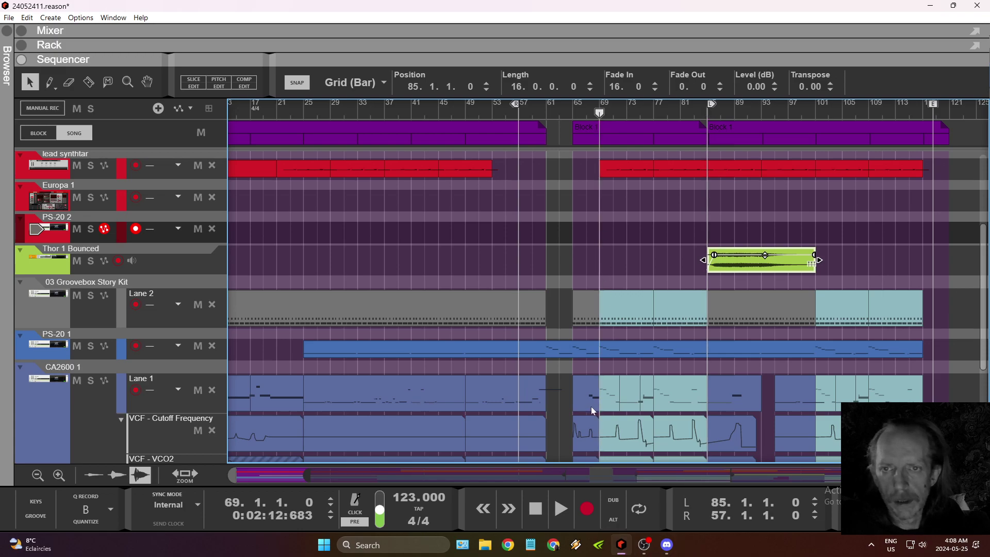
left_click(563, 510)
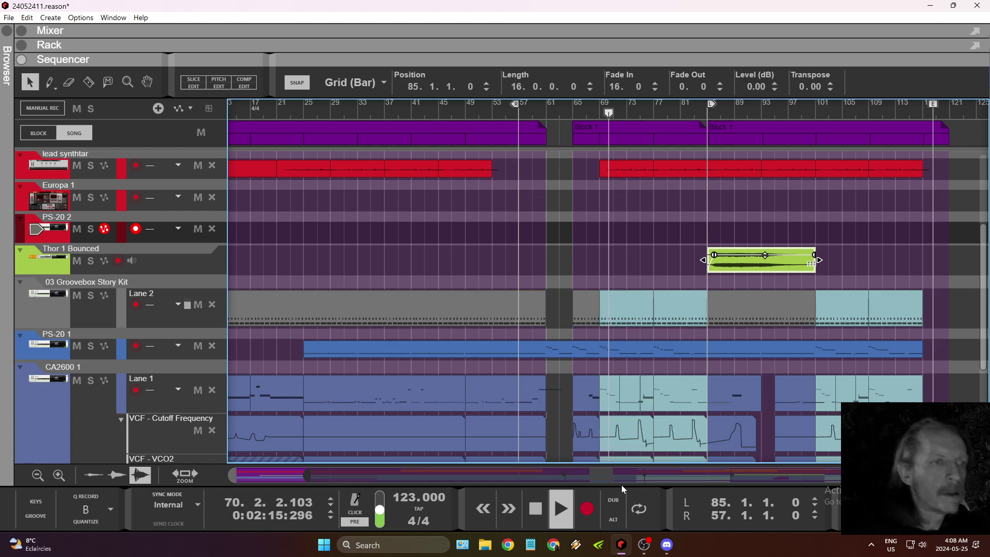
Collapse the Europa 1 and PS-20 2 tracks and check the arrangement during playback, stopping near bar 100.
left_click(20, 190)
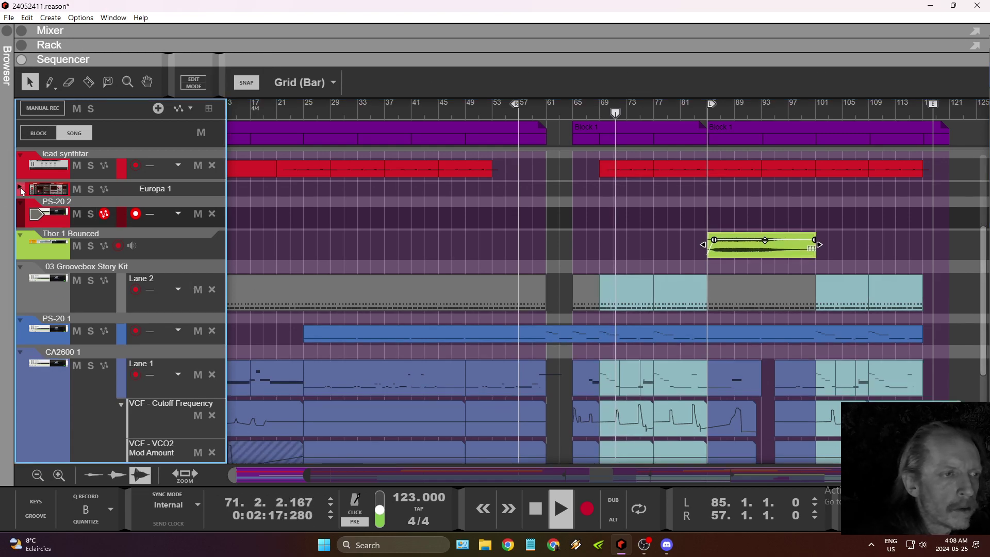
left_click(20, 201)
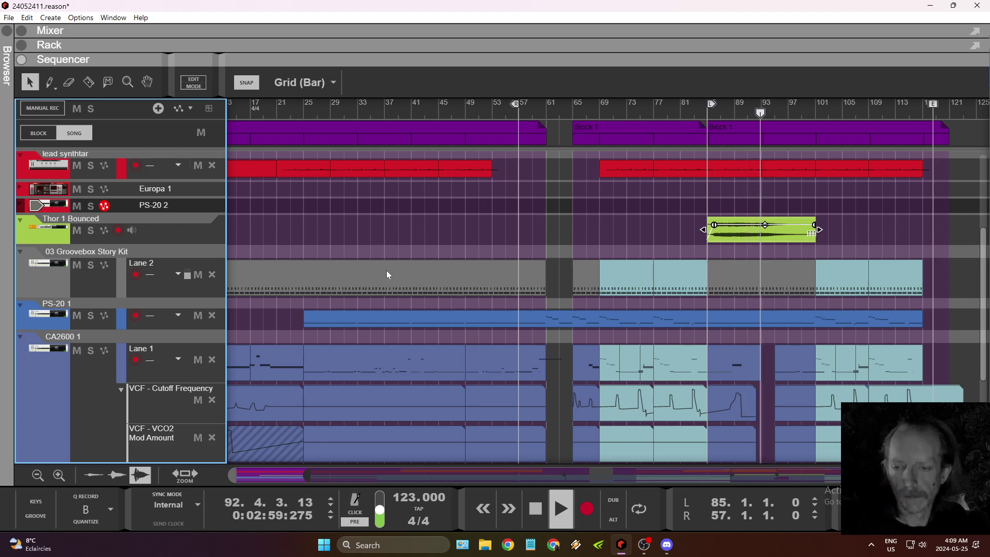
scroll(619, 320, "down", 3)
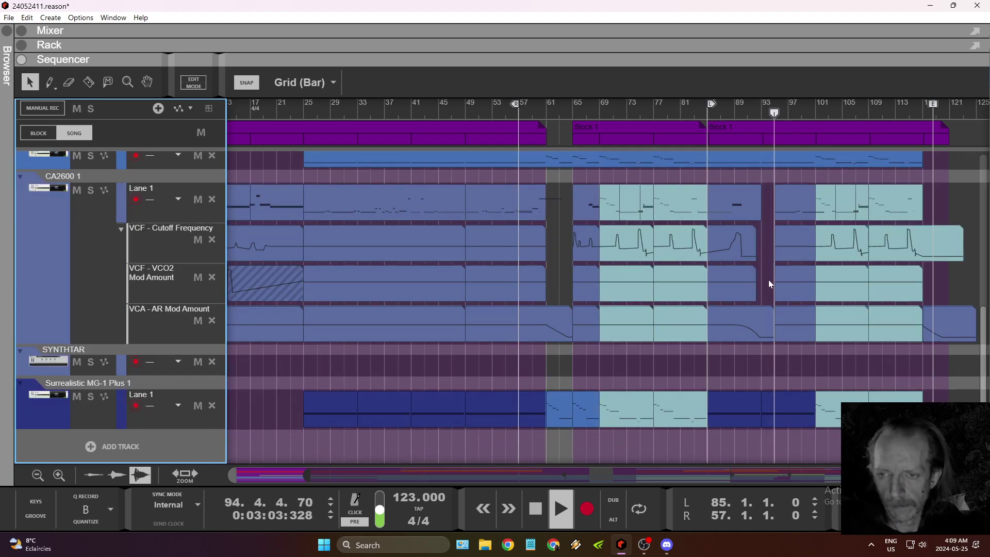
scroll(797, 367, "up", 4)
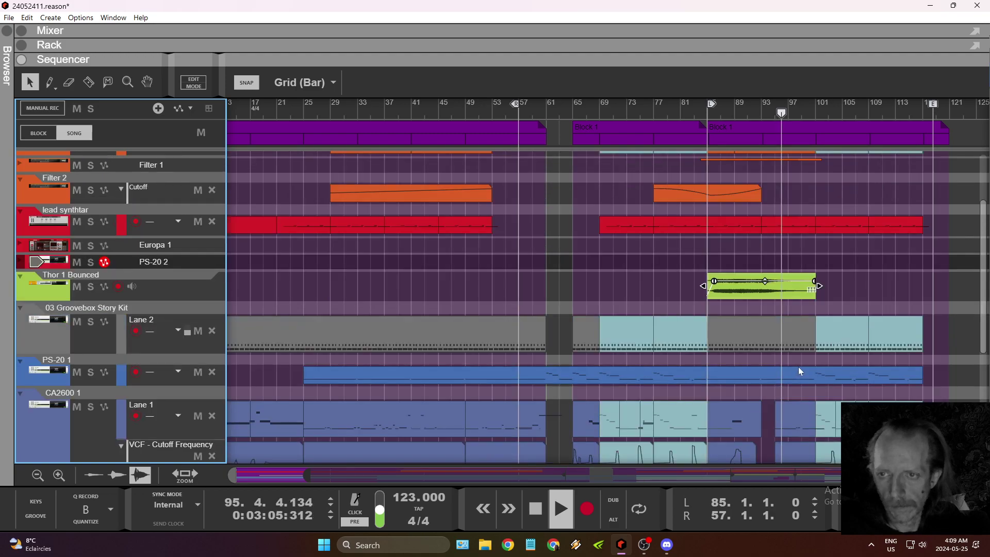
scroll(798, 367, "up", 2)
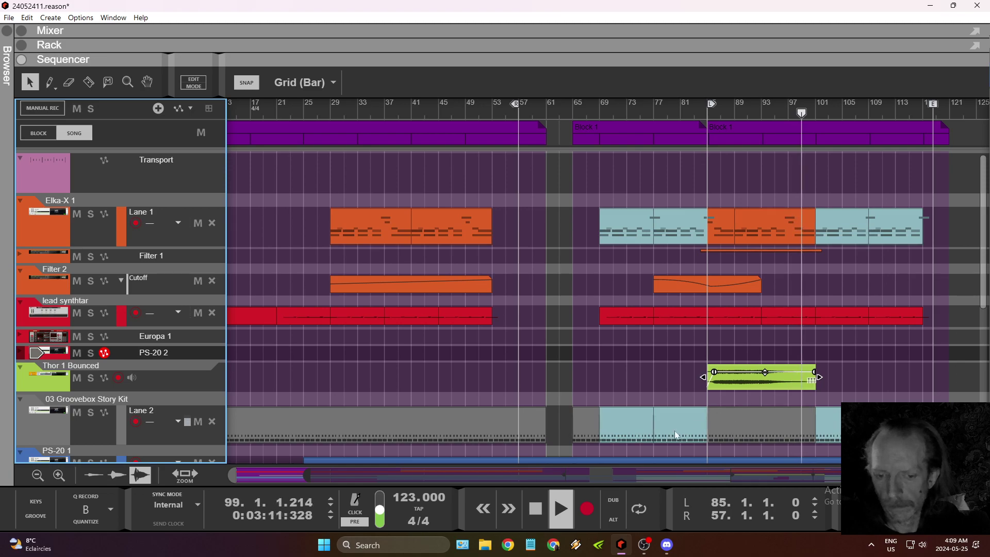
left_click(537, 508)
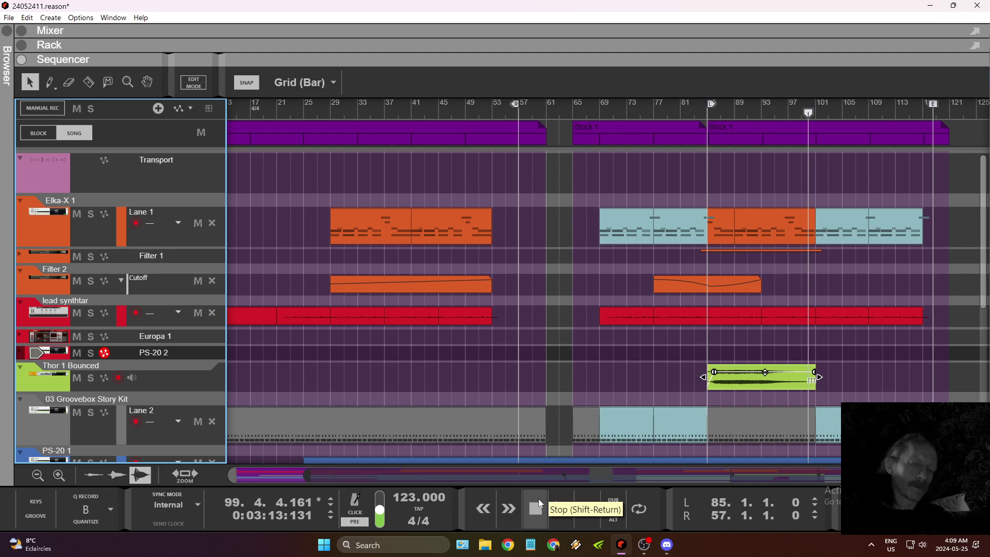
Save the song.
left_click(10, 17)
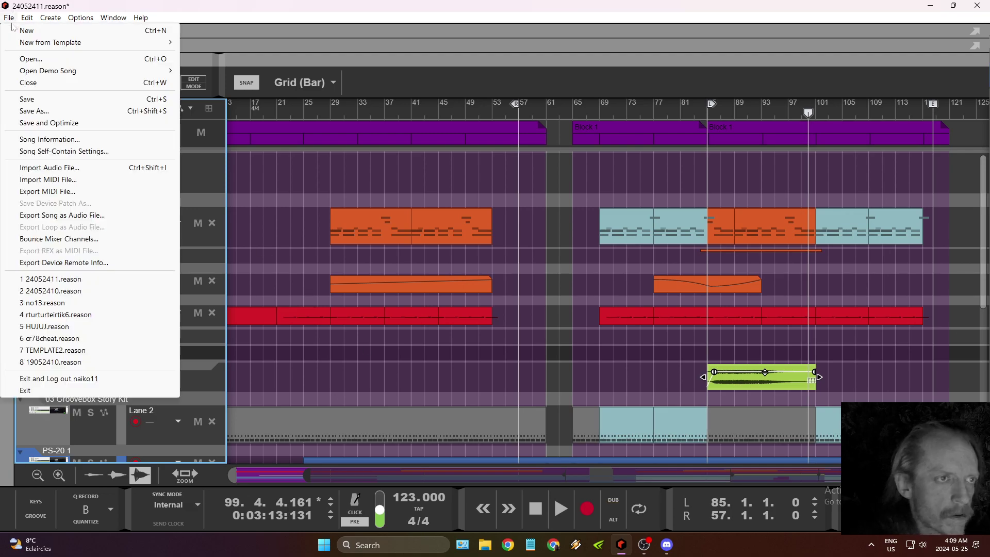
left_click(18, 100)
Open the CA2600 1 synth, set its master volume to about 48.1%, and close its window.
scroll(64, 361, "down", 5)
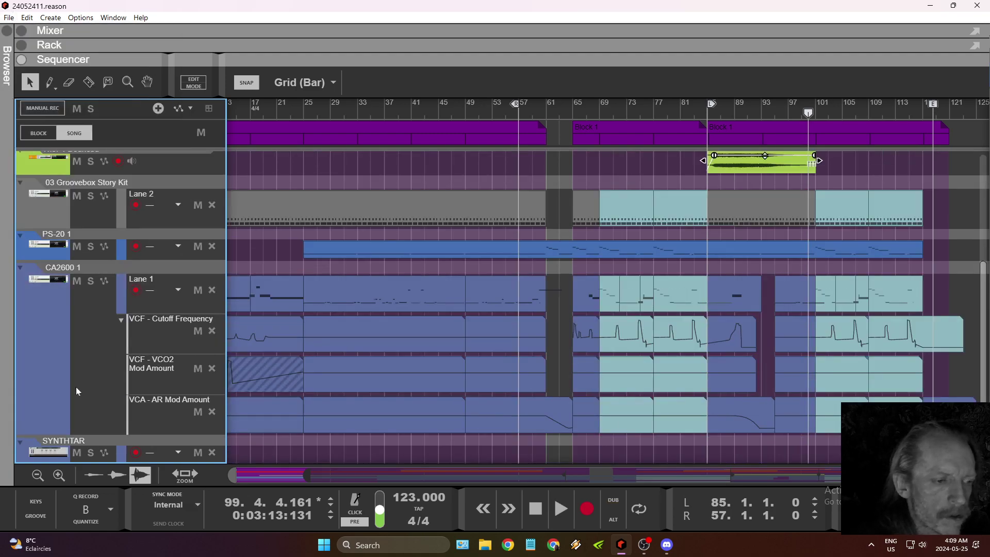
left_click(50, 279)
double_click(50, 278)
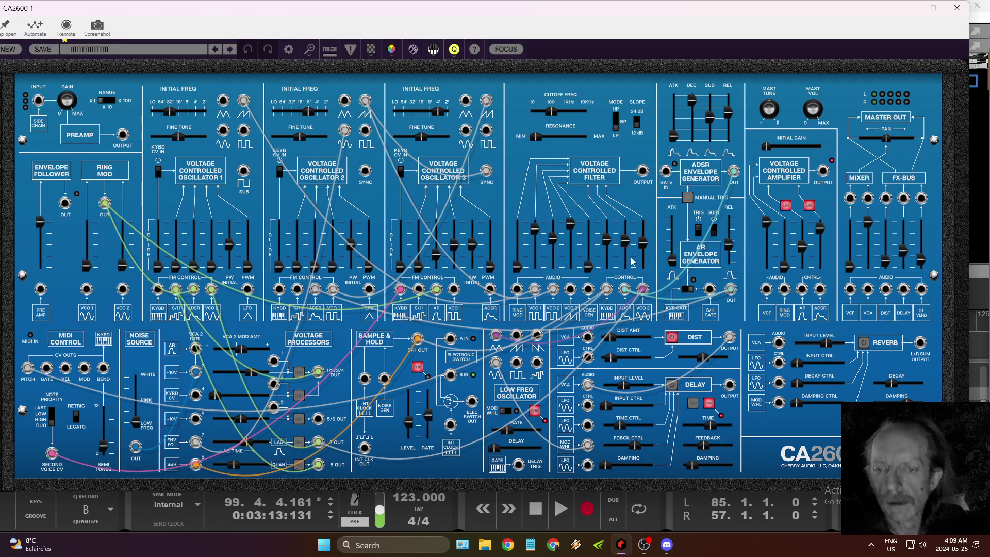
left_click_drag(634, 340, 885, 252)
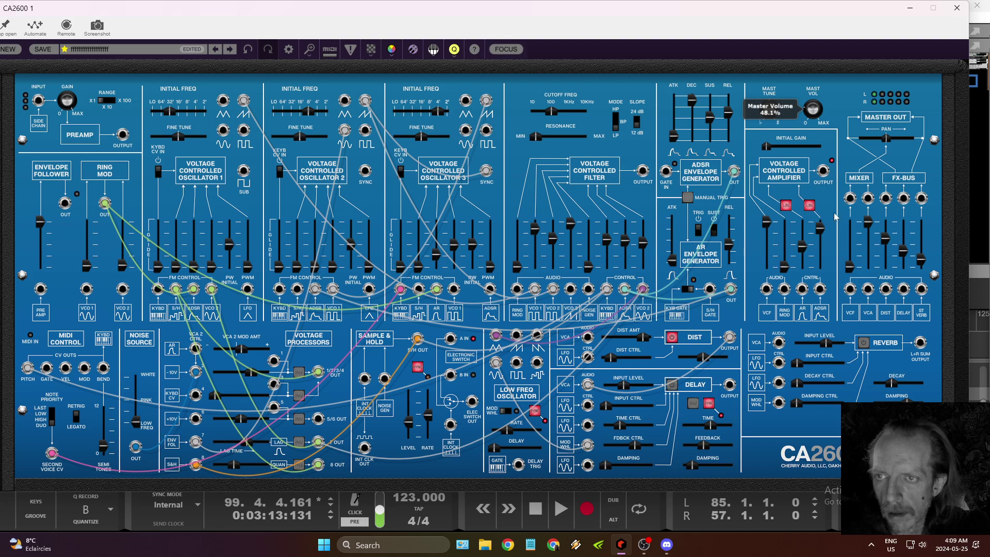
left_click(957, 8)
Play the song from bar 85 and slightly lower the SYNTHTAR and Surrealistic MG-1 channel faders in the mixer.
left_click(707, 323)
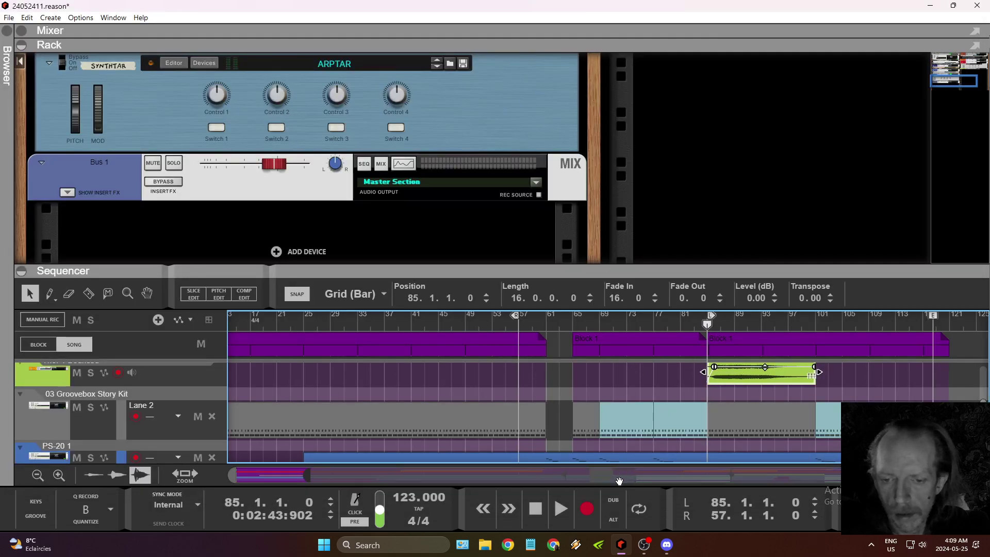
left_click(561, 509)
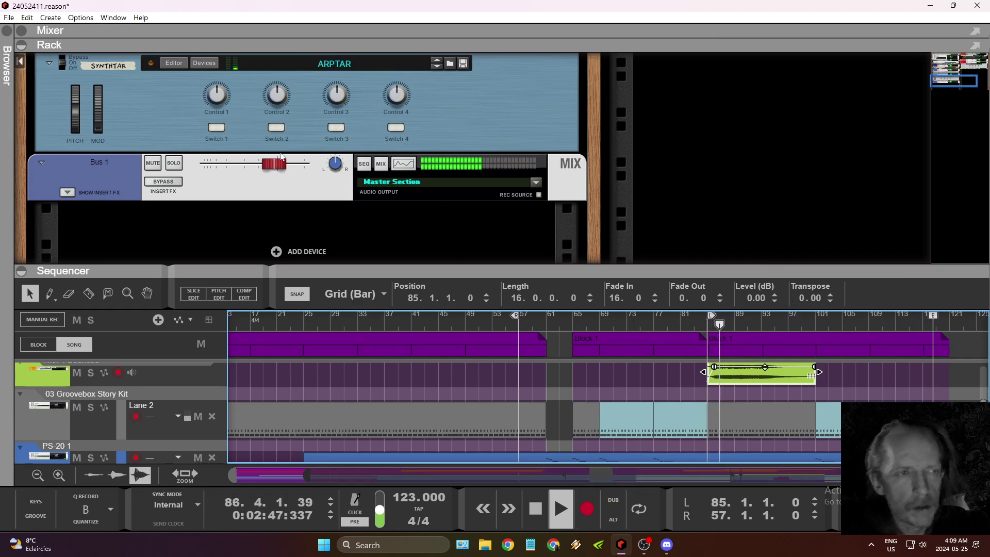
left_click_drag(170, 266, 188, 464)
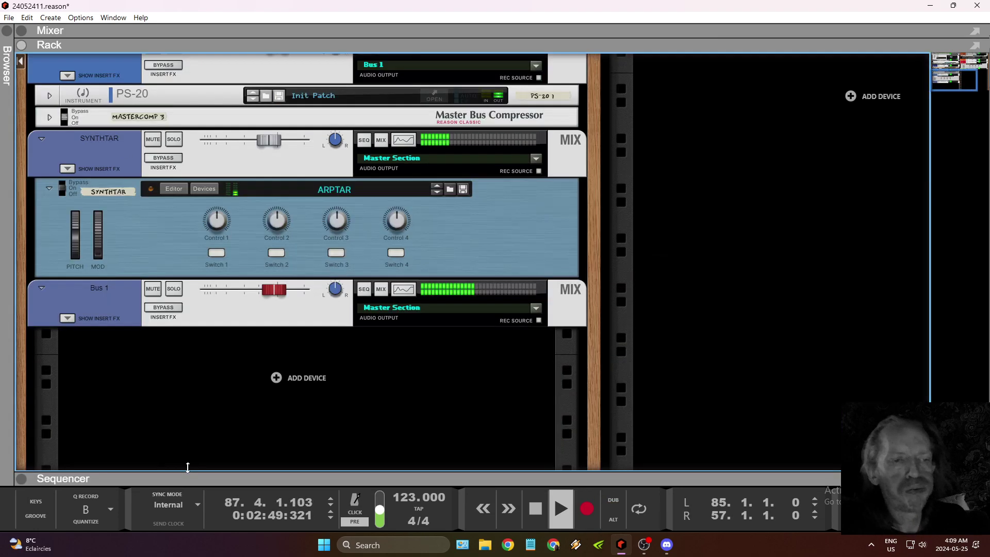
scroll(307, 234, "up", 5)
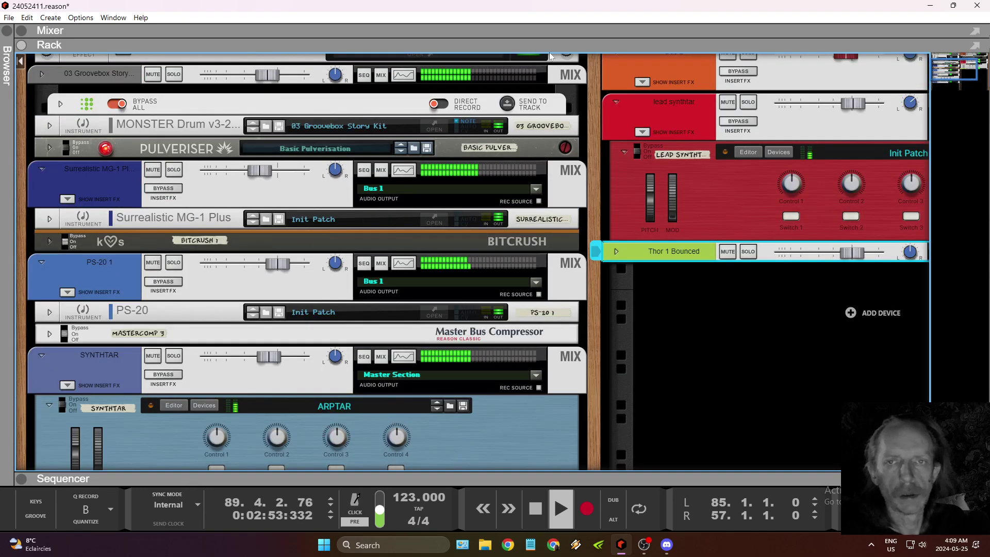
key("F5")
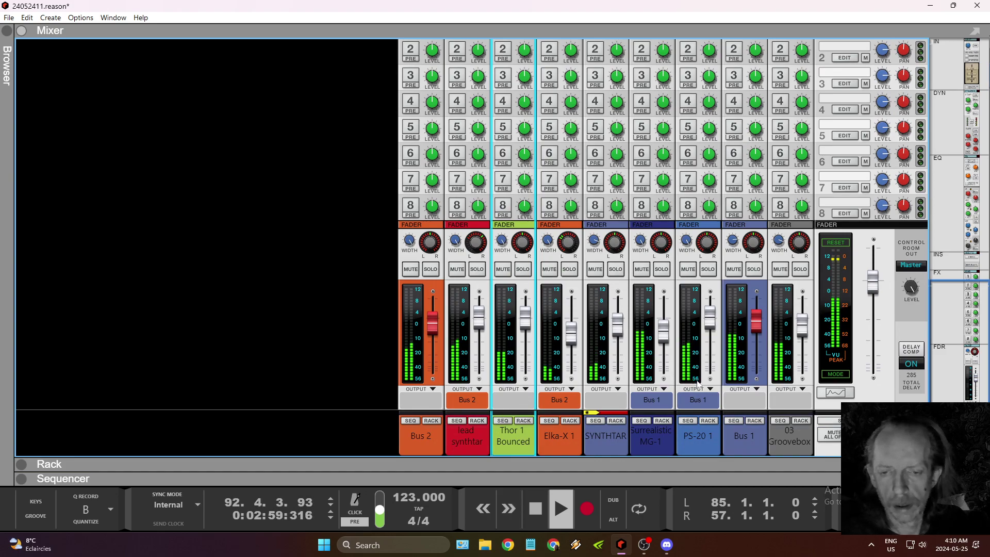
mouse_move(620, 334)
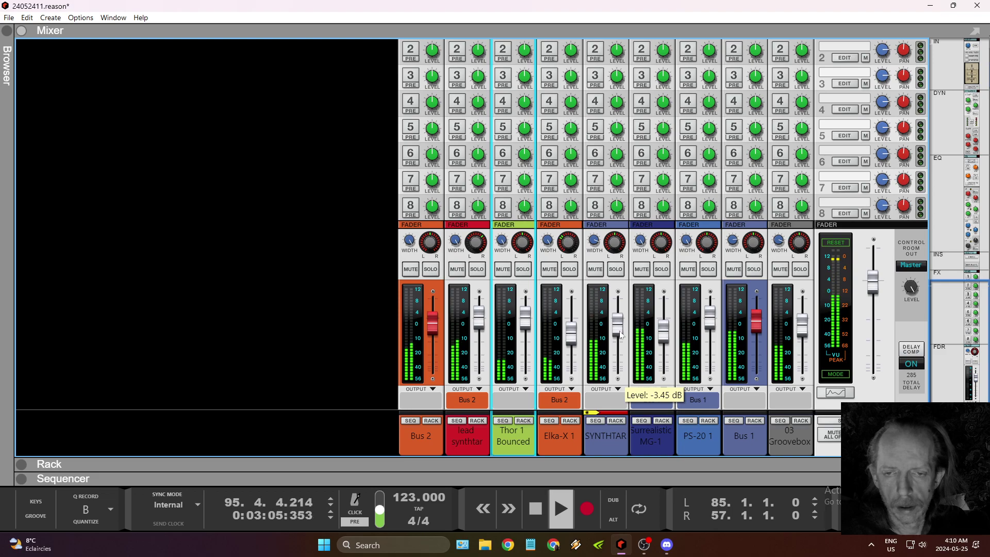
left_click_drag(621, 334, 620, 340)
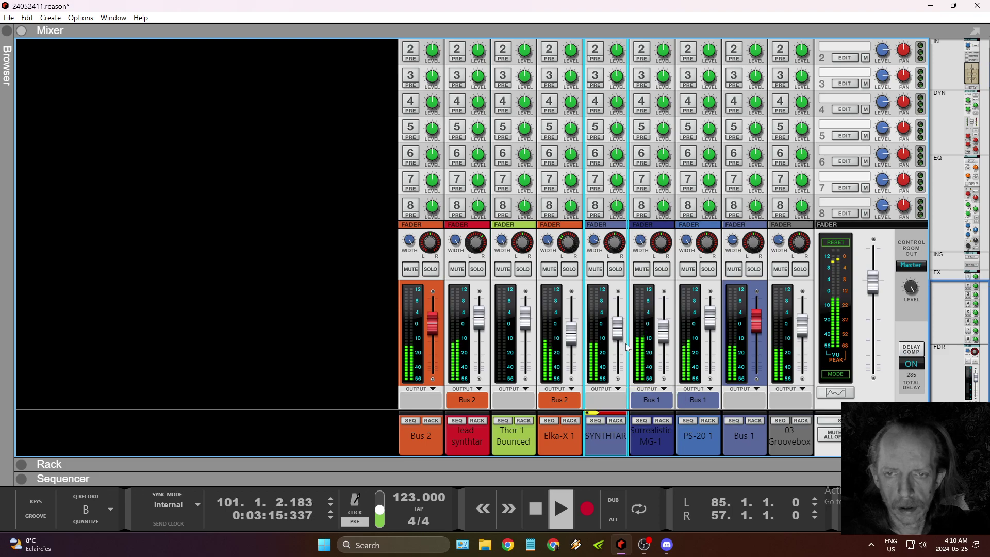
left_click_drag(667, 332, 665, 338)
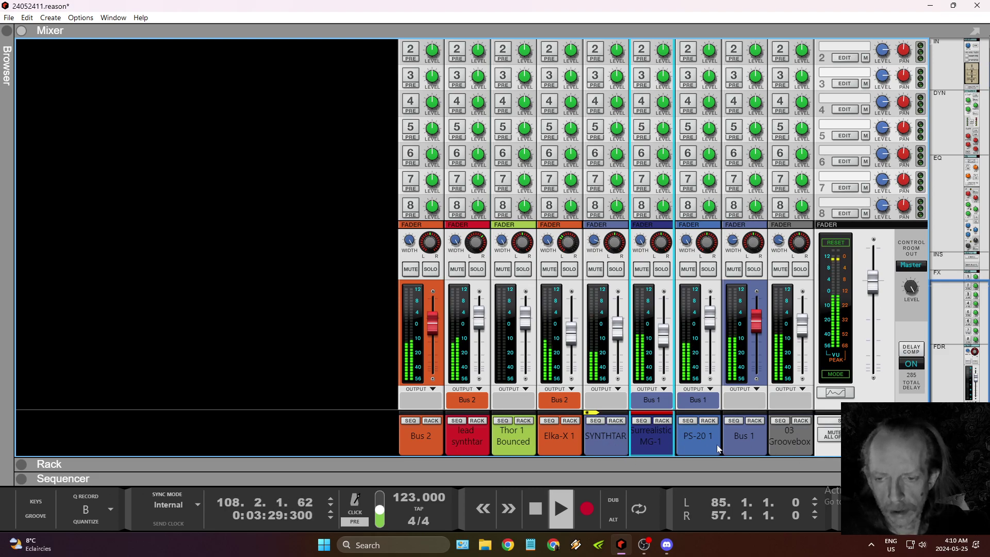
Colour the SYNTHTAR channel light blue and move the Thor 1 Bounced channel in front of Bus 2 in the mixer.
right_click(610, 441)
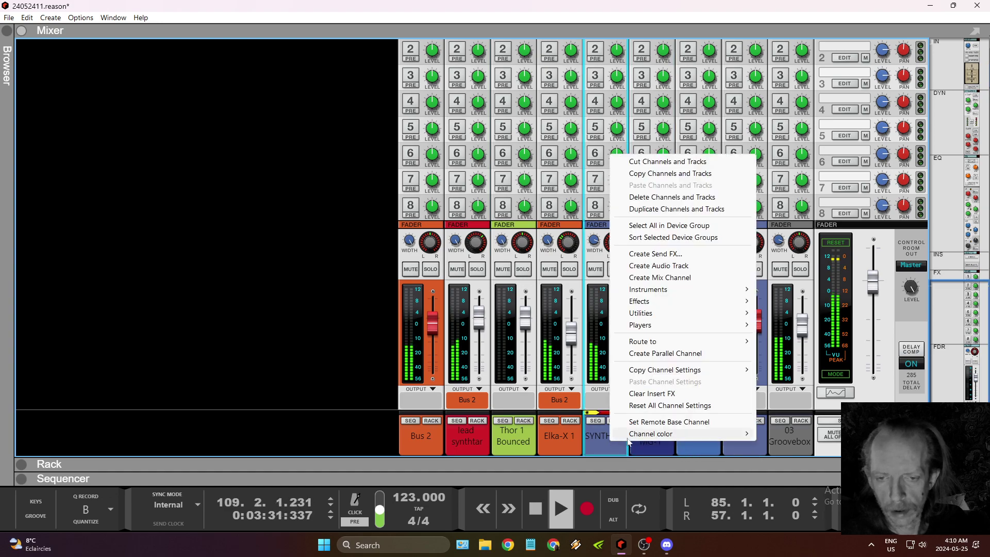
mouse_move(635, 433)
left_click(826, 304)
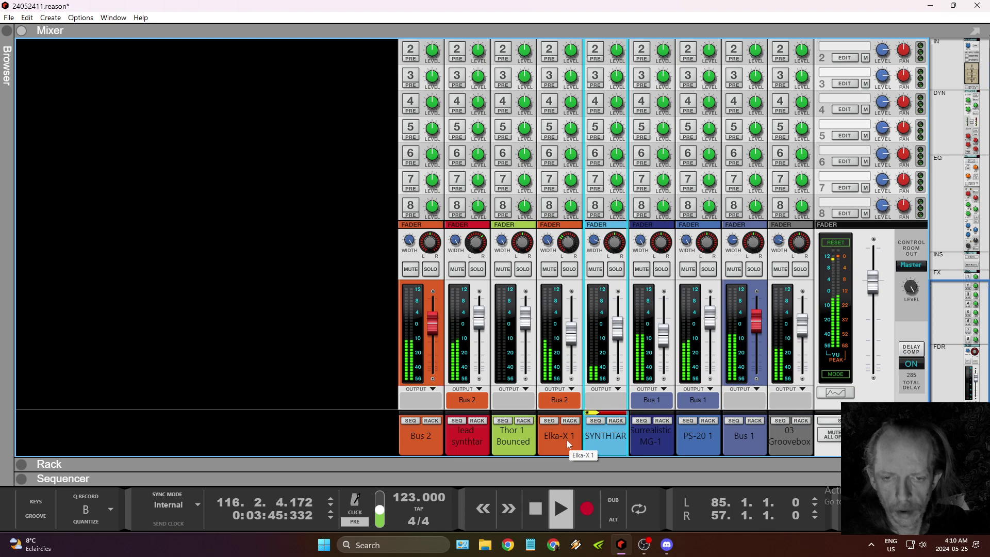
left_click_drag(522, 438, 335, 434)
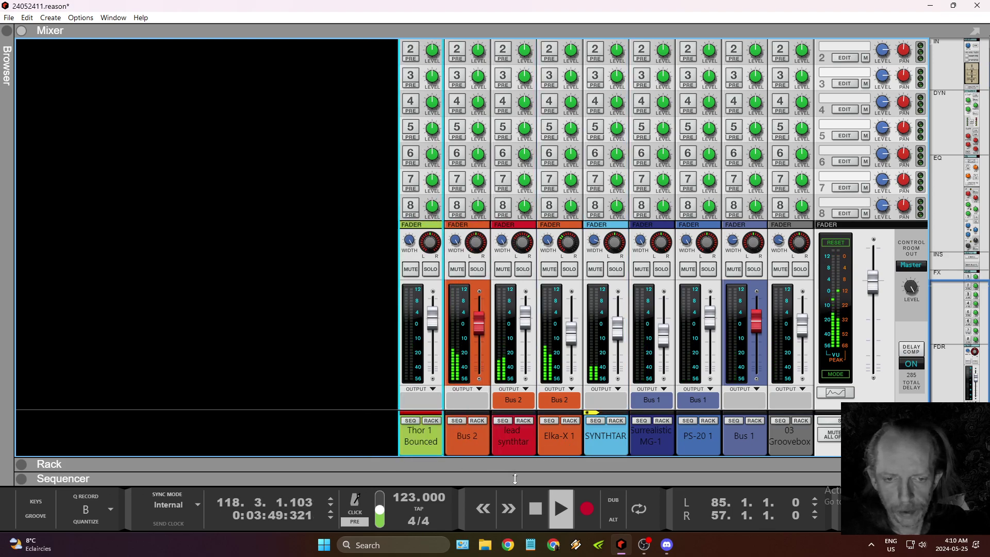
Move the song's end marker in the sequencer to about bar 122, past the end of the last block, and stop playback.
left_click_drag(492, 474, 503, 112)
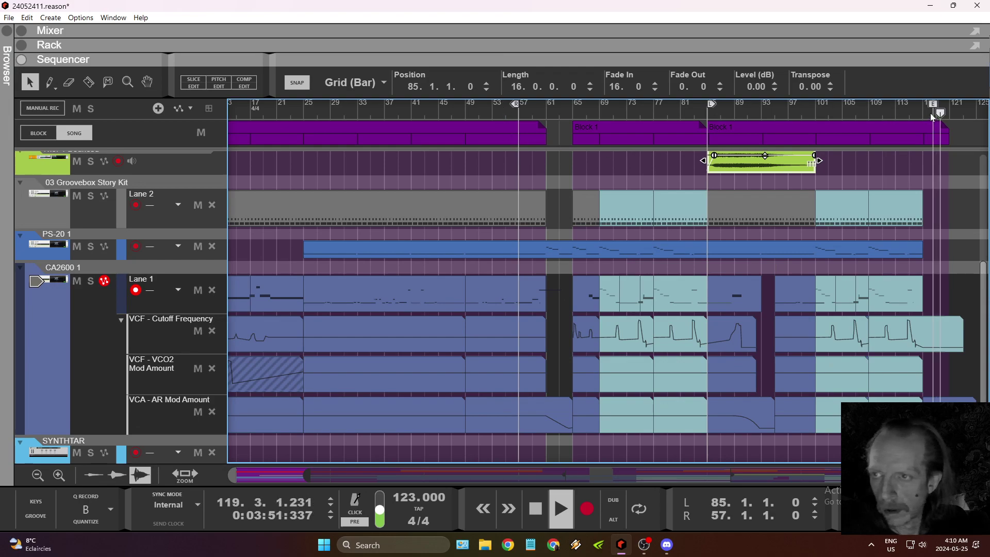
left_click_drag(933, 105, 954, 112)
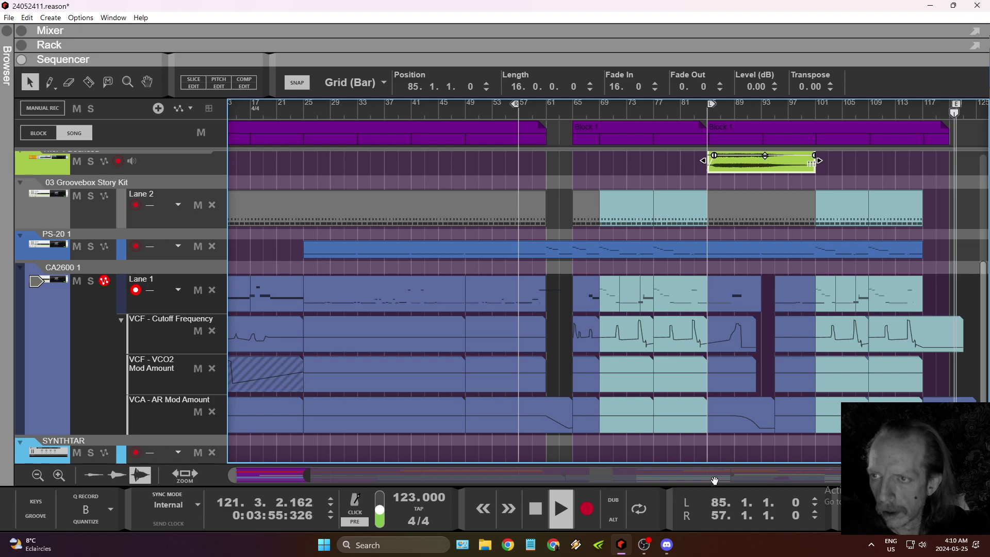
left_click(535, 509)
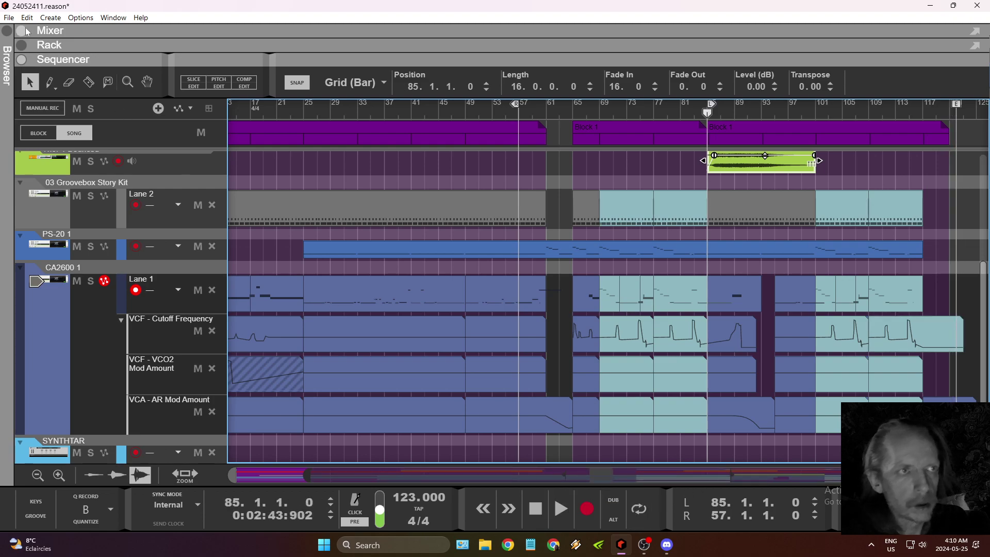
Save the song with the extended end and the reorganised mixer channels.
left_click(9, 18)
left_click(21, 98)
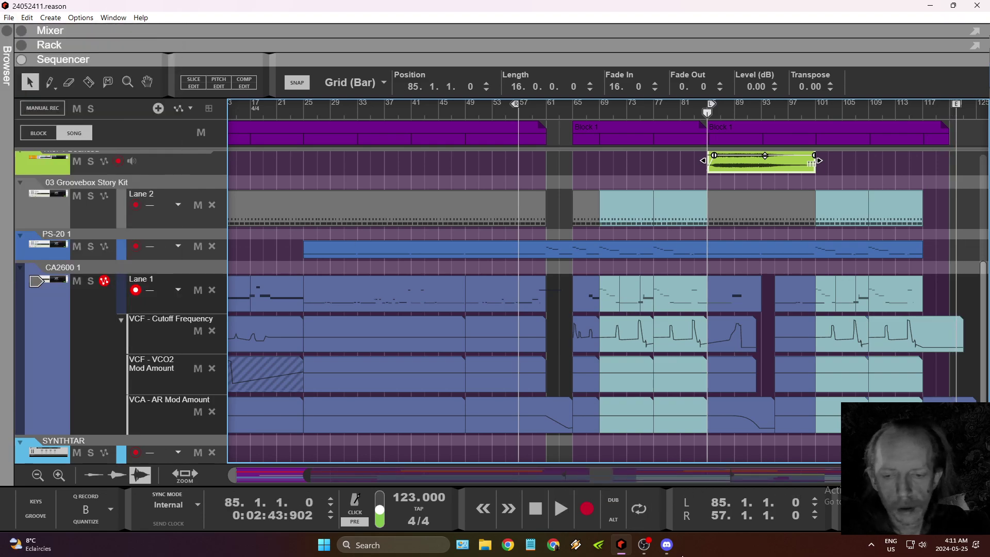